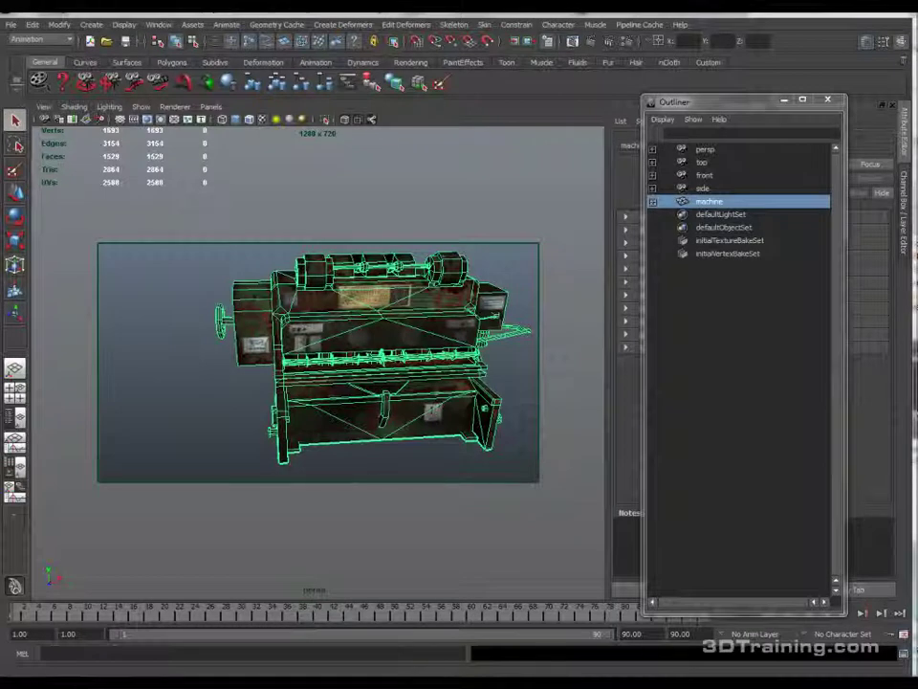
{"action": "left_click_drag", "start_coordinate": [345, 330], "coordinate": [418, 390], "text": "alt"}
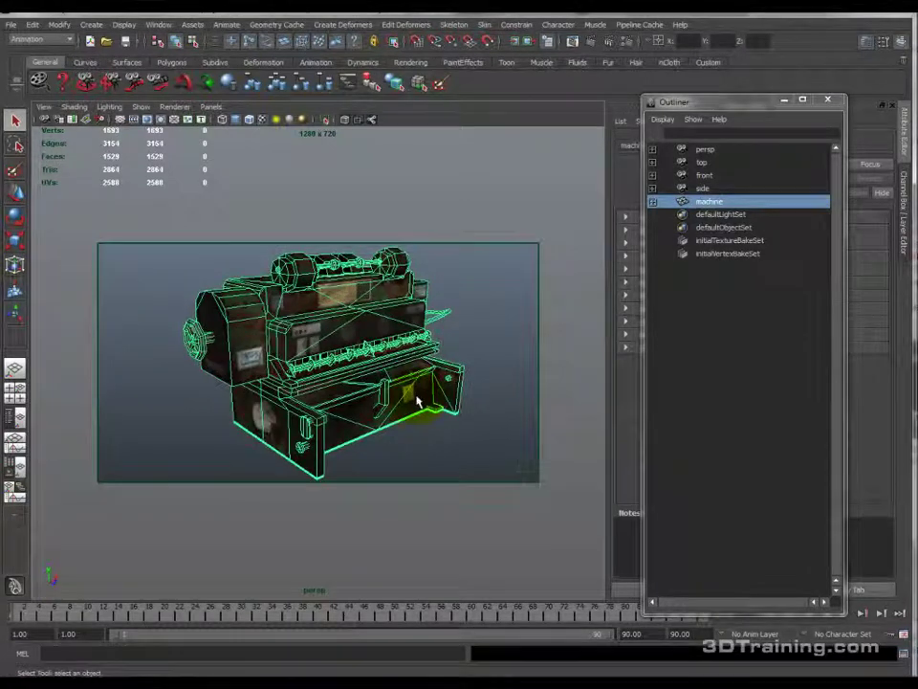
{"action": "middle_click_drag", "start_coordinate": [308, 356], "coordinate": [324, 352], "text": "alt"}
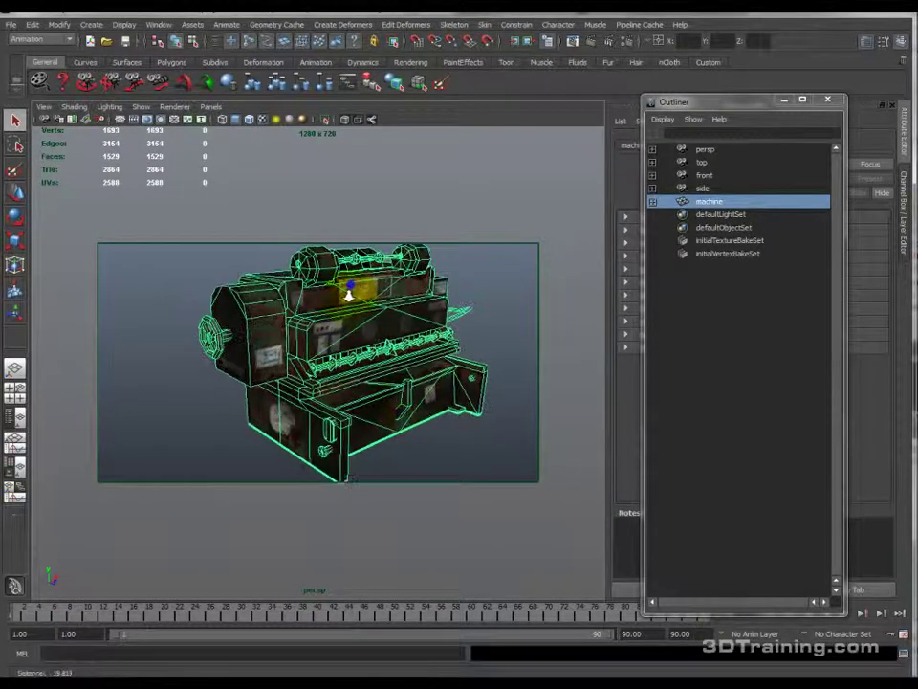
{"action": "right_click_drag", "start_coordinate": [348, 285], "coordinate": [348, 341], "text": "alt"}
{"action": "left_click_drag", "start_coordinate": [347, 354], "coordinate": [242, 375], "text": "alt"}
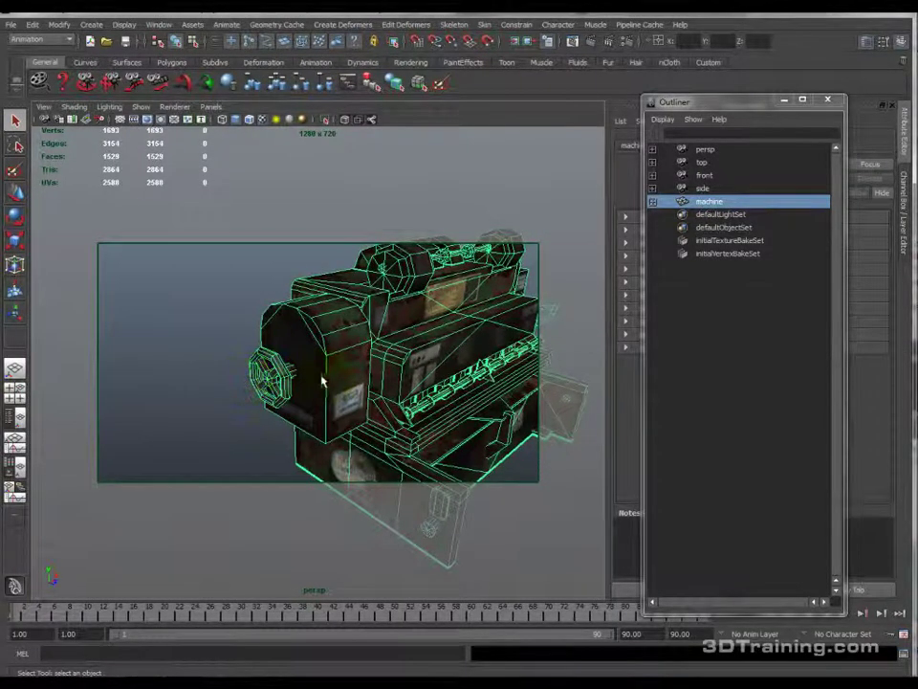
{"action": "left_click_drag", "start_coordinate": [369, 391], "coordinate": [304, 382], "text": "alt"}
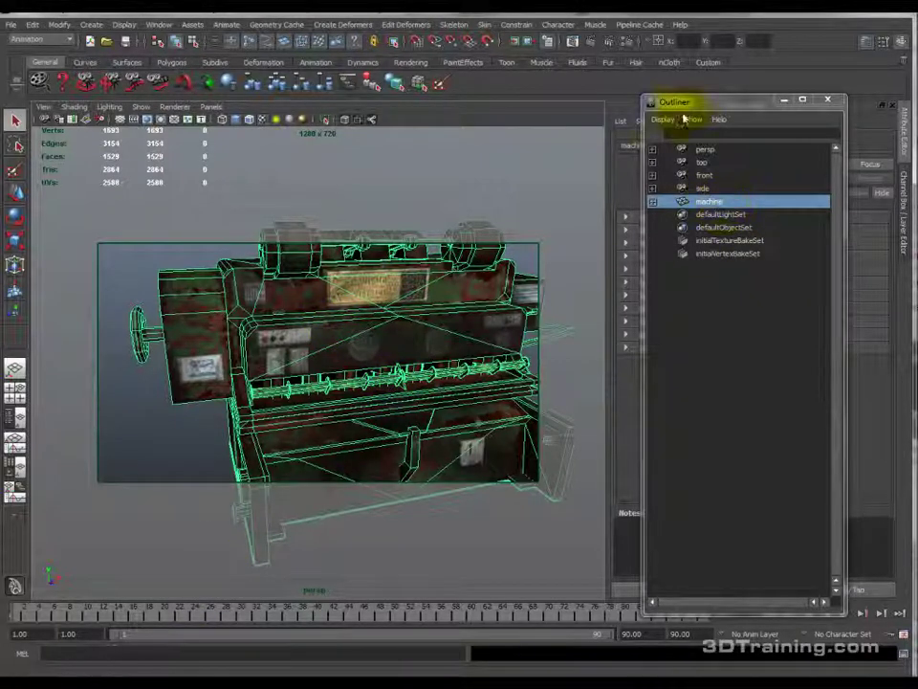
Step: Duplicate the machine mesh and move the copy about 13.5 cm along X, beside the original
{"action": "left_click_drag", "start_coordinate": [681, 113], "coordinate": [603, 113]}
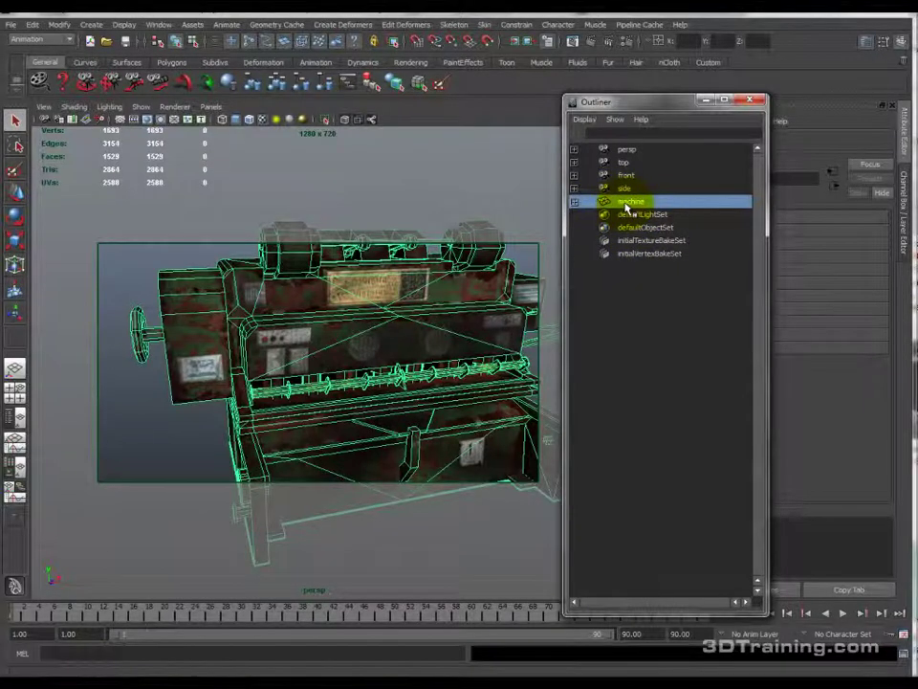
{"action": "key", "text": "ctrl+d"}
{"action": "scroll", "coordinate": [492, 311], "scroll_direction": "down", "scroll_amount": 5}
{"action": "key", "text": "w"}
{"action": "left_click_drag", "start_coordinate": [291, 414], "coordinate": [432, 402]}
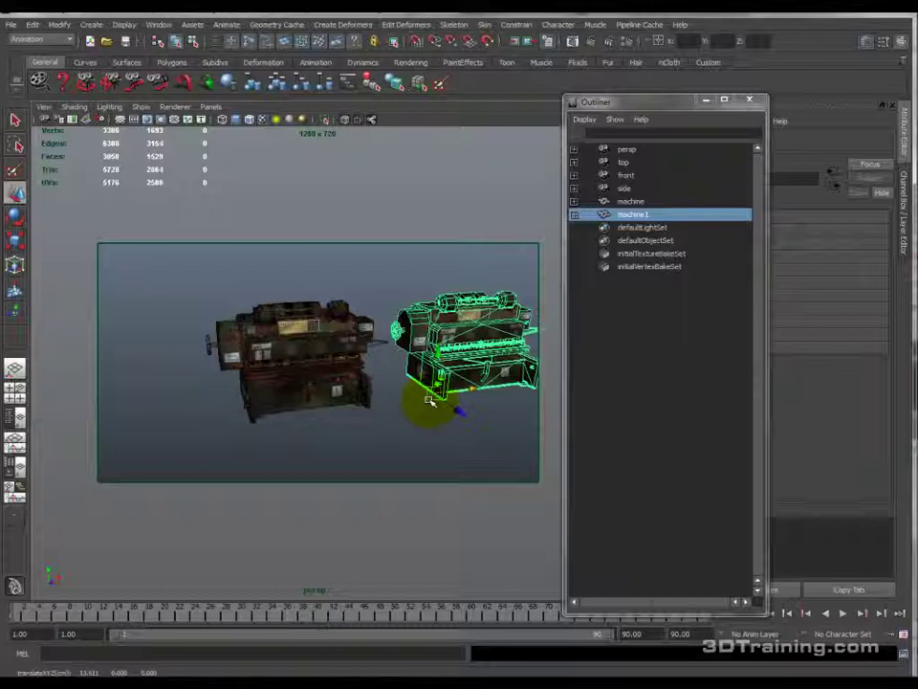
Step: Rename the original mesh machine_hard and the duplicate machine_soft
{"action": "double_click", "coordinate": [656, 201]}
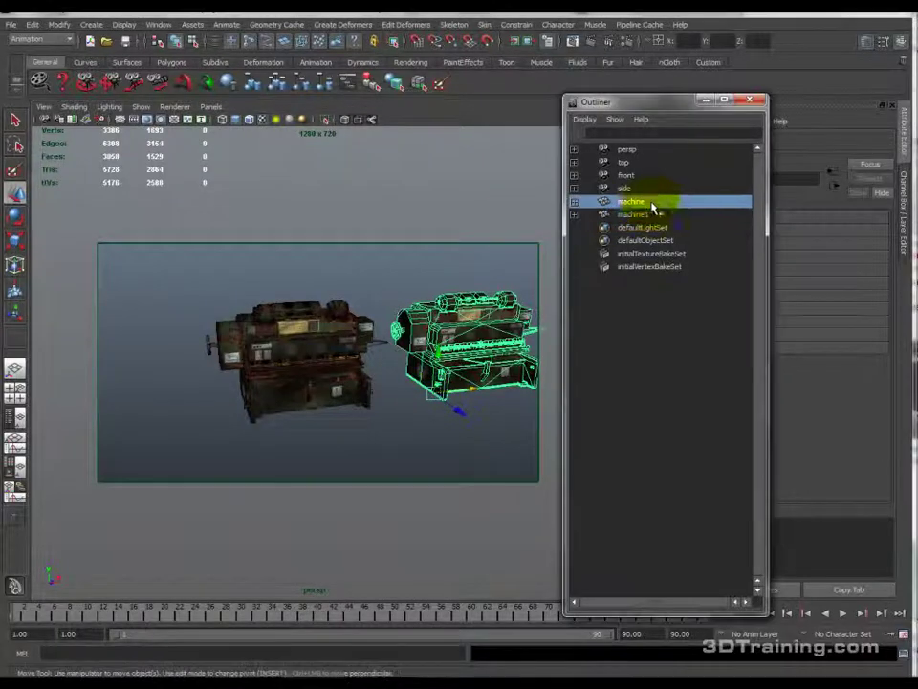
{"action": "left_click", "coordinate": [659, 202]}
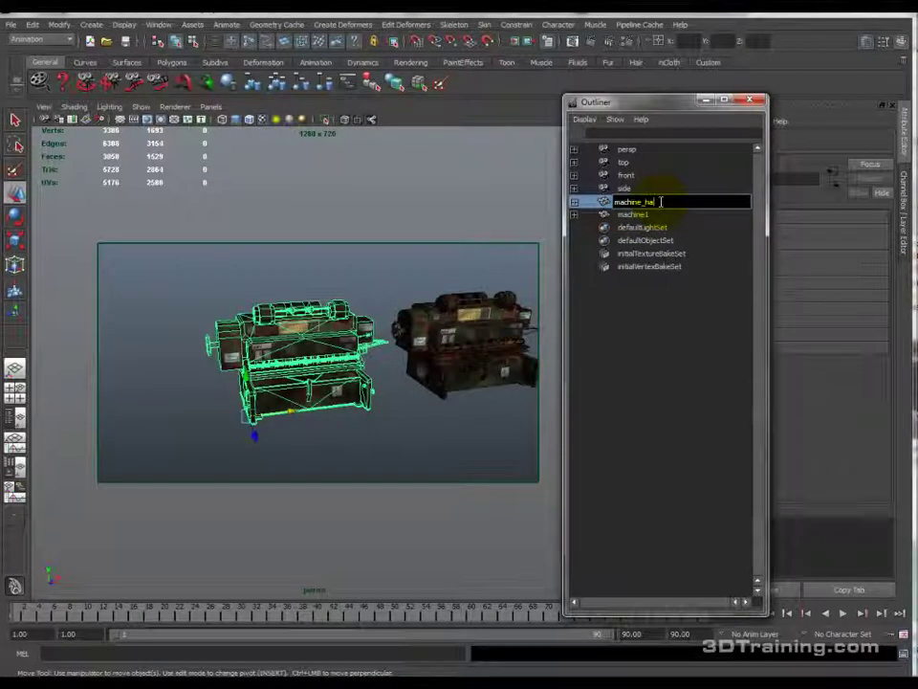
{"action": "double_click", "coordinate": [656, 214]}
{"action": "left_click", "coordinate": [675, 215]}
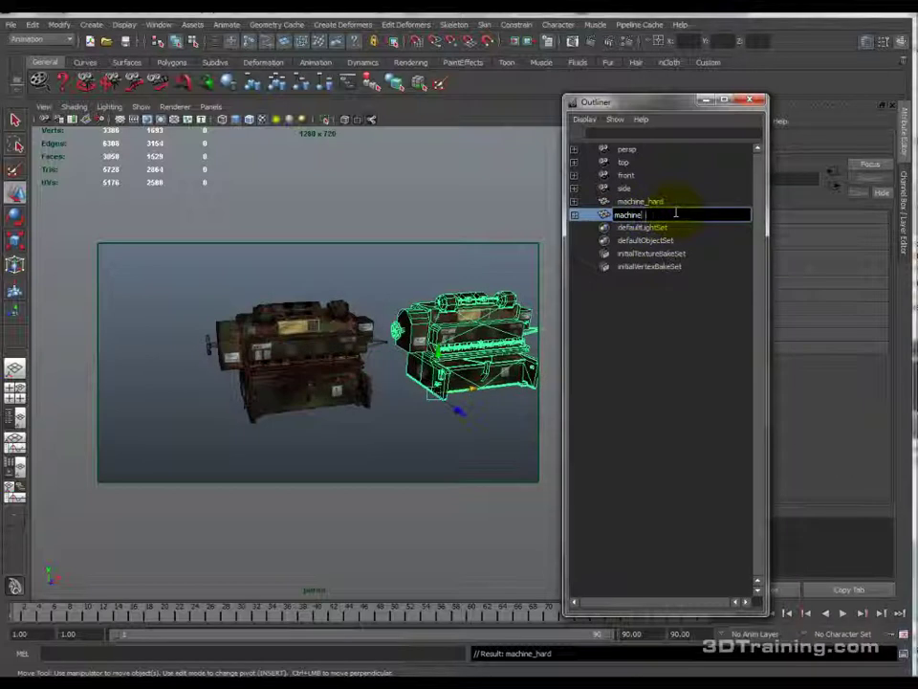
{"action": "type", "text": "_soft"}
{"action": "key", "text": "Return"}
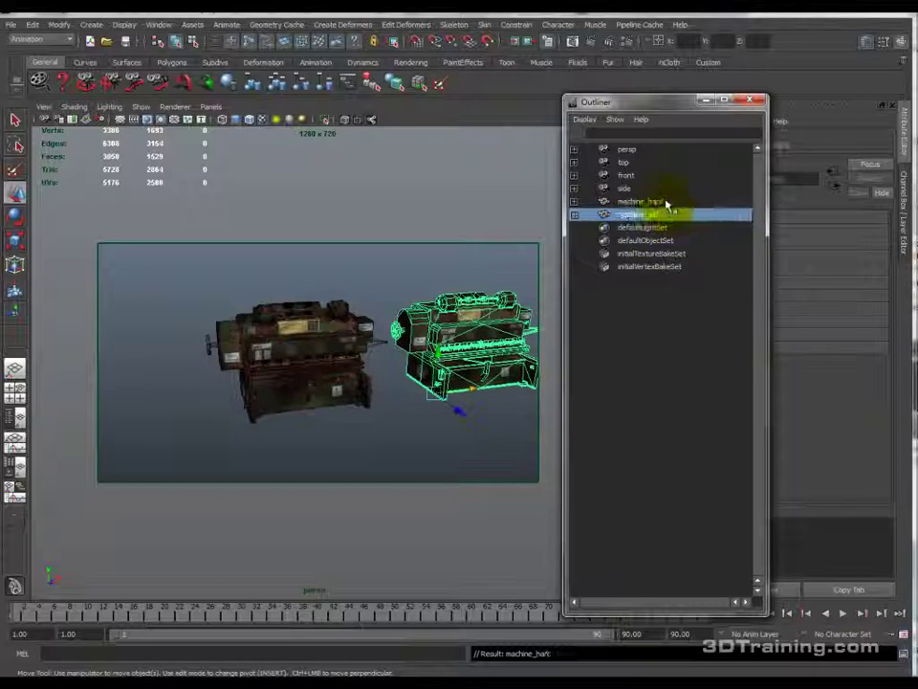
Step: Select and frame machine_hard, and examine its side box and handwheel up close
{"action": "left_click", "coordinate": [667, 203]}
{"action": "key", "text": "f"}
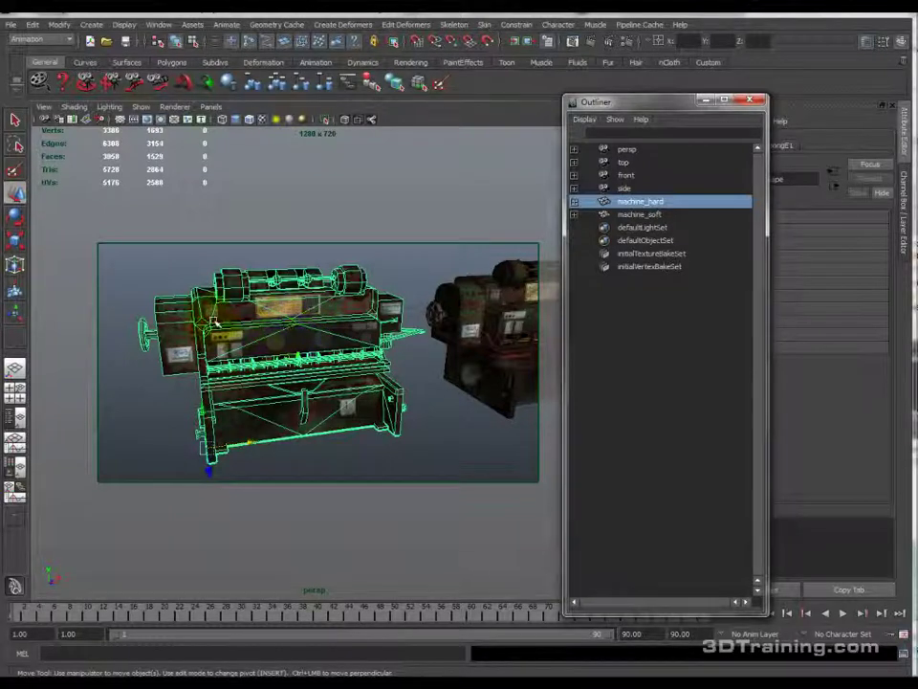
{"action": "middle_click_drag", "start_coordinate": [213, 319], "coordinate": [305, 311], "text": "alt"}
{"action": "scroll", "coordinate": [303, 312], "scroll_direction": "up", "scroll_amount": 4}
{"action": "left_click_drag", "start_coordinate": [277, 295], "coordinate": [312, 287], "text": "alt"}
{"action": "right_click_drag", "start_coordinate": [312, 287], "coordinate": [319, 328], "text": "alt"}
{"action": "left_click", "coordinate": [242, 303]}
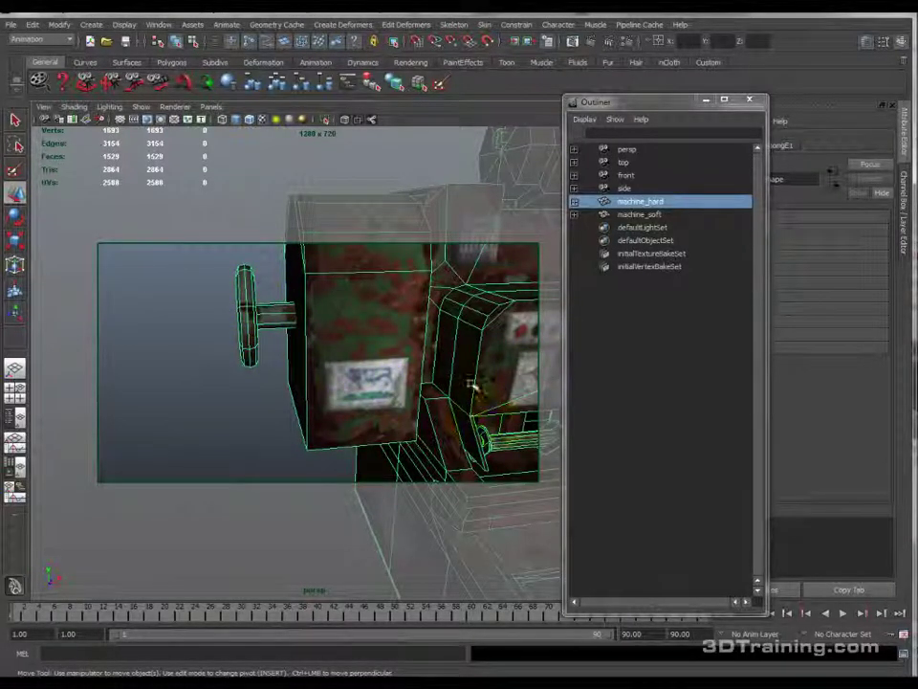
{"action": "scroll", "coordinate": [473, 385], "scroll_direction": "down", "scroll_amount": 4}
{"action": "left_click_drag", "start_coordinate": [450, 483], "coordinate": [265, 422], "text": "alt"}
{"action": "key", "text": "w"}
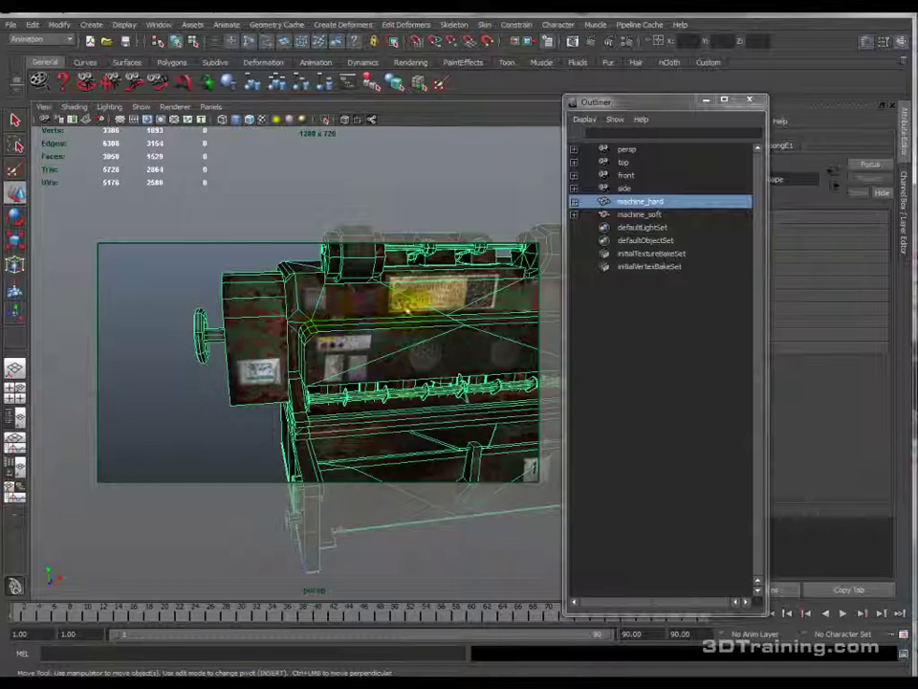
Step: Switch machine_hard to face selection and select the faces of the handwheel and its shaft
{"action": "left_click_drag", "start_coordinate": [279, 377], "coordinate": [364, 400], "text": "alt"}
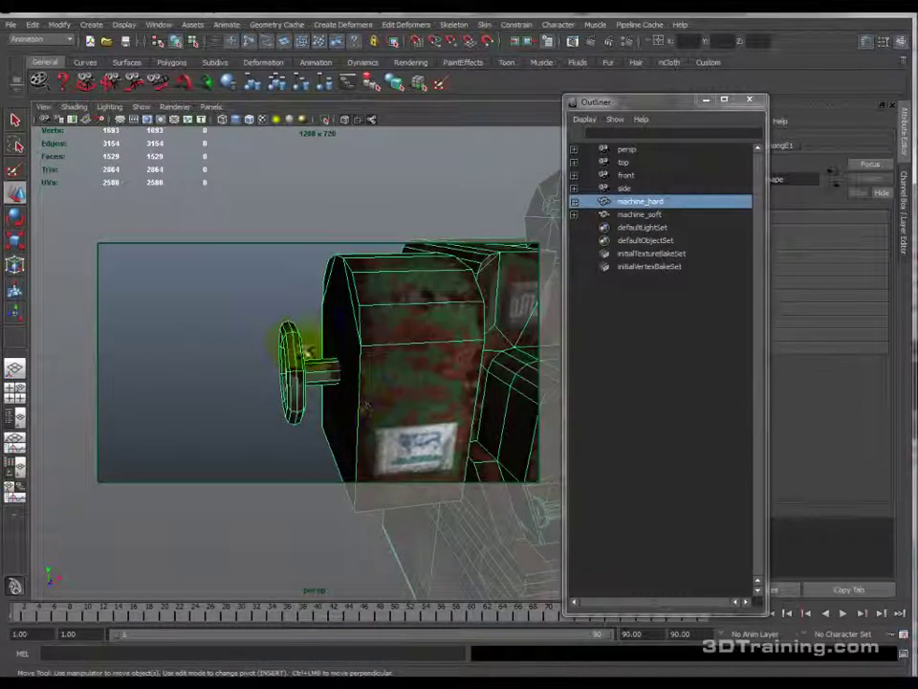
{"action": "right_click", "coordinate": [297, 359]}
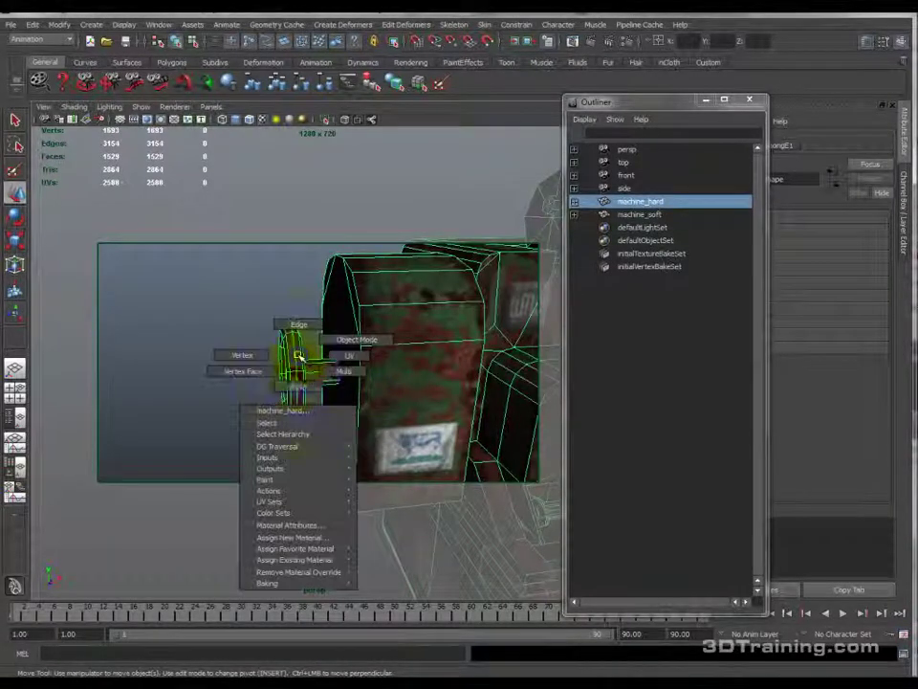
{"action": "right_click_drag", "start_coordinate": [298, 383], "coordinate": [300, 386]}
{"action": "left_click_drag", "start_coordinate": [388, 375], "coordinate": [367, 368], "text": "alt"}
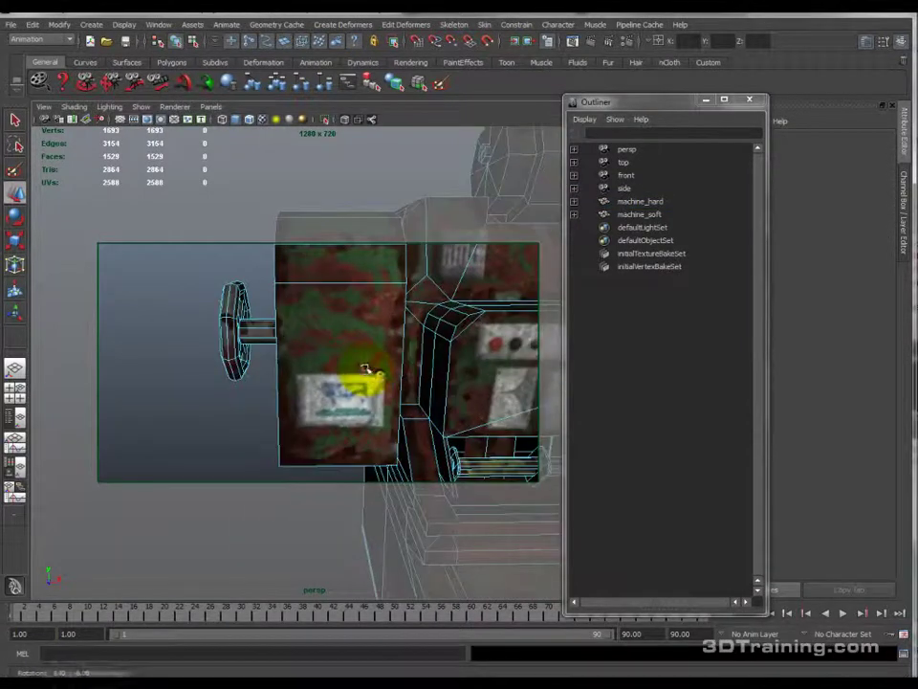
{"action": "middle_click_drag", "start_coordinate": [288, 348], "coordinate": [338, 349], "text": "alt"}
{"action": "left_click_drag", "start_coordinate": [339, 349], "coordinate": [254, 283], "text": "alt"}
{"action": "key", "text": "w"}
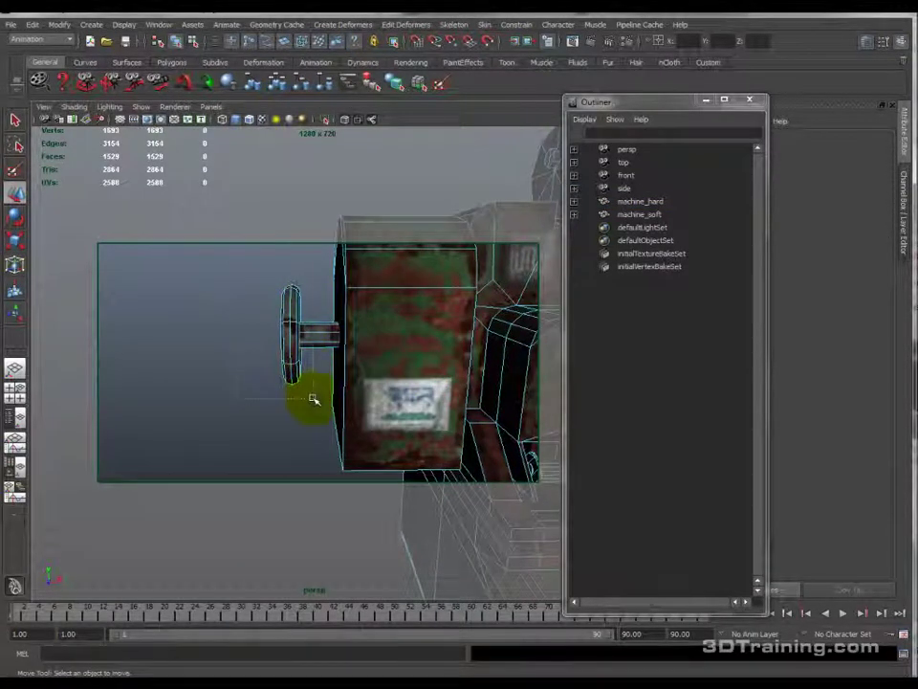
{"action": "left_click_drag", "start_coordinate": [313, 398], "coordinate": [314, 398]}
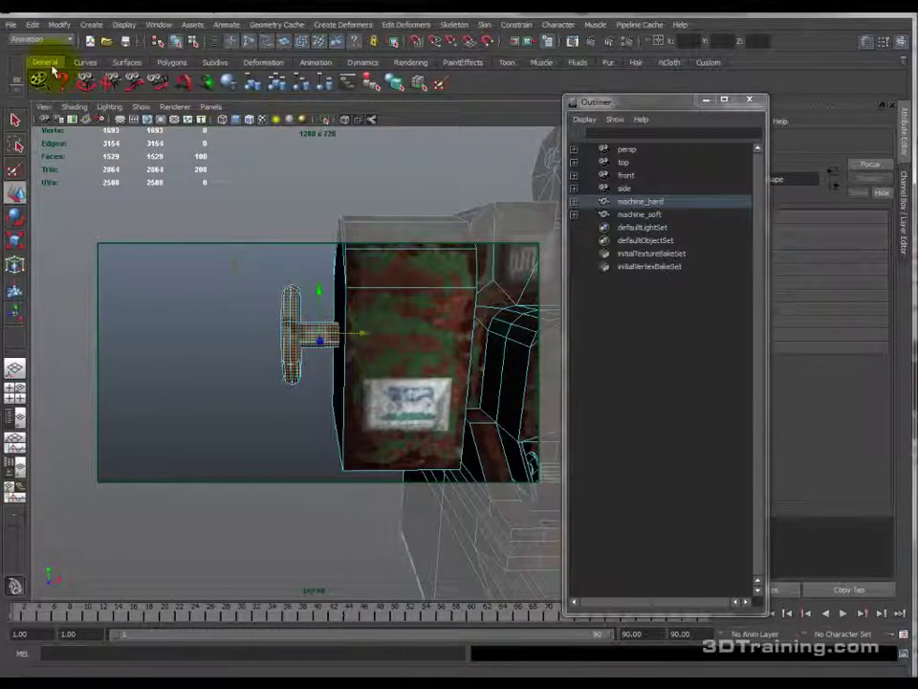
Step: Change the menu set to Polygons and grow the handwheel's face selection once
{"action": "left_click", "coordinate": [40, 39]}
{"action": "left_click", "coordinate": [29, 60]}
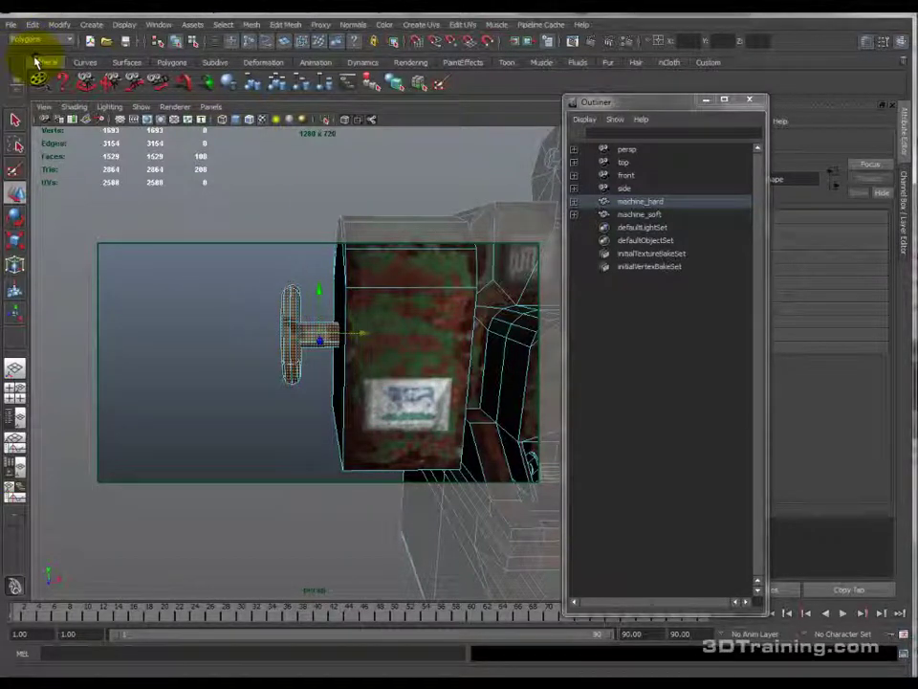
{"action": "left_click", "coordinate": [226, 26]}
{"action": "left_click", "coordinate": [277, 191]}
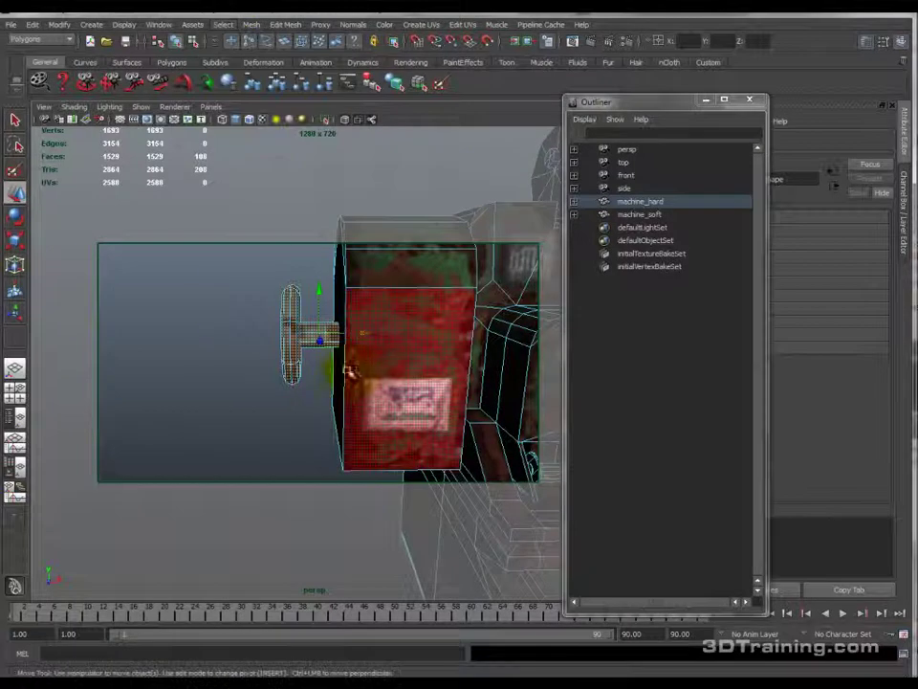
Step: Reselect only the handwheel's rim faces on machine_hard and grow the selection once toward the shaft
{"action": "scroll", "coordinate": [312, 328], "scroll_direction": "down", "scroll_amount": 5}
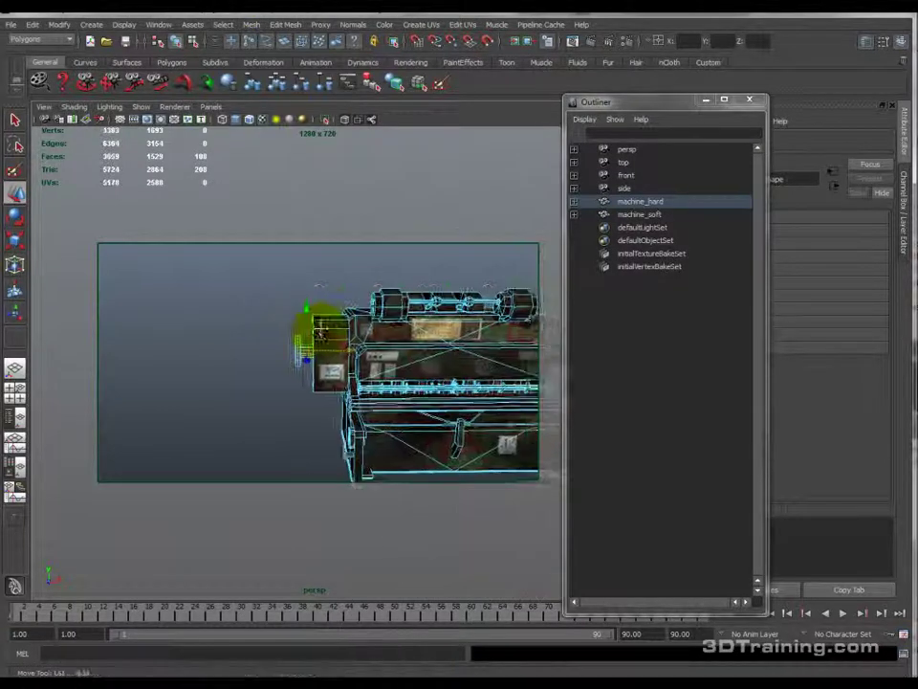
{"action": "middle_click_drag", "start_coordinate": [320, 333], "coordinate": [299, 333], "text": "alt"}
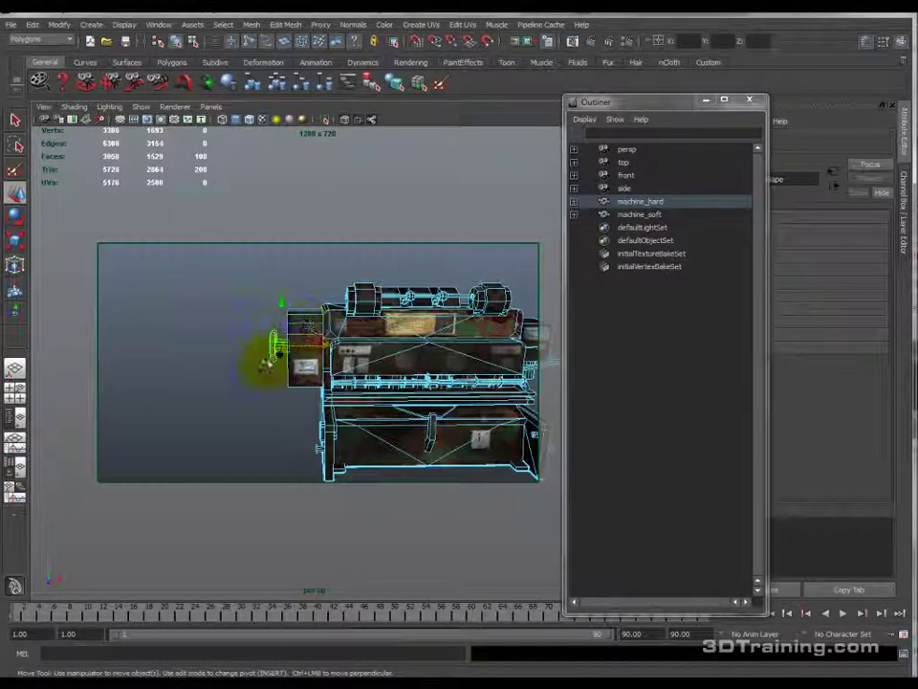
{"action": "scroll", "coordinate": [307, 365], "scroll_direction": "up", "scroll_amount": 5}
{"action": "middle_click_drag", "start_coordinate": [243, 346], "coordinate": [318, 346], "text": "alt"}
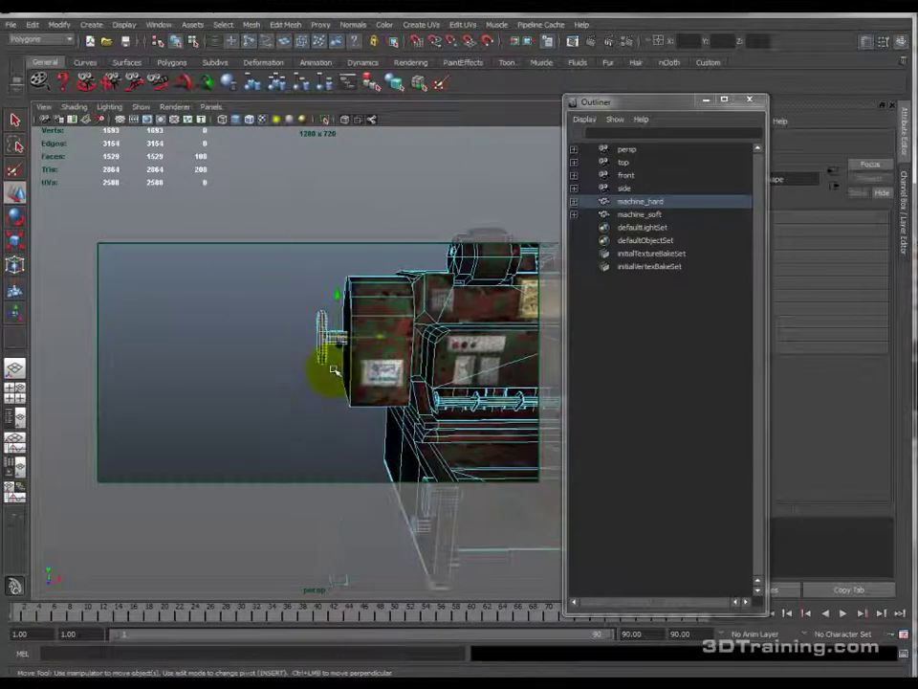
{"action": "mouse_move", "coordinate": [333, 371]}
{"action": "left_mouse_down", "text": "alt"}
{"action": "mouse_move", "coordinate": [329, 348]}
{"action": "mouse_move", "coordinate": [323, 378]}
{"action": "left_mouse_up", "text": "alt"}
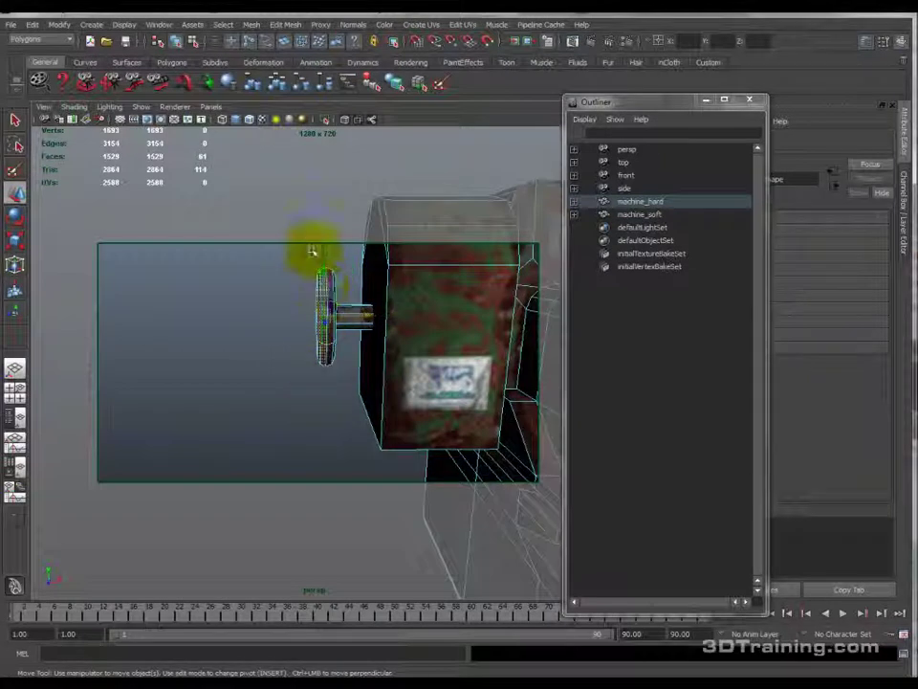
{"action": "left_click", "coordinate": [224, 25]}
{"action": "left_click", "coordinate": [244, 182]}
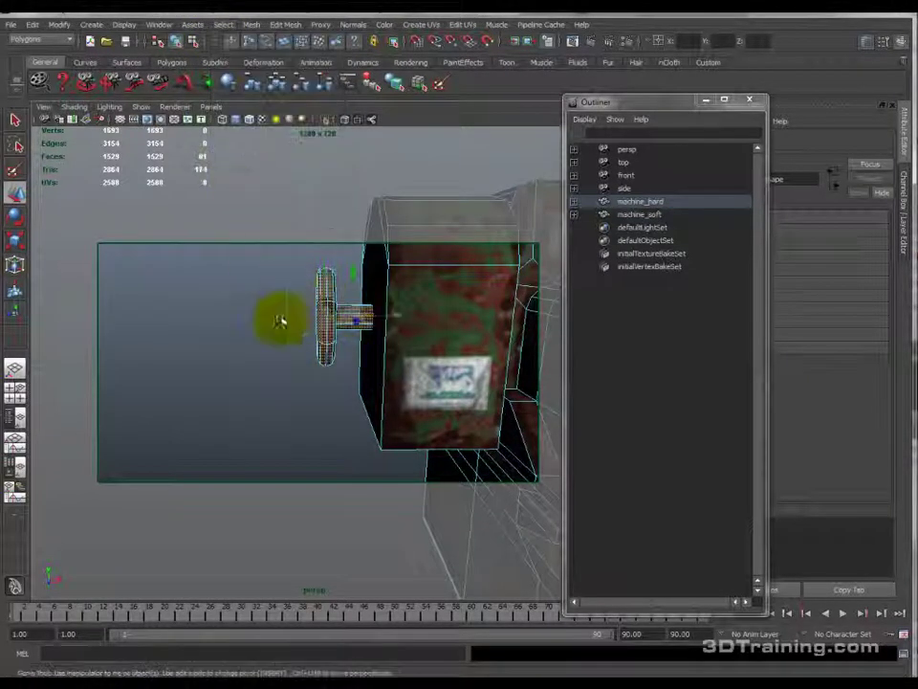
{"action": "left_click_drag", "start_coordinate": [337, 314], "coordinate": [295, 256], "text": "alt"}
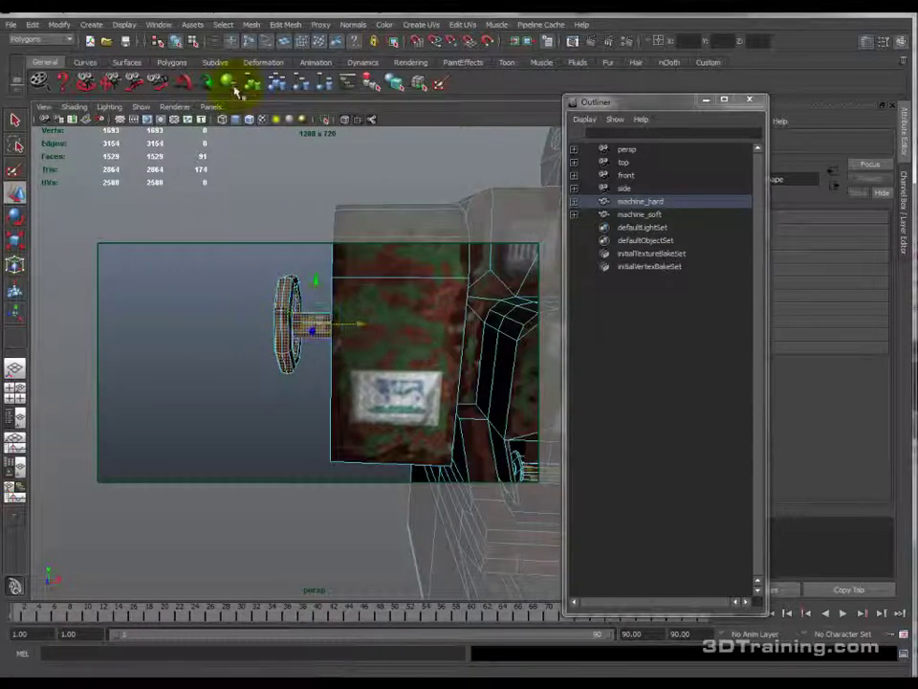
Step: Grow the face selection three more times to cover the entire handwheel and its shaft
{"action": "left_click", "coordinate": [224, 25]}
{"action": "left_click", "coordinate": [256, 184]}
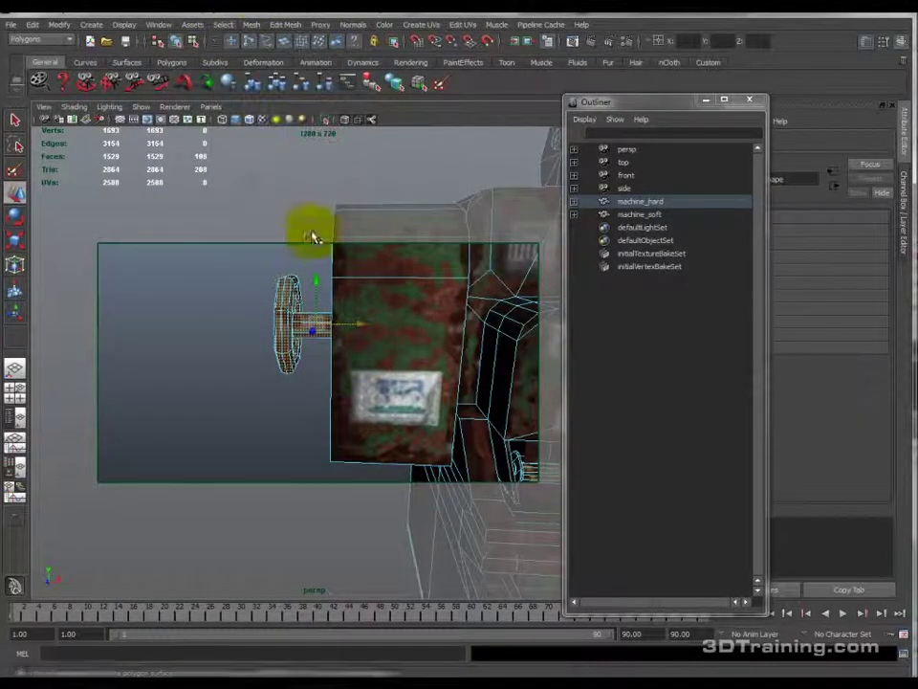
{"action": "left_click", "coordinate": [223, 25]}
{"action": "left_click", "coordinate": [250, 183]}
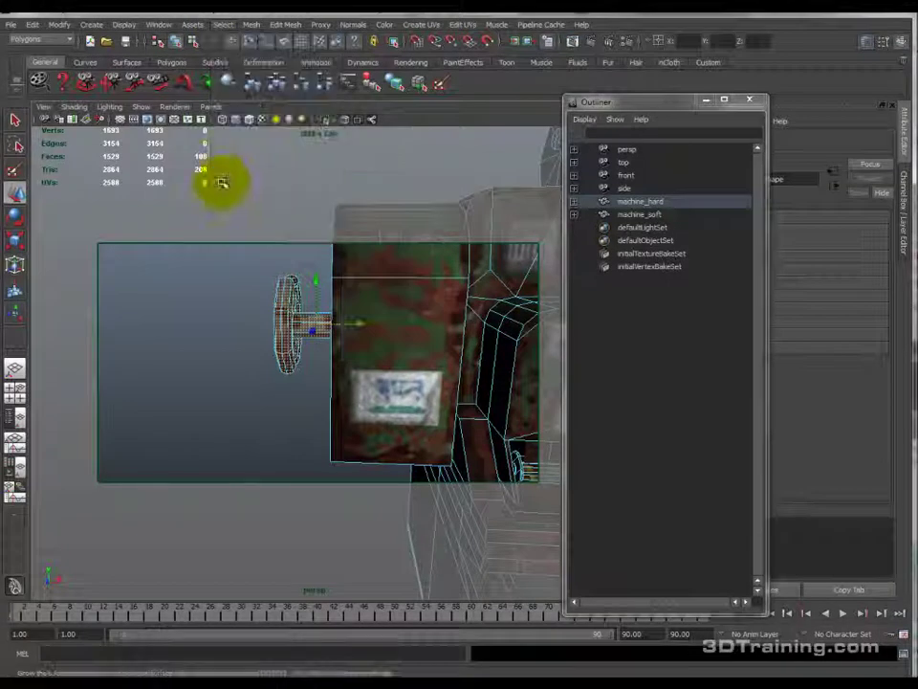
{"action": "left_click", "coordinate": [220, 25]}
{"action": "left_click", "coordinate": [249, 178]}
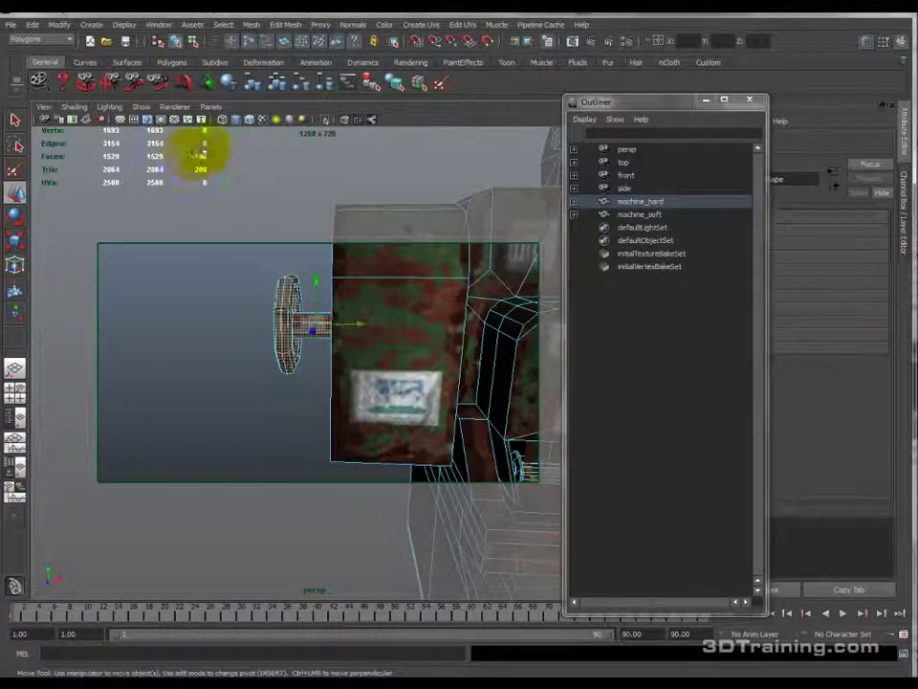
Step: Examine in X-ray display how the handwheel shaft enters the side box, and restore the normal shaded display
{"action": "left_click_drag", "start_coordinate": [349, 283], "coordinate": [246, 287], "text": "alt"}
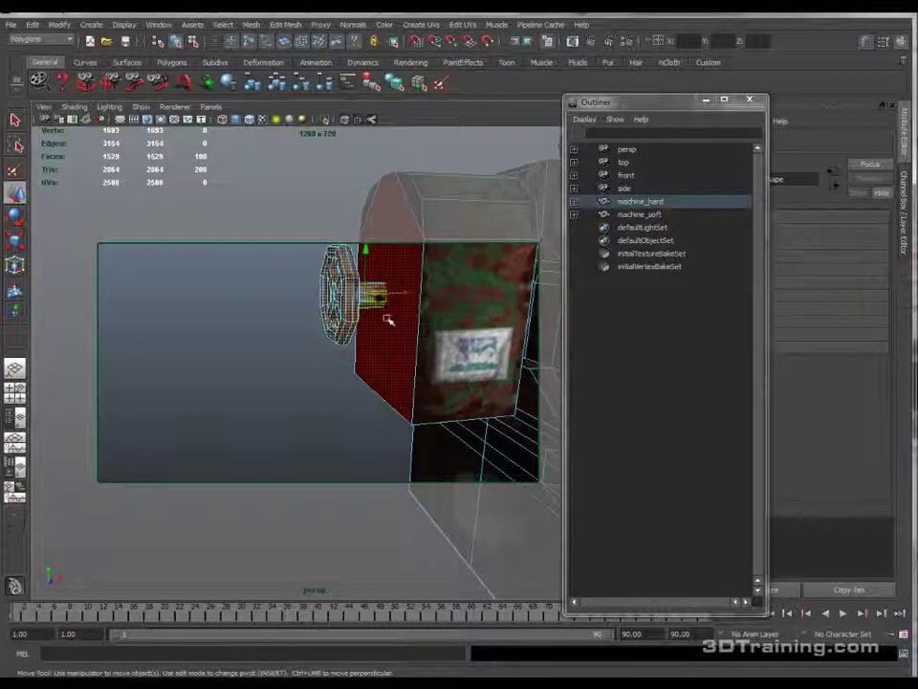
{"action": "left_click_drag", "start_coordinate": [373, 299], "coordinate": [302, 323], "text": "alt"}
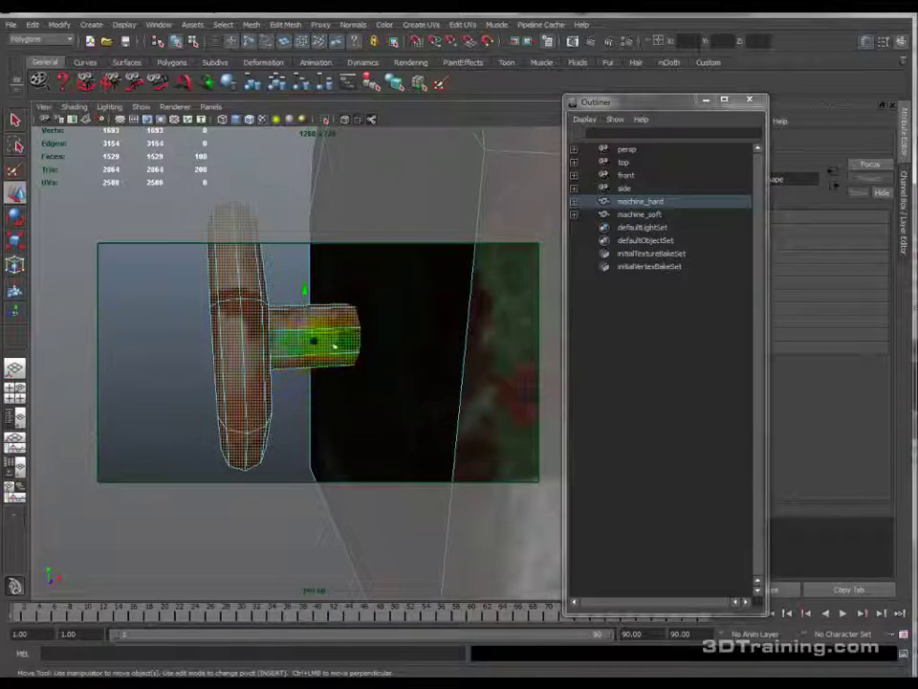
{"action": "left_click", "coordinate": [345, 118]}
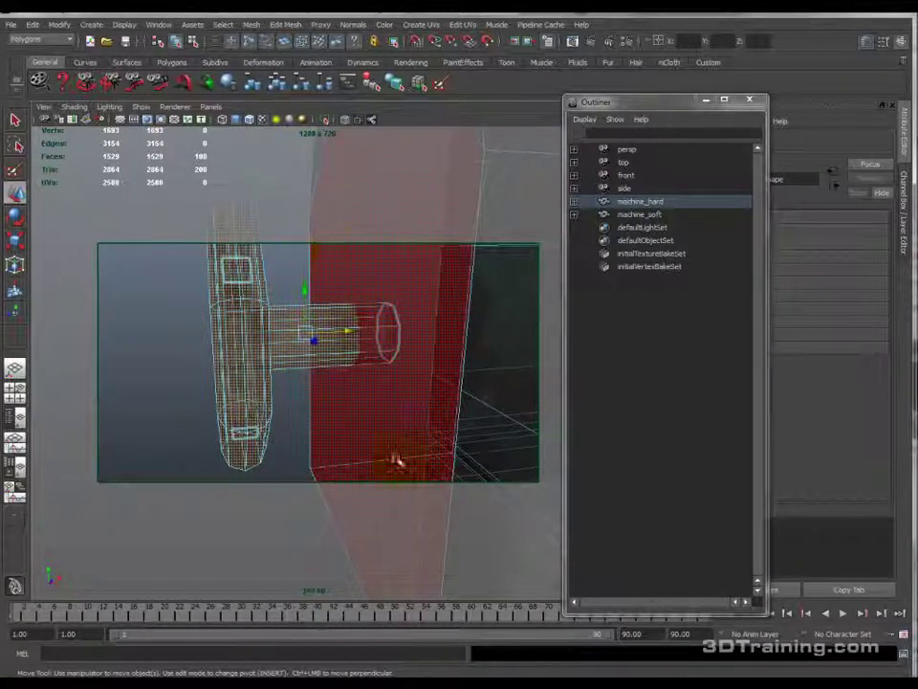
{"action": "left_click", "coordinate": [345, 119]}
{"action": "scroll", "coordinate": [355, 330], "scroll_direction": "down", "scroll_amount": 5}
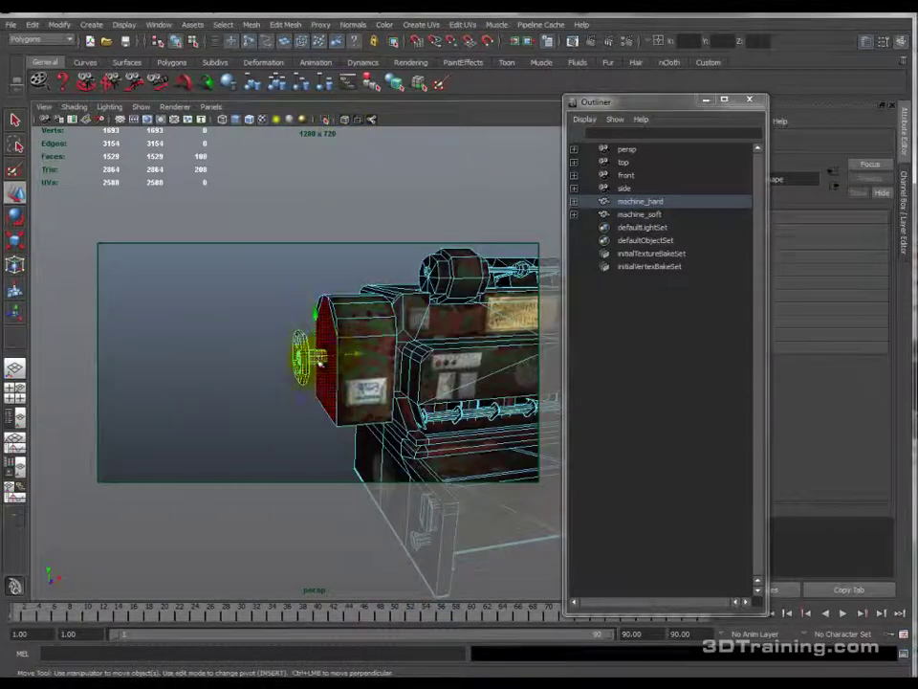
{"action": "left_click", "coordinate": [352, 341]}
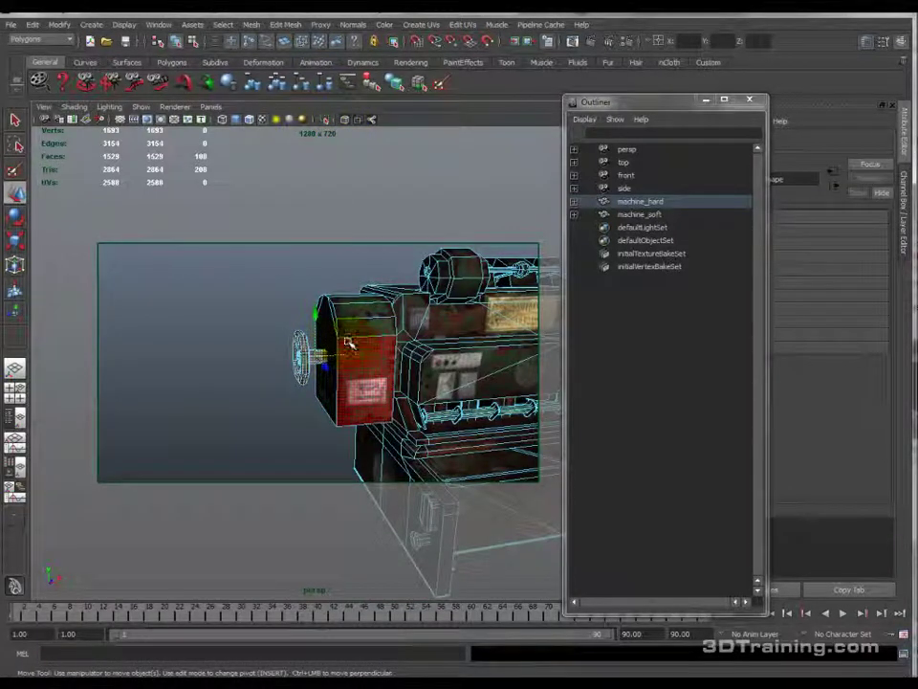
{"action": "scroll", "coordinate": [346, 369], "scroll_direction": "up", "scroll_amount": 5}
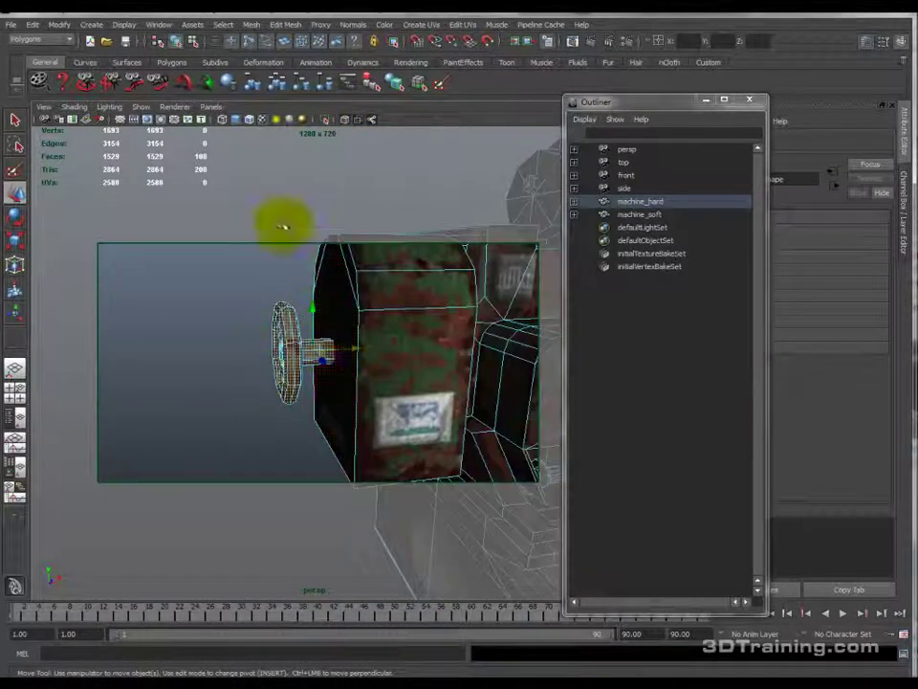
Step: Extract the selected handwheel and shaft faces from machine_hard into separate meshes, and expand the machine_hard group in the Outliner
{"action": "left_click", "coordinate": [357, 347]}
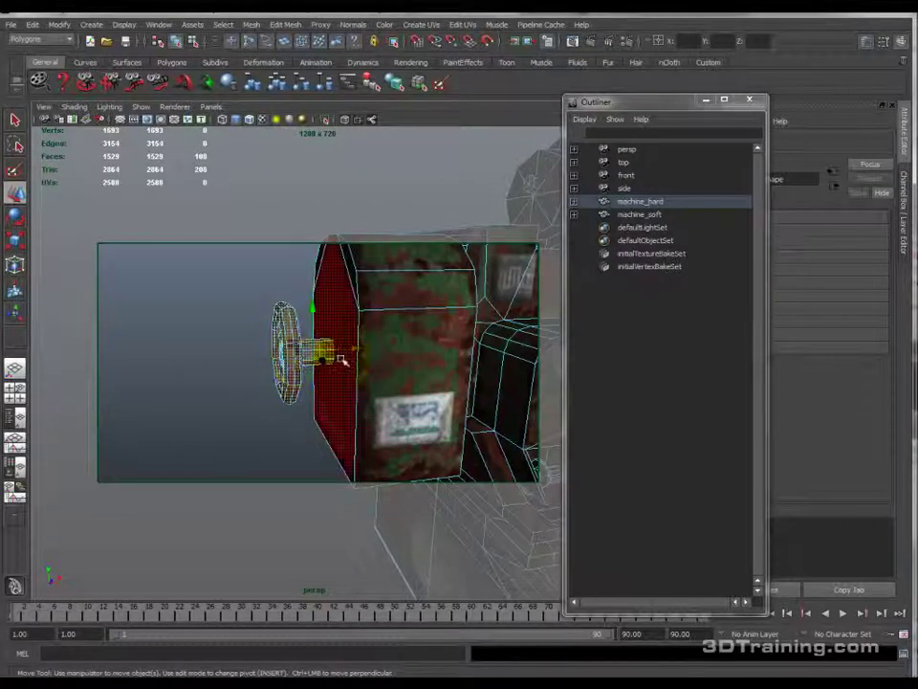
{"action": "scroll", "coordinate": [463, 328], "scroll_direction": "down", "scroll_amount": 3}
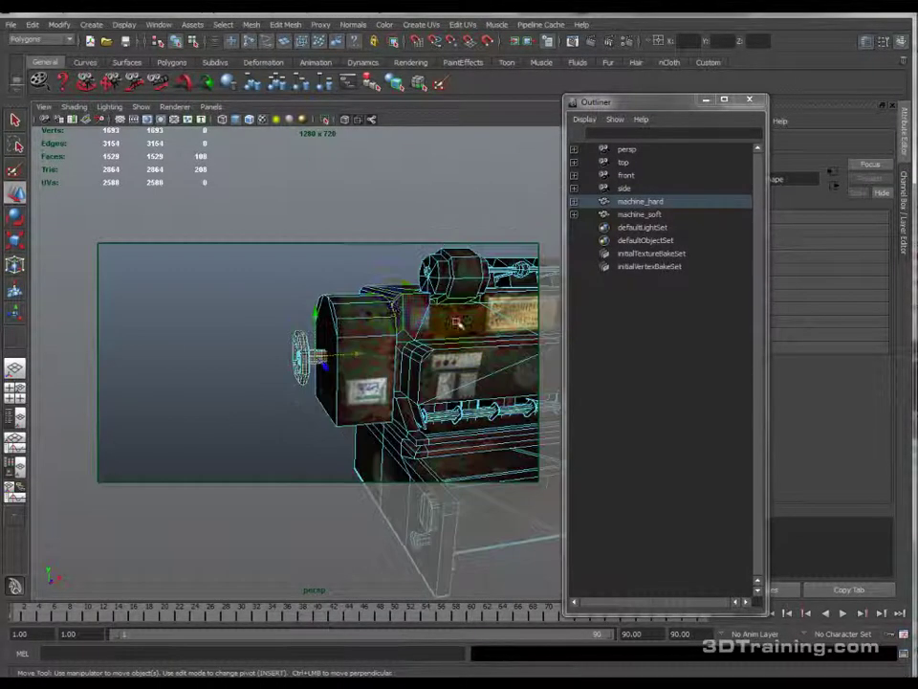
{"action": "left_click", "coordinate": [383, 346]}
{"action": "scroll", "coordinate": [368, 350], "scroll_direction": "up", "scroll_amount": 3}
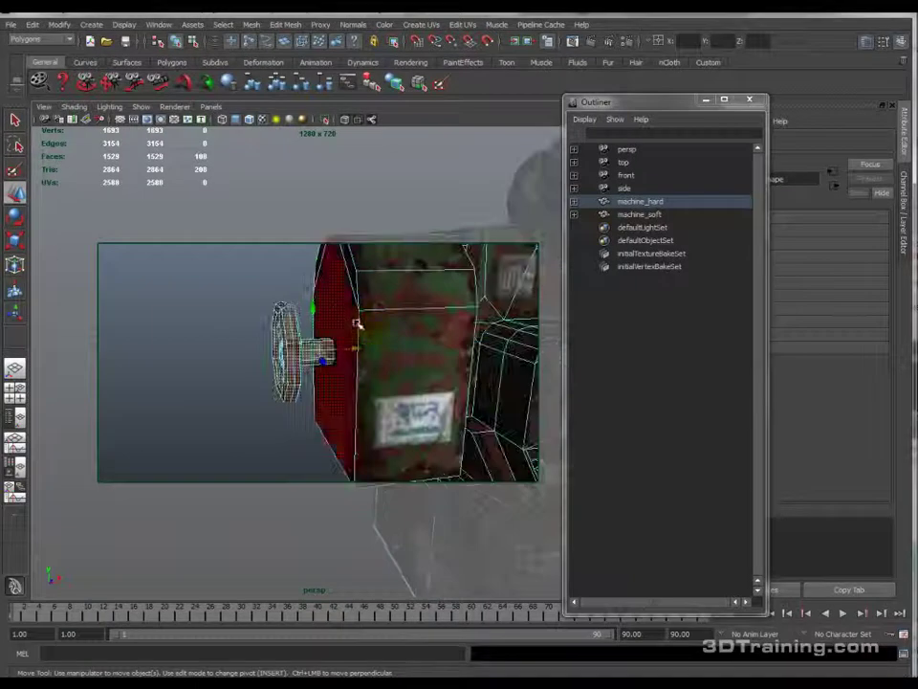
{"action": "left_click", "coordinate": [265, 25]}
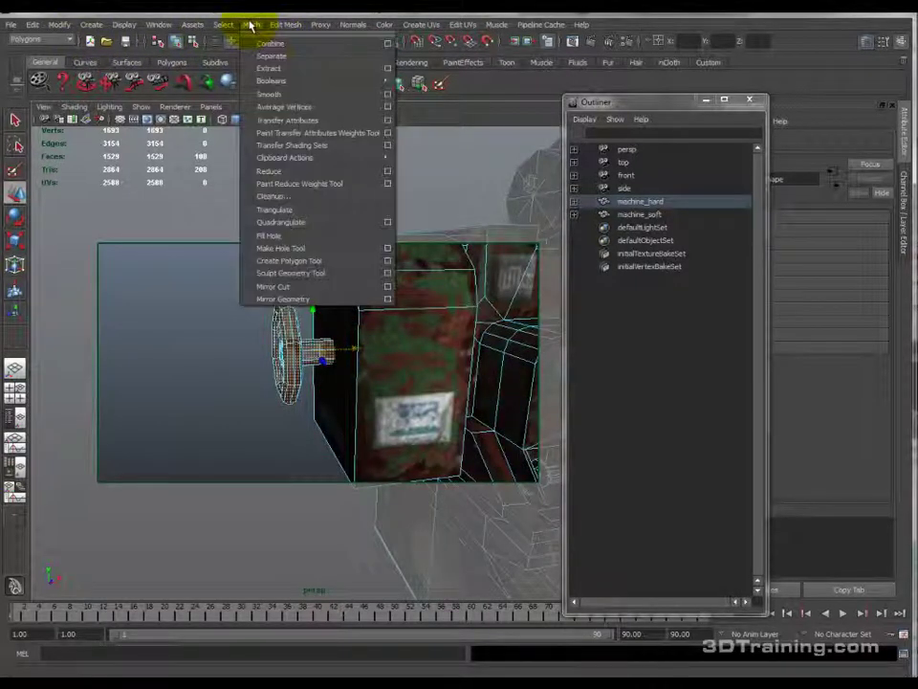
{"action": "left_click", "coordinate": [261, 56]}
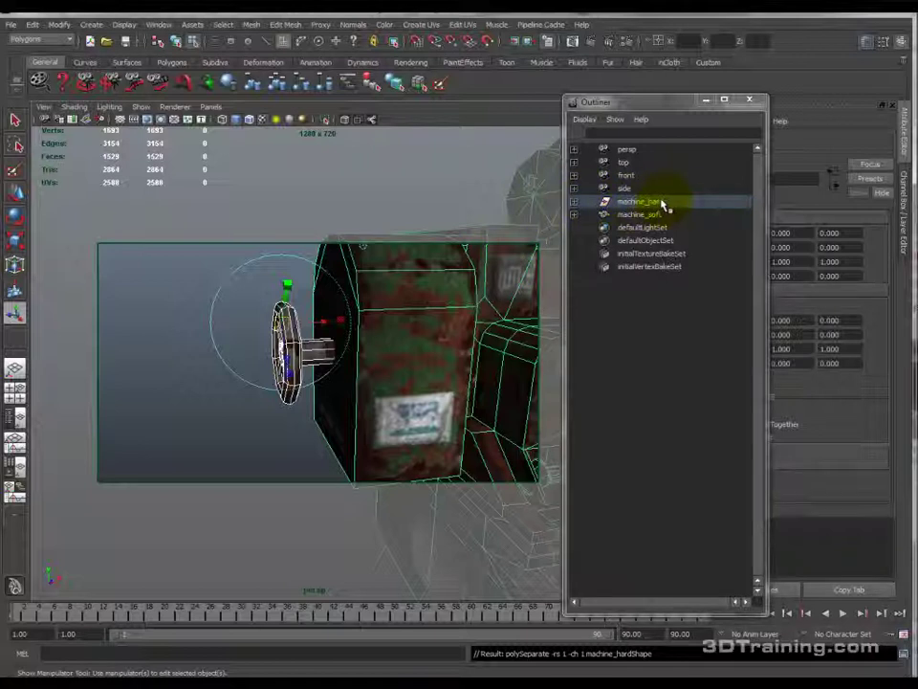
{"action": "left_click", "coordinate": [575, 202]}
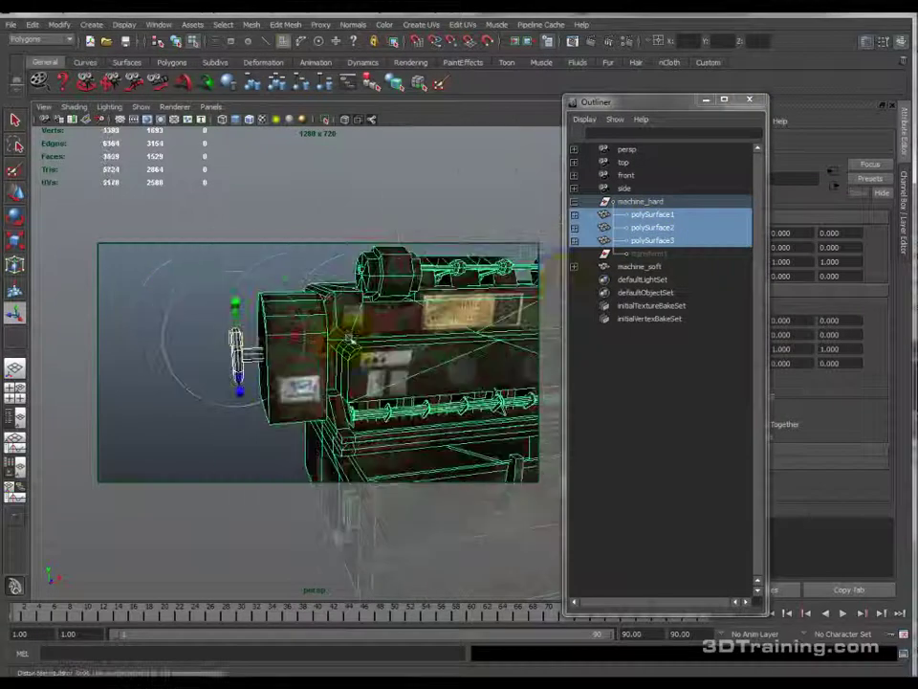
Step: Examine polySurface1 and polySurface2 up close to identify which handwheel part each one contains
{"action": "left_click", "coordinate": [641, 217]}
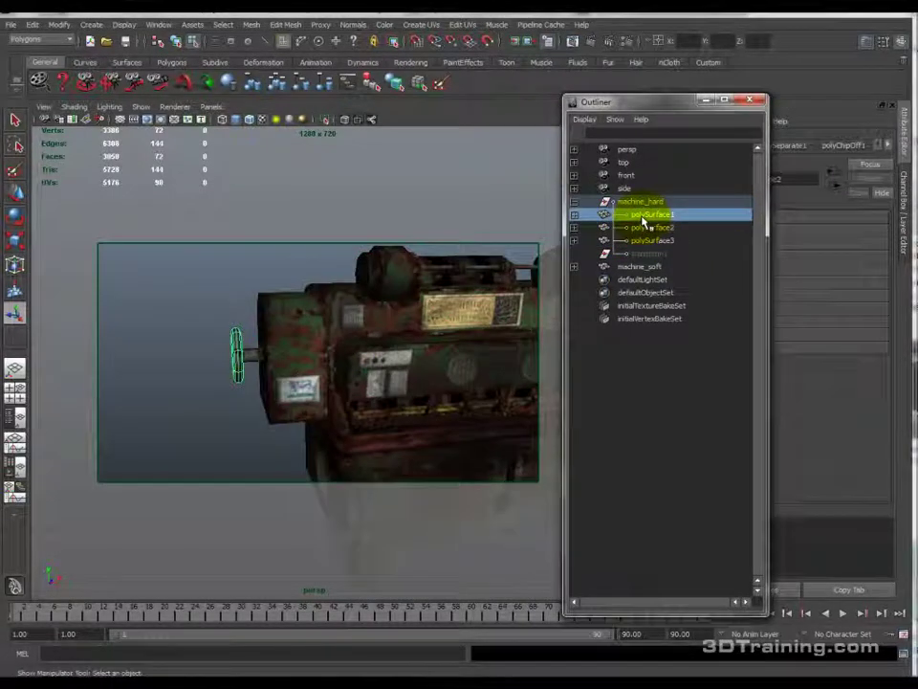
{"action": "left_click", "coordinate": [642, 230]}
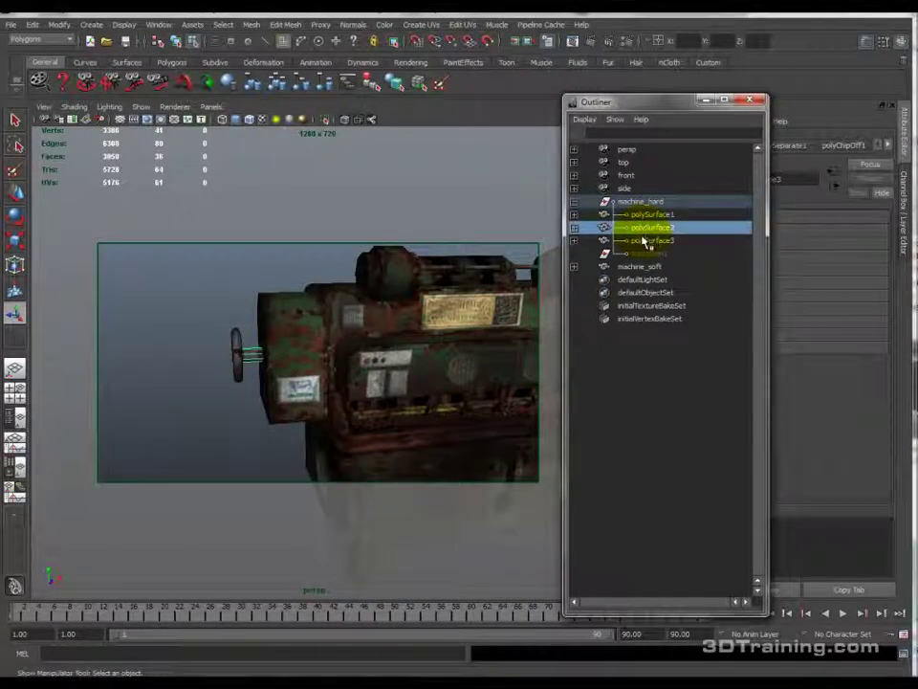
{"action": "left_click", "coordinate": [646, 216]}
{"action": "key", "text": "f"}
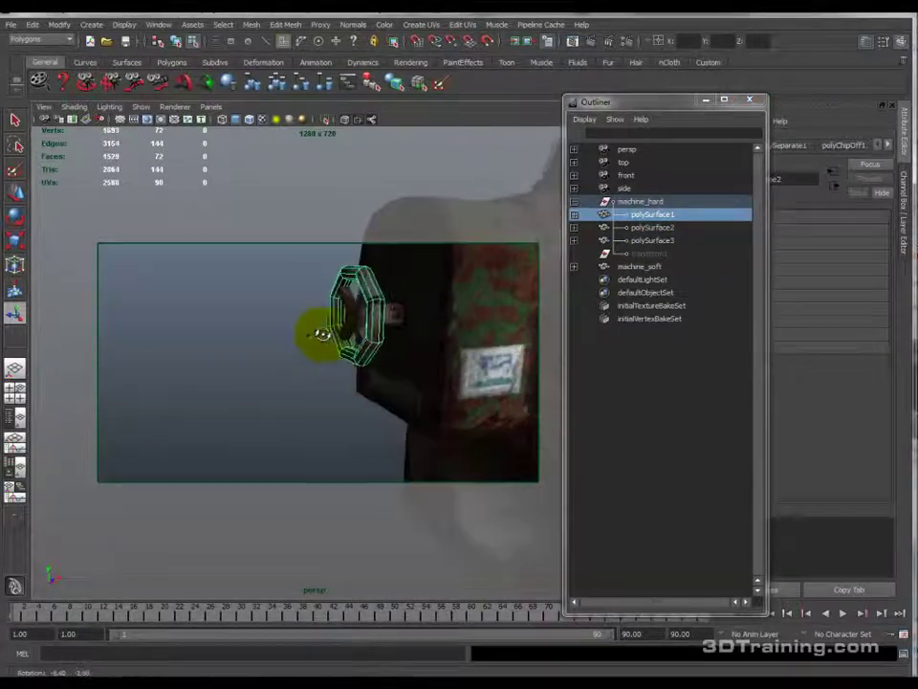
{"action": "left_click", "coordinate": [646, 231]}
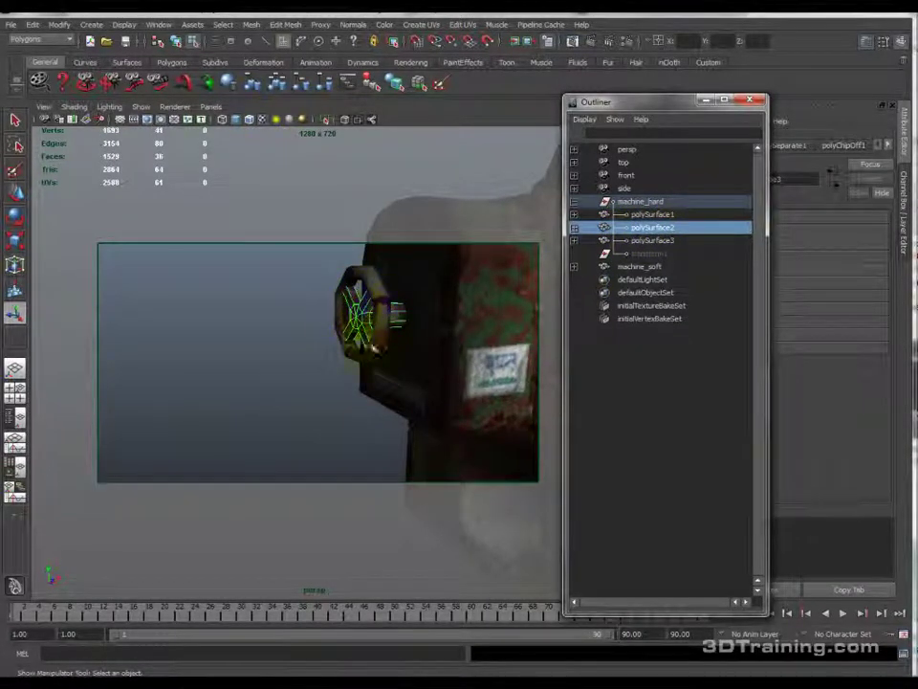
{"action": "left_click_drag", "start_coordinate": [411, 325], "coordinate": [285, 334], "text": "alt"}
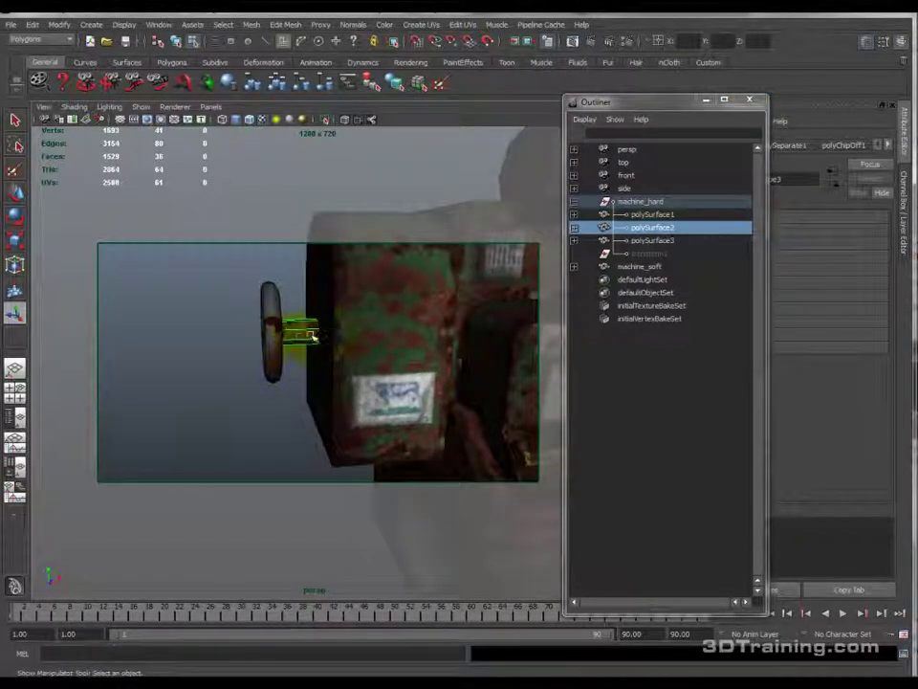
Step: Examine how far polySurface3 extends over the machine, and compare it with polySurface2 at the handwheel
{"action": "scroll", "coordinate": [355, 337], "scroll_direction": "down", "scroll_amount": 3}
{"action": "left_click", "coordinate": [652, 240]}
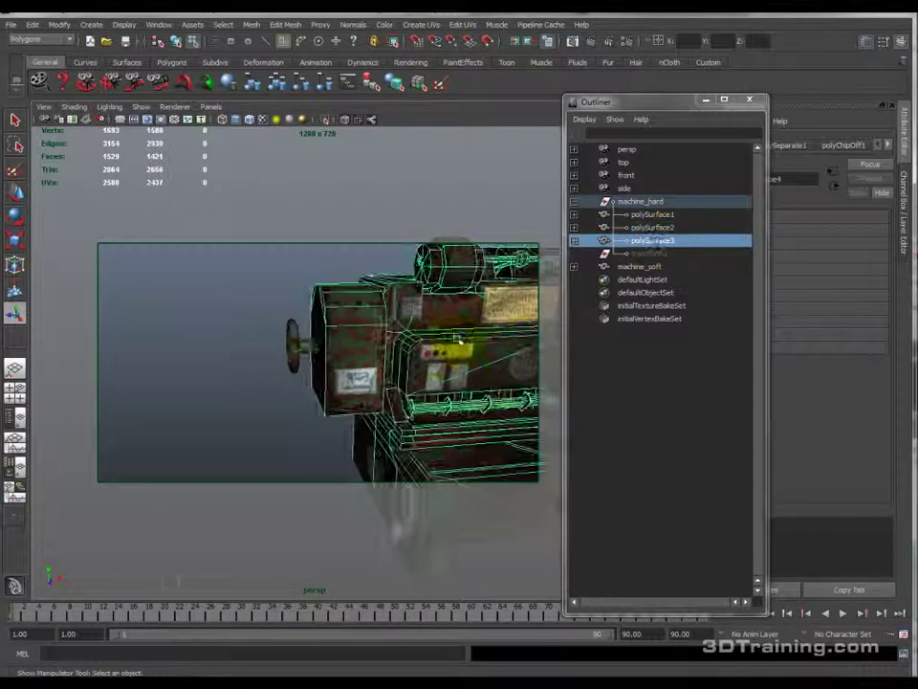
{"action": "middle_click_drag", "start_coordinate": [436, 353], "coordinate": [225, 351], "text": "alt"}
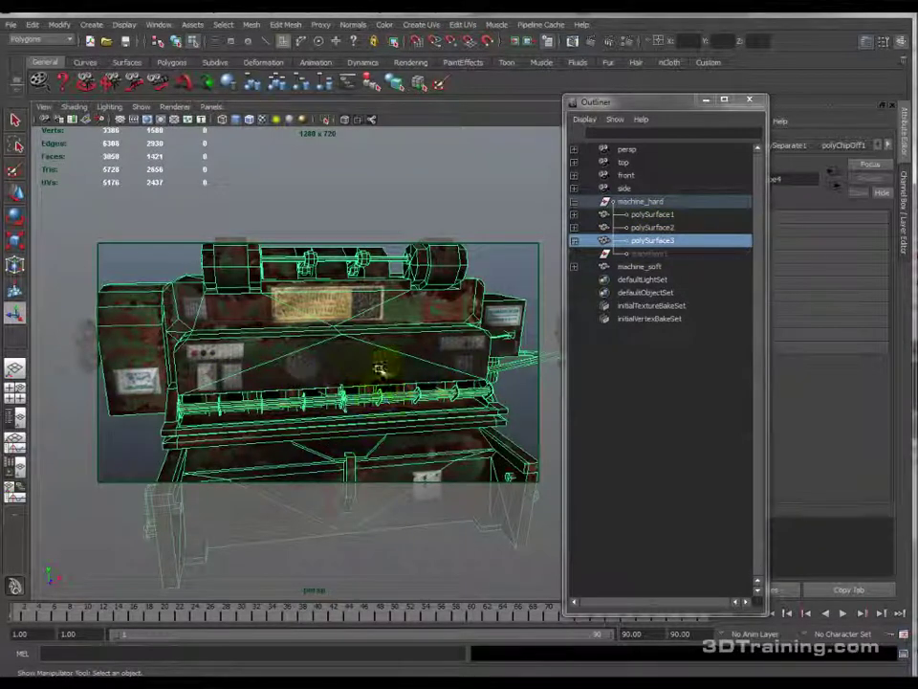
{"action": "middle_click_drag", "start_coordinate": [207, 367], "coordinate": [352, 379], "text": "alt"}
{"action": "scroll", "coordinate": [330, 378], "scroll_direction": "up", "scroll_amount": 3}
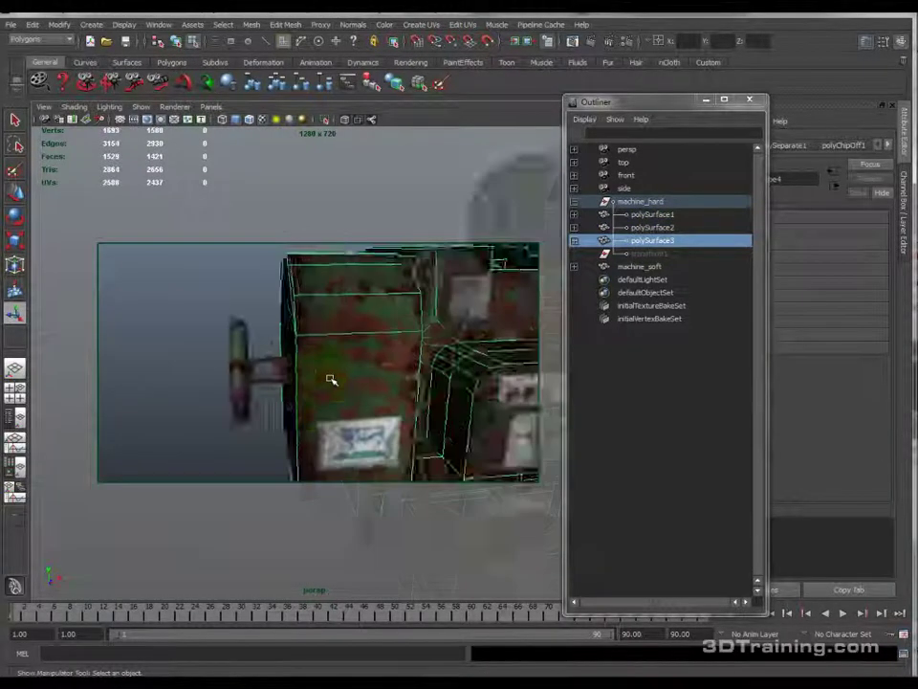
{"action": "middle_click_drag", "start_coordinate": [285, 378], "coordinate": [328, 372], "text": "alt"}
{"action": "left_click_drag", "start_coordinate": [280, 313], "coordinate": [331, 396], "text": "shift"}
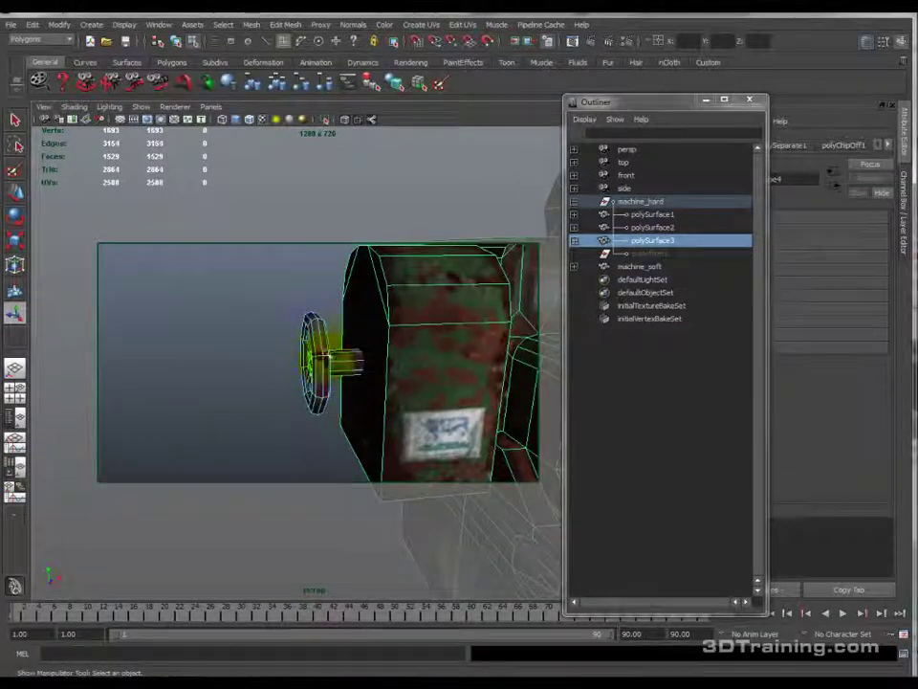
{"action": "left_click", "coordinate": [656, 227]}
{"action": "left_click_drag", "start_coordinate": [258, 340], "coordinate": [359, 338], "text": "alt"}
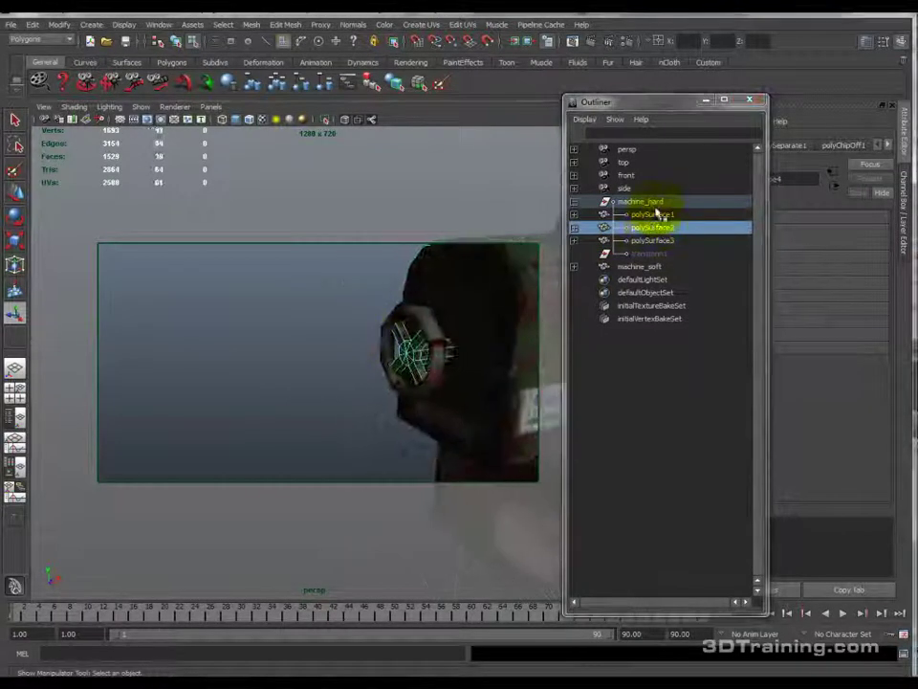
Step: Center the pivot of polySurface1, the handwheel rim, and check the pivot with the Rotate tool
{"action": "left_click", "coordinate": [652, 214]}
{"action": "key", "text": "e"}
{"action": "left_click_drag", "start_coordinate": [402, 305], "coordinate": [352, 324], "text": "alt"}
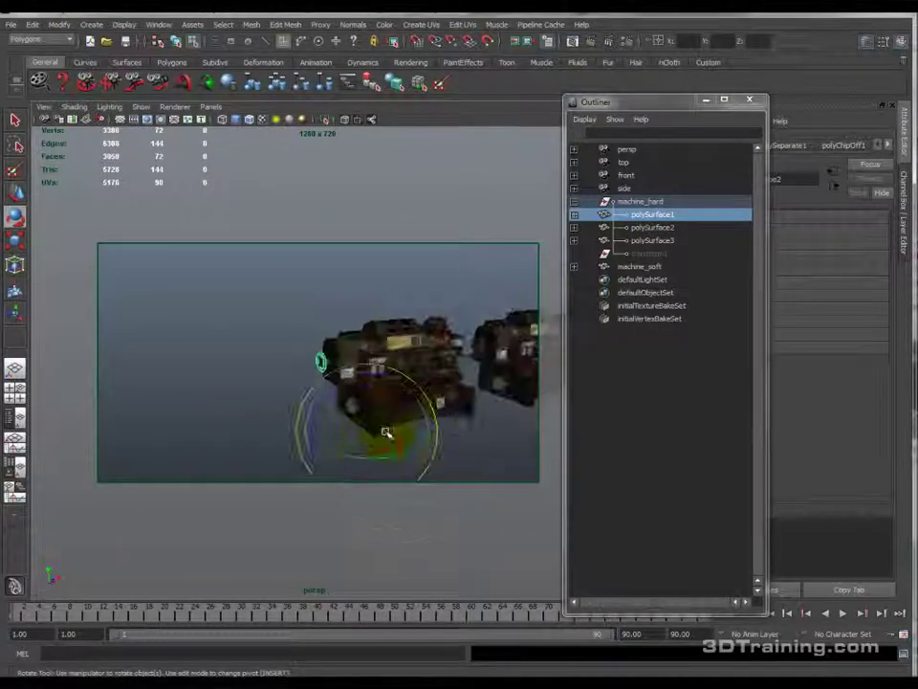
{"action": "scroll", "coordinate": [370, 436], "scroll_direction": "up", "scroll_amount": 3}
{"action": "left_click", "coordinate": [60, 24]}
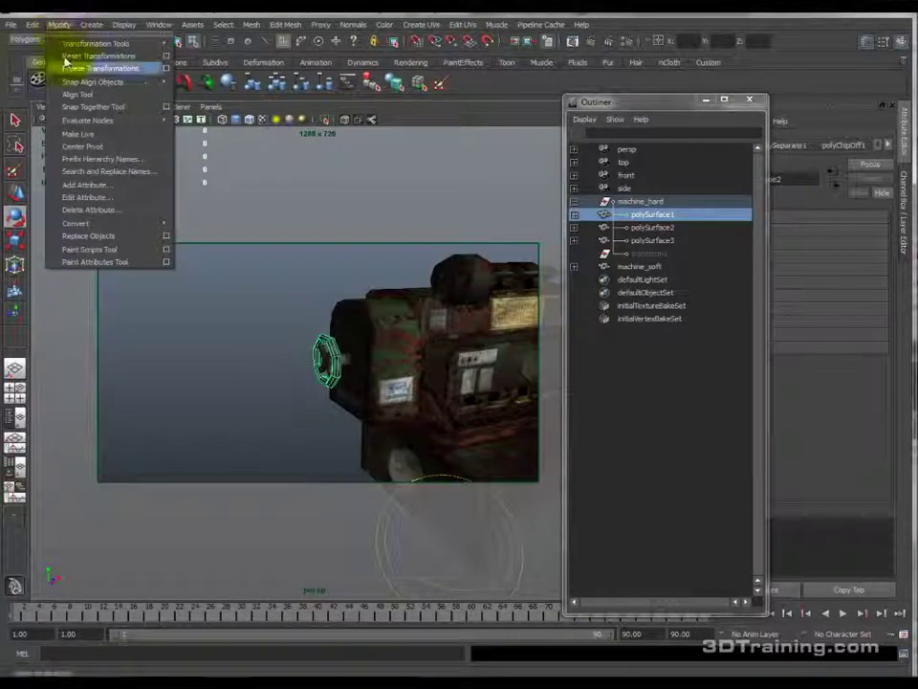
{"action": "left_click", "coordinate": [88, 146]}
{"action": "key", "text": "f"}
{"action": "left_click_drag", "start_coordinate": [328, 328], "coordinate": [392, 366]}
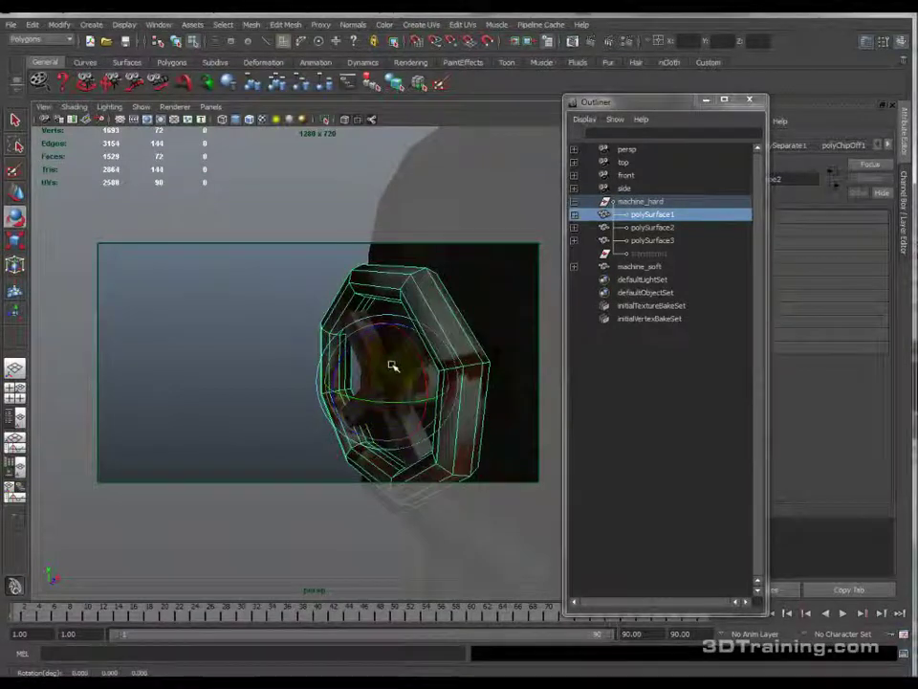
Step: Center the pivot of polySurface2, the spokes and shaft, then test its rotation about the X axis and undo it
{"action": "left_click", "coordinate": [635, 228]}
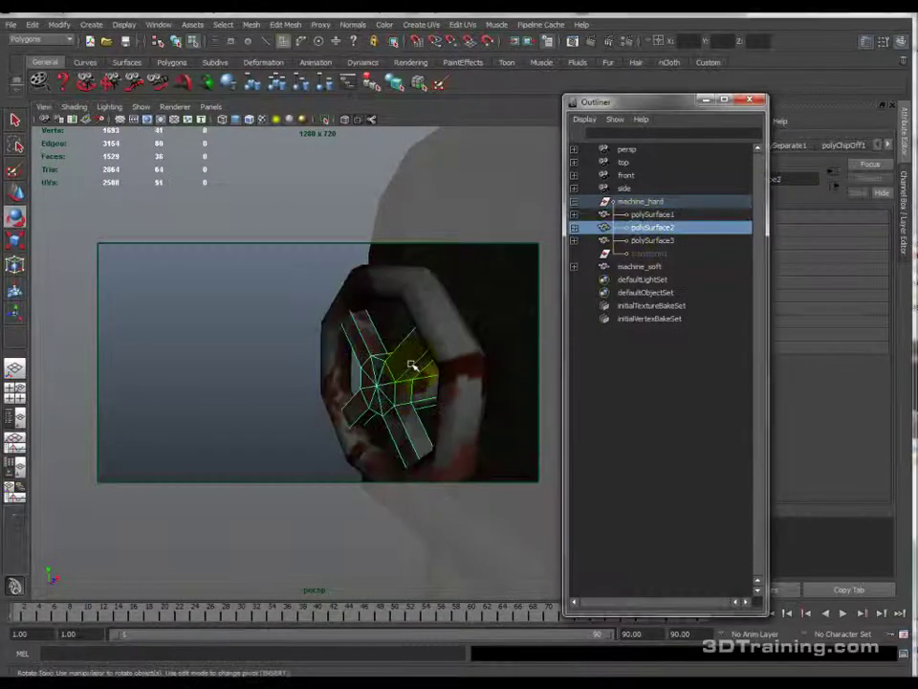
{"action": "scroll", "coordinate": [396, 340], "scroll_direction": "down", "scroll_amount": 8}
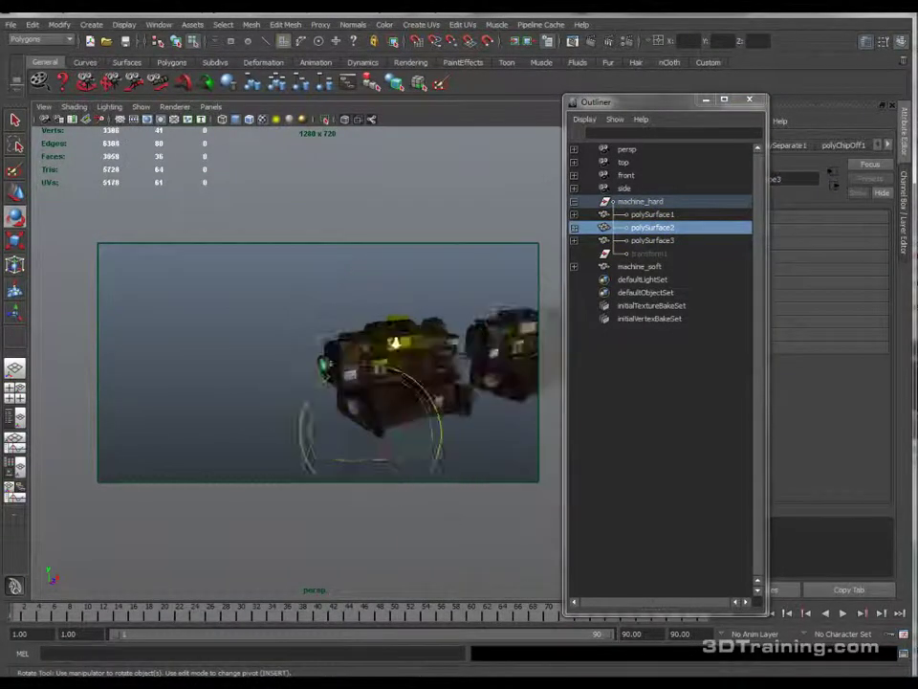
{"action": "key", "text": "f"}
{"action": "left_click", "coordinate": [59, 23]}
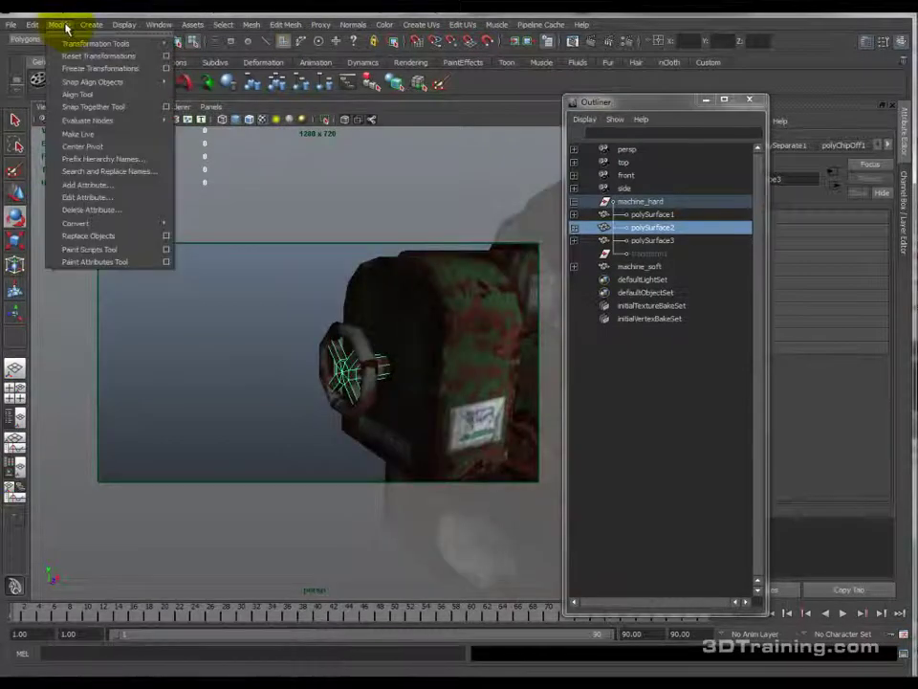
{"action": "left_click", "coordinate": [78, 146]}
{"action": "right_click_drag", "start_coordinate": [404, 328], "coordinate": [448, 338], "text": "alt"}
{"action": "left_click_drag", "start_coordinate": [478, 350], "coordinate": [437, 303]}
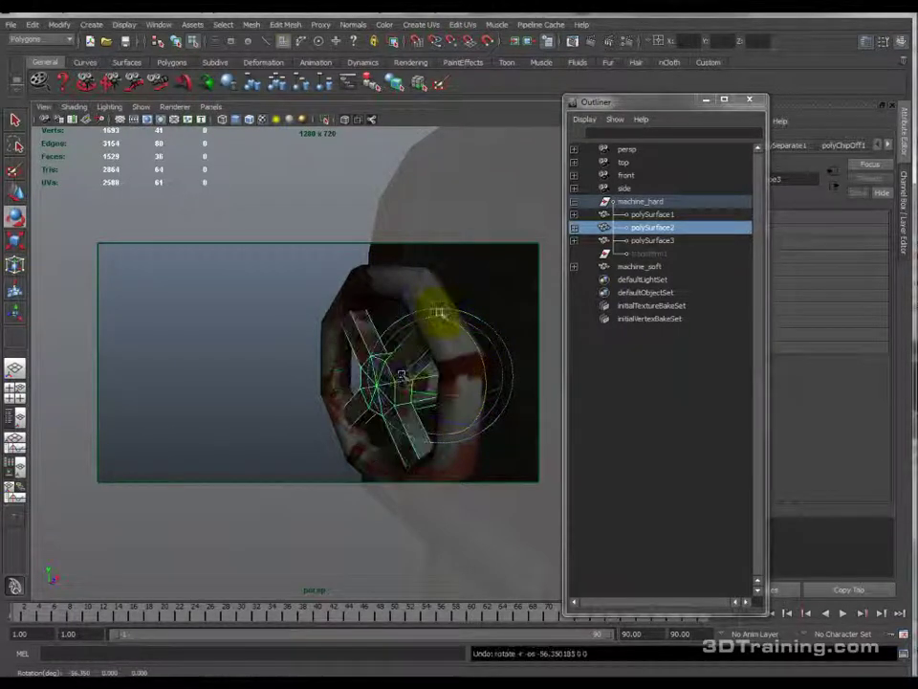
{"action": "left_click_drag", "start_coordinate": [483, 364], "coordinate": [447, 442]}
{"action": "key", "text": "ctrl+z"}
Step: Compare the three separated surfaces, then try rotating only polySurface2 slightly about the X axis
{"action": "left_click_drag", "start_coordinate": [396, 371], "coordinate": [559, 285], "text": "alt"}
{"action": "left_click", "coordinate": [633, 217]}
{"action": "left_click", "coordinate": [643, 243]}
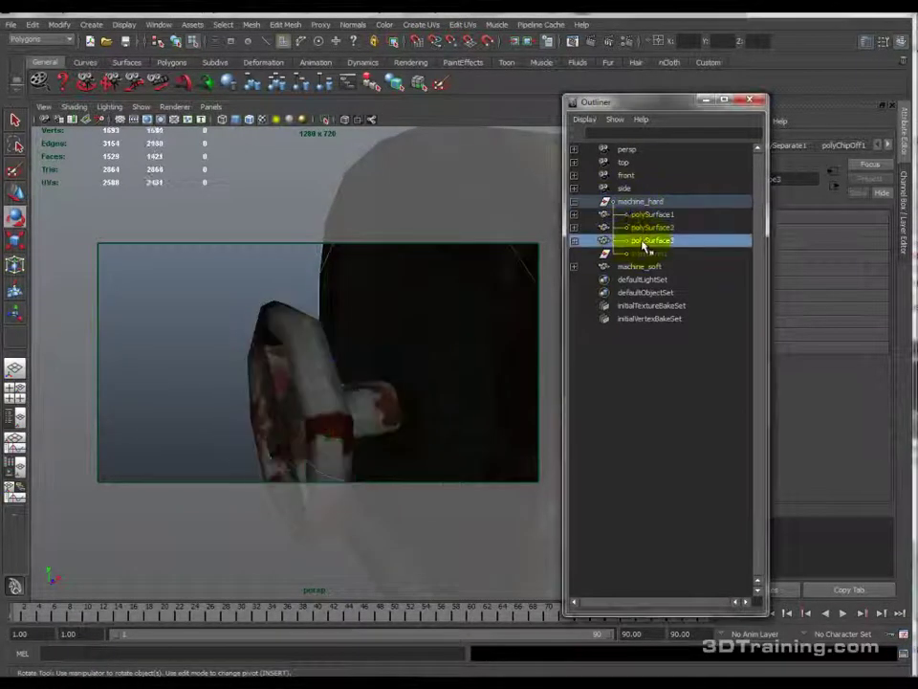
{"action": "left_click", "coordinate": [655, 228]}
{"action": "left_click", "coordinate": [652, 217]}
{"action": "left_click", "coordinate": [651, 230]}
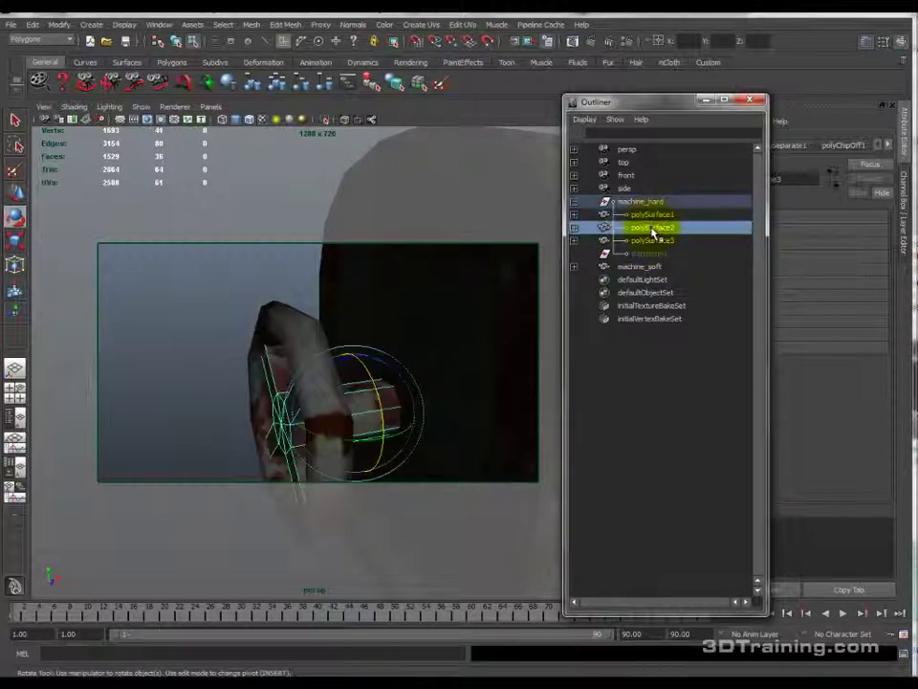
{"action": "left_click_drag", "start_coordinate": [380, 395], "coordinate": [366, 390]}
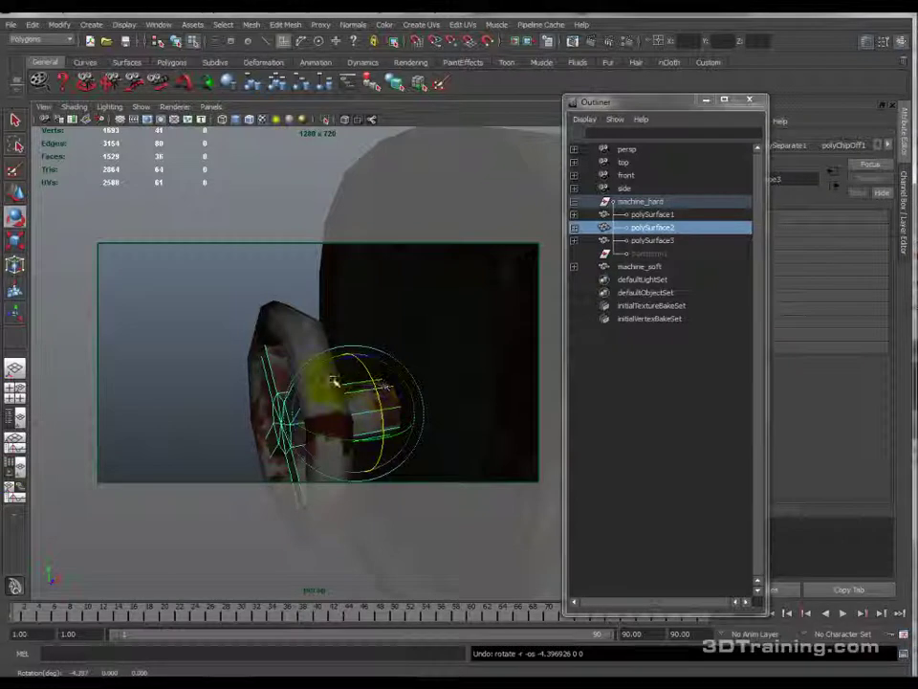
Step: Try rotating the rim and the spokes with shaft together about the X axis, and undo the rotation
{"action": "left_click", "coordinate": [280, 327], "text": "shift"}
{"action": "right_click_drag", "start_coordinate": [301, 322], "coordinate": [353, 305]}
{"action": "left_click", "coordinate": [381, 403], "text": "shift"}
{"action": "left_click_drag", "start_coordinate": [382, 401], "coordinate": [373, 390]}
{"action": "left_click_drag", "start_coordinate": [376, 441], "coordinate": [359, 363]}
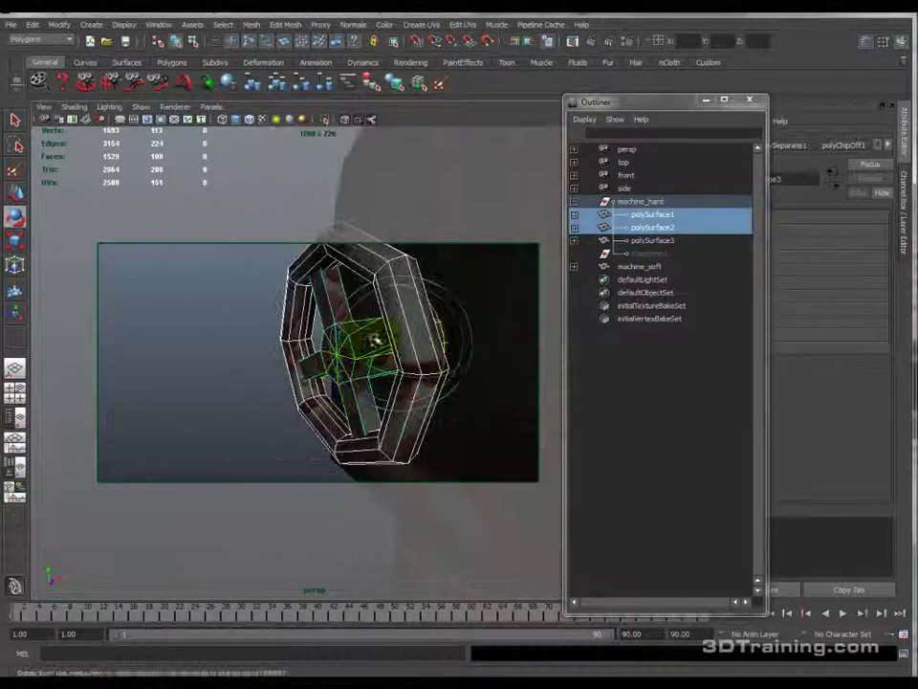
{"action": "left_click_drag", "start_coordinate": [440, 317], "coordinate": [443, 366]}
{"action": "key", "text": "ctrl+z"}
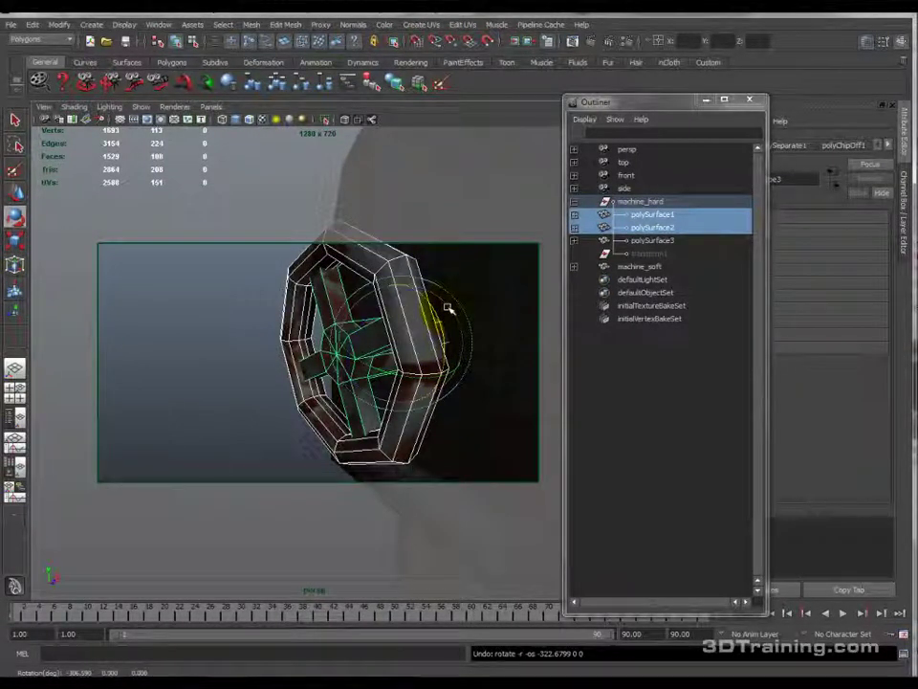
Step: Try rotating only the handwheel rim, polySurface1, about its own X axis
{"action": "left_click", "coordinate": [328, 279]}
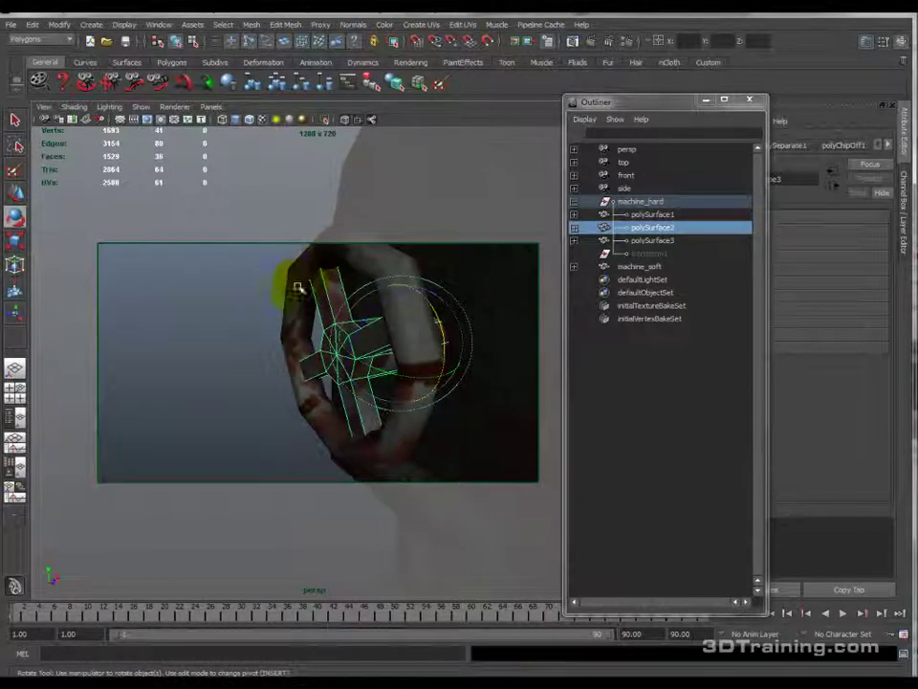
{"action": "left_click", "coordinate": [271, 321]}
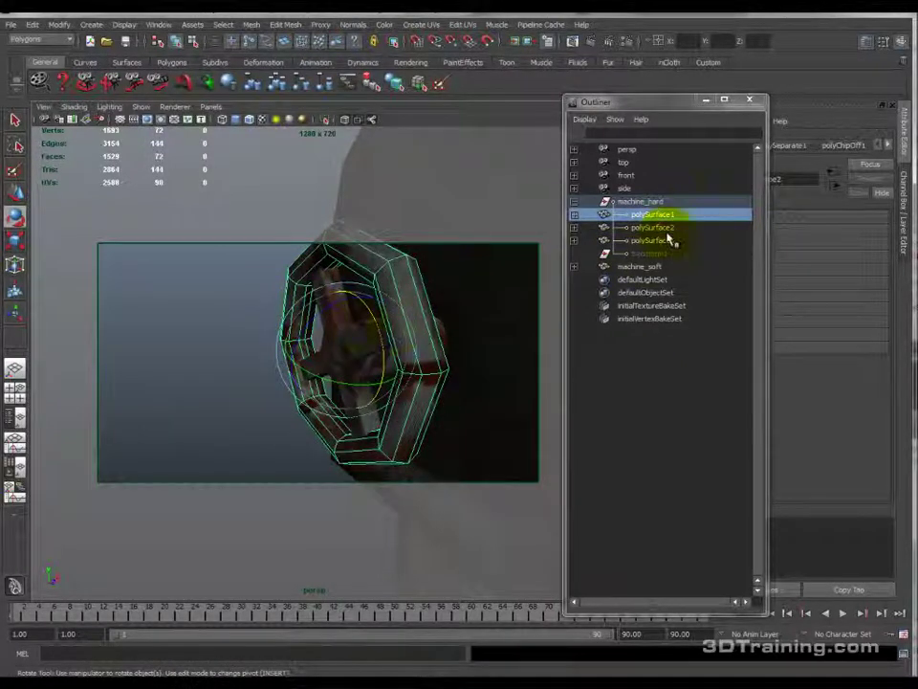
{"action": "left_click_drag", "start_coordinate": [337, 319], "coordinate": [328, 336]}
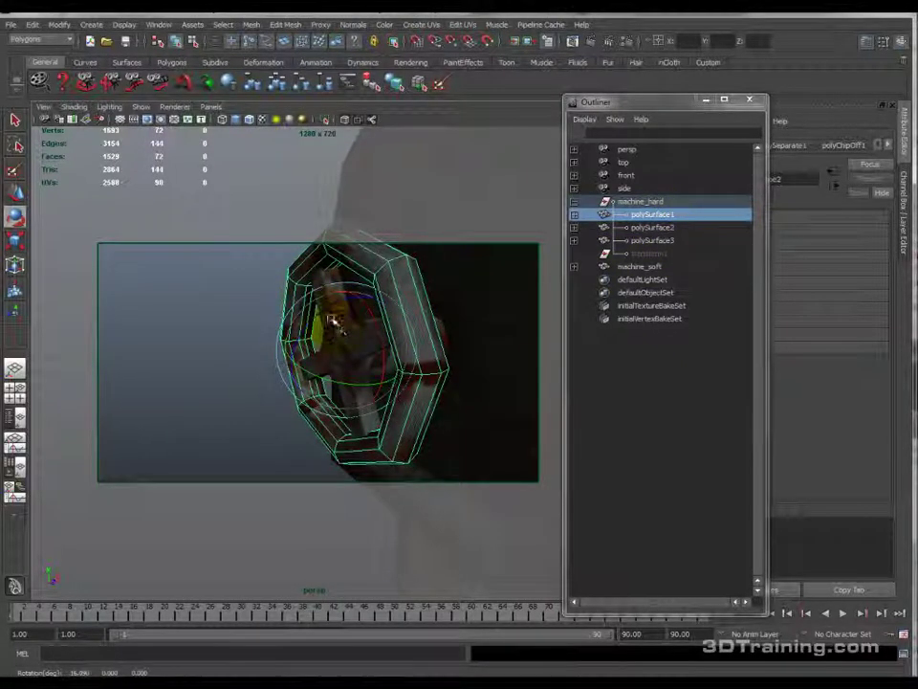
Step: Combine polySurface1 and polySurface2 into a single handwheel mesh
{"action": "left_click", "coordinate": [658, 226], "text": "ctrl"}
{"action": "left_click", "coordinate": [251, 24]}
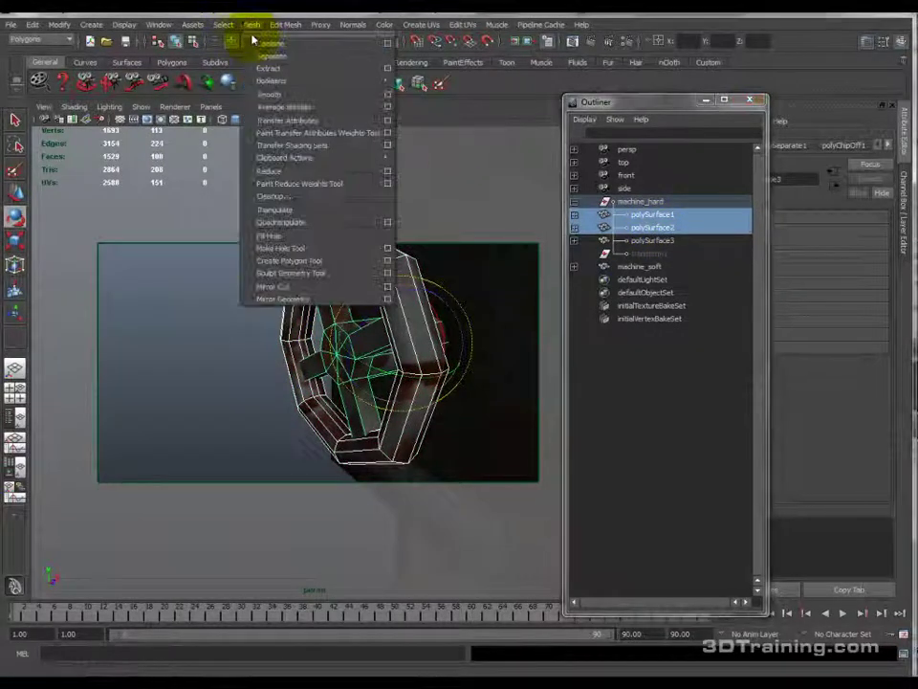
{"action": "left_click", "coordinate": [244, 50]}
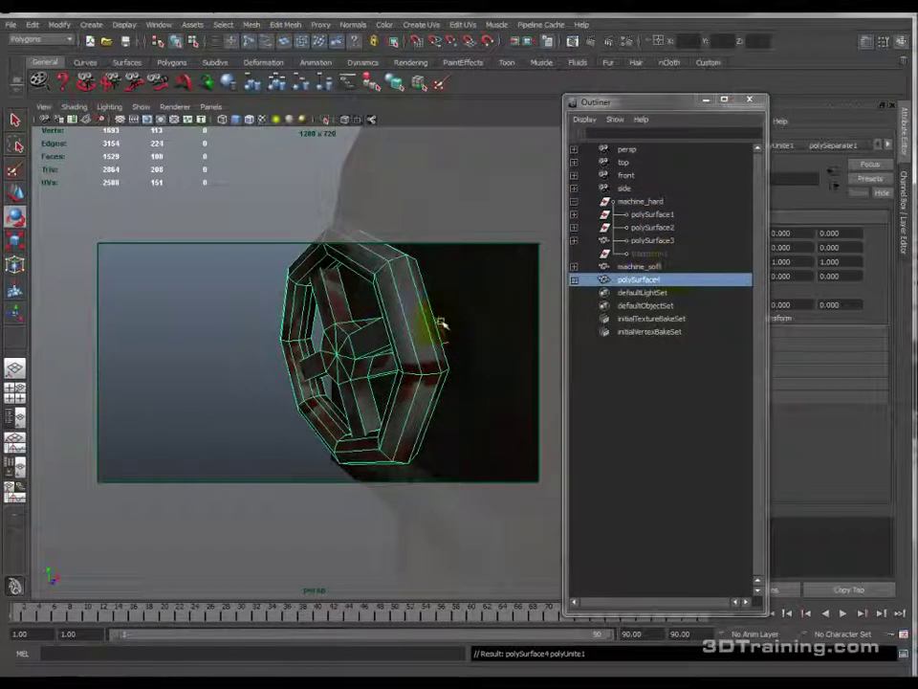
Step: Center the pivot of the combined handwheel mesh, polySurface4
{"action": "left_click_drag", "start_coordinate": [516, 293], "coordinate": [378, 329], "text": "alt"}
{"action": "key", "text": "e"}
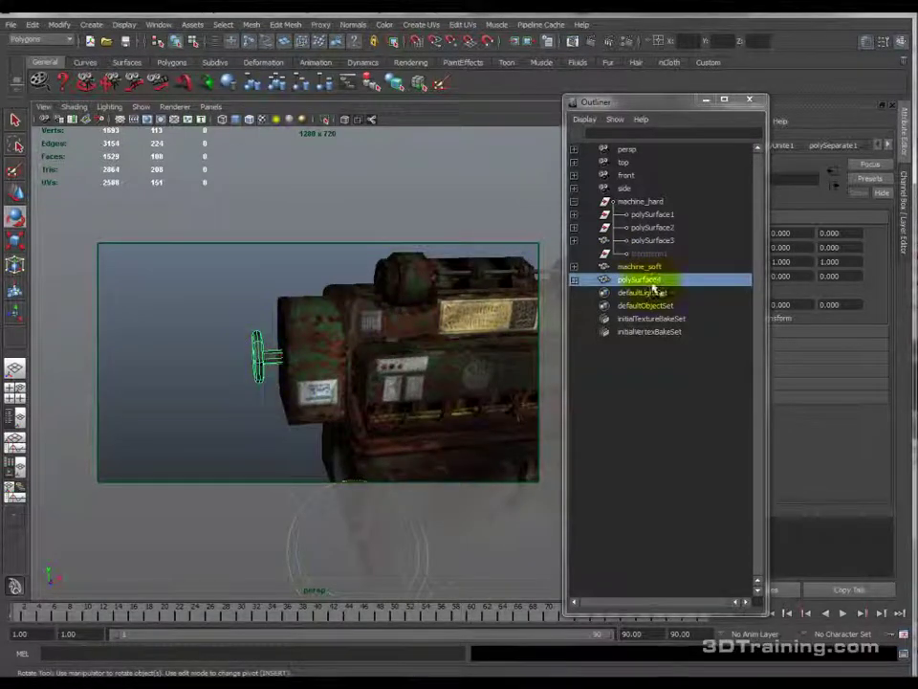
{"action": "left_click", "coordinate": [73, 25]}
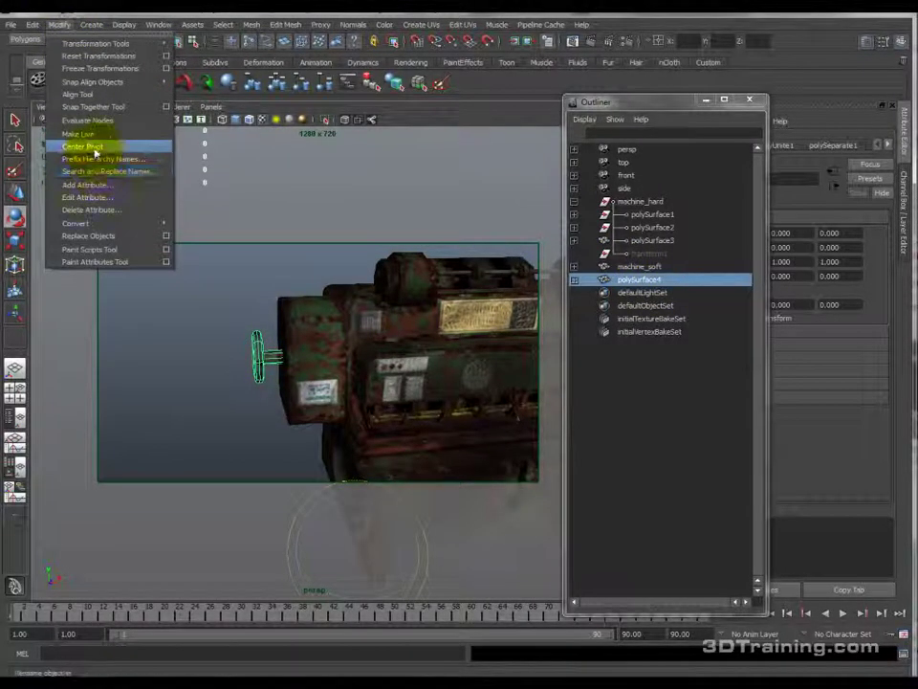
{"action": "left_click", "coordinate": [100, 148]}
{"action": "left_click_drag", "start_coordinate": [256, 296], "coordinate": [313, 289], "text": "alt"}
{"action": "right_click_drag", "start_coordinate": [312, 289], "coordinate": [354, 287], "text": "alt"}
{"action": "middle_click_drag", "start_coordinate": [295, 258], "coordinate": [292, 319], "text": "alt"}
{"action": "left_click_drag", "start_coordinate": [365, 346], "coordinate": [433, 337]}
{"action": "scroll", "coordinate": [352, 340], "scroll_direction": "down", "scroll_amount": 4}
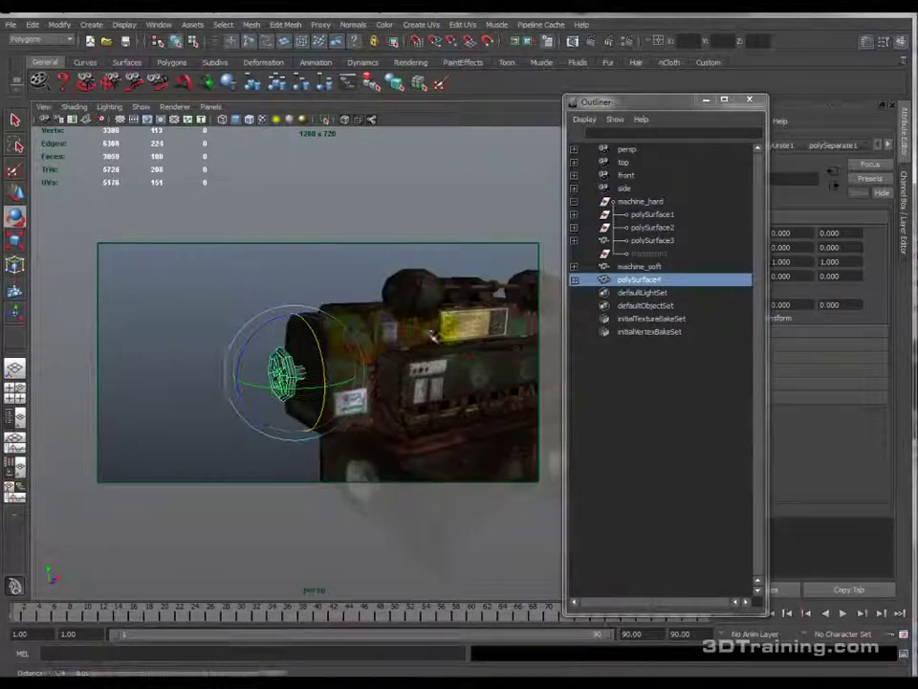
Step: Delete the construction history of polySurface3 and polySurface4 together
{"action": "left_click", "coordinate": [647, 240]}
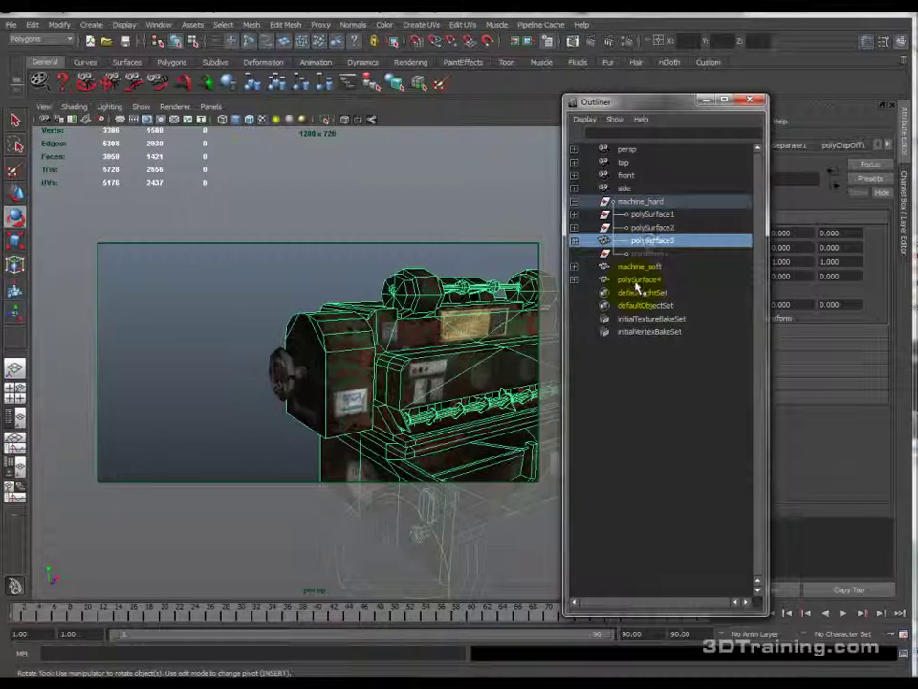
{"action": "left_click", "coordinate": [638, 279], "text": "ctrl"}
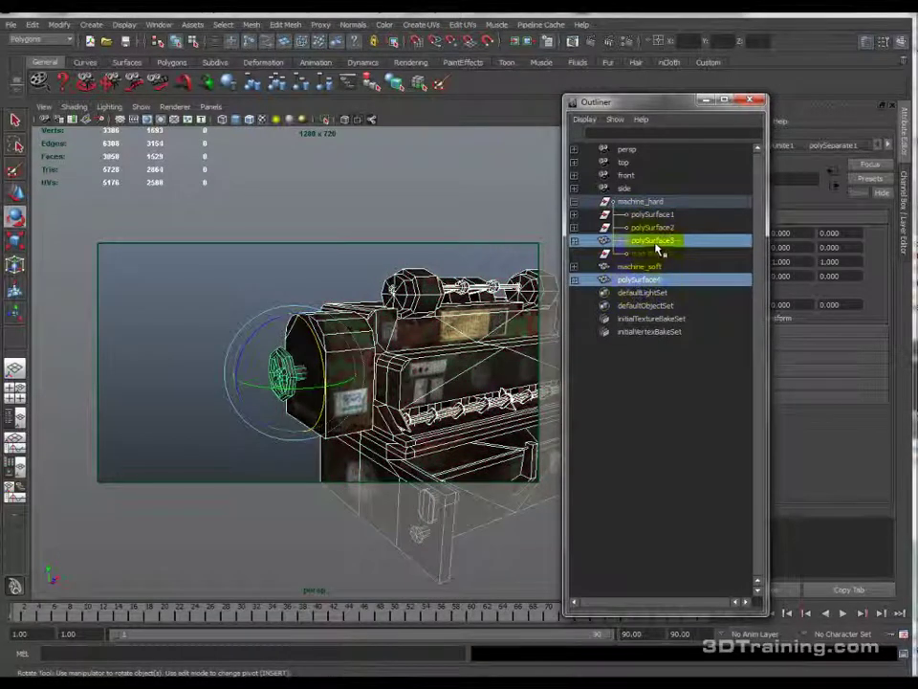
{"action": "left_click", "coordinate": [640, 243]}
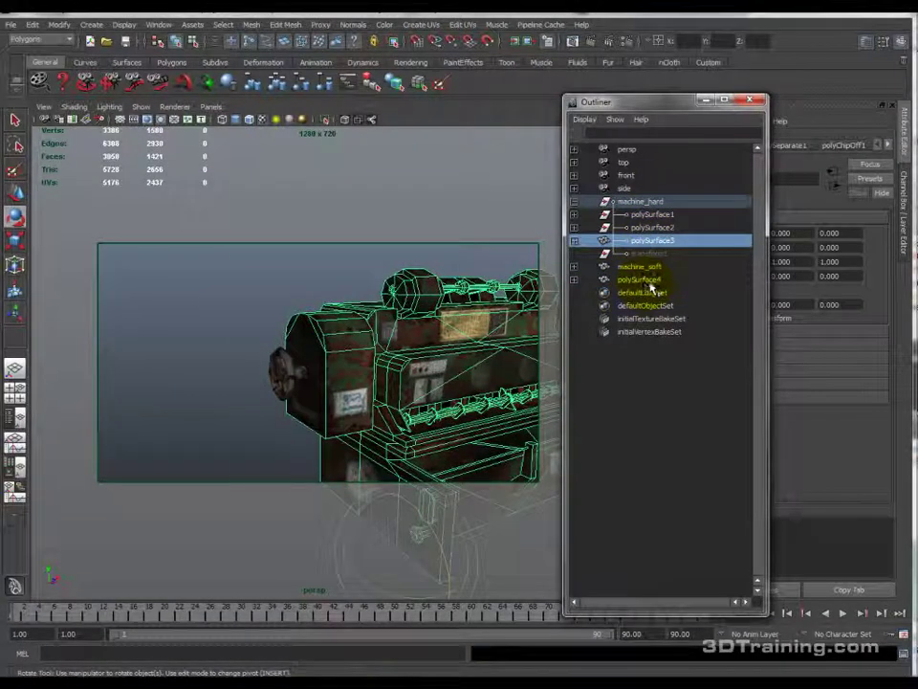
{"action": "left_click", "coordinate": [644, 279], "text": "ctrl"}
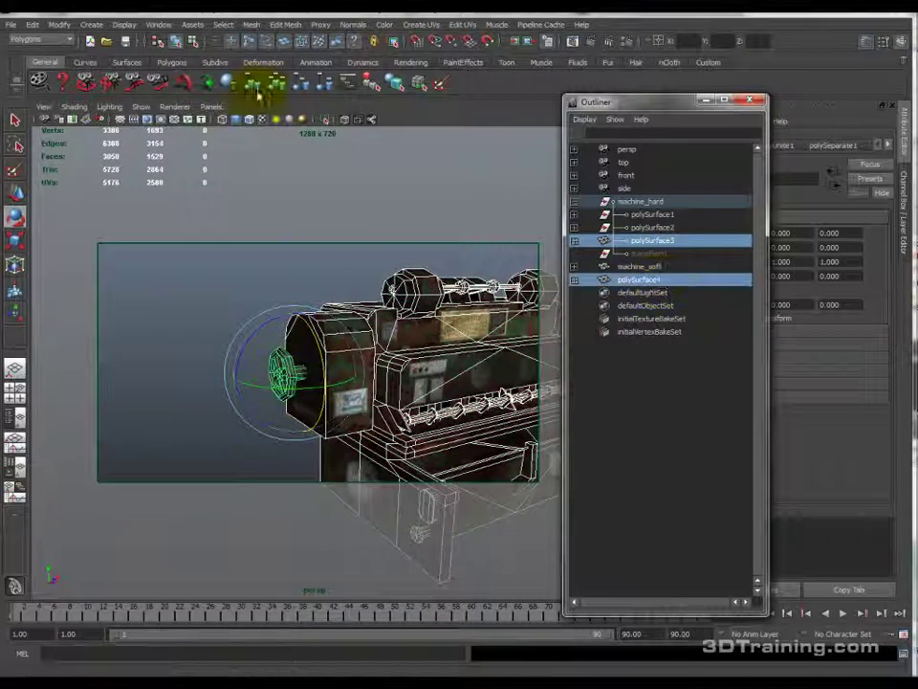
{"action": "left_click", "coordinate": [34, 23]}
{"action": "mouse_move", "coordinate": [64, 159]}
{"action": "left_click", "coordinate": [186, 162]}
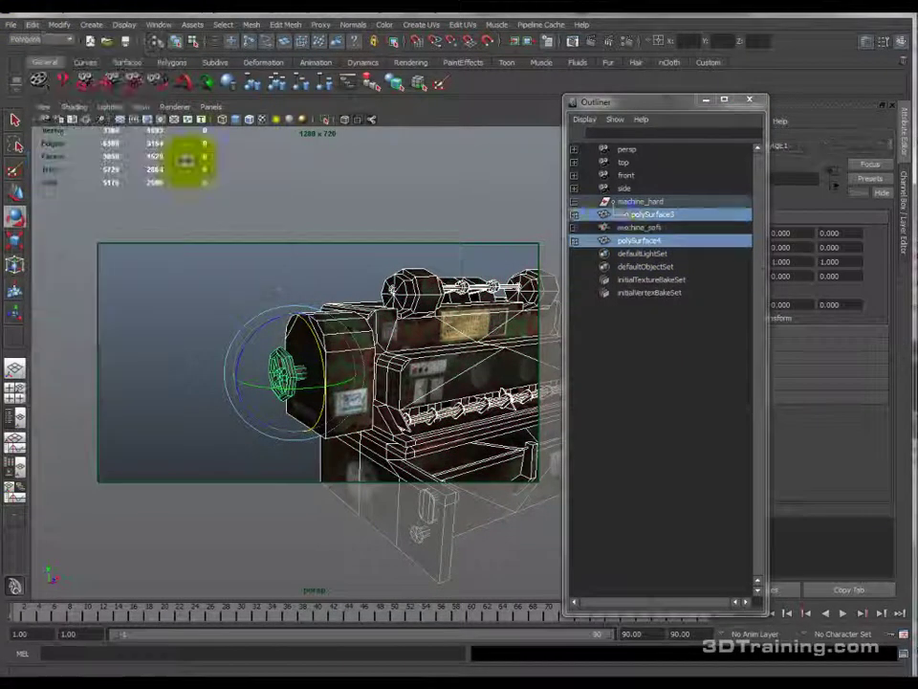
Step: Parent polySurface4 under the machine_hard group
{"action": "left_click", "coordinate": [641, 213]}
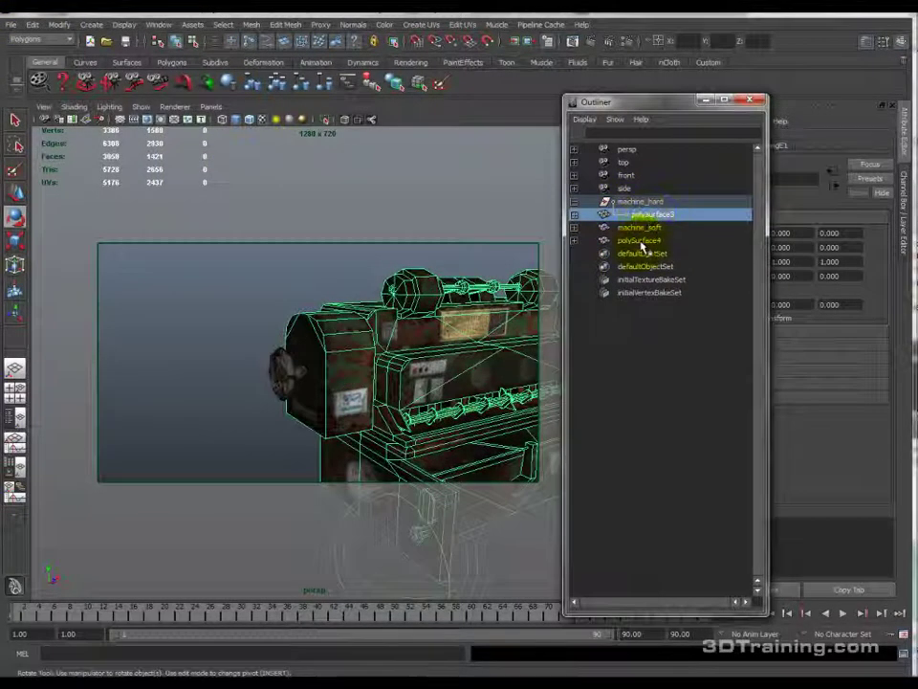
{"action": "left_click", "coordinate": [642, 240]}
{"action": "middle_click_drag", "start_coordinate": [658, 245], "coordinate": [657, 203]}
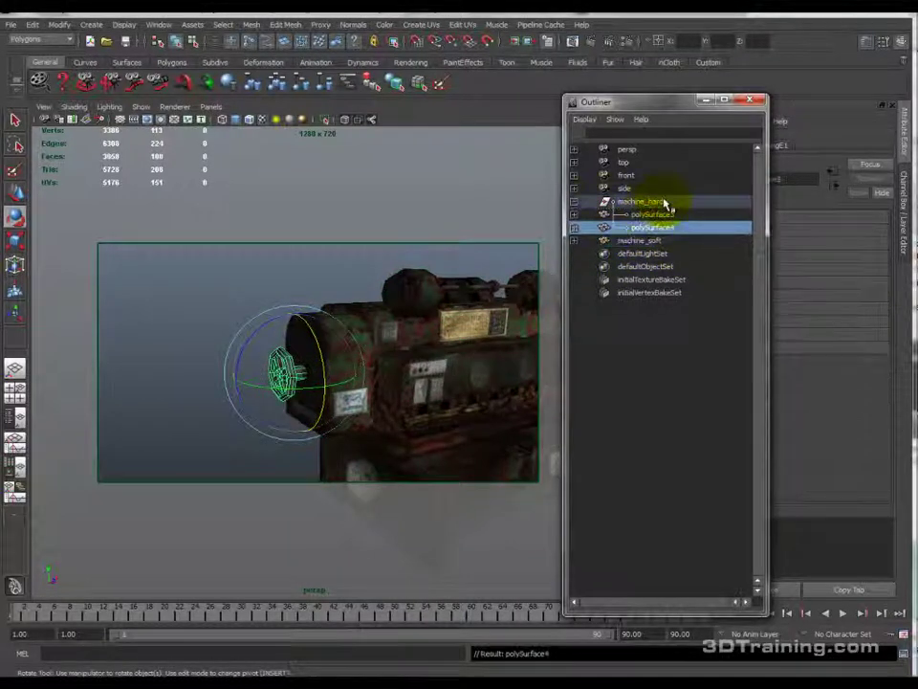
Step: Rename the machine body polySurface3 as main and the handwheel polySurface4 as wheel
{"action": "left_click", "coordinate": [650, 215]}
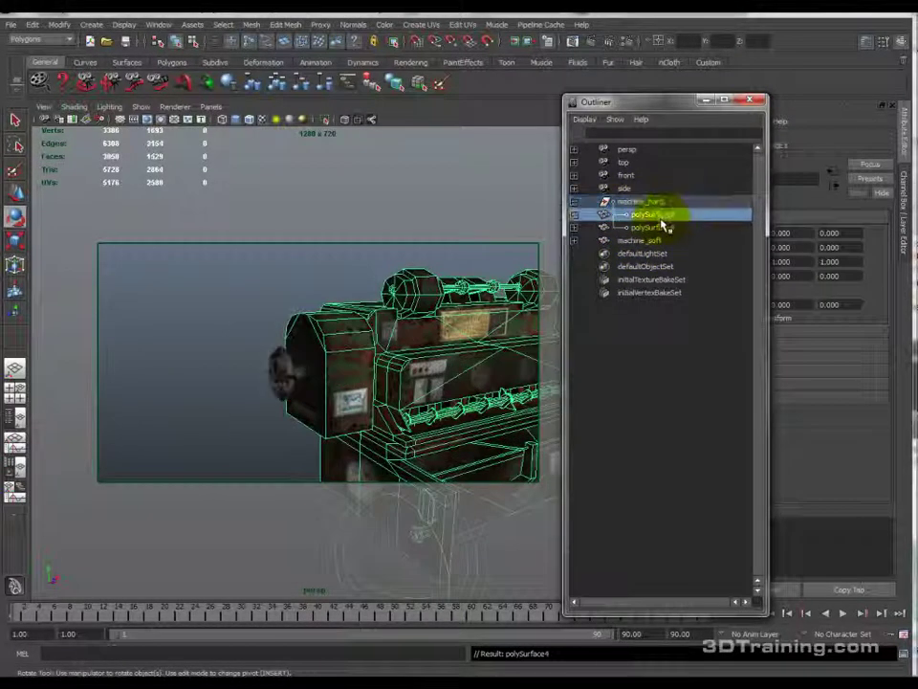
{"action": "double_click", "coordinate": [662, 215]}
{"action": "type", "text": "part"}
{"action": "key", "text": "Return"}
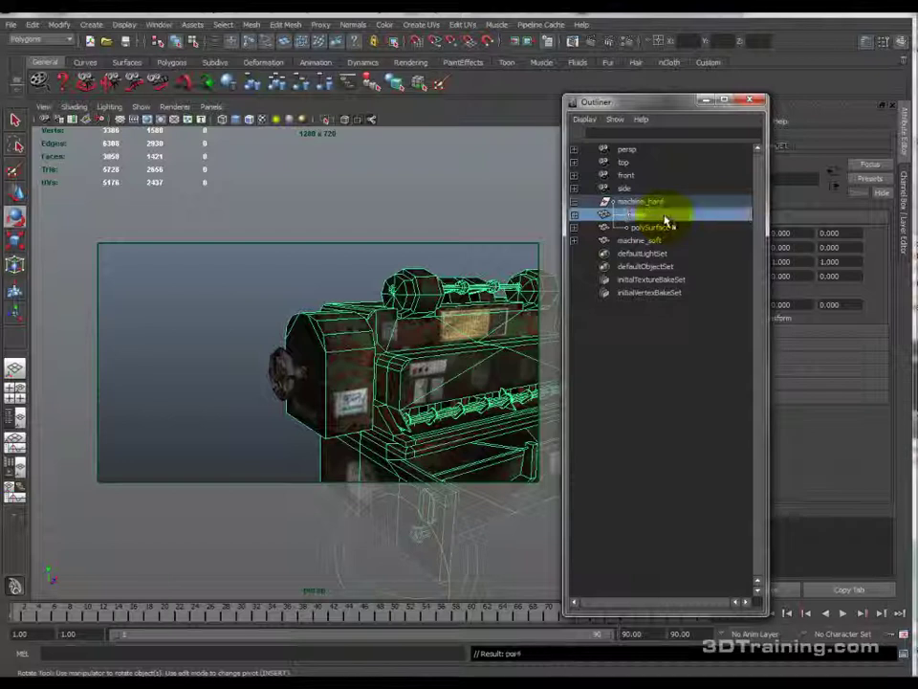
{"action": "double_click", "coordinate": [664, 228]}
{"action": "type", "text": "wh"}
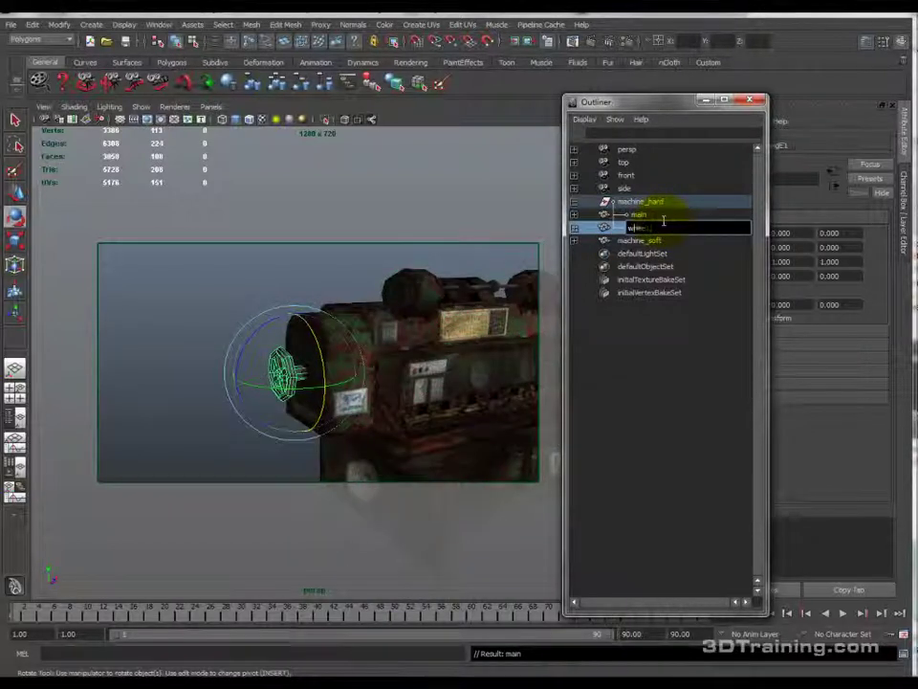
{"action": "type", "text": "eel"}
{"action": "key", "text": "Return"}
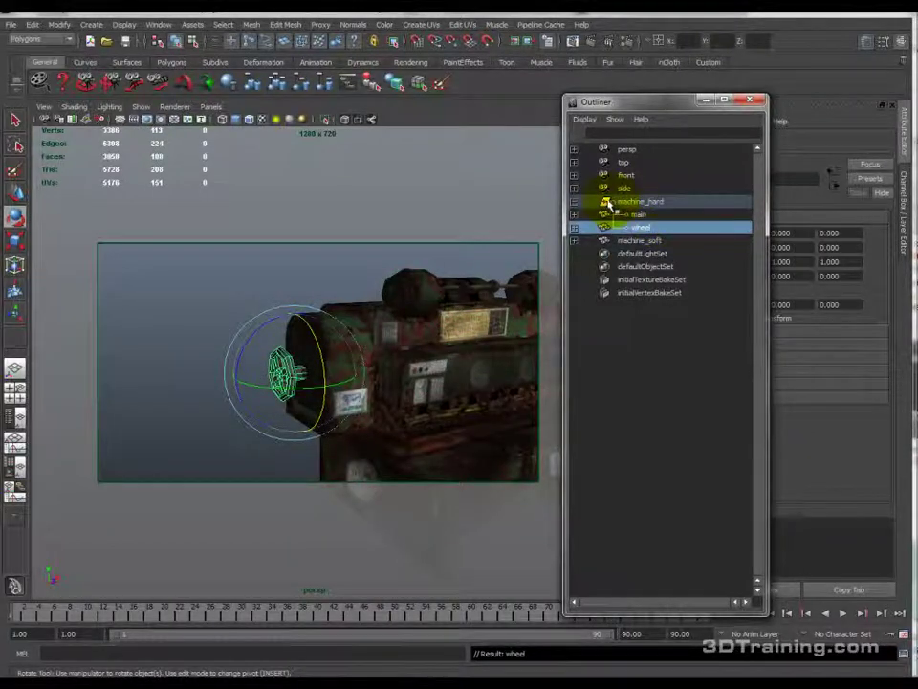
Step: Check which geometry belongs to the machine_hard group and to its children main and wheel
{"action": "left_click", "coordinate": [641, 202]}
{"action": "left_click_drag", "start_coordinate": [268, 322], "coordinate": [312, 330], "text": "alt"}
{"action": "left_click", "coordinate": [644, 229]}
{"action": "left_click", "coordinate": [641, 216]}
{"action": "left_click", "coordinate": [645, 229]}
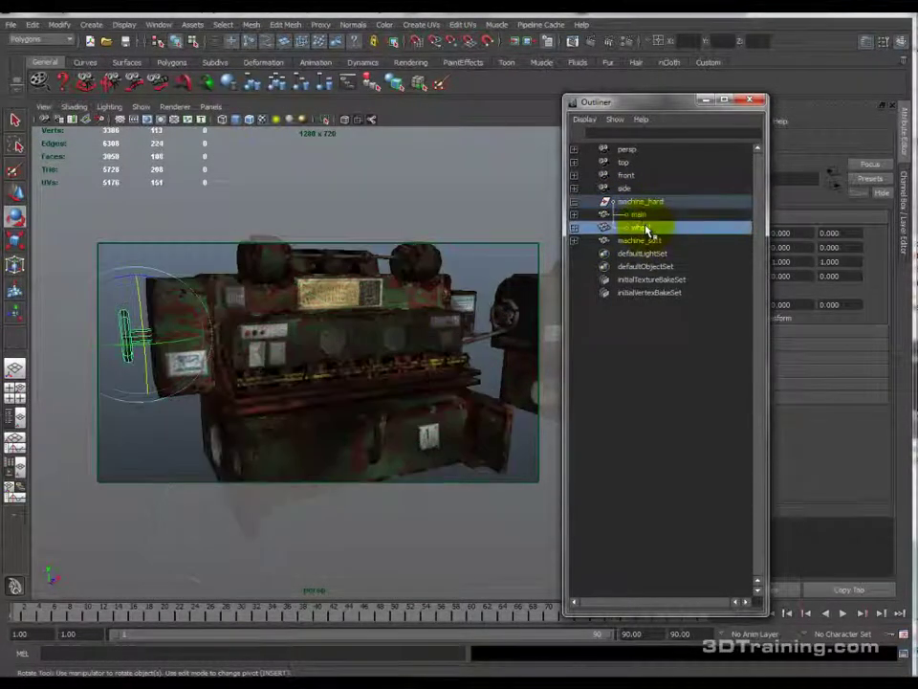
{"action": "left_click_drag", "start_coordinate": [327, 311], "coordinate": [341, 302], "text": "alt"}
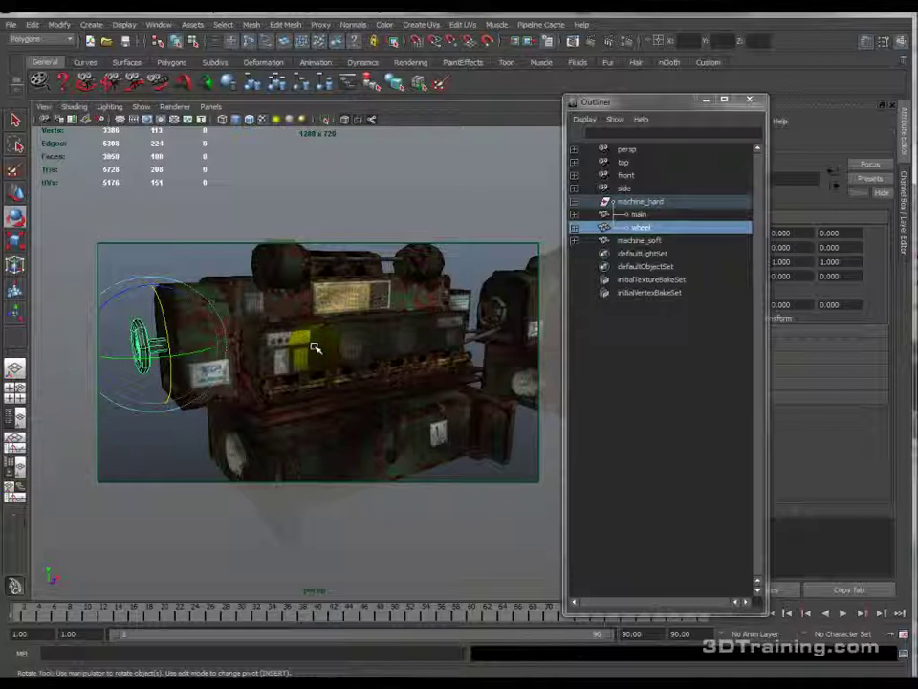
{"action": "left_click", "coordinate": [636, 202]}
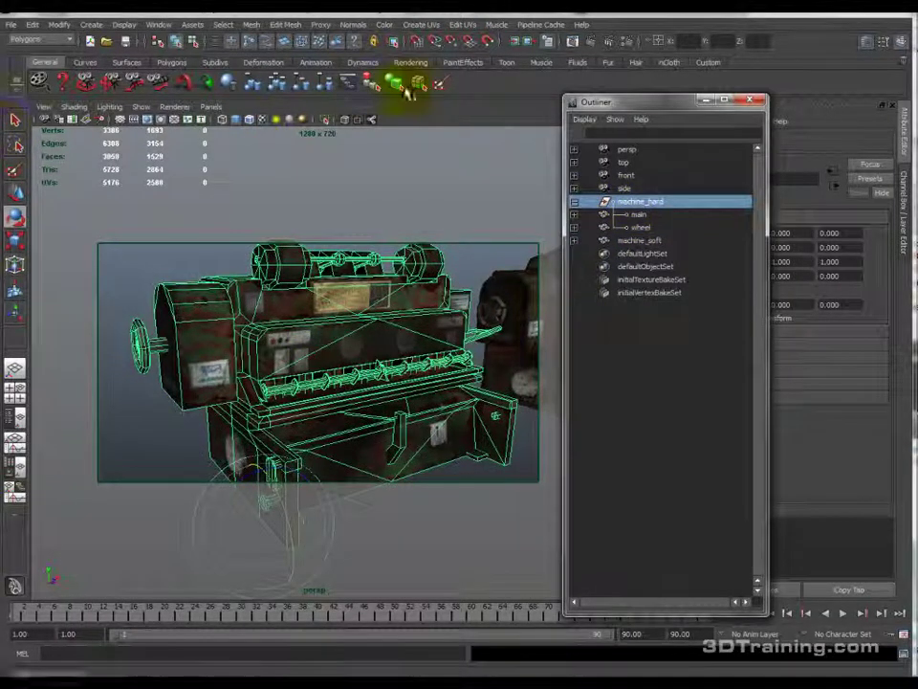
Step: Switch to the Animation menu set and, in the front view, place a root joint at the machine's bottom centre and a second joint directly above
{"action": "left_click", "coordinate": [39, 39]}
{"action": "left_click", "coordinate": [37, 30]}
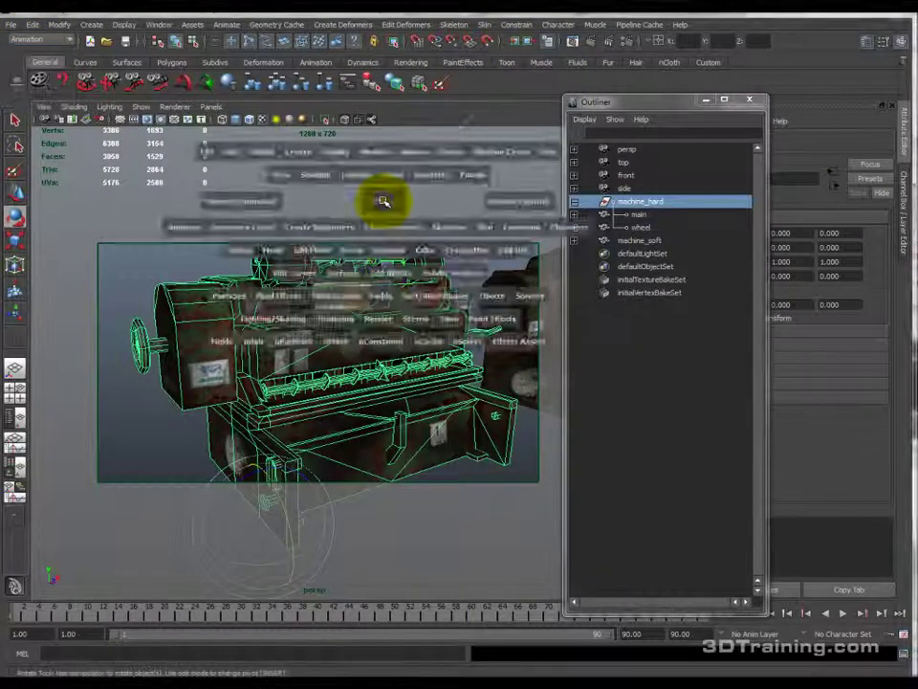
{"action": "key", "text": "space"}
{"action": "key", "text": "space"}
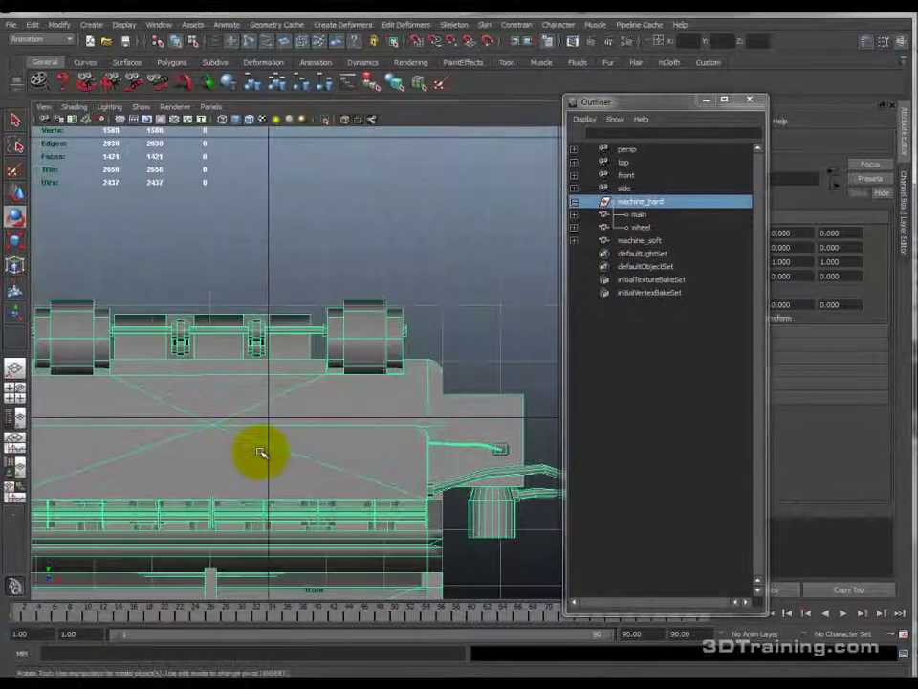
{"action": "scroll", "coordinate": [254, 450], "scroll_direction": "down", "scroll_amount": 5}
{"action": "middle_click_drag", "start_coordinate": [383, 448], "coordinate": [321, 432], "text": "alt"}
{"action": "scroll", "coordinate": [232, 441], "scroll_direction": "up", "scroll_amount": 3}
{"action": "middle_click_drag", "start_coordinate": [231, 441], "coordinate": [312, 379], "text": "alt"}
{"action": "scroll", "coordinate": [379, 390], "scroll_direction": "up", "scroll_amount": 2}
{"action": "scroll", "coordinate": [311, 379], "scroll_direction": "up", "scroll_amount": 1}
{"action": "scroll", "coordinate": [311, 379], "scroll_direction": "up", "scroll_amount": 2}
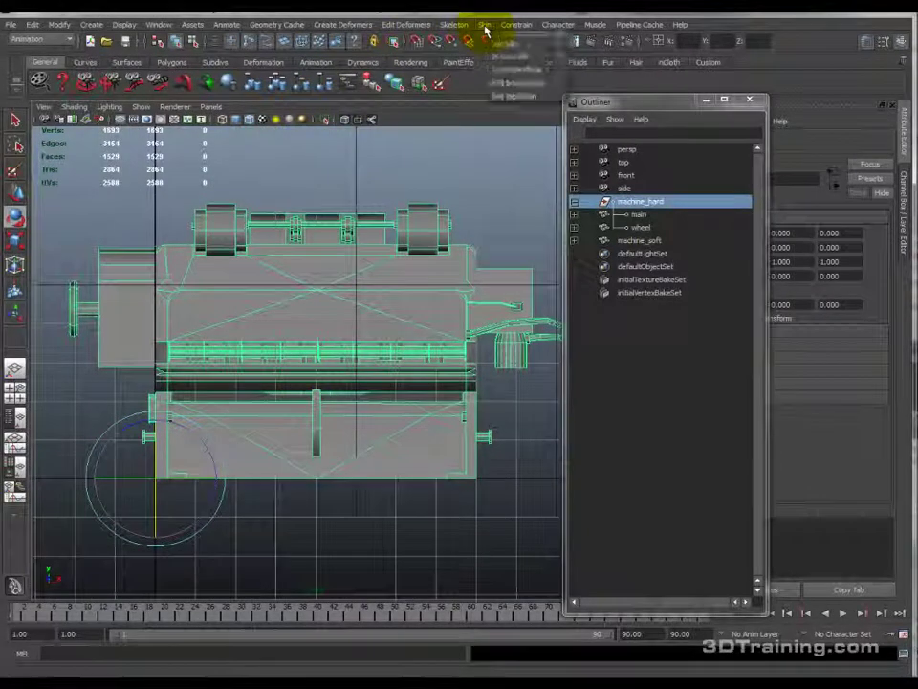
{"action": "left_click", "coordinate": [456, 25]}
{"action": "left_click", "coordinate": [466, 40]}
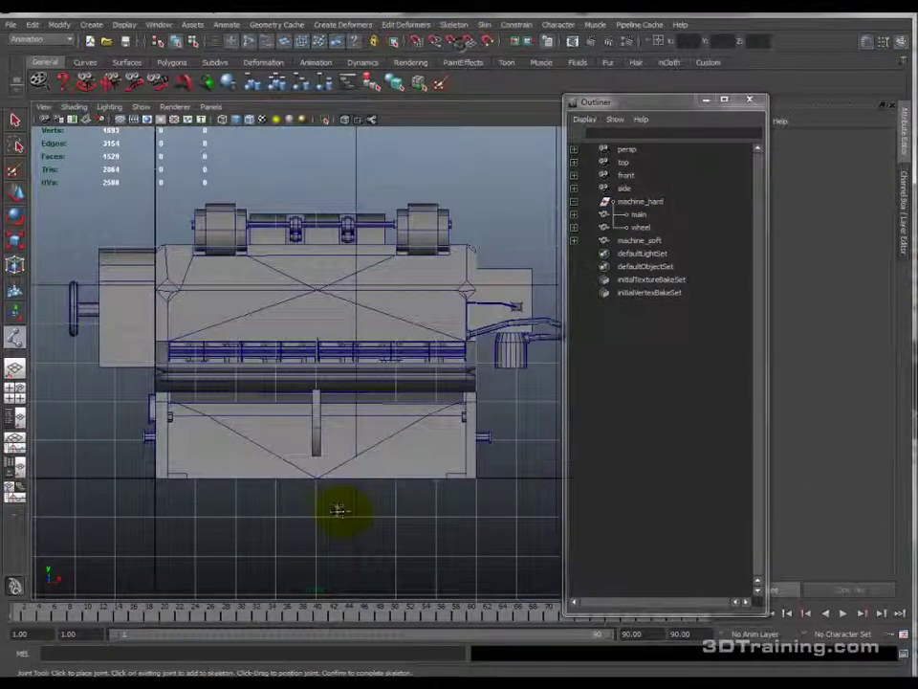
{"action": "left_click", "coordinate": [316, 480]}
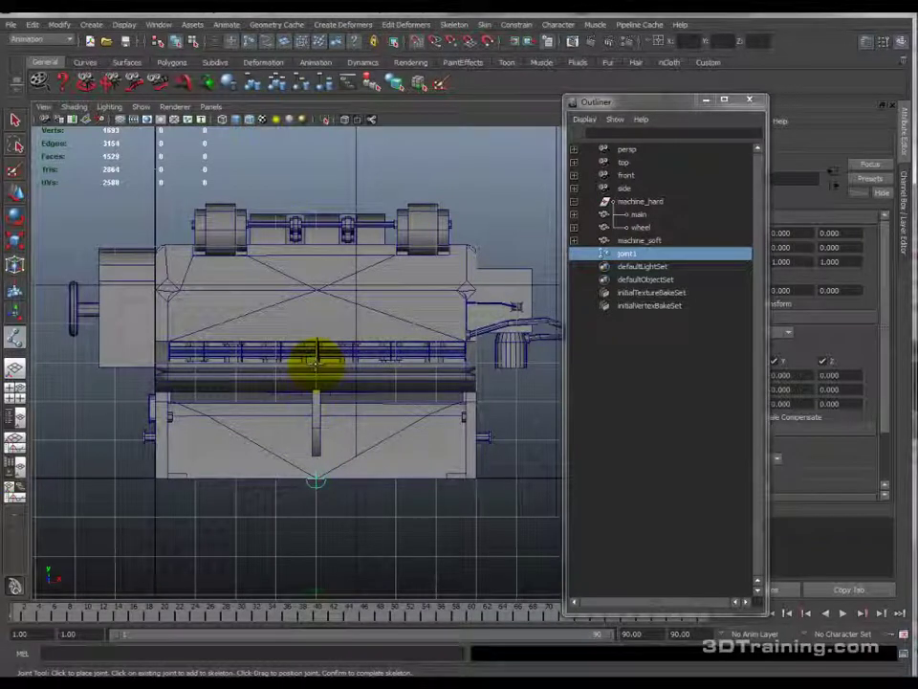
{"action": "left_click", "coordinate": [316, 360]}
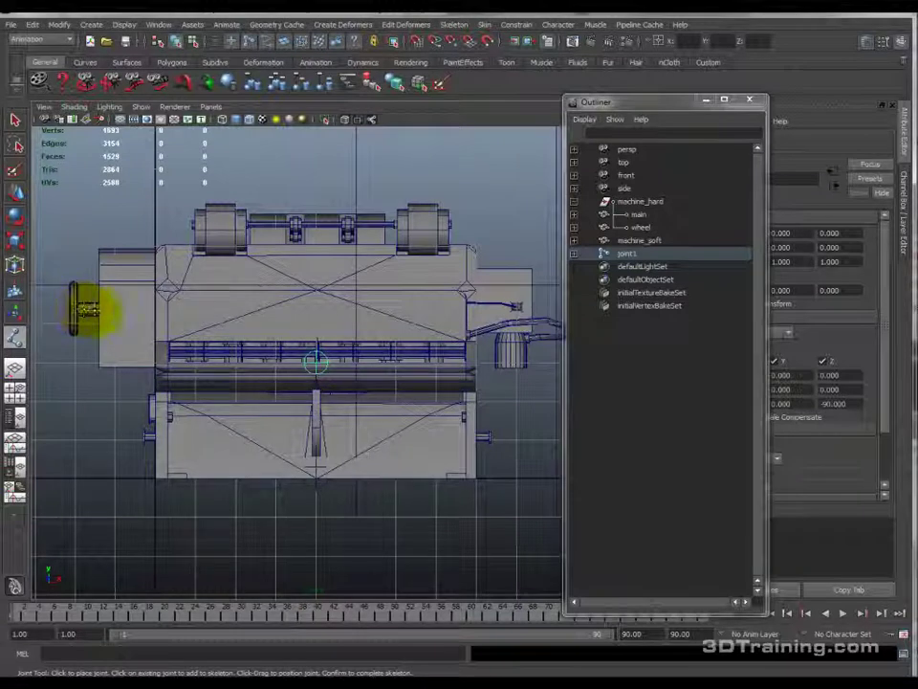
Step: Place a third joint at the handwheel's centre and complete the joint chain in the perspective view
{"action": "middle_click_drag", "start_coordinate": [88, 309], "coordinate": [178, 321], "text": "alt"}
{"action": "scroll", "coordinate": [182, 322], "scroll_direction": "up", "scroll_amount": 3}
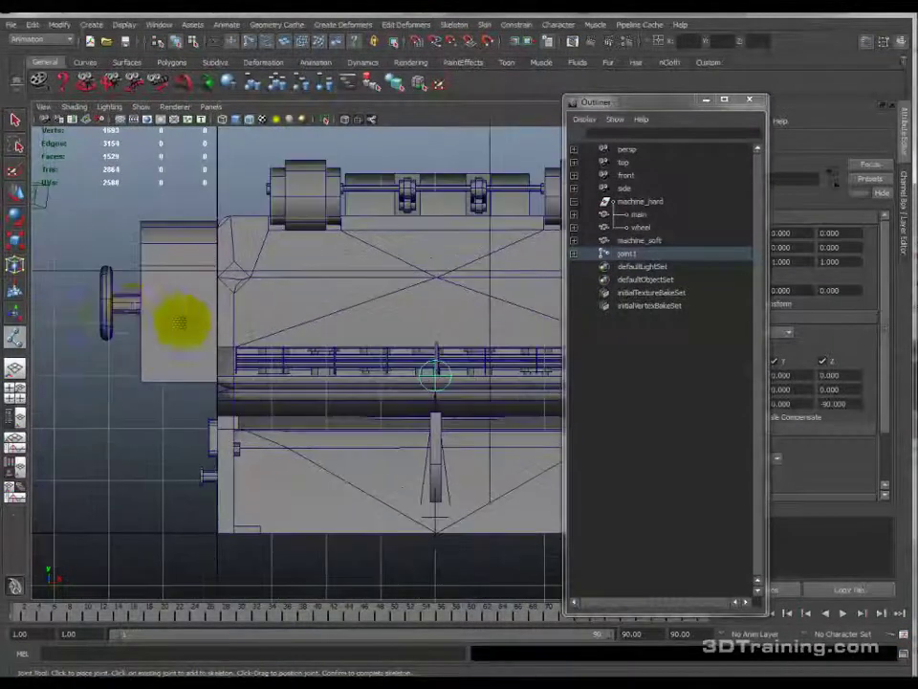
{"action": "left_click", "coordinate": [108, 302]}
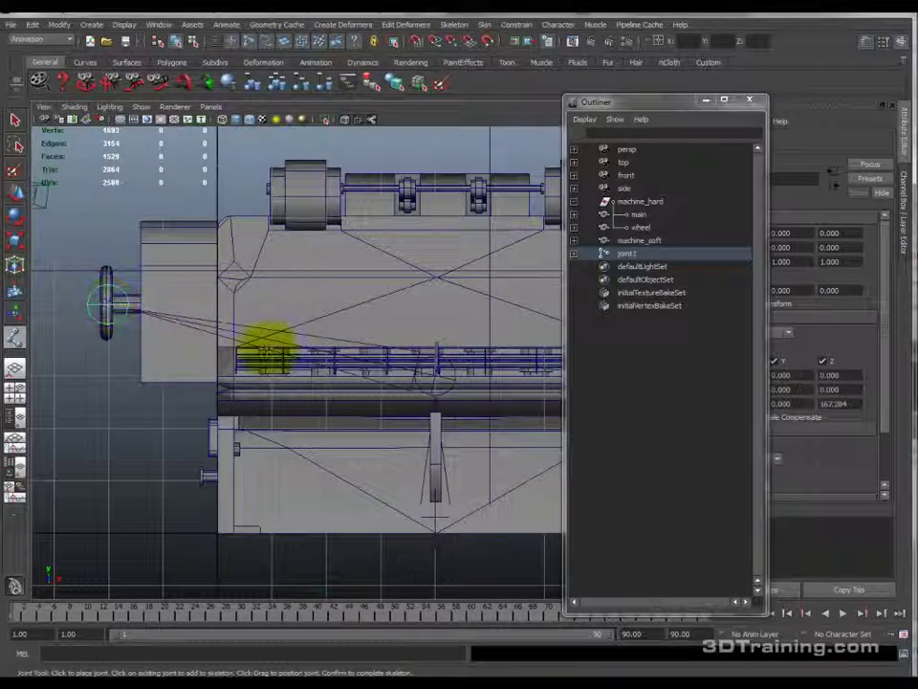
{"action": "key", "text": "space"}
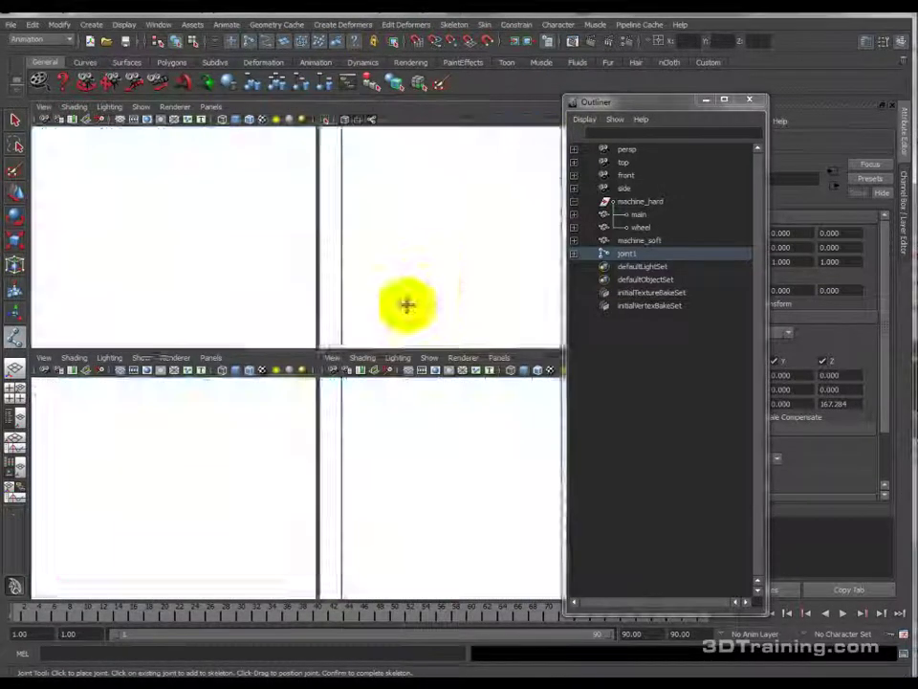
{"action": "key", "text": "space"}
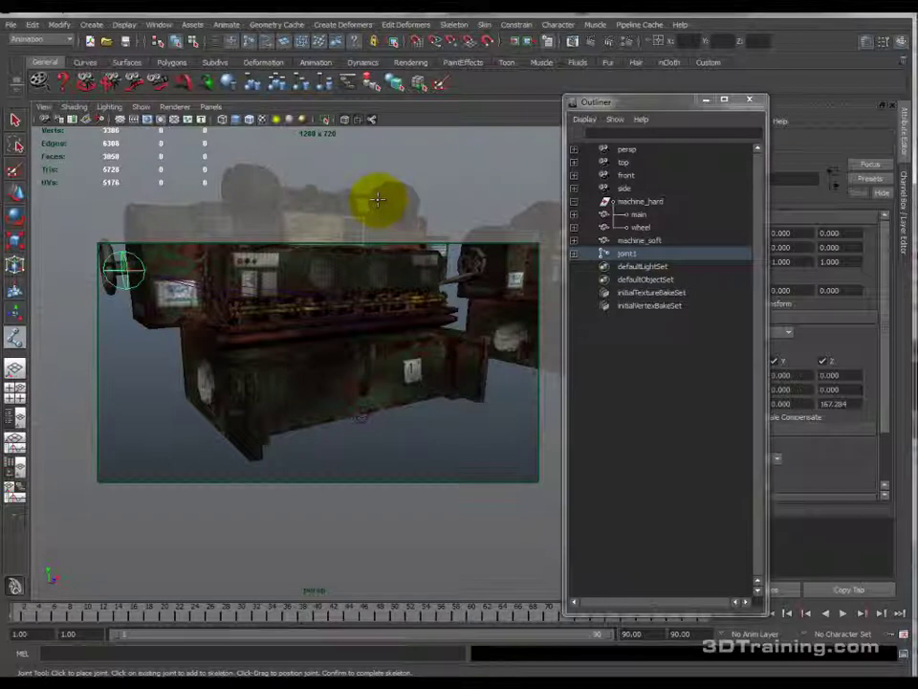
{"action": "key", "text": "Return"}
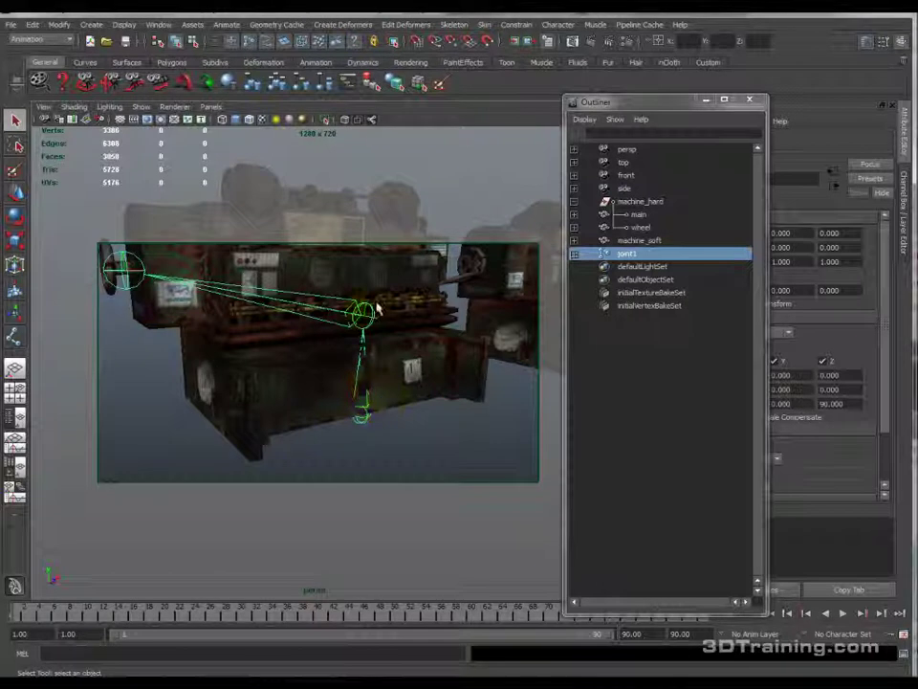
Step: Move the root joint back along Z to about -0.899 and turn on X-Ray Joints in the perspective view
{"action": "left_click", "coordinate": [364, 431]}
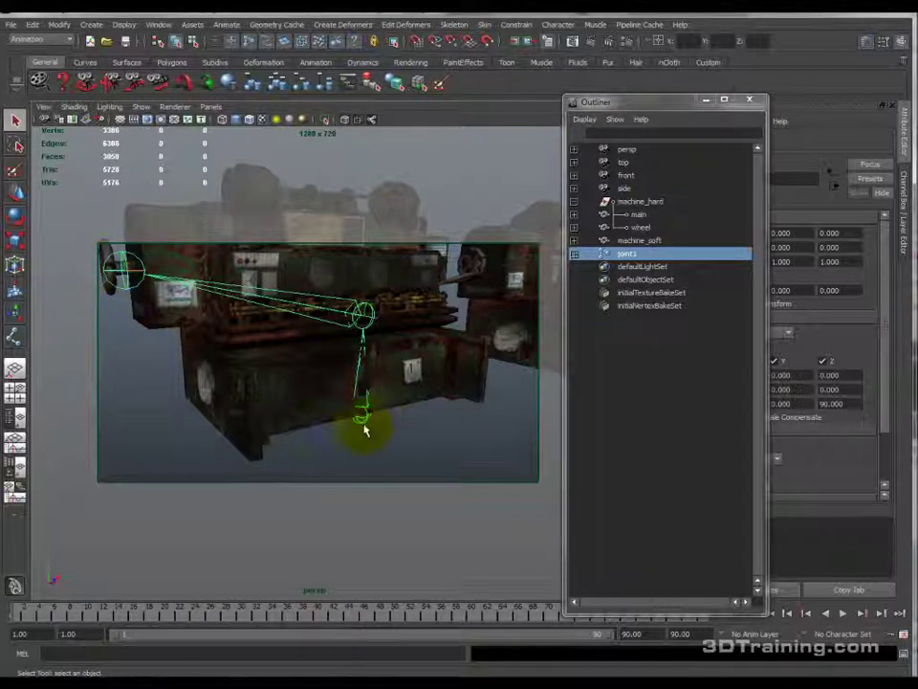
{"action": "key", "text": "w"}
{"action": "left_click_drag", "start_coordinate": [394, 432], "coordinate": [370, 413]}
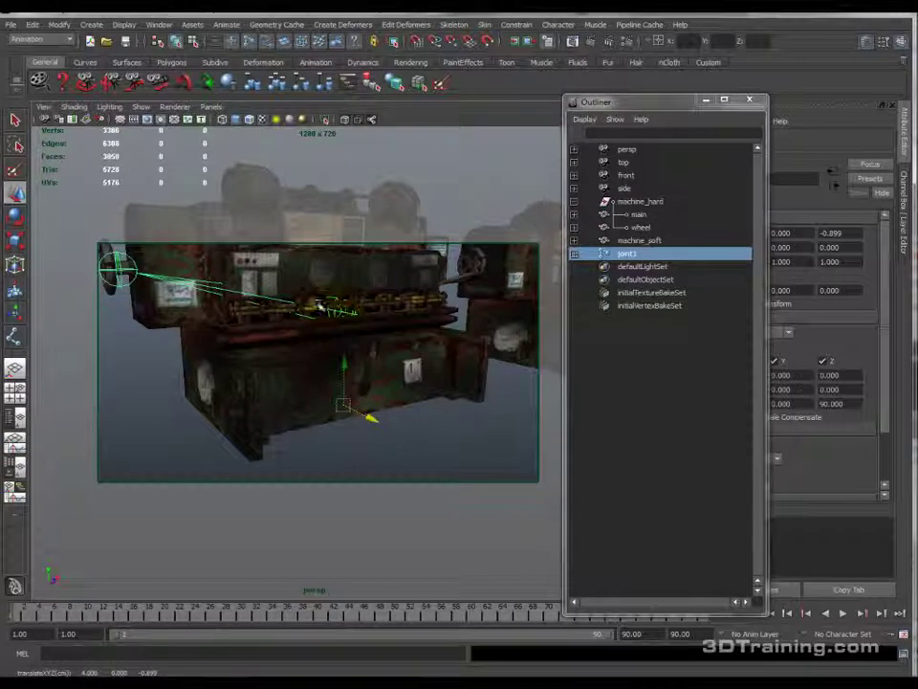
{"action": "left_click", "coordinate": [373, 121]}
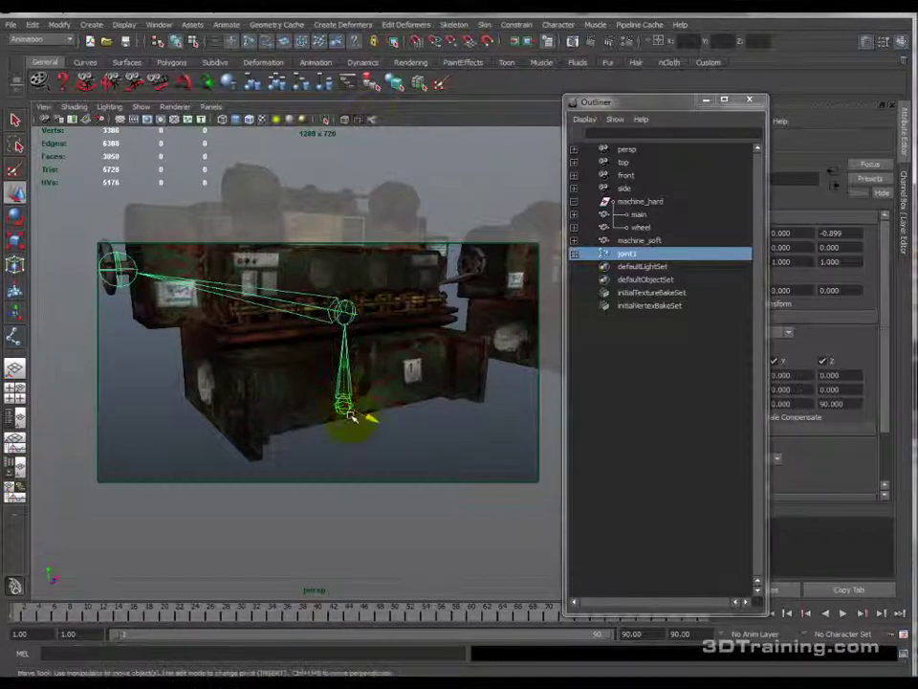
Step: In the side view, turn on X-Ray Joints and move the root joint along Z to about -2.316, inside the machine body
{"action": "left_click_drag", "start_coordinate": [391, 417], "coordinate": [315, 407], "text": "alt"}
{"action": "key", "text": "space"}
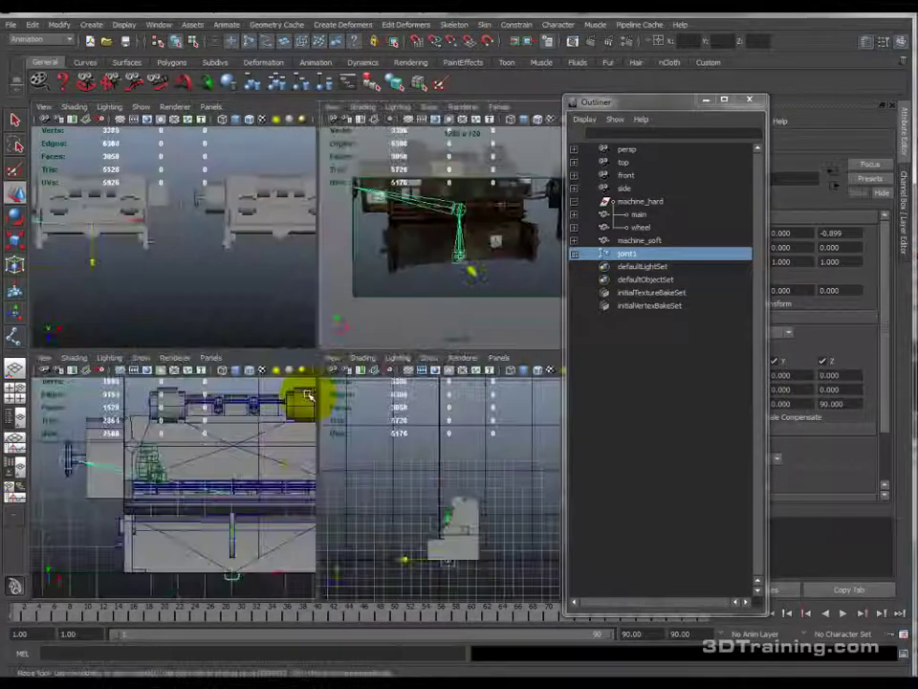
{"action": "key", "text": "space"}
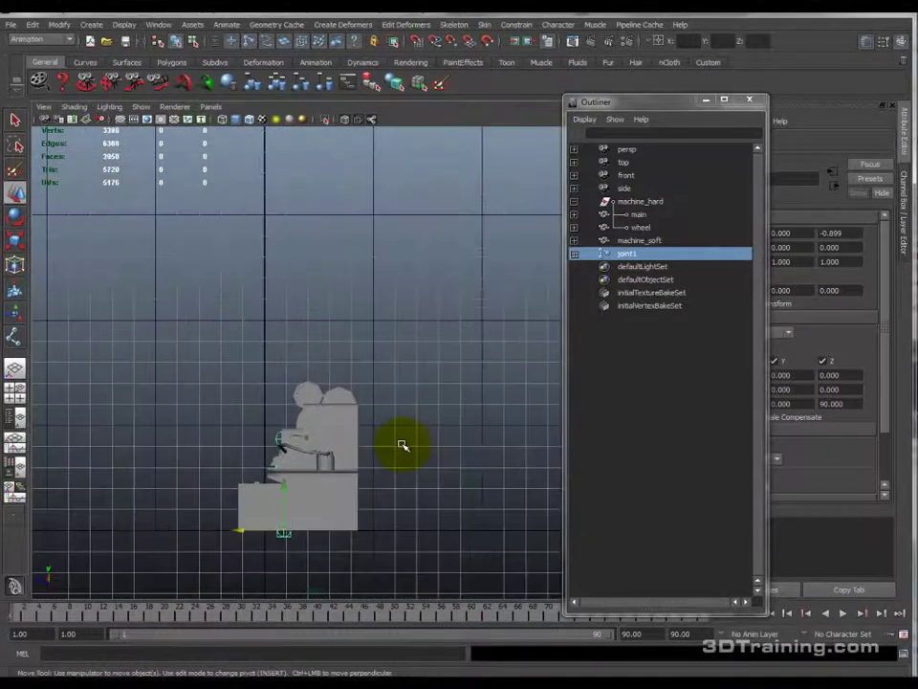
{"action": "scroll", "coordinate": [375, 375], "scroll_direction": "up", "scroll_amount": 5}
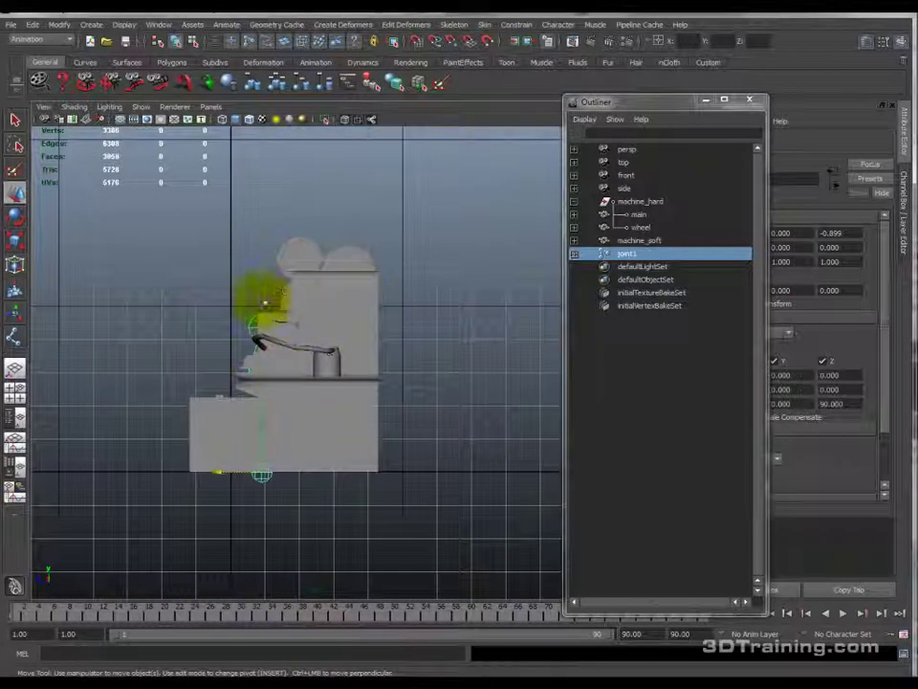
{"action": "left_click", "coordinate": [372, 119]}
{"action": "middle_click_drag", "start_coordinate": [346, 401], "coordinate": [368, 361], "text": "alt"}
{"action": "scroll", "coordinate": [419, 341], "scroll_direction": "up", "scroll_amount": 3}
{"action": "left_click_drag", "start_coordinate": [248, 462], "coordinate": [319, 459]}
{"action": "mouse_move", "coordinate": [318, 459]}
{"action": "middle_mouse_down"}
{"action": "mouse_move", "coordinate": [303, 456]}
{"action": "mouse_move", "coordinate": [314, 457]}
{"action": "middle_mouse_up"}
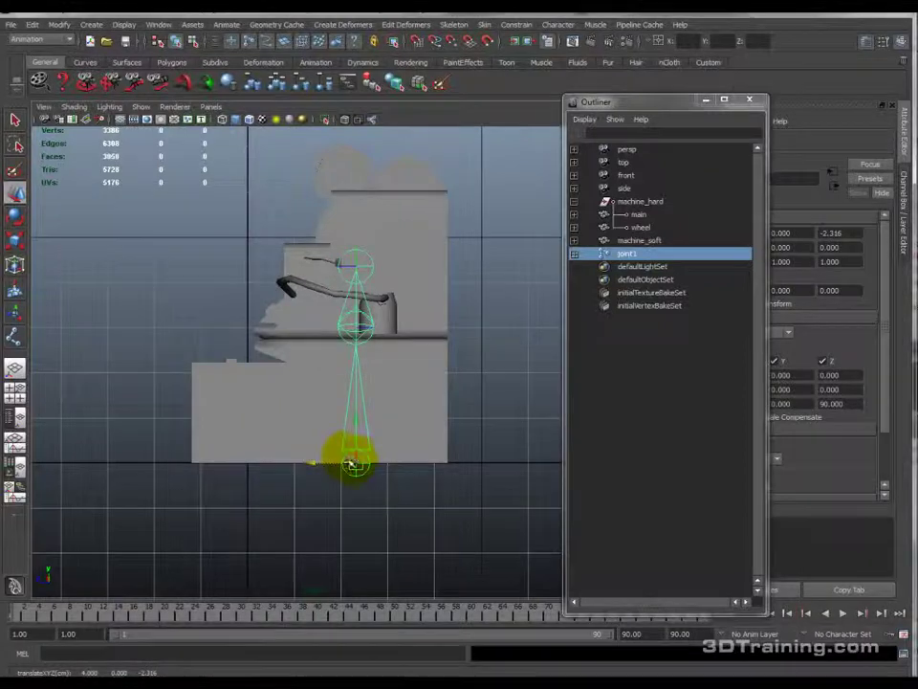
Step: Expand the joint chain in the Outliner and rename its root joint BN_machine_hard_root
{"action": "middle_click_drag", "start_coordinate": [357, 466], "coordinate": [357, 466]}
{"action": "left_click", "coordinate": [574, 254]}
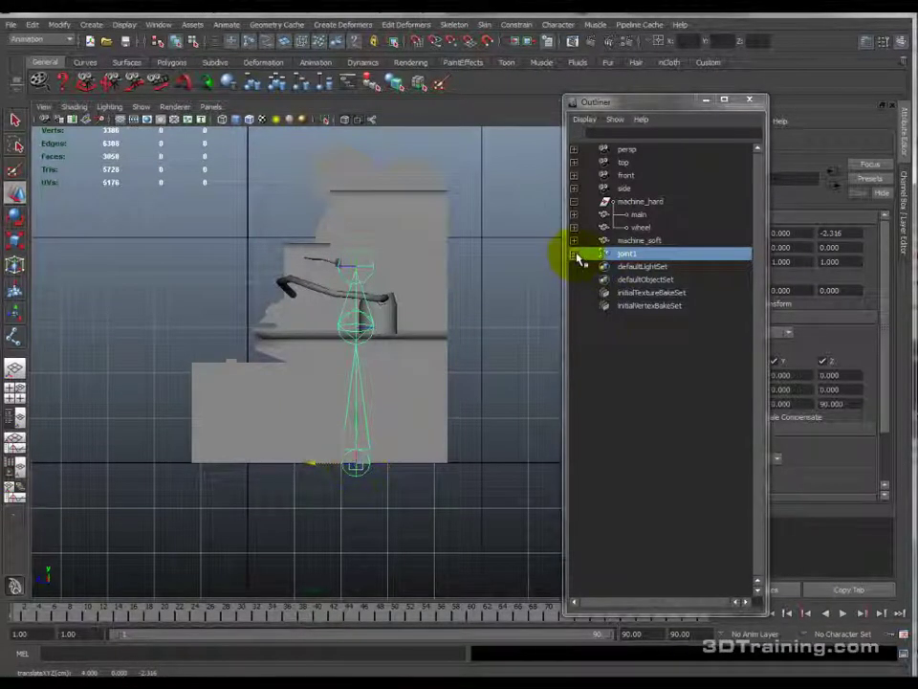
{"action": "double_click", "coordinate": [634, 256]}
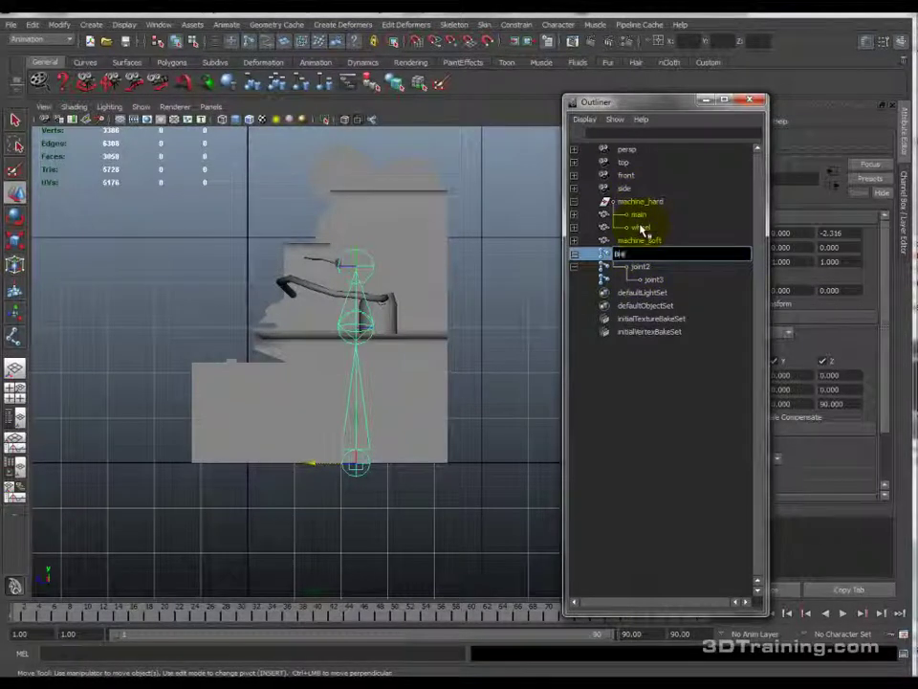
{"action": "type", "text": "BN_machine"}
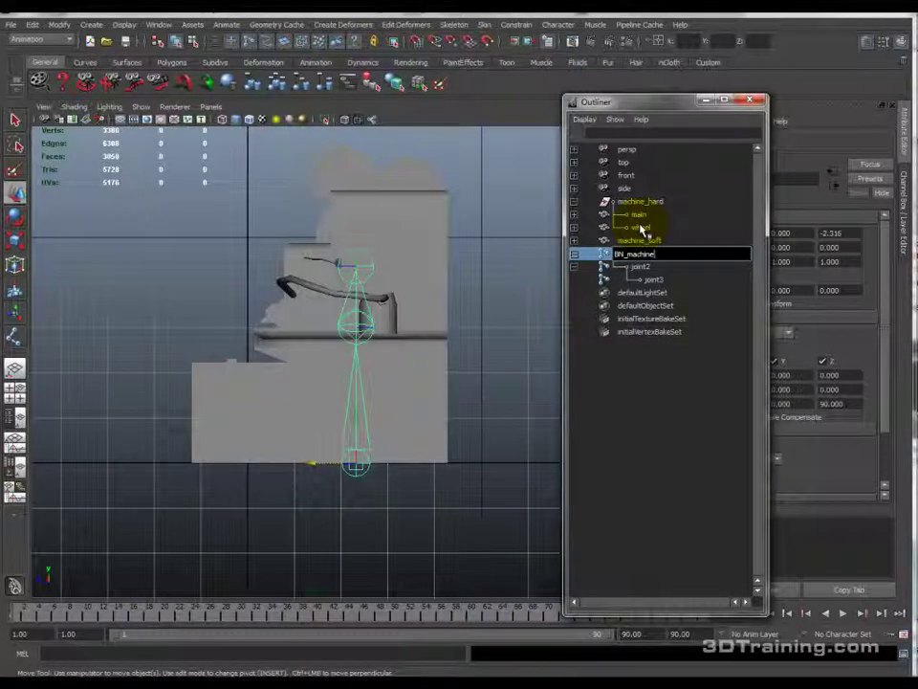
{"action": "key", "text": "BackSpace"}
{"action": "key", "text": "BackSpace"}
{"action": "key", "text": "BackSpace"}
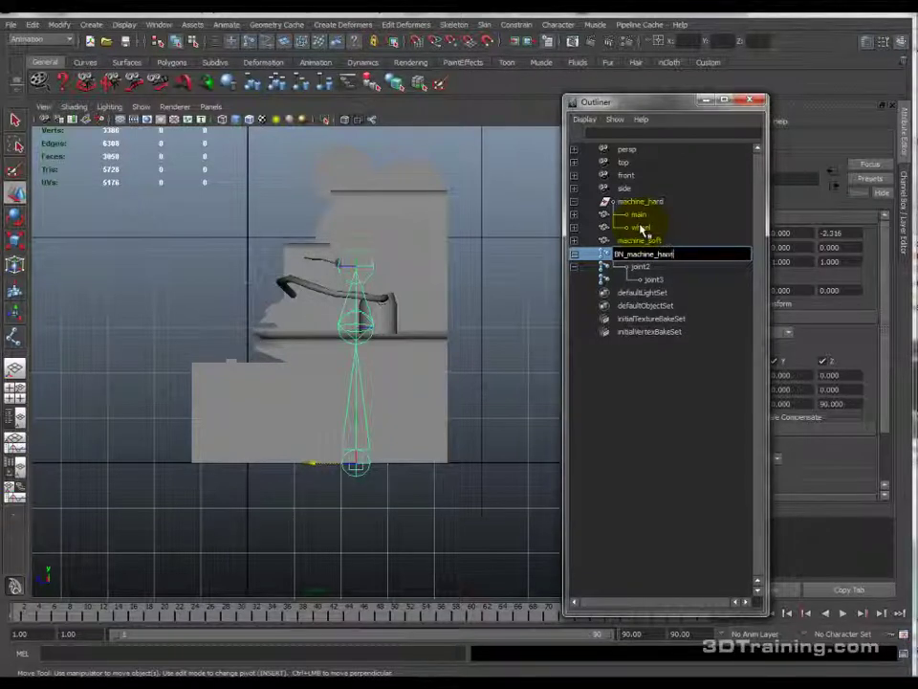
{"action": "type", "text": "hard_root"}
{"action": "key", "text": "Return"}
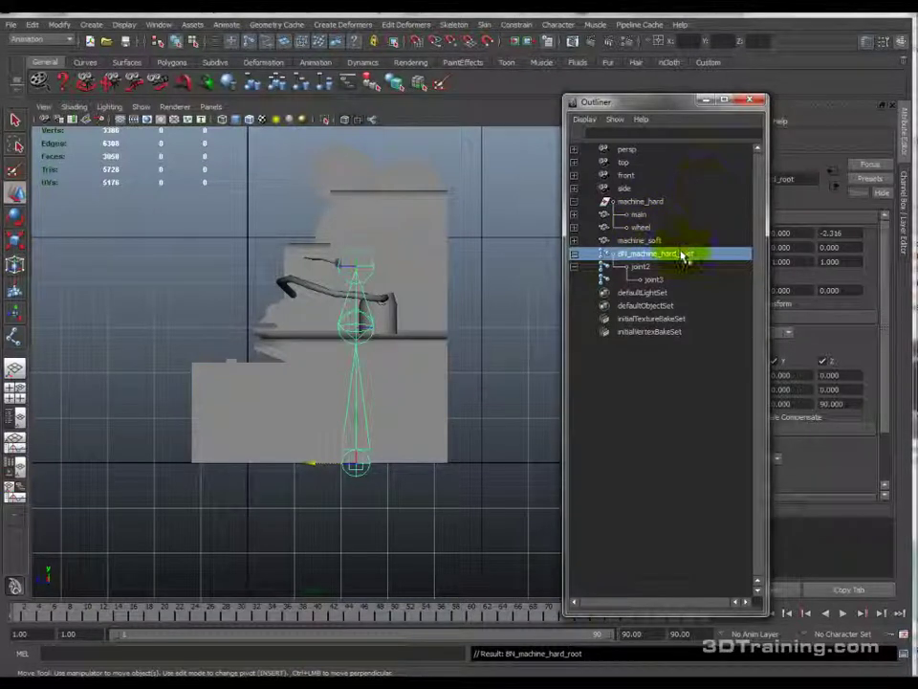
Step: Copy the root joint's name and use it to rename the second joint BN_machine_hard_object
{"action": "double_click", "coordinate": [682, 254]}
{"action": "key", "text": "ctrl+c"}
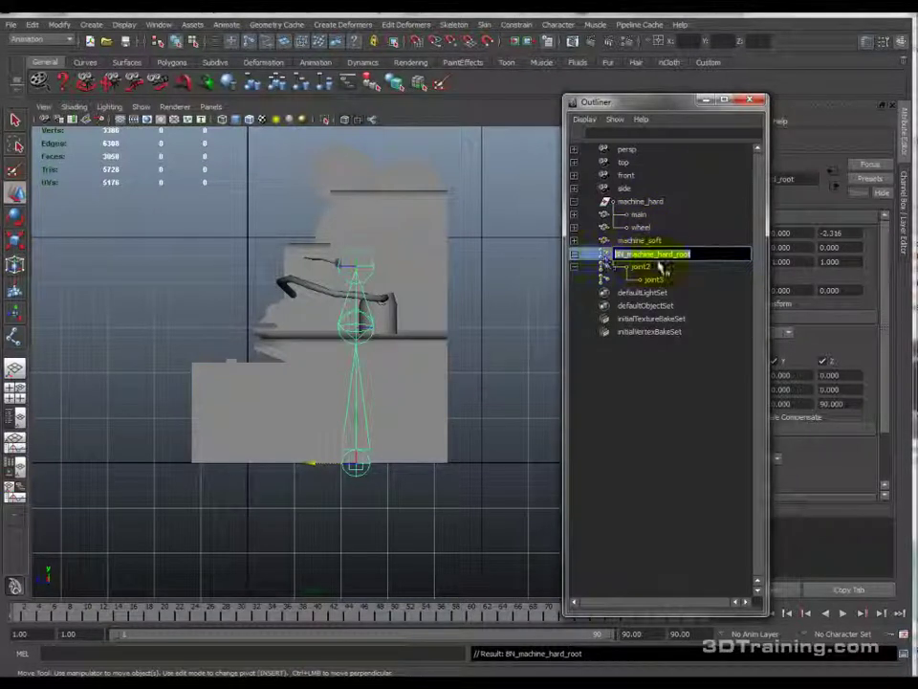
{"action": "left_click", "coordinate": [648, 269]}
{"action": "double_click", "coordinate": [649, 269]}
{"action": "key", "text": "ctrl+v"}
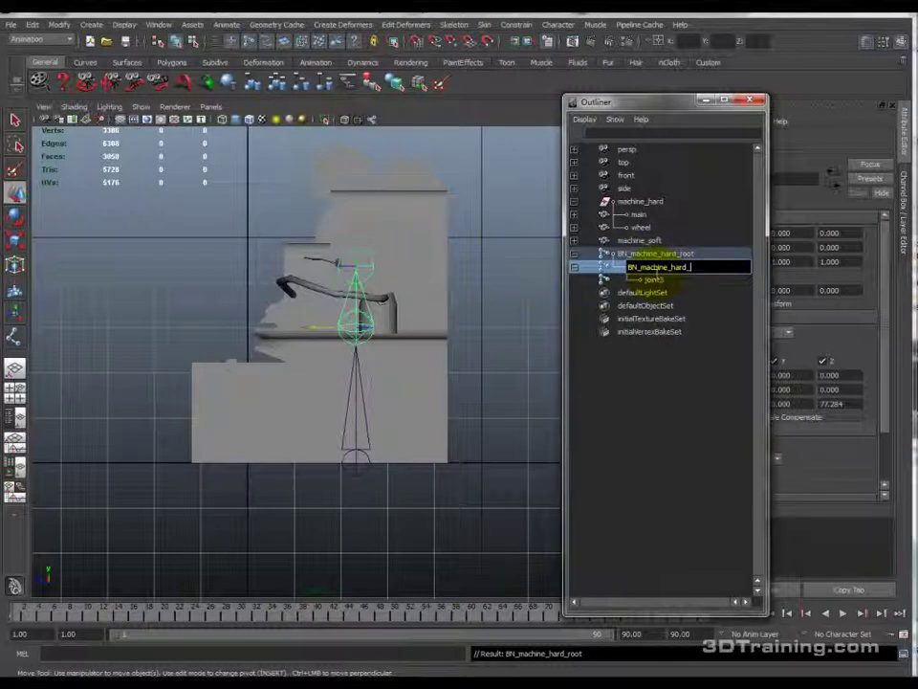
{"action": "key", "text": "Return"}
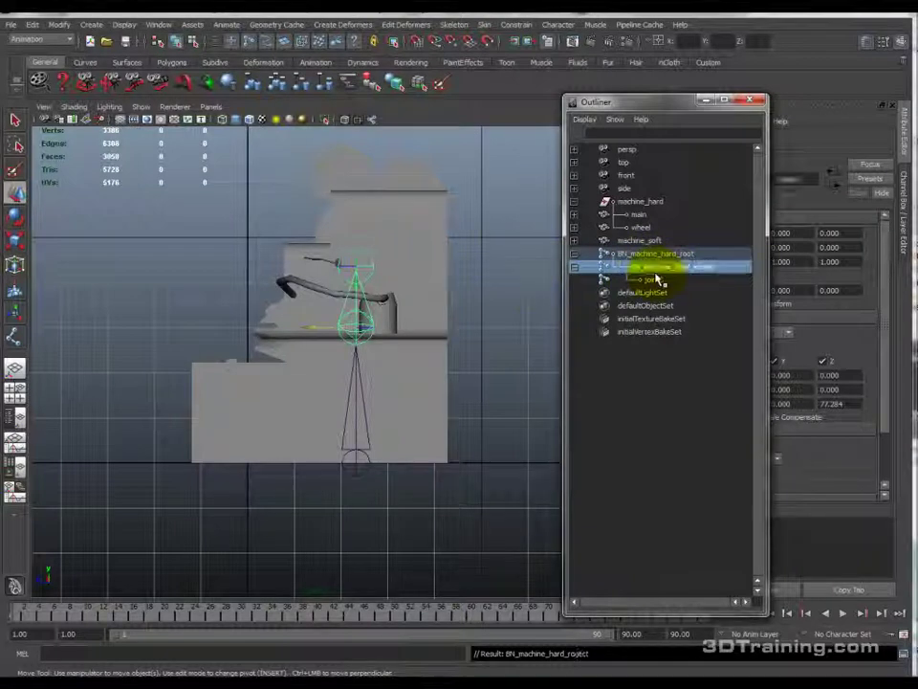
{"action": "key", "text": "Return"}
Step: Rename the third joint BN_machine_hard_wheel, reusing the copied name
{"action": "double_click", "coordinate": [663, 279]}
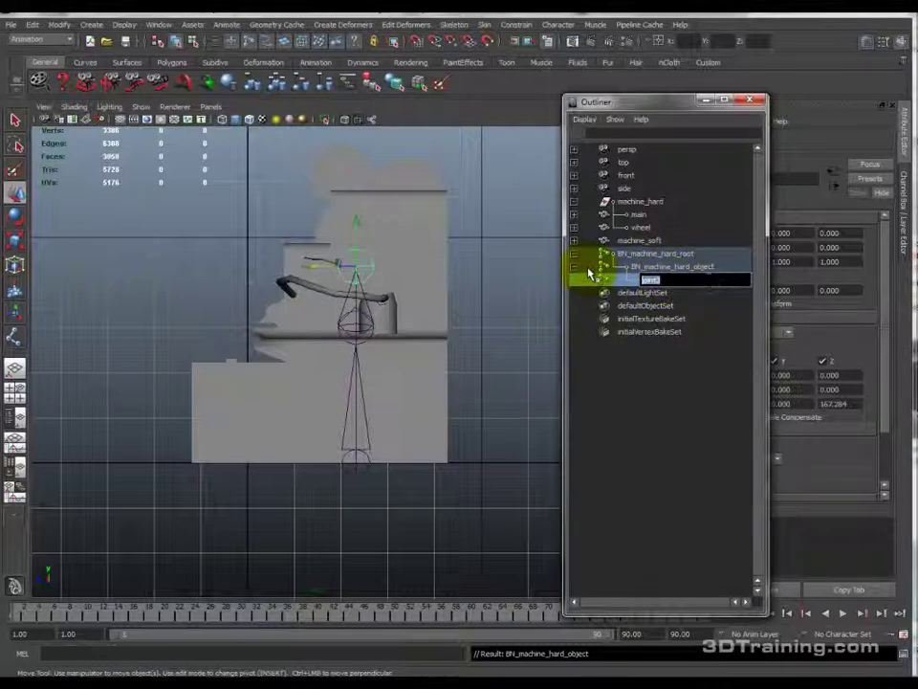
{"action": "key", "text": "ctrl+v"}
{"action": "type", "text": "wheel"}
{"action": "key", "text": "Return"}
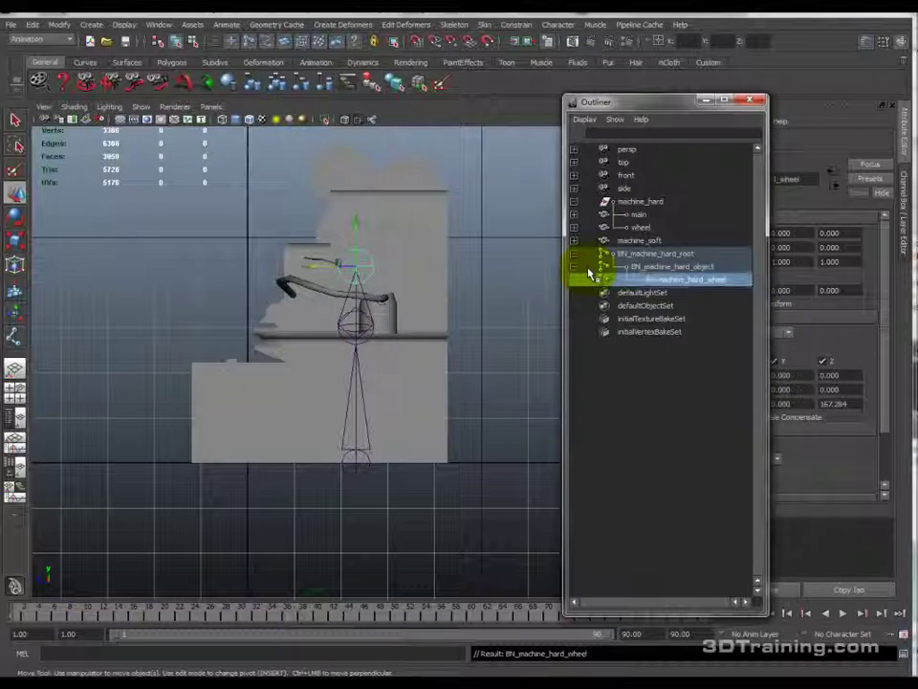
Step: Examine the machine_hard group and its main and wheel meshes by selecting each one in the Outliner
{"action": "left_click", "coordinate": [635, 202]}
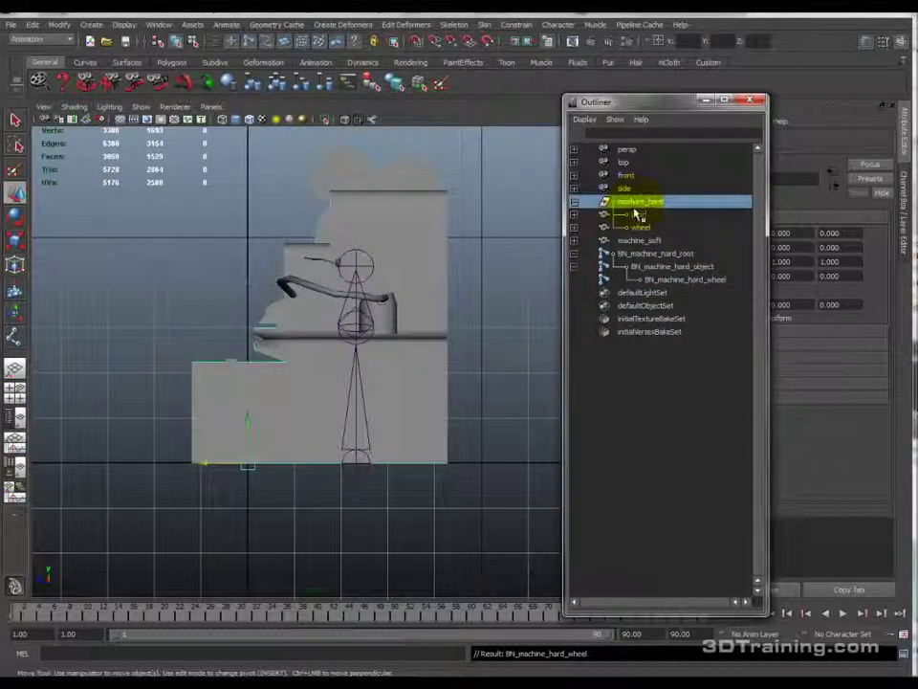
{"action": "left_click", "coordinate": [635, 215]}
{"action": "left_click", "coordinate": [640, 227]}
{"action": "left_click", "coordinate": [638, 214]}
{"action": "left_click", "coordinate": [637, 203]}
{"action": "left_click", "coordinate": [637, 216]}
{"action": "left_click", "coordinate": [639, 227]}
{"action": "left_click", "coordinate": [639, 216]}
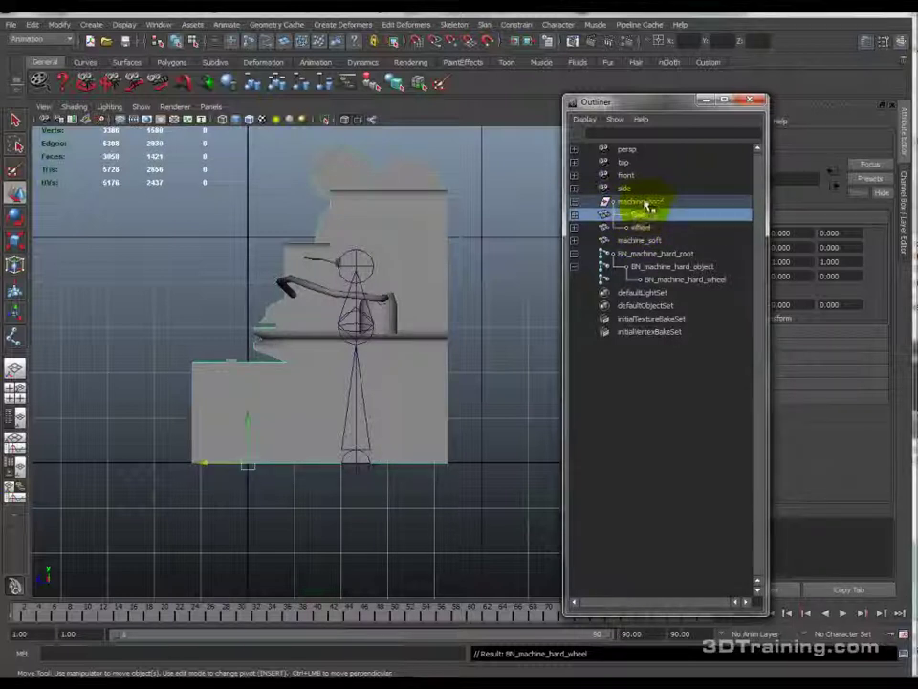
Step: Rename the machine_hard group SK_machine_hard
{"action": "left_click", "coordinate": [639, 202]}
{"action": "double_click", "coordinate": [635, 203]}
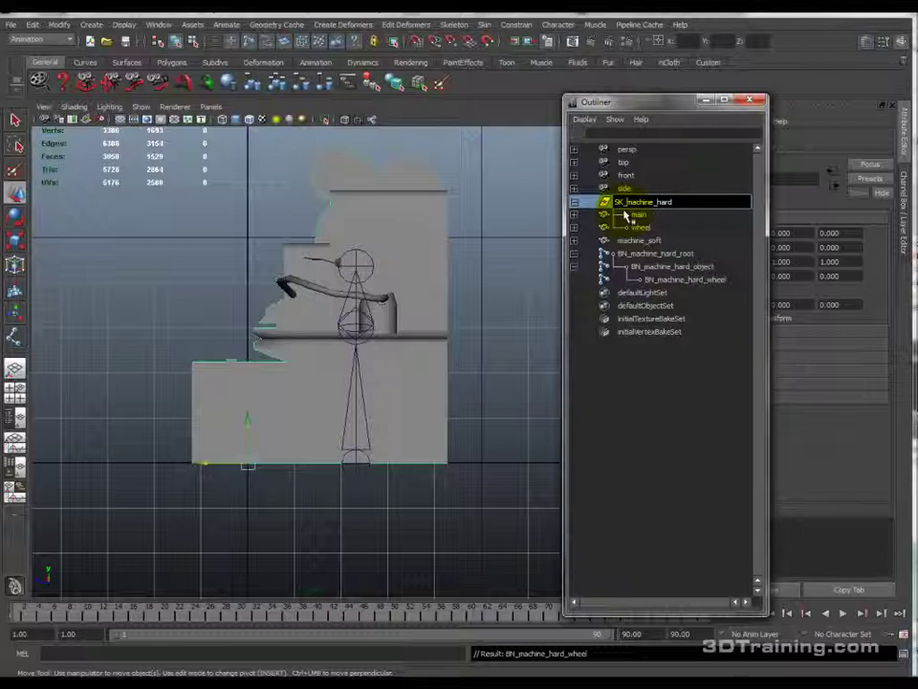
{"action": "key", "text": "Return"}
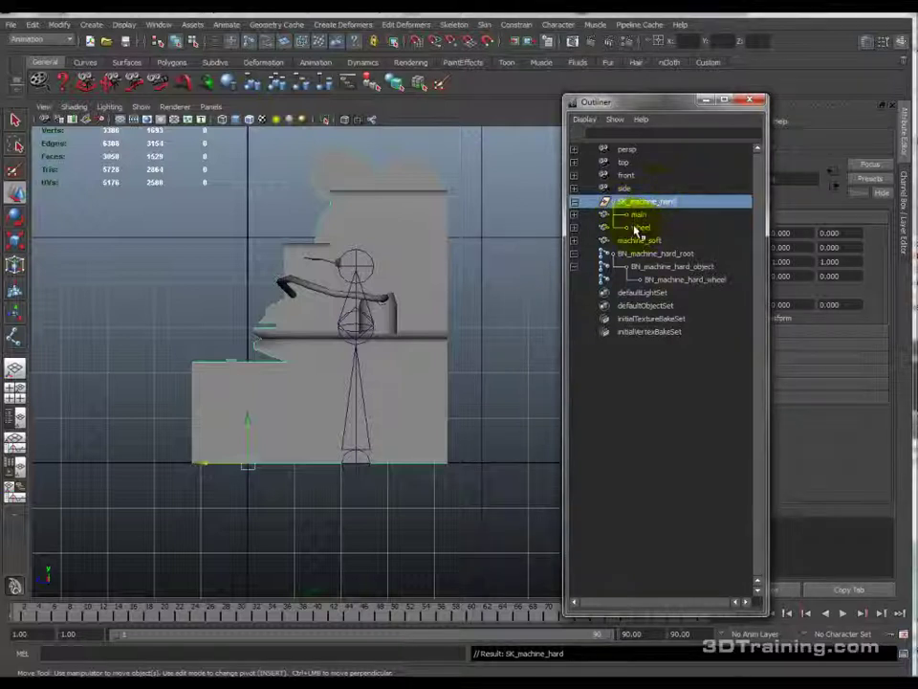
Step: Rename the group's main mesh SK_machine_hard_main and its wheel mesh SK_machine_hard_wheel
{"action": "left_click", "coordinate": [640, 214]}
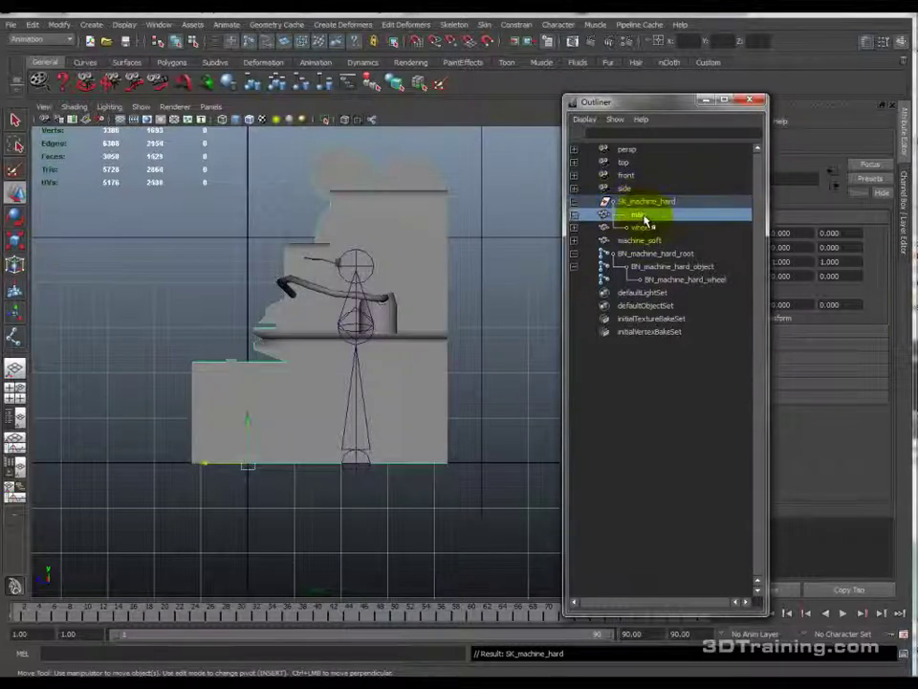
{"action": "left_click", "coordinate": [633, 204]}
{"action": "double_click", "coordinate": [635, 216]}
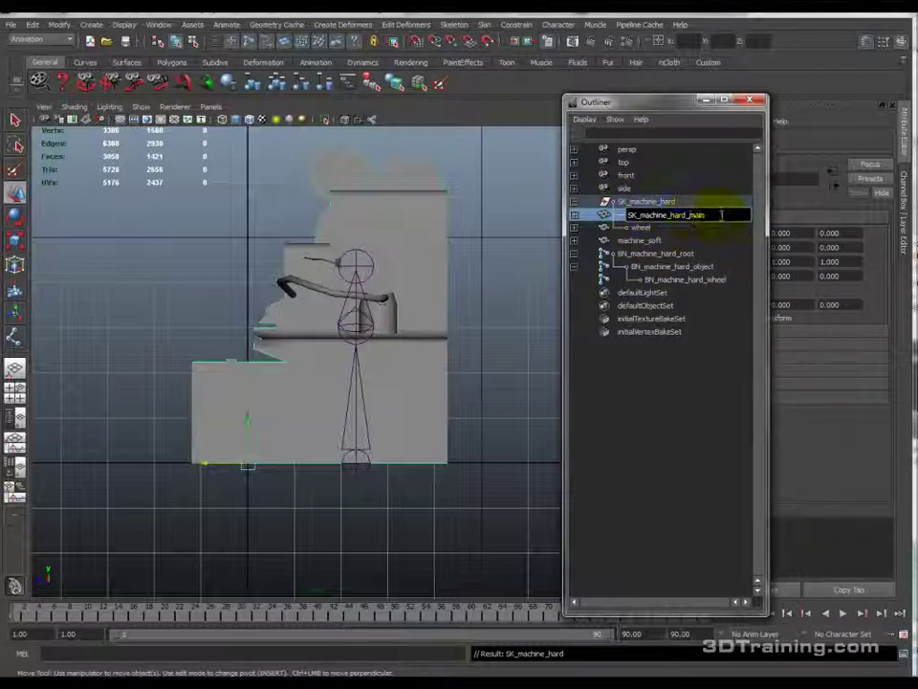
{"action": "left_click", "coordinate": [619, 227]}
{"action": "double_click", "coordinate": [624, 227]}
{"action": "left_click", "coordinate": [626, 231]}
{"action": "type", "text": "SK_machine_hard_main"}
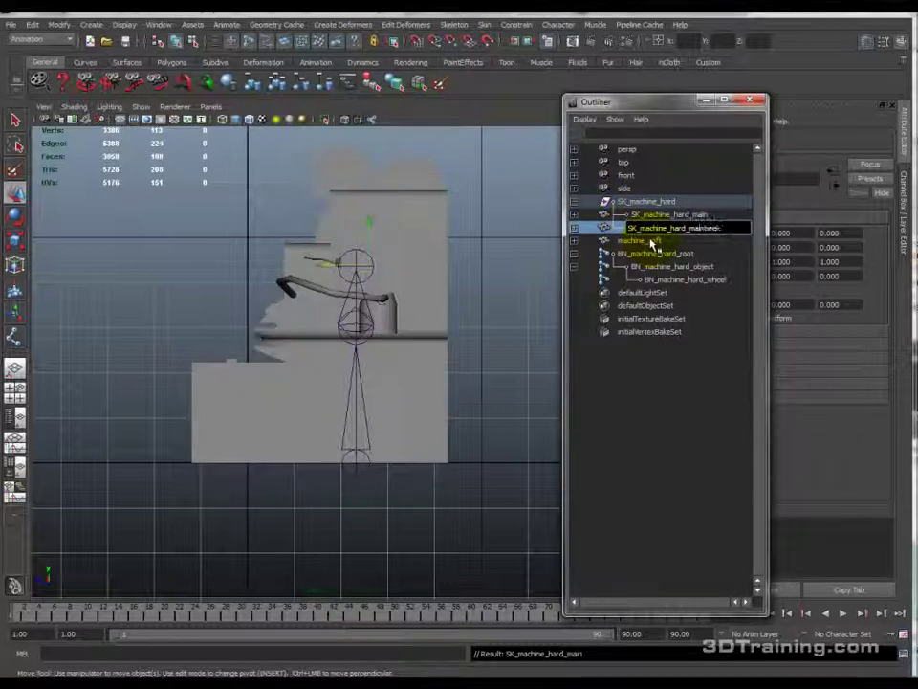
{"action": "key", "text": "Return"}
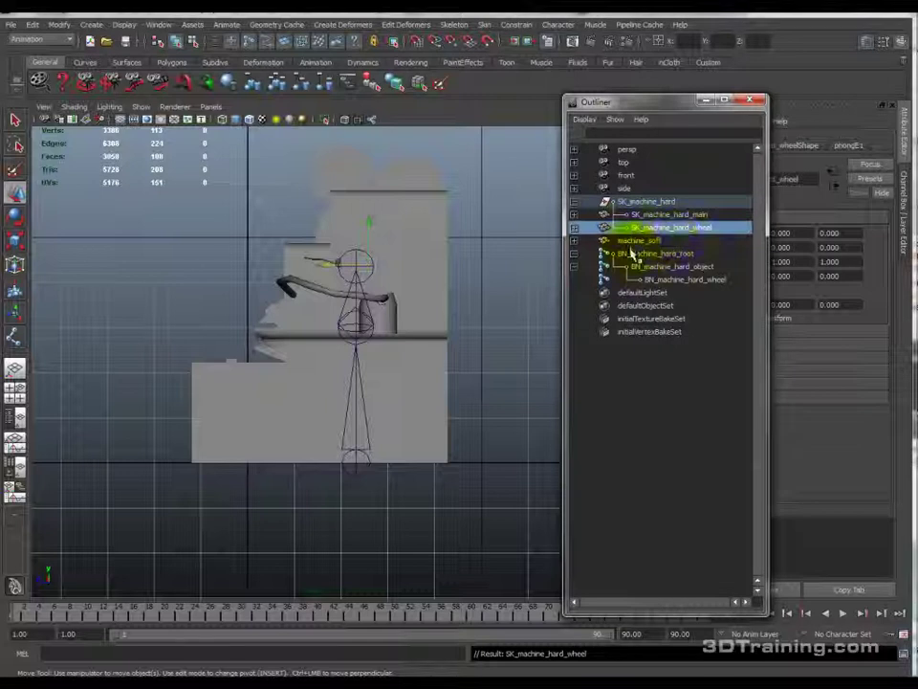
Step: Reorder BN_machine_hard_root above machine_soft in the Outliner and collapse the SK_machine_hard group
{"action": "left_click", "coordinate": [649, 254]}
{"action": "middle_click_drag", "start_coordinate": [647, 256], "coordinate": [640, 236]}
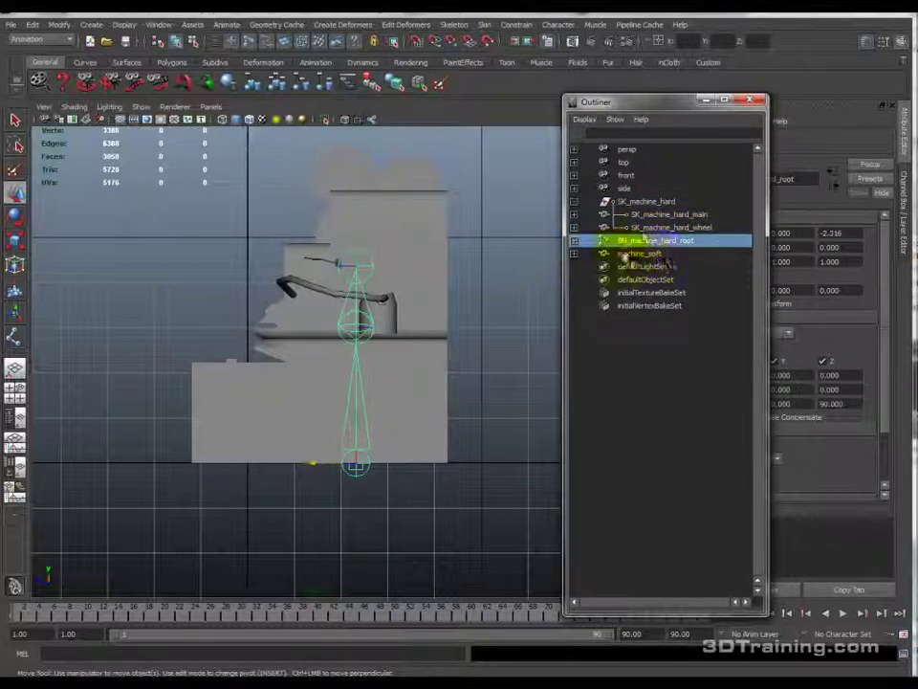
{"action": "left_click", "coordinate": [574, 201]}
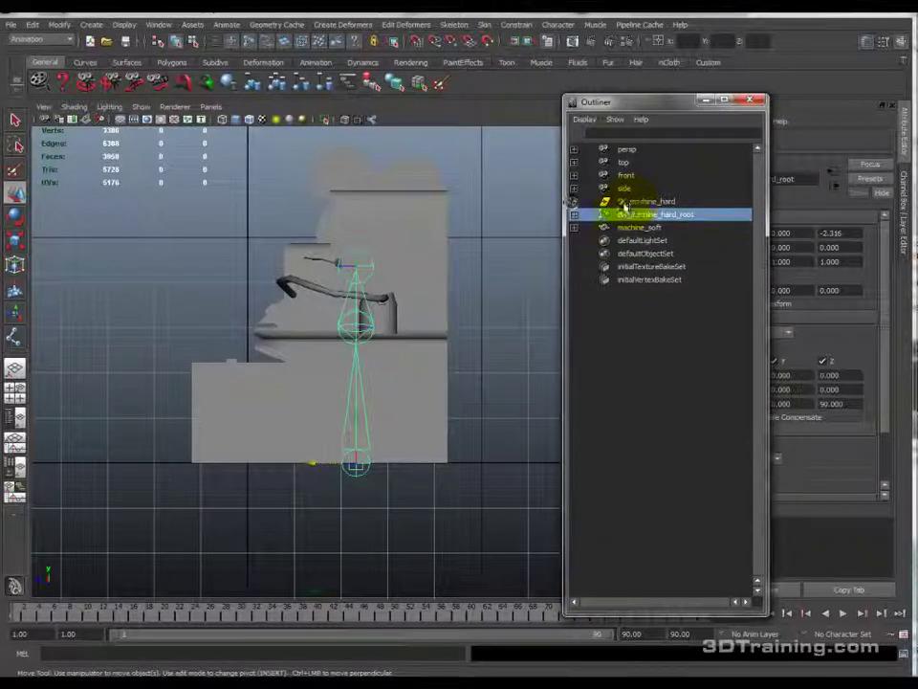
Step: Review the SK_machine_hard mesh group and the BN_machine_hard_root joint hierarchy by expanding both and selecting their members
{"action": "left_click", "coordinate": [609, 202]}
{"action": "left_click", "coordinate": [636, 214]}
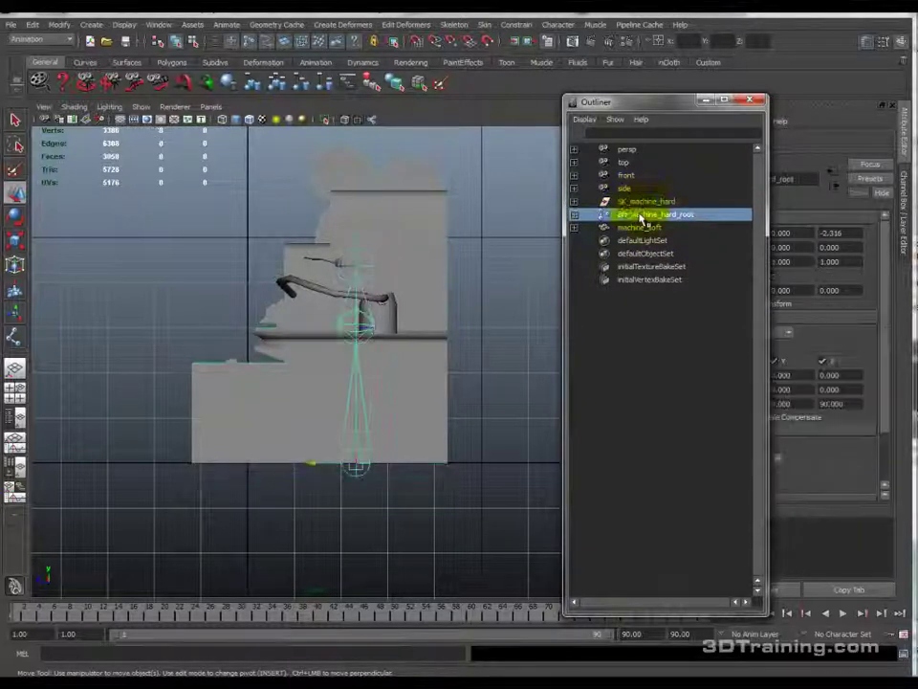
{"action": "left_click", "coordinate": [599, 203]}
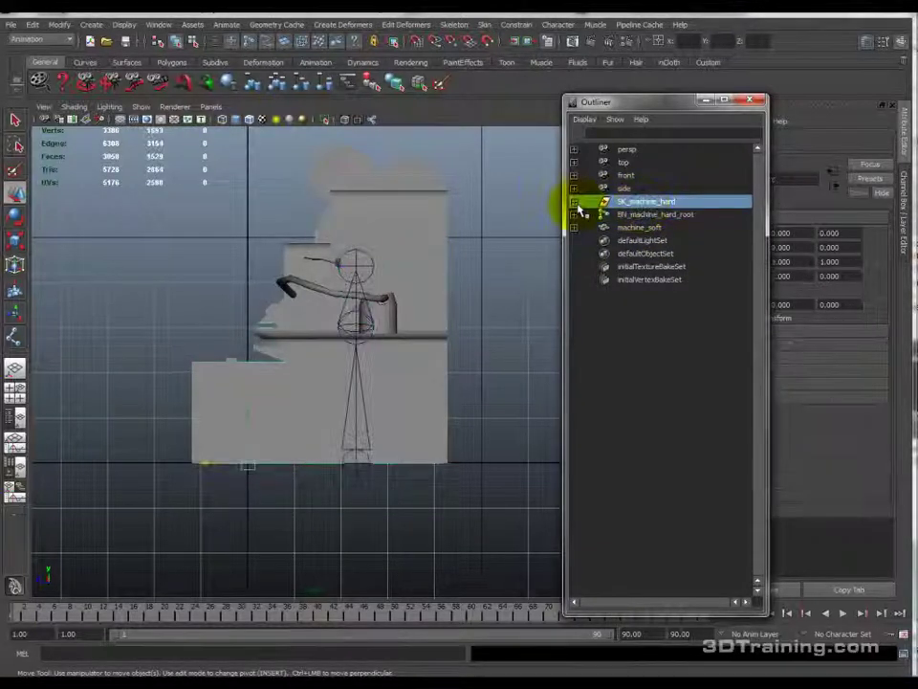
{"action": "left_click", "coordinate": [574, 201]}
{"action": "left_click", "coordinate": [574, 240]}
{"action": "left_click", "coordinate": [574, 254]}
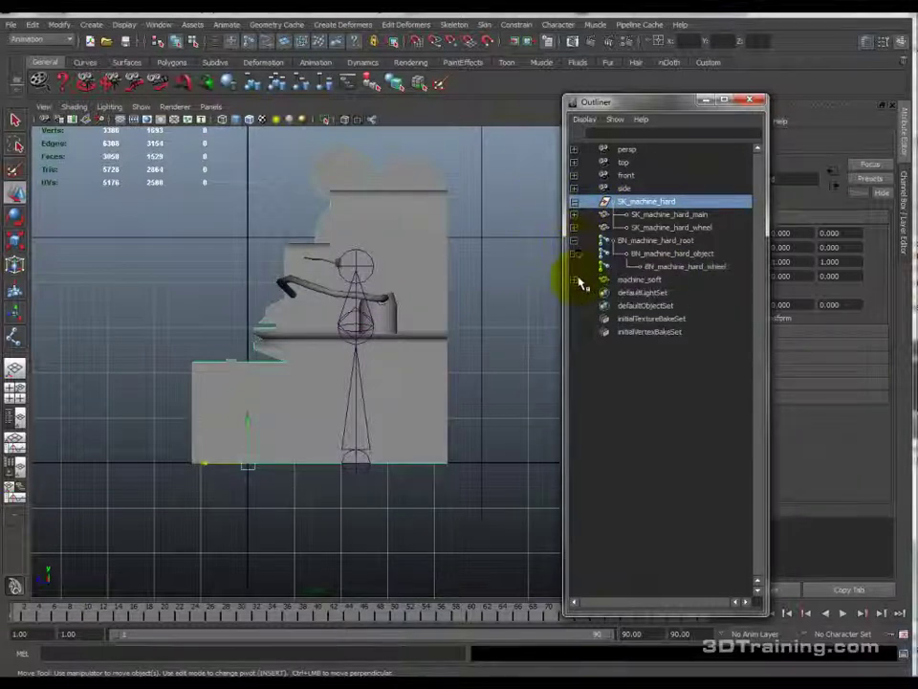
{"action": "left_click", "coordinate": [653, 216]}
{"action": "left_click", "coordinate": [683, 229]}
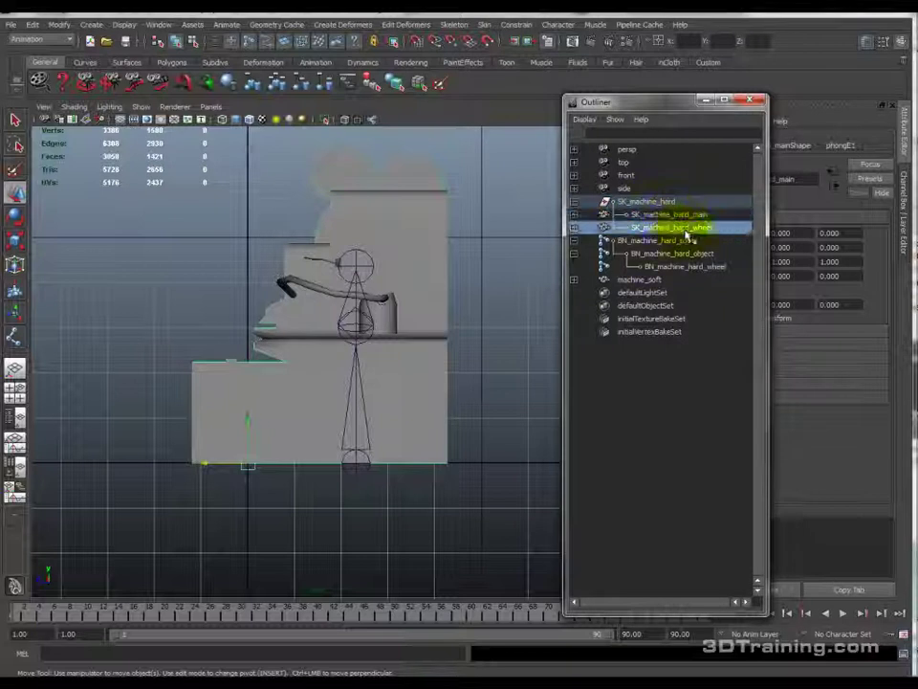
{"action": "left_click", "coordinate": [670, 240]}
{"action": "left_click", "coordinate": [675, 253]}
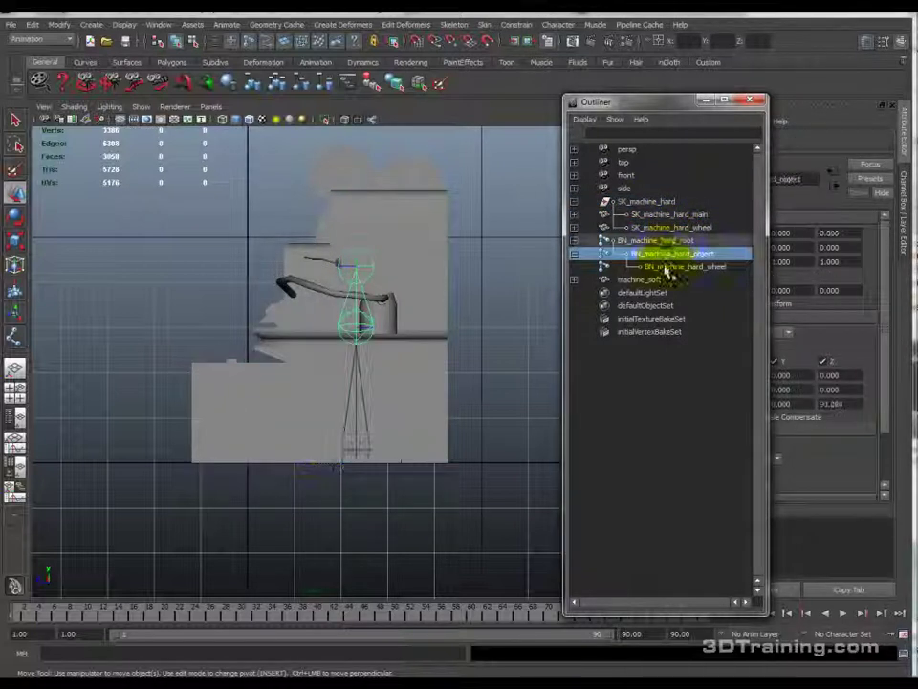
{"action": "left_click", "coordinate": [674, 241]}
{"action": "left_click", "coordinate": [677, 265]}
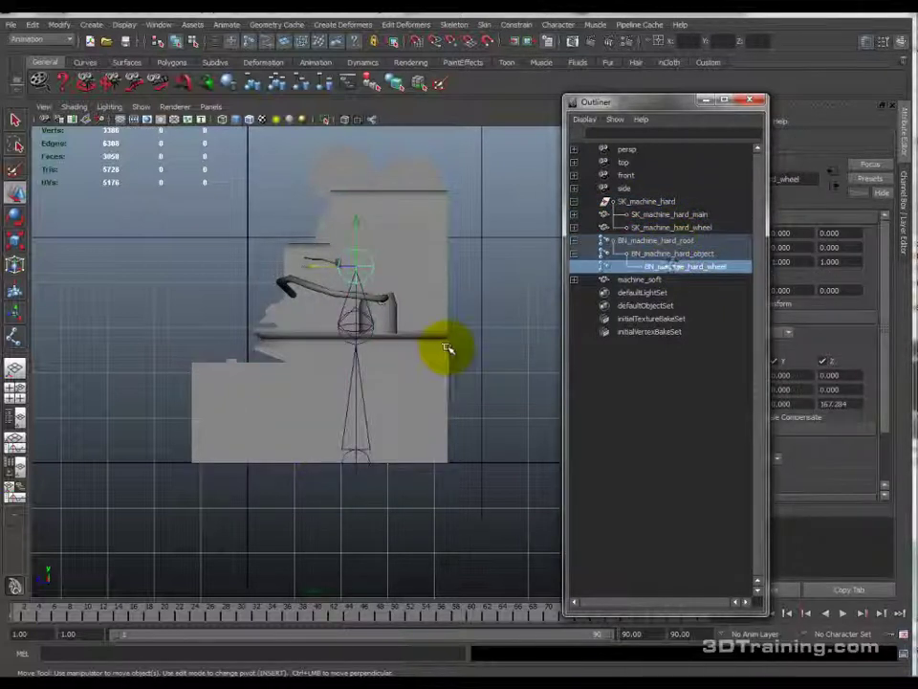
Step: Select the root joint, switch to the four-view layout and turn on X-Ray Joints in the front view
{"action": "left_click", "coordinate": [356, 430]}
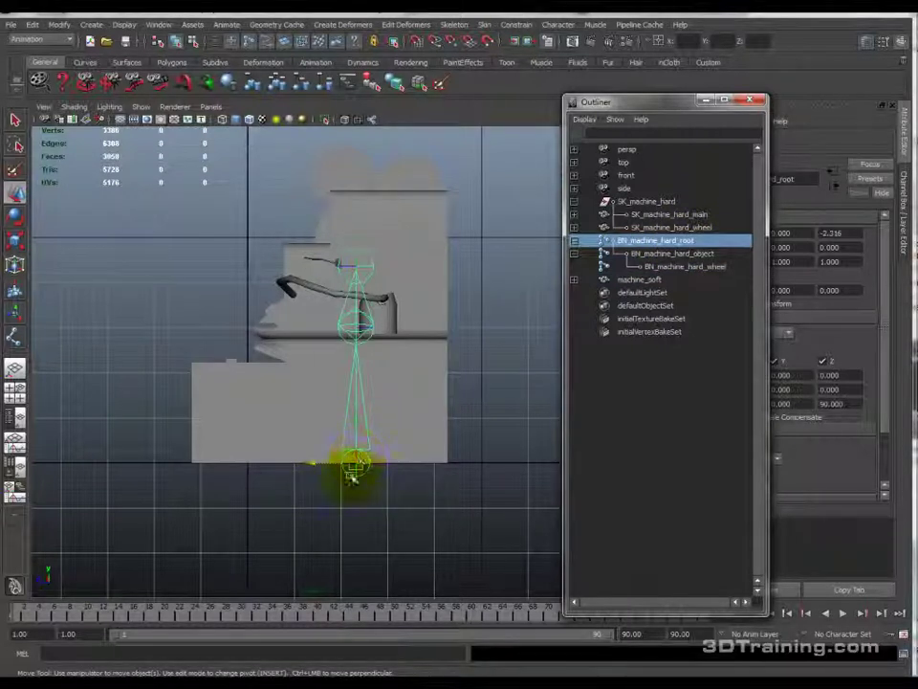
{"action": "key", "text": "space"}
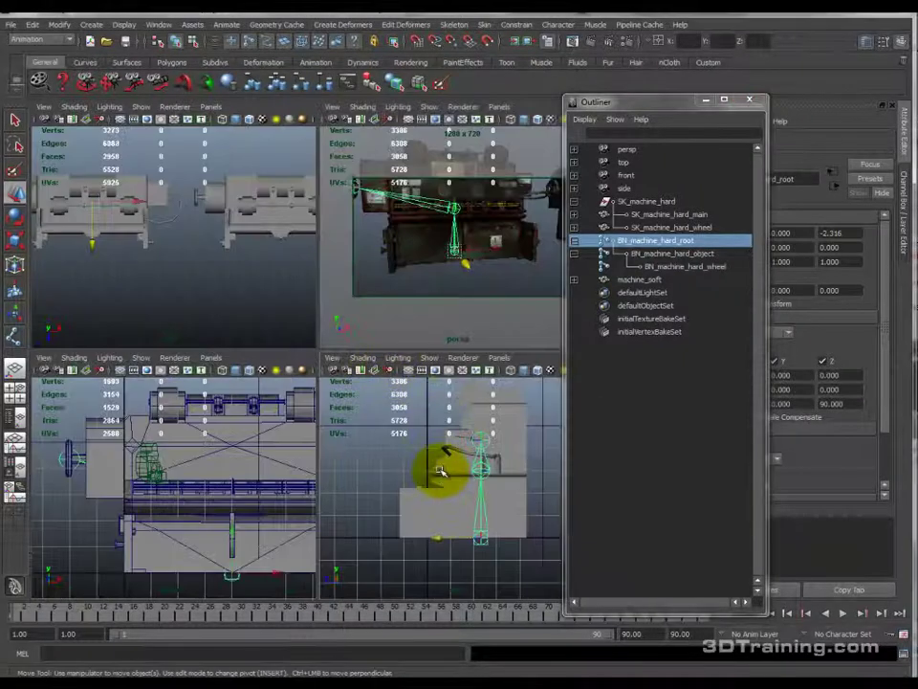
{"action": "middle_click_drag", "start_coordinate": [233, 512], "coordinate": [185, 507], "text": "alt"}
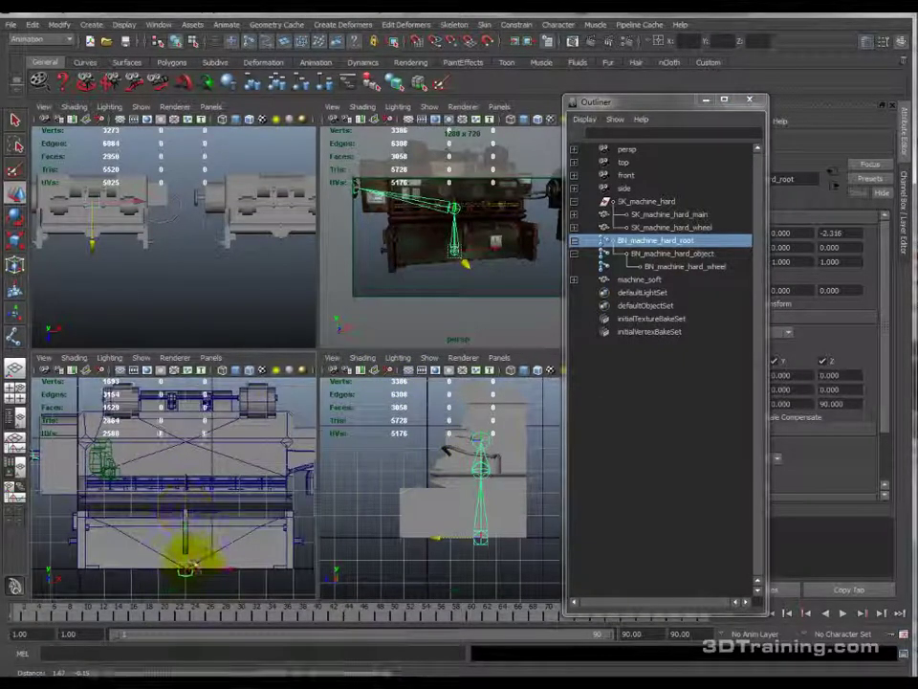
{"action": "key", "text": "w"}
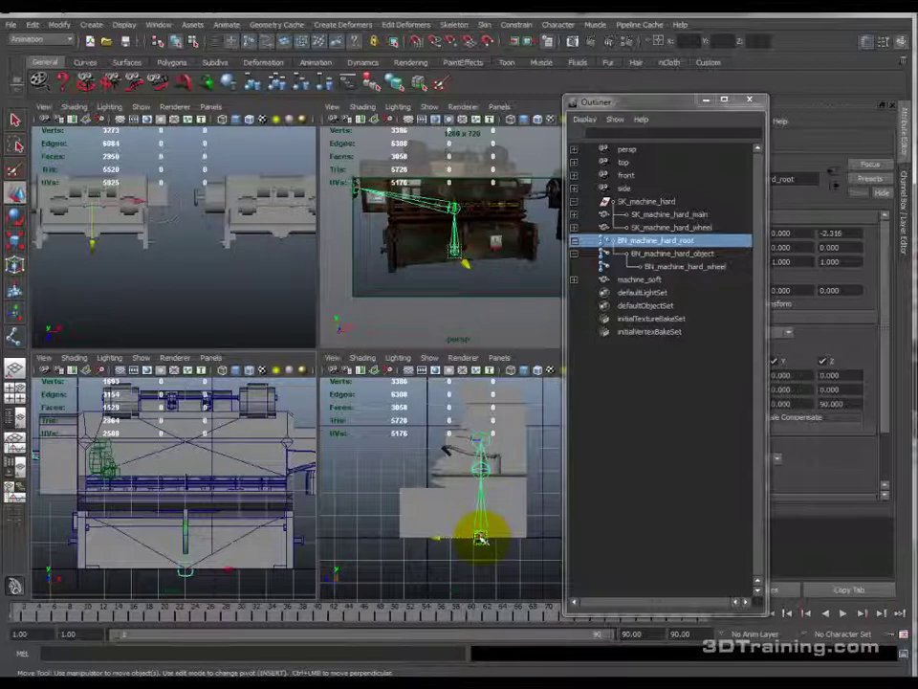
{"action": "left_click_drag", "start_coordinate": [481, 541], "coordinate": [485, 474]}
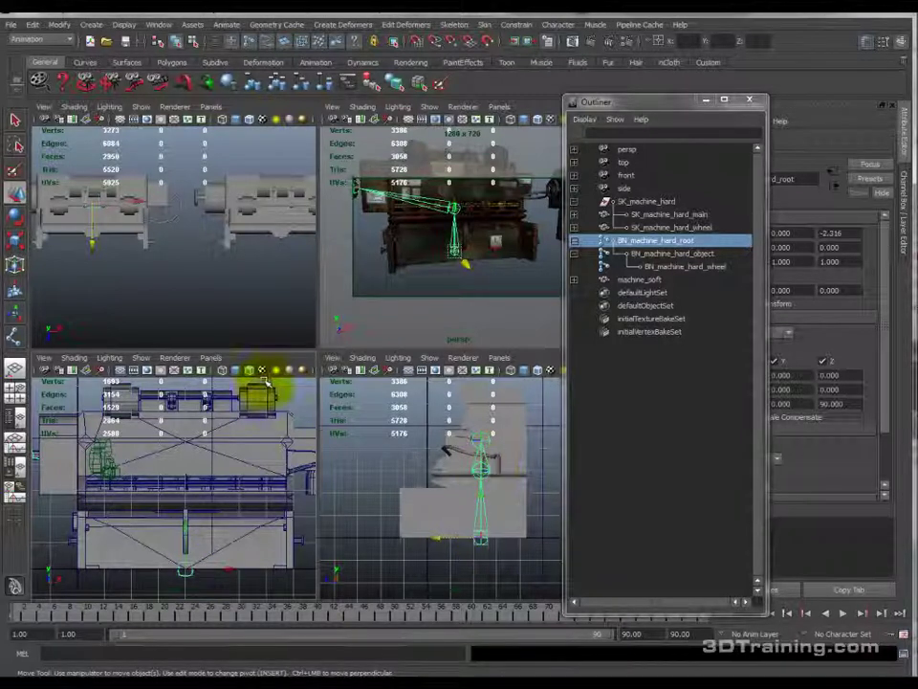
{"action": "left_click_drag", "start_coordinate": [319, 386], "coordinate": [315, 412]}
{"action": "left_click", "coordinate": [373, 372]}
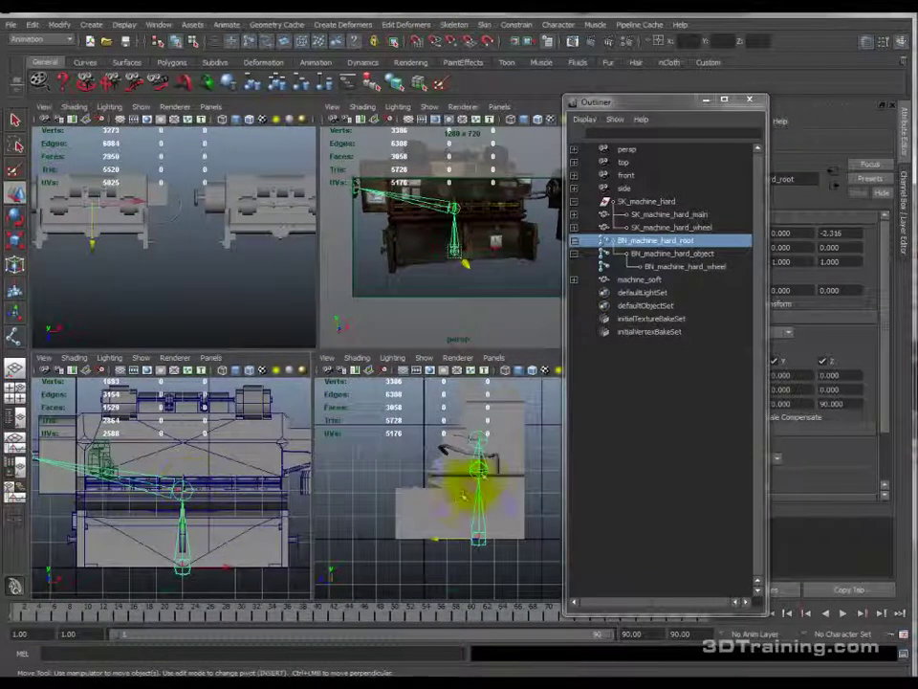
{"action": "middle_click_drag", "start_coordinate": [124, 478], "coordinate": [205, 488], "text": "alt"}
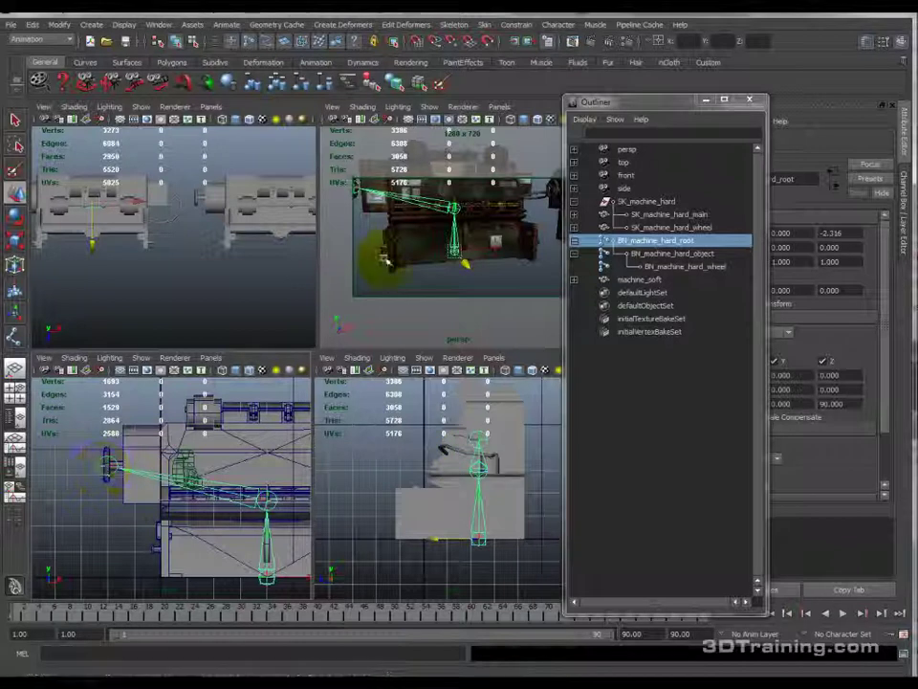
Step: Select BN_machine_hard_wheel and inspect its placement at the handwheel in the full-size perspective view
{"action": "left_click", "coordinate": [685, 266]}
{"action": "key", "text": "space"}
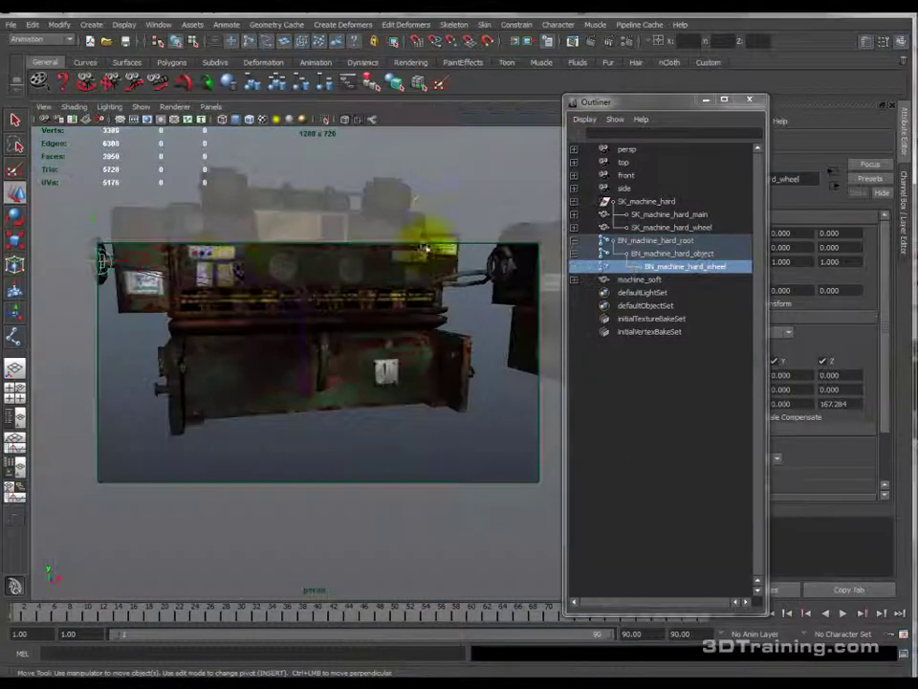
{"action": "middle_click_drag", "start_coordinate": [211, 256], "coordinate": [339, 347], "text": "alt"}
{"action": "scroll", "coordinate": [356, 292], "scroll_direction": "up", "scroll_amount": 5}
{"action": "left_click_drag", "start_coordinate": [340, 349], "coordinate": [386, 312], "text": "alt"}
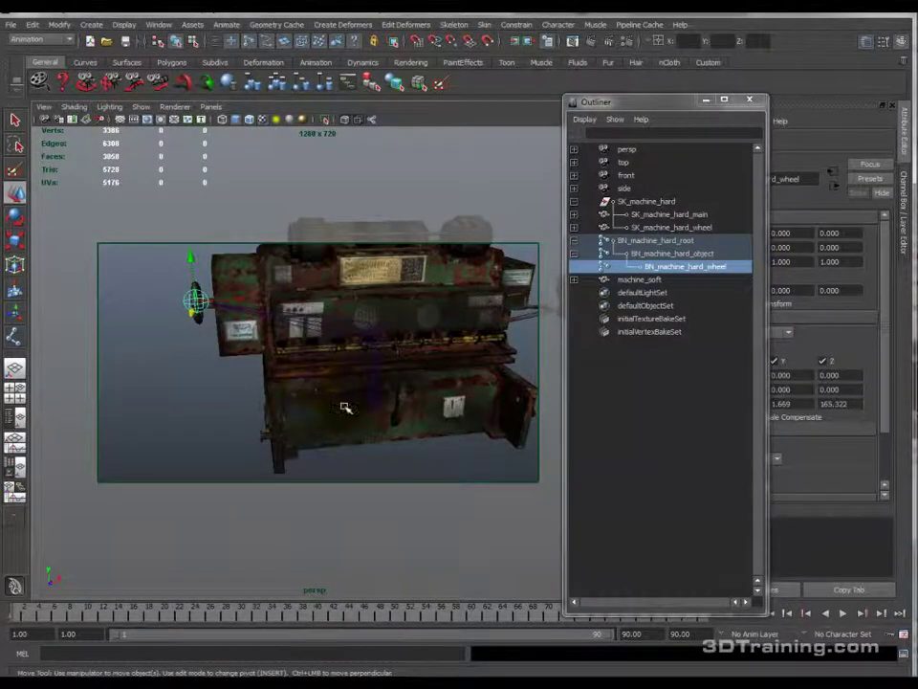
Step: Smooth-bind SK_machine_hard_main to the BN_machine_hard_object joint, with the bind target set to Selected joints
{"action": "left_click_drag", "start_coordinate": [350, 425], "coordinate": [322, 387], "text": "alt"}
{"action": "left_click", "coordinate": [679, 241]}
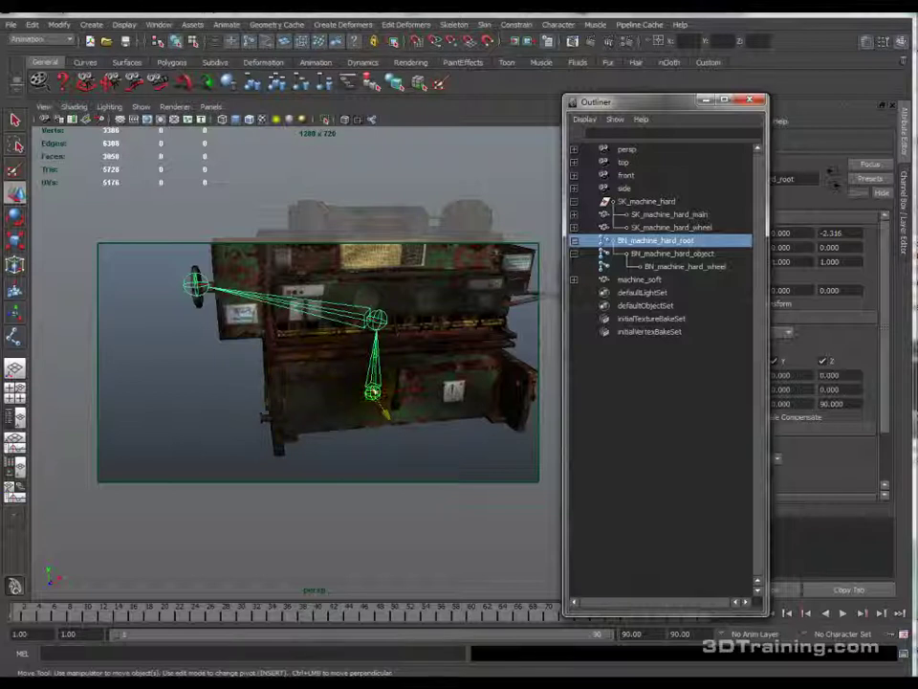
{"action": "left_click", "coordinate": [682, 254]}
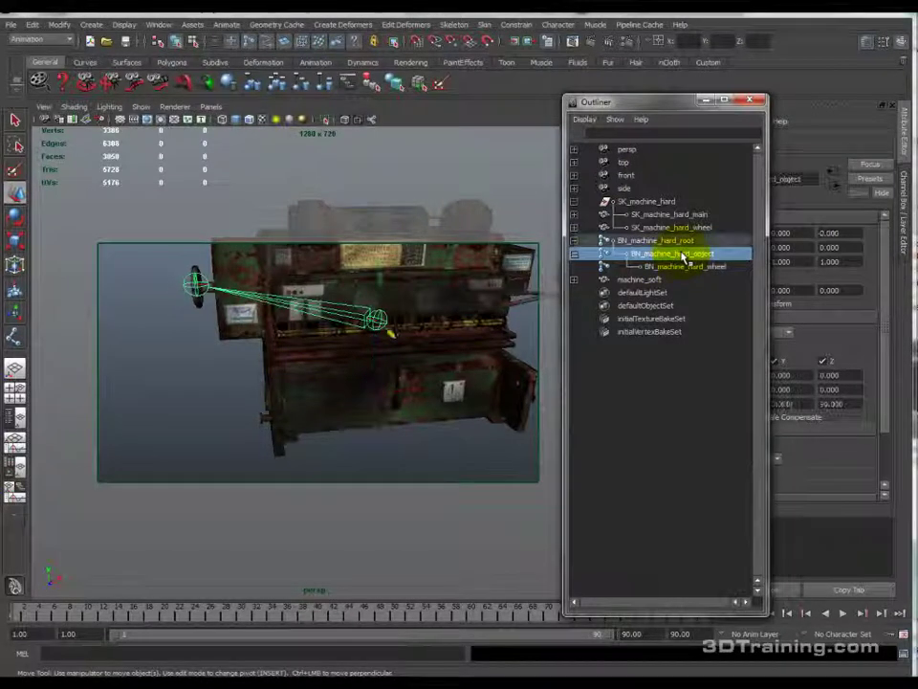
{"action": "left_click", "coordinate": [693, 215], "text": "ctrl"}
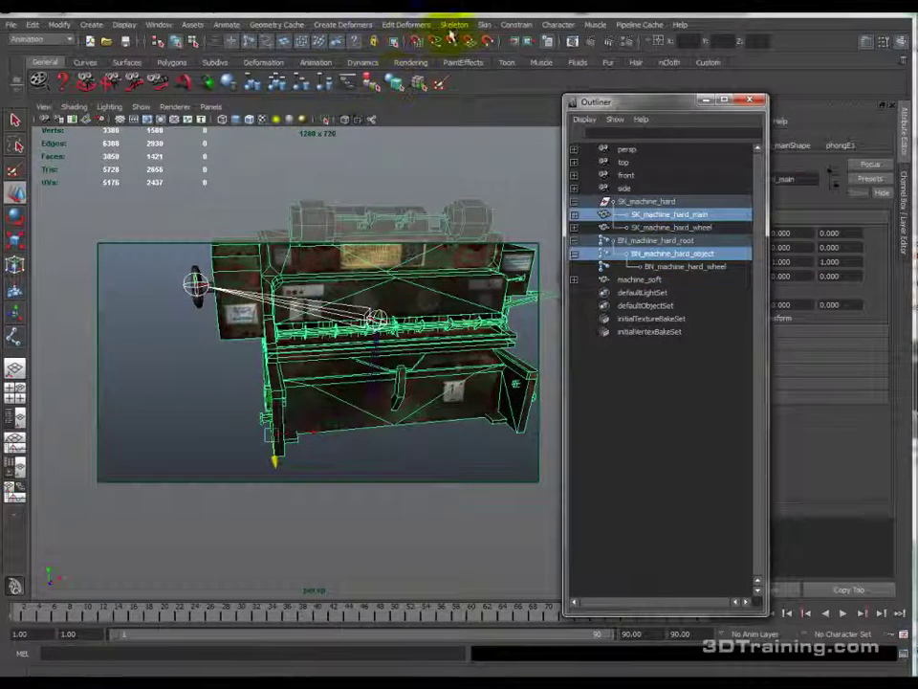
{"action": "left_click", "coordinate": [484, 23]}
{"action": "mouse_move", "coordinate": [486, 45]}
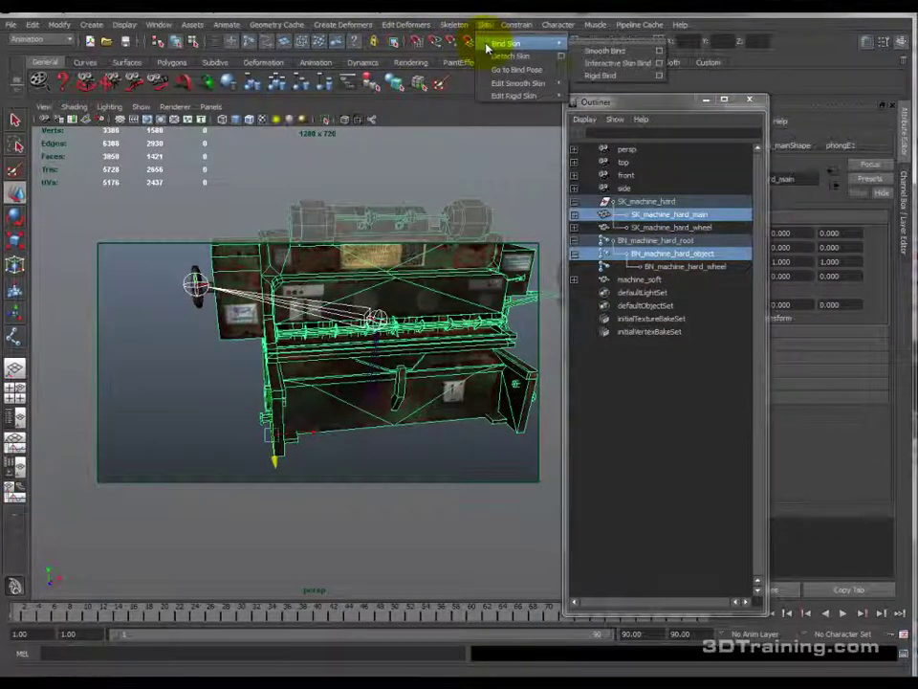
{"action": "left_click", "coordinate": [658, 53]}
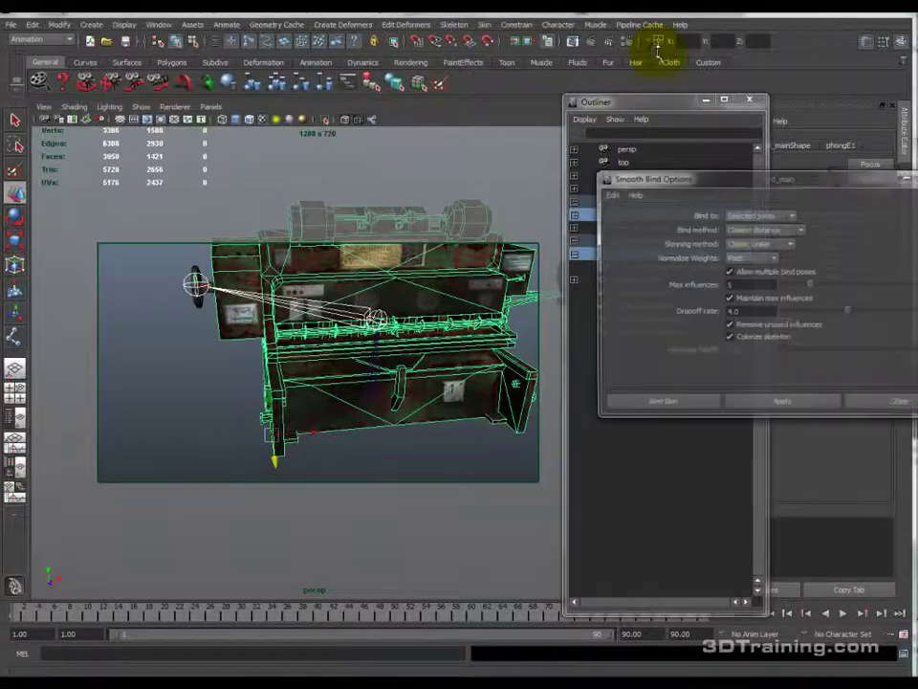
{"action": "left_click", "coordinate": [750, 219]}
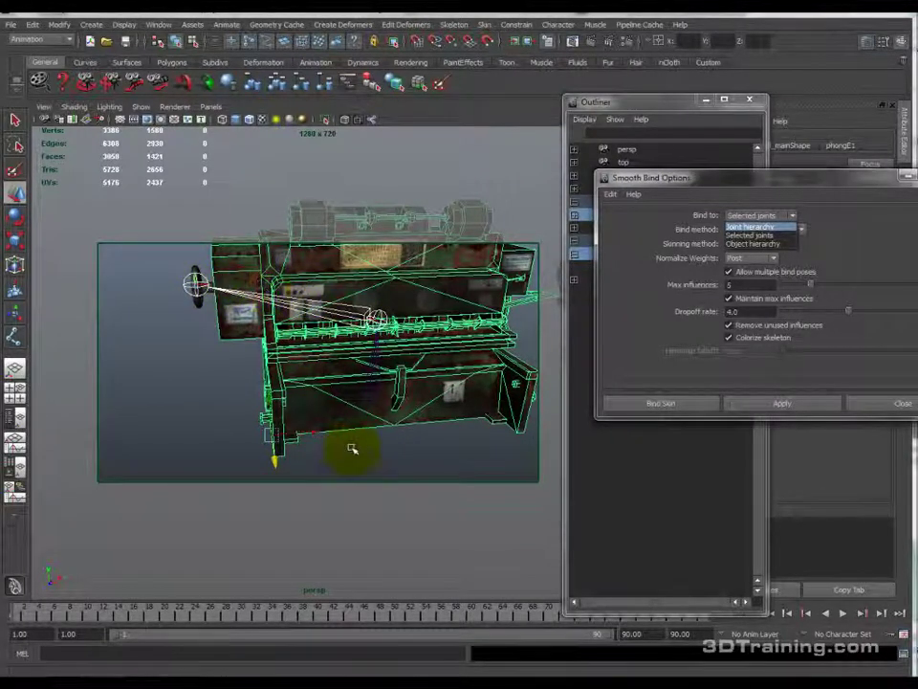
{"action": "left_click", "coordinate": [756, 234]}
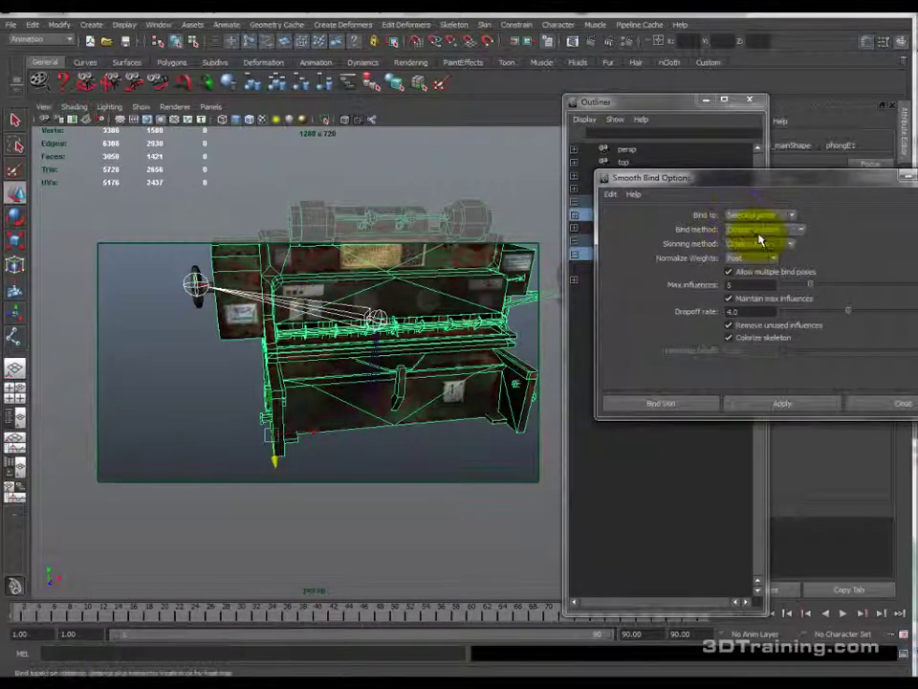
{"action": "left_click", "coordinate": [770, 217]}
{"action": "left_click", "coordinate": [756, 237]}
{"action": "left_click_drag", "start_coordinate": [728, 180], "coordinate": [370, 354]}
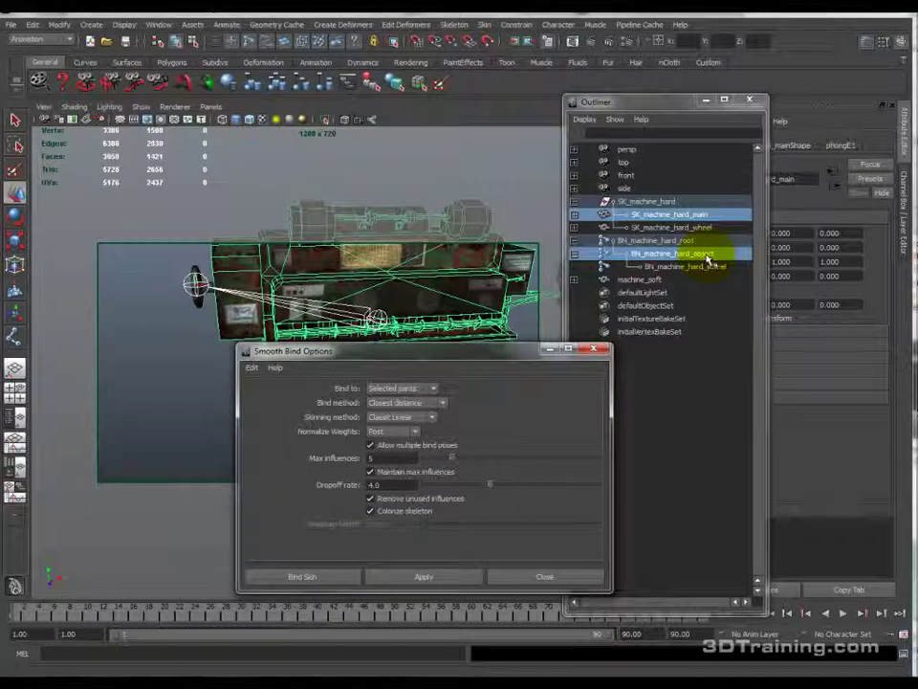
{"action": "left_click", "coordinate": [330, 578]}
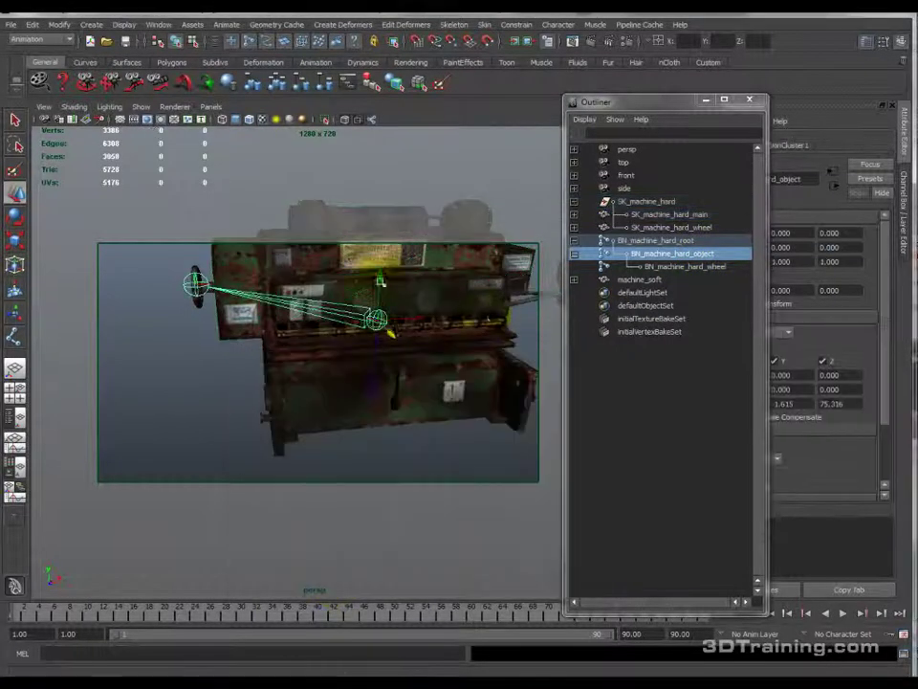
Step: Test the main body's binding by moving and rotating BN_machine_hard_object, undoing each change
{"action": "left_click_drag", "start_coordinate": [430, 323], "coordinate": [366, 314]}
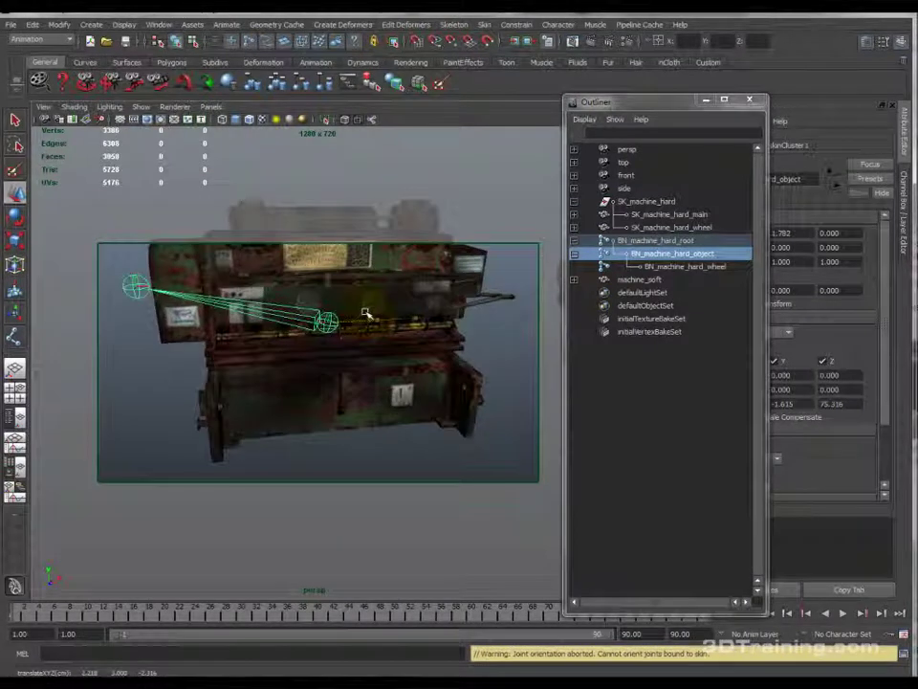
{"action": "key", "text": "ctrl+z"}
{"action": "scroll", "coordinate": [409, 348], "scroll_direction": "down", "scroll_amount": 3}
{"action": "middle_click_drag", "start_coordinate": [409, 348], "coordinate": [390, 348], "text": "alt"}
{"action": "scroll", "coordinate": [383, 348], "scroll_direction": "up", "scroll_amount": 3}
{"action": "left_click_drag", "start_coordinate": [387, 337], "coordinate": [352, 299]}
{"action": "key", "text": "e"}
{"action": "key", "text": "r"}
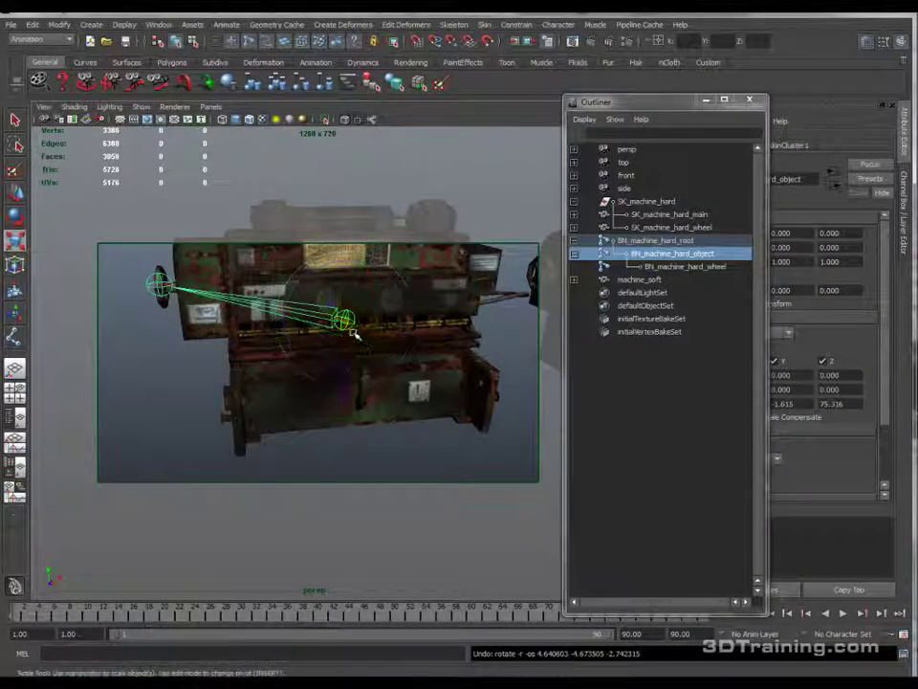
{"action": "key", "text": "w"}
{"action": "mouse_move", "coordinate": [366, 323]}
{"action": "left_mouse_down"}
{"action": "mouse_move", "coordinate": [442, 315]}
{"action": "mouse_move", "coordinate": [378, 316]}
{"action": "left_mouse_up"}
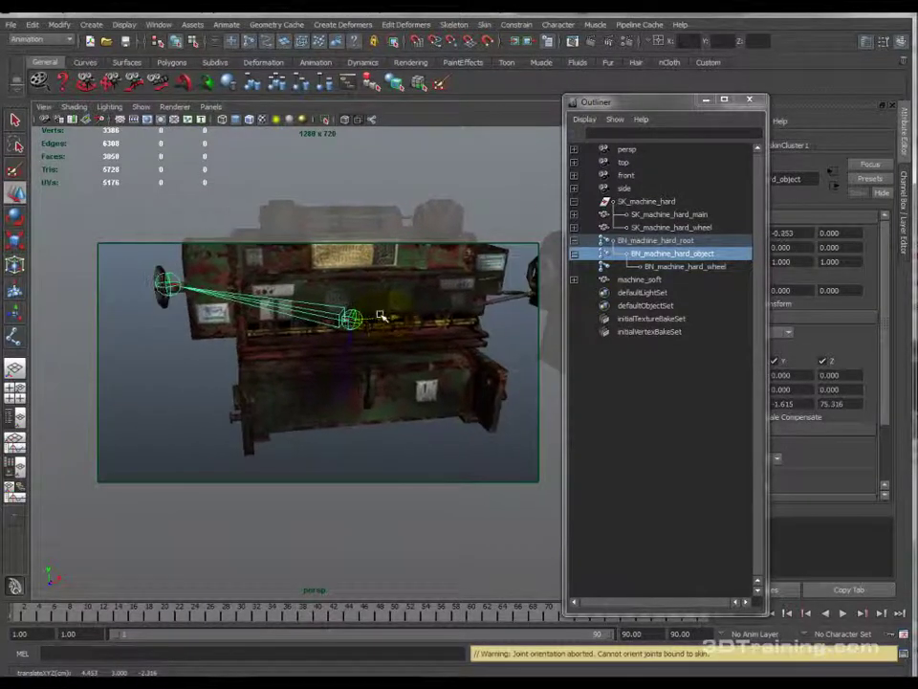
{"action": "key", "text": "ctrl+z"}
{"action": "left_click_drag", "start_coordinate": [365, 376], "coordinate": [386, 385], "text": "alt"}
Step: Select BN_machine_hard_root and BN_machine_hard_object in turn, test-move each joint and undo the moves
{"action": "left_click", "coordinate": [663, 242]}
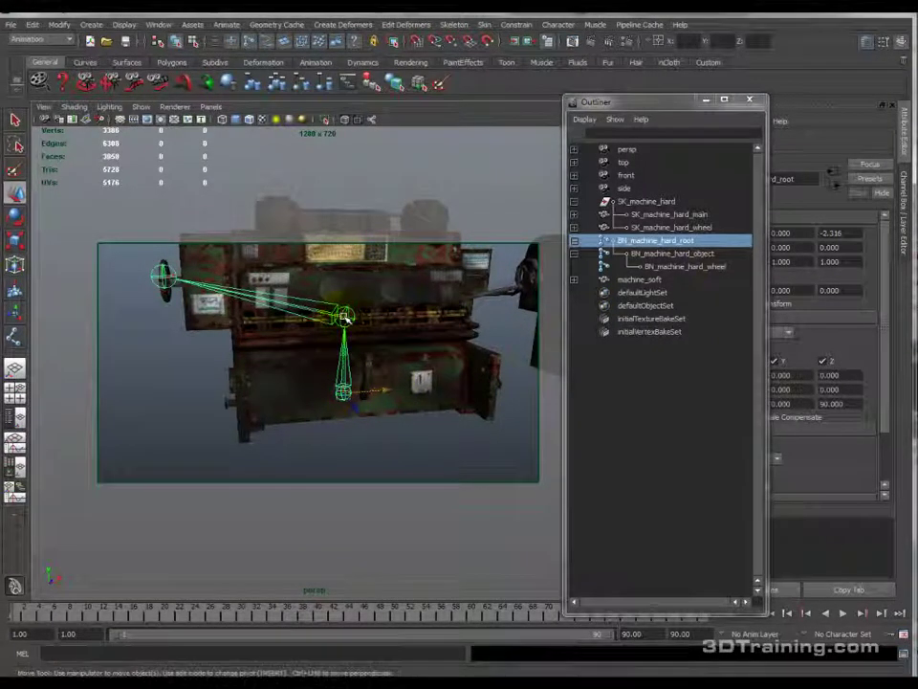
{"action": "left_click", "coordinate": [346, 317]}
{"action": "left_click", "coordinate": [343, 403]}
{"action": "left_click", "coordinate": [345, 394]}
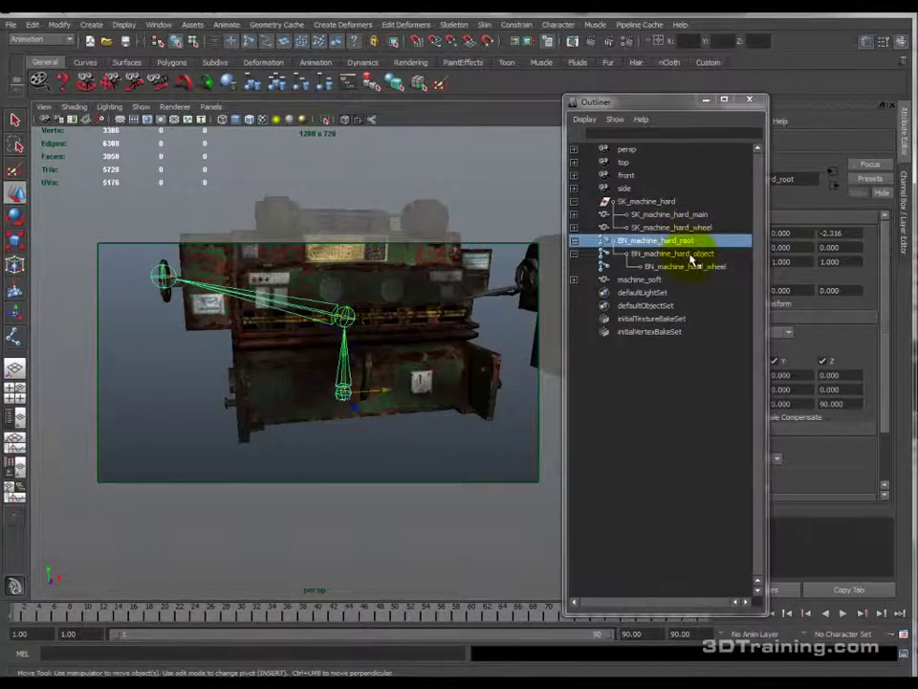
{"action": "mouse_move", "coordinate": [391, 392]}
{"action": "left_mouse_down"}
{"action": "mouse_move", "coordinate": [500, 382]}
{"action": "mouse_move", "coordinate": [396, 383]}
{"action": "mouse_move", "coordinate": [412, 393]}
{"action": "mouse_move", "coordinate": [385, 404]}
{"action": "left_mouse_up"}
{"action": "key", "text": "ctrl+z"}
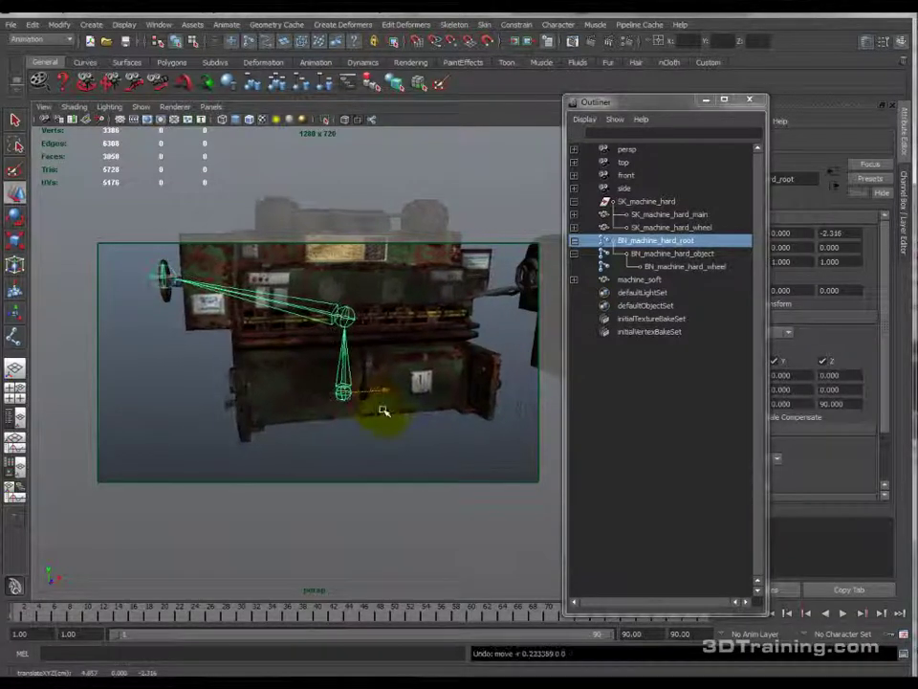
{"action": "left_click", "coordinate": [660, 253]}
{"action": "left_click_drag", "start_coordinate": [369, 315], "coordinate": [344, 316]}
{"action": "key", "text": "ctrl+z"}
{"action": "key", "text": "ctrl+z"}
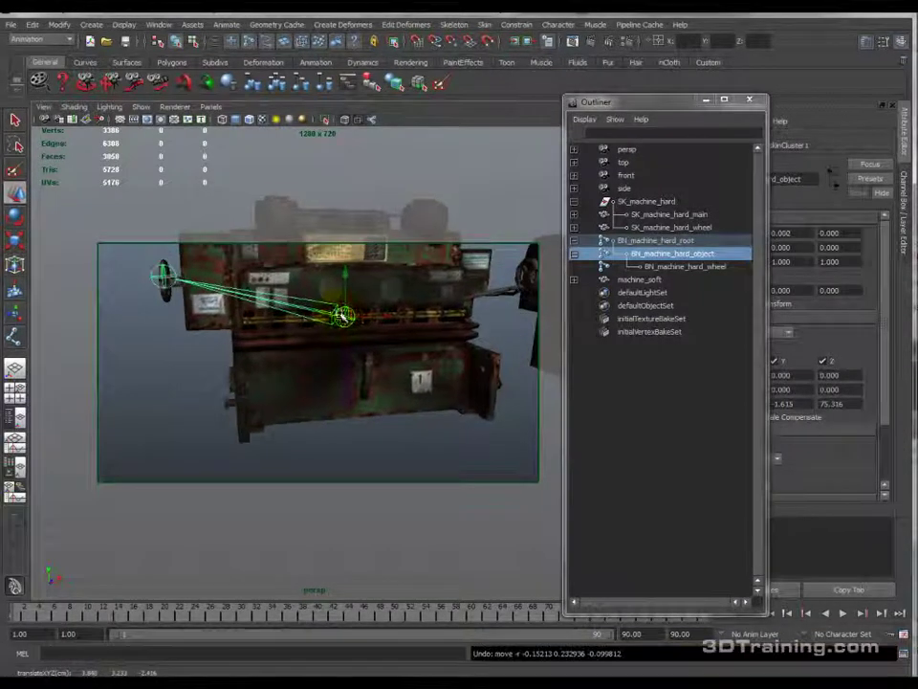
{"action": "left_click", "coordinate": [583, 255]}
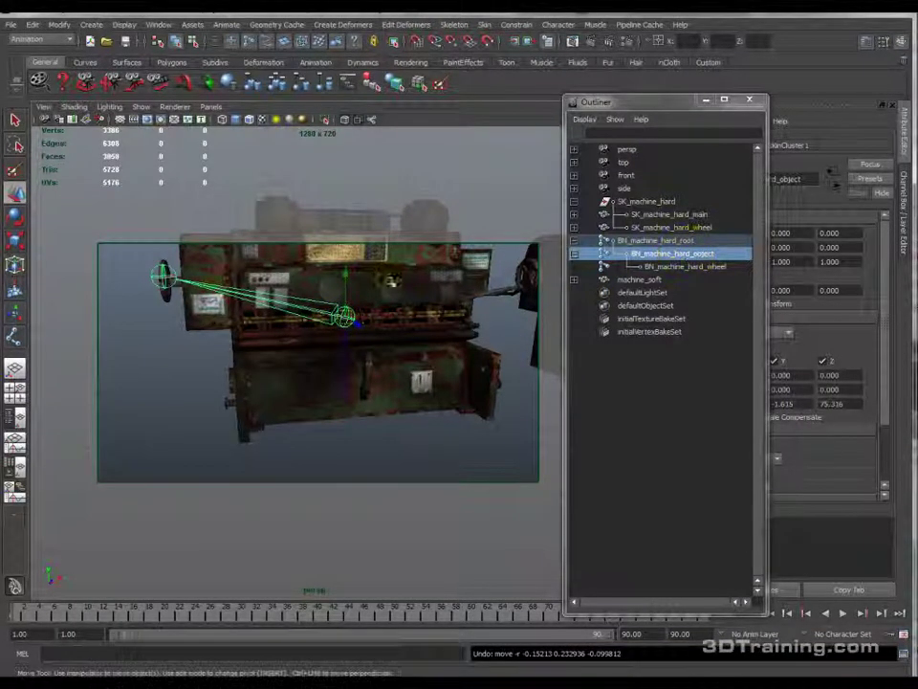
Step: Smooth-bind the SK_machine_hard_wheel mesh to the BN_machine_hard_wheel joint, using the Selected joints option
{"action": "left_click_drag", "start_coordinate": [233, 332], "coordinate": [241, 248], "text": "alt"}
{"action": "left_click", "coordinate": [719, 267]}
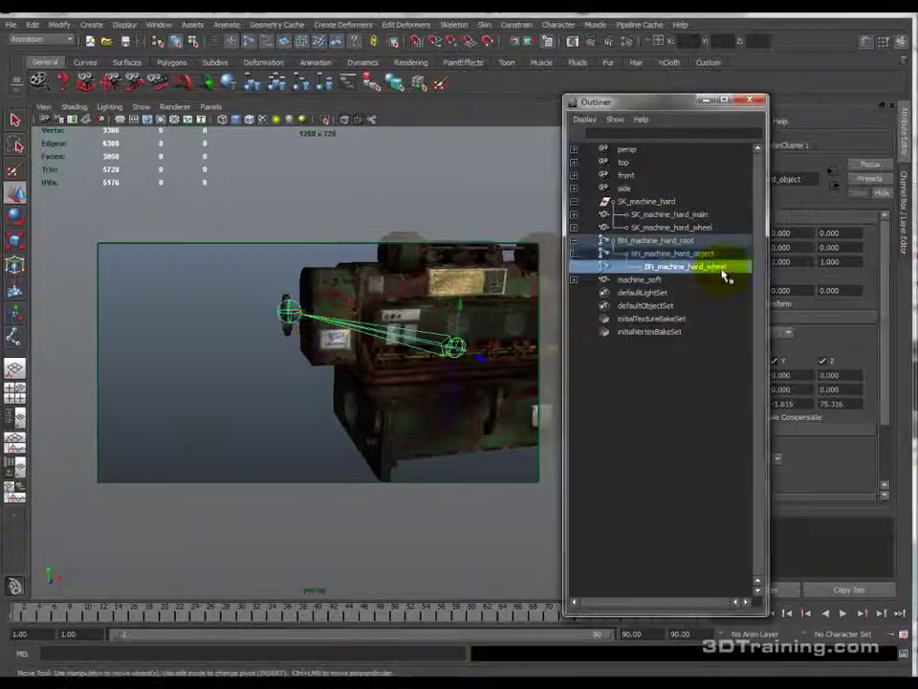
{"action": "key", "text": "f"}
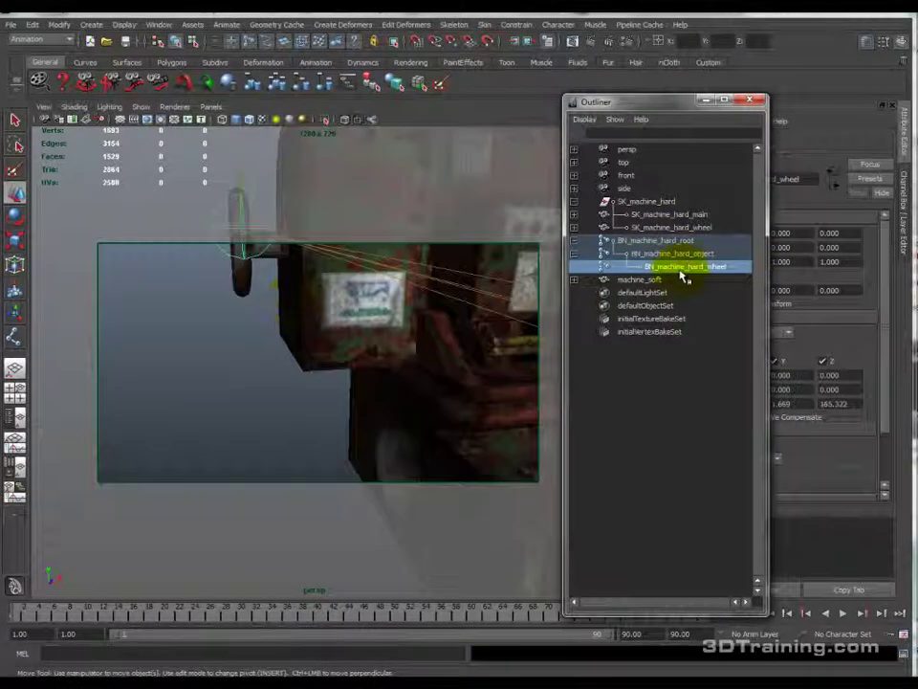
{"action": "left_click", "coordinate": [692, 229], "text": "ctrl"}
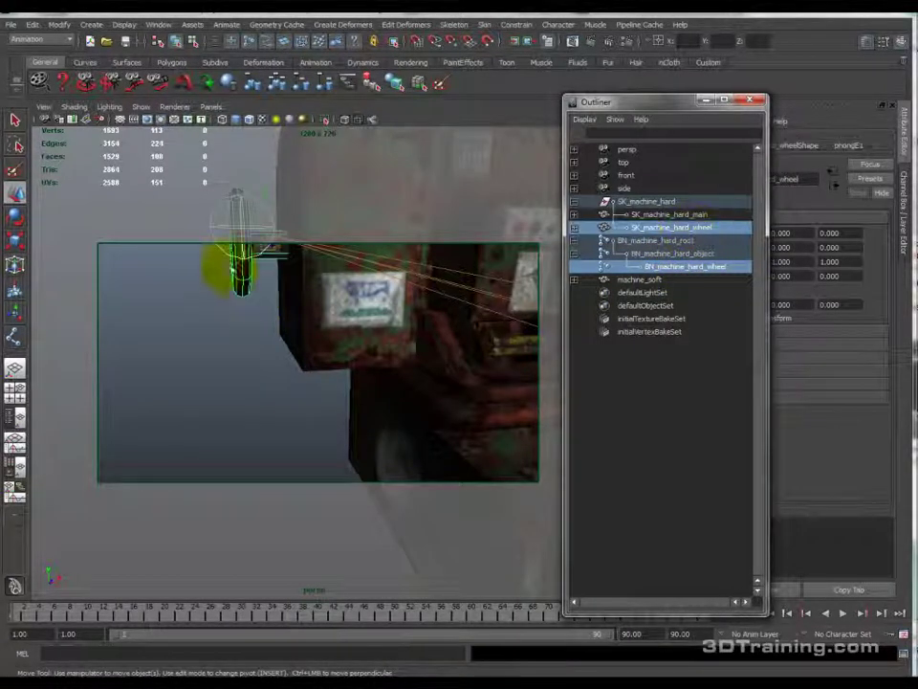
{"action": "key", "text": "f"}
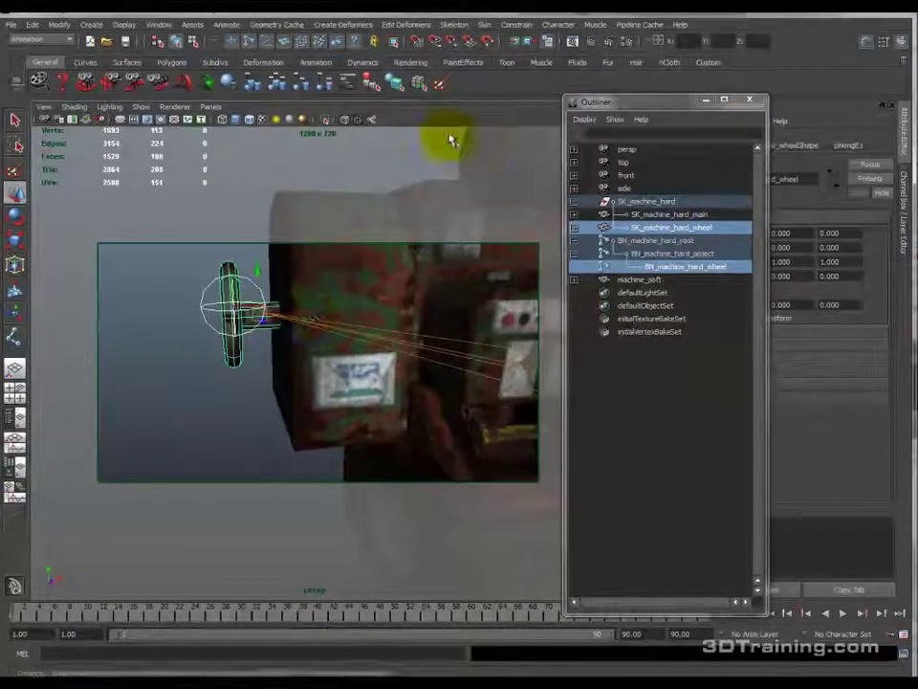
{"action": "left_click", "coordinate": [484, 24]}
{"action": "mouse_move", "coordinate": [522, 45]}
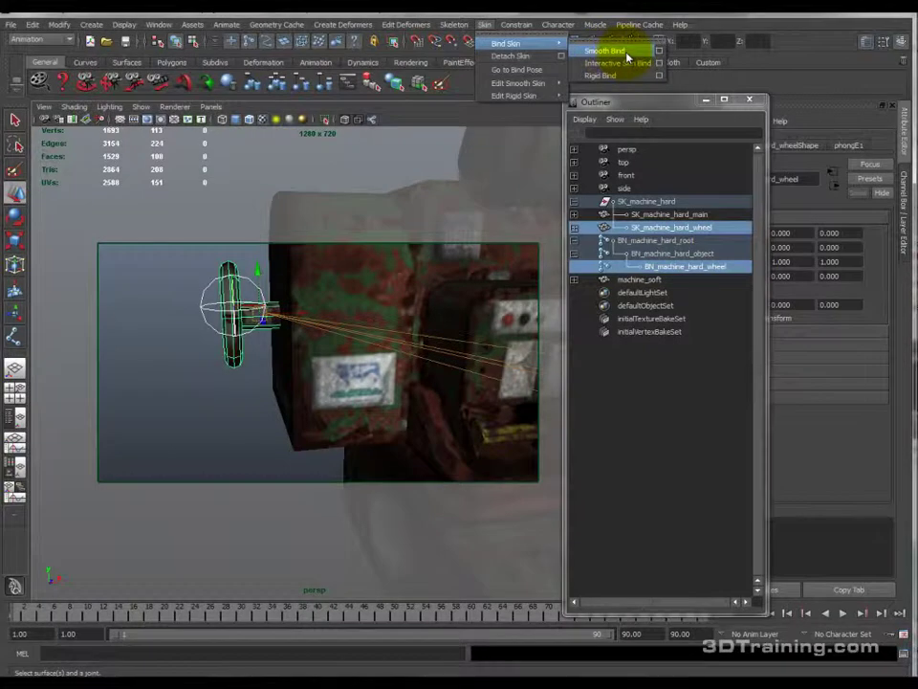
{"action": "left_click", "coordinate": [659, 50]}
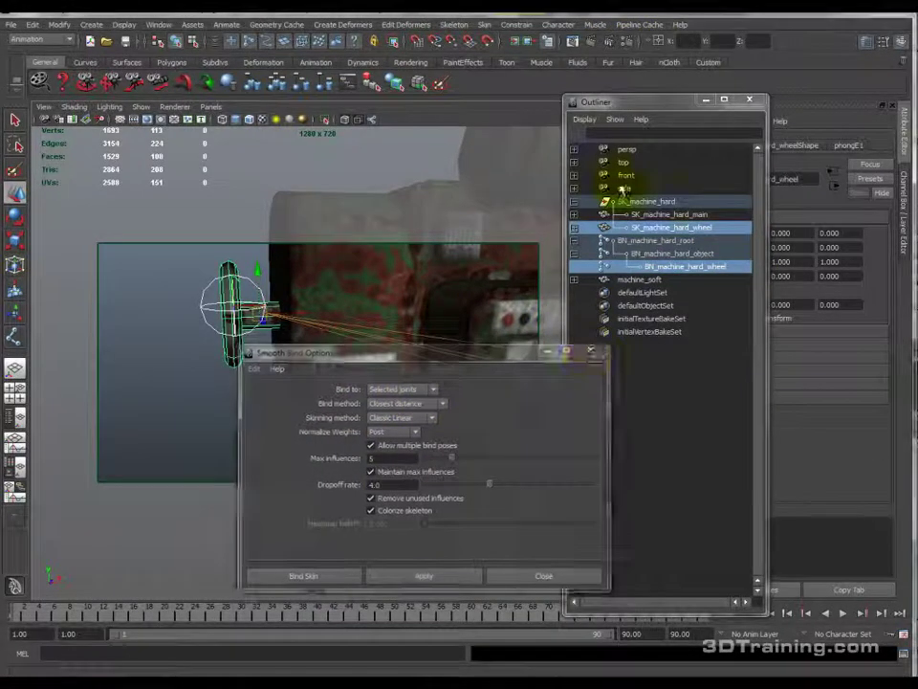
{"action": "left_click", "coordinate": [593, 348]}
{"action": "left_click", "coordinate": [484, 25]}
{"action": "mouse_move", "coordinate": [536, 43]}
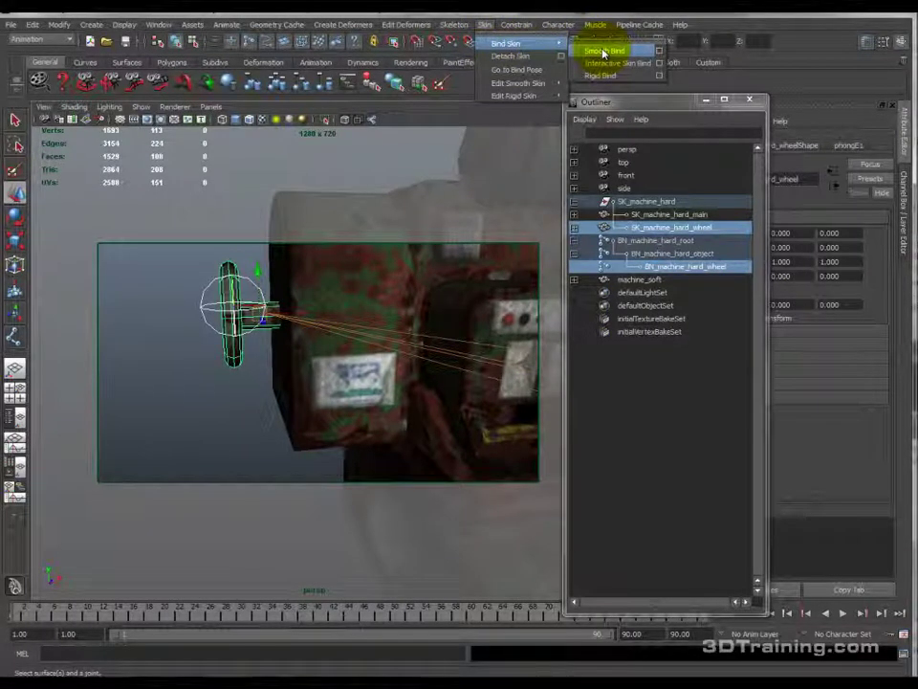
{"action": "left_click", "coordinate": [603, 52]}
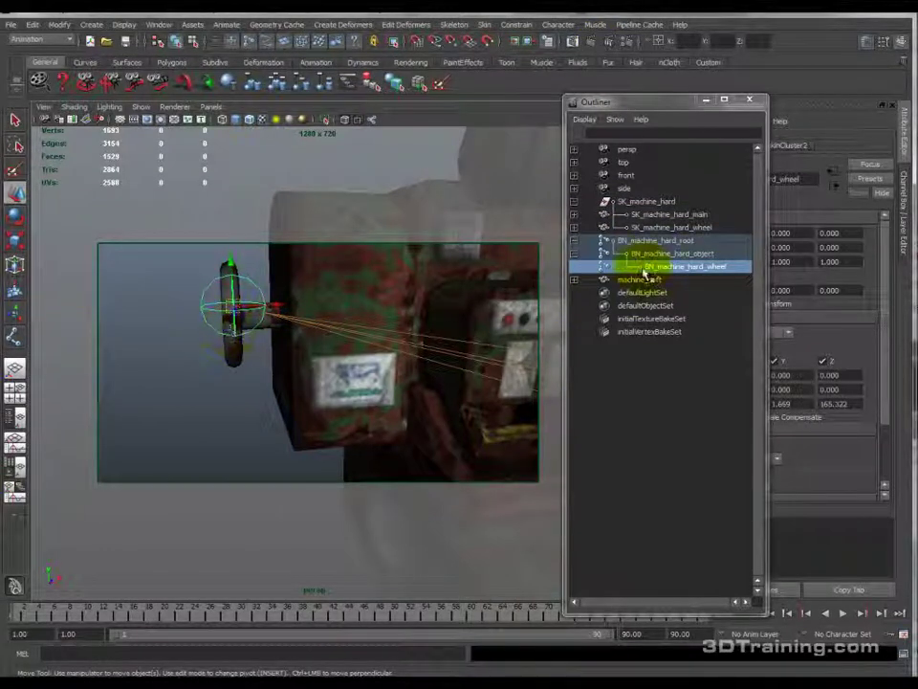
Step: Test the handwheel's binding by moving BN_machine_hard_wheel, and undo the move
{"action": "left_click_drag", "start_coordinate": [353, 331], "coordinate": [232, 334], "text": "alt"}
{"action": "scroll", "coordinate": [248, 329], "scroll_direction": "down", "scroll_amount": 3}
{"action": "key", "text": "ctrl+z"}
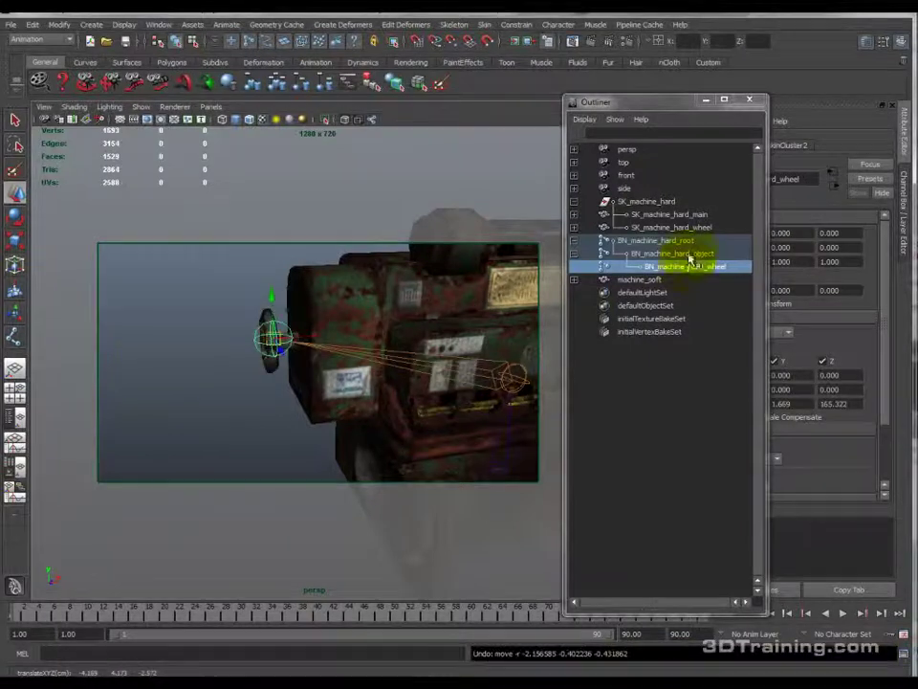
Step: Move BN_machine_hard_object twice to test how the bound body and handwheel follow, undoing each move
{"action": "left_click", "coordinate": [682, 254]}
{"action": "middle_click_drag", "start_coordinate": [507, 378], "coordinate": [412, 344], "text": "alt"}
{"action": "mouse_move", "coordinate": [421, 346]}
{"action": "left_mouse_down"}
{"action": "mouse_move", "coordinate": [429, 348]}
{"action": "mouse_move", "coordinate": [436, 296]}
{"action": "mouse_move", "coordinate": [355, 364]}
{"action": "mouse_move", "coordinate": [432, 318]}
{"action": "mouse_move", "coordinate": [371, 371]}
{"action": "mouse_move", "coordinate": [434, 321]}
{"action": "mouse_move", "coordinate": [390, 373]}
{"action": "mouse_move", "coordinate": [419, 328]}
{"action": "mouse_move", "coordinate": [379, 355]}
{"action": "mouse_move", "coordinate": [405, 355]}
{"action": "left_mouse_up"}
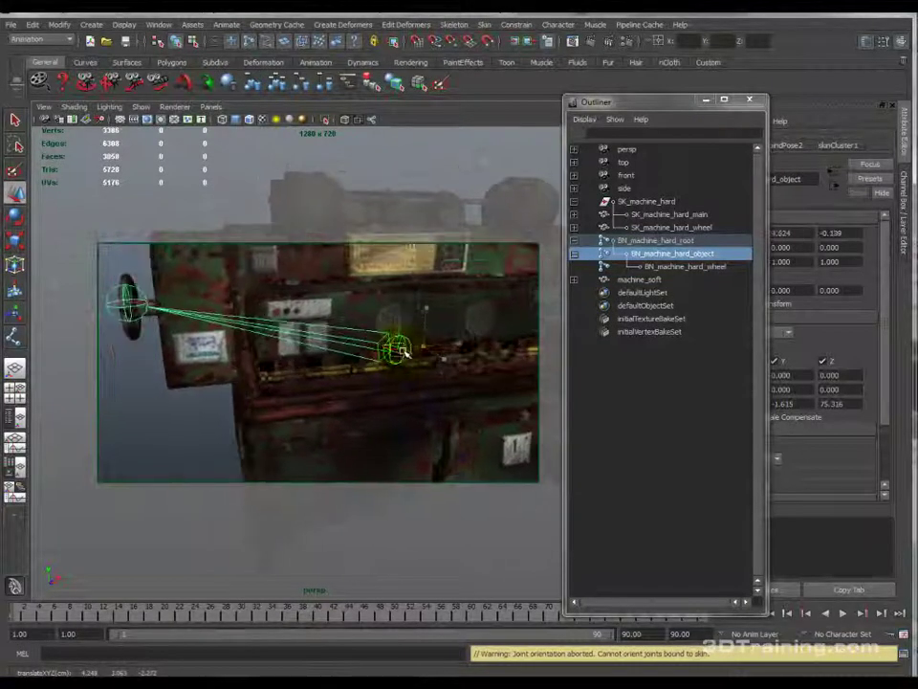
{"action": "key", "text": "ctrl+z"}
{"action": "left_click", "coordinate": [727, 253]}
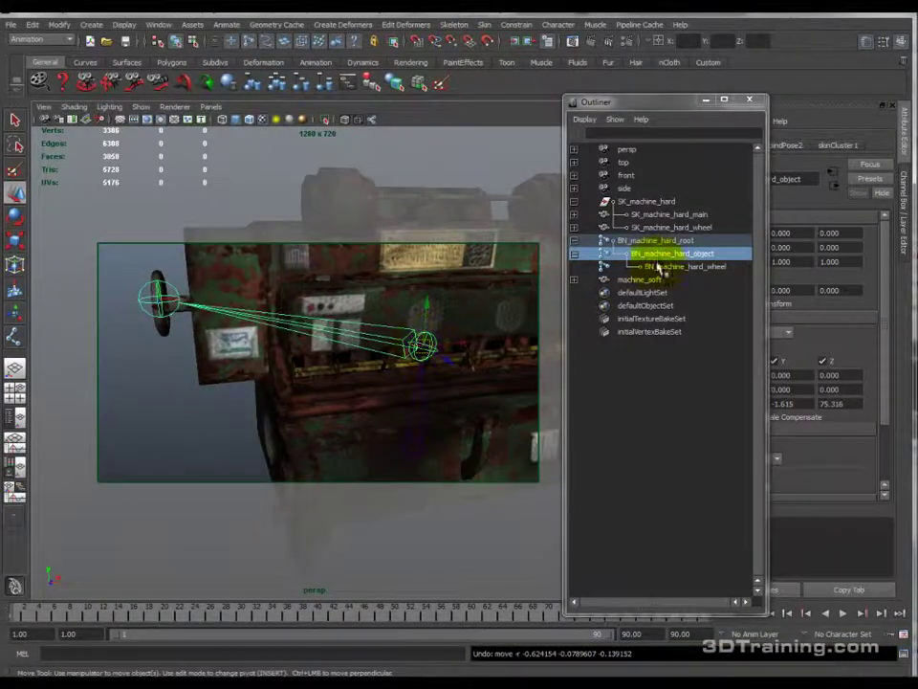
{"action": "left_click_drag", "start_coordinate": [414, 321], "coordinate": [421, 371]}
{"action": "key", "text": "ctrl+z"}
{"action": "left_click", "coordinate": [156, 323]}
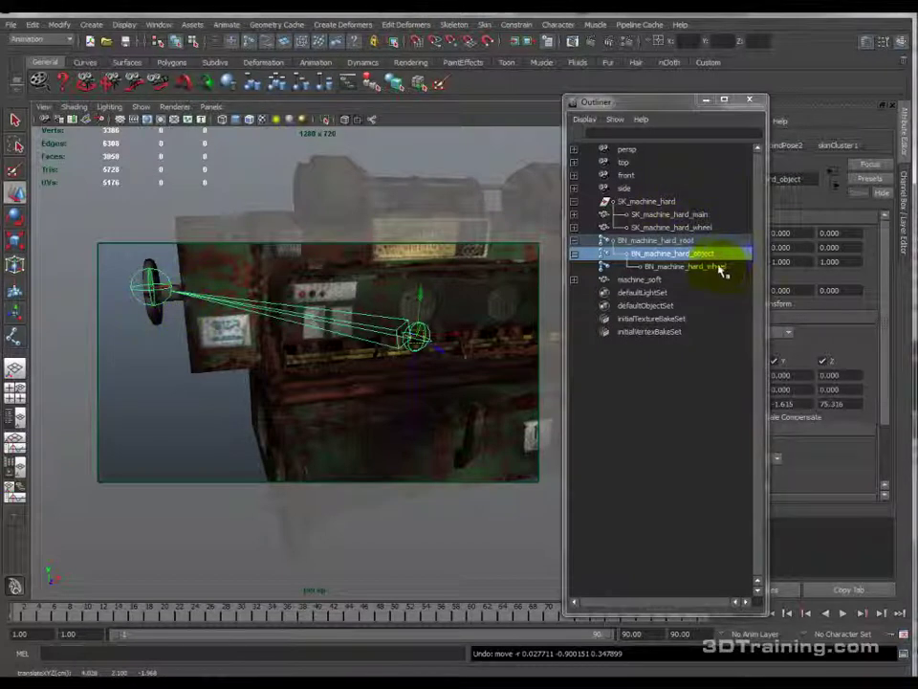
Step: Compare the SK_machine_hard meshes with their matching BN_machine_hard joints by selecting them in turn
{"action": "left_click", "coordinate": [701, 228]}
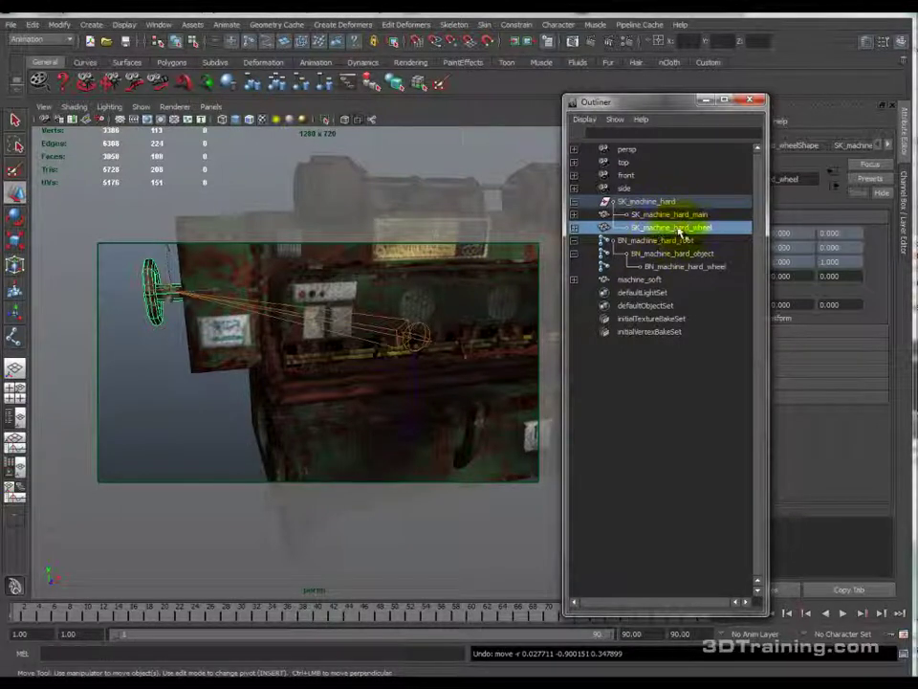
{"action": "left_click", "coordinate": [695, 257]}
{"action": "left_click", "coordinate": [696, 217]}
{"action": "left_click_drag", "start_coordinate": [696, 243], "coordinate": [697, 252]}
{"action": "left_click", "coordinate": [699, 255]}
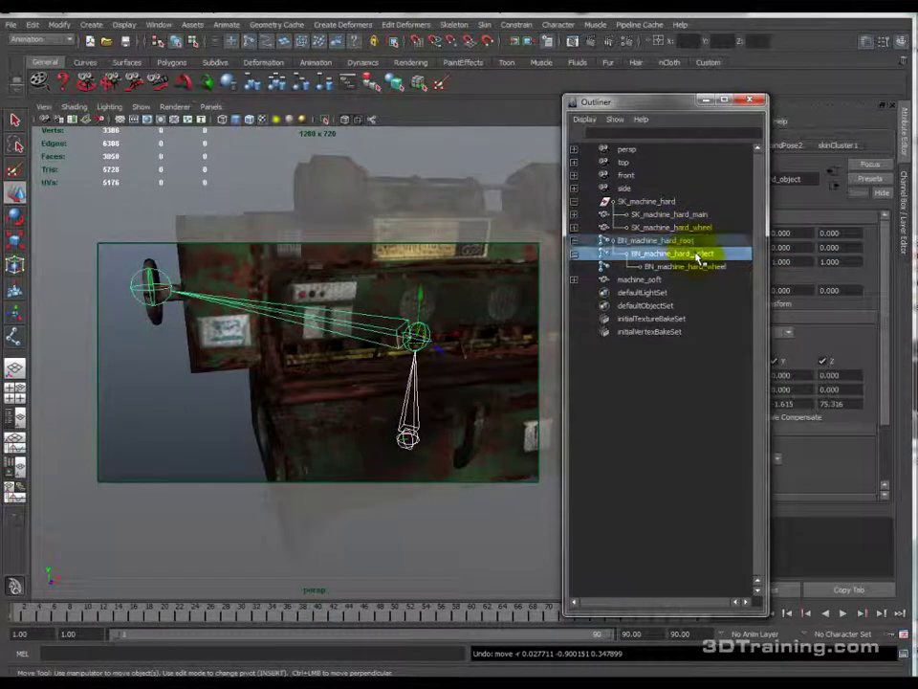
{"action": "left_click", "coordinate": [702, 217]}
Step: Test-move BN_machine_hard_wheel on its own and BN_machine_hard_root with the whole chain, undoing both moves
{"action": "left_click", "coordinate": [703, 266]}
{"action": "left_click_drag", "start_coordinate": [148, 286], "coordinate": [105, 292]}
{"action": "key", "text": "ctrl+z"}
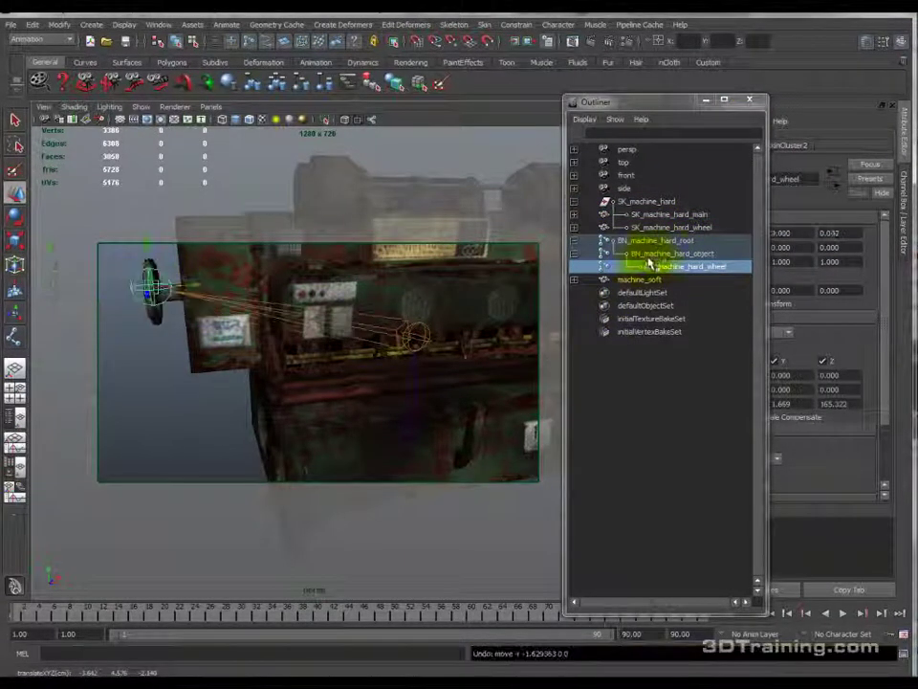
{"action": "left_click", "coordinate": [651, 240]}
{"action": "mouse_move", "coordinate": [413, 441]}
{"action": "left_mouse_down"}
{"action": "mouse_move", "coordinate": [425, 375]}
{"action": "mouse_move", "coordinate": [382, 424]}
{"action": "mouse_move", "coordinate": [346, 396]}
{"action": "mouse_move", "coordinate": [418, 409]}
{"action": "mouse_move", "coordinate": [414, 424]}
{"action": "left_mouse_up"}
{"action": "key", "text": "ctrl+z"}
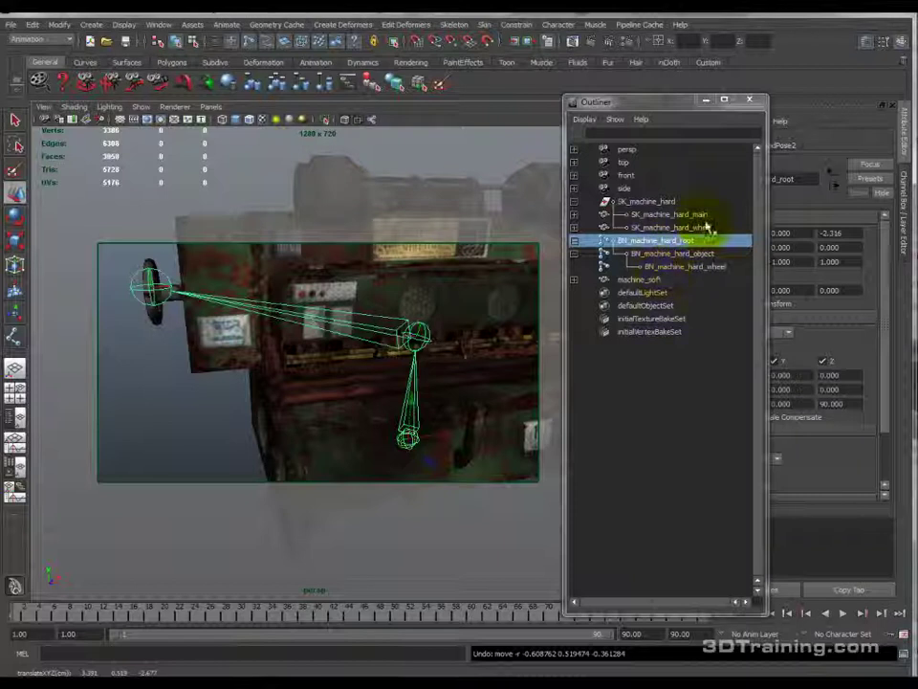
Step: Rotate the BN_machine_hard_wheel joint several times to test how the bound handwheel spins around it, undoing the rotations
{"action": "left_click", "coordinate": [683, 267]}
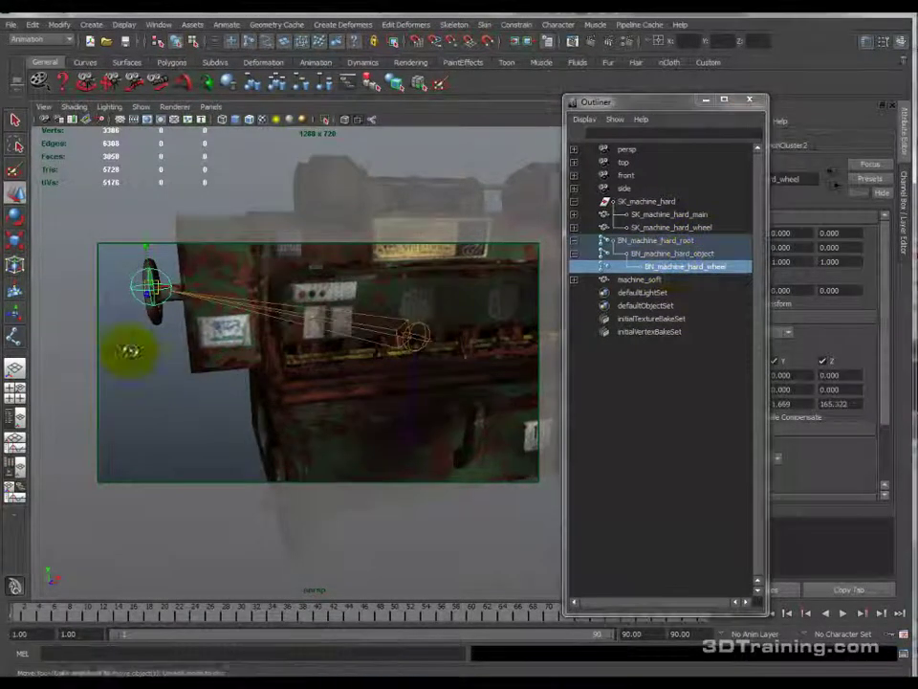
{"action": "left_click_drag", "start_coordinate": [128, 353], "coordinate": [230, 356], "text": "alt"}
{"action": "right_click_drag", "start_coordinate": [231, 355], "coordinate": [303, 348], "text": "alt"}
{"action": "left_click_drag", "start_coordinate": [304, 348], "coordinate": [324, 358], "text": "alt"}
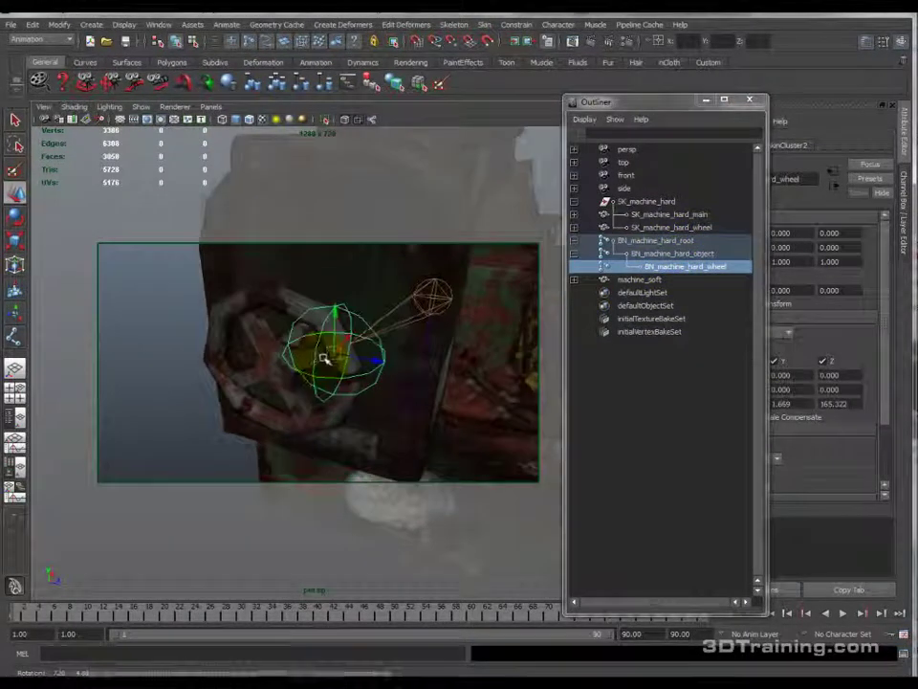
{"action": "key", "text": "e"}
{"action": "left_click_drag", "start_coordinate": [361, 312], "coordinate": [298, 292]}
{"action": "left_click_drag", "start_coordinate": [361, 337], "coordinate": [405, 312]}
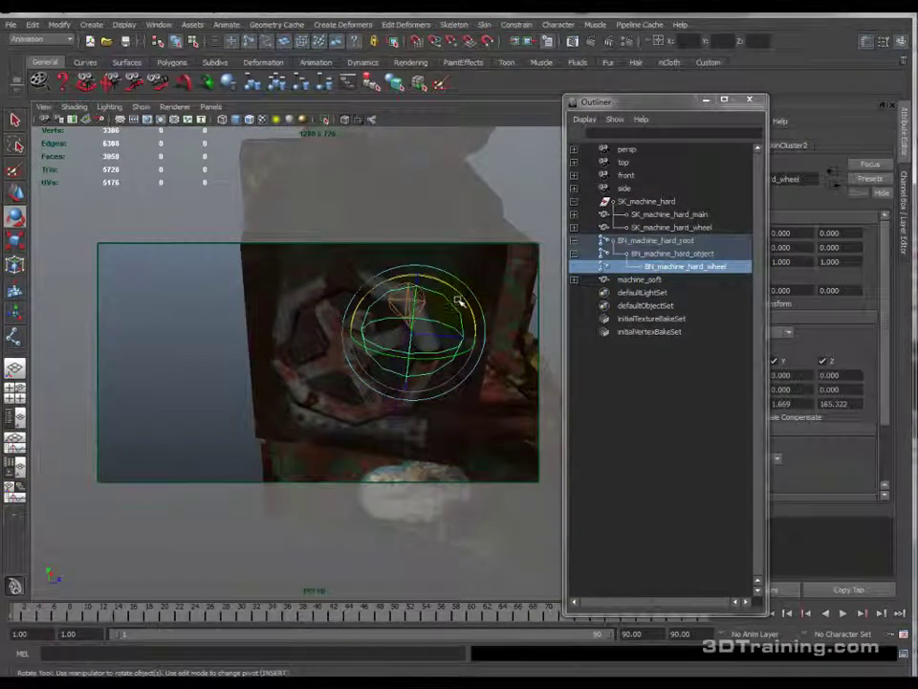
{"action": "left_click_drag", "start_coordinate": [464, 356], "coordinate": [396, 288]}
{"action": "mouse_move", "coordinate": [469, 329]}
{"action": "left_mouse_down"}
{"action": "mouse_move", "coordinate": [371, 375]}
{"action": "mouse_move", "coordinate": [386, 297]}
{"action": "mouse_move", "coordinate": [318, 328]}
{"action": "mouse_move", "coordinate": [476, 328]}
{"action": "mouse_move", "coordinate": [369, 369]}
{"action": "mouse_move", "coordinate": [469, 326]}
{"action": "mouse_move", "coordinate": [440, 396]}
{"action": "mouse_move", "coordinate": [375, 377]}
{"action": "mouse_move", "coordinate": [455, 338]}
{"action": "left_mouse_up"}
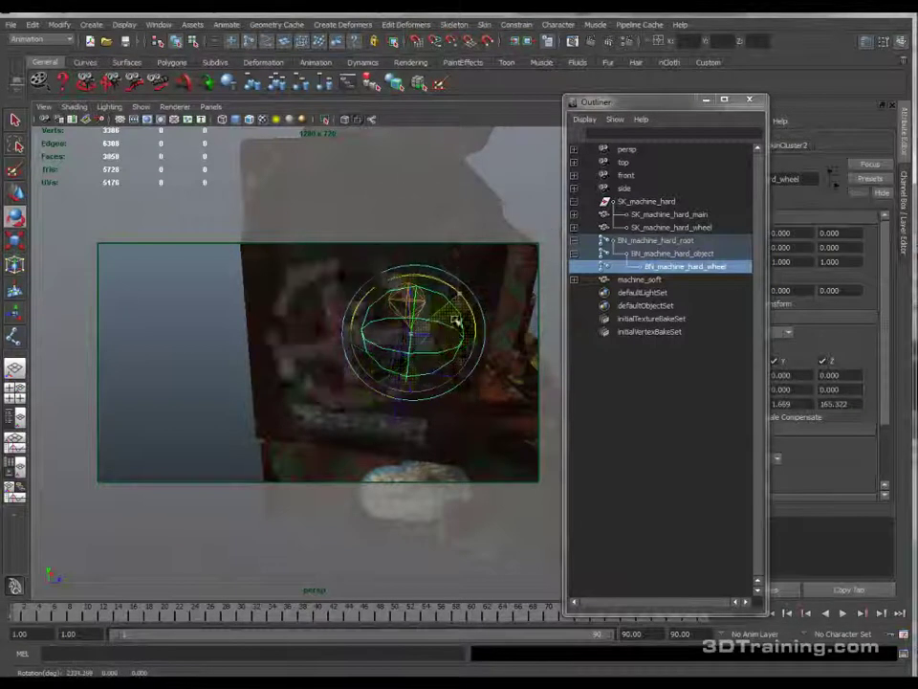
{"action": "left_click_drag", "start_coordinate": [376, 326], "coordinate": [440, 381]}
{"action": "key", "text": "z"}
{"action": "left_click_drag", "start_coordinate": [461, 305], "coordinate": [333, 369], "text": "alt"}
{"action": "left_click_drag", "start_coordinate": [394, 331], "coordinate": [327, 412]}
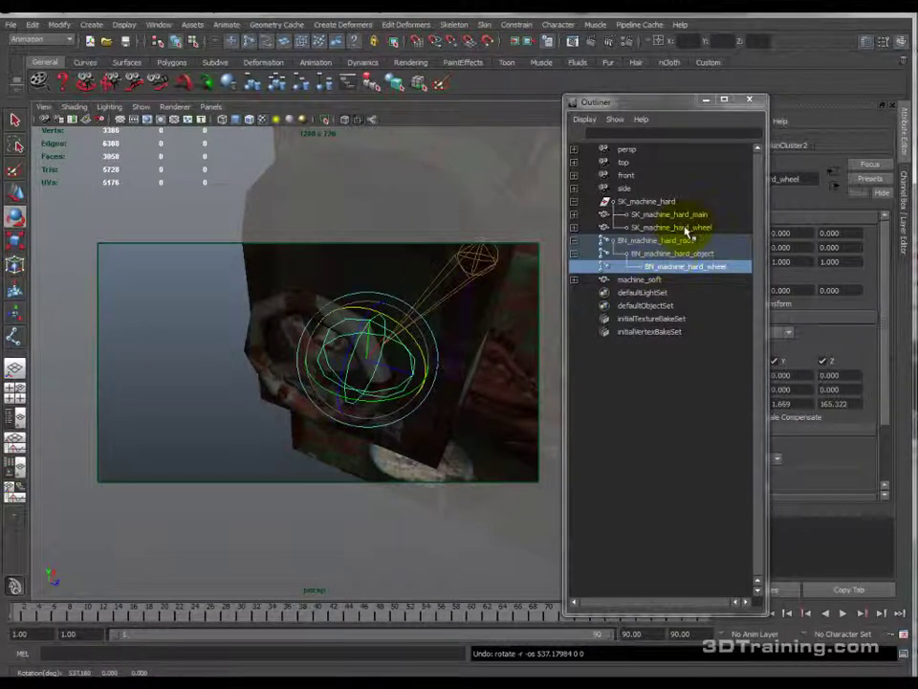
Step: Detach the skin from the SK_machine_hard_wheel mesh
{"action": "left_click", "coordinate": [650, 228]}
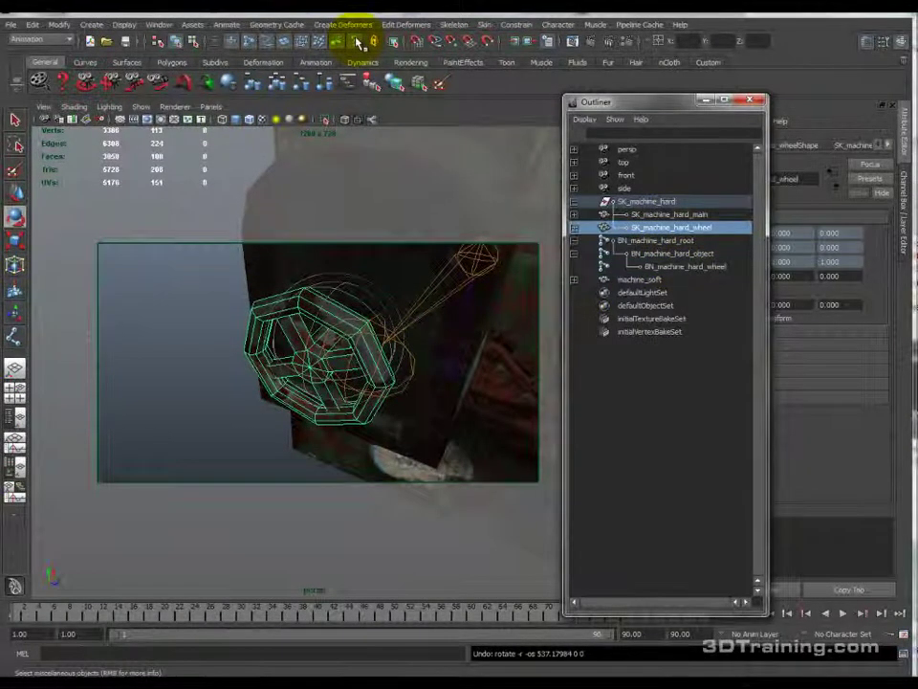
{"action": "left_click", "coordinate": [483, 27]}
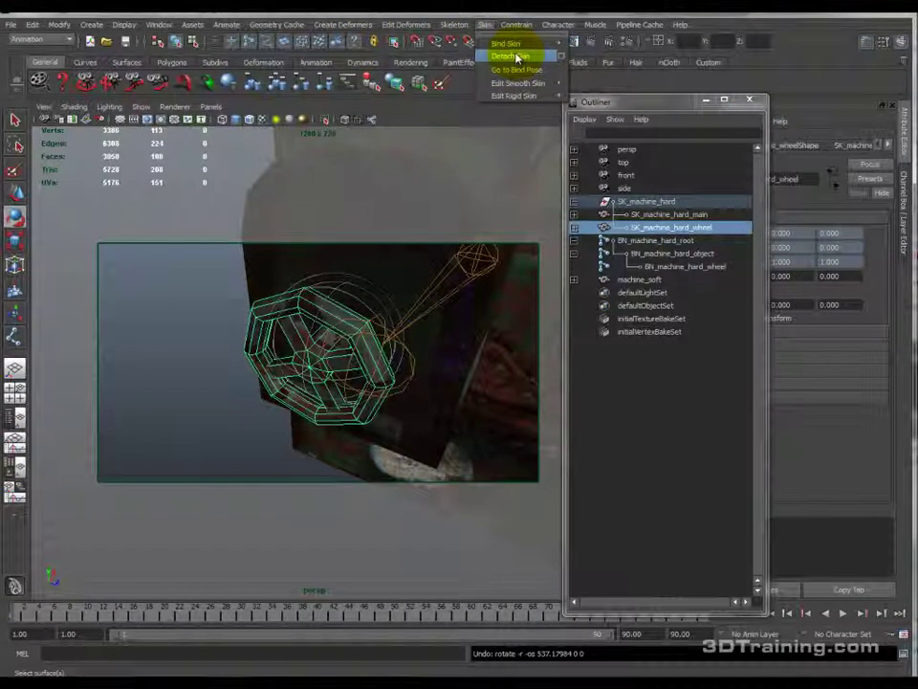
{"action": "left_click", "coordinate": [516, 55]}
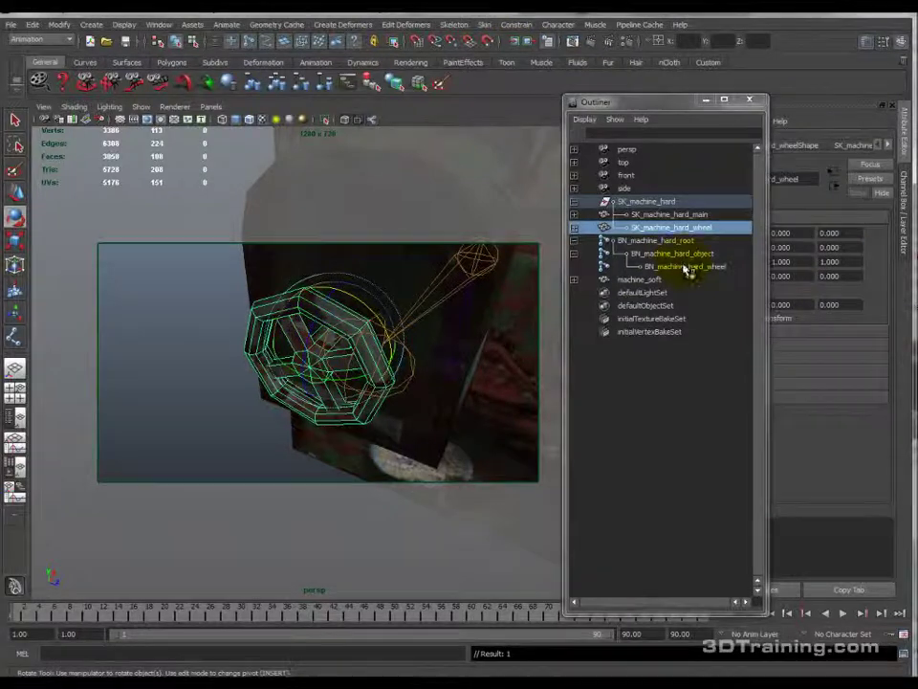
Step: Test-rotate the detached SK_machine_hard_wheel mesh about its own pivot and undo the rotation
{"action": "left_click", "coordinate": [684, 266]}
{"action": "left_click_drag", "start_coordinate": [405, 329], "coordinate": [295, 352]}
{"action": "left_click", "coordinate": [282, 359]}
{"action": "left_click_drag", "start_coordinate": [342, 323], "coordinate": [233, 390], "text": "alt"}
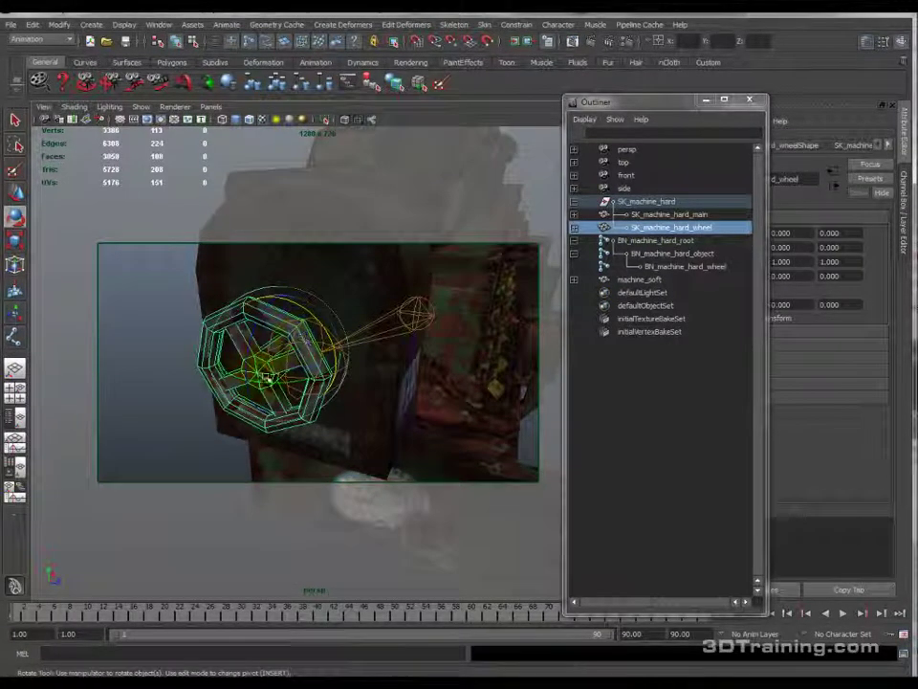
{"action": "left_click_drag", "start_coordinate": [294, 304], "coordinate": [325, 438]}
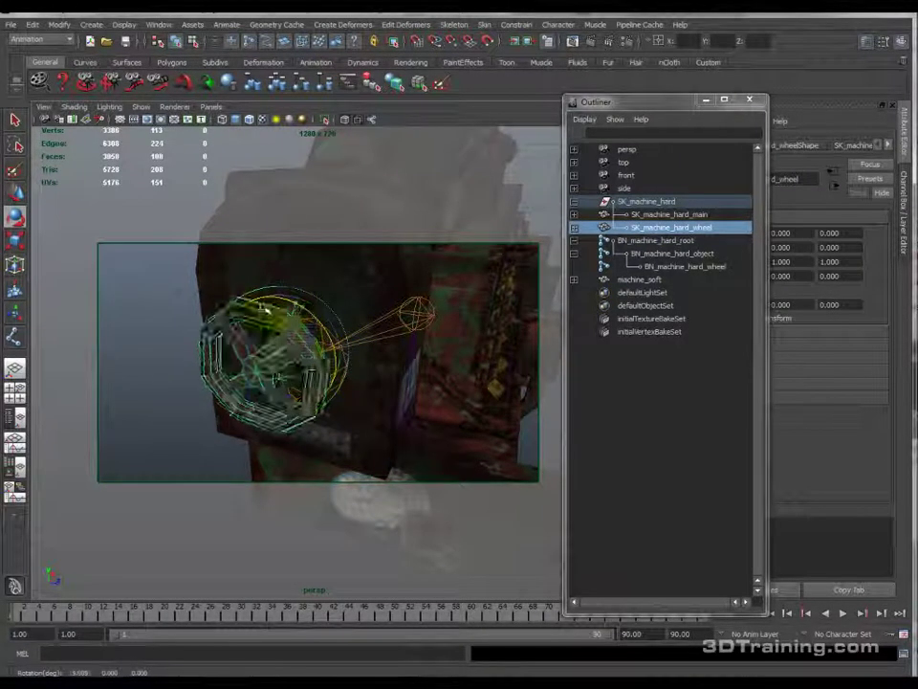
{"action": "left_click_drag", "start_coordinate": [251, 314], "coordinate": [300, 353]}
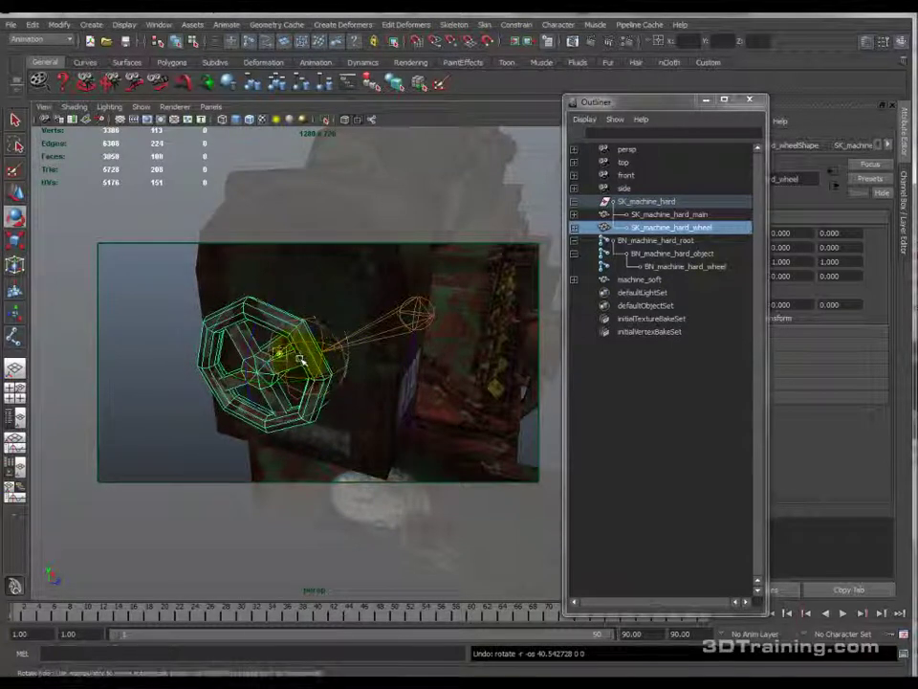
Step: Move the handwheel mesh's pivot off to the outer side of the wheel, test-rotate the mesh around it, and undo the rotation
{"action": "key", "text": "w"}
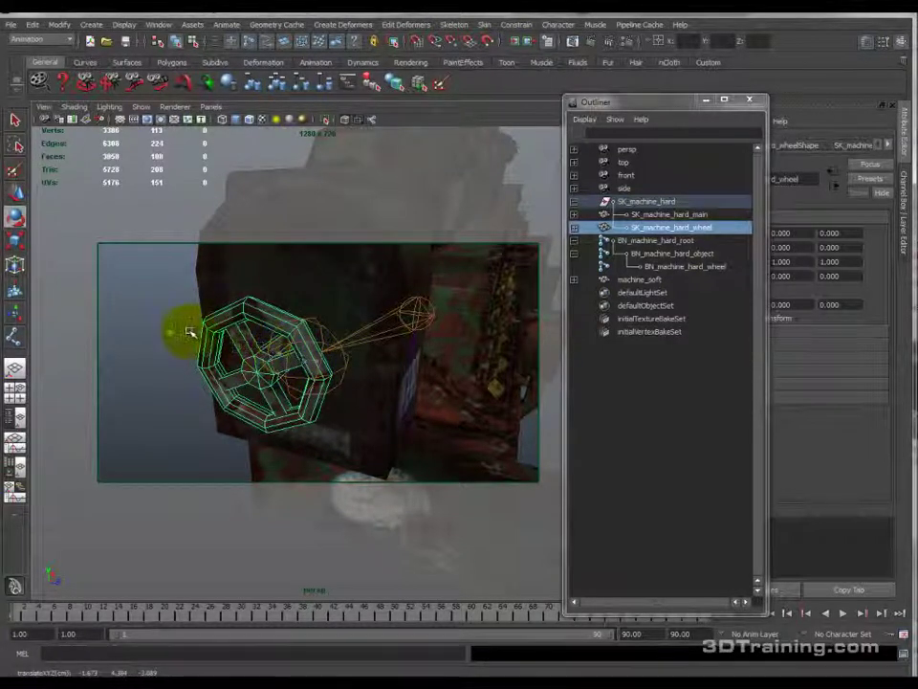
{"action": "key", "text": "e"}
{"action": "left_click_drag", "start_coordinate": [196, 330], "coordinate": [191, 377]}
{"action": "left_click_drag", "start_coordinate": [191, 294], "coordinate": [192, 406]}
{"action": "key", "text": "ctrl+z"}
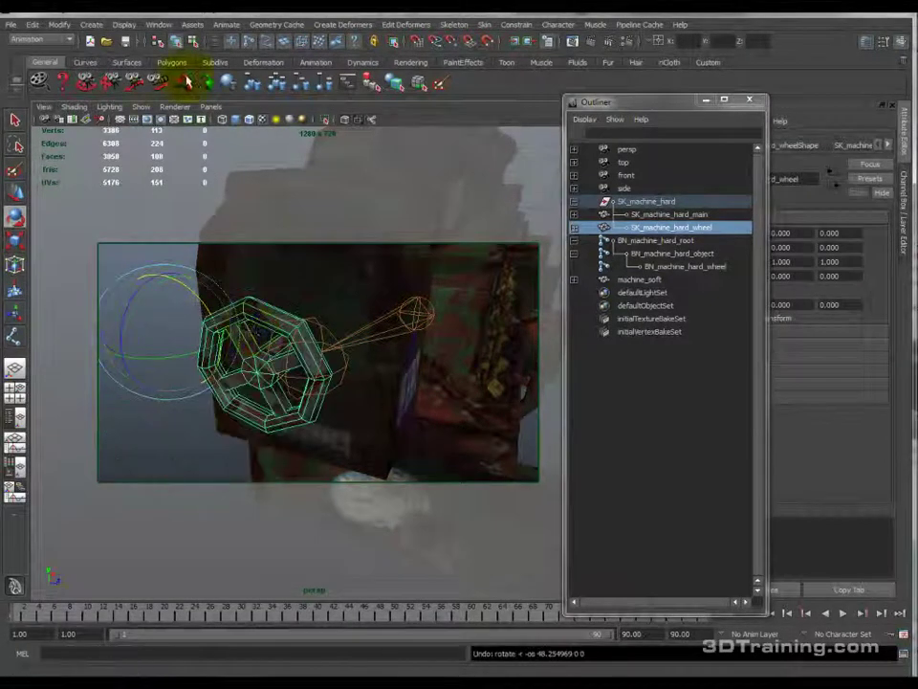
Step: Center the pivot of the SK_machine_hard_wheel mesh
{"action": "left_click", "coordinate": [58, 24]}
{"action": "left_click", "coordinate": [76, 147]}
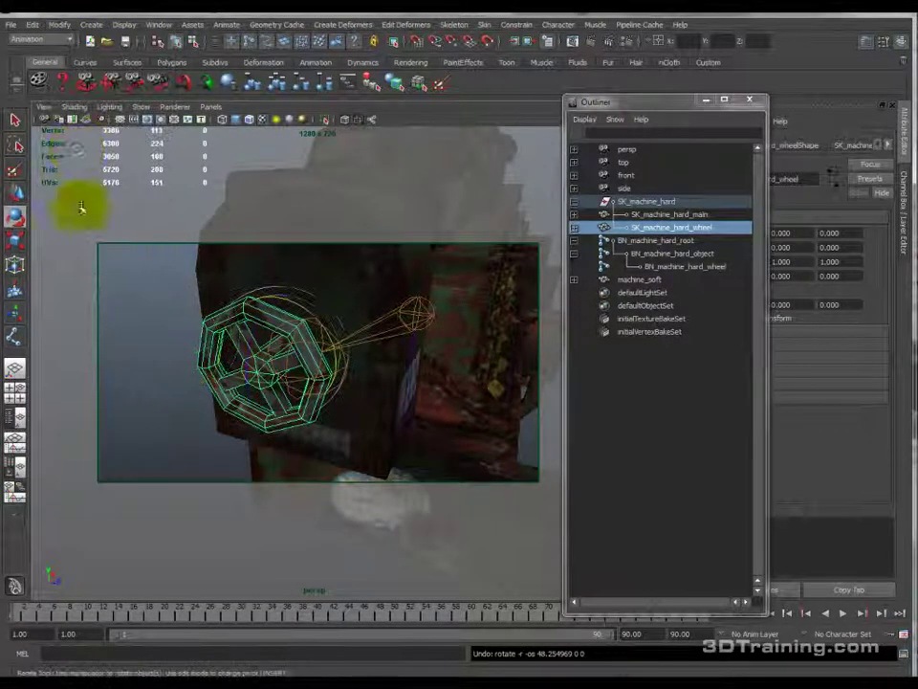
{"action": "mouse_move", "coordinate": [269, 328]}
{"action": "left_mouse_down"}
{"action": "mouse_move", "coordinate": [232, 334]}
{"action": "mouse_move", "coordinate": [221, 359]}
{"action": "mouse_move", "coordinate": [253, 343]}
{"action": "mouse_move", "coordinate": [276, 309]}
{"action": "mouse_move", "coordinate": [265, 333]}
{"action": "left_mouse_up"}
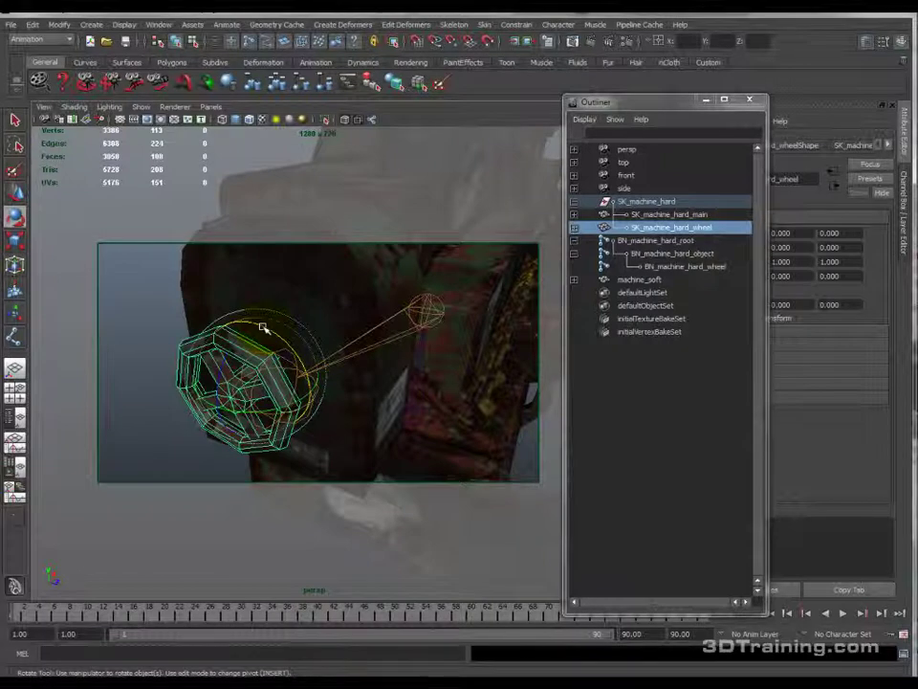
{"action": "left_click_drag", "start_coordinate": [263, 361], "coordinate": [227, 222], "text": "alt"}
{"action": "left_click_drag", "start_coordinate": [352, 262], "coordinate": [341, 407], "text": "alt"}
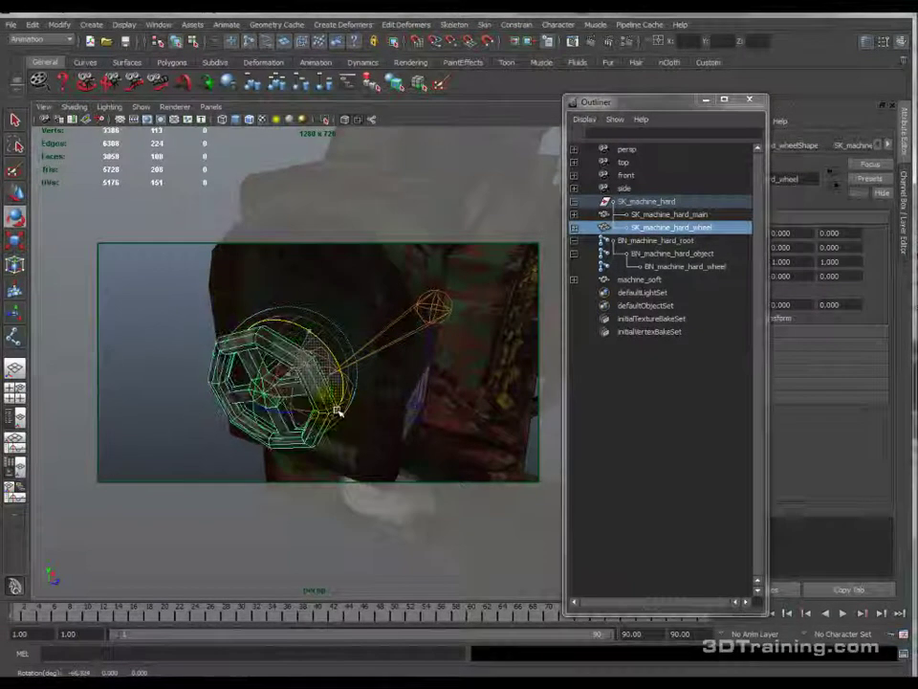
Step: Spin the handwheel mesh back and forth around its centered pivot to test the rotation, and undo it
{"action": "left_click_drag", "start_coordinate": [179, 363], "coordinate": [308, 480]}
{"action": "left_click_drag", "start_coordinate": [315, 355], "coordinate": [334, 409]}
{"action": "left_click_drag", "start_coordinate": [281, 440], "coordinate": [219, 374]}
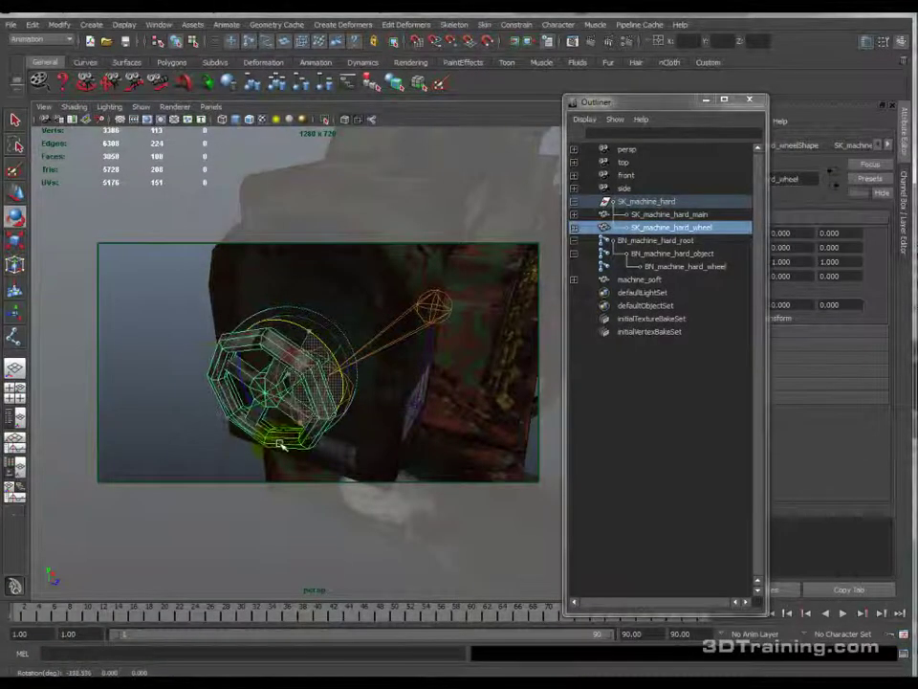
{"action": "mouse_move", "coordinate": [346, 403]}
{"action": "middle_mouse_down", "text": "alt"}
{"action": "mouse_move", "coordinate": [353, 321]}
{"action": "mouse_move", "coordinate": [340, 411]}
{"action": "middle_mouse_up", "text": "alt"}
{"action": "scroll", "coordinate": [352, 321], "scroll_direction": "up", "scroll_amount": 4}
{"action": "scroll", "coordinate": [269, 365], "scroll_direction": "down", "scroll_amount": 4}
{"action": "left_click_drag", "start_coordinate": [324, 320], "coordinate": [332, 378]}
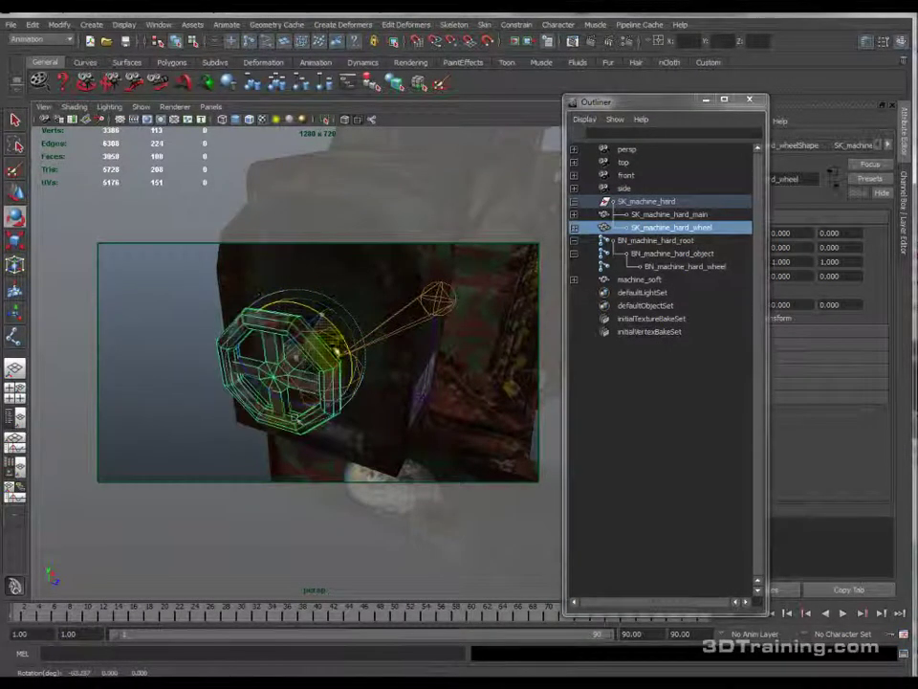
{"action": "left_click_drag", "start_coordinate": [316, 396], "coordinate": [257, 380]}
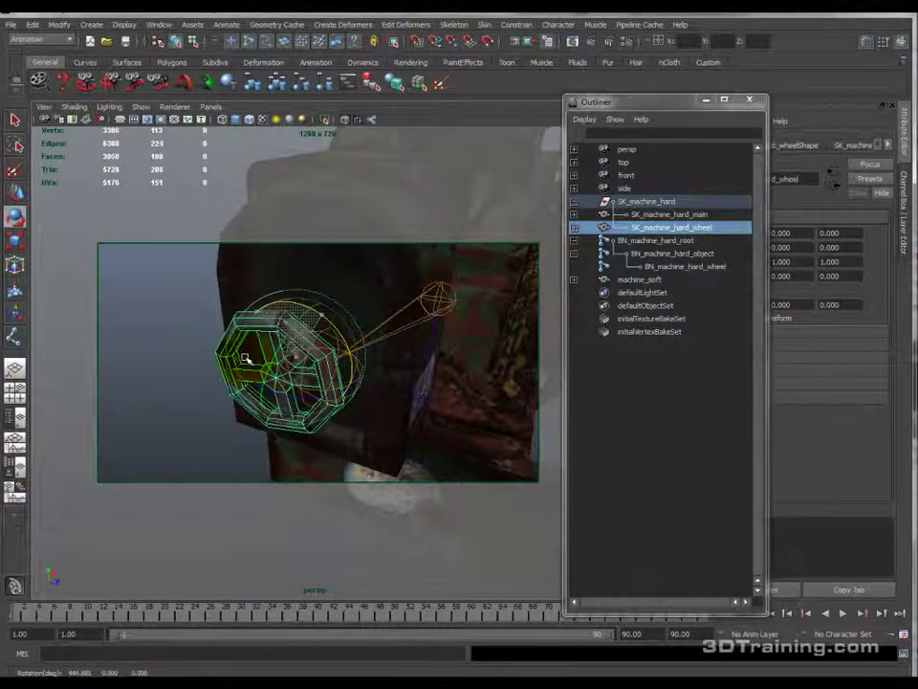
{"action": "left_click_drag", "start_coordinate": [339, 347], "coordinate": [287, 360]}
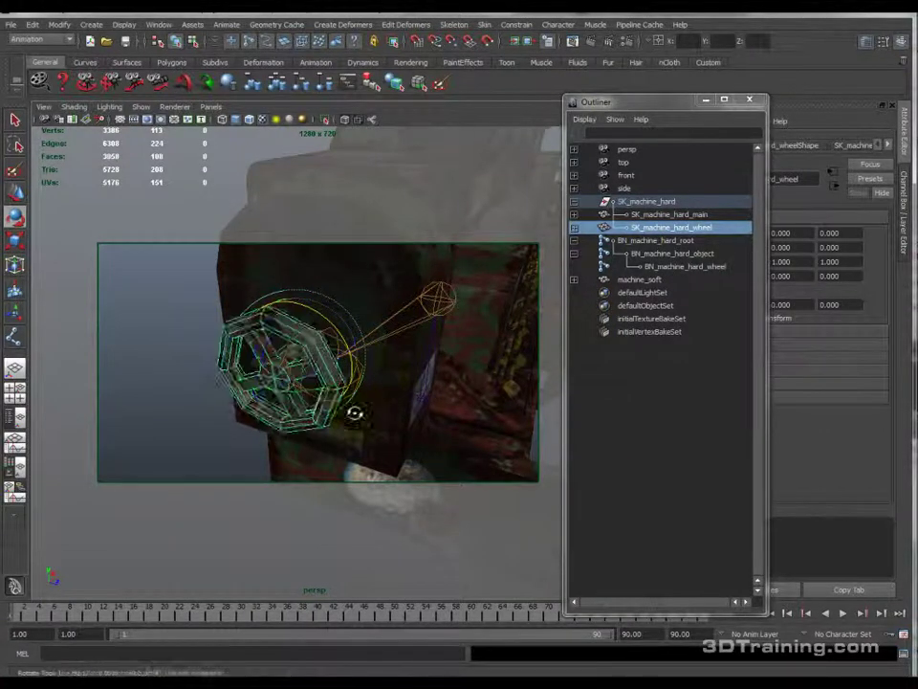
{"action": "left_click_drag", "start_coordinate": [354, 413], "coordinate": [321, 411], "text": "alt"}
{"action": "left_click_drag", "start_coordinate": [300, 350], "coordinate": [321, 369]}
{"action": "key", "text": "ctrl+z"}
Step: Frame the BN_machine_hard_wheel joint in the top view and turn on wireframe on shaded
{"action": "left_click", "coordinate": [683, 267]}
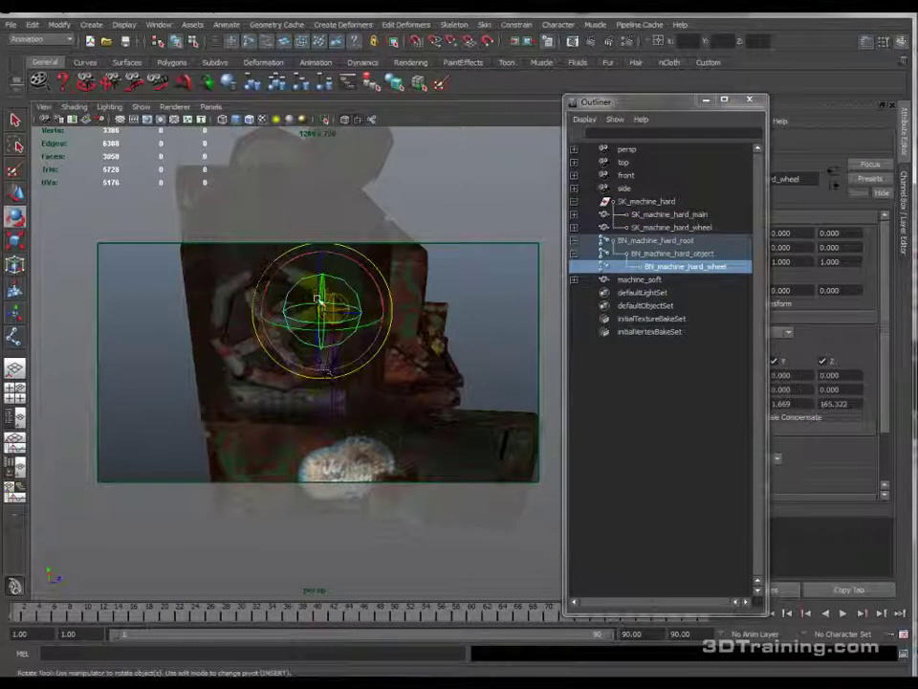
{"action": "key", "text": "space"}
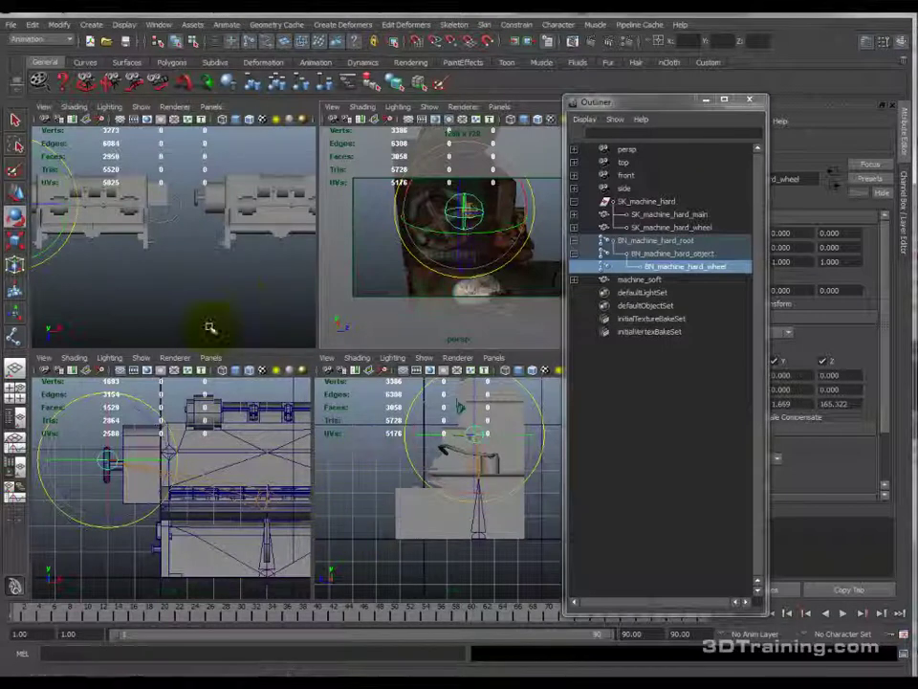
{"action": "right_click_drag", "start_coordinate": [175, 293], "coordinate": [224, 289], "text": "alt"}
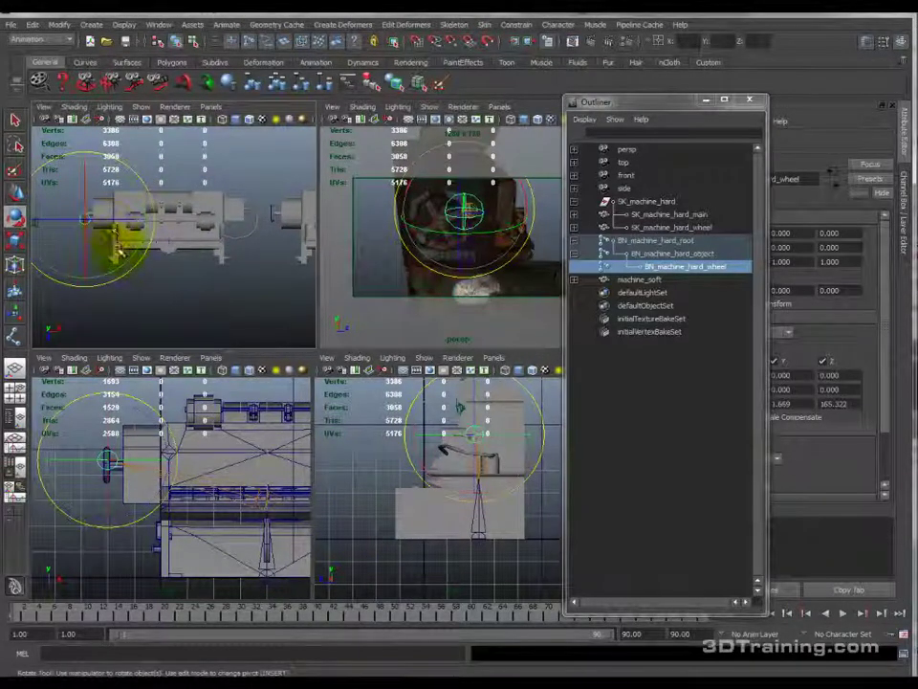
{"action": "key", "text": "space"}
{"action": "key", "text": "f"}
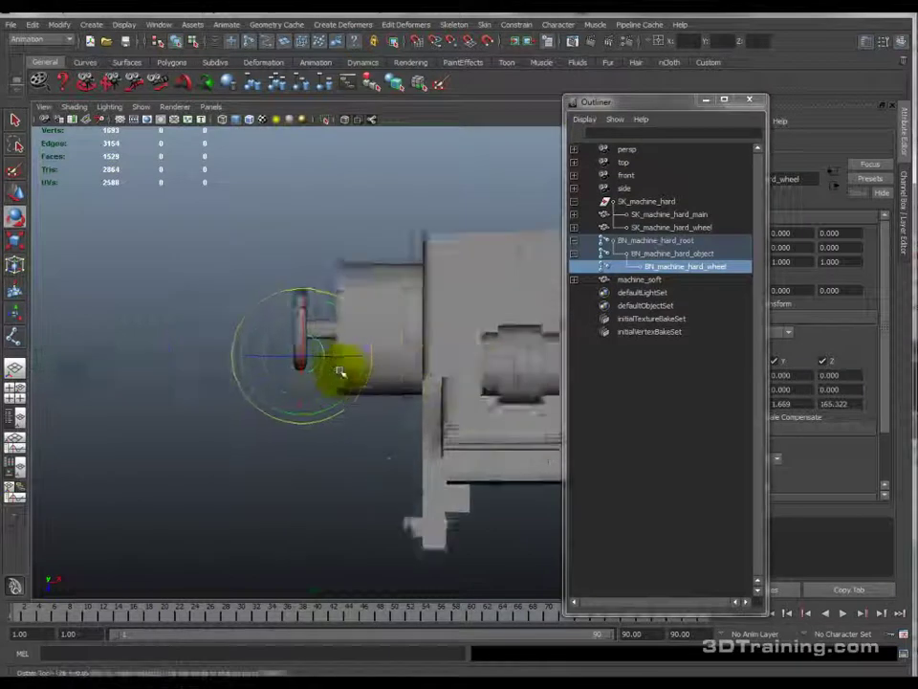
{"action": "key", "text": "w"}
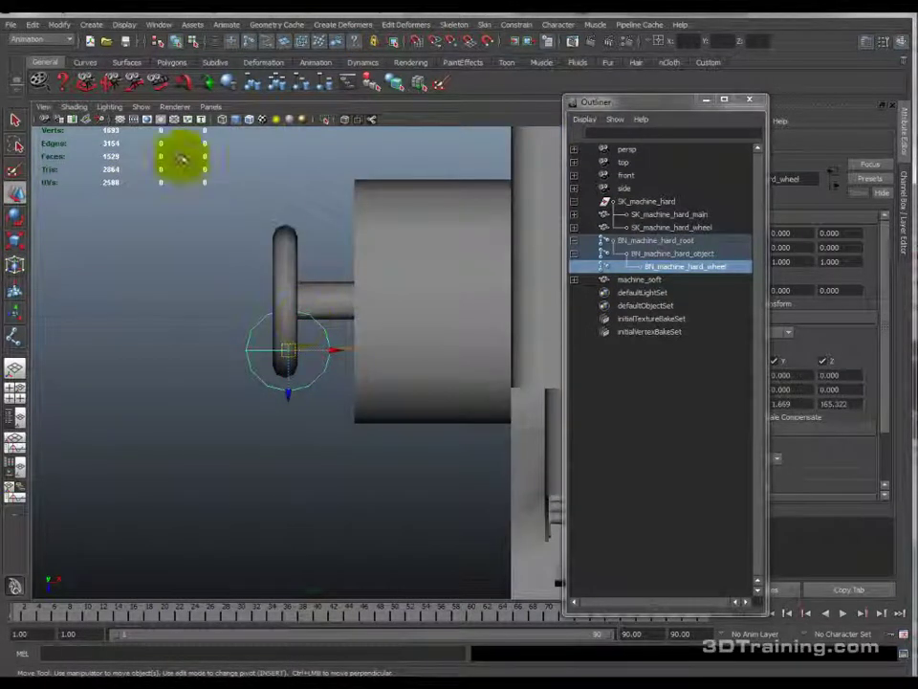
{"action": "left_click", "coordinate": [249, 120]}
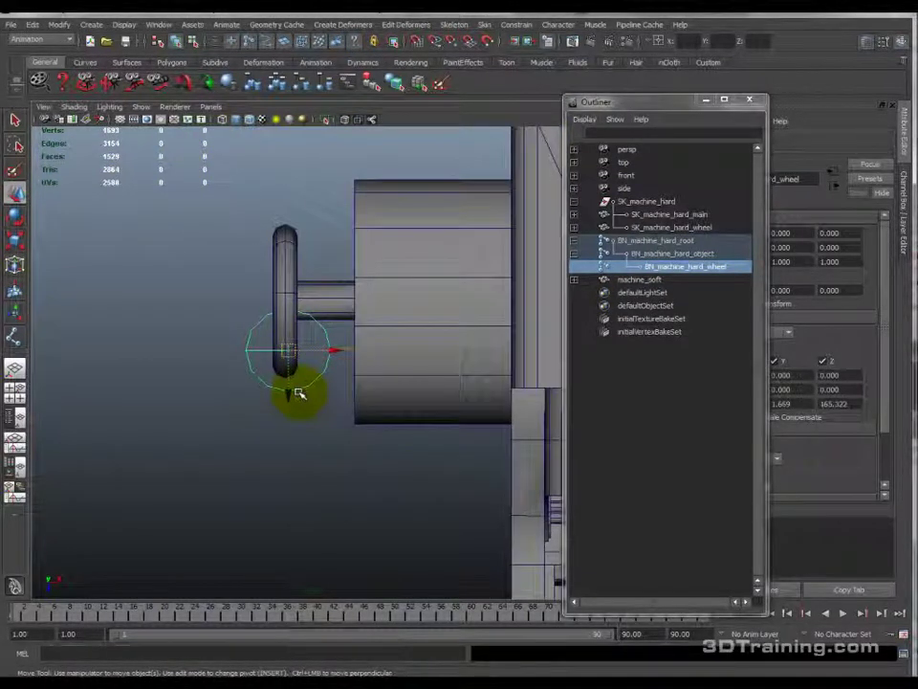
Step: Try to move the BN_machine_hard_wheel joint onto the handwheel's center along the depth axis, and undo the moves
{"action": "mouse_move", "coordinate": [285, 369]}
{"action": "left_mouse_down"}
{"action": "mouse_move", "coordinate": [286, 381]}
{"action": "mouse_move", "coordinate": [289, 360]}
{"action": "left_mouse_up"}
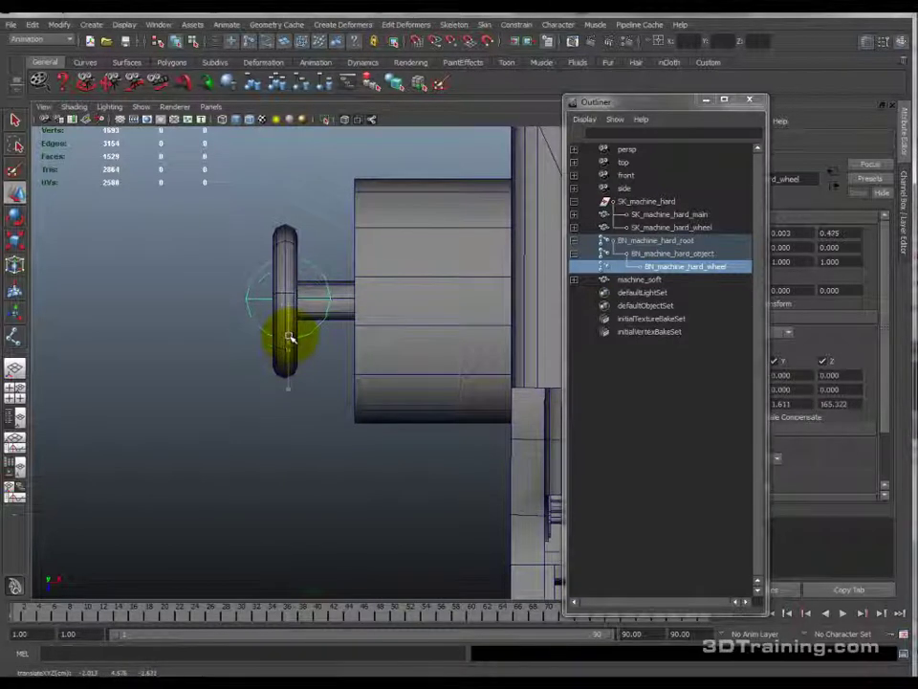
{"action": "left_click_drag", "start_coordinate": [289, 337], "coordinate": [280, 302]}
{"action": "scroll", "coordinate": [402, 311], "scroll_direction": "down", "scroll_amount": 5}
{"action": "middle_click_drag", "start_coordinate": [425, 352], "coordinate": [405, 349], "text": "alt"}
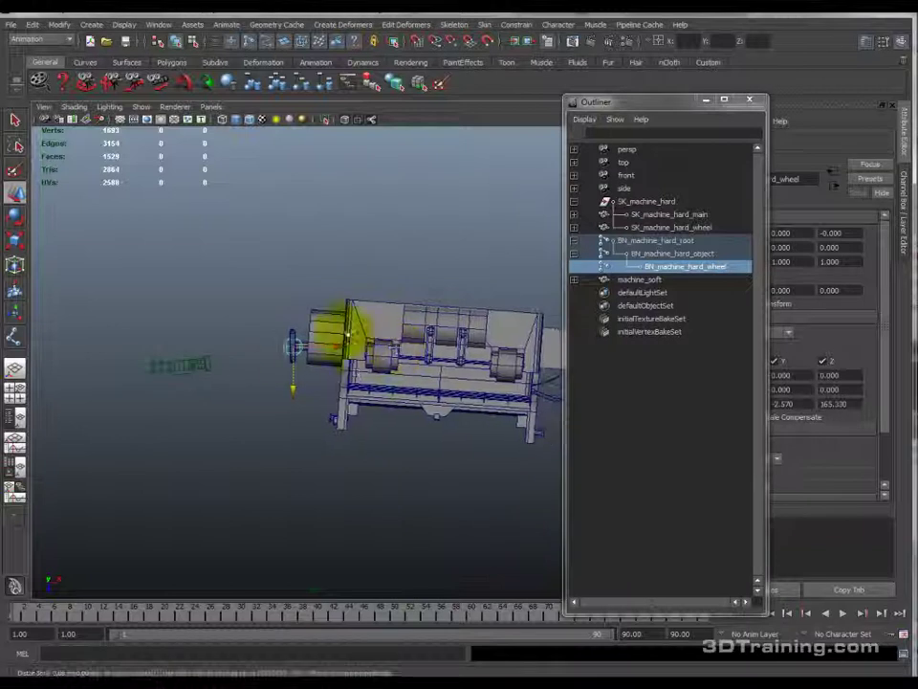
{"action": "key", "text": "ctrl+z"}
{"action": "key", "text": "ctrl+z"}
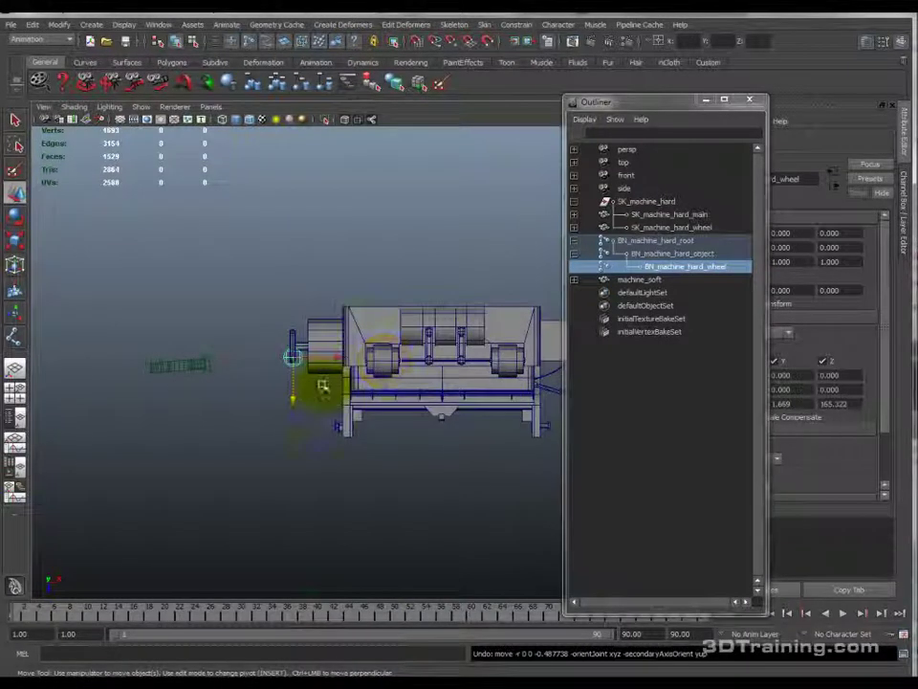
Step: Test-move BN_machine_hard_wheel back and forth to see how the still-bound machine body reacts, undoing each move
{"action": "mouse_move", "coordinate": [293, 399]}
{"action": "left_mouse_down"}
{"action": "mouse_move", "coordinate": [293, 384]}
{"action": "mouse_move", "coordinate": [290, 427]}
{"action": "mouse_move", "coordinate": [291, 388]}
{"action": "left_mouse_up"}
{"action": "key", "text": "ctrl+z"}
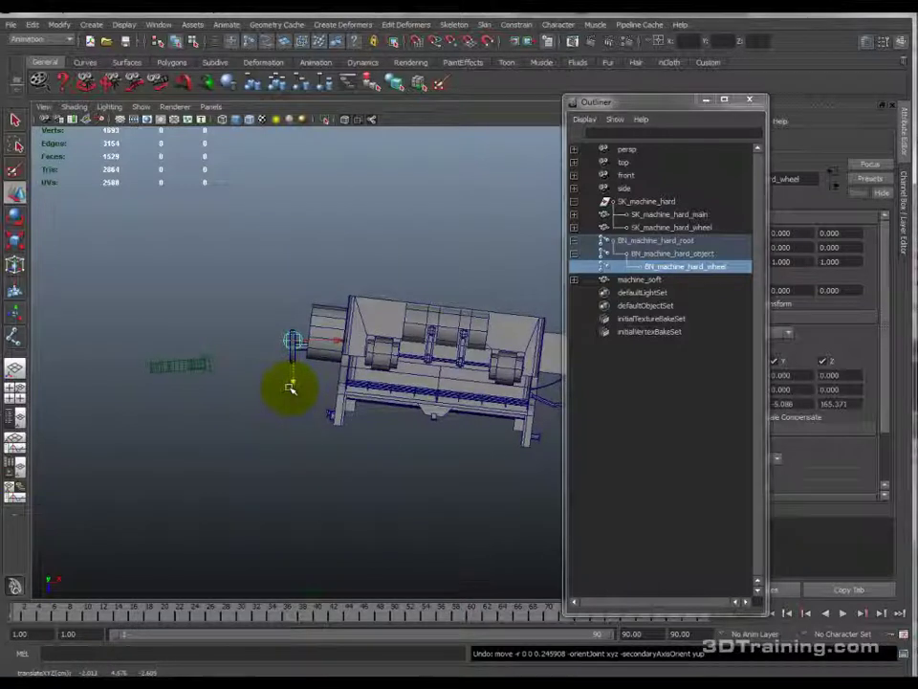
{"action": "key", "text": "ctrl+z"}
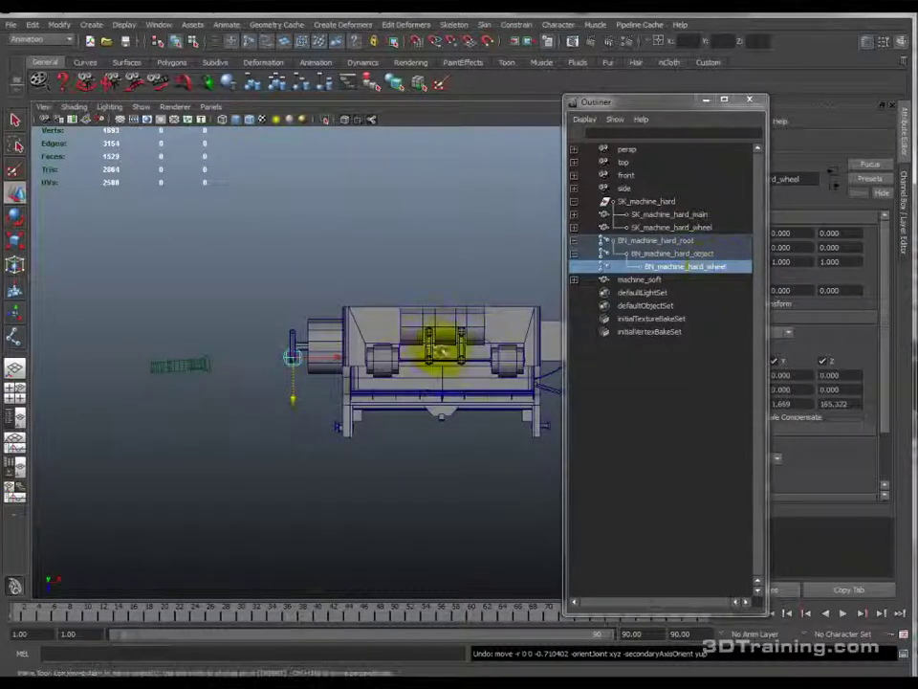
{"action": "middle_click_drag", "start_coordinate": [440, 349], "coordinate": [410, 341], "text": "alt"}
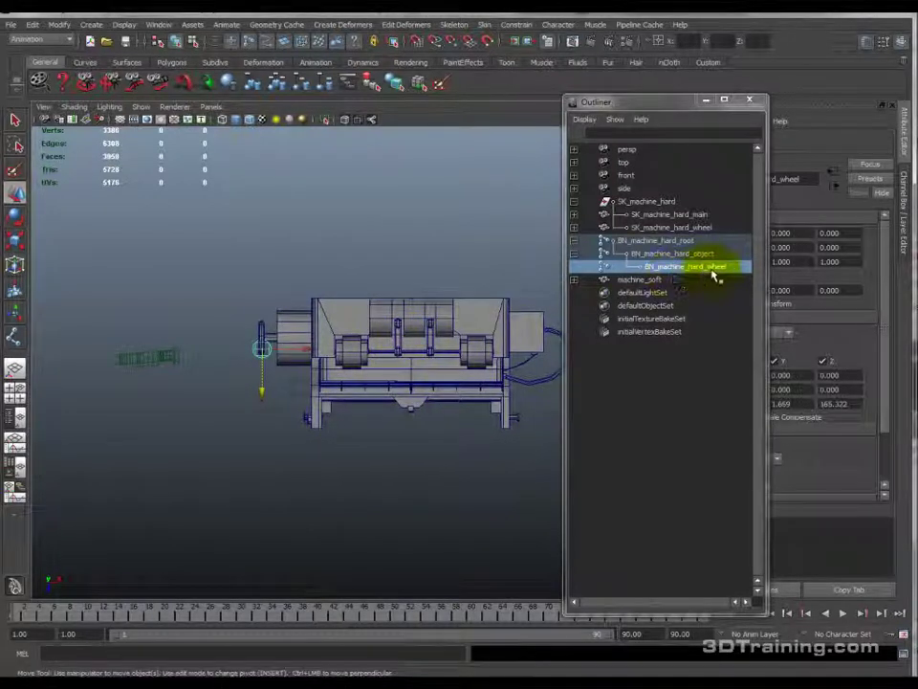
{"action": "left_click_drag", "start_coordinate": [262, 394], "coordinate": [268, 446]}
{"action": "key", "text": "ctrl+z"}
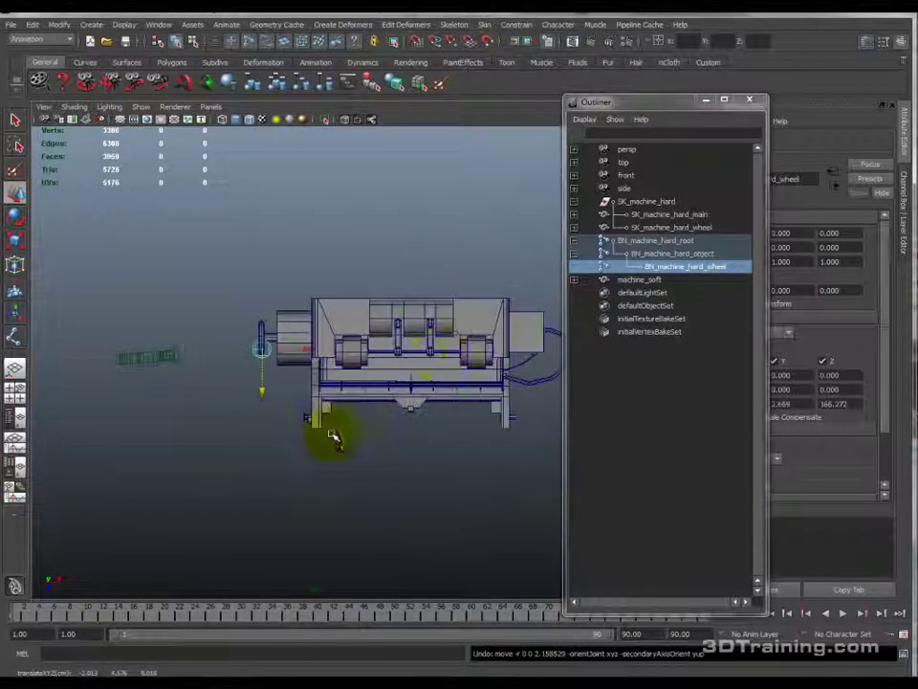
Step: Try to detach the skin from the SK_machine_hard_main mesh
{"action": "left_click", "coordinate": [486, 321]}
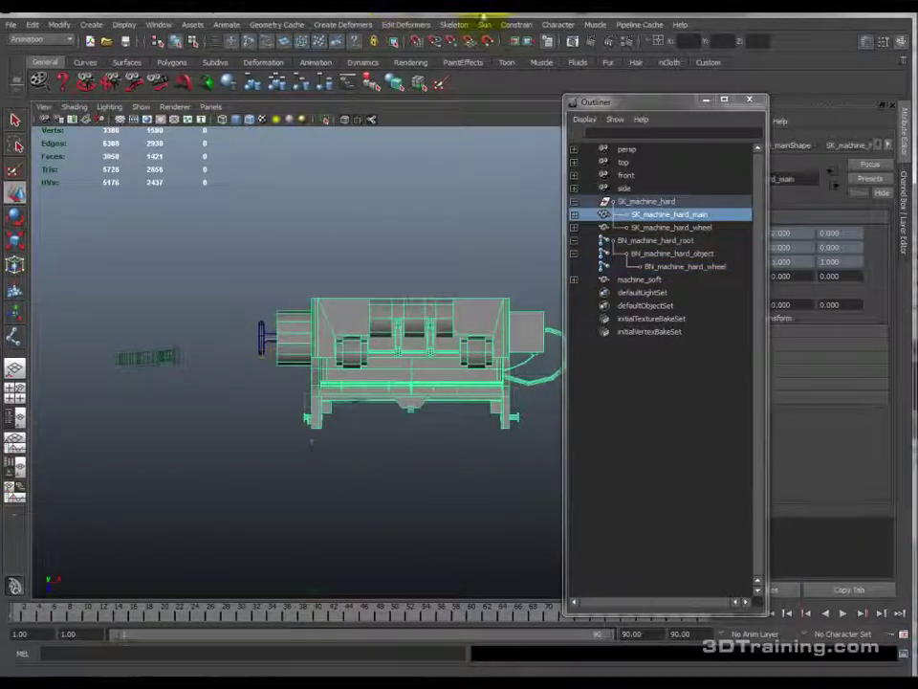
{"action": "left_click", "coordinate": [487, 25]}
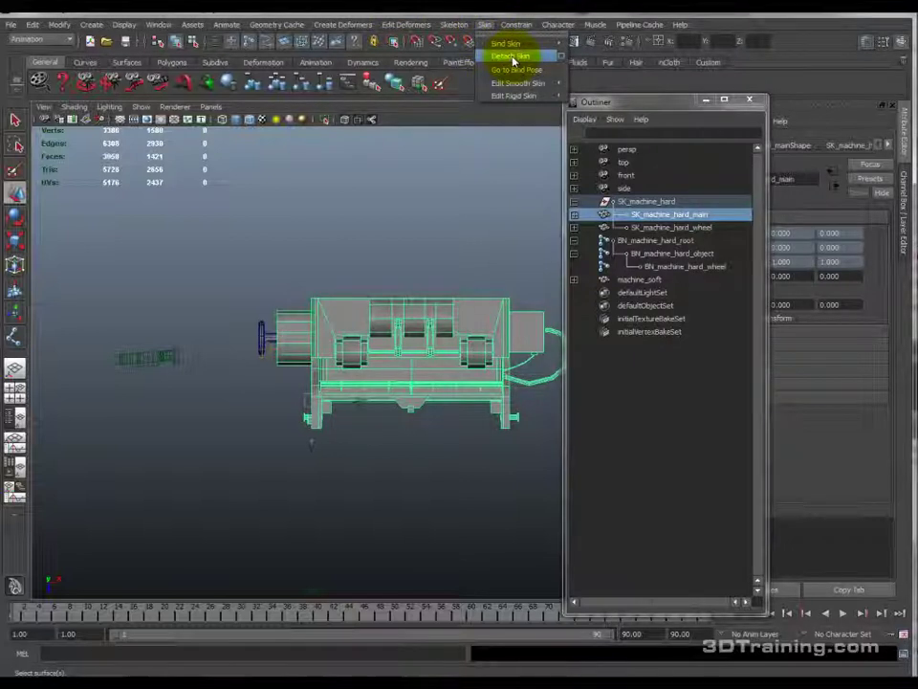
{"action": "left_click", "coordinate": [513, 57]}
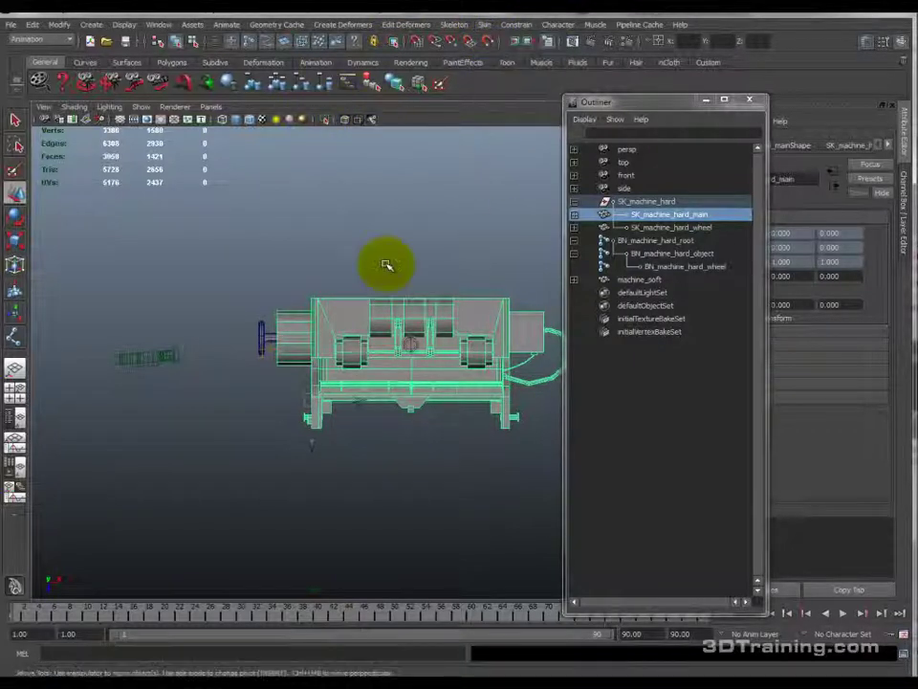
Step: Test-move BN_machine_hard_wheel along the depth axis to see whether the machine body still follows, and undo the moves
{"action": "scroll", "coordinate": [406, 346], "scroll_direction": "up", "scroll_amount": 3}
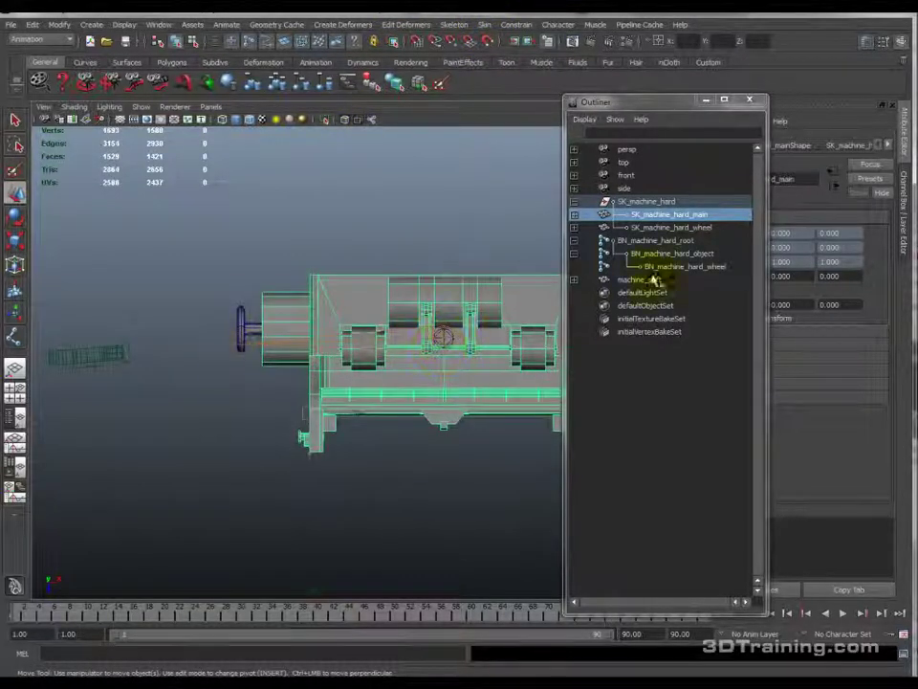
{"action": "left_click", "coordinate": [685, 267]}
{"action": "left_click_drag", "start_coordinate": [241, 380], "coordinate": [242, 434]}
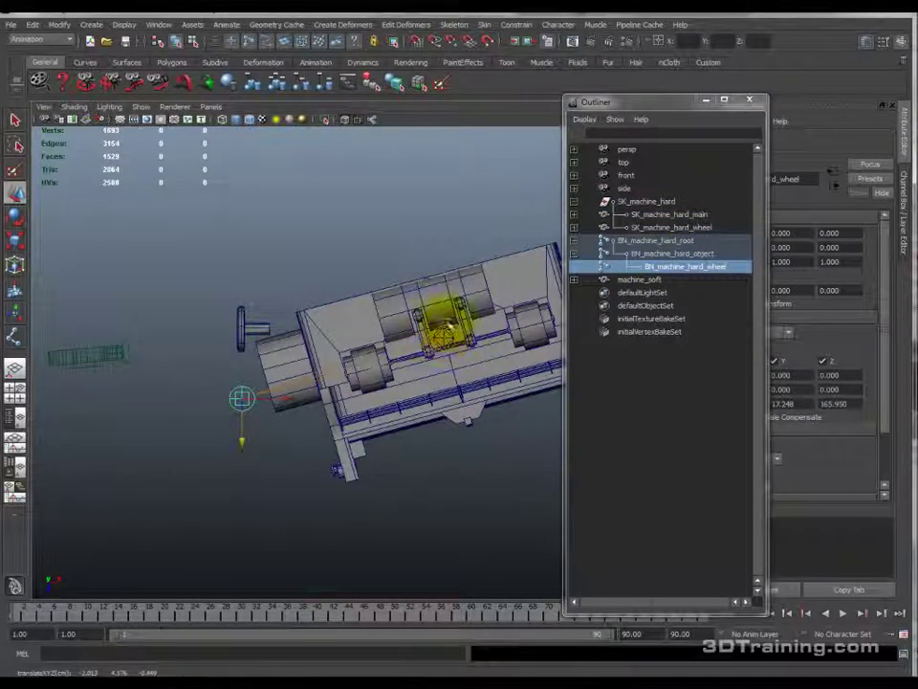
{"action": "mouse_move", "coordinate": [242, 436]}
{"action": "left_mouse_down"}
{"action": "mouse_move", "coordinate": [249, 304]}
{"action": "mouse_move", "coordinate": [243, 440]}
{"action": "left_mouse_up"}
{"action": "key", "text": "ctrl+z"}
{"action": "key", "text": "ctrl+z"}
{"action": "key", "text": "ctrl+z"}
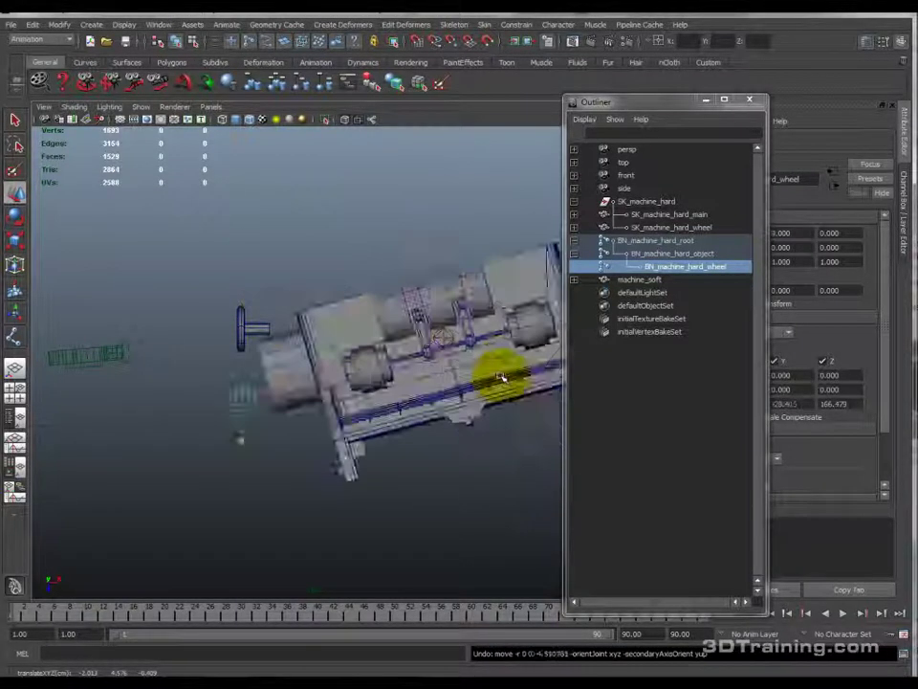
Step: Detach the skin from the SK_machine_hard_main mesh again to free the machine body from the joints
{"action": "left_click", "coordinate": [324, 281]}
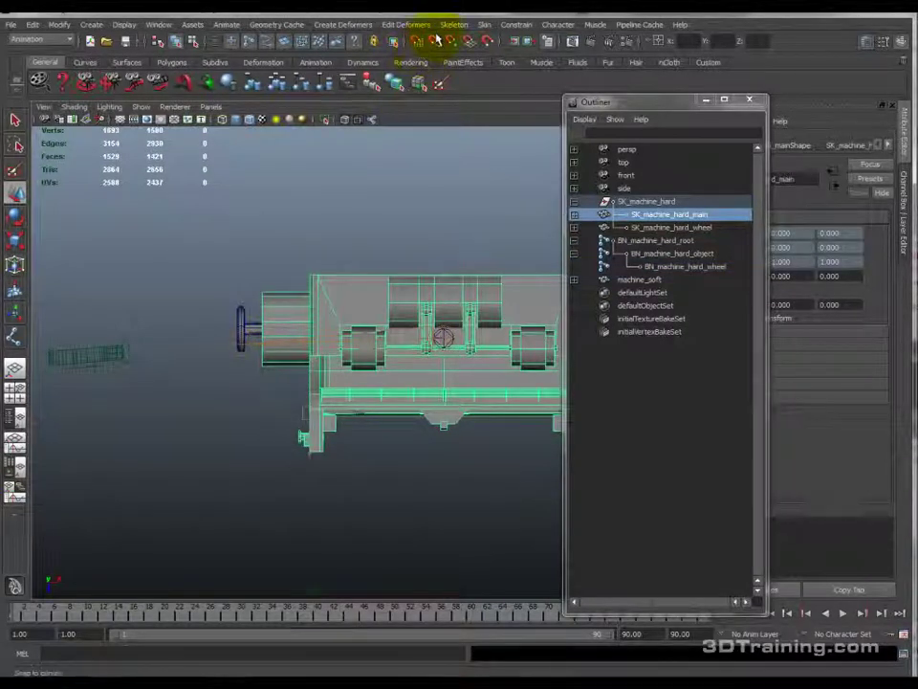
{"action": "left_click", "coordinate": [485, 26]}
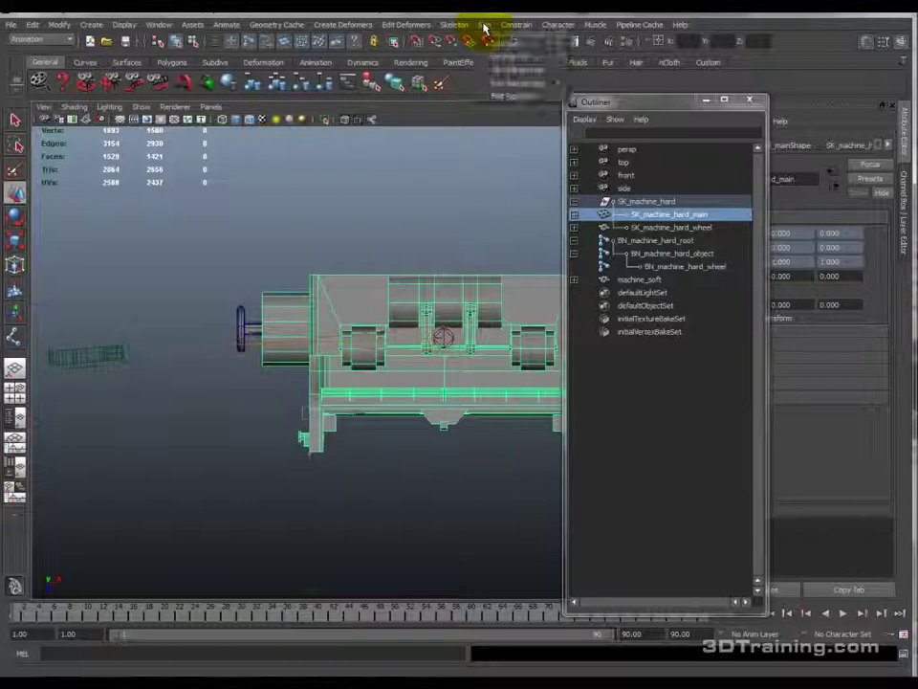
{"action": "left_click", "coordinate": [488, 56]}
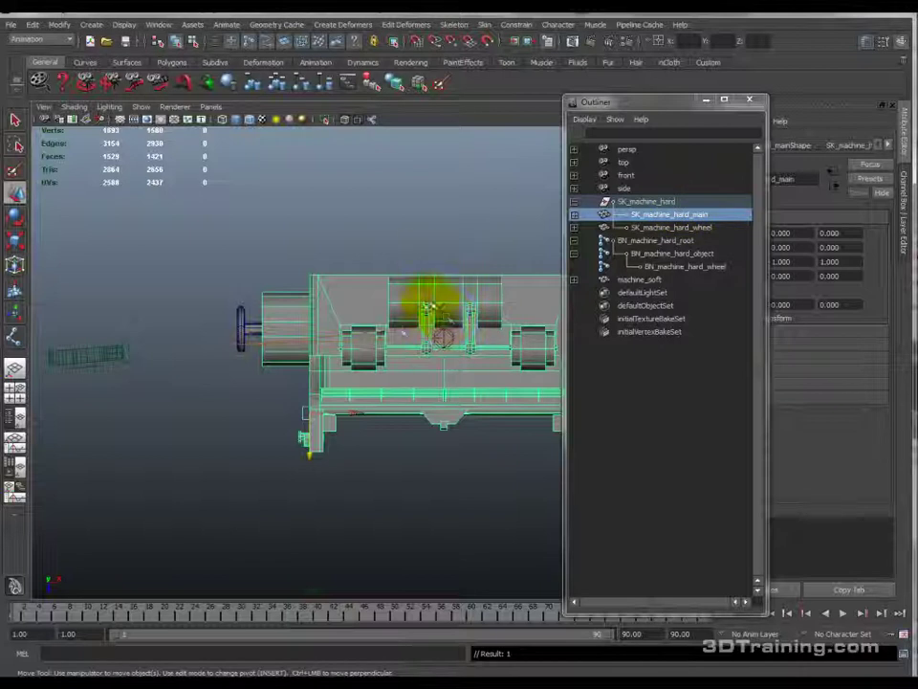
Step: Move the BN_machine_hard_wheel joint along the depth axis onto the handwheel's shaft line in the top view
{"action": "left_click", "coordinate": [685, 254]}
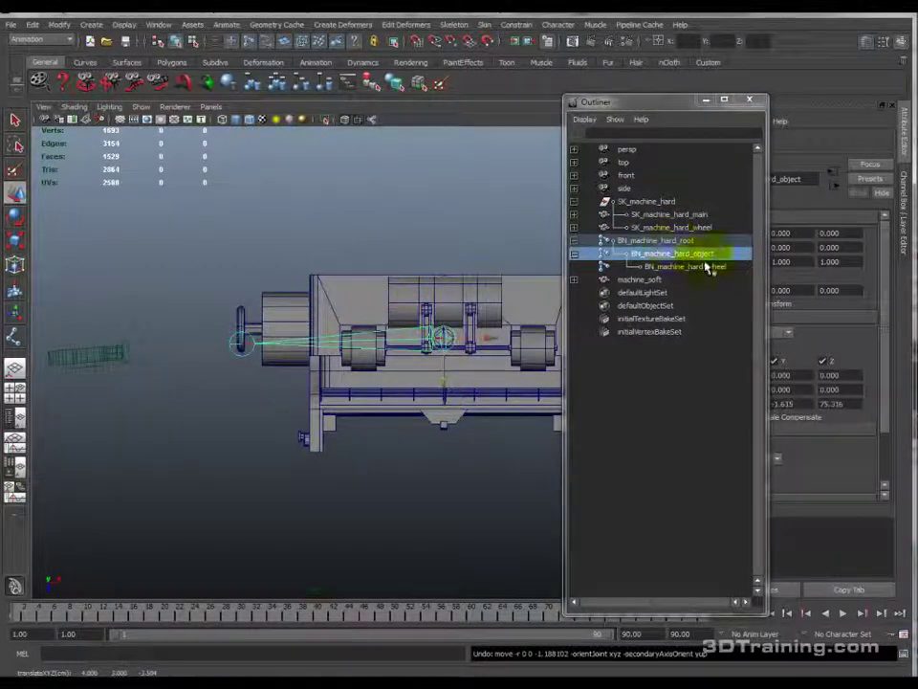
{"action": "left_click", "coordinate": [712, 266]}
{"action": "scroll", "coordinate": [215, 354], "scroll_direction": "up", "scroll_amount": 2}
{"action": "scroll", "coordinate": [312, 375], "scroll_direction": "up", "scroll_amount": 3}
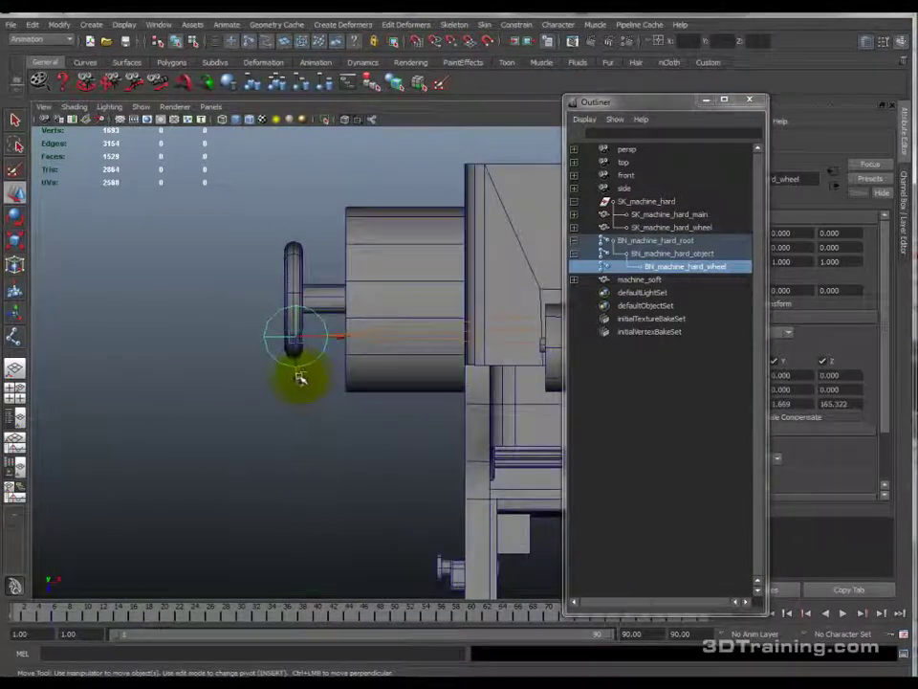
{"action": "left_click_drag", "start_coordinate": [298, 365], "coordinate": [297, 339]}
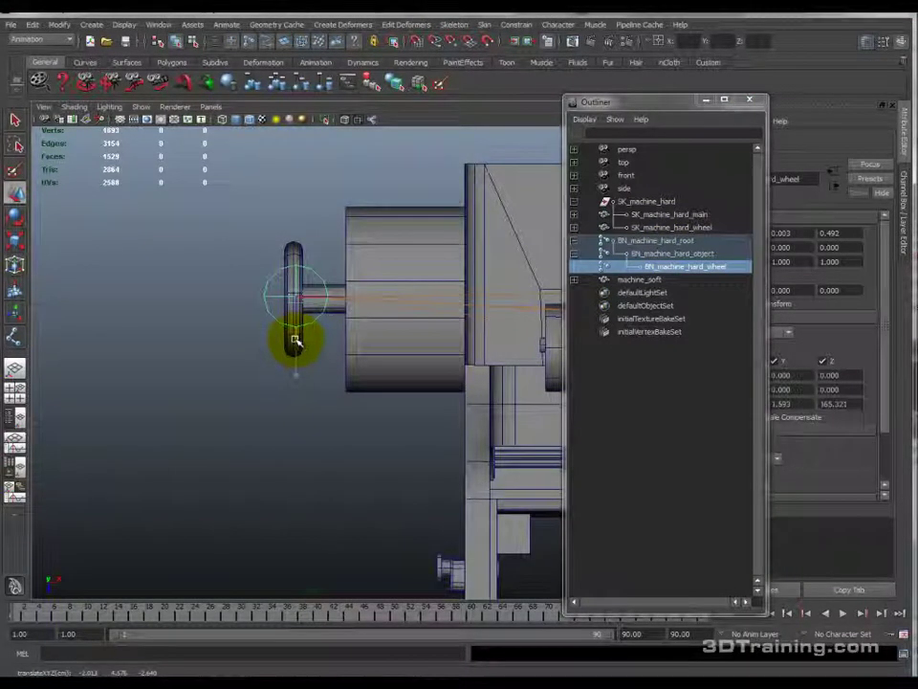
{"action": "left_click_drag", "start_coordinate": [295, 342], "coordinate": [296, 340]}
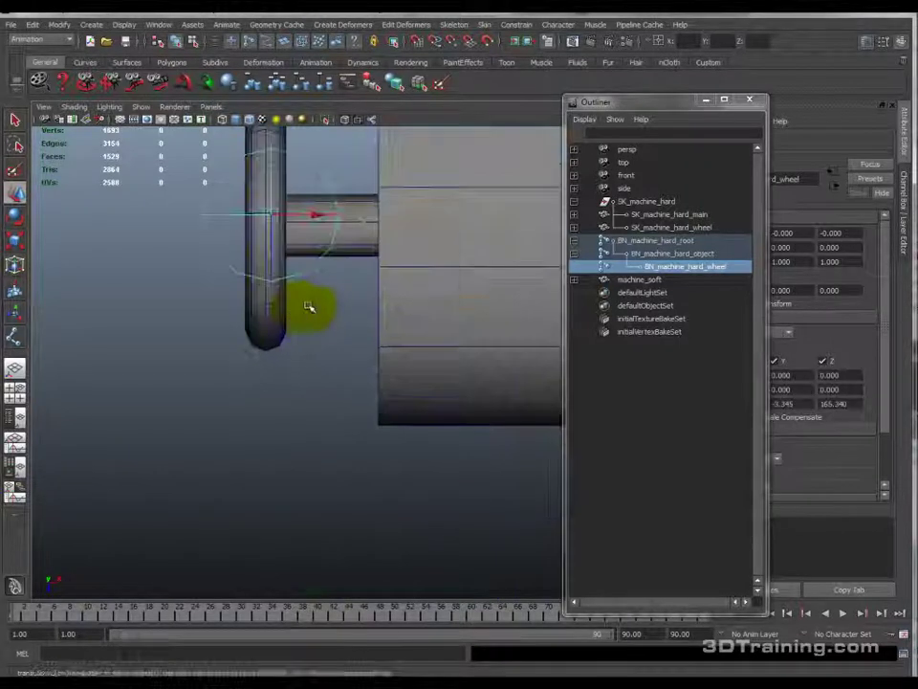
Step: Fine-tune BN_machine_hard_wheel along the depth axis in a close-up so it sits at the handwheel's center
{"action": "middle_click_drag", "start_coordinate": [310, 285], "coordinate": [307, 340], "text": "alt"}
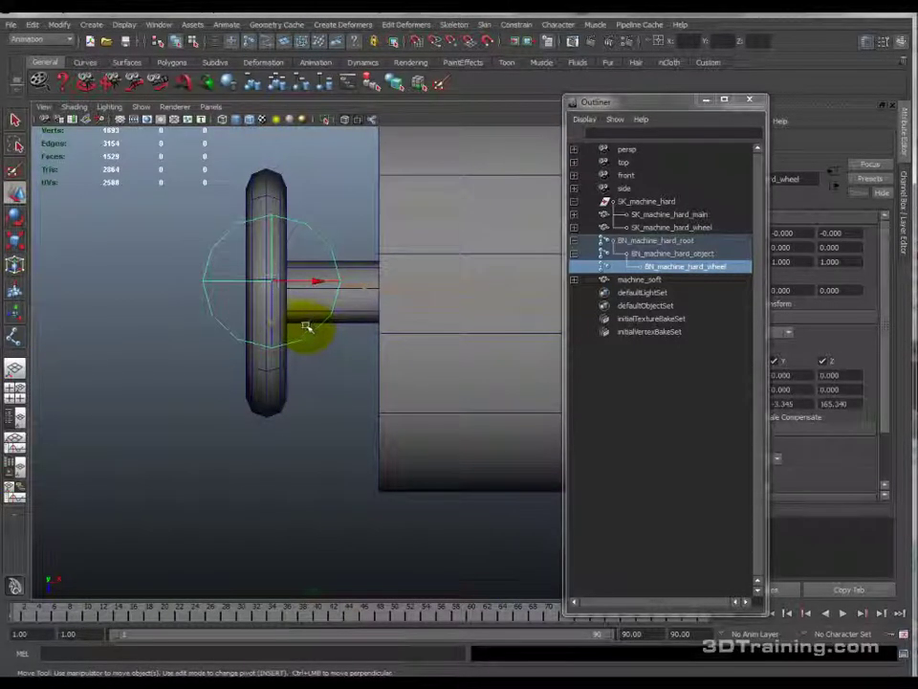
{"action": "left_click_drag", "start_coordinate": [269, 337], "coordinate": [275, 288]}
{"action": "scroll", "coordinate": [326, 295], "scroll_direction": "up", "scroll_amount": 3}
{"action": "middle_click_drag", "start_coordinate": [290, 216], "coordinate": [291, 264], "text": "alt"}
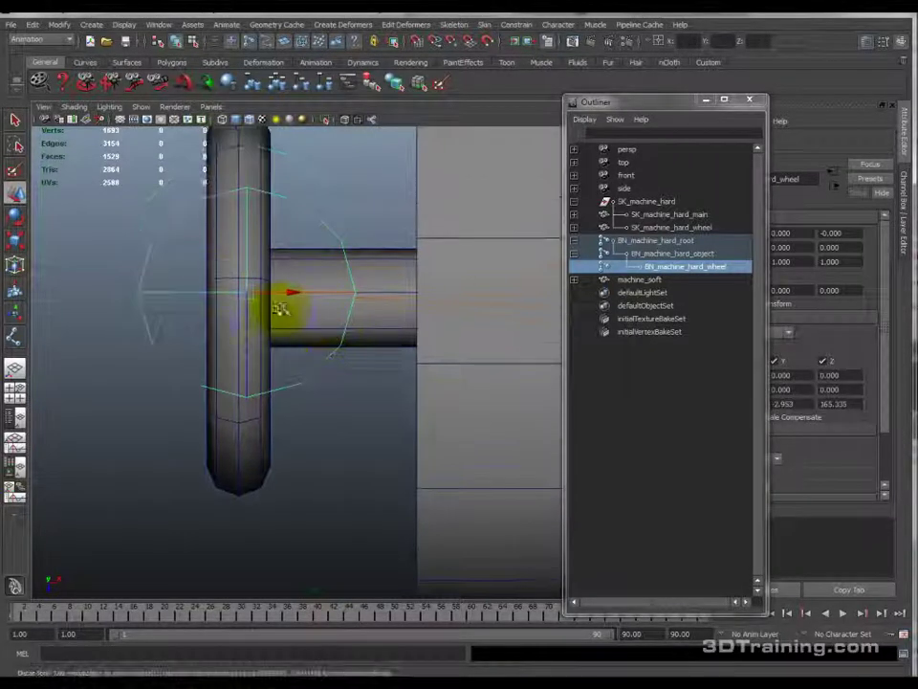
Step: Check the wheel joint's placement against the handwheel in the four-view layout and the side view
{"action": "scroll", "coordinate": [251, 358], "scroll_direction": "down", "scroll_amount": 8}
{"action": "scroll", "coordinate": [258, 343], "scroll_direction": "up", "scroll_amount": 4}
{"action": "scroll", "coordinate": [256, 342], "scroll_direction": "up", "scroll_amount": 3}
{"action": "key", "text": "space"}
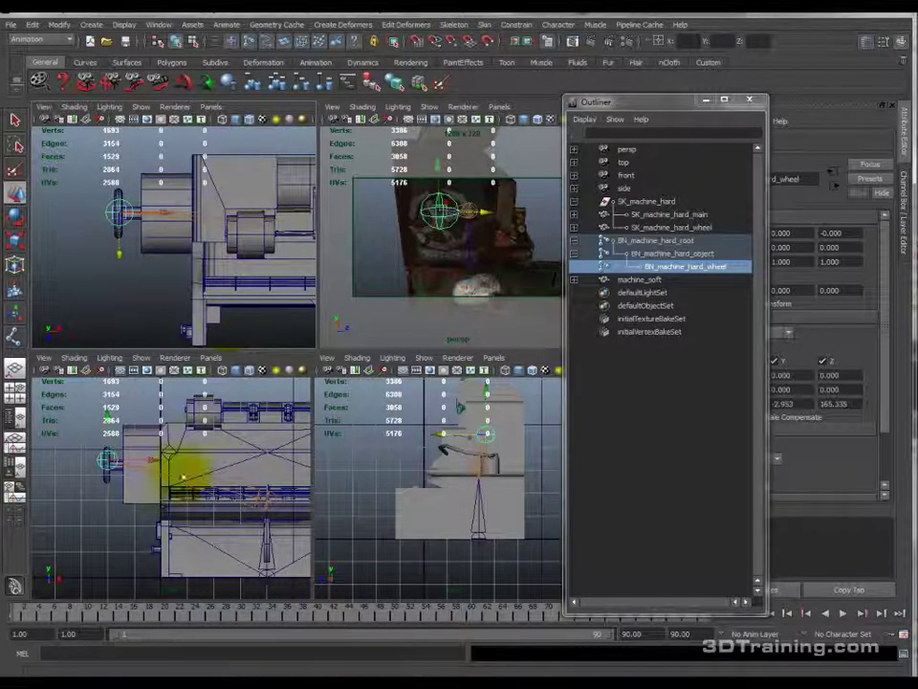
{"action": "key", "text": "space"}
{"action": "scroll", "coordinate": [320, 454], "scroll_direction": "up", "scroll_amount": 3}
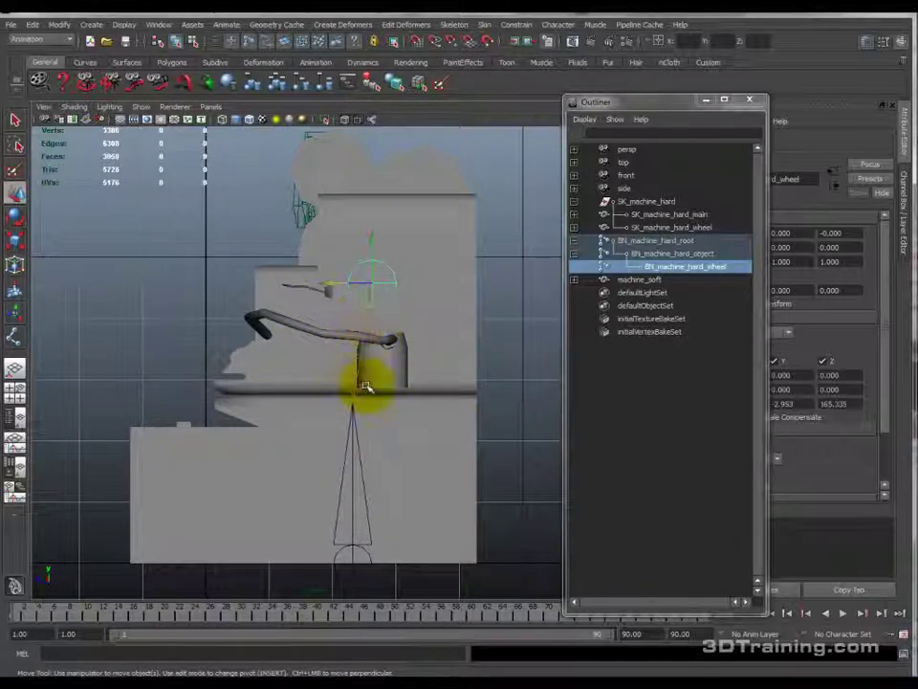
{"action": "key", "text": "space"}
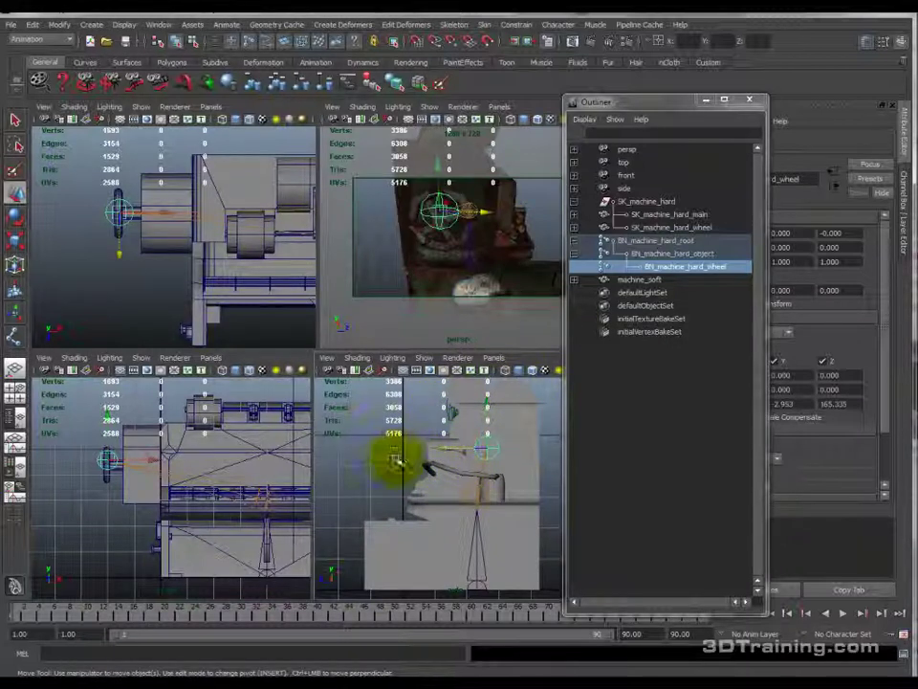
Step: Select the side camera, show its channel values, and close the Outliner
{"action": "left_click", "coordinate": [330, 375]}
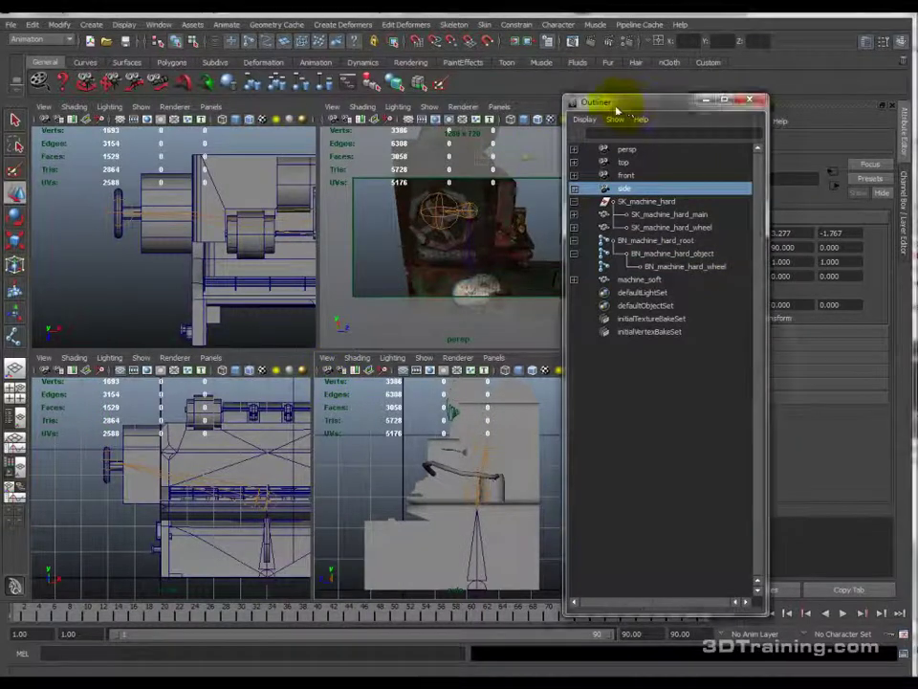
{"action": "left_click_drag", "start_coordinate": [629, 109], "coordinate": [471, 104]}
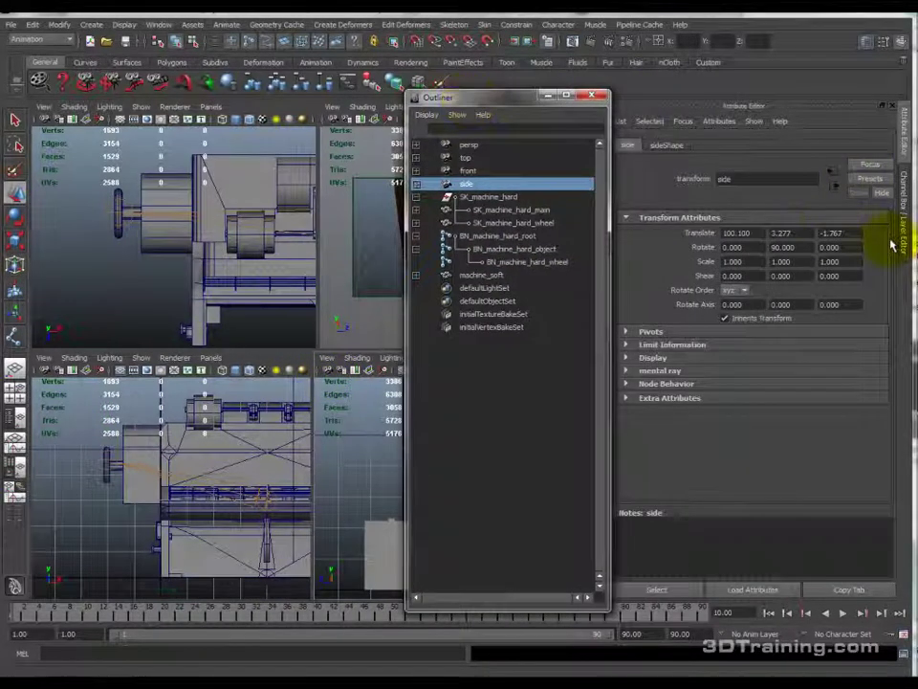
{"action": "left_click", "coordinate": [902, 205]}
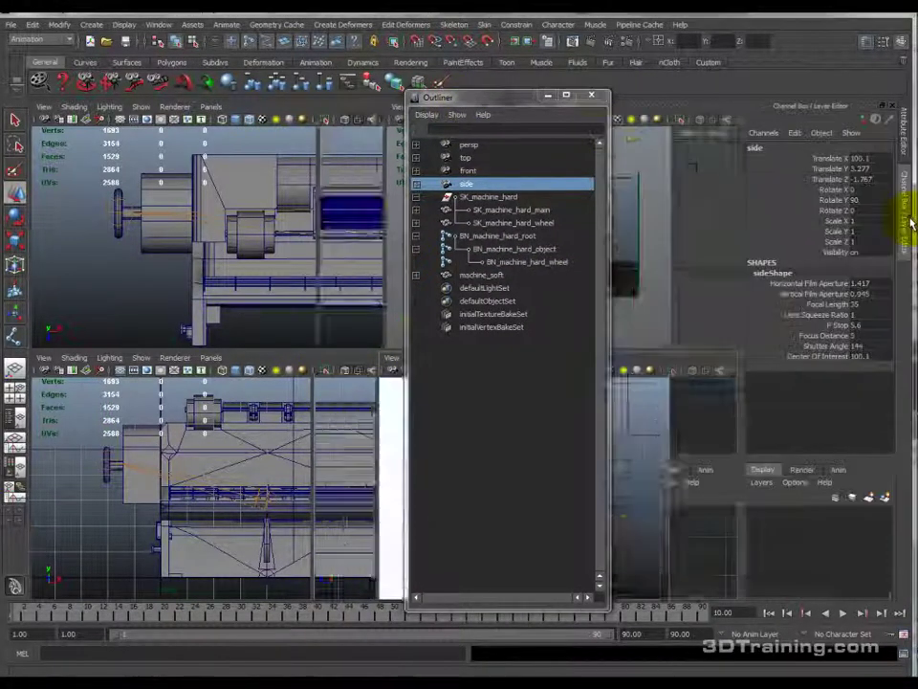
{"action": "left_click", "coordinate": [591, 94]}
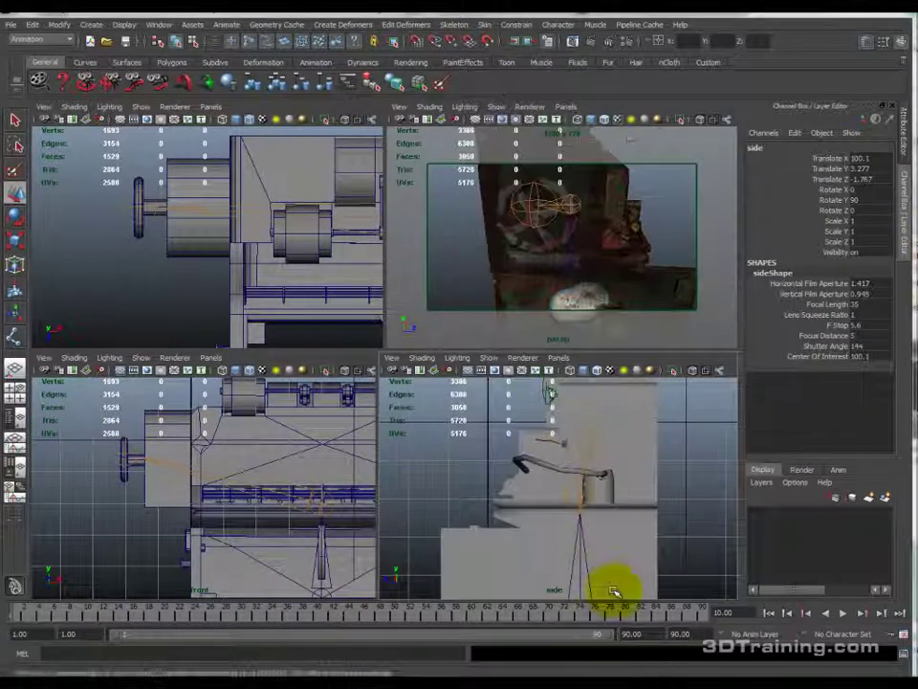
Step: Try other display modes, including wireframe, in the side view and return it to shaded display
{"action": "left_click", "coordinate": [600, 372]}
{"action": "left_click", "coordinate": [600, 372]}
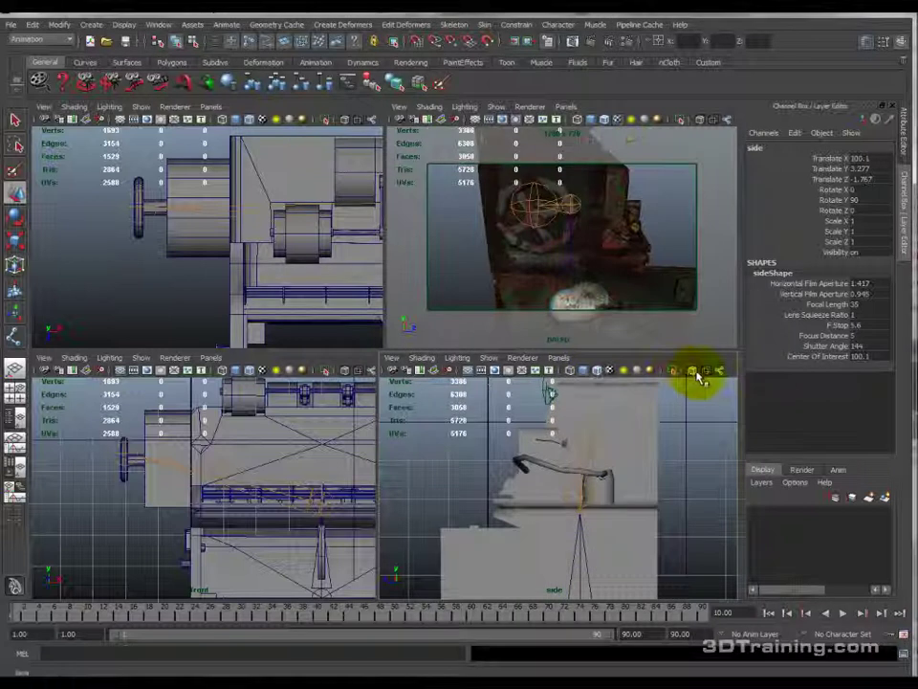
{"action": "left_click", "coordinate": [697, 371]}
{"action": "scroll", "coordinate": [608, 486], "scroll_direction": "up", "scroll_amount": 2}
{"action": "scroll", "coordinate": [610, 487], "scroll_direction": "up", "scroll_amount": 3}
{"action": "scroll", "coordinate": [602, 470], "scroll_direction": "down", "scroll_amount": 6}
{"action": "left_click", "coordinate": [572, 373]}
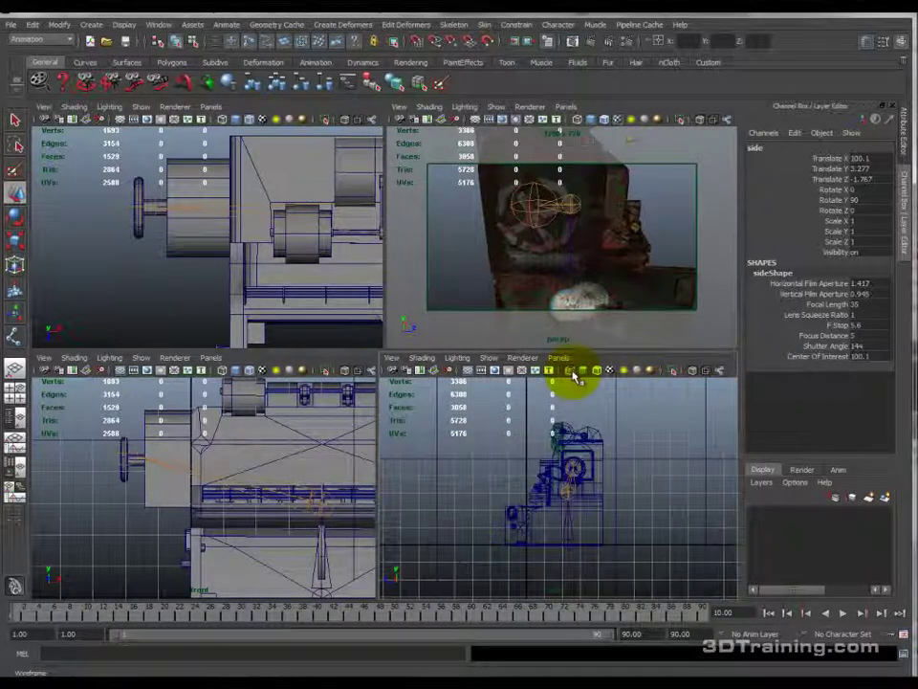
{"action": "left_click", "coordinate": [585, 371]}
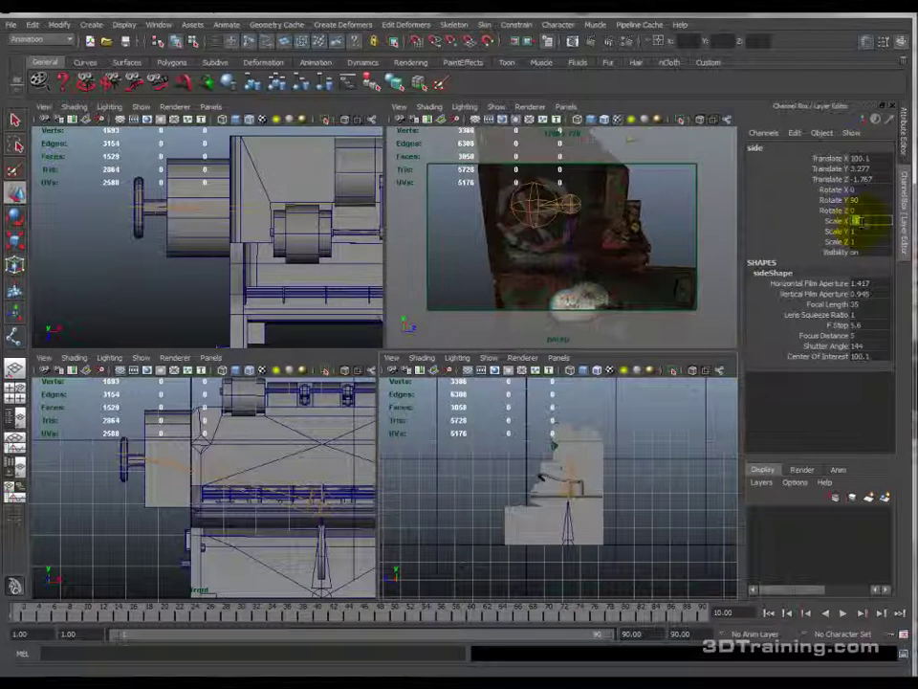
Step: Try mirroring the side camera by setting its Scale Z to -1
{"action": "left_click", "coordinate": [809, 233]}
{"action": "left_click", "coordinate": [862, 223]}
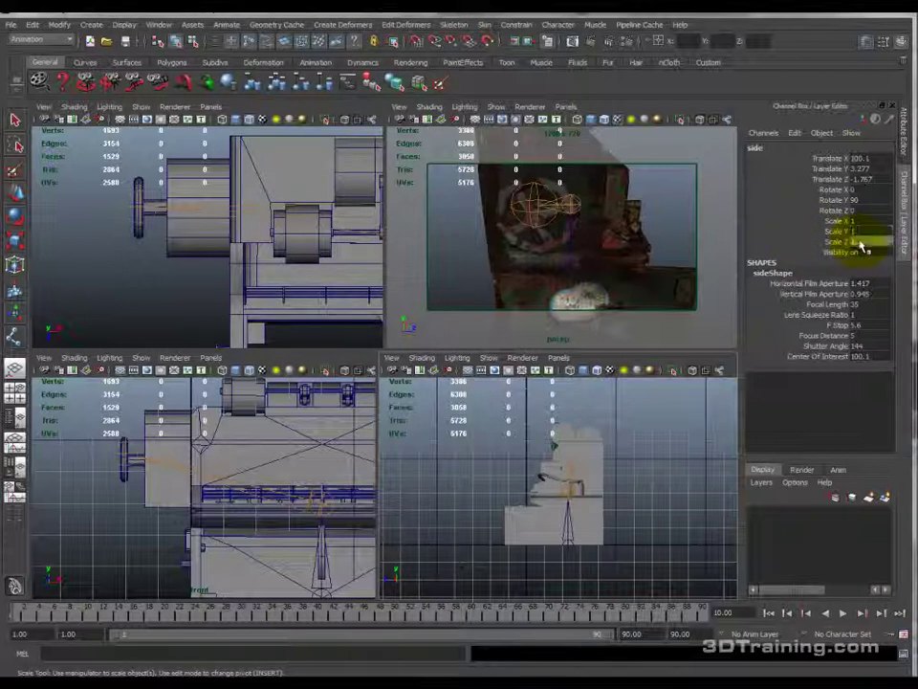
{"action": "key", "text": "Return"}
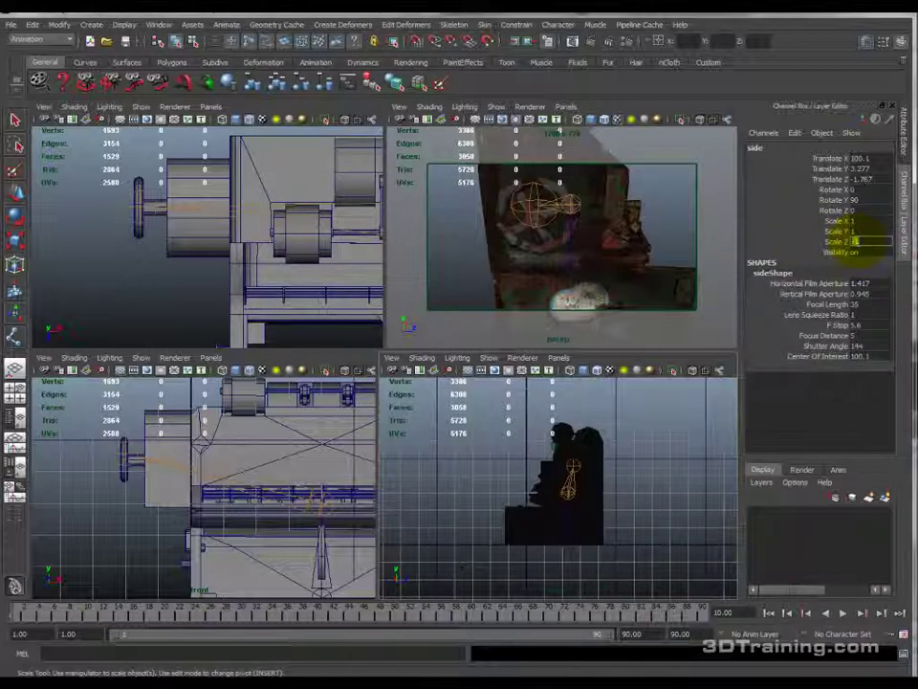
Step: Flip the side camera to the machine's opposite side with Translate X -100.1, Rotate Y 270 and Scale Z 1
{"action": "key", "text": "w"}
{"action": "left_click", "coordinate": [839, 159]}
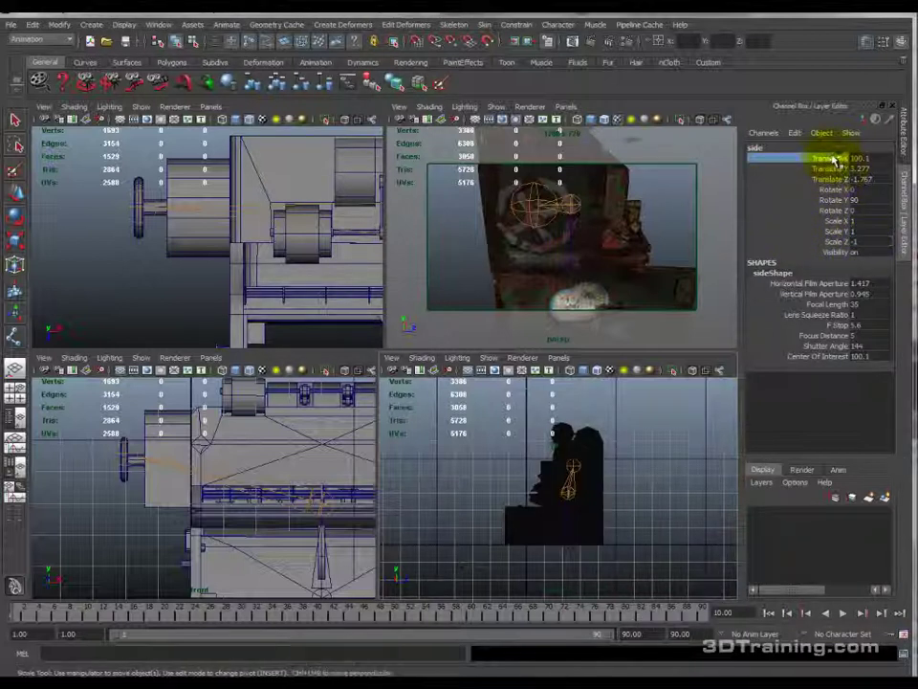
{"action": "left_click", "coordinate": [852, 158]}
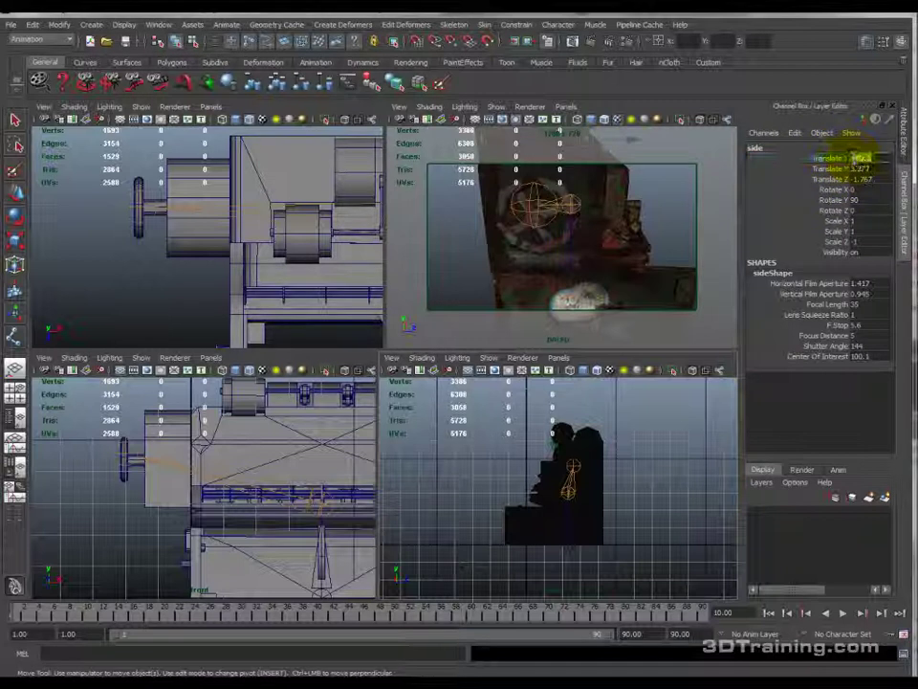
{"action": "key", "text": "Return"}
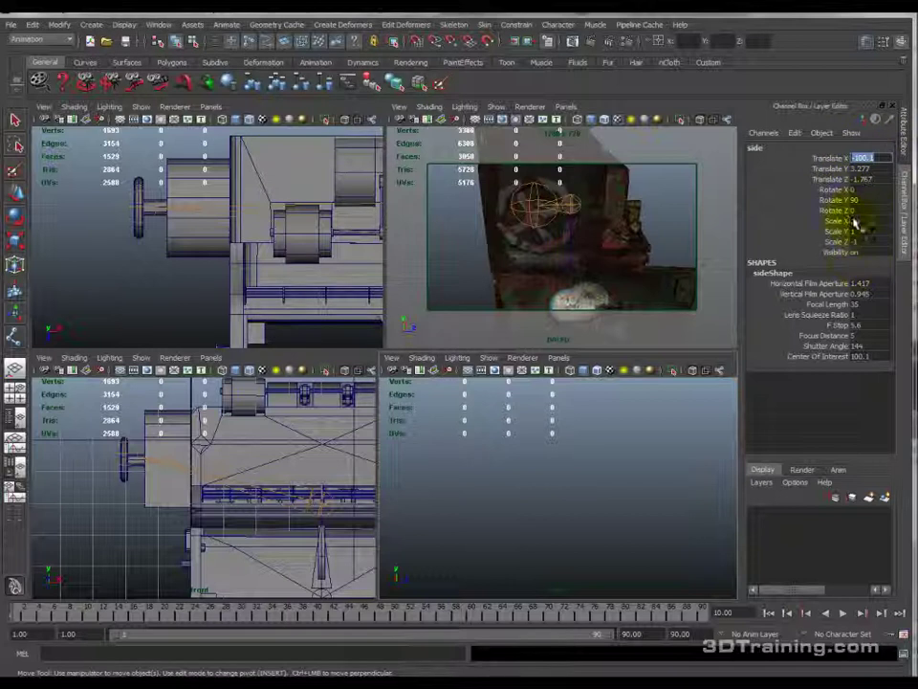
{"action": "left_click", "coordinate": [862, 200]}
{"action": "type", "text": "27"}
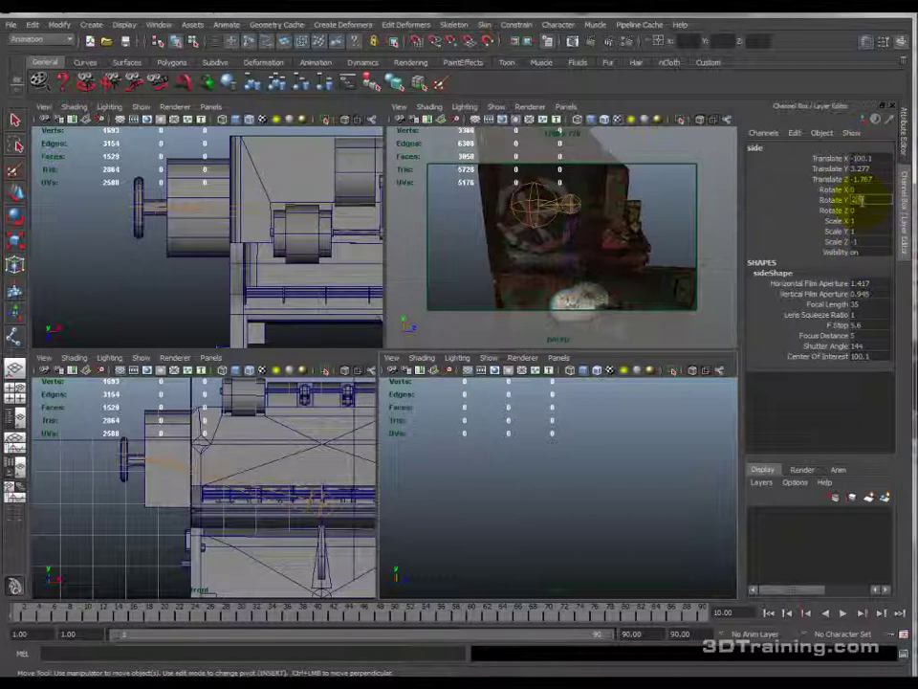
{"action": "type", "text": "0"}
{"action": "key", "text": "Return"}
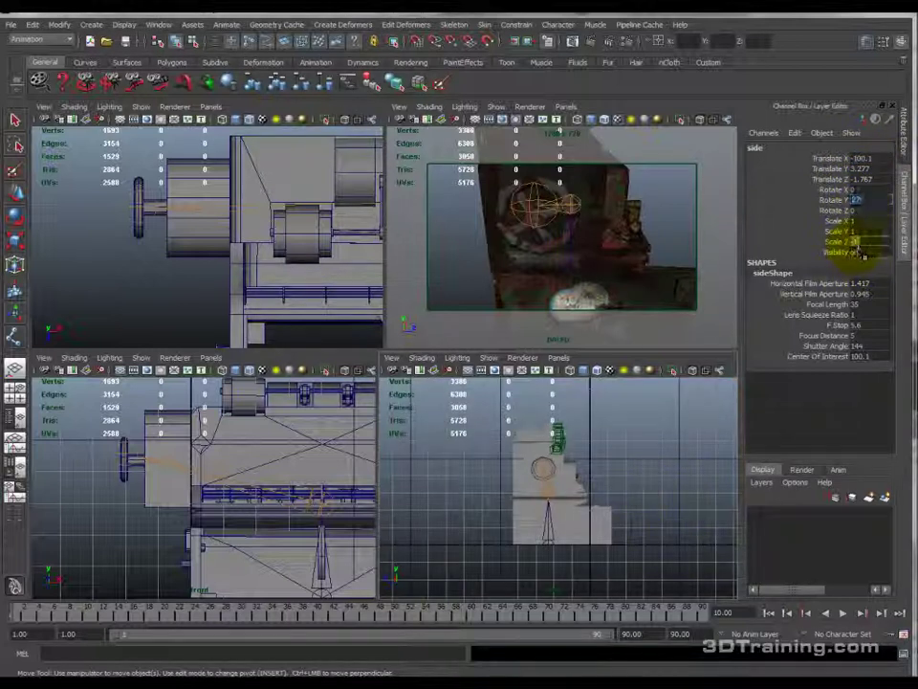
{"action": "scroll", "coordinate": [602, 487], "scroll_direction": "up", "scroll_amount": 3}
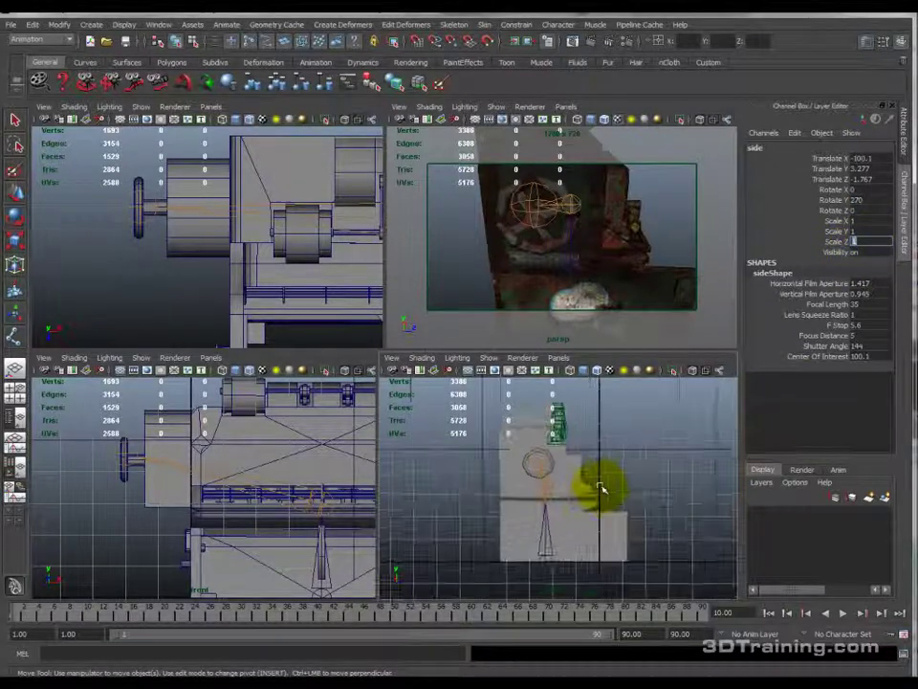
{"action": "scroll", "coordinate": [603, 488], "scroll_direction": "down", "scroll_amount": 2}
Step: Return the side camera to its original side with Translate X 100.1 and Rotate Y 90
{"action": "double_click", "coordinate": [863, 158]}
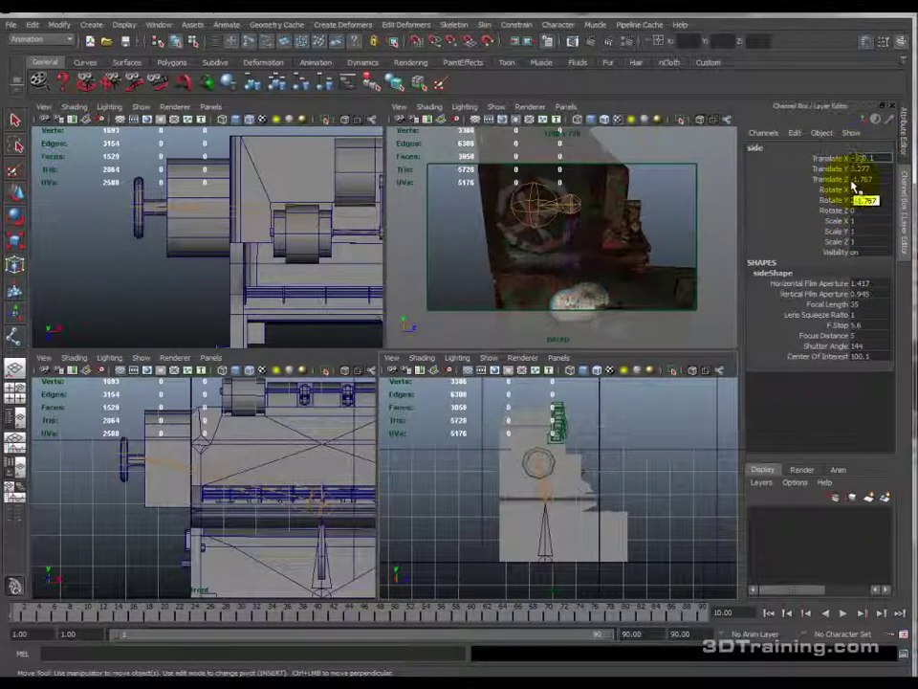
{"action": "key", "text": "BackSpace"}
{"action": "key", "text": "Return"}
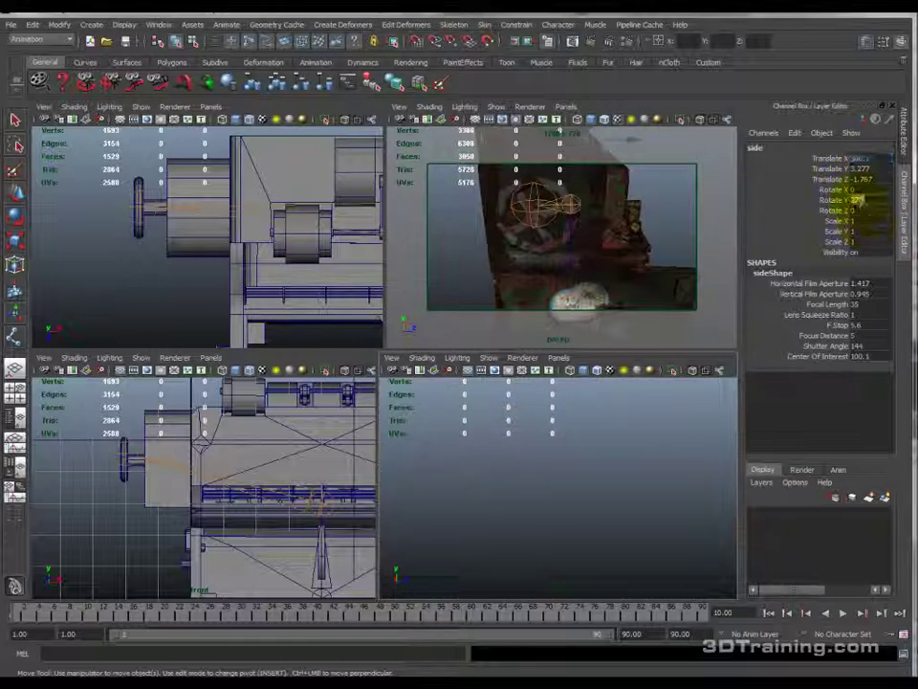
{"action": "key", "text": "BackSpace"}
{"action": "key", "text": "Return"}
{"action": "scroll", "coordinate": [567, 327], "scroll_direction": "down", "scroll_amount": 10}
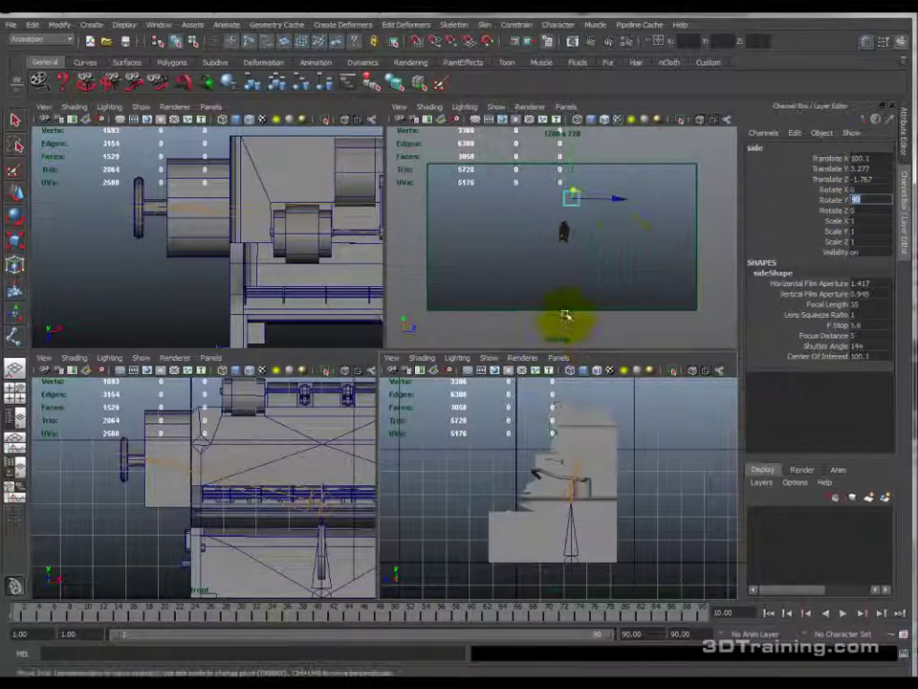
Step: Select the side camera from its own view and examine its position relative to the machine in the perspective view
{"action": "left_click", "coordinate": [609, 235]}
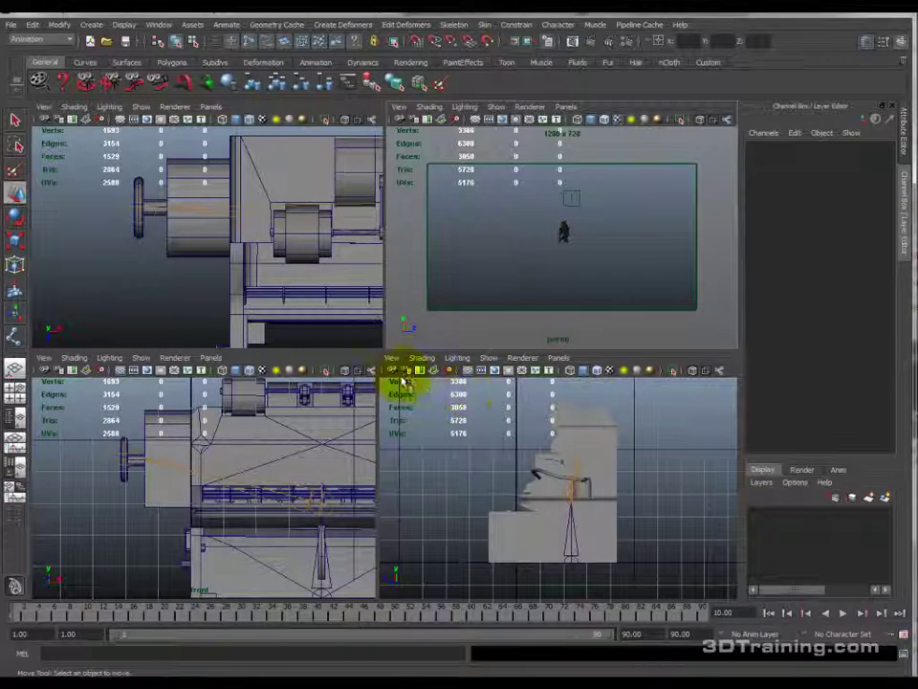
{"action": "left_click", "coordinate": [392, 371]}
{"action": "left_click_drag", "start_coordinate": [578, 230], "coordinate": [623, 238], "text": "alt"}
{"action": "middle_click_drag", "start_coordinate": [667, 199], "coordinate": [633, 209], "text": "alt"}
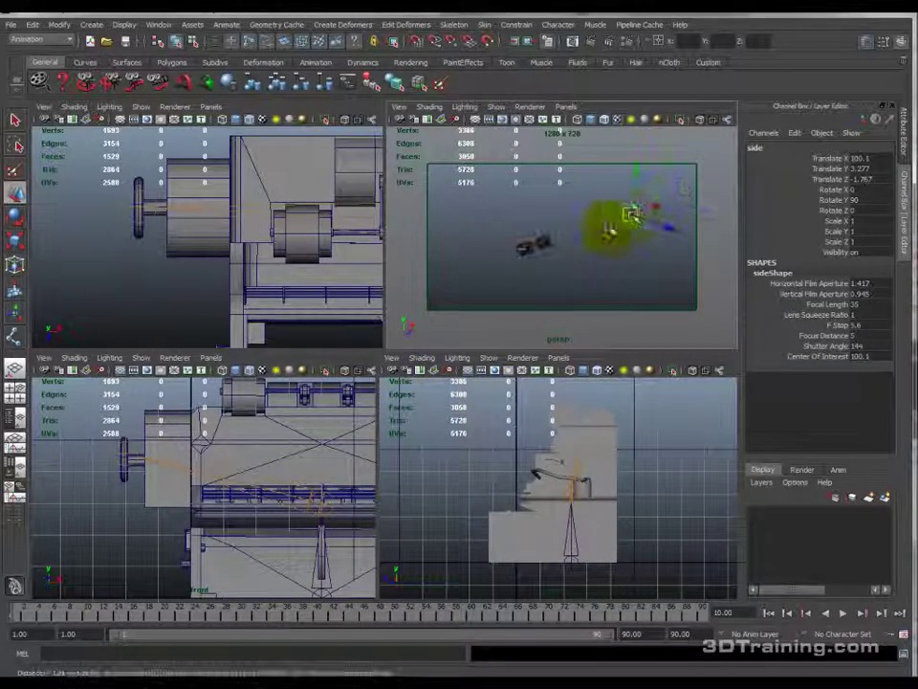
{"action": "left_click_drag", "start_coordinate": [631, 213], "coordinate": [617, 233], "text": "alt"}
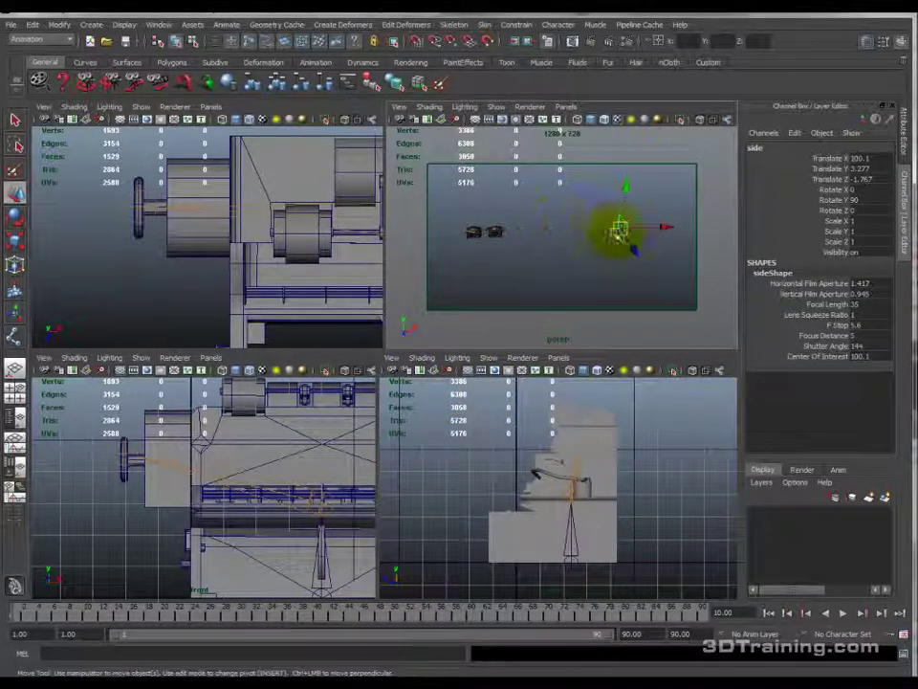
{"action": "middle_click_drag", "start_coordinate": [562, 234], "coordinate": [620, 232], "text": "alt"}
{"action": "left_click_drag", "start_coordinate": [620, 232], "coordinate": [675, 224], "text": "alt"}
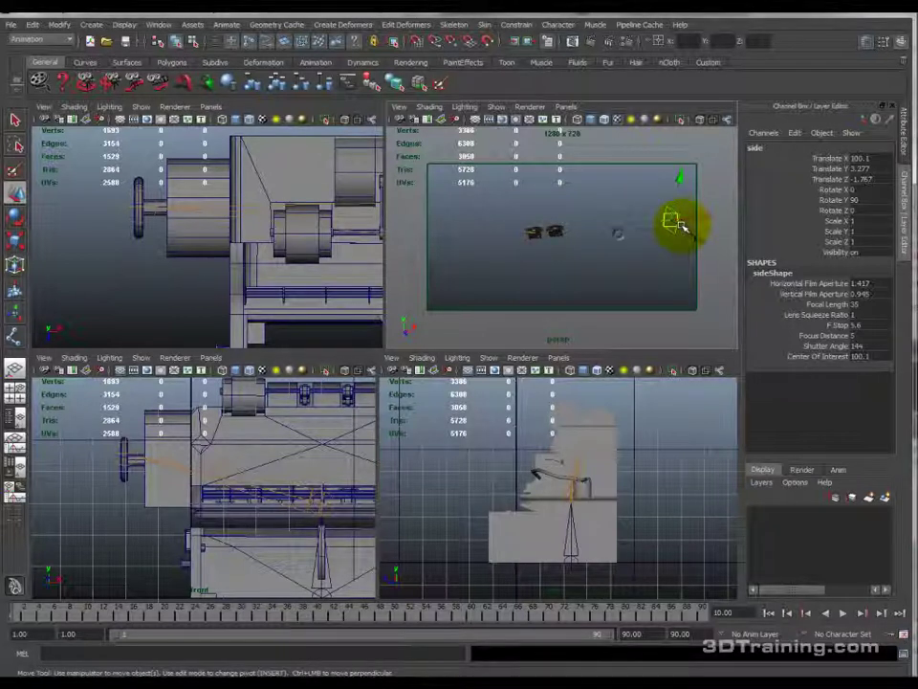
Step: Set the side camera's Translate X to -100.1 and Rotate Y to 270, and deselect it
{"action": "left_click_drag", "start_coordinate": [837, 190], "coordinate": [839, 212]}
{"action": "left_click", "coordinate": [510, 291]}
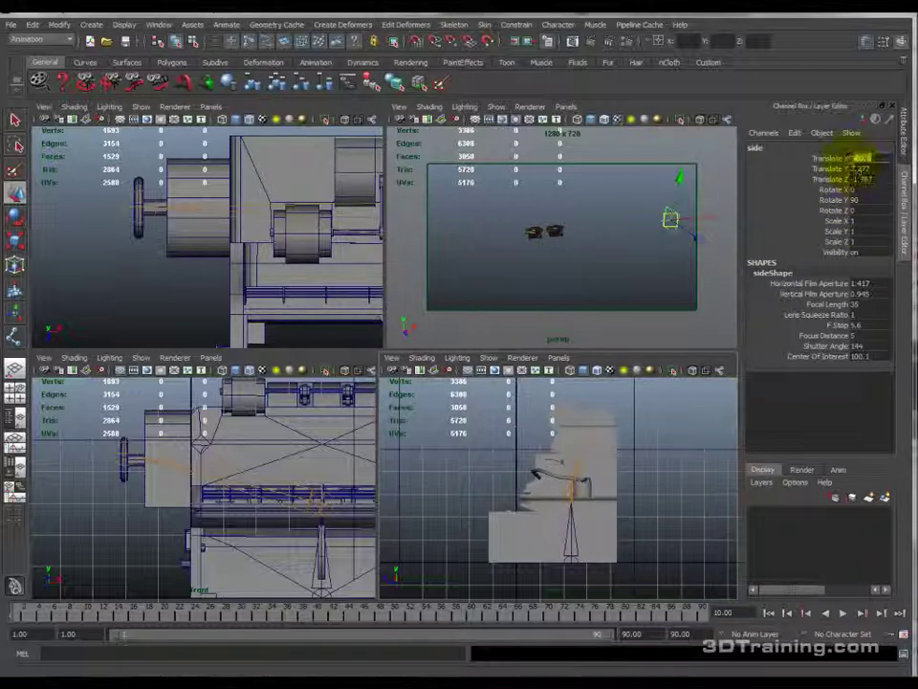
{"action": "key", "text": "Return"}
{"action": "left_click_drag", "start_coordinate": [545, 247], "coordinate": [630, 262], "text": "alt"}
{"action": "left_click_drag", "start_coordinate": [459, 257], "coordinate": [468, 251]}
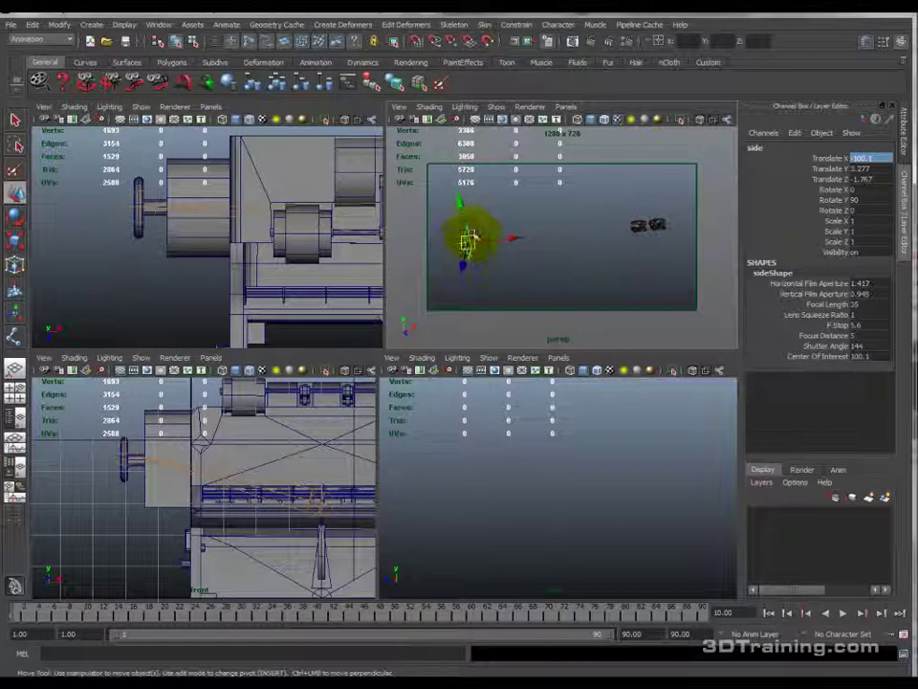
{"action": "left_click_drag", "start_coordinate": [834, 189], "coordinate": [836, 203]}
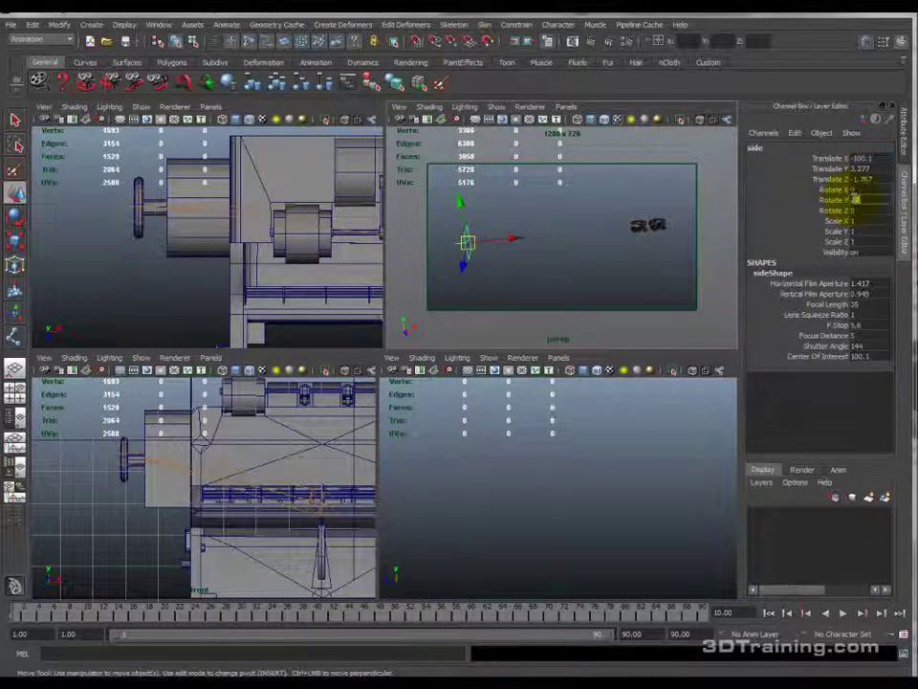
{"action": "type", "text": "-"}
{"action": "key", "text": "Return"}
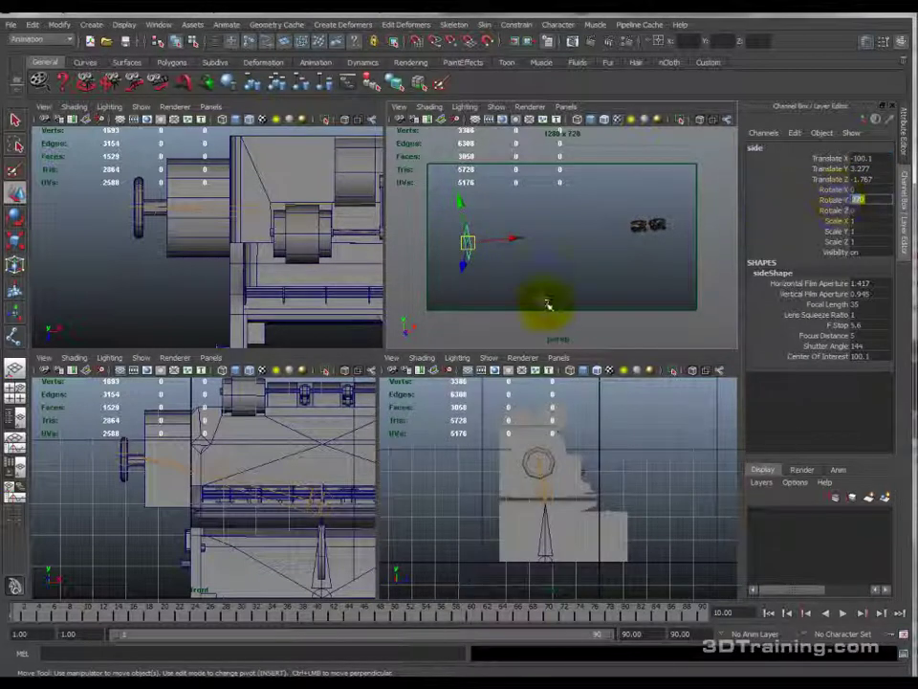
{"action": "left_click", "coordinate": [482, 251]}
Step: Select the BN_machine_hard_wheel joint and lower it to the middle of the handwheel in the side view
{"action": "right_click_drag", "start_coordinate": [502, 525], "coordinate": [529, 430], "text": "alt"}
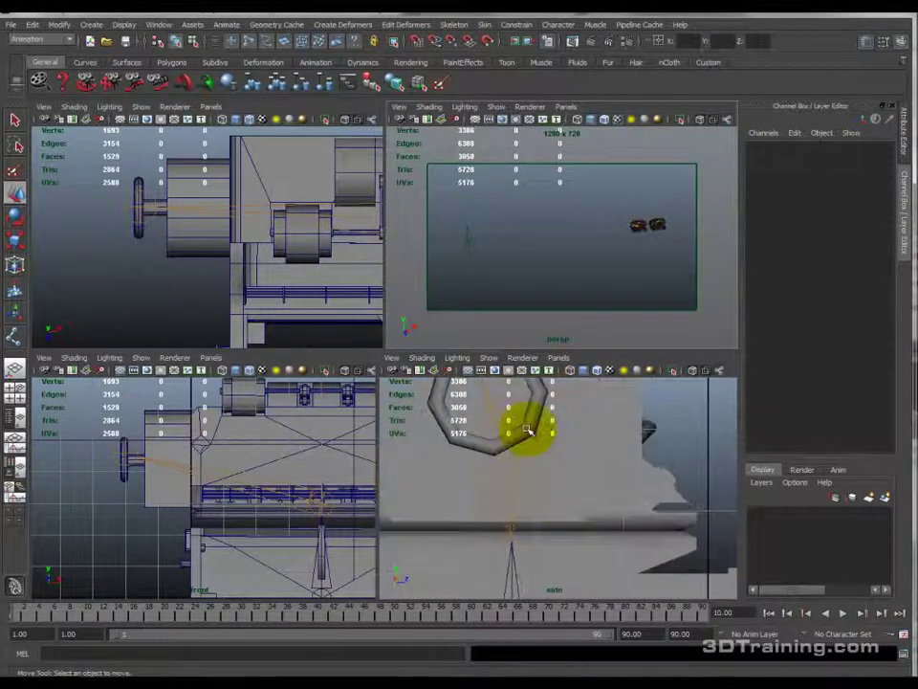
{"action": "left_click", "coordinate": [132, 205]}
{"action": "middle_click_drag", "start_coordinate": [501, 415], "coordinate": [523, 494], "text": "alt"}
{"action": "scroll", "coordinate": [506, 478], "scroll_direction": "up", "scroll_amount": 3}
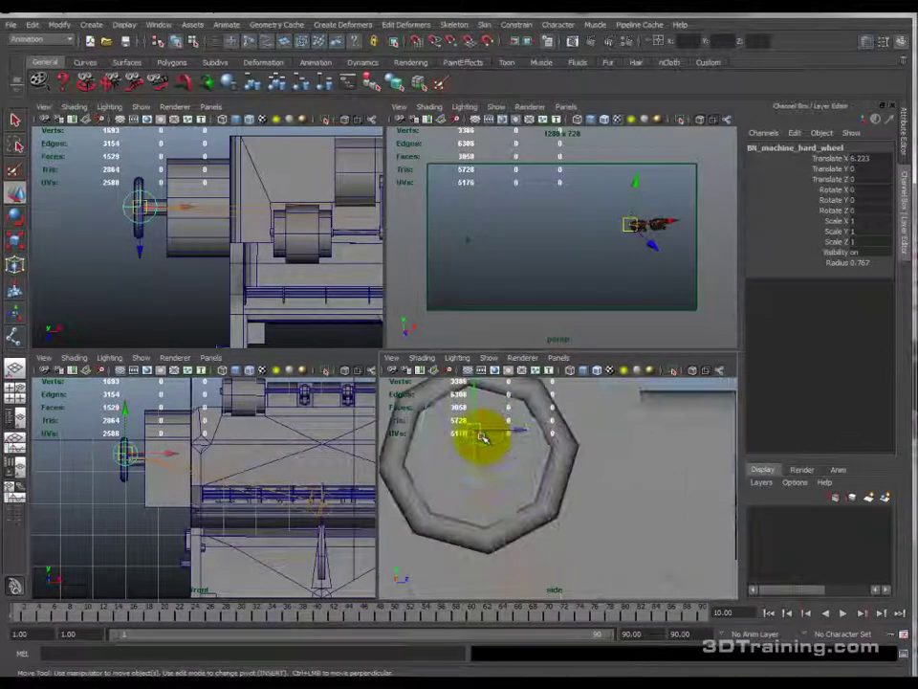
{"action": "left_click_drag", "start_coordinate": [475, 390], "coordinate": [471, 416]}
{"action": "key", "text": "z"}
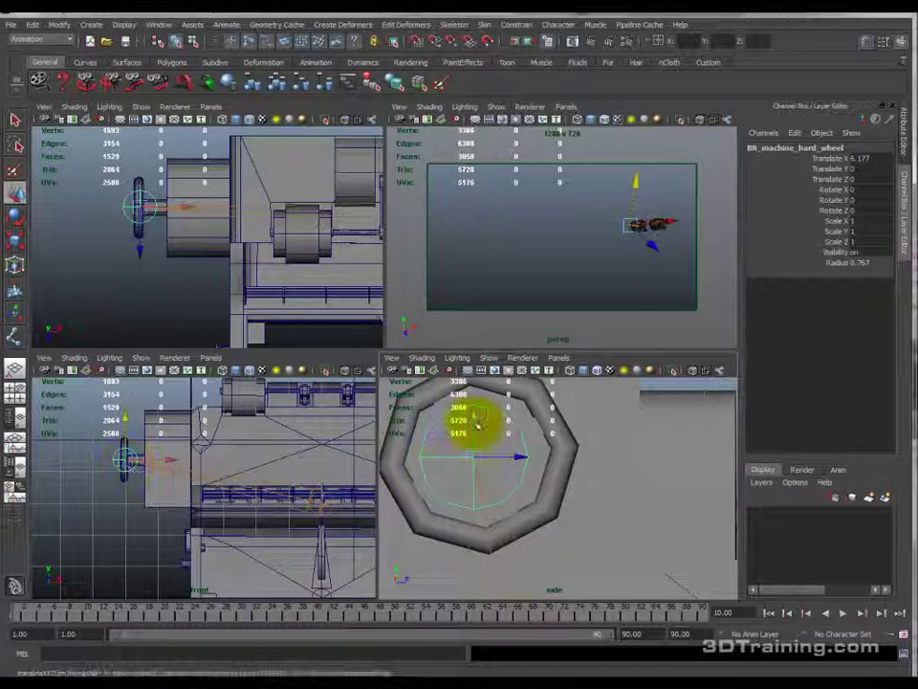
Step: Align the BN_machine_hard_wheel joint with the handwheel rim's centerline in the front view, at Translate X 6.206
{"action": "left_click", "coordinate": [116, 504]}
{"action": "scroll", "coordinate": [132, 507], "scroll_direction": "up", "scroll_amount": 2}
{"action": "middle_click_drag", "start_coordinate": [133, 507], "coordinate": [219, 500], "text": "alt"}
{"action": "scroll", "coordinate": [279, 517], "scroll_direction": "up", "scroll_amount": 4}
{"action": "left_click", "coordinate": [248, 482]}
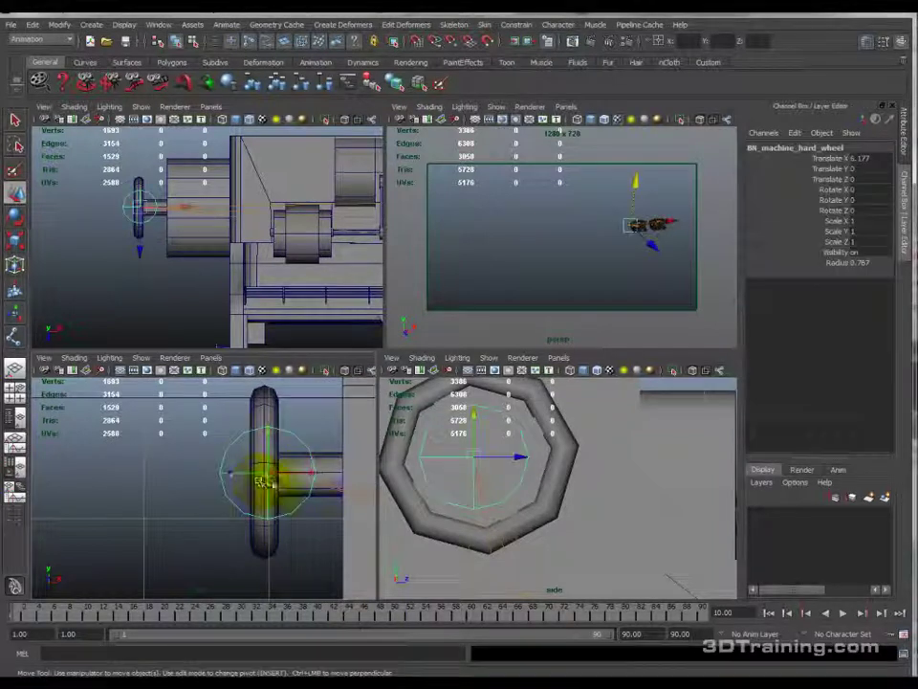
{"action": "scroll", "coordinate": [298, 488], "scroll_direction": "up", "scroll_amount": 2}
{"action": "left_click", "coordinate": [334, 464]}
{"action": "left_click_drag", "start_coordinate": [332, 465], "coordinate": [286, 427]}
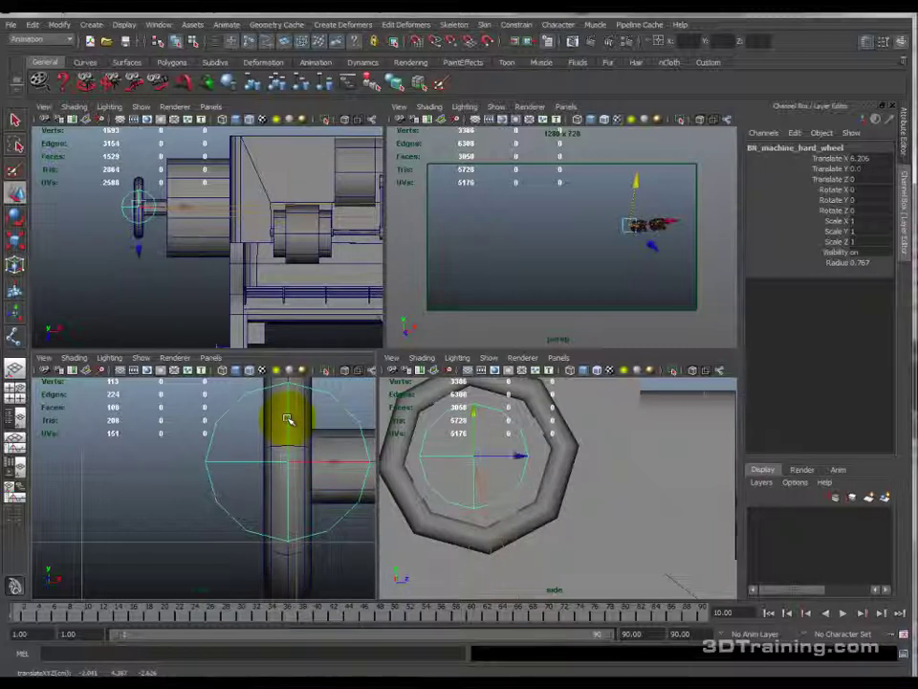
Step: Check the wheel joint's alignment with the handwheel head-on in the enlarged perspective view
{"action": "scroll", "coordinate": [445, 463], "scroll_direction": "down", "scroll_amount": 4}
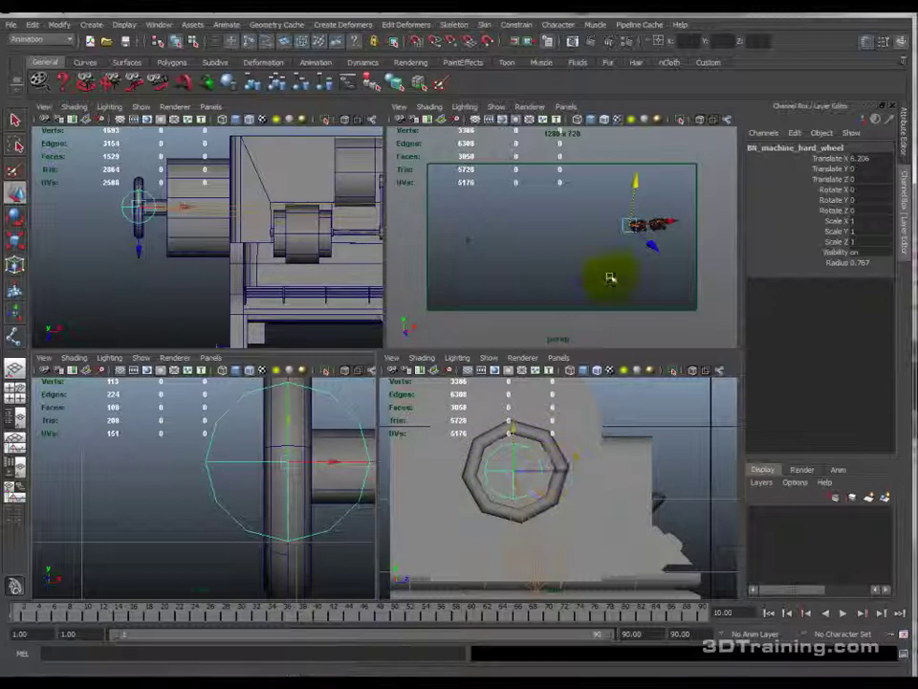
{"action": "key", "text": "space"}
{"action": "right_click_drag", "start_coordinate": [465, 359], "coordinate": [533, 309], "text": "alt"}
{"action": "left_click_drag", "start_coordinate": [533, 310], "coordinate": [577, 363], "text": "alt"}
{"action": "key", "text": "f"}
{"action": "left_click_drag", "start_coordinate": [470, 369], "coordinate": [448, 391], "text": "alt"}
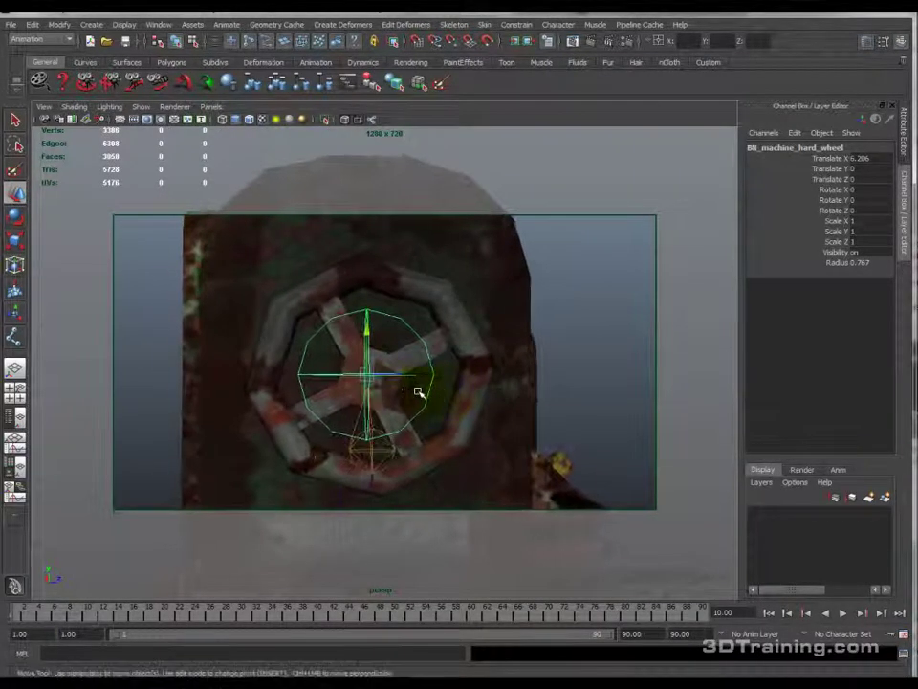
Step: Shift the perspective camera sideways so its icon no longer covers the handwheel in the side view
{"action": "key", "text": "space"}
{"action": "key", "text": "space"}
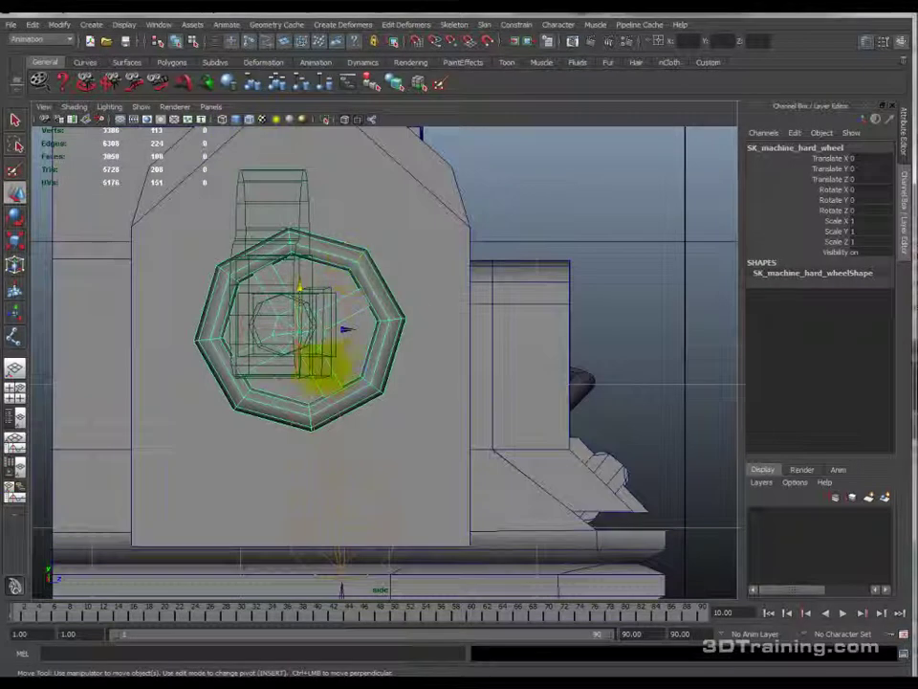
{"action": "key", "text": "space"}
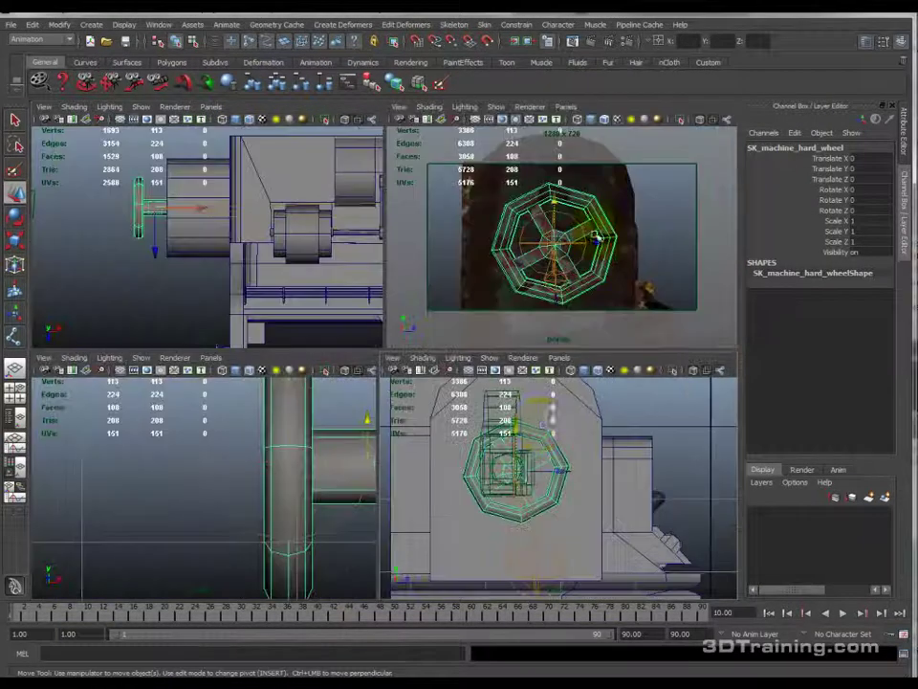
{"action": "key", "text": "alt+space"}
{"action": "key", "text": "Escape"}
{"action": "middle_click_drag", "start_coordinate": [651, 260], "coordinate": [421, 264], "text": "alt"}
{"action": "key", "text": "space"}
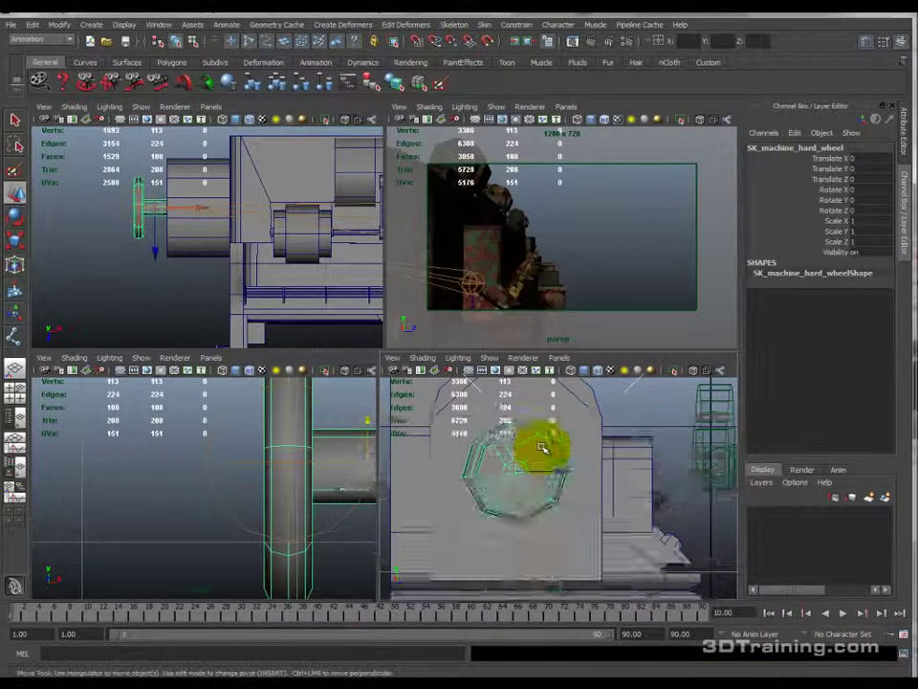
Step: Reselect the BN_machine_hard_wheel joint and move it exactly onto the handwheel's hub center in the side view
{"action": "scroll", "coordinate": [257, 362], "scroll_direction": "up", "scroll_amount": 2}
{"action": "middle_click_drag", "start_coordinate": [317, 312], "coordinate": [415, 346], "text": "alt"}
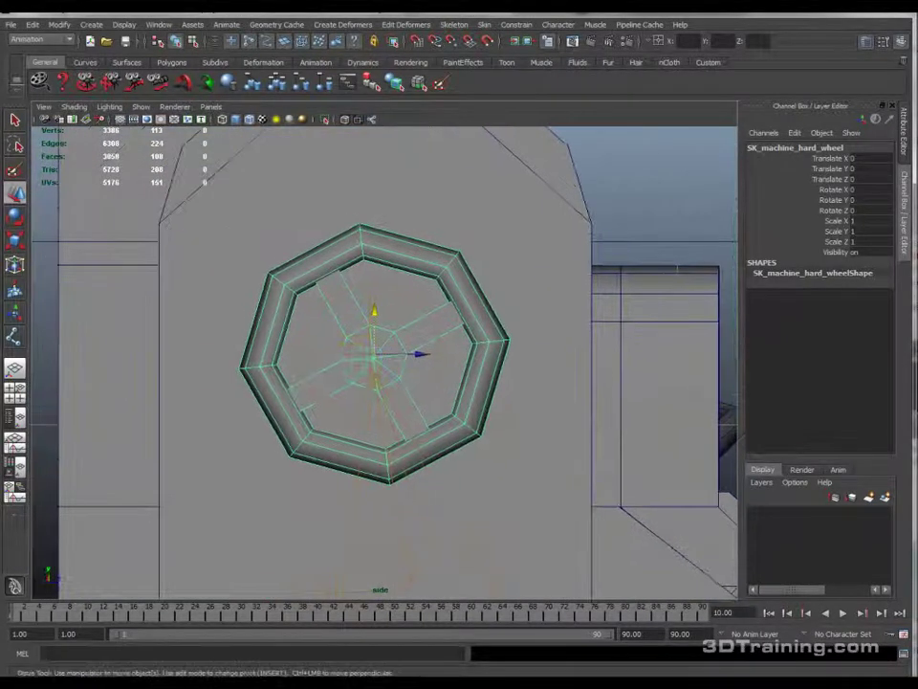
{"action": "key", "text": "ctrl+z"}
{"action": "key", "text": "Down"}
{"action": "right_click_drag", "start_coordinate": [321, 355], "coordinate": [371, 352], "text": "alt"}
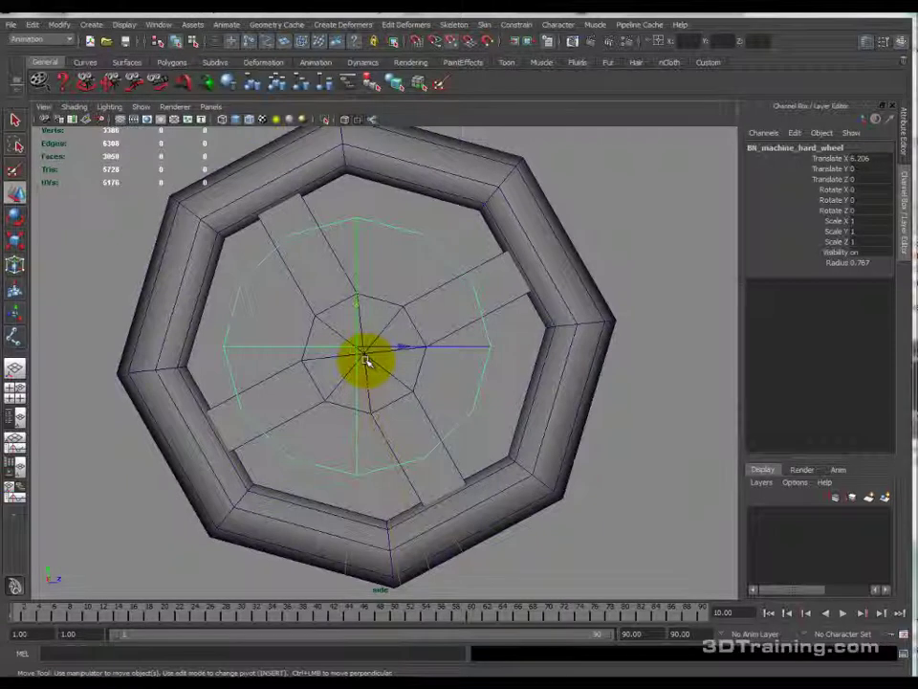
{"action": "left_click_drag", "start_coordinate": [366, 361], "coordinate": [365, 355]}
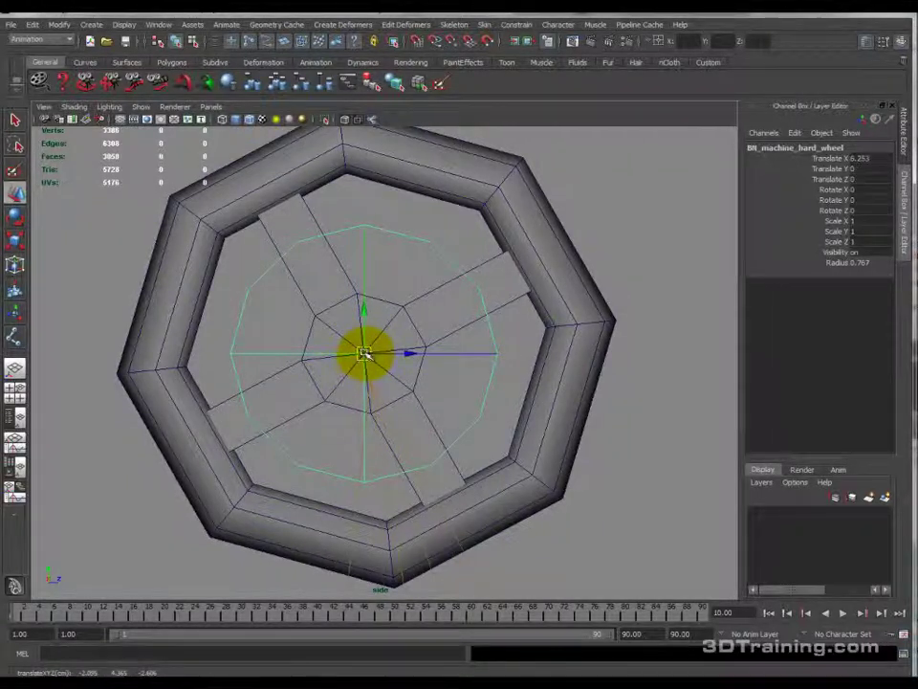
{"action": "scroll", "coordinate": [363, 355], "scroll_direction": "up", "scroll_amount": 5}
Step: Smooth bind the SK_machine_hard_main mesh to the BN_machine_hard_object joint
{"action": "key", "text": "space"}
{"action": "key", "text": "space"}
{"action": "left_click_drag", "start_coordinate": [522, 292], "coordinate": [461, 353], "text": "alt"}
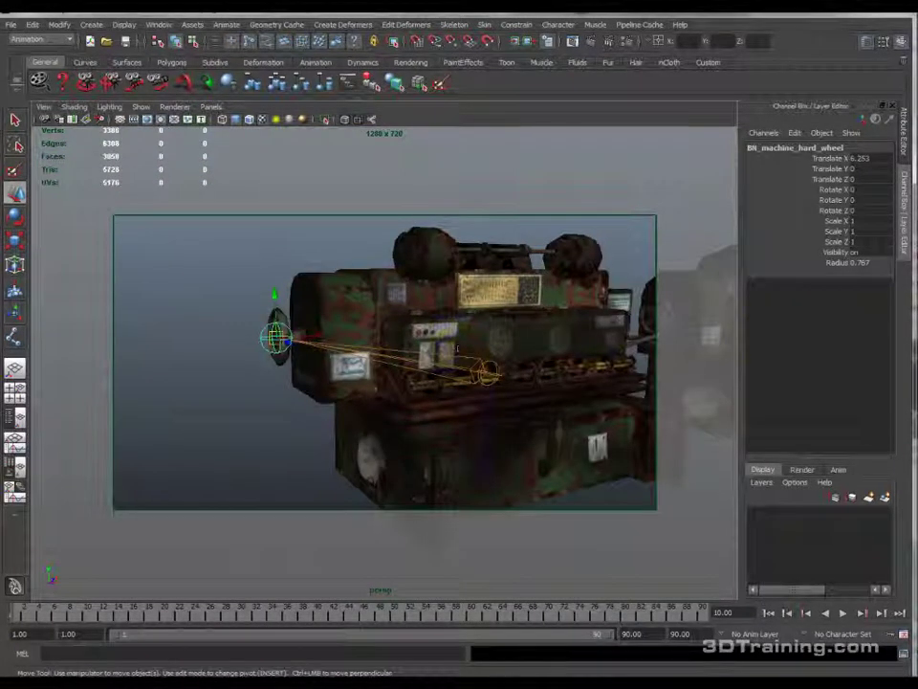
{"action": "left_click", "coordinate": [457, 350]}
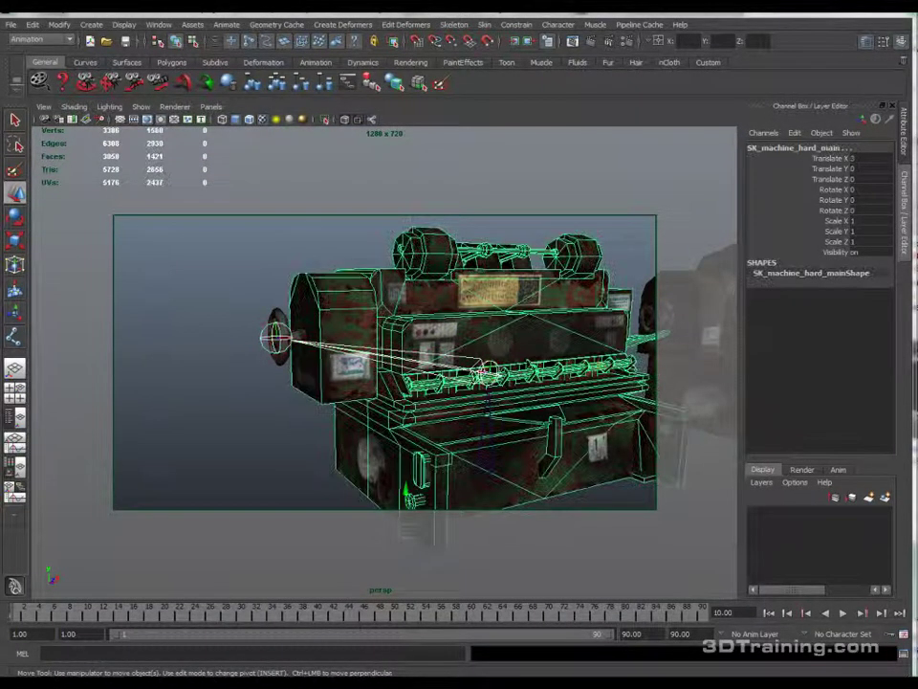
{"action": "left_click_drag", "start_coordinate": [917, 151], "coordinate": [703, 118]}
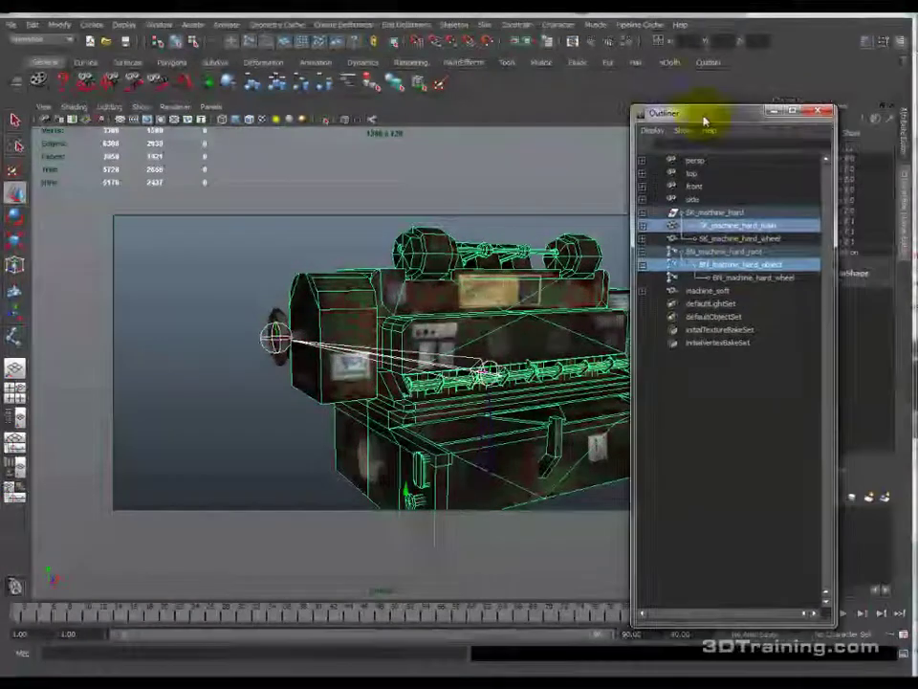
{"action": "left_click", "coordinate": [744, 265]}
{"action": "left_click", "coordinate": [764, 227], "text": "ctrl"}
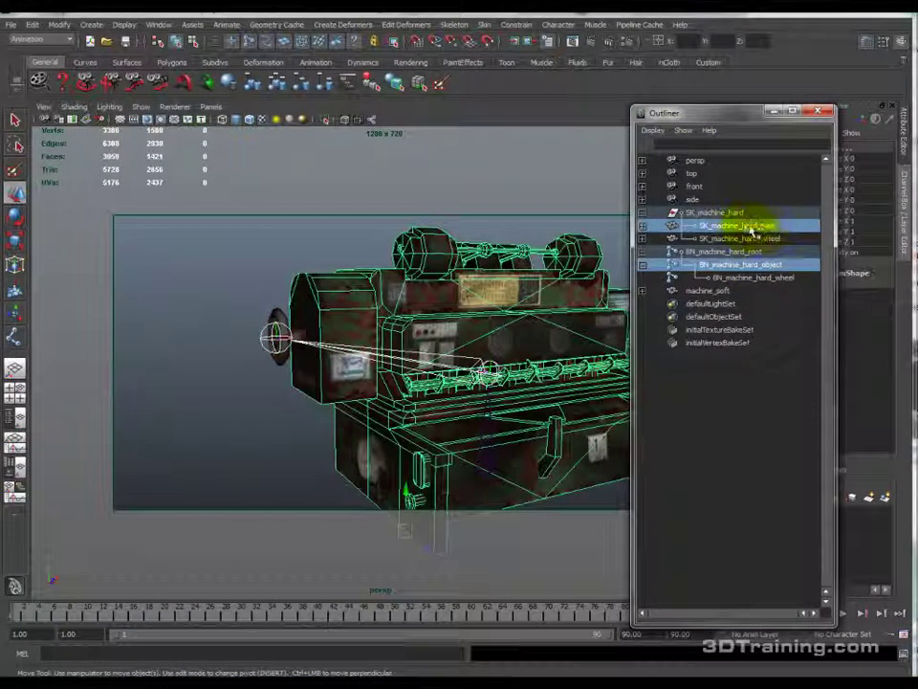
{"action": "left_click", "coordinate": [484, 24]}
{"action": "mouse_move", "coordinate": [505, 44]}
{"action": "left_click", "coordinate": [603, 52]}
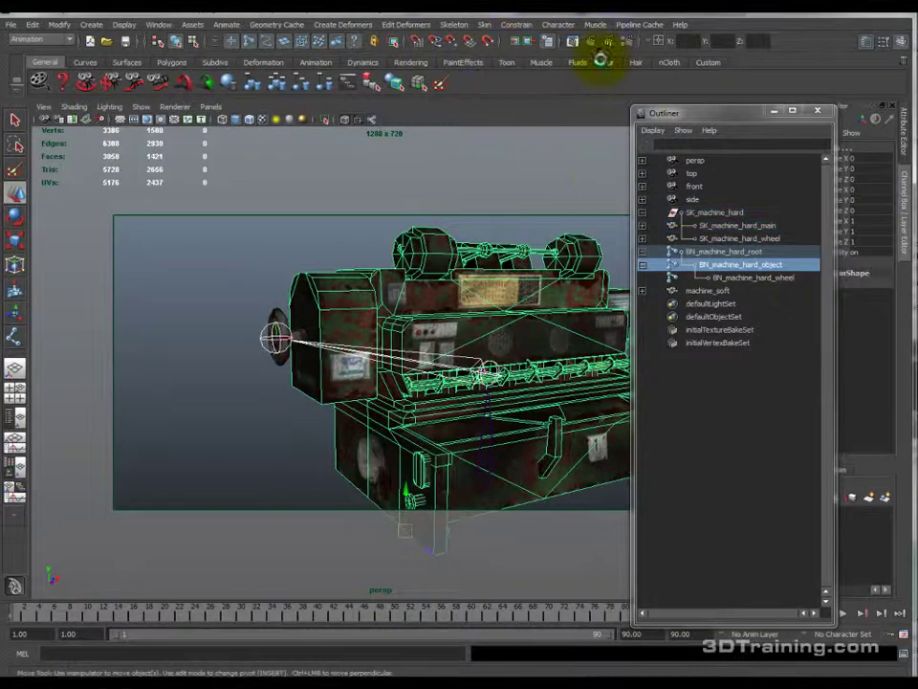
Step: Smooth bind the SK_machine_hard_wheel mesh to the BN_machine_hard_wheel joint
{"action": "left_click", "coordinate": [751, 265]}
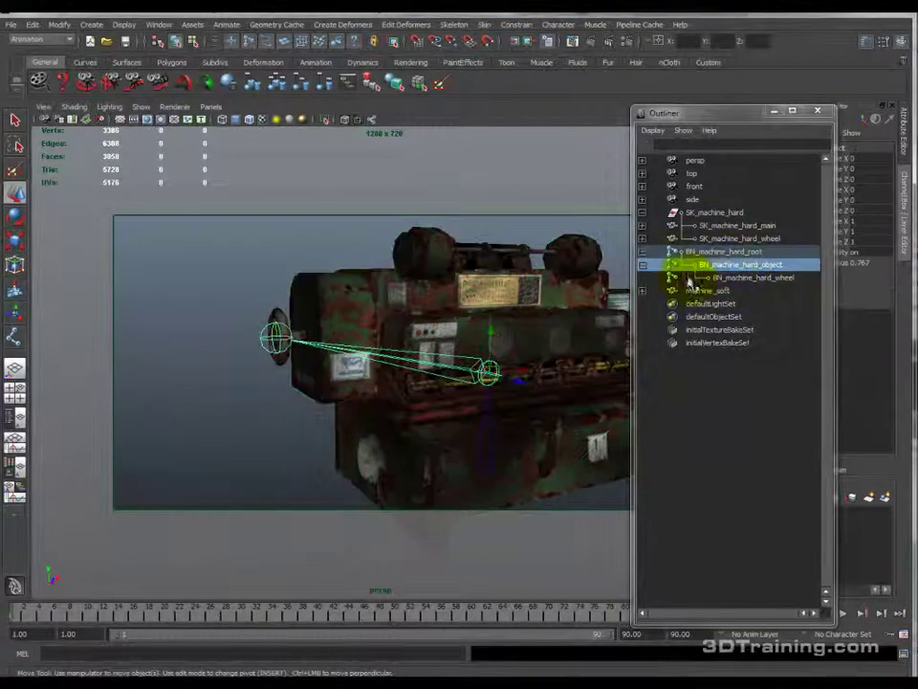
{"action": "left_click", "coordinate": [765, 278]}
{"action": "left_click", "coordinate": [747, 239], "text": "ctrl"}
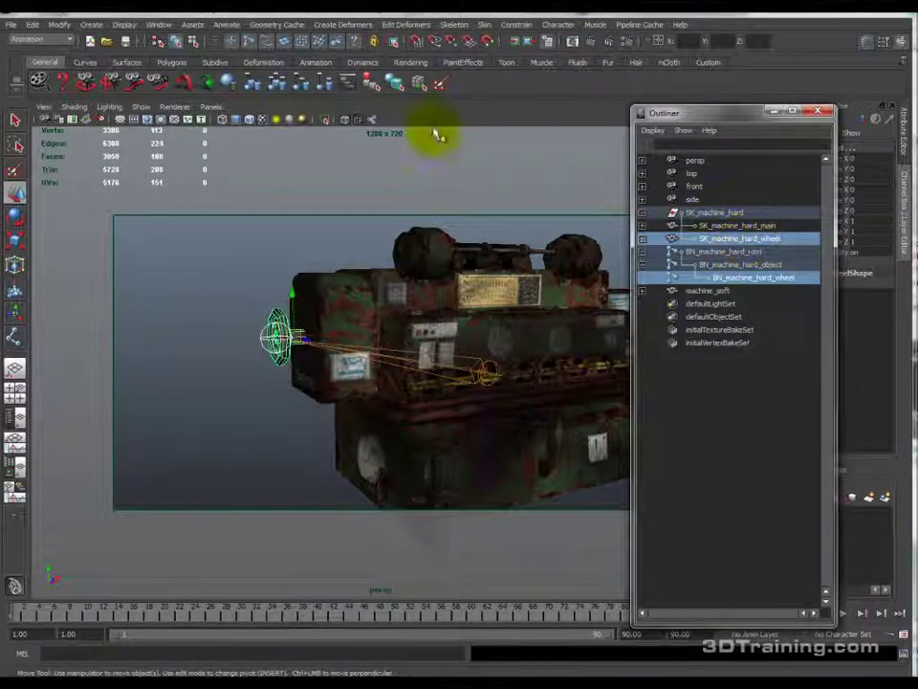
{"action": "left_click", "coordinate": [484, 24]}
{"action": "mouse_move", "coordinate": [494, 46]}
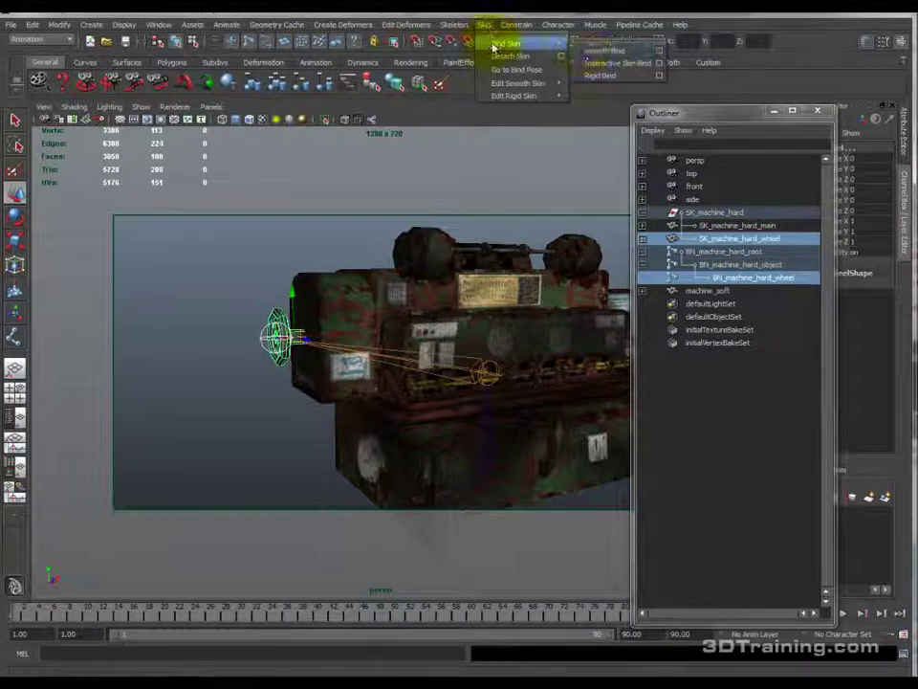
{"action": "left_click", "coordinate": [603, 50]}
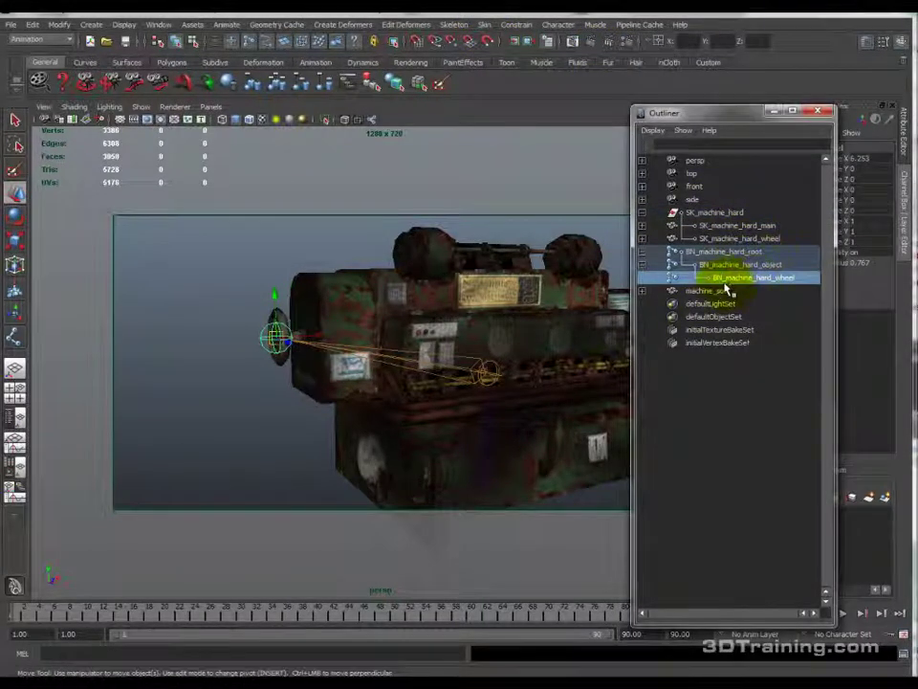
Step: Test the handwheel's binding by rotating the BN_machine_hard_wheel joint, and undo the rotation
{"action": "left_click_drag", "start_coordinate": [306, 344], "coordinate": [416, 342], "text": "alt"}
{"action": "middle_click_drag", "start_coordinate": [301, 299], "coordinate": [382, 308], "text": "alt"}
{"action": "scroll", "coordinate": [383, 314], "scroll_direction": "up", "scroll_amount": 5}
{"action": "key", "text": "e"}
{"action": "left_click_drag", "start_coordinate": [372, 321], "coordinate": [337, 317], "text": "alt"}
{"action": "mouse_move", "coordinate": [240, 295]}
{"action": "left_mouse_down"}
{"action": "mouse_move", "coordinate": [246, 288]}
{"action": "mouse_move", "coordinate": [205, 247]}
{"action": "mouse_move", "coordinate": [240, 383]}
{"action": "mouse_move", "coordinate": [253, 293]}
{"action": "mouse_move", "coordinate": [109, 326]}
{"action": "mouse_move", "coordinate": [259, 296]}
{"action": "mouse_move", "coordinate": [239, 373]}
{"action": "mouse_move", "coordinate": [143, 364]}
{"action": "mouse_move", "coordinate": [134, 278]}
{"action": "mouse_move", "coordinate": [175, 364]}
{"action": "mouse_move", "coordinate": [238, 303]}
{"action": "left_mouse_up"}
{"action": "key", "text": "ctrl+z"}
Step: Test the main binding by moving the BN_machine_hard_object joint, undo the move, and select the BN_machine_hard_wheel joint
{"action": "left_click_drag", "start_coordinate": [428, 348], "coordinate": [385, 352], "text": "alt"}
{"action": "left_click_drag", "start_coordinate": [507, 365], "coordinate": [487, 360], "text": "alt"}
{"action": "key", "text": "Up"}
{"action": "key", "text": "w"}
{"action": "key", "text": "ctrl+z"}
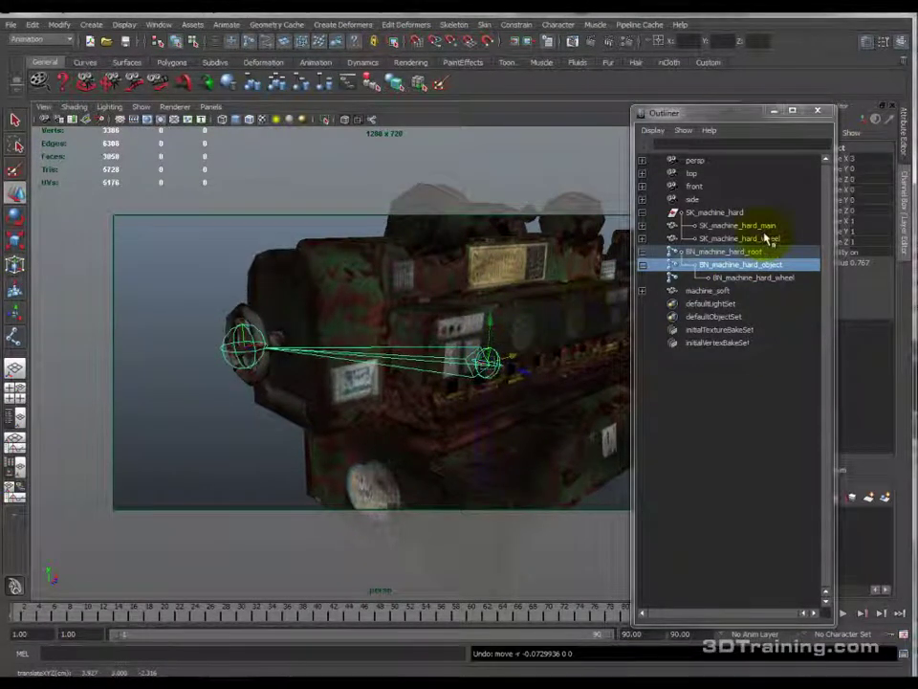
{"action": "left_click", "coordinate": [741, 277]}
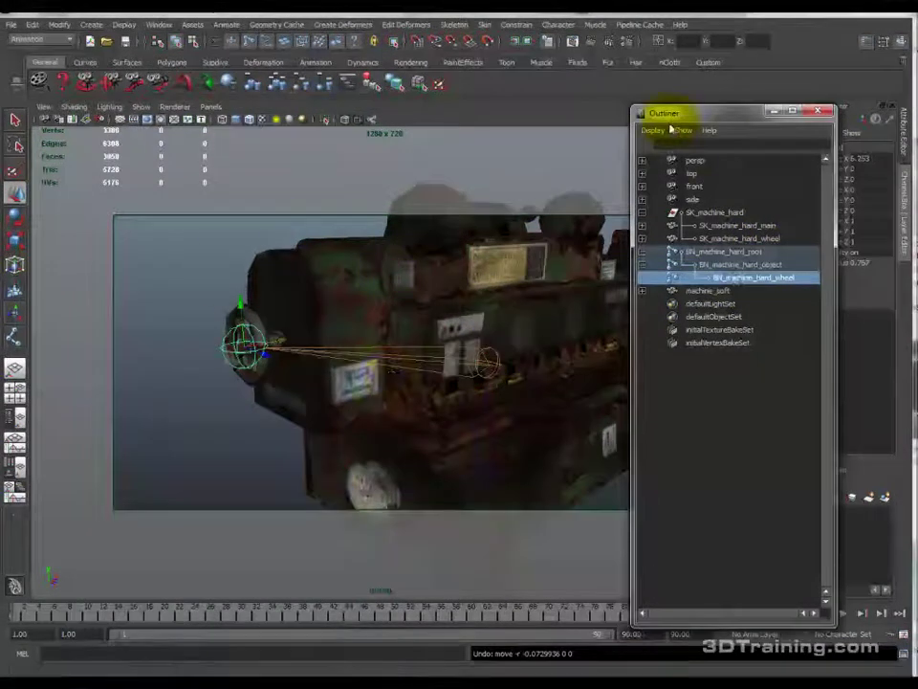
Step: Clear the joint selection and minimize the Outliner to uncover the Channel Box
{"action": "left_click_drag", "start_coordinate": [647, 113], "coordinate": [729, 117]}
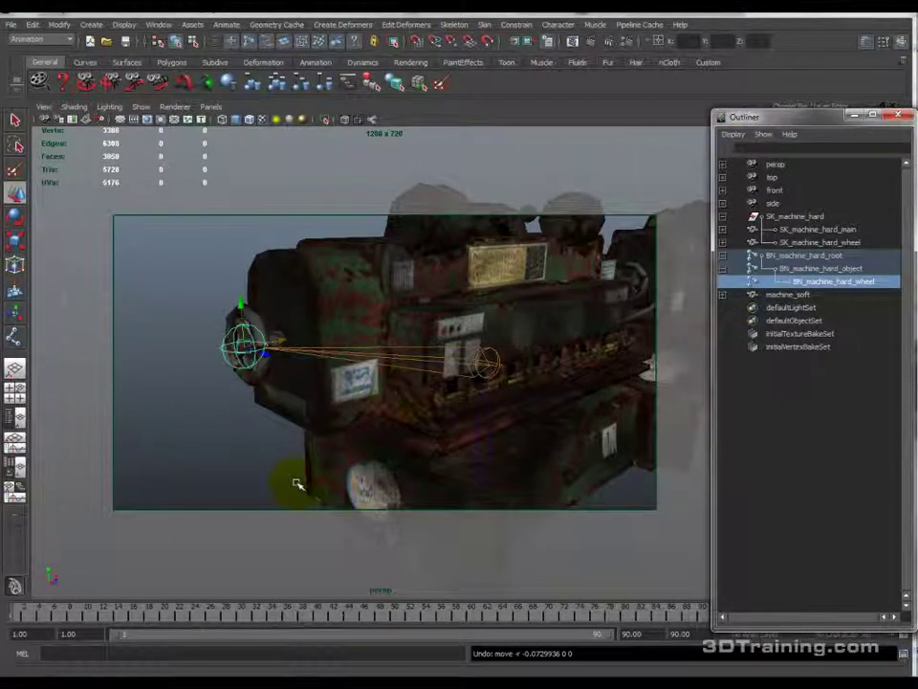
{"action": "left_click_drag", "start_coordinate": [502, 382], "coordinate": [261, 479], "text": "alt"}
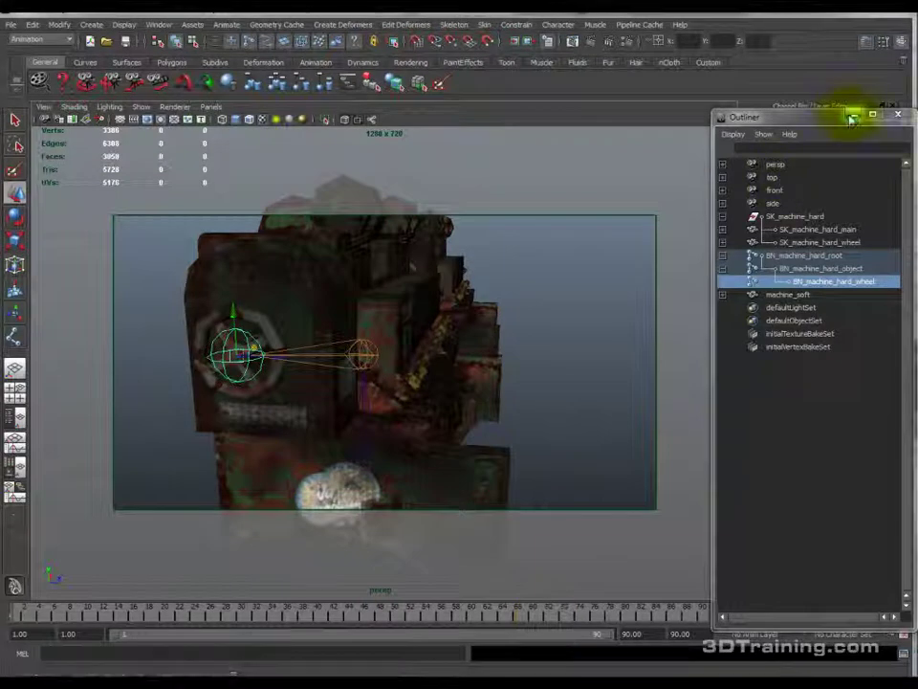
{"action": "left_click", "coordinate": [641, 580]}
{"action": "left_click", "coordinate": [854, 116]}
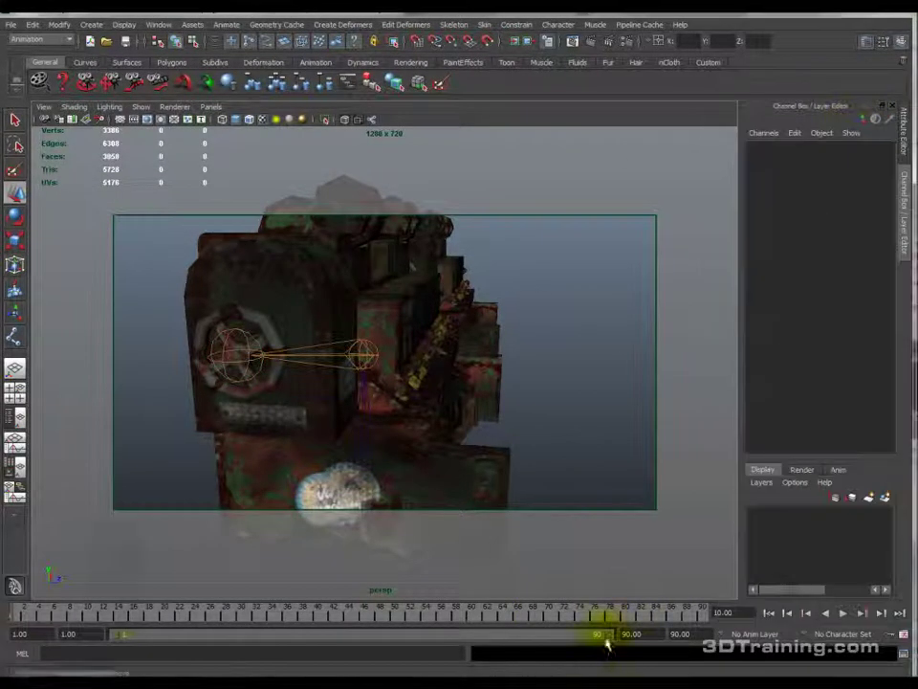
Step: Scrub through the 90-frame timeline and play it from frame 1 to check for existing animation on the view camera
{"action": "left_click", "coordinate": [73, 615]}
{"action": "left_click_drag", "start_coordinate": [27, 620], "coordinate": [670, 620]}
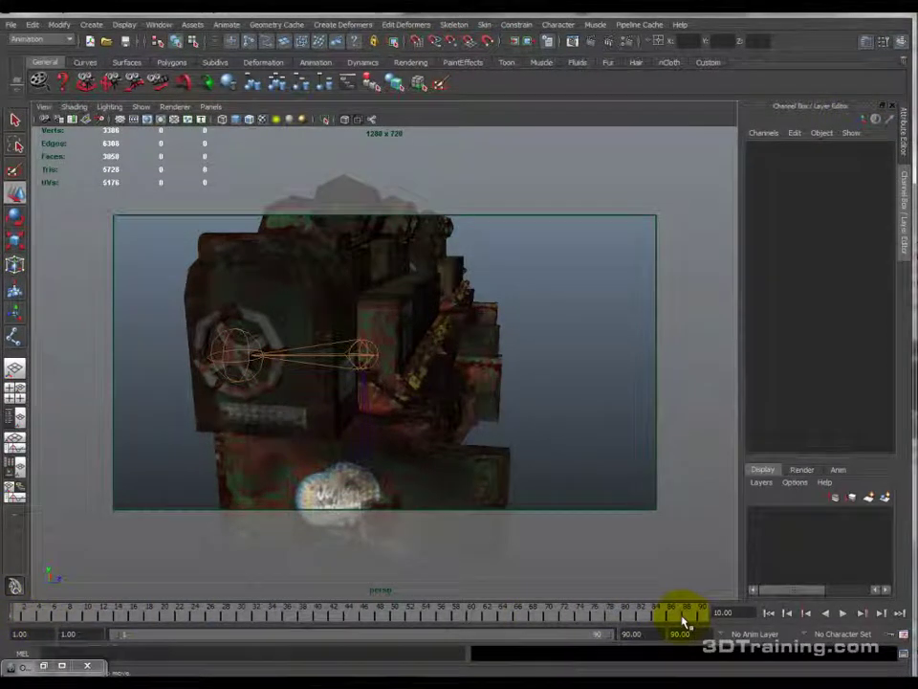
{"action": "left_click_drag", "start_coordinate": [357, 432], "coordinate": [570, 549], "text": "alt"}
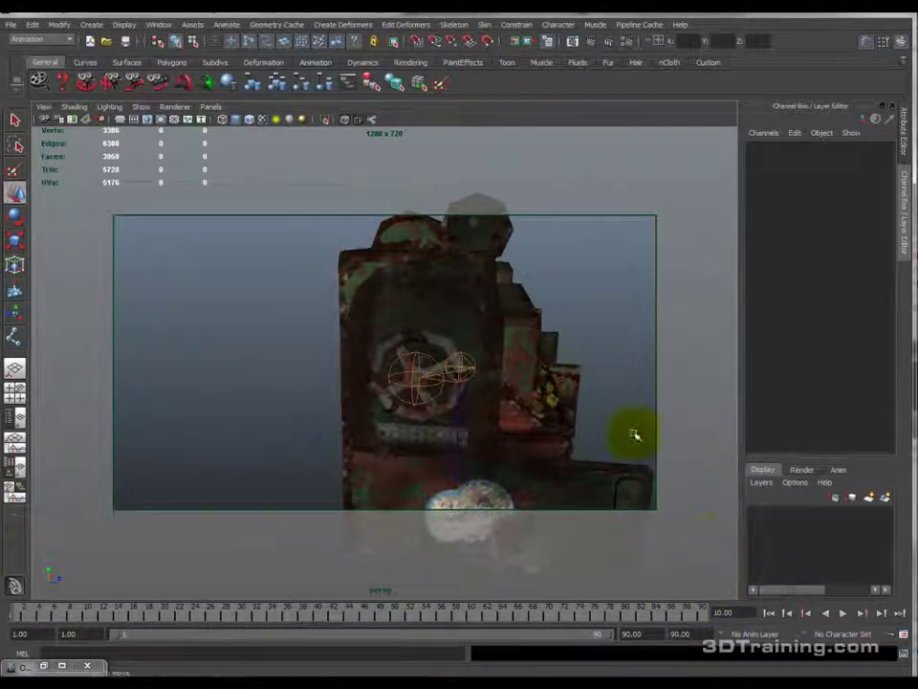
{"action": "scroll", "coordinate": [478, 390], "scroll_direction": "up", "scroll_amount": 3}
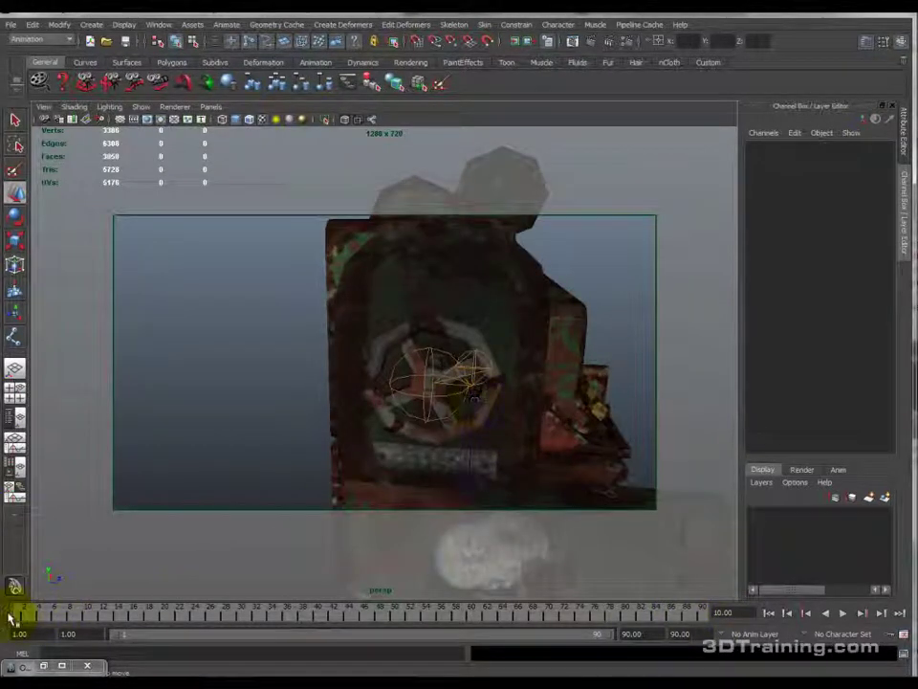
{"action": "left_click", "coordinate": [40, 617]}
{"action": "key", "text": "alt+v"}
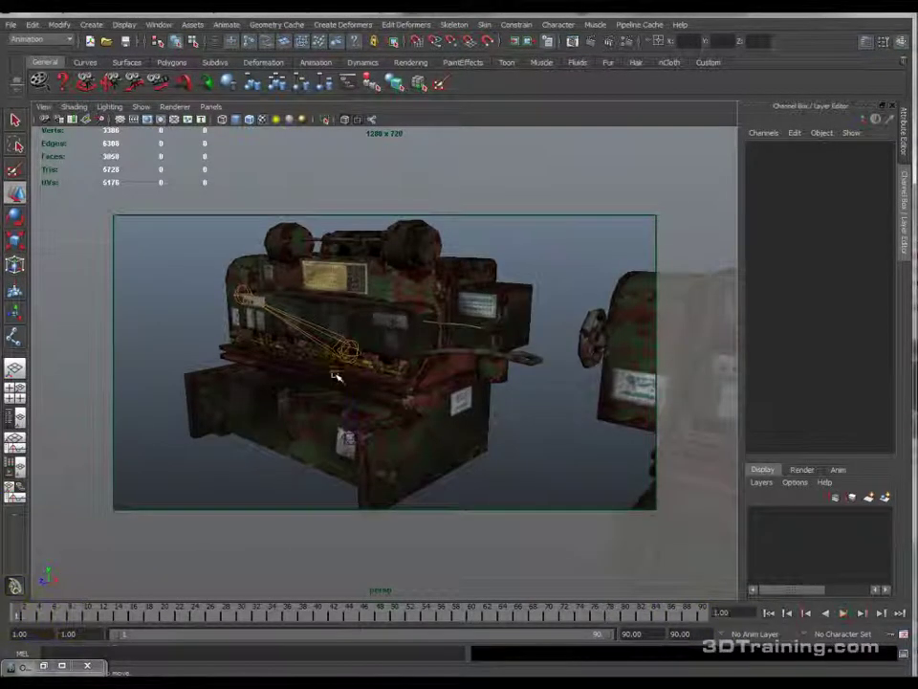
Step: Select the persp camera, delete its animation keys, and play back the timeline to check the view
{"action": "left_click", "coordinate": [211, 107]}
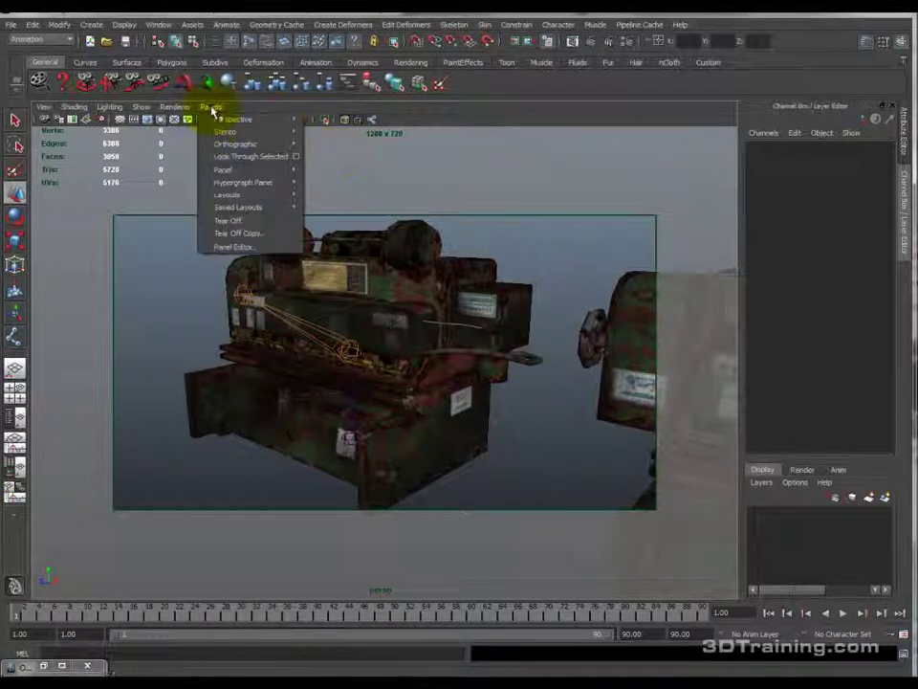
{"action": "mouse_move", "coordinate": [267, 117]}
{"action": "left_click", "coordinate": [338, 120]}
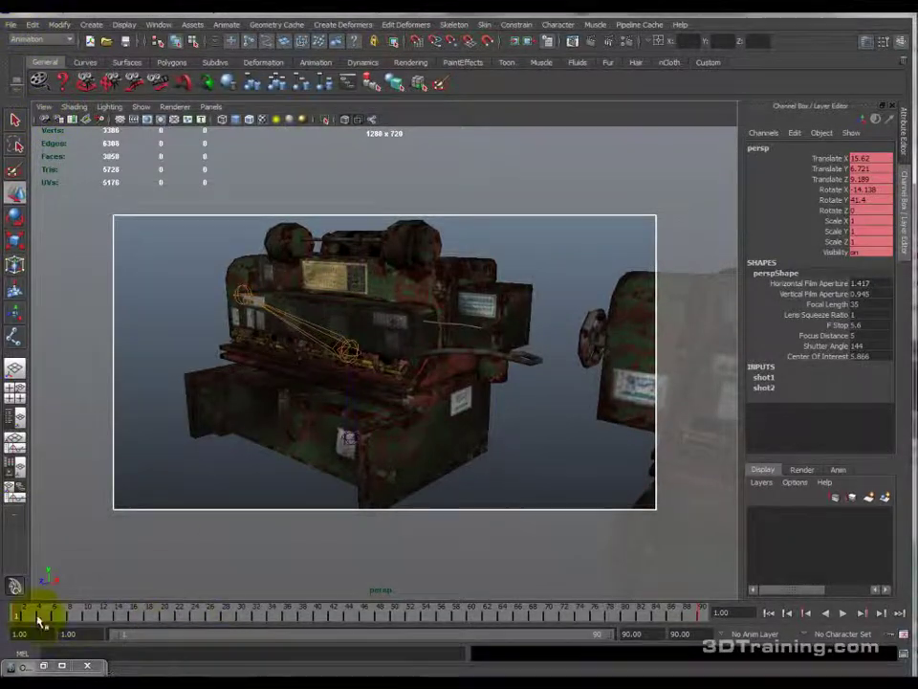
{"action": "key", "text": "alt+v"}
{"action": "left_click_drag", "start_coordinate": [207, 619], "coordinate": [4, 619]}
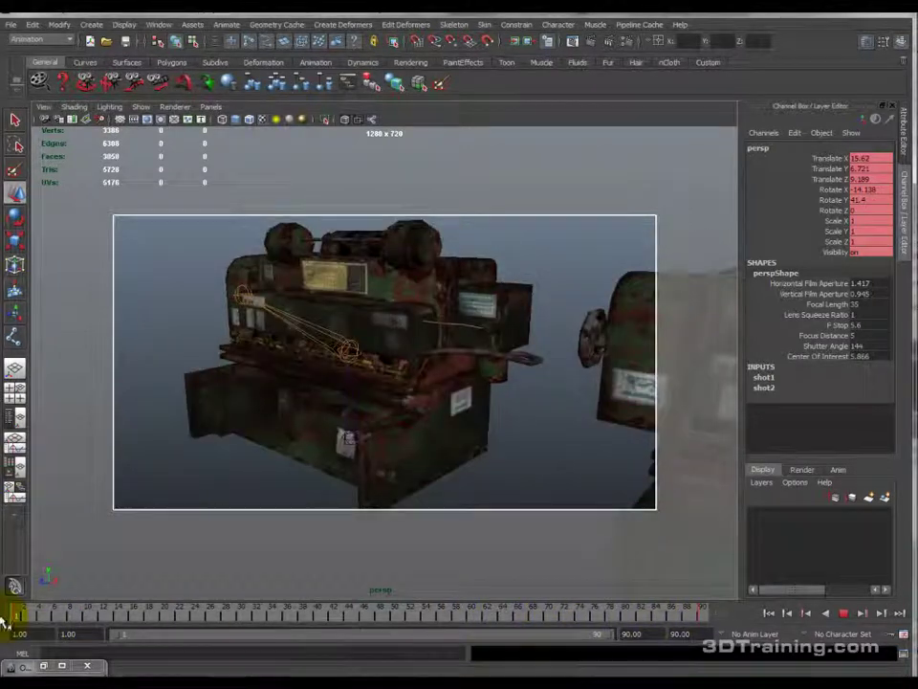
{"action": "left_click", "coordinate": [32, 25]}
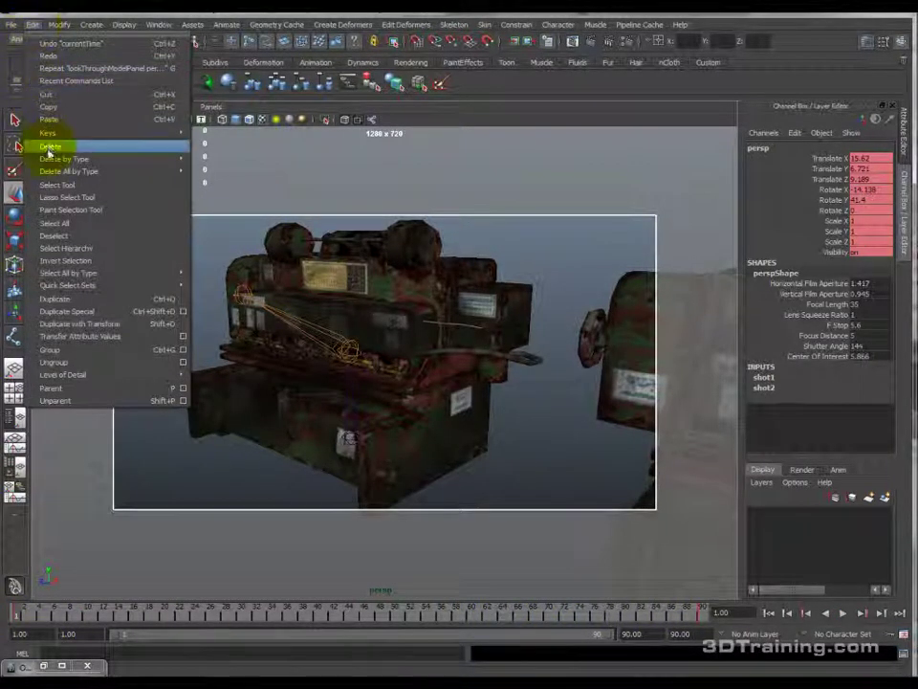
{"action": "mouse_move", "coordinate": [38, 133]}
{"action": "left_click", "coordinate": [239, 177]}
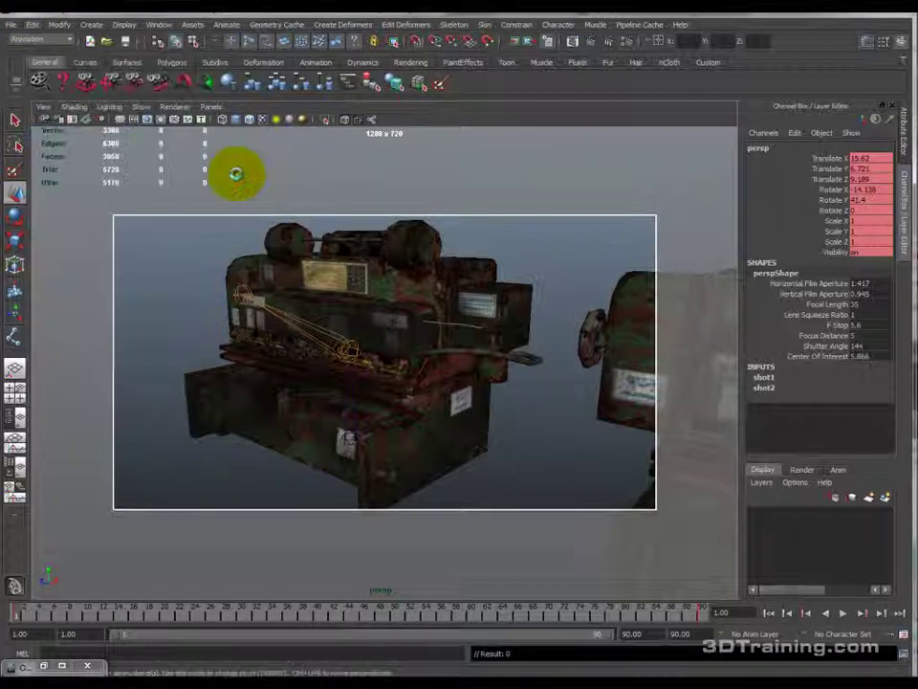
{"action": "key", "text": "alt+v"}
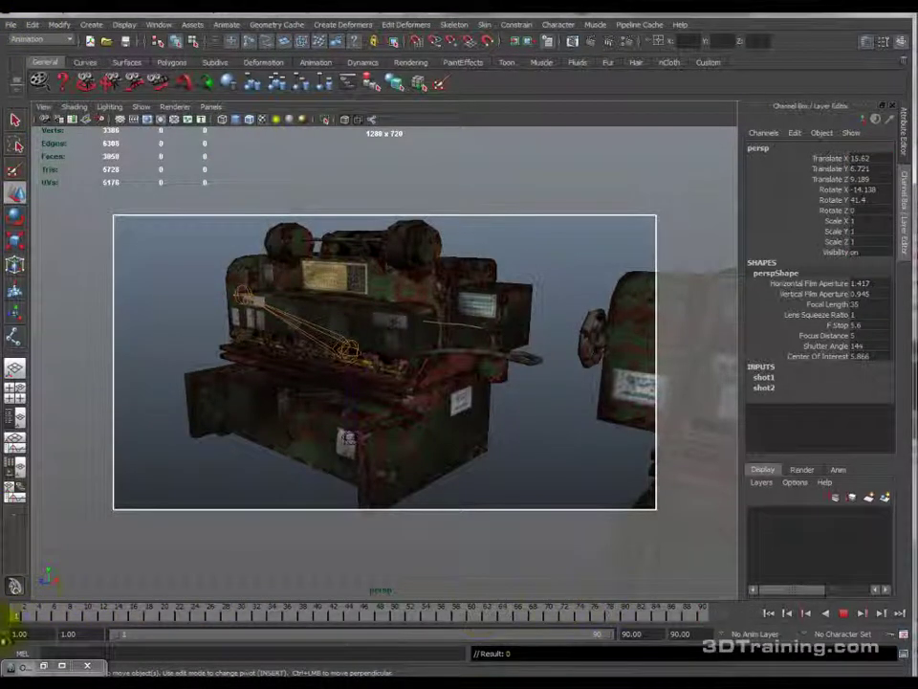
Step: Select the BN_machine_hard_wheel joint on the handwheel and key all its channels at frame 1
{"action": "left_click_drag", "start_coordinate": [373, 360], "coordinate": [336, 311], "text": "alt"}
{"action": "left_click", "coordinate": [273, 293]}
{"action": "mouse_move", "coordinate": [280, 304]}
{"action": "left_mouse_down", "text": "alt"}
{"action": "mouse_move", "coordinate": [246, 382]}
{"action": "mouse_move", "coordinate": [272, 370]}
{"action": "mouse_move", "coordinate": [424, 396]}
{"action": "mouse_move", "coordinate": [520, 386]}
{"action": "mouse_move", "coordinate": [465, 436]}
{"action": "mouse_move", "coordinate": [468, 418]}
{"action": "mouse_move", "coordinate": [437, 436]}
{"action": "mouse_move", "coordinate": [356, 387]}
{"action": "mouse_move", "coordinate": [358, 401]}
{"action": "mouse_move", "coordinate": [276, 528]}
{"action": "left_mouse_up", "text": "alt"}
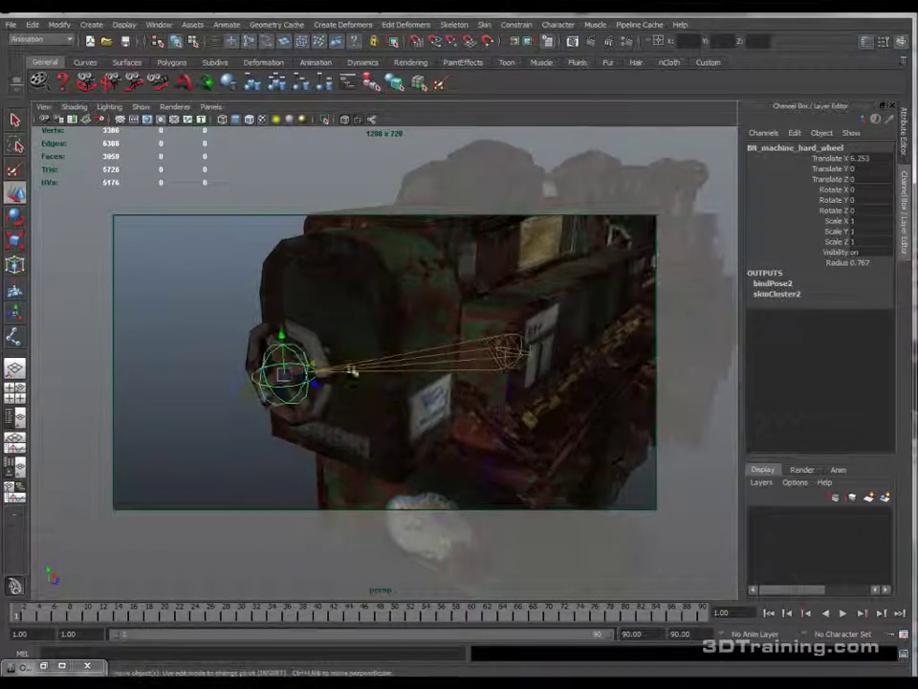
{"action": "left_click_drag", "start_coordinate": [201, 595], "coordinate": [15, 620]}
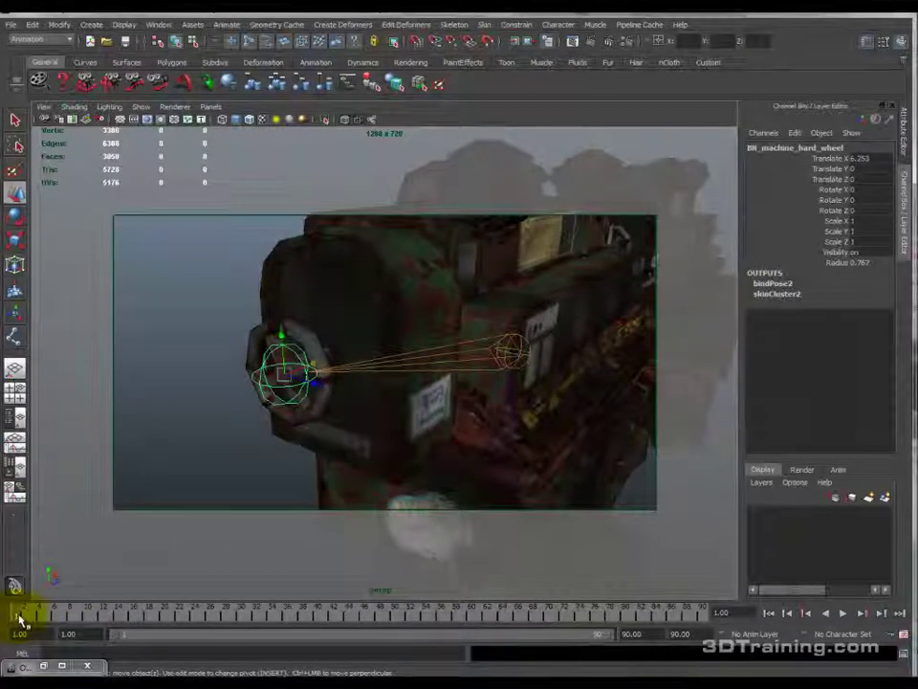
{"action": "key", "text": "s"}
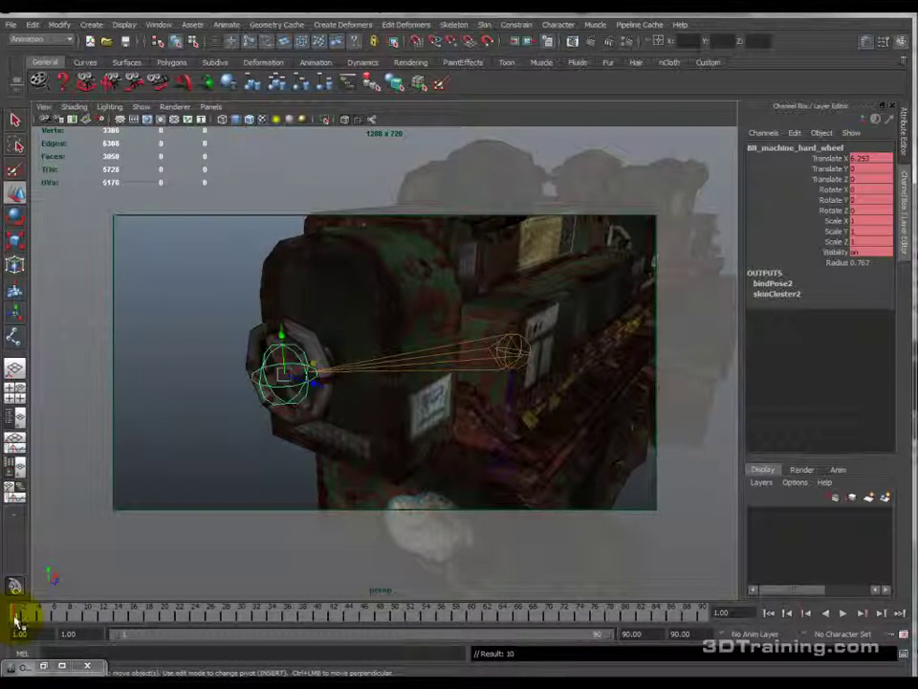
{"action": "left_click_drag", "start_coordinate": [866, 220], "coordinate": [872, 251]}
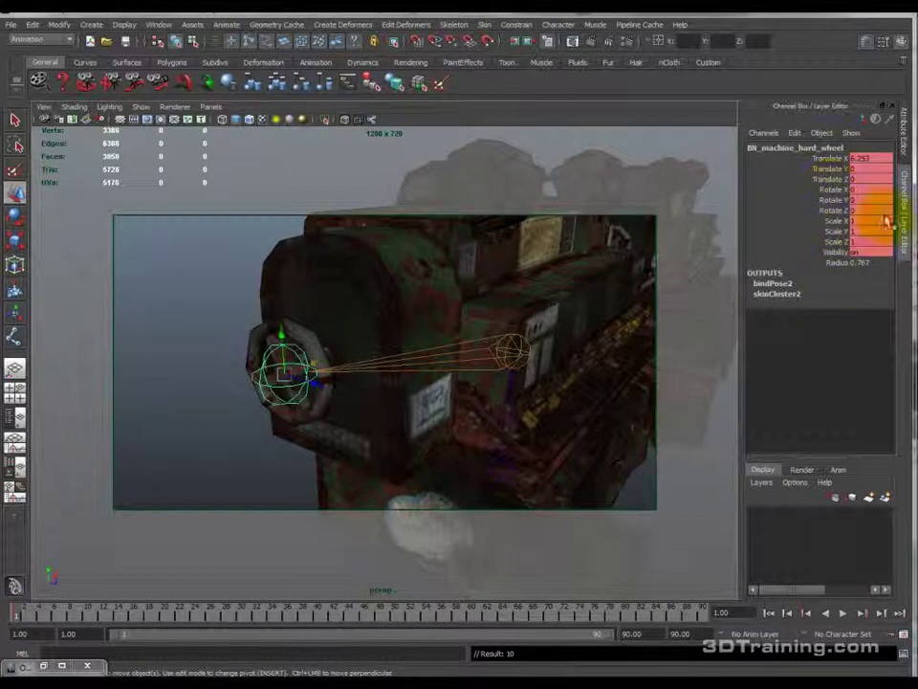
Step: Play back the timeline with the BN_machine_hard_wheel joint selected, and scrub from frame 1 to frame 90
{"action": "left_click", "coordinate": [43, 615]}
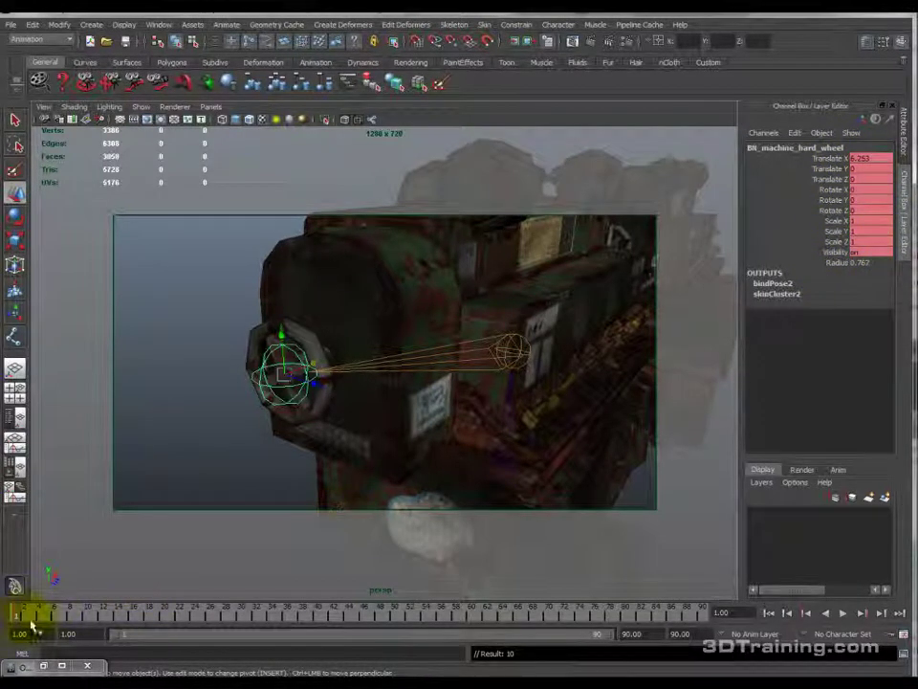
{"action": "left_click_drag", "start_coordinate": [21, 617], "coordinate": [717, 599]}
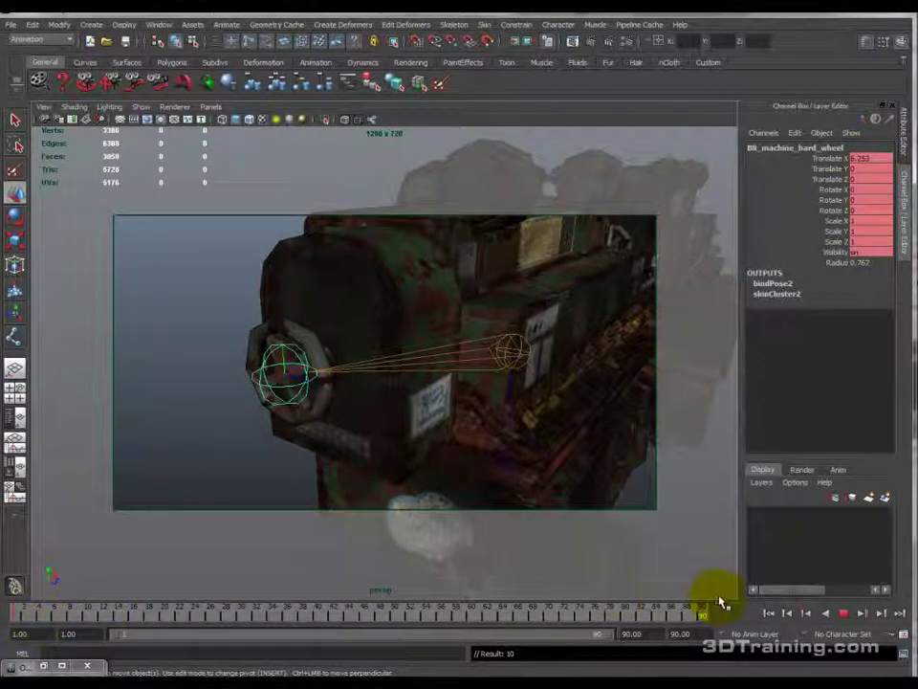
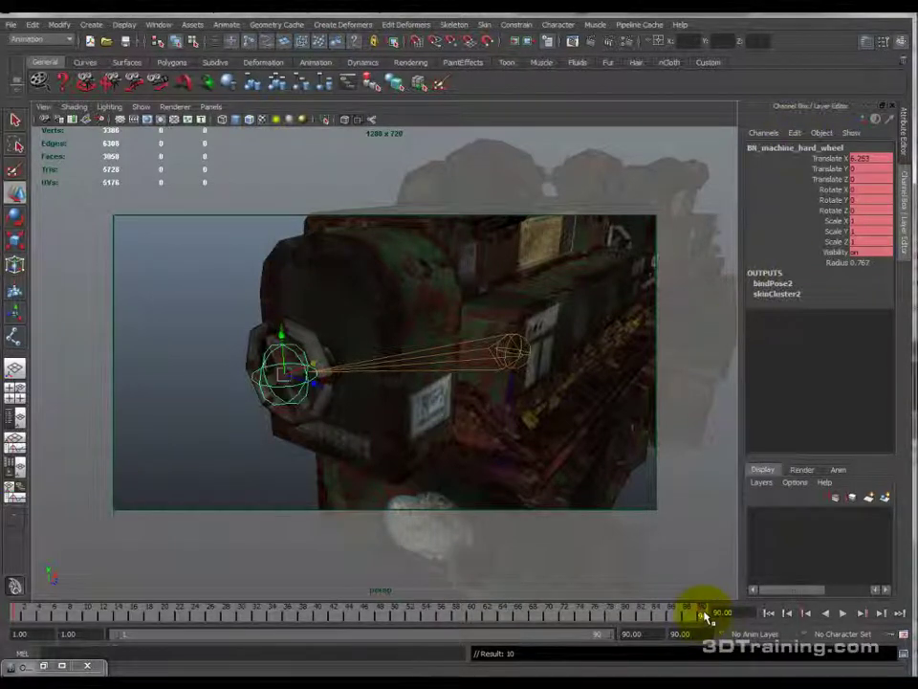
{"action": "key", "text": "alt+v"}
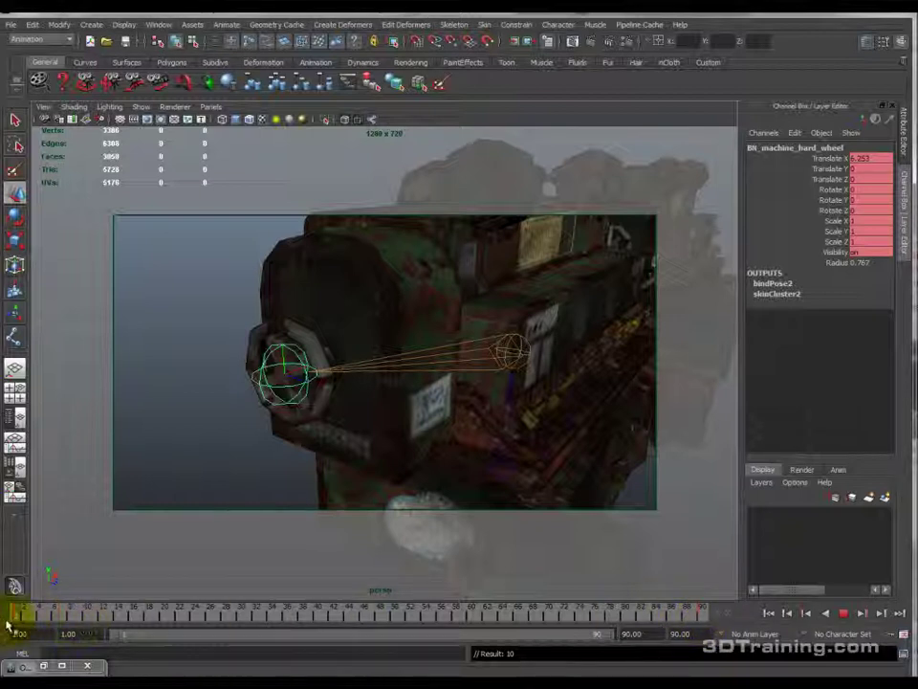
{"action": "key", "text": "w"}
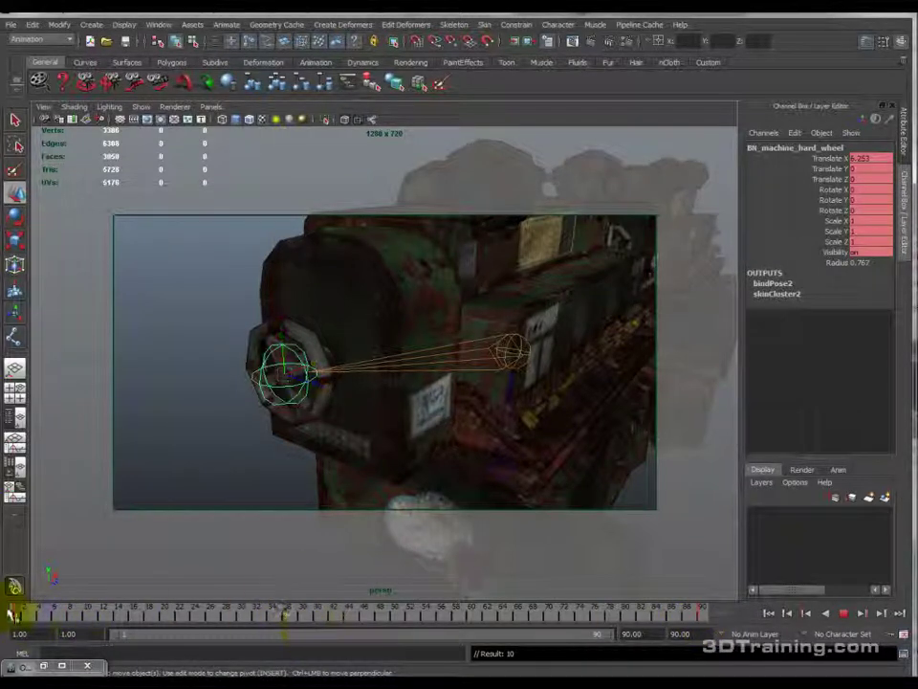
{"action": "left_click", "coordinate": [733, 611]}
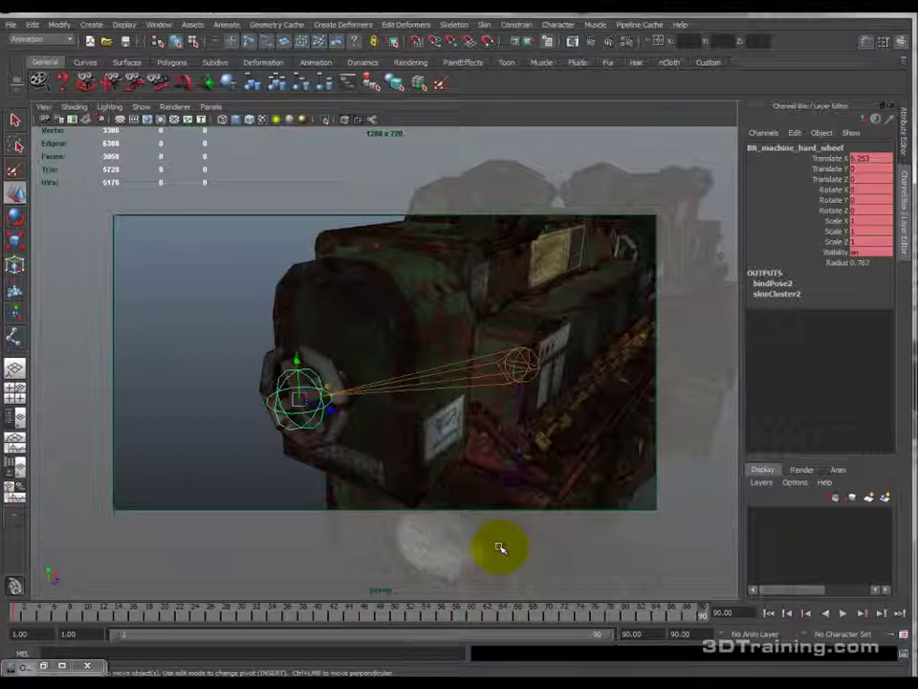
{"action": "left_click", "coordinate": [15, 617]}
{"action": "left_click_drag", "start_coordinate": [21, 617], "coordinate": [710, 608]}
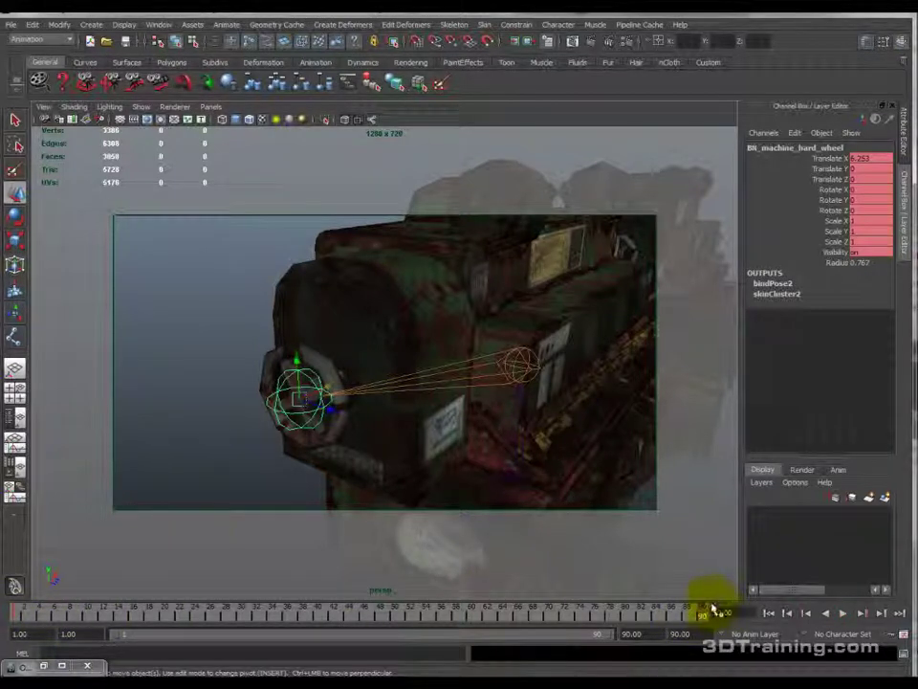
Step: At frame 45, set the wheel joint's Rotate X to -360 and key it
{"action": "left_click_drag", "start_coordinate": [205, 537], "coordinate": [219, 531], "text": "alt"}
{"action": "mouse_move", "coordinate": [19, 617]}
{"action": "left_mouse_down"}
{"action": "mouse_move", "coordinate": [302, 631]}
{"action": "mouse_move", "coordinate": [384, 619]}
{"action": "mouse_move", "coordinate": [351, 624]}
{"action": "left_mouse_up"}
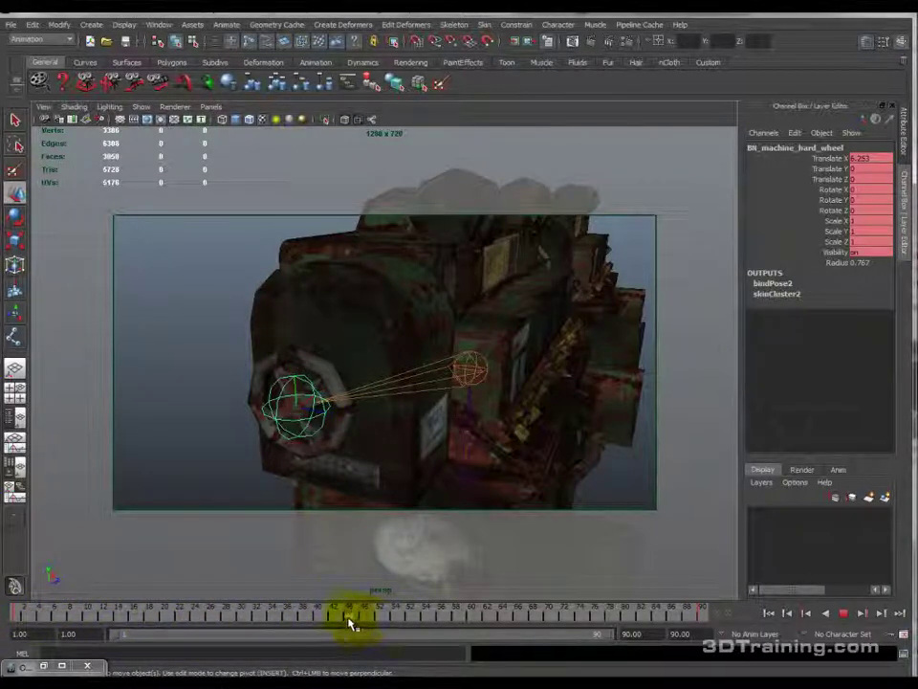
{"action": "key", "text": "e"}
{"action": "left_click_drag", "start_coordinate": [258, 289], "coordinate": [363, 356]}
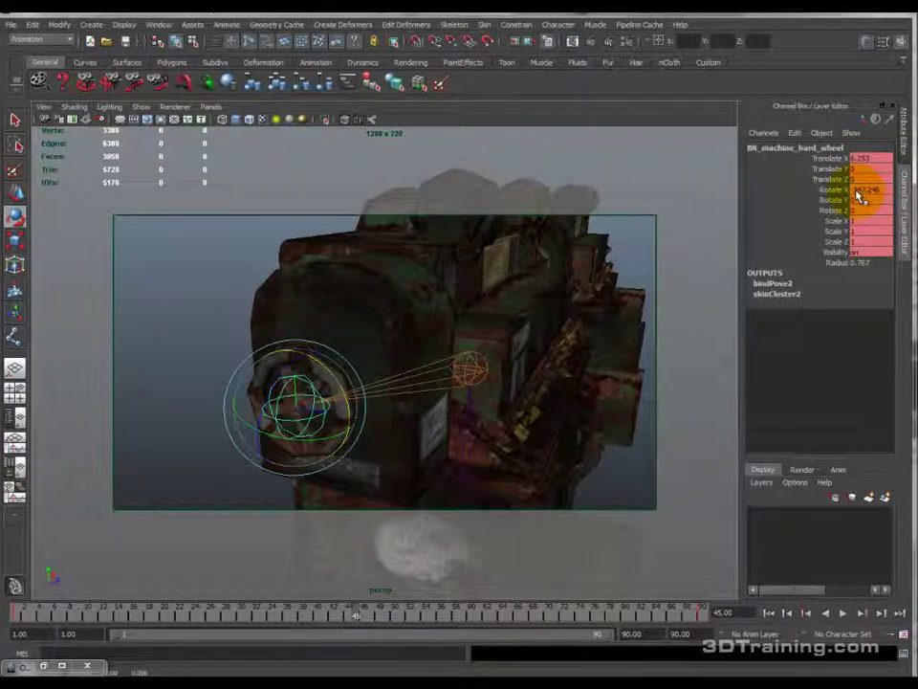
{"action": "type", "text": "-36"}
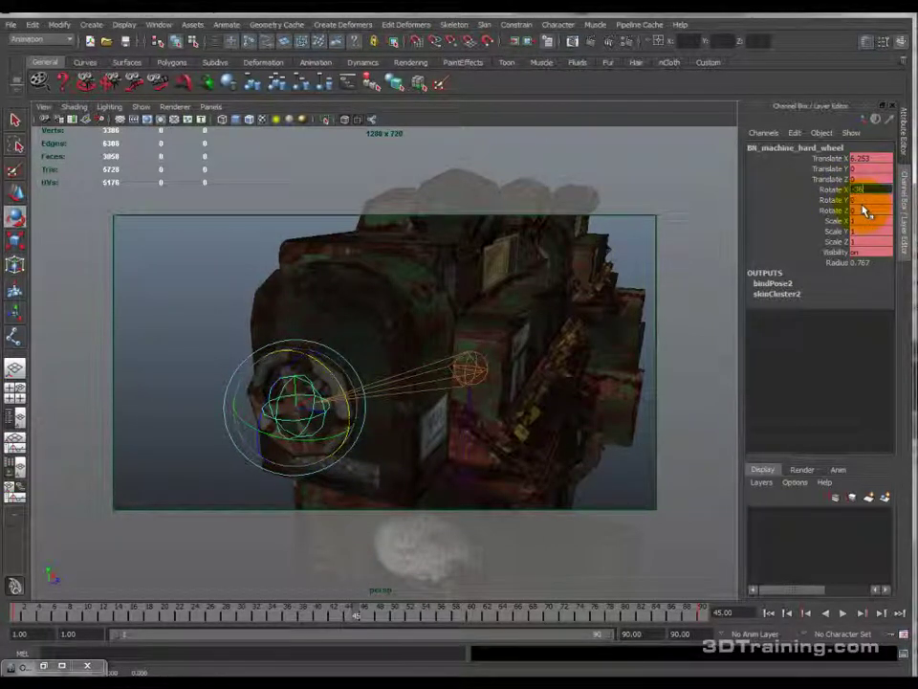
{"action": "type", "text": "0"}
{"action": "key", "text": "Return"}
{"action": "type", "text": "3"}
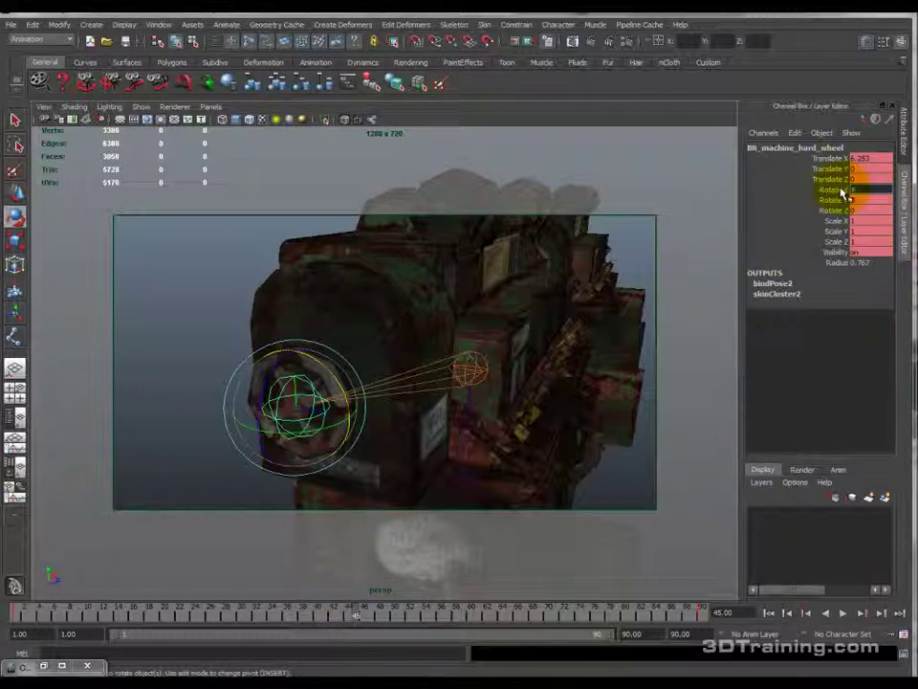
{"action": "left_click", "coordinate": [732, 197]}
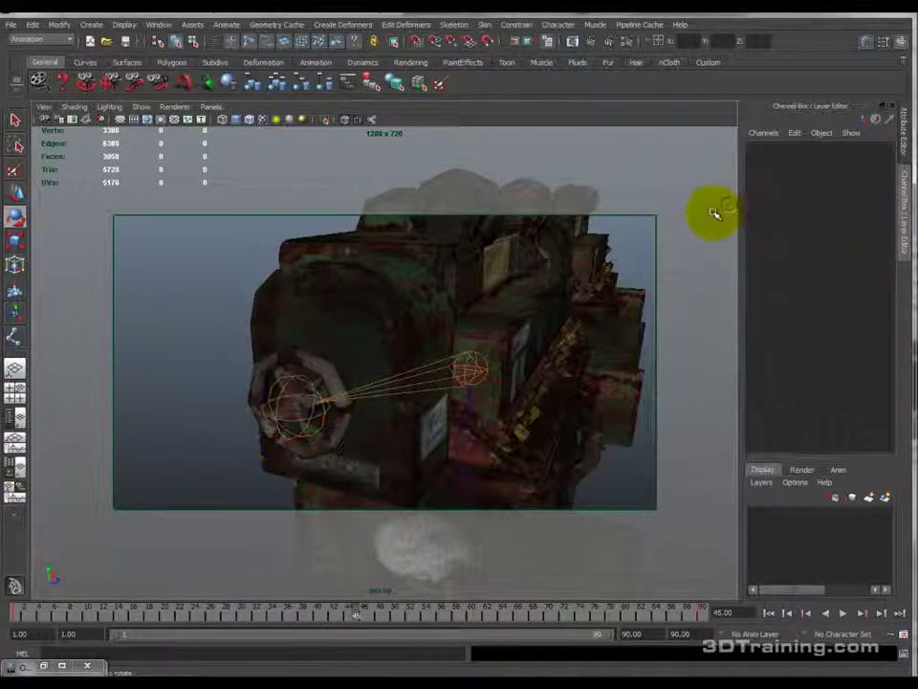
{"action": "left_click", "coordinate": [306, 421]}
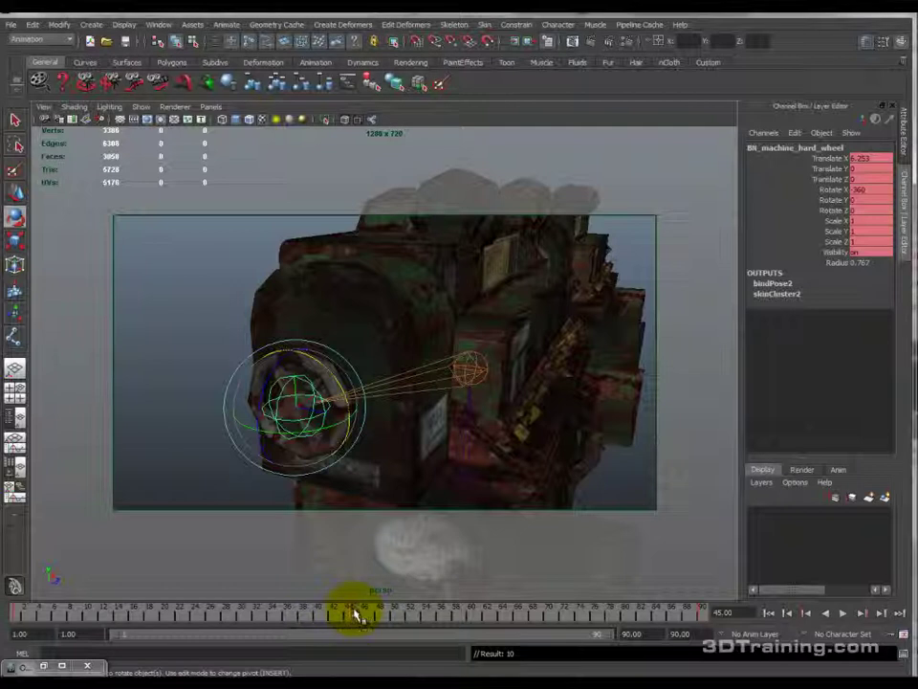
Step: Play and scrub through the 90-frame animation to examine how the wheel rotates between its keys
{"action": "left_click_drag", "start_coordinate": [304, 615], "coordinate": [13, 613]}
{"action": "left_click", "coordinate": [842, 612]}
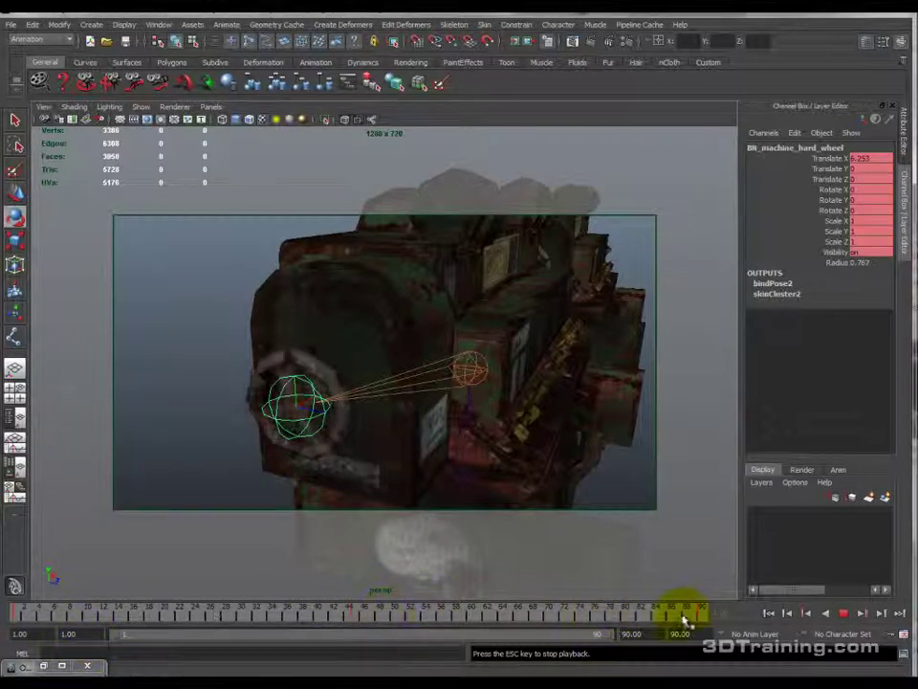
{"action": "left_click", "coordinate": [842, 616]}
{"action": "left_click_drag", "start_coordinate": [268, 614], "coordinate": [494, 615]}
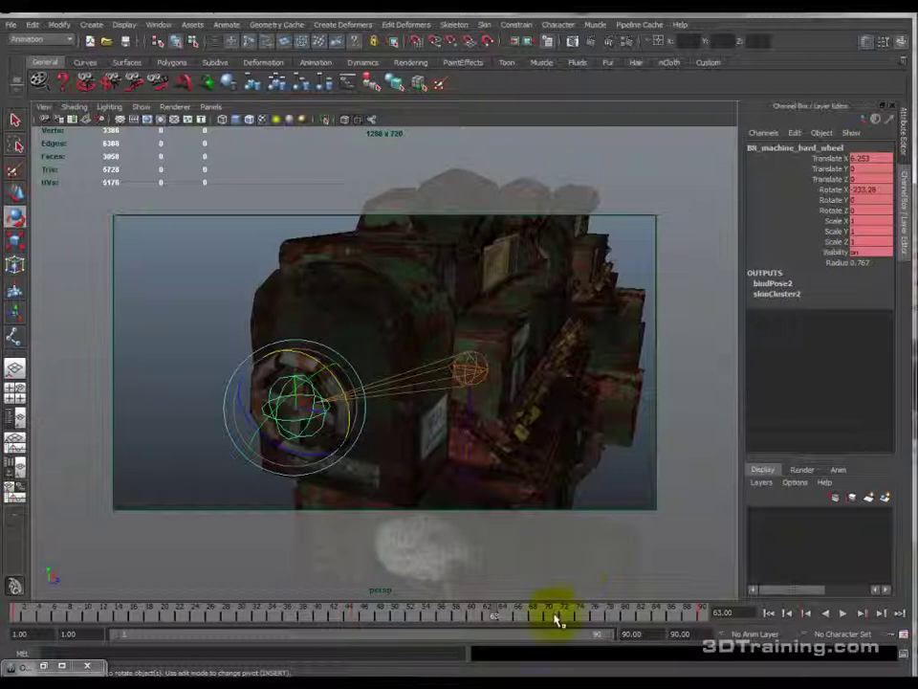
{"action": "left_click_drag", "start_coordinate": [552, 615], "coordinate": [729, 617]}
{"action": "left_click", "coordinate": [184, 610]}
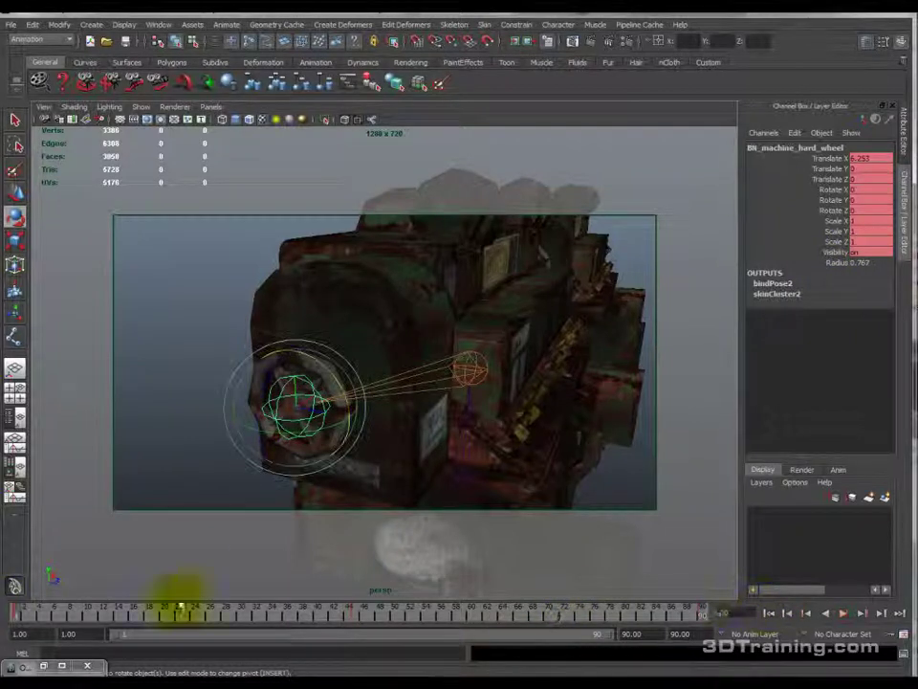
{"action": "left_click", "coordinate": [843, 613]}
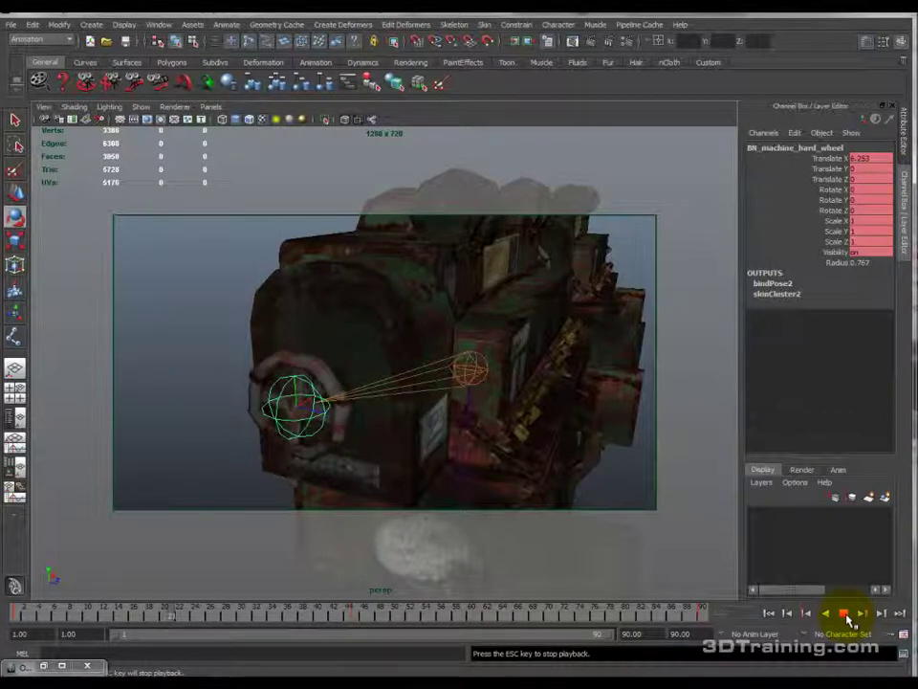
{"action": "left_click", "coordinate": [844, 613]}
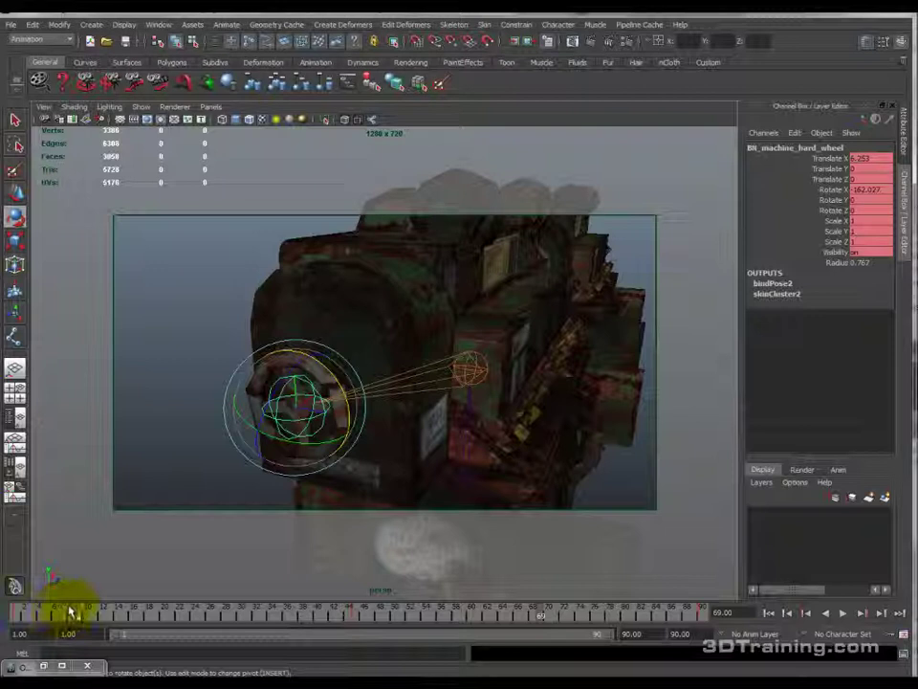
Step: Delete the wheel joint's keys at frames 45 and 90
{"action": "left_click", "coordinate": [356, 615]}
{"action": "right_click", "coordinate": [355, 615]}
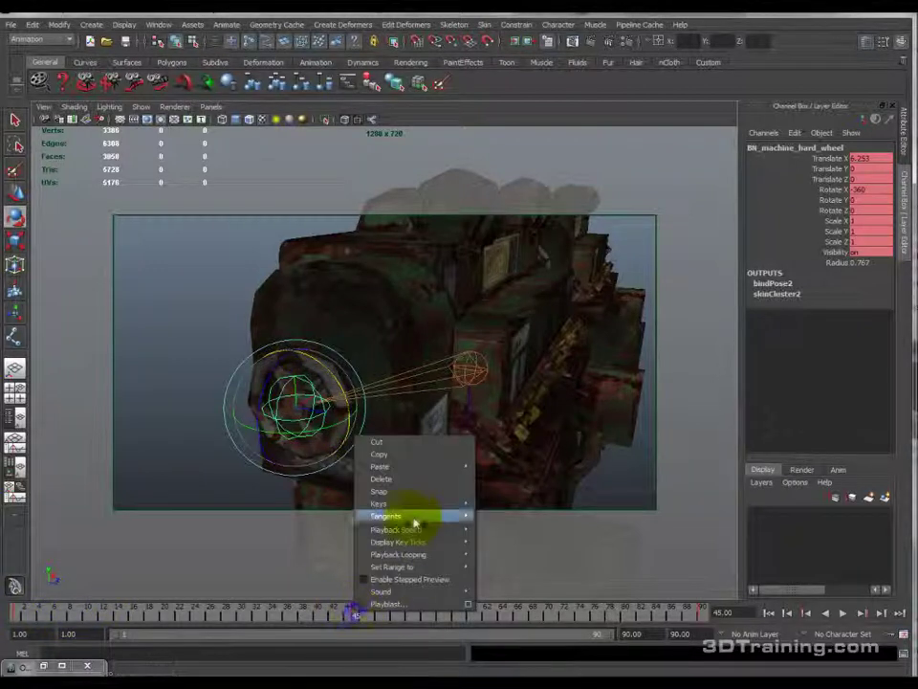
{"action": "left_click", "coordinate": [403, 484]}
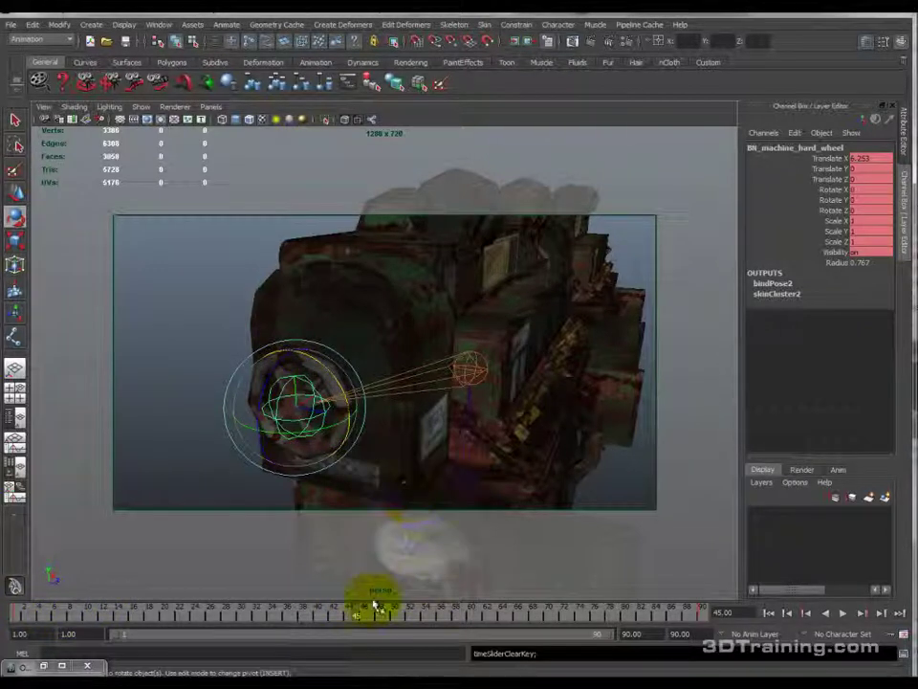
{"action": "right_click", "coordinate": [703, 617]}
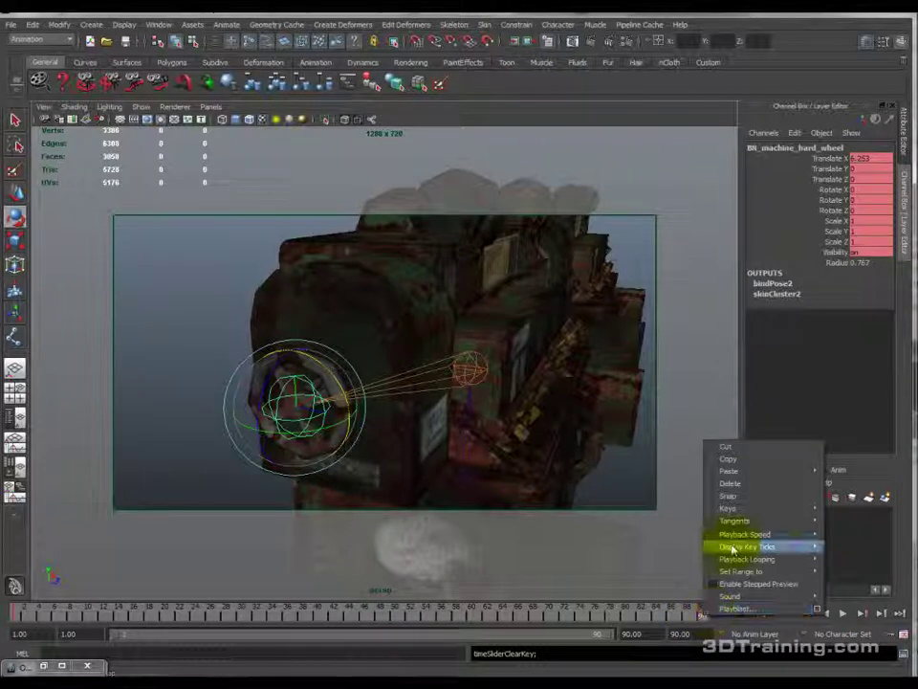
{"action": "left_click", "coordinate": [748, 484]}
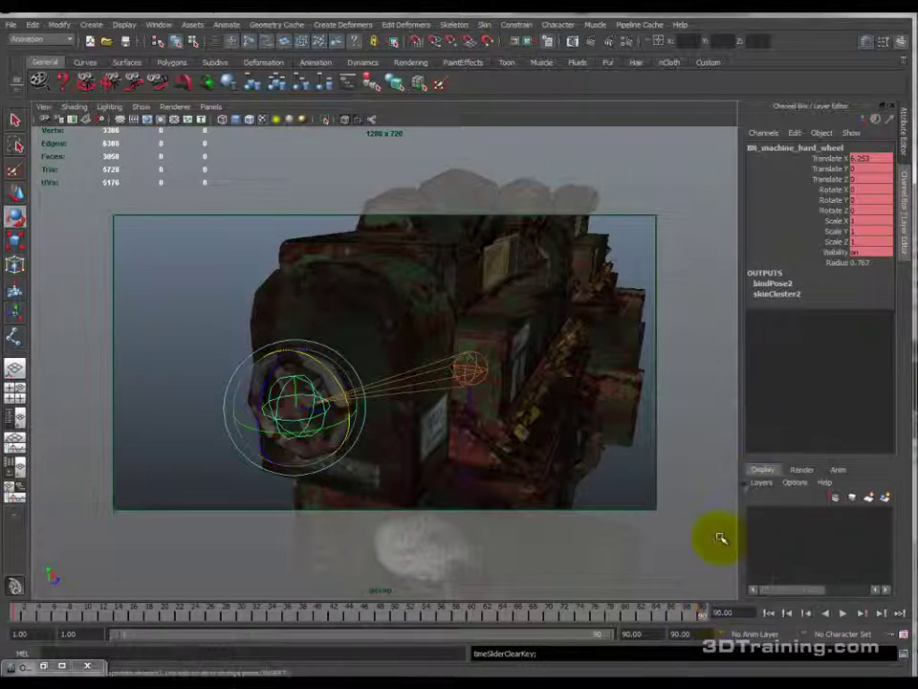
Step: Try rotating the wheel joint freely about its X axis at frame 1, then restore the keyed pose
{"action": "left_click", "coordinate": [15, 617]}
{"action": "left_click_drag", "start_coordinate": [832, 189], "coordinate": [844, 210]}
{"action": "left_click_drag", "start_coordinate": [332, 377], "coordinate": [315, 440]}
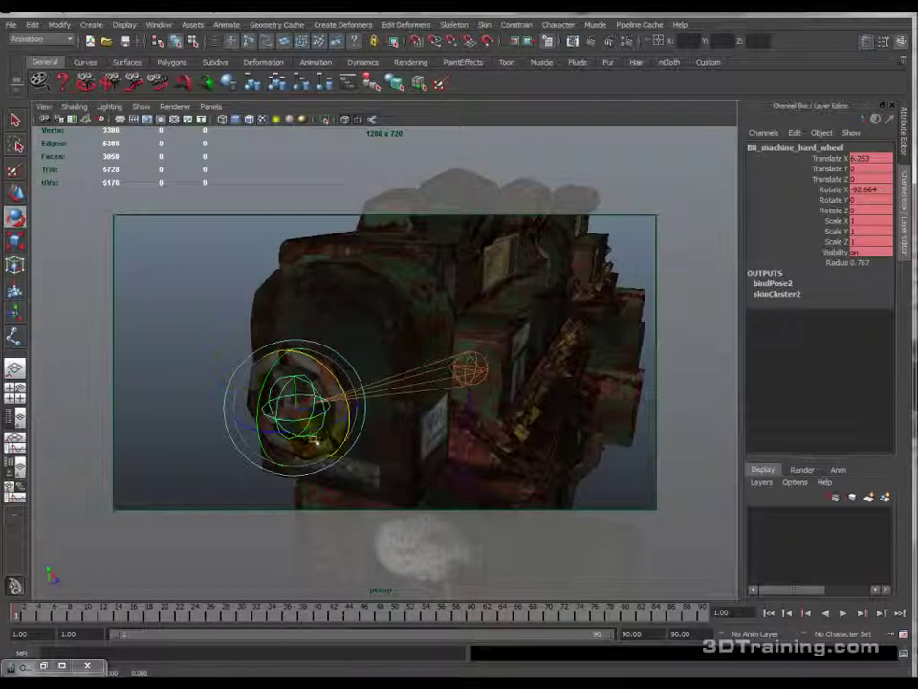
{"action": "mouse_move", "coordinate": [330, 369]}
{"action": "left_mouse_down"}
{"action": "mouse_move", "coordinate": [277, 312]}
{"action": "mouse_move", "coordinate": [349, 509]}
{"action": "mouse_move", "coordinate": [334, 340]}
{"action": "mouse_move", "coordinate": [320, 361]}
{"action": "left_mouse_up"}
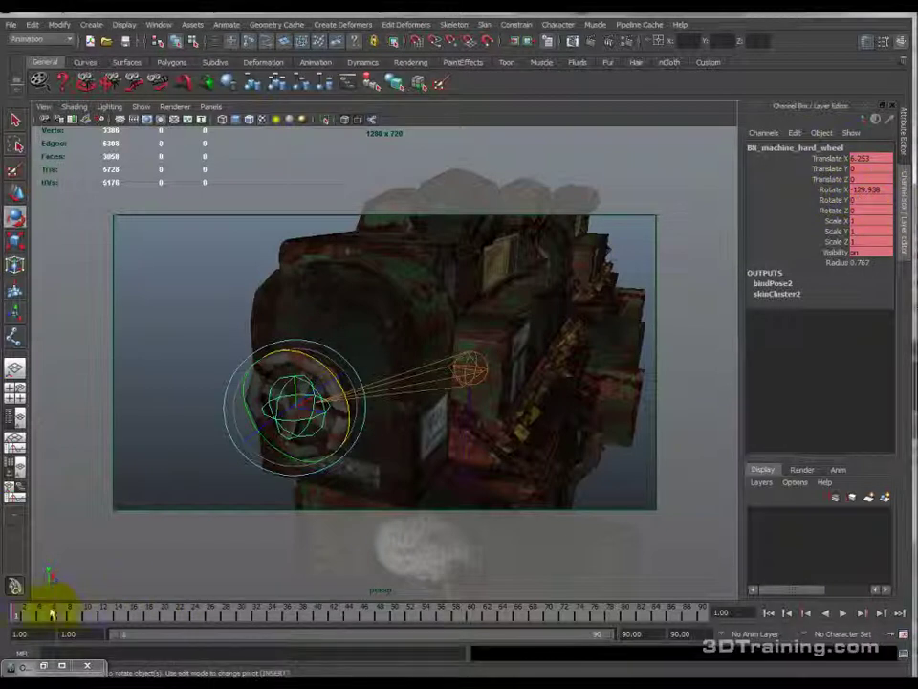
{"action": "left_click", "coordinate": [832, 192]}
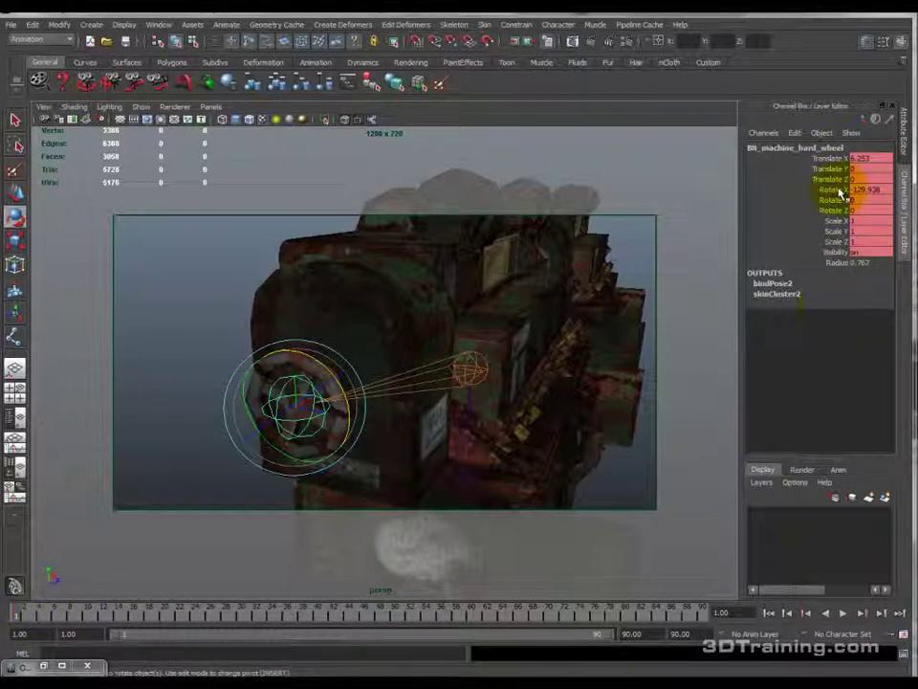
{"action": "left_click_drag", "start_coordinate": [26, 617], "coordinate": [4, 620]}
{"action": "left_click", "coordinate": [19, 610]}
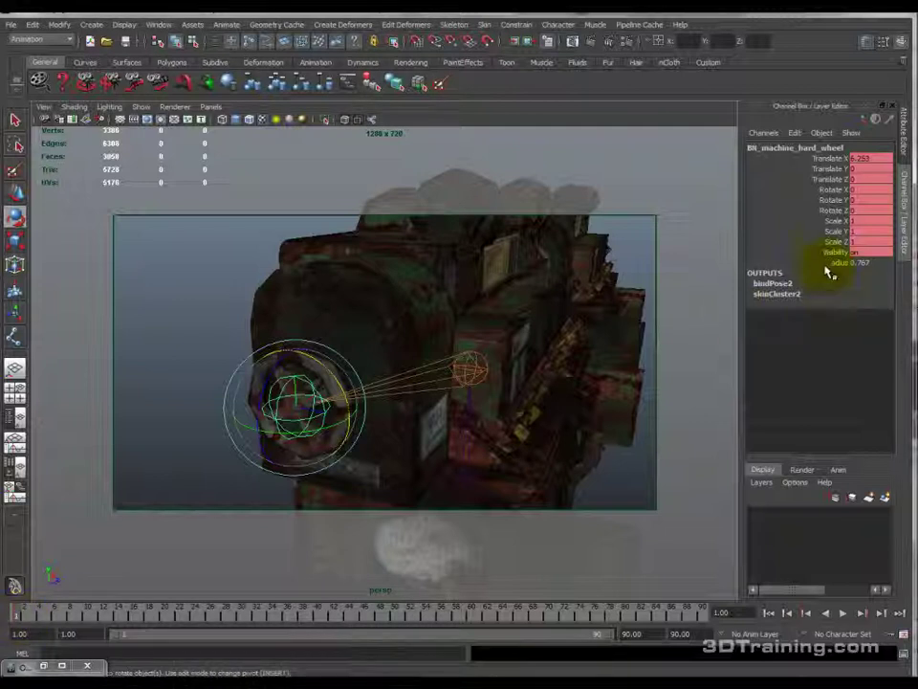
Step: At frame 90, set the wheel joint's Rotate X to 360 and key it
{"action": "left_click_drag", "start_coordinate": [31, 610], "coordinate": [713, 612]}
{"action": "key", "text": "e"}
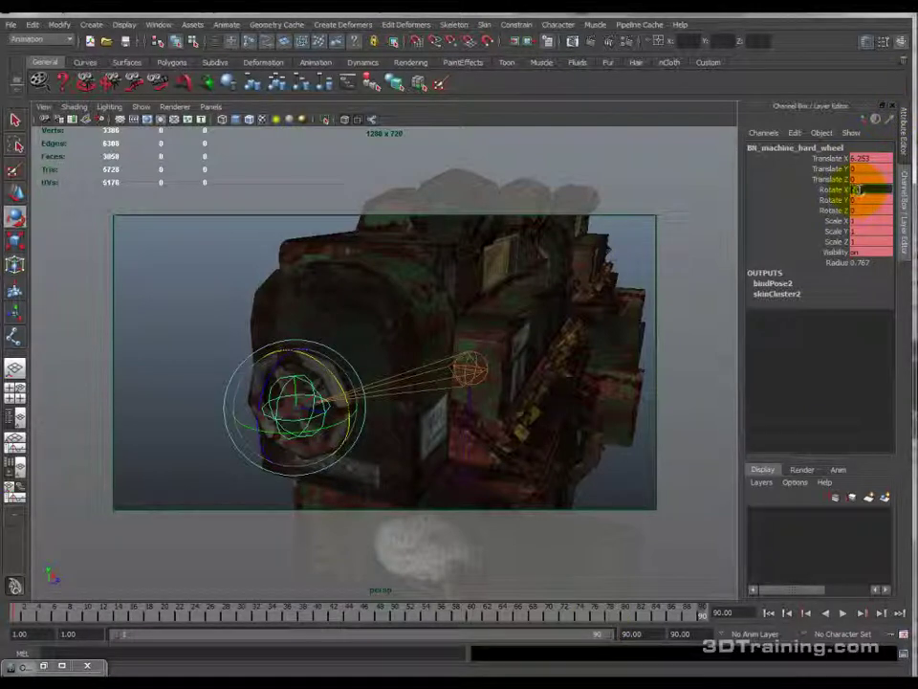
{"action": "left_click", "coordinate": [832, 189]}
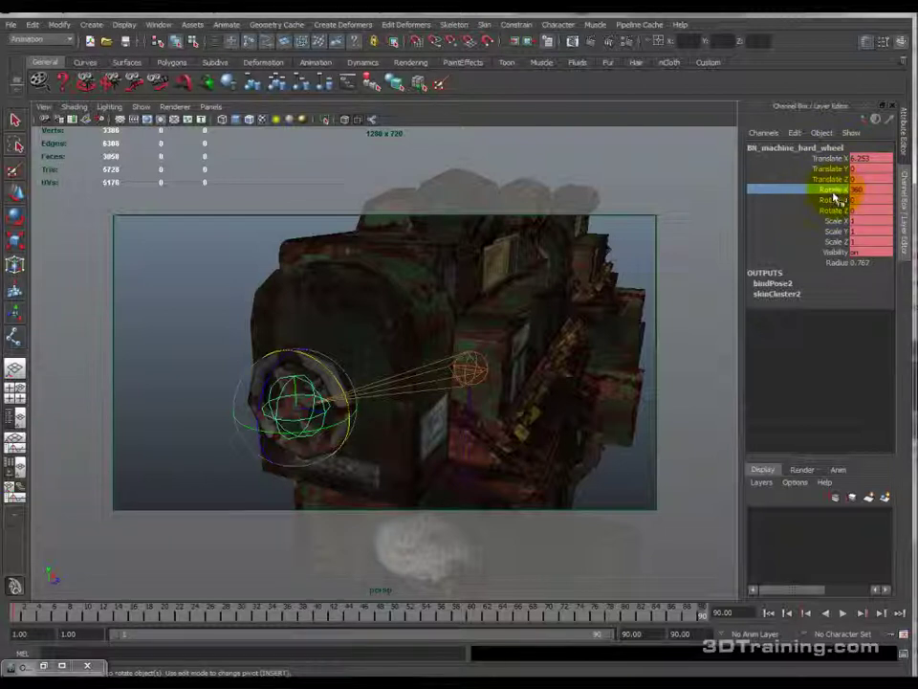
{"action": "key", "text": "s"}
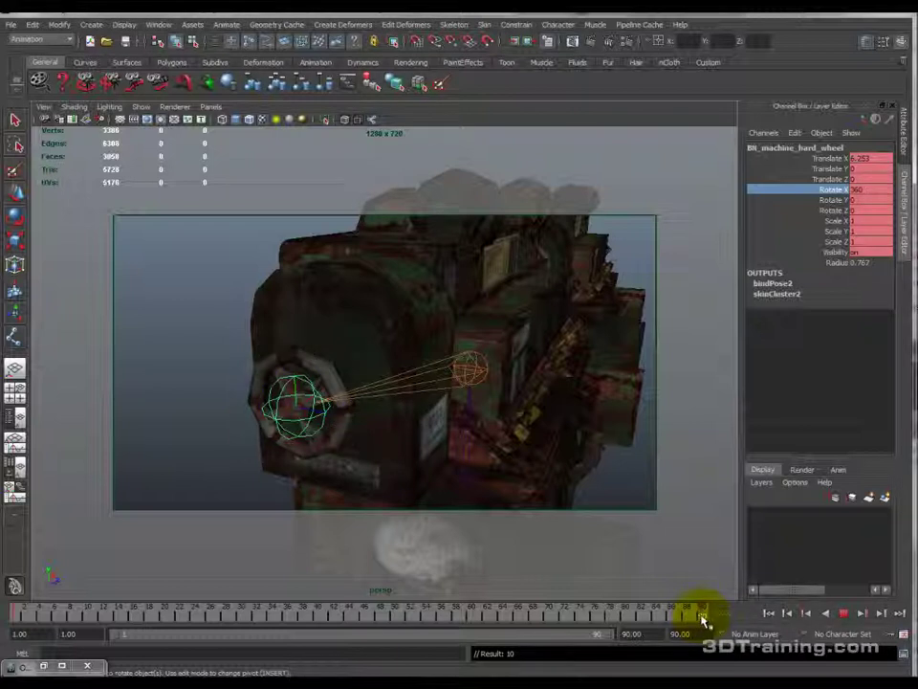
Step: Scrub the timeline back to frame 1, deselect the joint and play the animation to examine the wheel's full turn
{"action": "left_click_drag", "start_coordinate": [699, 615], "coordinate": [595, 620]}
{"action": "left_click_drag", "start_coordinate": [574, 614], "coordinate": [492, 614]}
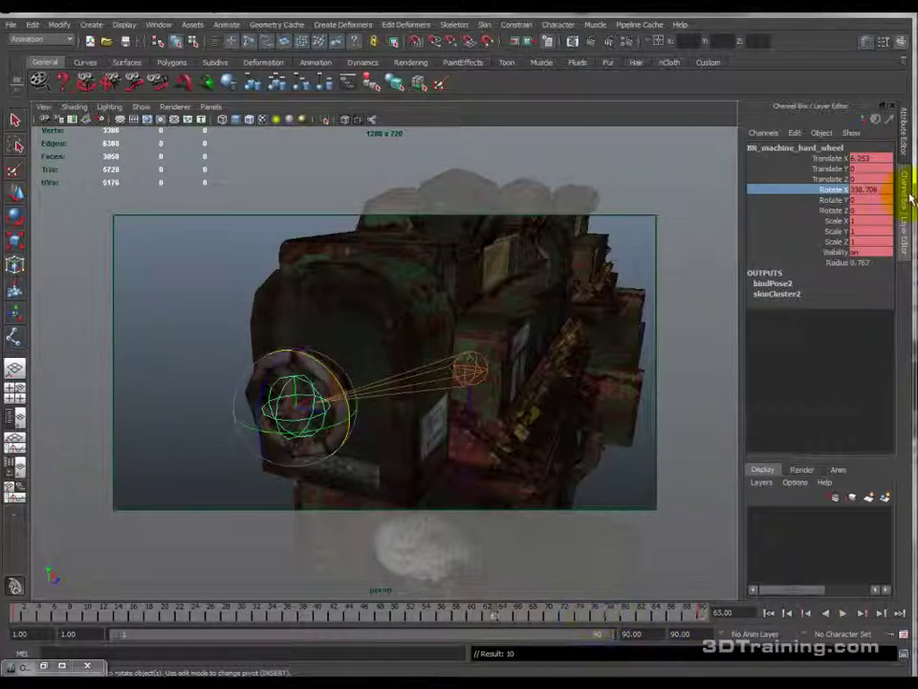
{"action": "left_click_drag", "start_coordinate": [416, 608], "coordinate": [297, 637]}
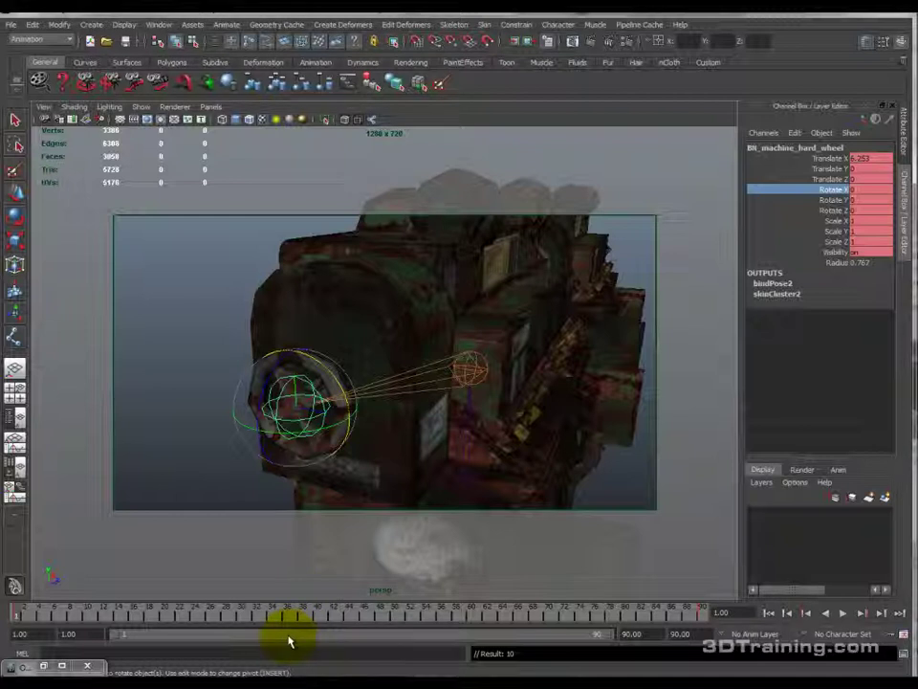
{"action": "left_click", "coordinate": [676, 461]}
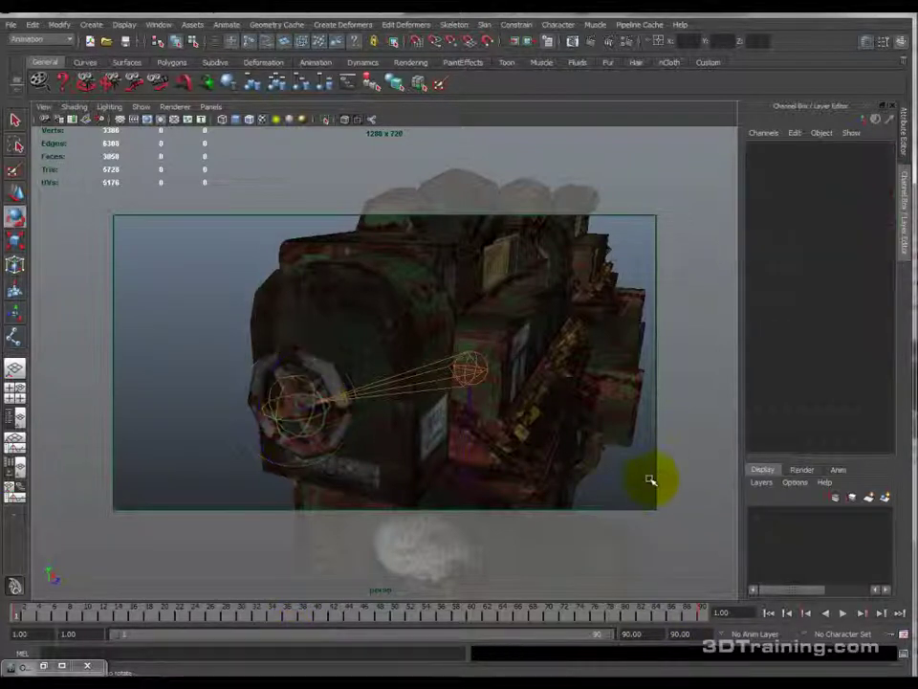
{"action": "left_click", "coordinate": [842, 613]}
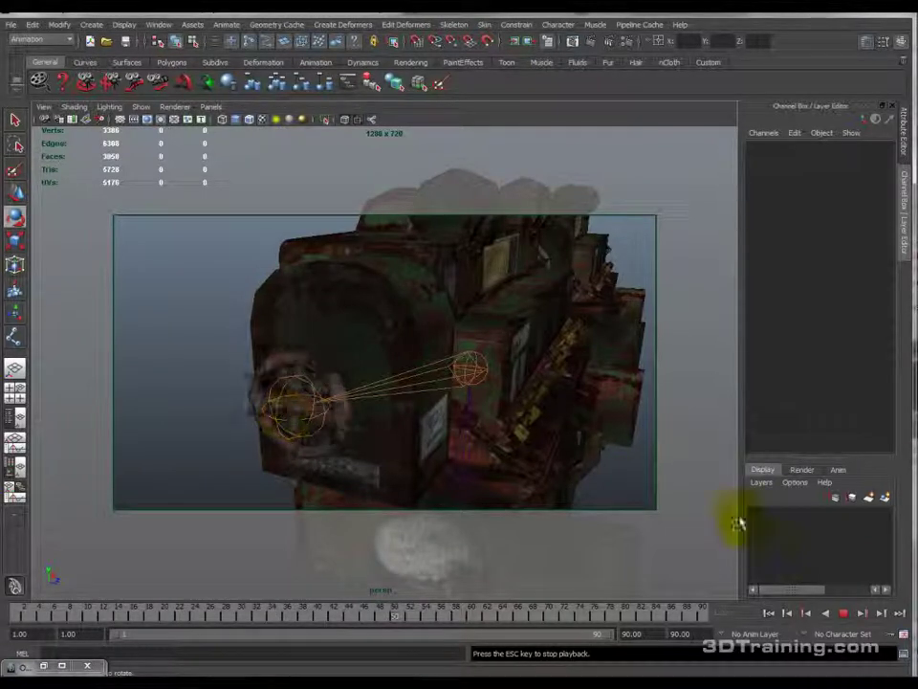
{"action": "left_click", "coordinate": [846, 614]}
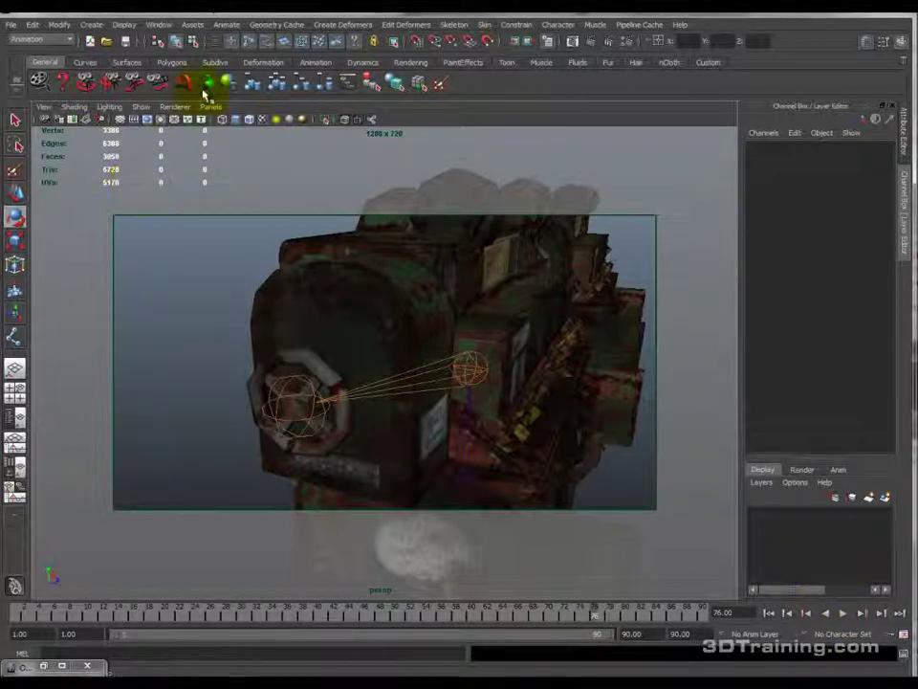
Step: Open the Graph Editor, enlarge its window and move it clear of the wheel
{"action": "left_click", "coordinate": [159, 25]}
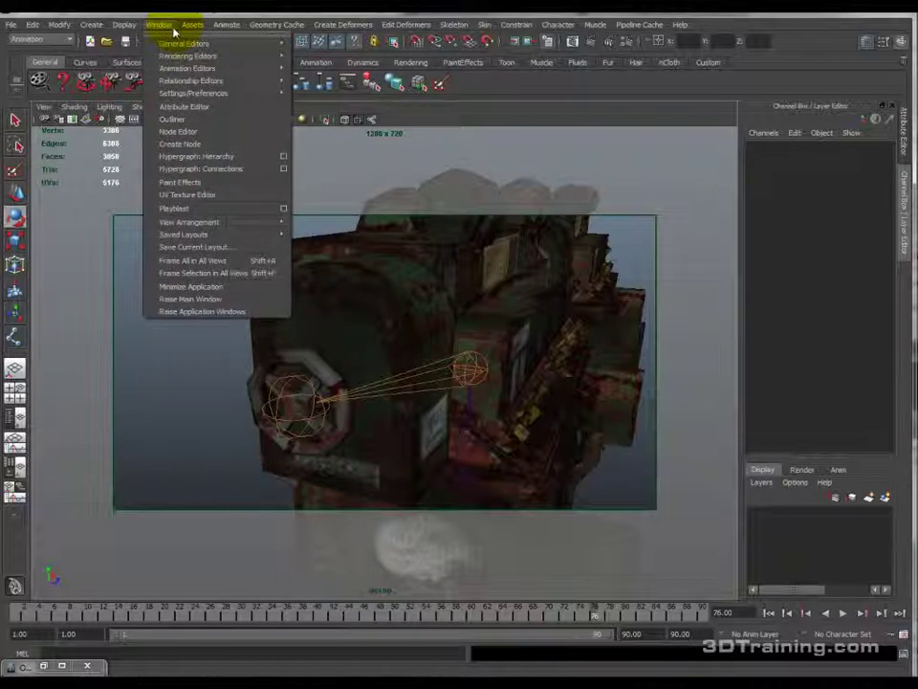
{"action": "left_click", "coordinate": [174, 69]}
{"action": "left_click", "coordinate": [325, 76]}
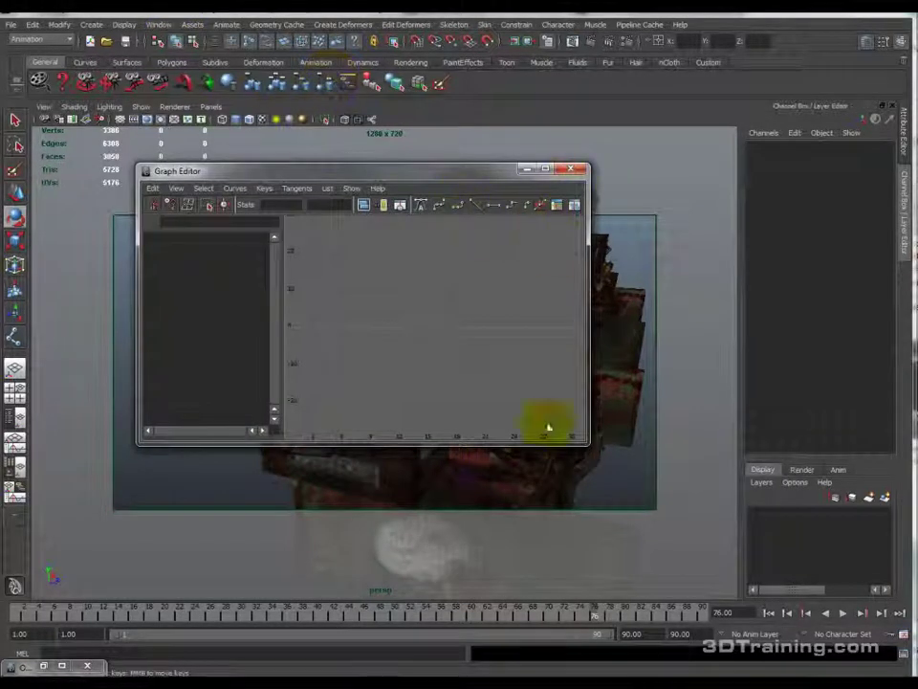
{"action": "left_click_drag", "start_coordinate": [587, 442], "coordinate": [846, 601]}
{"action": "left_click_drag", "start_coordinate": [400, 182], "coordinate": [670, 158]}
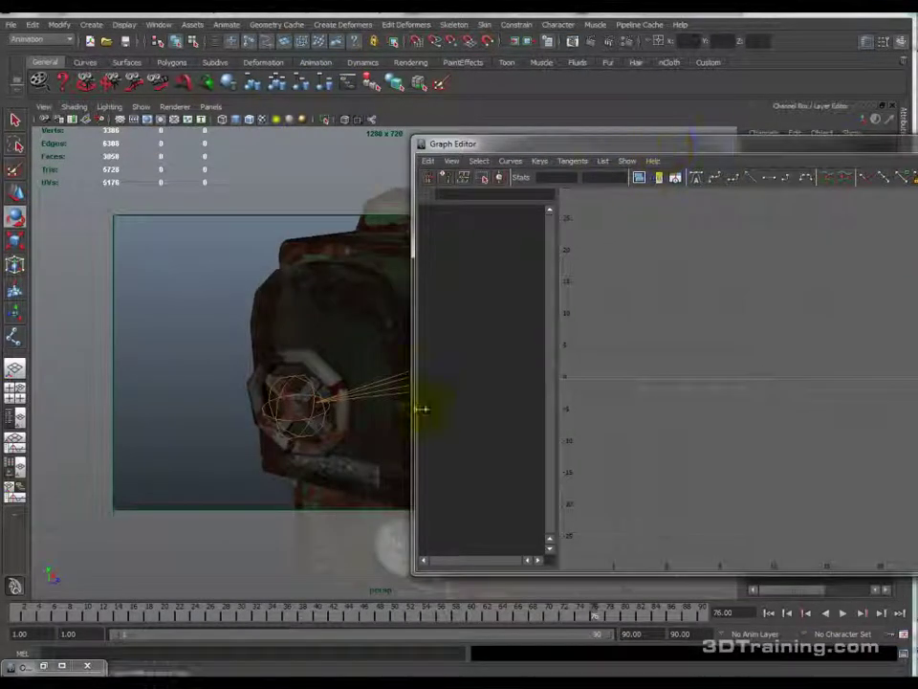
Step: Frame all of the wheel joint's animation curves in the Graph Editor and isolate its Translate X curve
{"action": "left_click", "coordinate": [298, 421]}
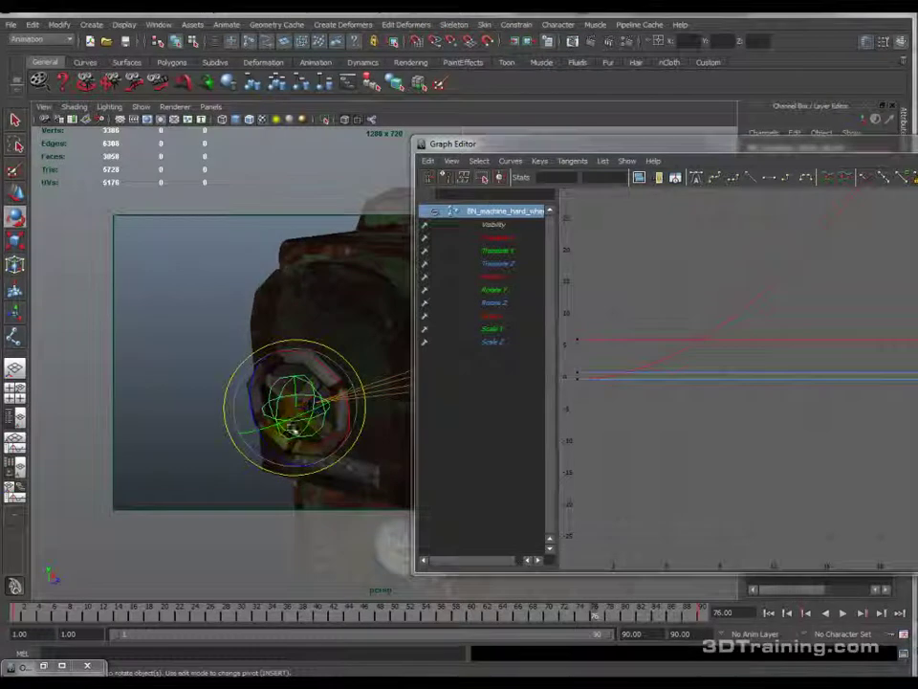
{"action": "left_click_drag", "start_coordinate": [507, 149], "coordinate": [191, 154]}
{"action": "left_click_drag", "start_coordinate": [246, 269], "coordinate": [285, 260]}
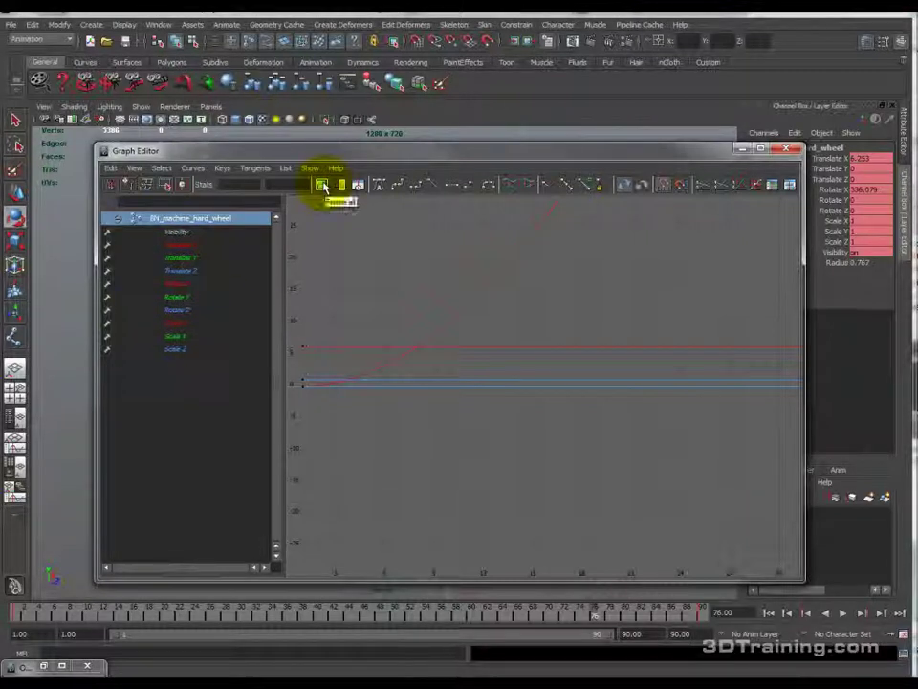
{"action": "left_click", "coordinate": [322, 185]}
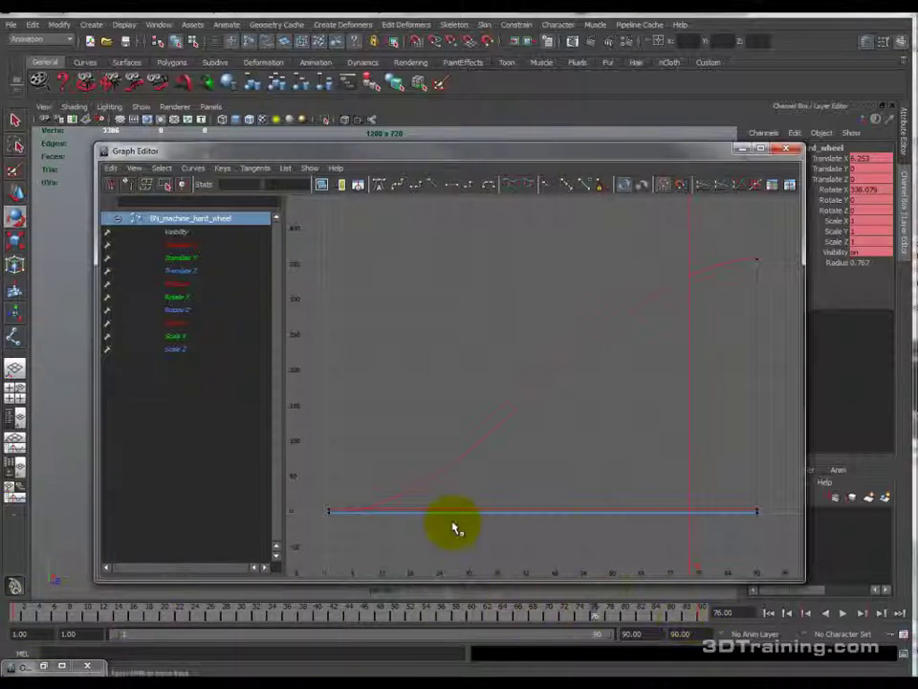
{"action": "left_click", "coordinate": [197, 247]}
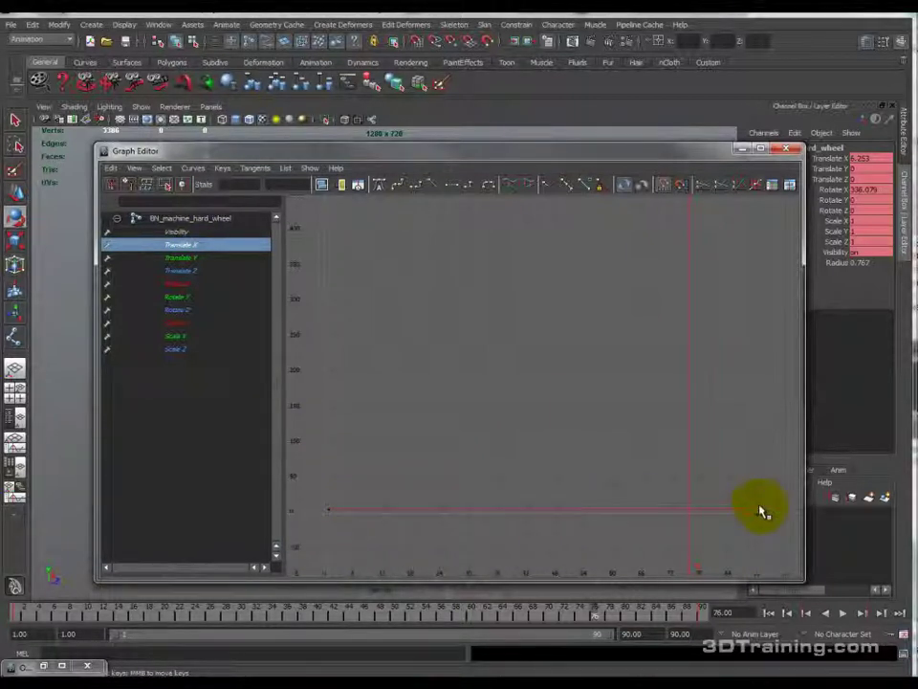
{"action": "left_click", "coordinate": [606, 349]}
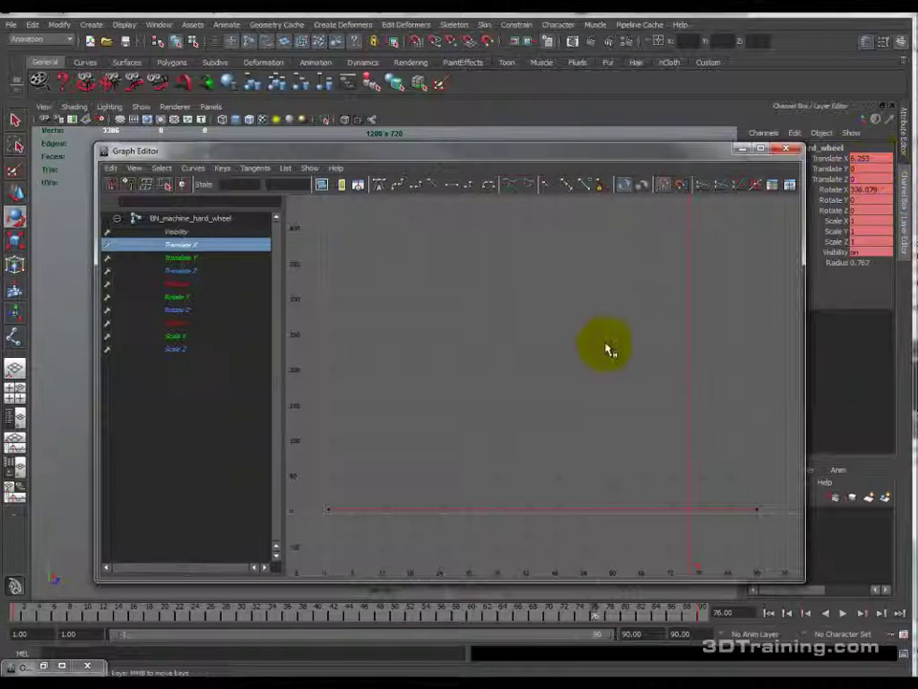
Step: Isolate the wheel joint's remaining translate, rotate and scale curves one by one to examine them, ending on Rotate X
{"action": "left_click", "coordinate": [196, 259]}
{"action": "left_click", "coordinate": [201, 272]}
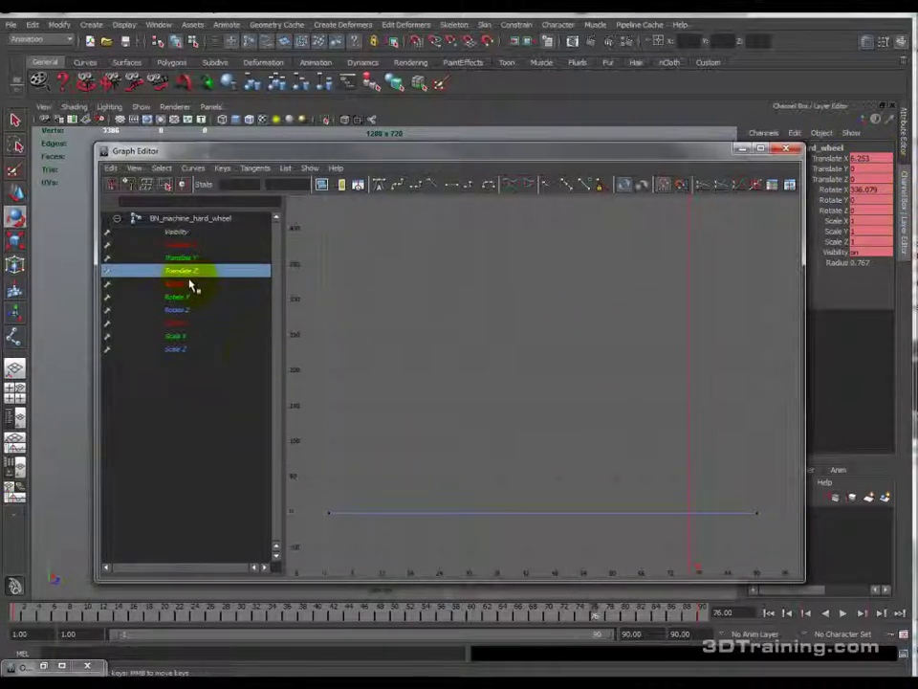
{"action": "left_click", "coordinate": [190, 284]}
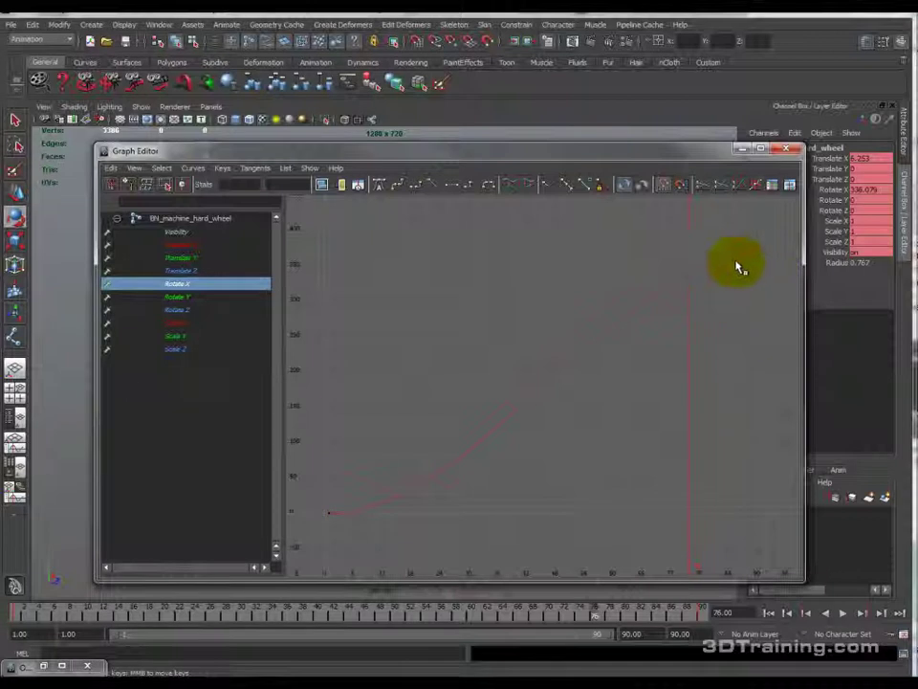
{"action": "middle_click_drag", "start_coordinate": [475, 475], "coordinate": [762, 265]}
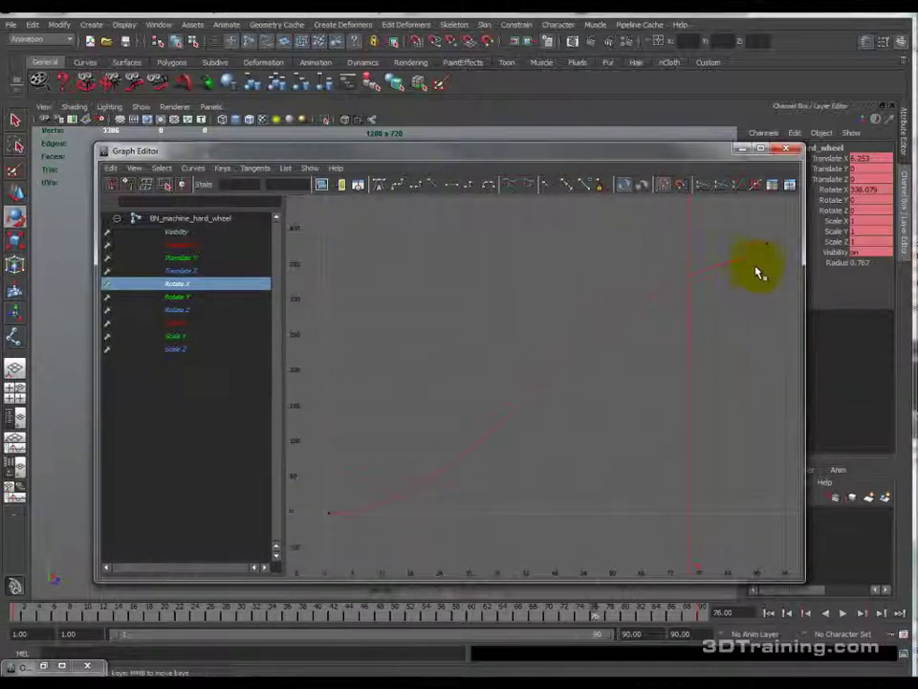
{"action": "left_click", "coordinate": [184, 298]}
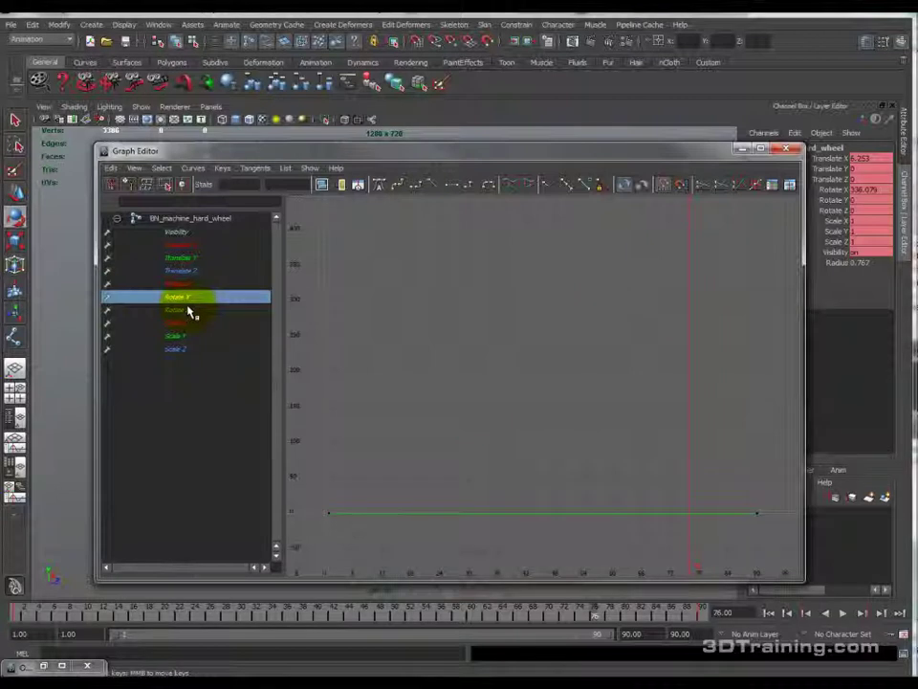
{"action": "left_click", "coordinate": [189, 311]}
{"action": "left_click", "coordinate": [182, 323]}
{"action": "left_click", "coordinate": [181, 335]}
{"action": "left_click", "coordinate": [181, 348]}
{"action": "left_click", "coordinate": [181, 284]}
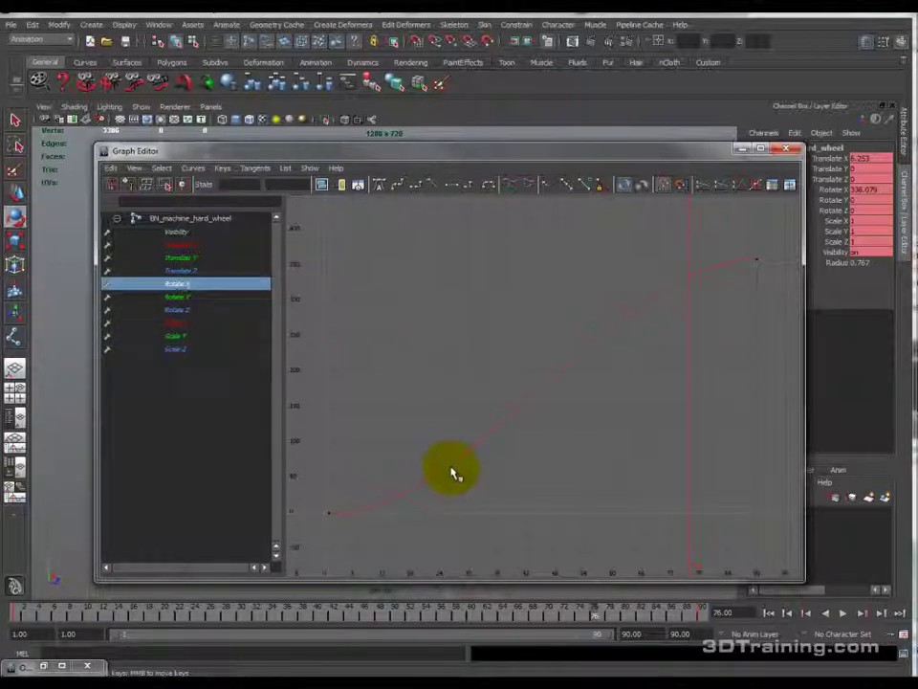
Step: Inspect the first and last Rotate X keys and play the animation with the Graph Editor moved clear of the wheel
{"action": "left_click", "coordinate": [332, 521]}
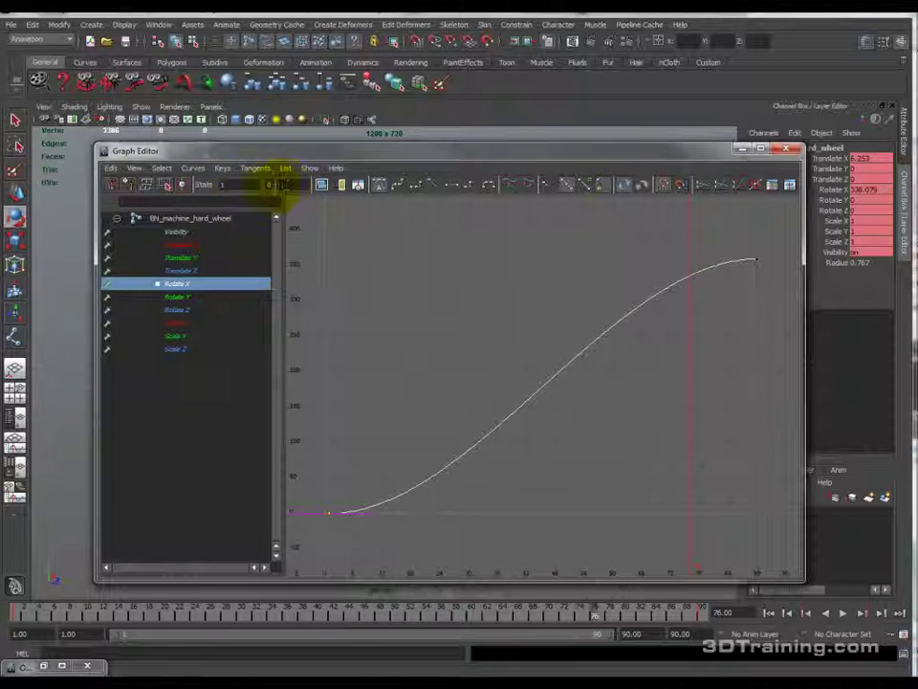
{"action": "left_click", "coordinate": [753, 252]}
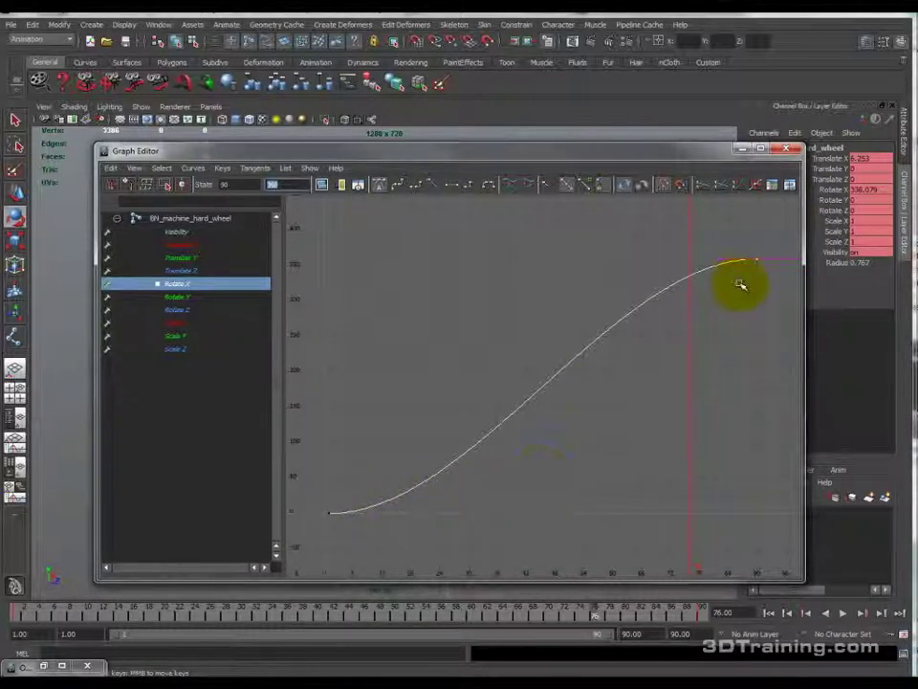
{"action": "left_click_drag", "start_coordinate": [389, 150], "coordinate": [418, 128]}
{"action": "left_click", "coordinate": [842, 612]}
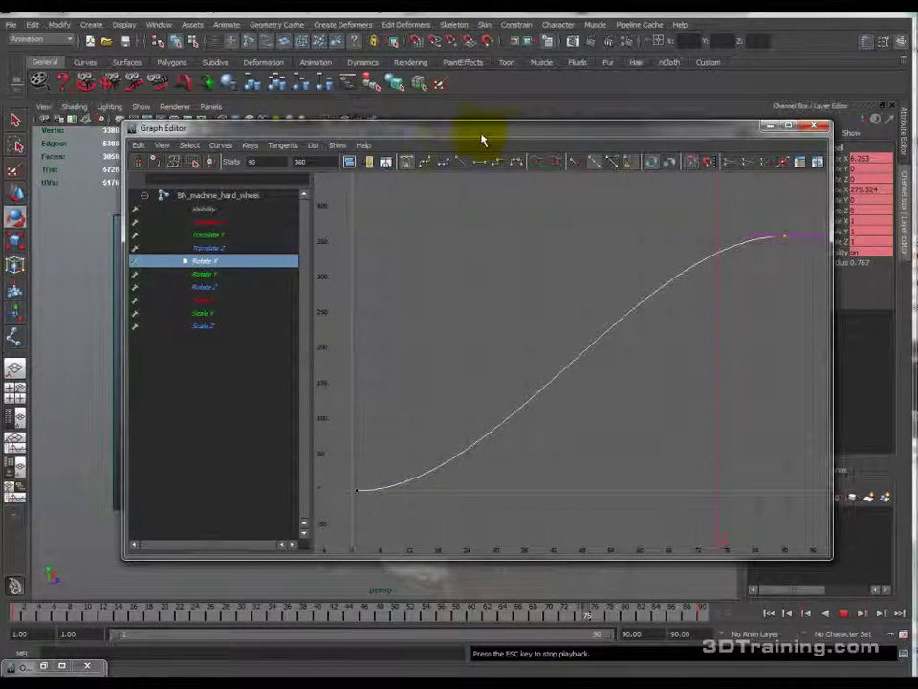
{"action": "left_click_drag", "start_coordinate": [421, 133], "coordinate": [622, 154]}
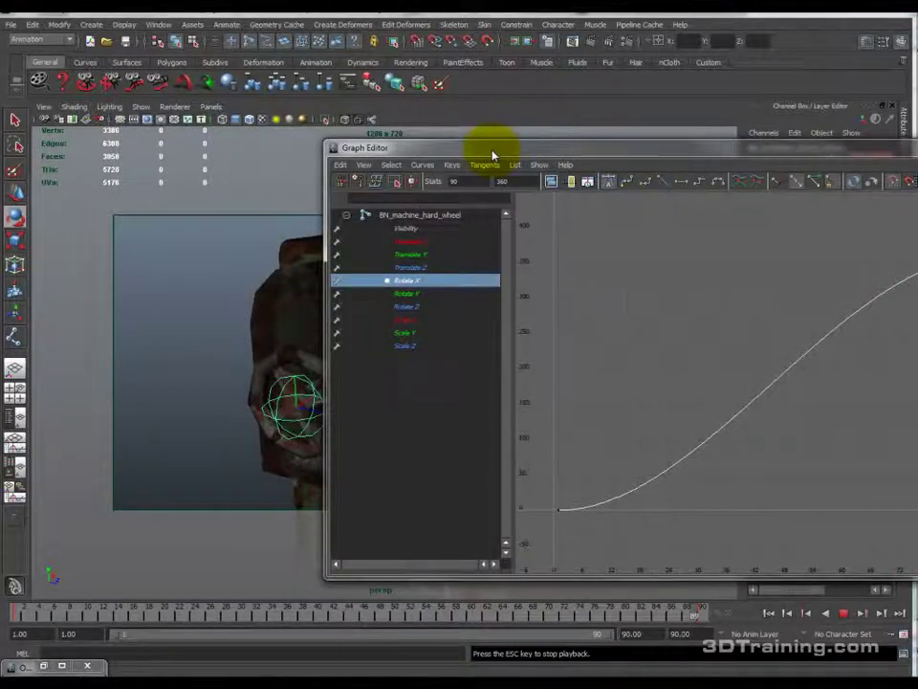
{"action": "left_click_drag", "start_coordinate": [494, 153], "coordinate": [564, 153]}
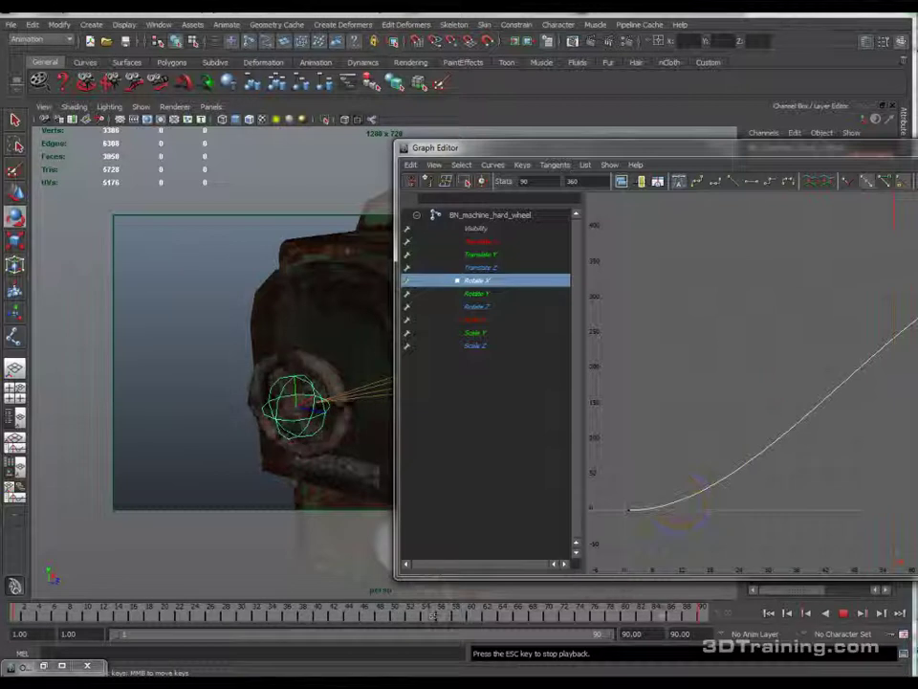
{"action": "left_click", "coordinate": [843, 615]}
Step: Move the Graph Editor back until the whole Rotate X curve shows and select its keys at frames 1 and 90 in turn
{"action": "left_click_drag", "start_coordinate": [784, 147], "coordinate": [595, 129]}
{"action": "left_click", "coordinate": [439, 491]}
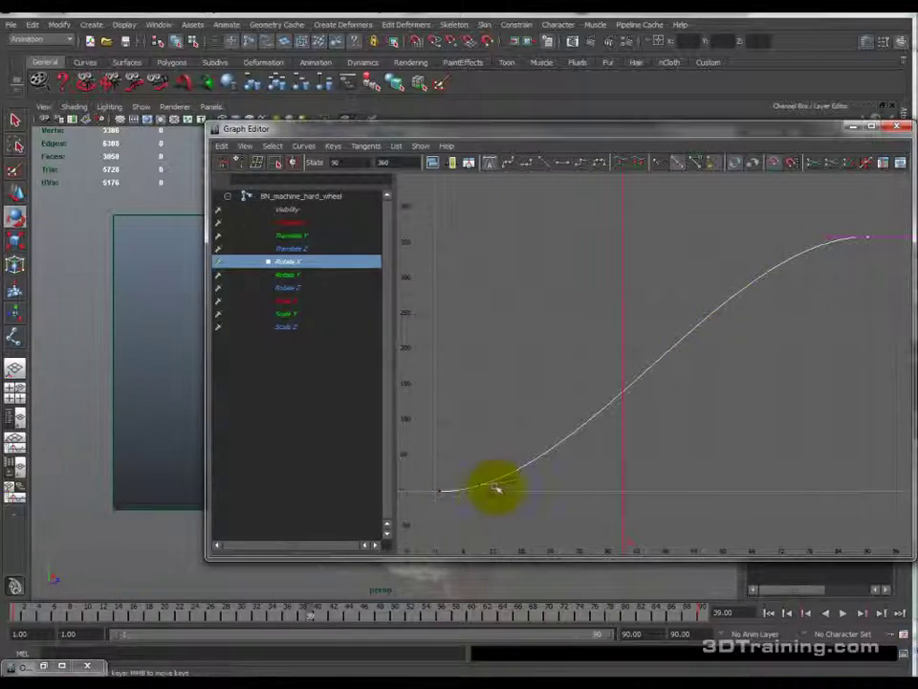
{"action": "left_click", "coordinate": [437, 468]}
{"action": "left_click_drag", "start_coordinate": [437, 468], "coordinate": [452, 515]}
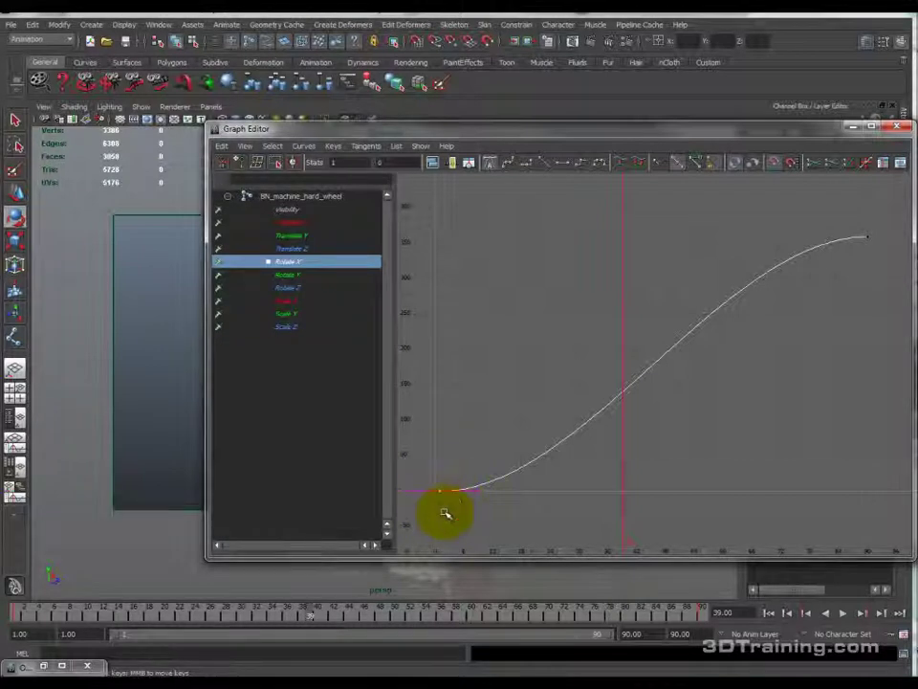
{"action": "left_click_drag", "start_coordinate": [836, 216], "coordinate": [898, 275]}
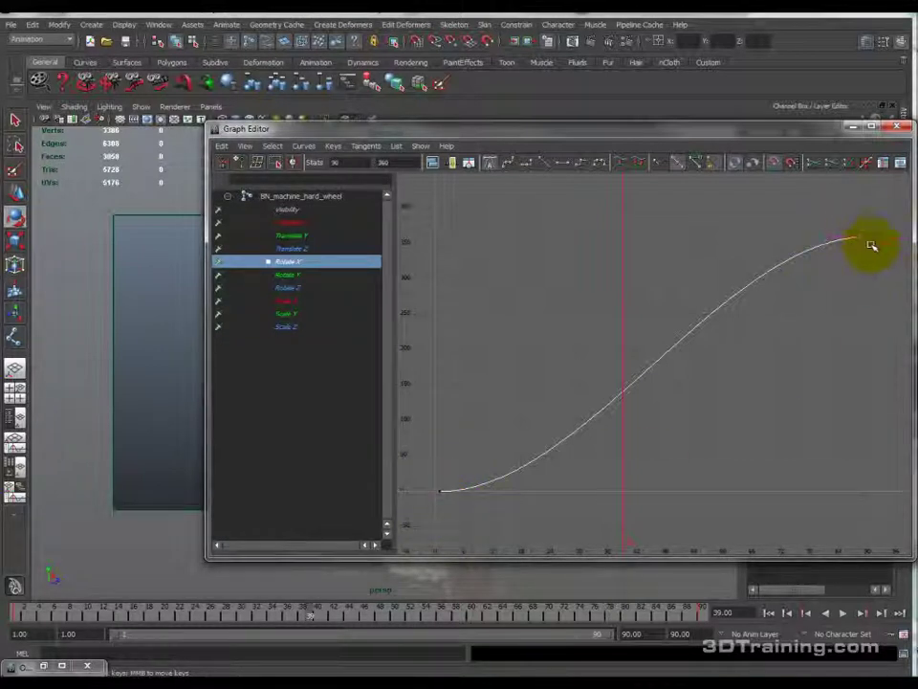
{"action": "left_click", "coordinate": [869, 241]}
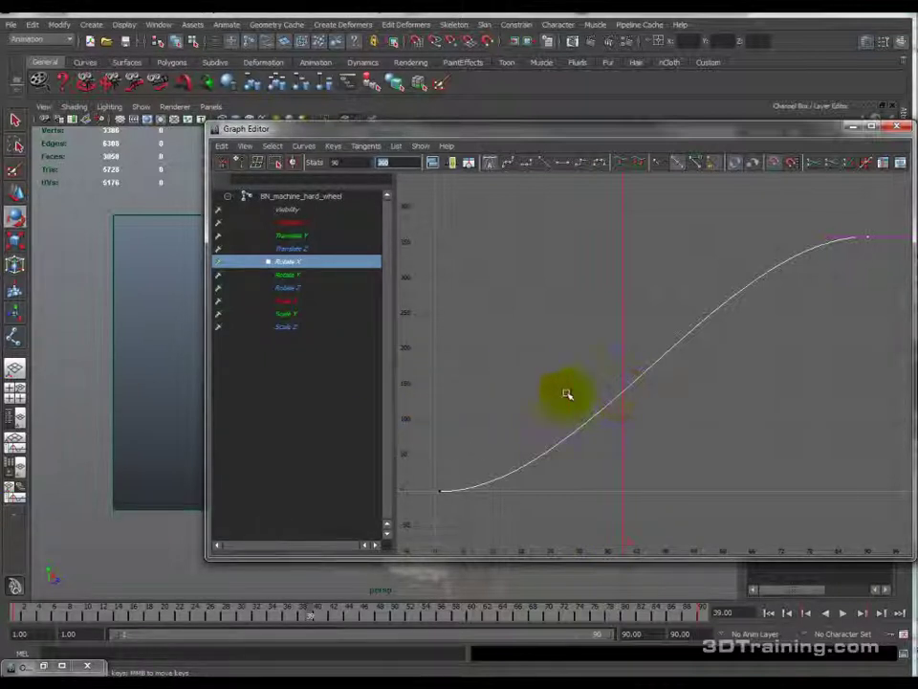
Step: Scrub the timeline to frame 67 and back to frame 30 to compare the time marker with the Rotate X curve
{"action": "left_click_drag", "start_coordinate": [321, 615], "coordinate": [535, 615]}
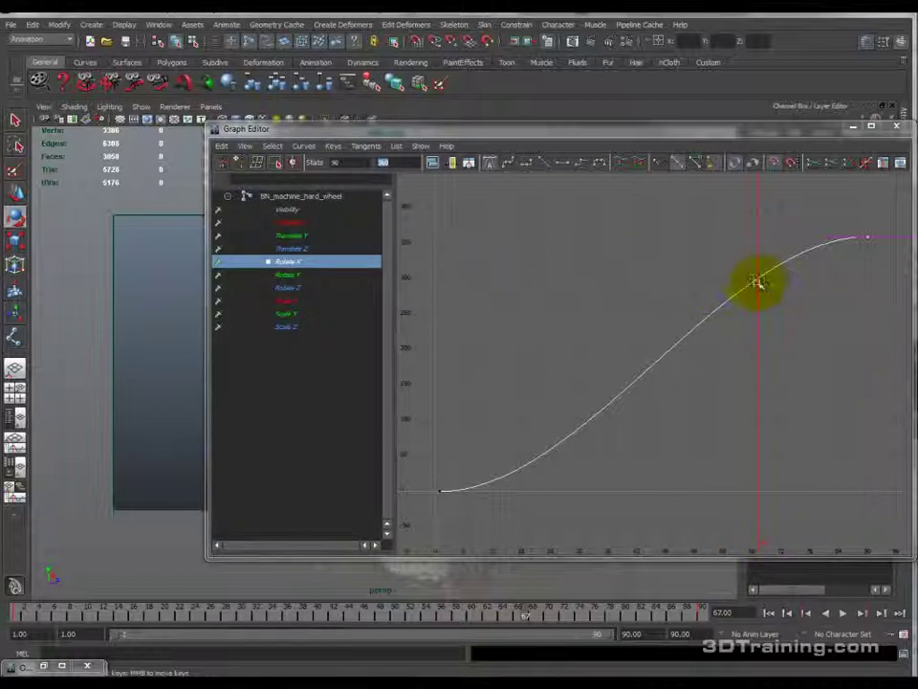
{"action": "left_click_drag", "start_coordinate": [537, 608], "coordinate": [250, 617]}
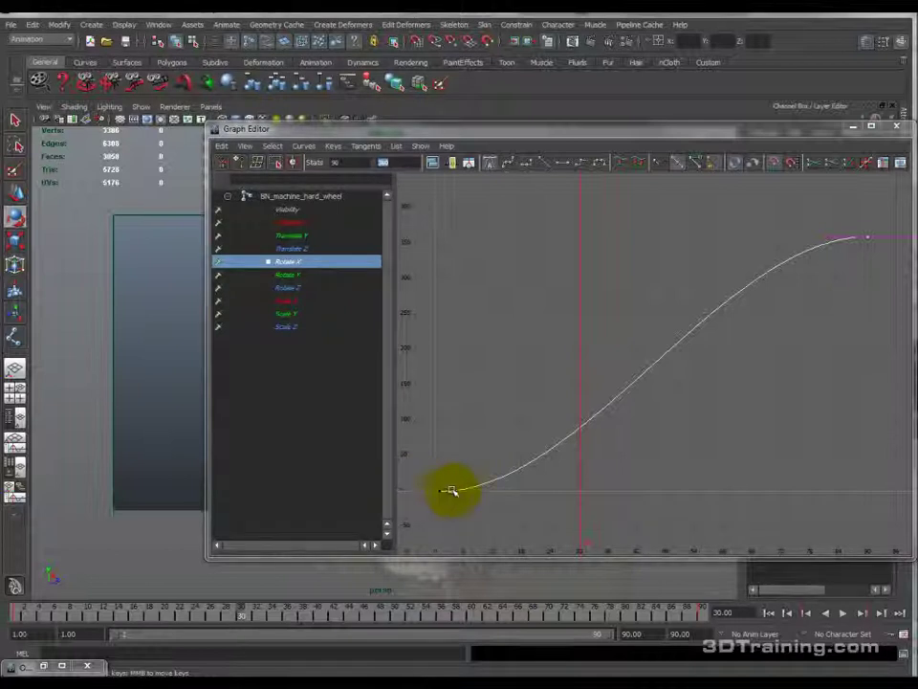
{"action": "left_click", "coordinate": [517, 475]}
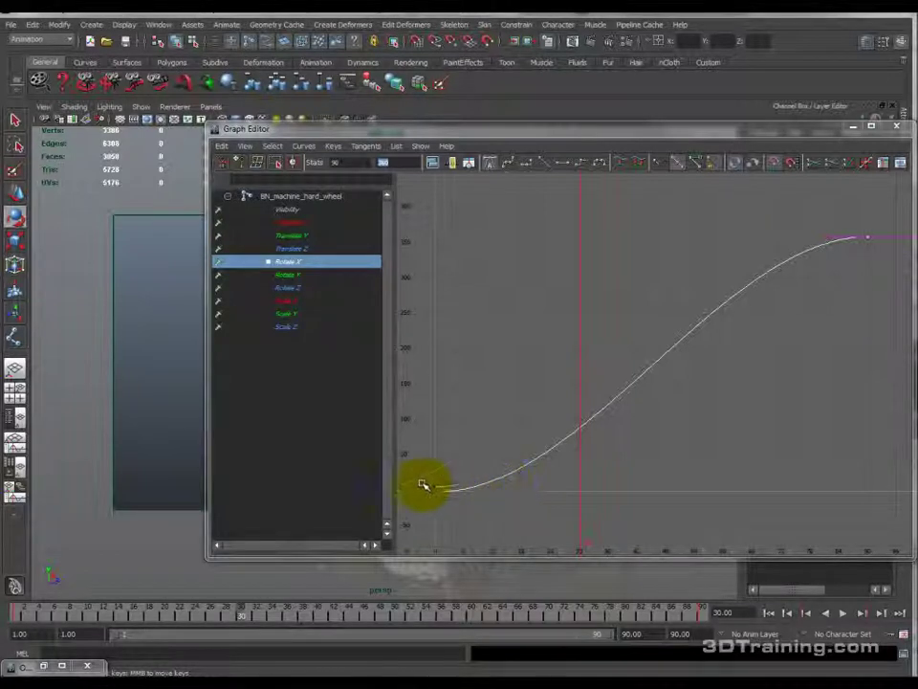
{"action": "middle_click_drag", "start_coordinate": [462, 476], "coordinate": [435, 494]}
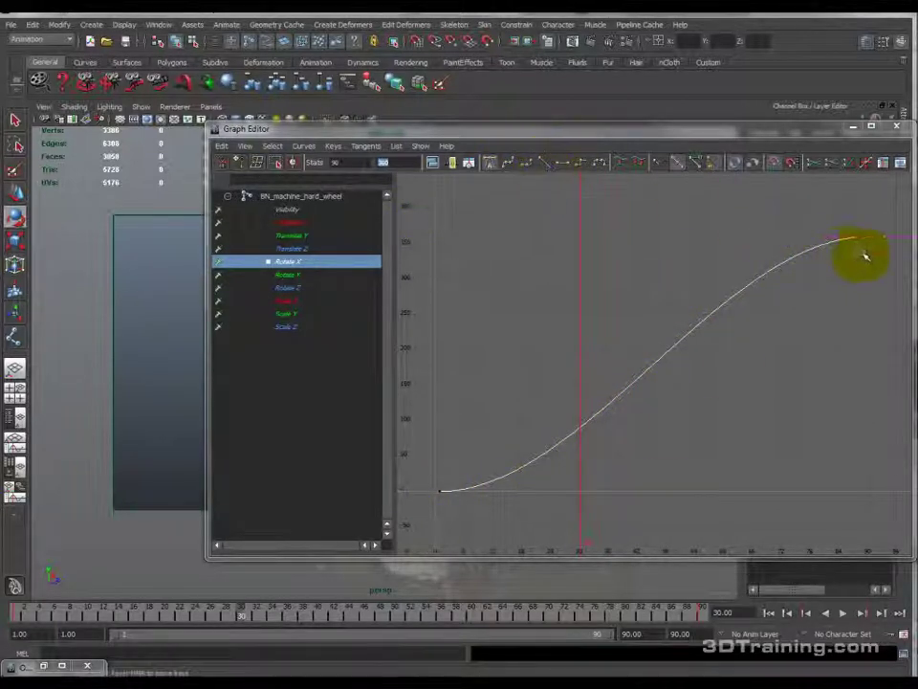
Step: Try moving the last Rotate X key to other frames and values, such as frame 35 at about 351, and undo the moves
{"action": "middle_click_drag", "start_coordinate": [866, 237], "coordinate": [829, 318]}
{"action": "key", "text": "z"}
{"action": "left_click_drag", "start_coordinate": [828, 318], "coordinate": [866, 397]}
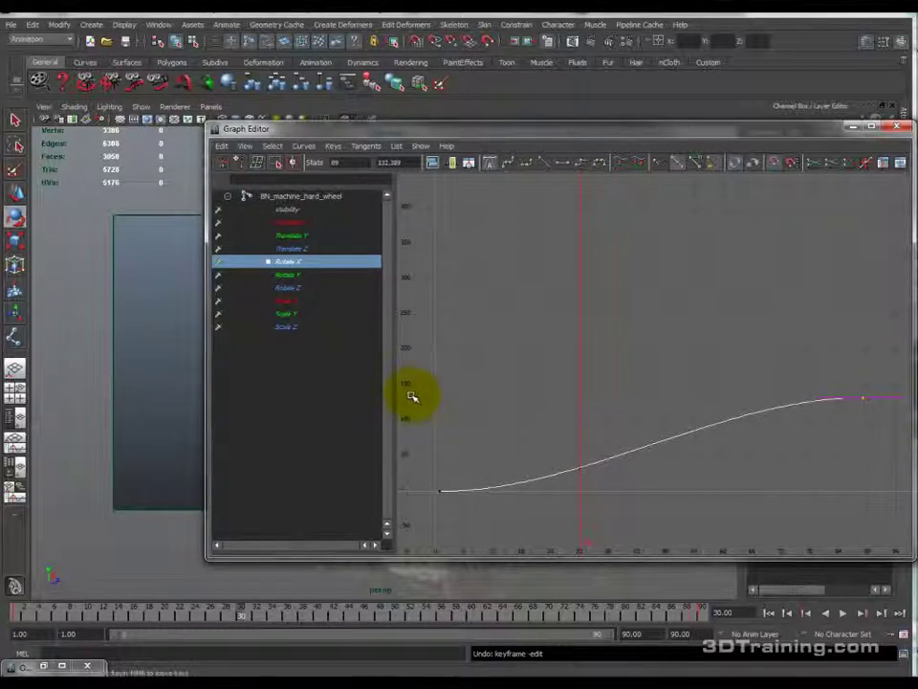
{"action": "middle_click_drag", "start_coordinate": [699, 416], "coordinate": [604, 243]}
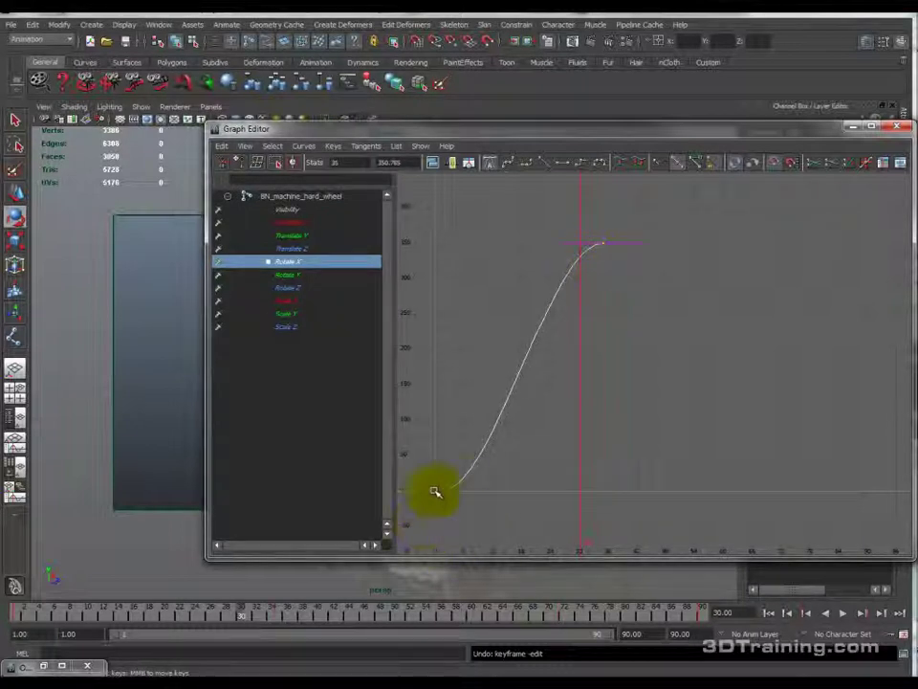
{"action": "middle_click_drag", "start_coordinate": [609, 240], "coordinate": [829, 237]}
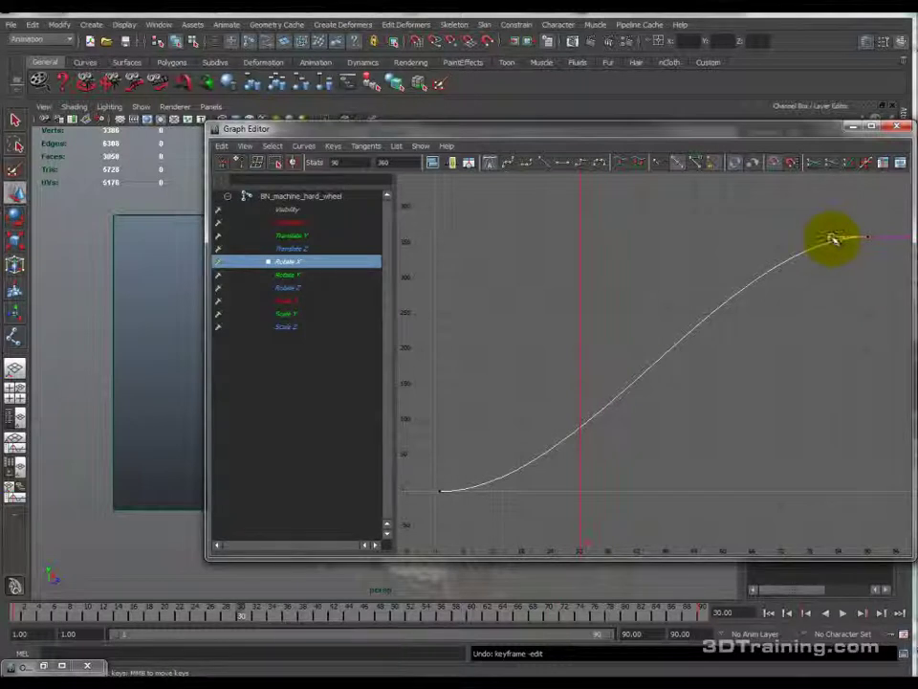
Step: Pull the incoming tangent handle of the frame 90 Rotate X key down so the rotation starts slowly and ends fast
{"action": "middle_click_drag", "start_coordinate": [830, 237], "coordinate": [831, 289]}
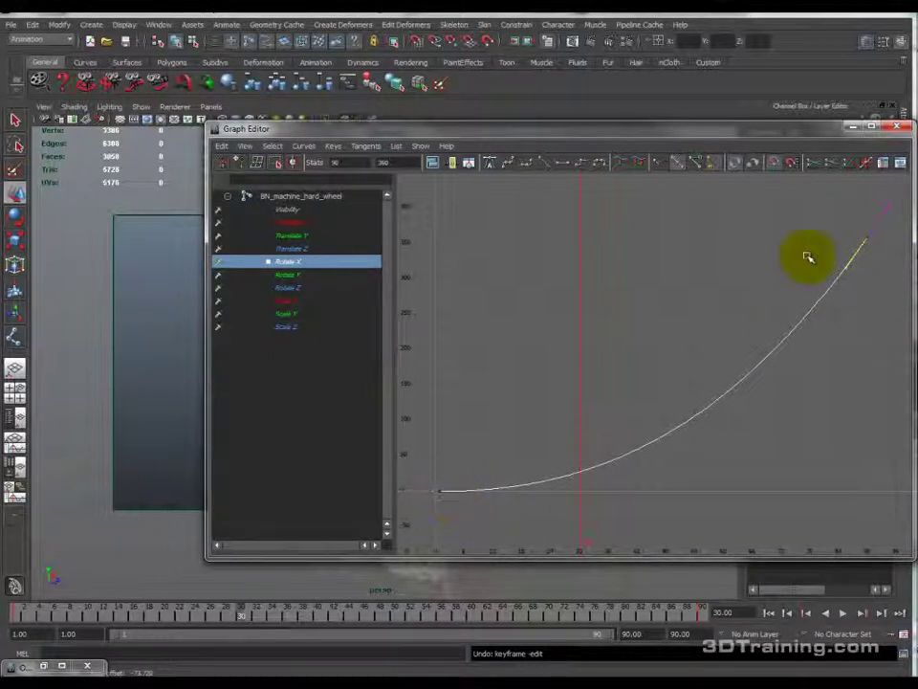
{"action": "middle_click_drag", "start_coordinate": [845, 269], "coordinate": [841, 303]}
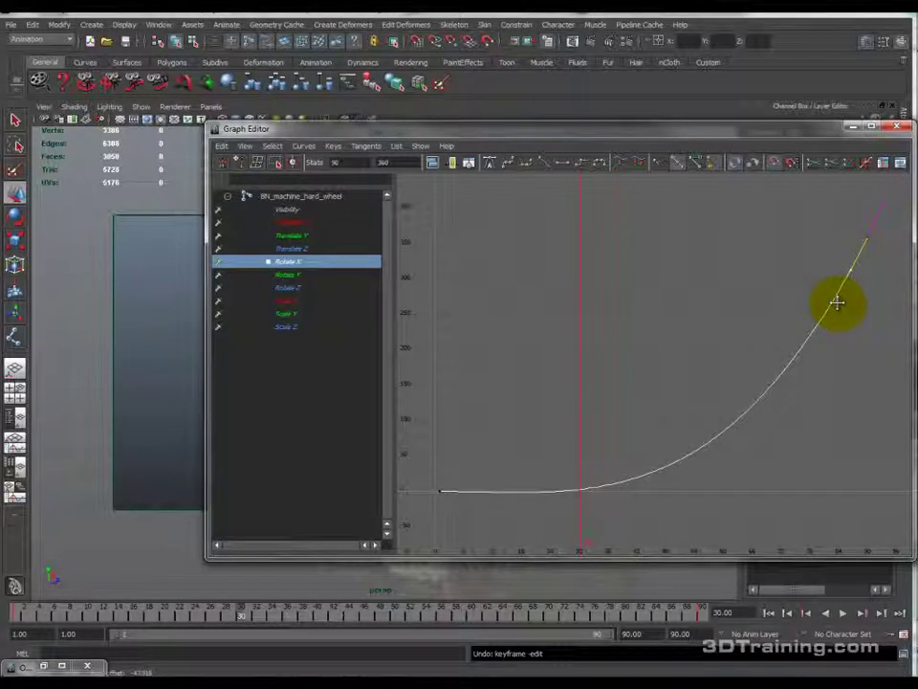
{"action": "left_click", "coordinate": [760, 405]}
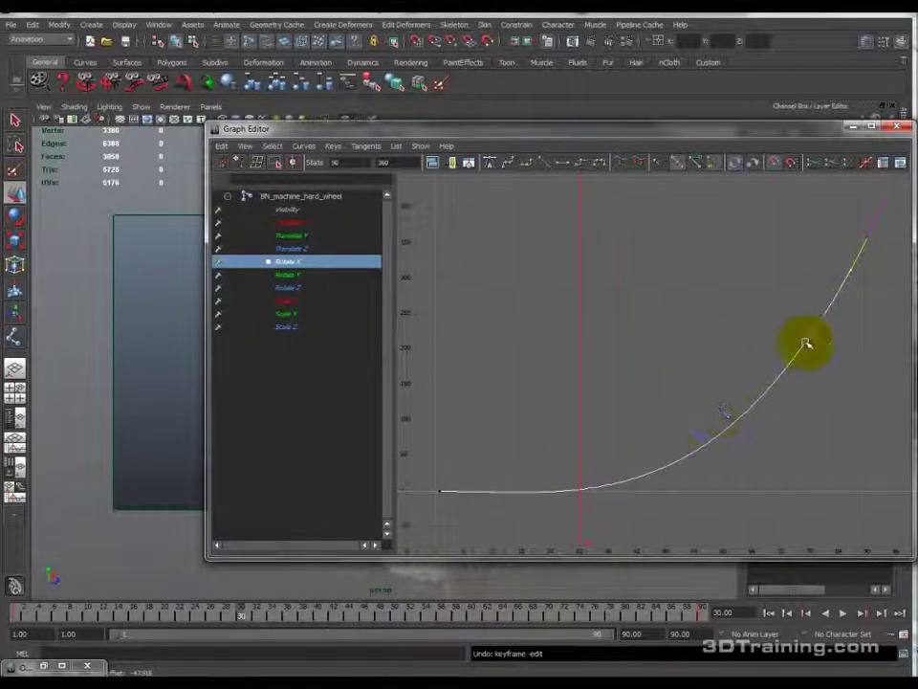
Step: Play the reshaped rotation from frame 1 and place a smaller Graph Editor above the wheel to watch both together
{"action": "left_click_drag", "start_coordinate": [486, 130], "coordinate": [916, 117]}
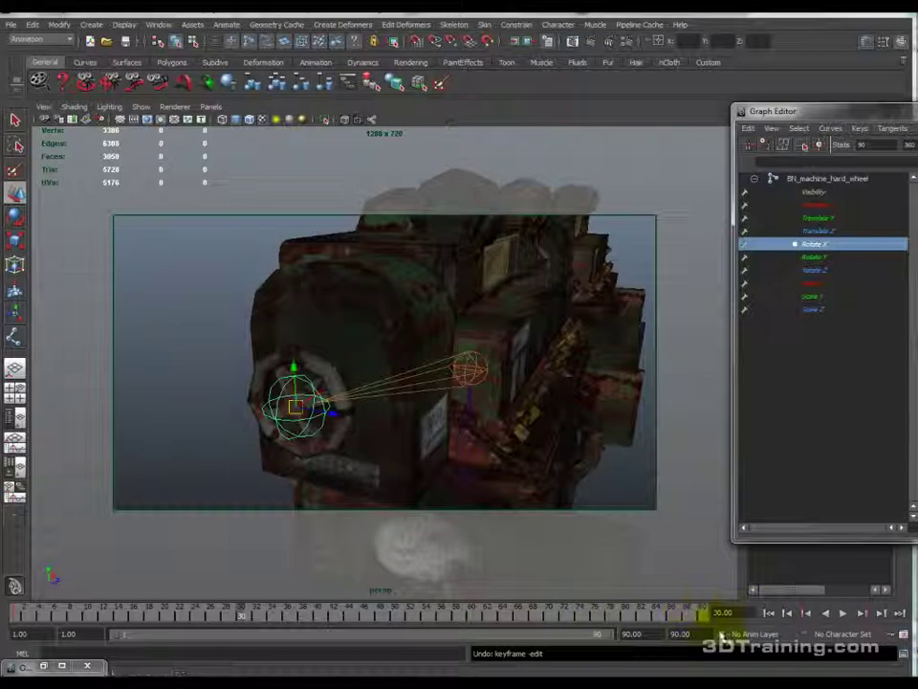
{"action": "left_click_drag", "start_coordinate": [245, 610], "coordinate": [16, 608]}
{"action": "left_click", "coordinate": [844, 615]}
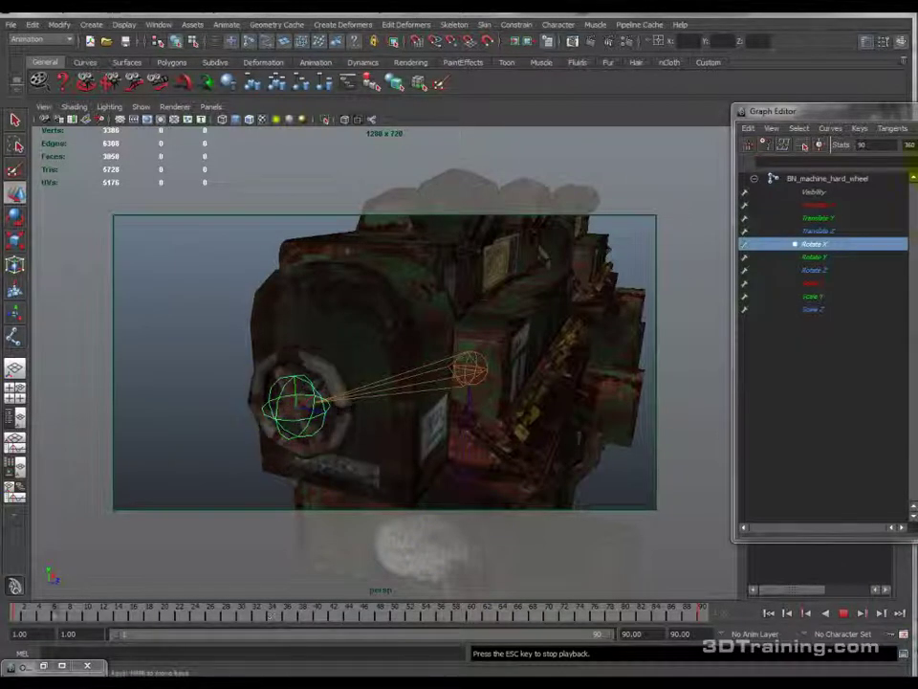
{"action": "left_click_drag", "start_coordinate": [895, 108], "coordinate": [205, 46]}
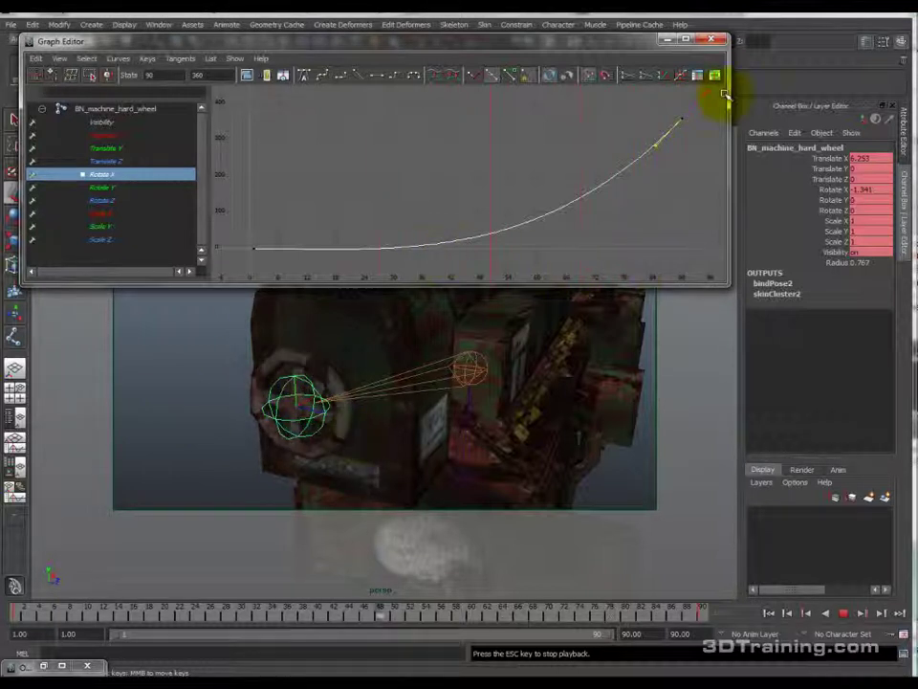
{"action": "key", "text": "Escape"}
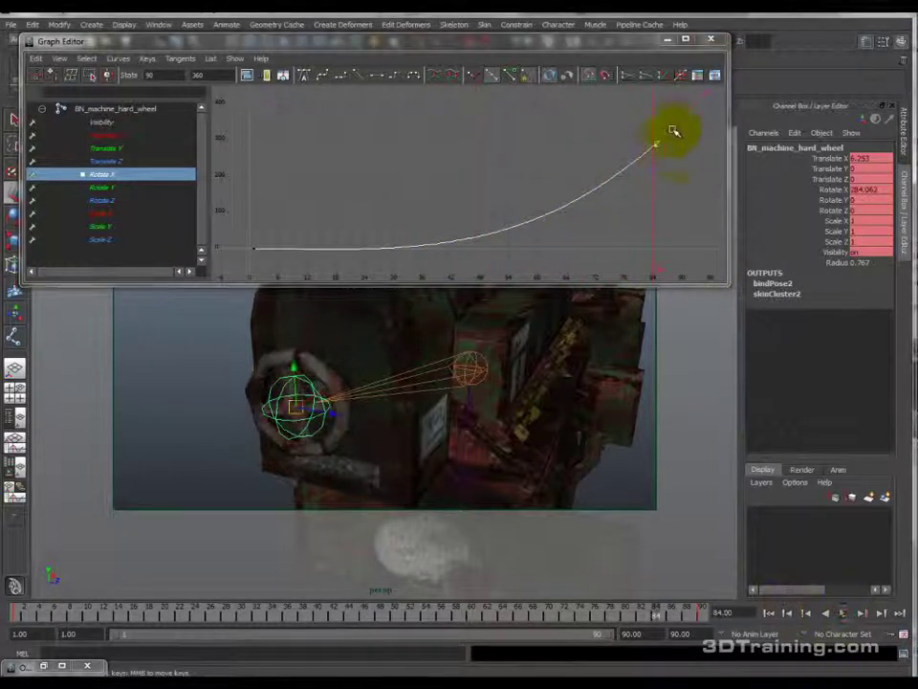
Step: Raise the frame 90 key's incoming tangent far above the key, frame the whole Rotate X curve and play the overshooting rotation
{"action": "middle_click_drag", "start_coordinate": [656, 144], "coordinate": [668, 64]}
{"action": "left_click", "coordinate": [244, 76]}
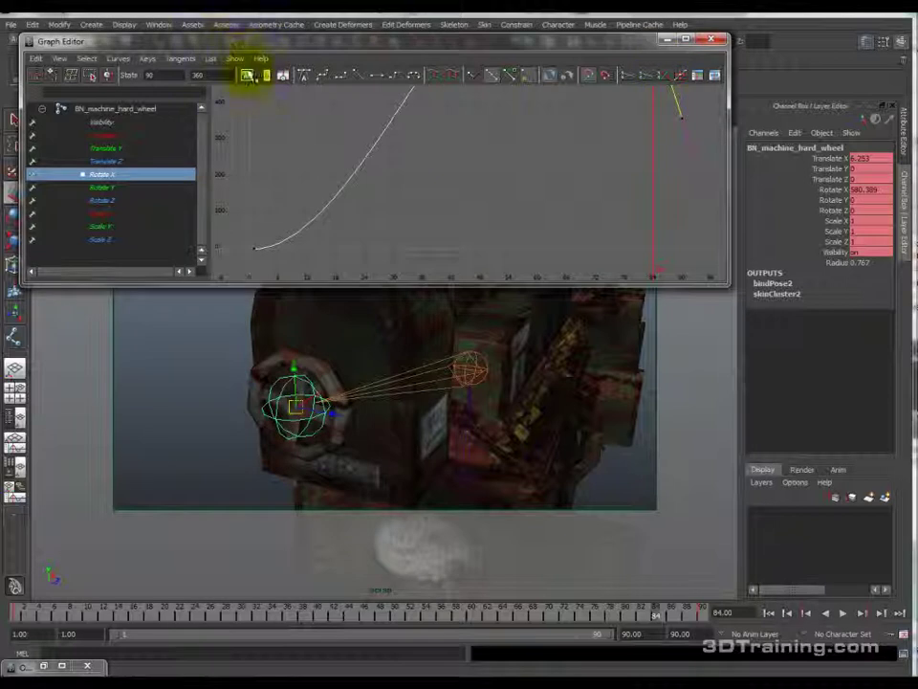
{"action": "middle_click_drag", "start_coordinate": [667, 205], "coordinate": [658, 190]}
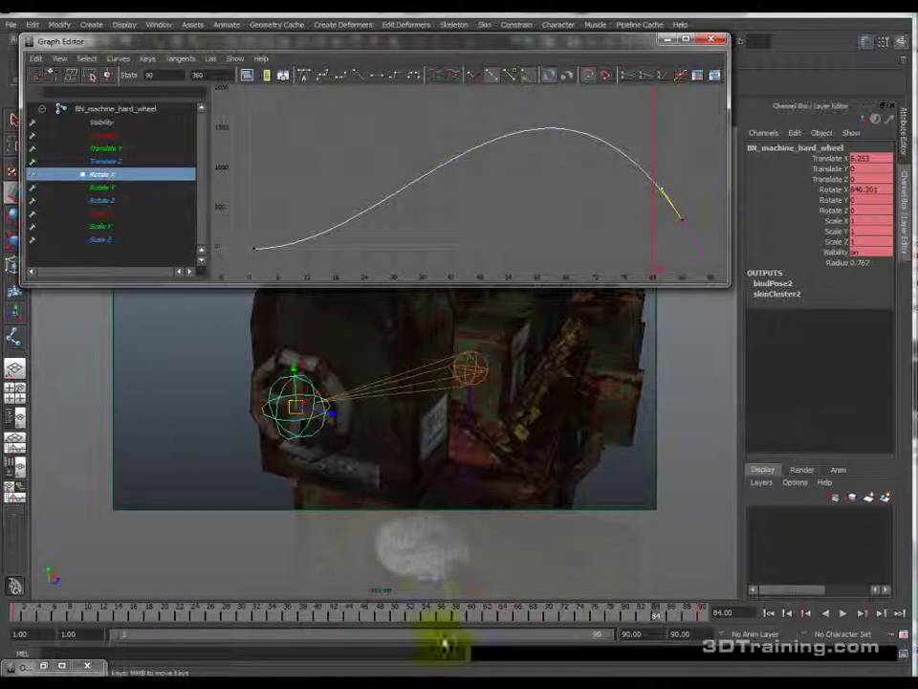
{"action": "left_click", "coordinate": [840, 613]}
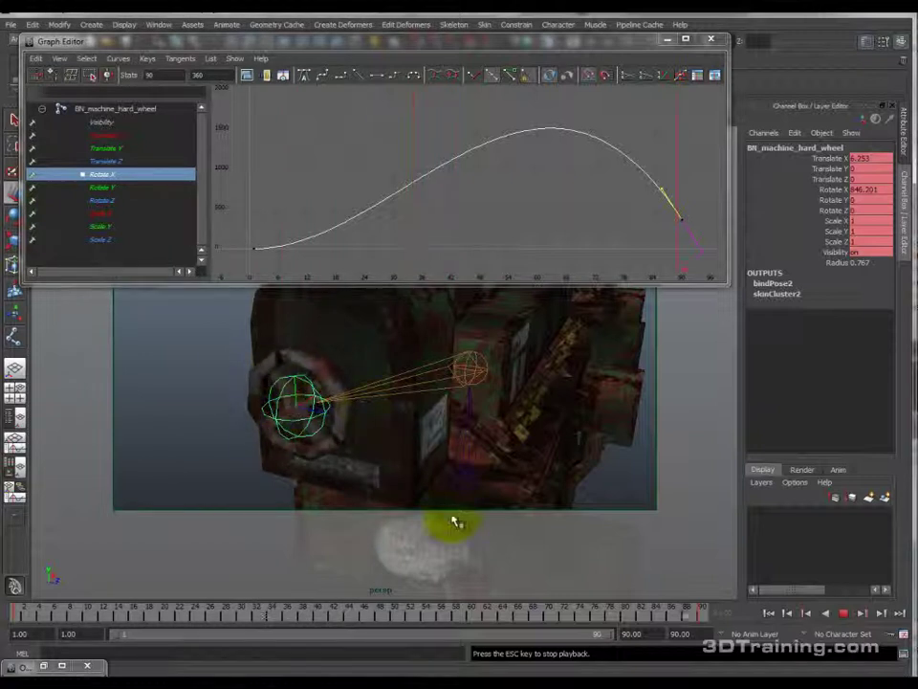
{"action": "key", "text": "Escape"}
Step: Bring the frame 90 key's incoming tangent back to nearly level so Rotate X eases smoothly into 360, undoing the excess adjustment
{"action": "middle_click_drag", "start_coordinate": [646, 185], "coordinate": [626, 204]}
{"action": "left_click", "coordinate": [246, 76]}
{"action": "mouse_move", "coordinate": [637, 138]}
{"action": "middle_mouse_down"}
{"action": "mouse_move", "coordinate": [647, 158]}
{"action": "mouse_move", "coordinate": [638, 150]}
{"action": "middle_mouse_up"}
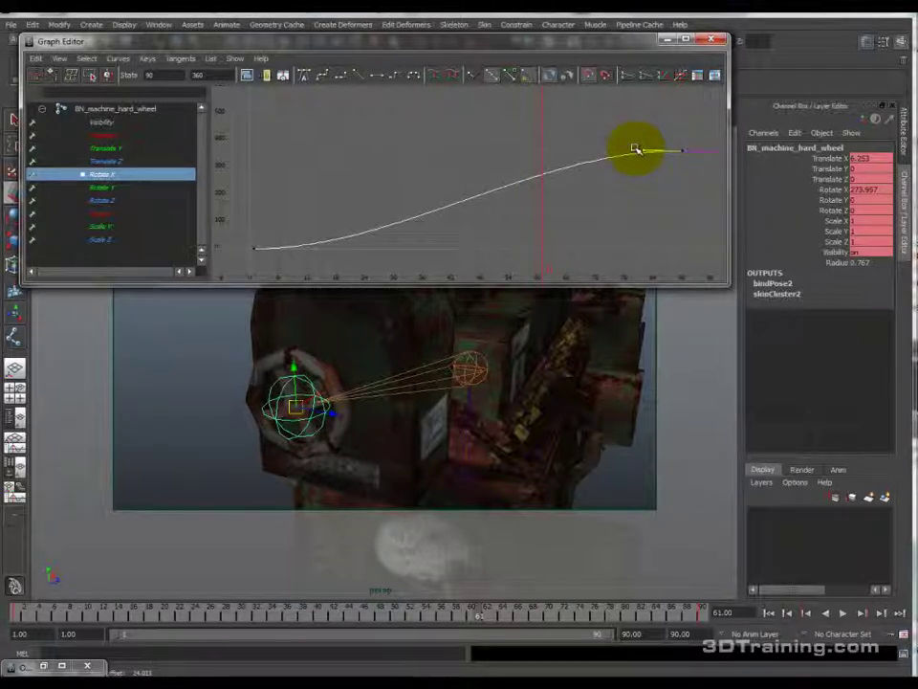
{"action": "mouse_move", "coordinate": [637, 150]}
{"action": "middle_mouse_down"}
{"action": "mouse_move", "coordinate": [558, 174]}
{"action": "mouse_move", "coordinate": [650, 154]}
{"action": "middle_mouse_up"}
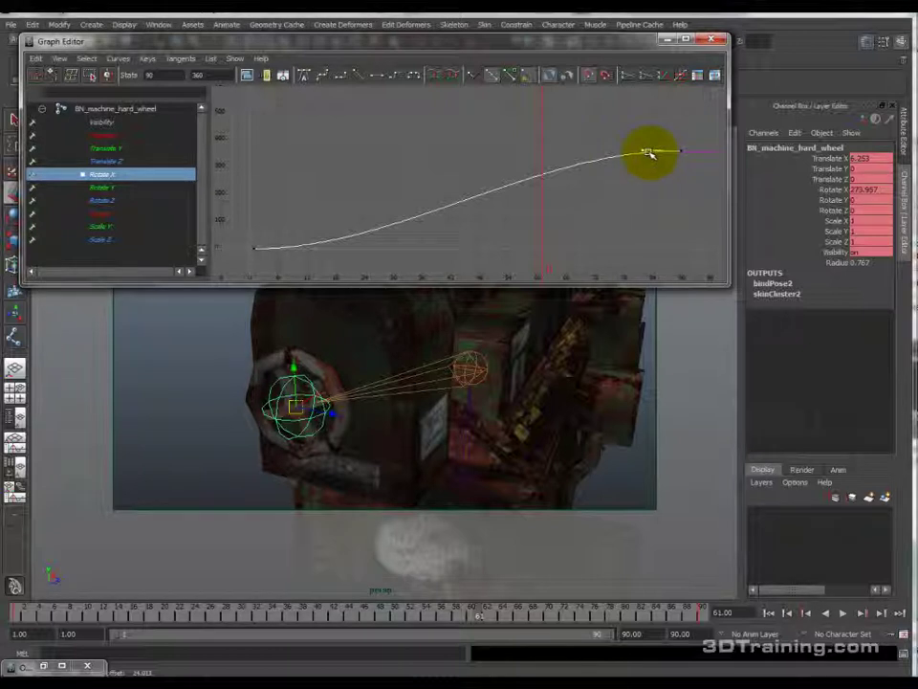
{"action": "middle_click_drag", "start_coordinate": [672, 163], "coordinate": [641, 153]}
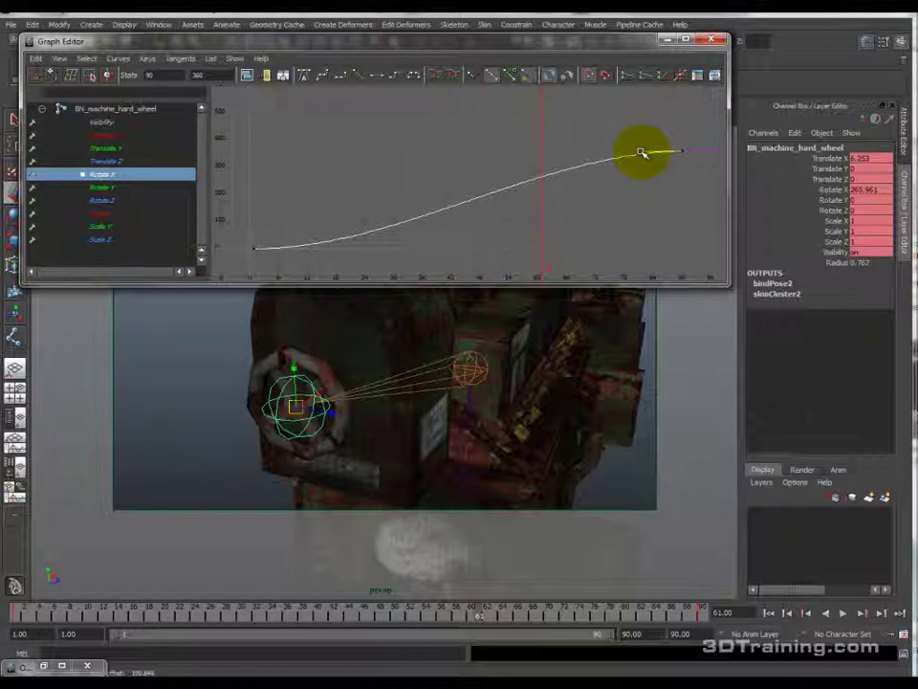
{"action": "mouse_move", "coordinate": [642, 153]}
{"action": "middle_mouse_down"}
{"action": "mouse_move", "coordinate": [642, 164]}
{"action": "mouse_move", "coordinate": [629, 135]}
{"action": "mouse_move", "coordinate": [621, 139]}
{"action": "mouse_move", "coordinate": [645, 156]}
{"action": "mouse_move", "coordinate": [641, 146]}
{"action": "mouse_move", "coordinate": [641, 154]}
{"action": "mouse_move", "coordinate": [663, 150]}
{"action": "mouse_move", "coordinate": [647, 185]}
{"action": "mouse_move", "coordinate": [639, 155]}
{"action": "mouse_move", "coordinate": [697, 147]}
{"action": "mouse_move", "coordinate": [646, 159]}
{"action": "mouse_move", "coordinate": [643, 129]}
{"action": "mouse_move", "coordinate": [643, 171]}
{"action": "mouse_move", "coordinate": [641, 149]}
{"action": "mouse_move", "coordinate": [649, 149]}
{"action": "mouse_move", "coordinate": [645, 155]}
{"action": "middle_mouse_up"}
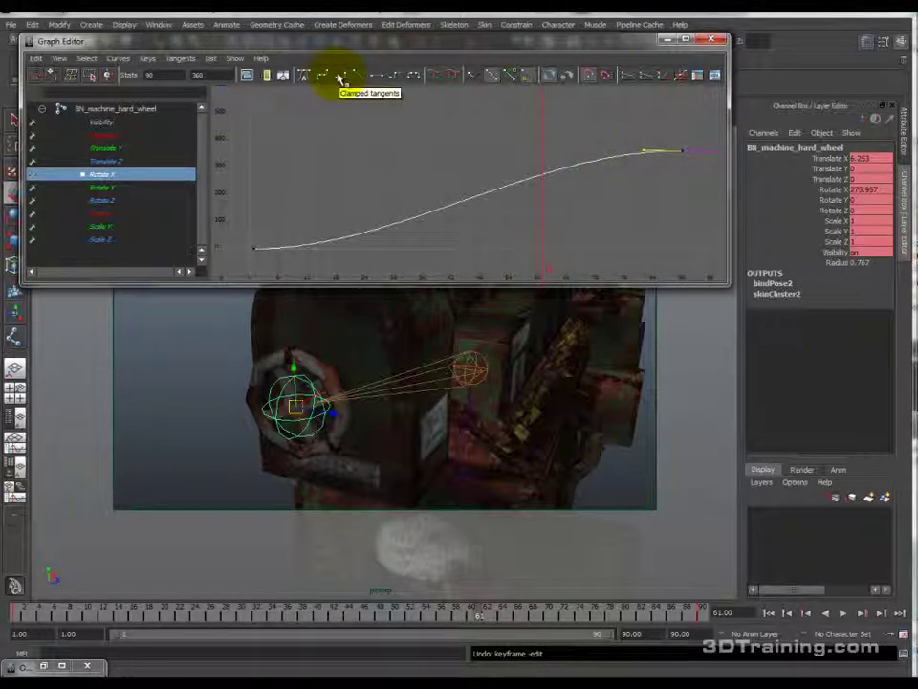
Step: Select both keys of the Rotate X curve and apply spline tangents followed by clamped tangents
{"action": "left_click_drag", "start_coordinate": [468, 234], "coordinate": [717, 277]}
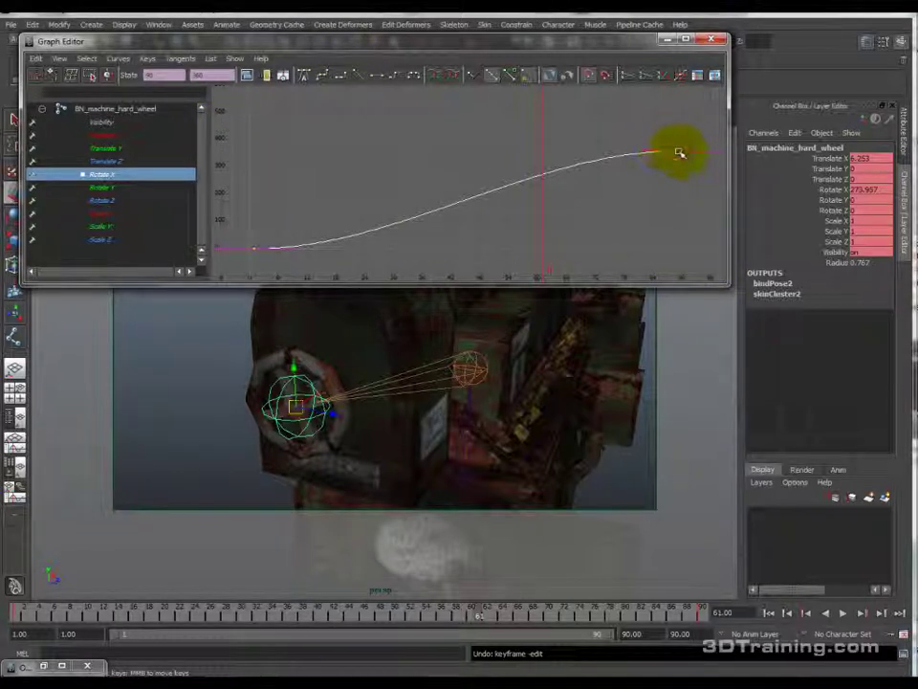
{"action": "left_click", "coordinate": [258, 249]}
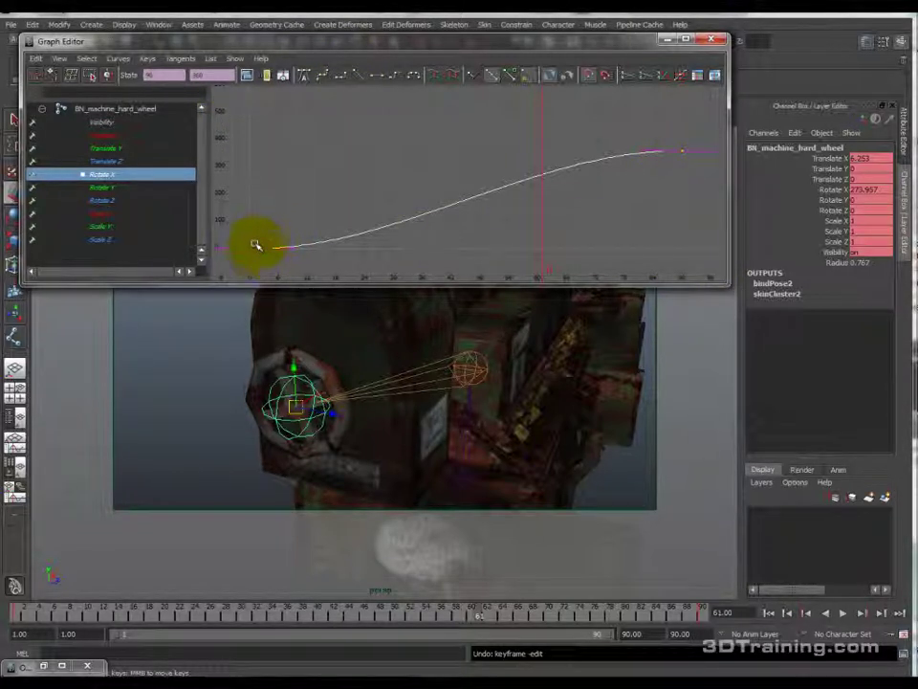
{"action": "left_click", "coordinate": [255, 257]}
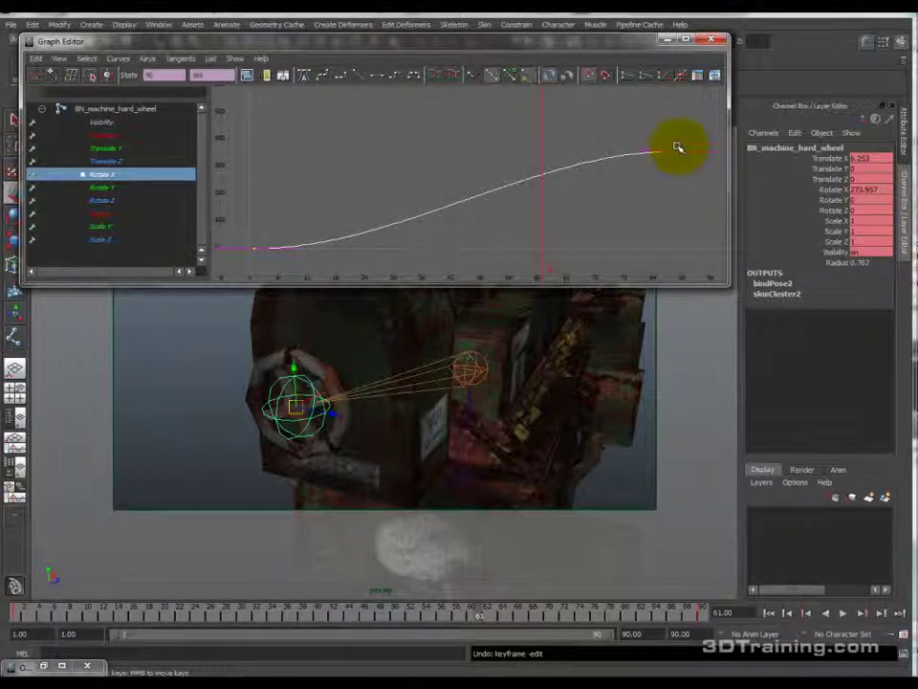
{"action": "left_click", "coordinate": [322, 76]}
{"action": "left_click", "coordinate": [324, 76]}
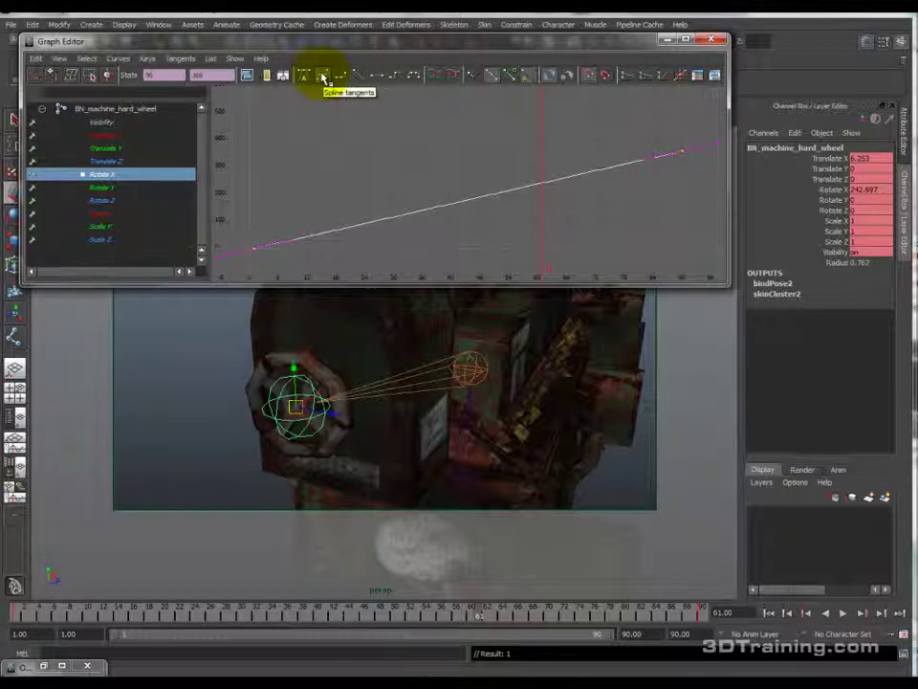
{"action": "left_click", "coordinate": [251, 248]}
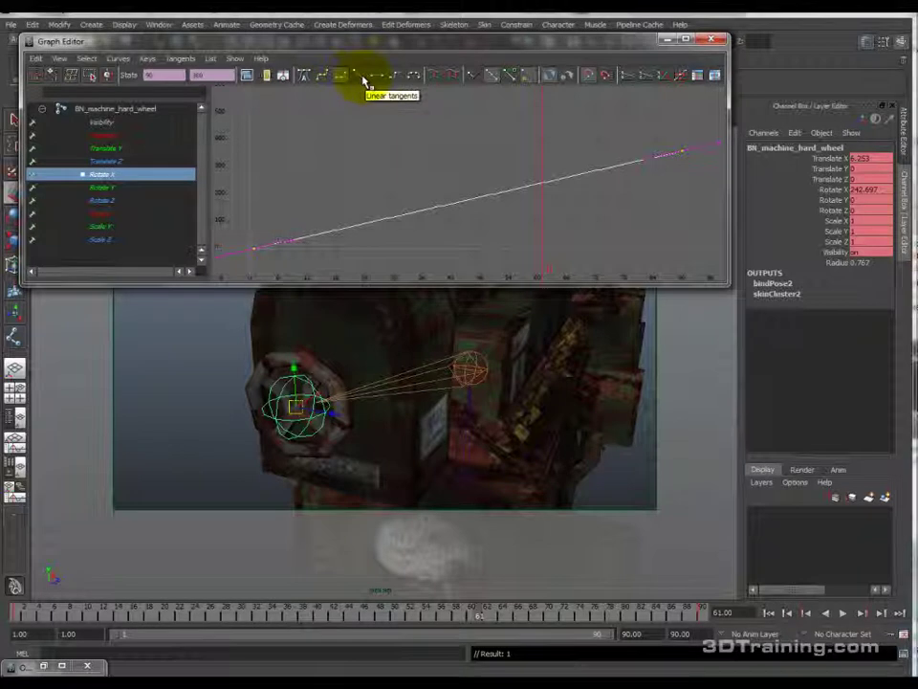
Step: Try linear, flat, stepped and plateau tangents in turn on the two selected Rotate X keys
{"action": "left_click", "coordinate": [364, 81]}
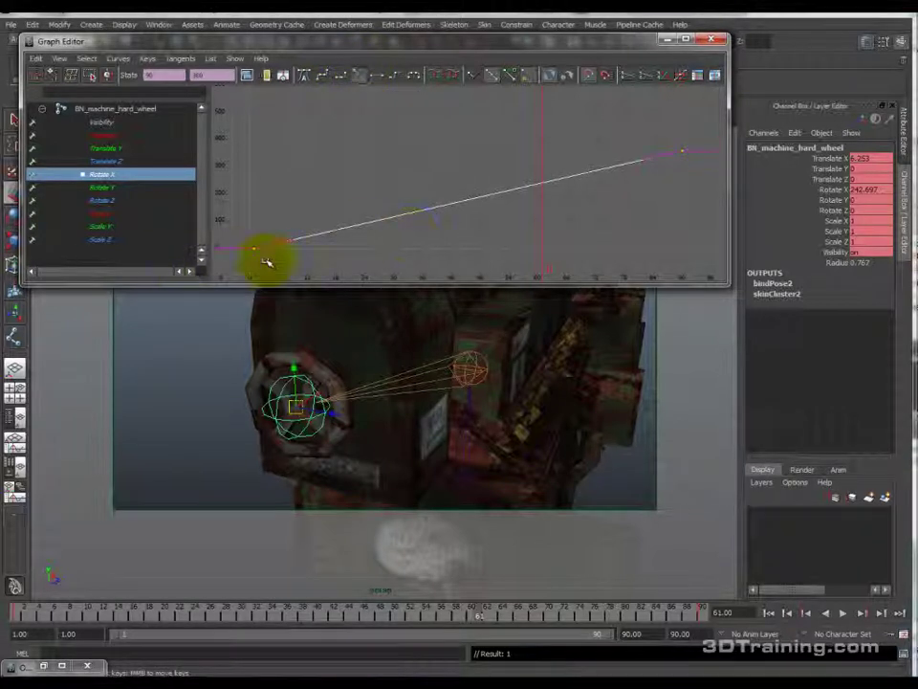
{"action": "left_click", "coordinate": [380, 77]}
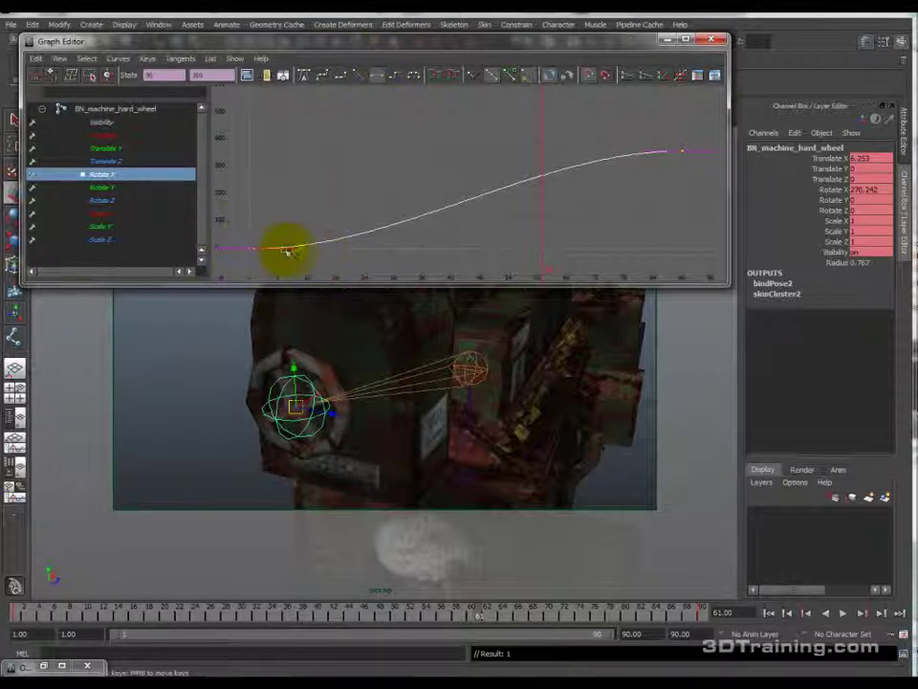
{"action": "left_click", "coordinate": [396, 84]}
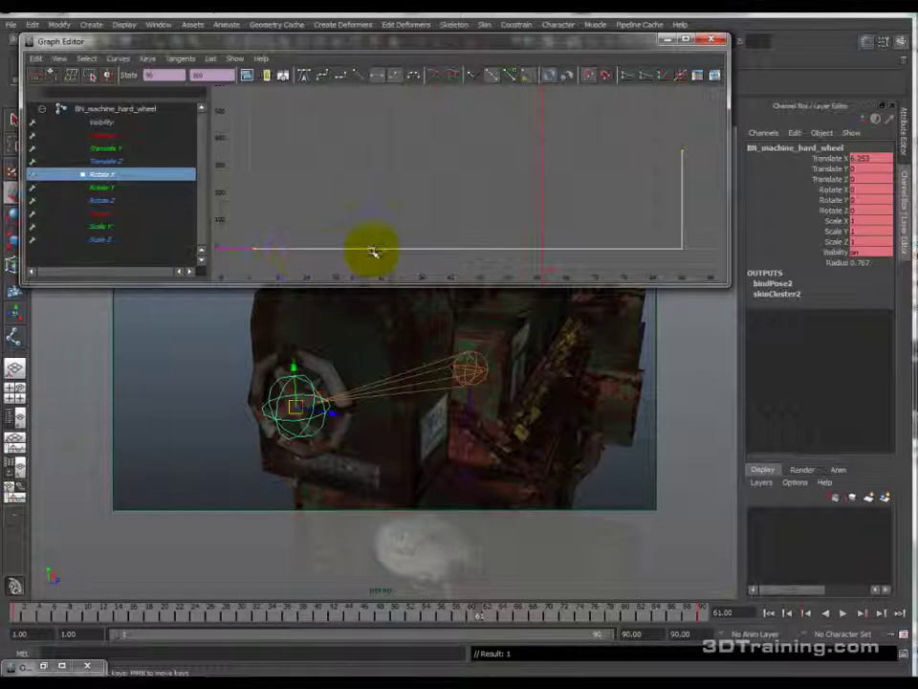
{"action": "left_click", "coordinate": [683, 151]}
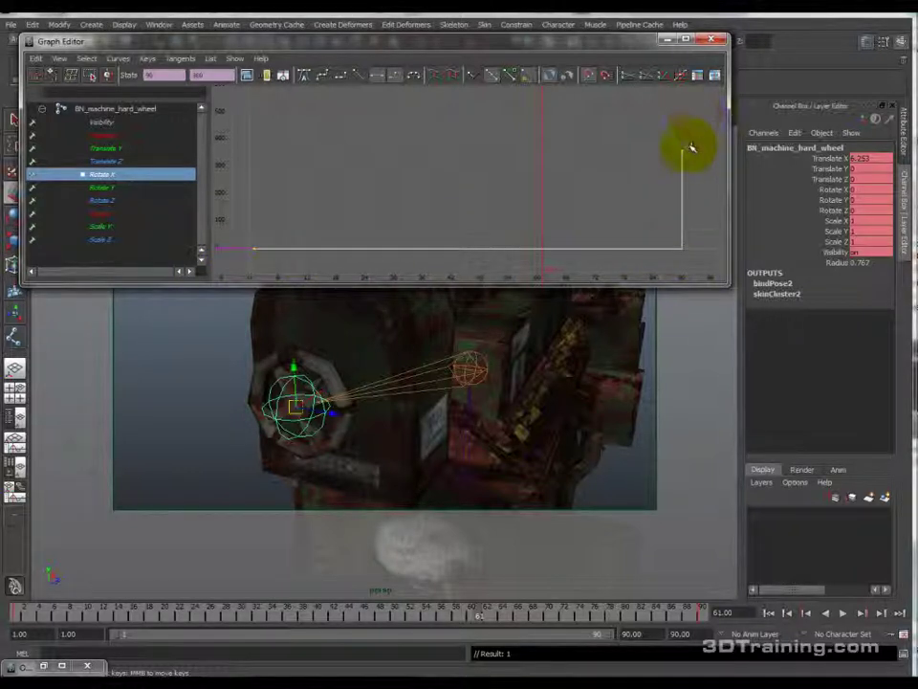
{"action": "left_click", "coordinate": [413, 78]}
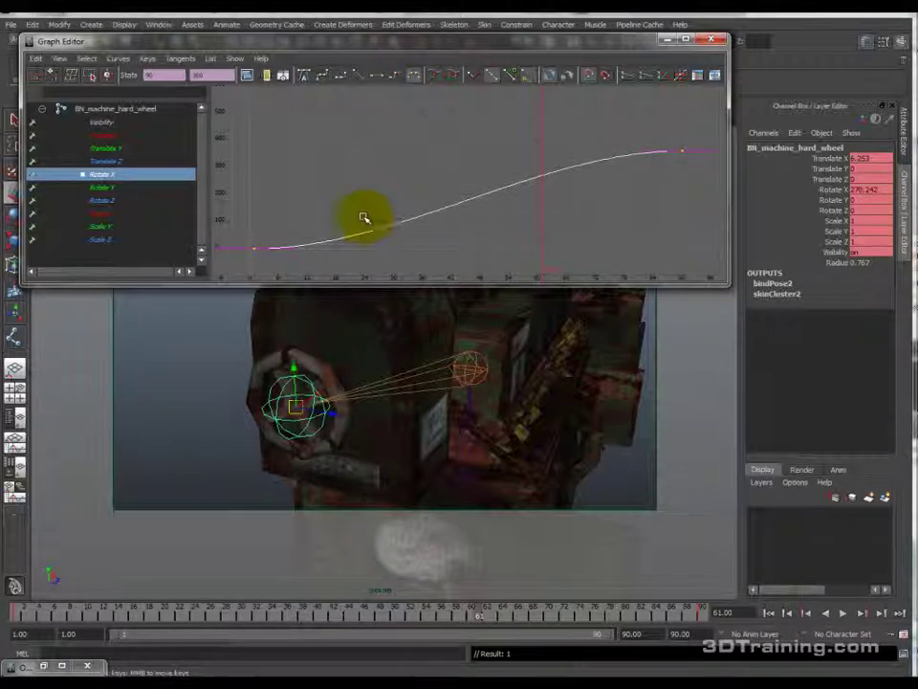
Step: Cycle the Rotate X keys back through stepped and flat tangents, finishing with linear tangents
{"action": "left_click", "coordinate": [394, 78]}
{"action": "left_click", "coordinate": [378, 77]}
{"action": "left_click", "coordinate": [360, 78]}
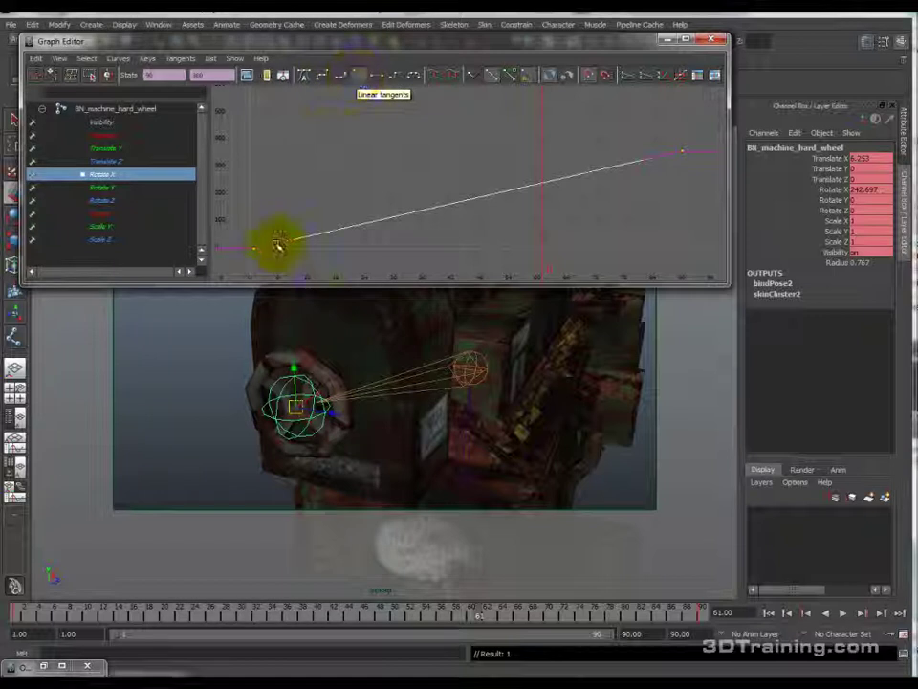
{"action": "middle_click_drag", "start_coordinate": [259, 248], "coordinate": [285, 251]}
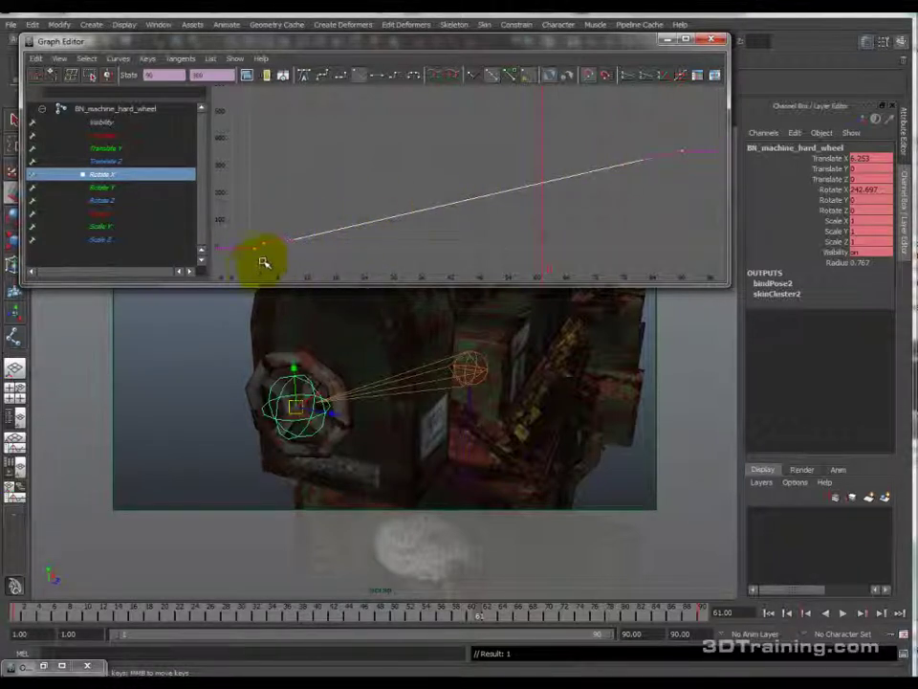
Step: Compare plateau, stepped, clamped and linear tangents on both Rotate X keys, finishing with plateau tangents
{"action": "left_click", "coordinate": [410, 75]}
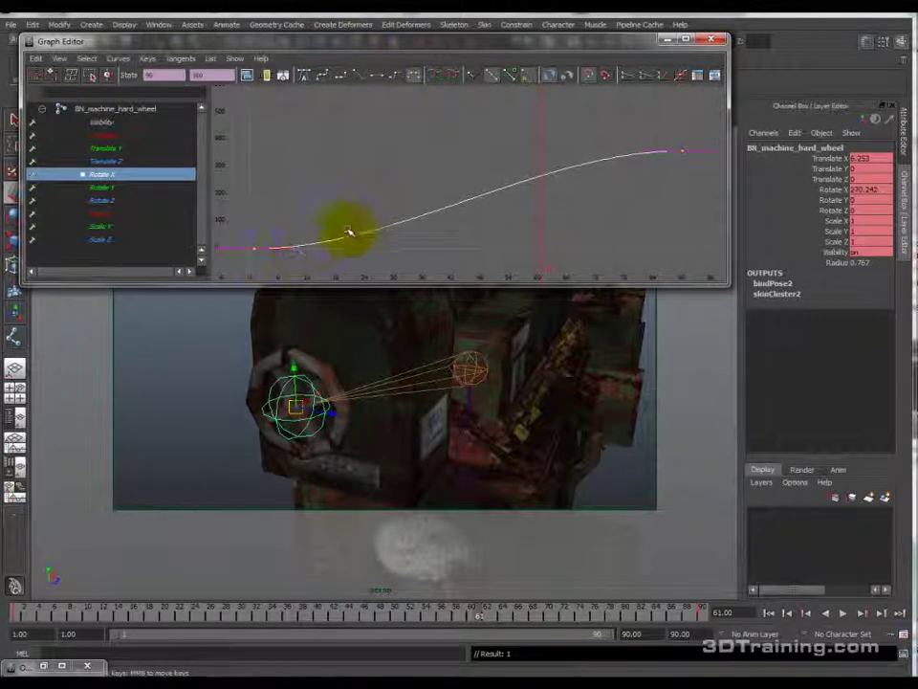
{"action": "left_click", "coordinate": [393, 77]}
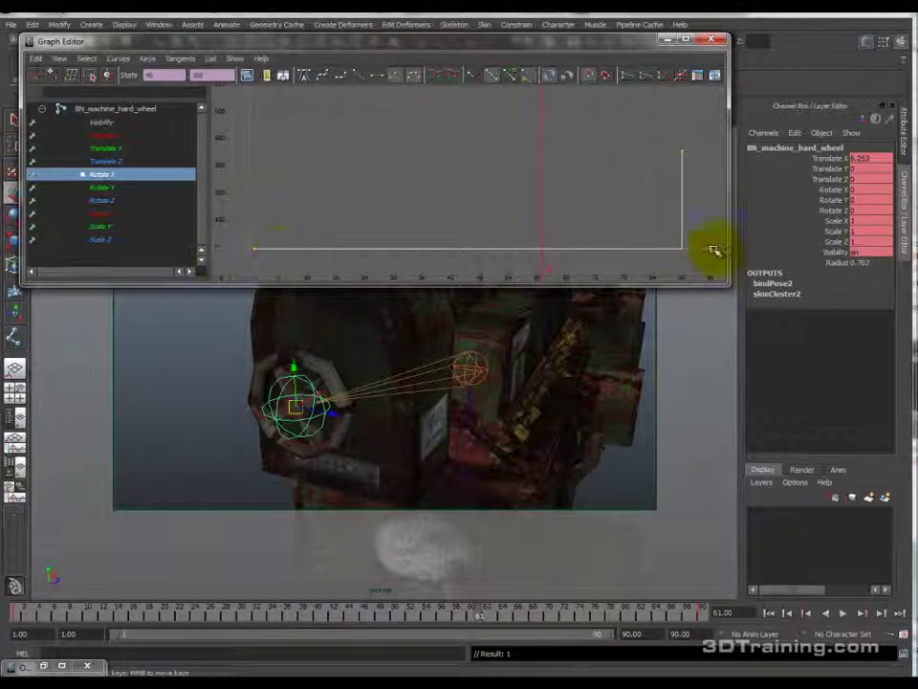
{"action": "left_click", "coordinate": [350, 76]}
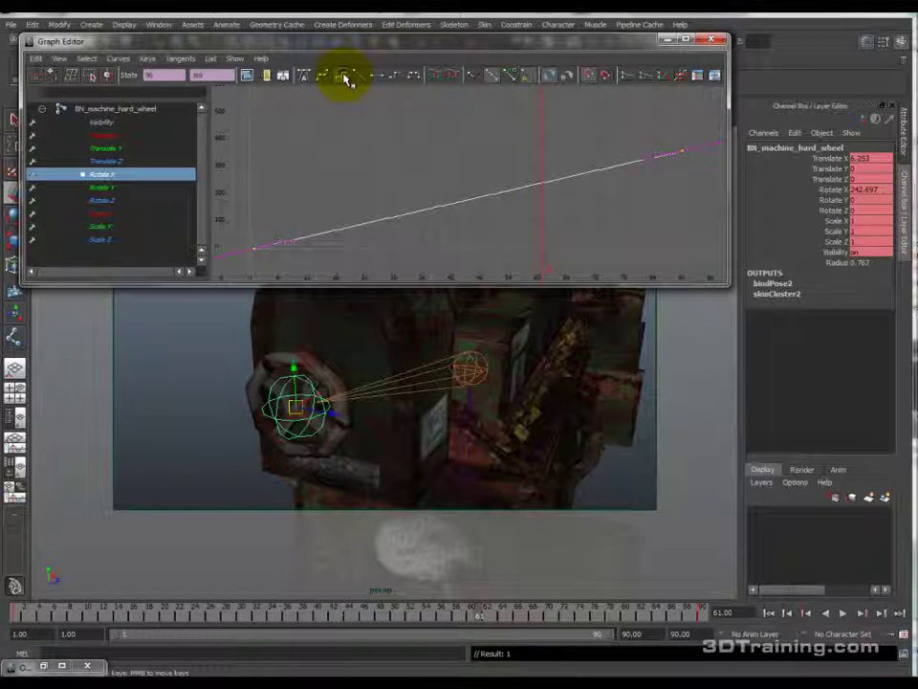
{"action": "left_click", "coordinate": [361, 79]}
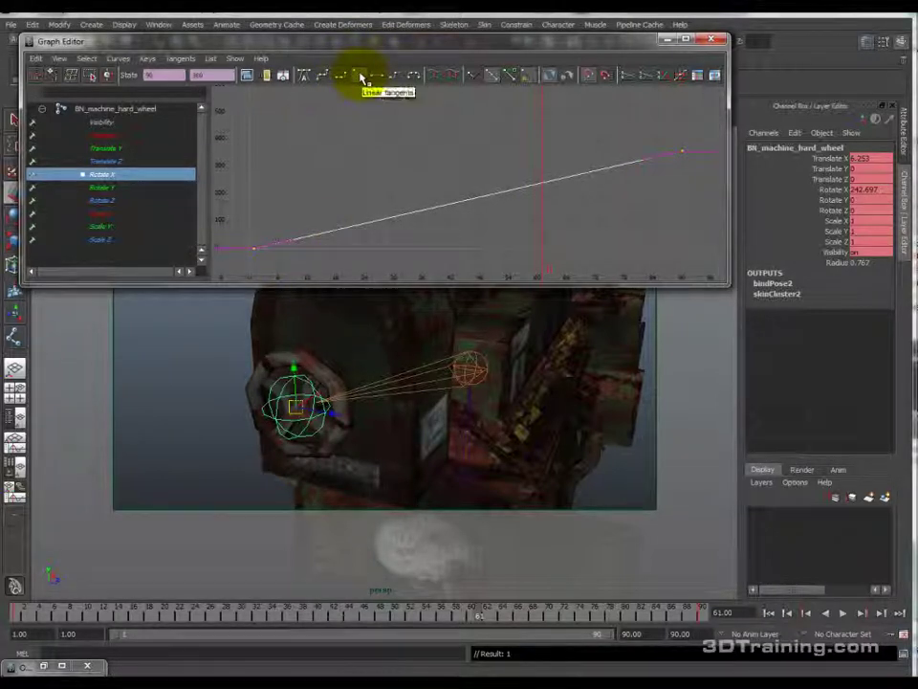
{"action": "left_click", "coordinate": [414, 77]}
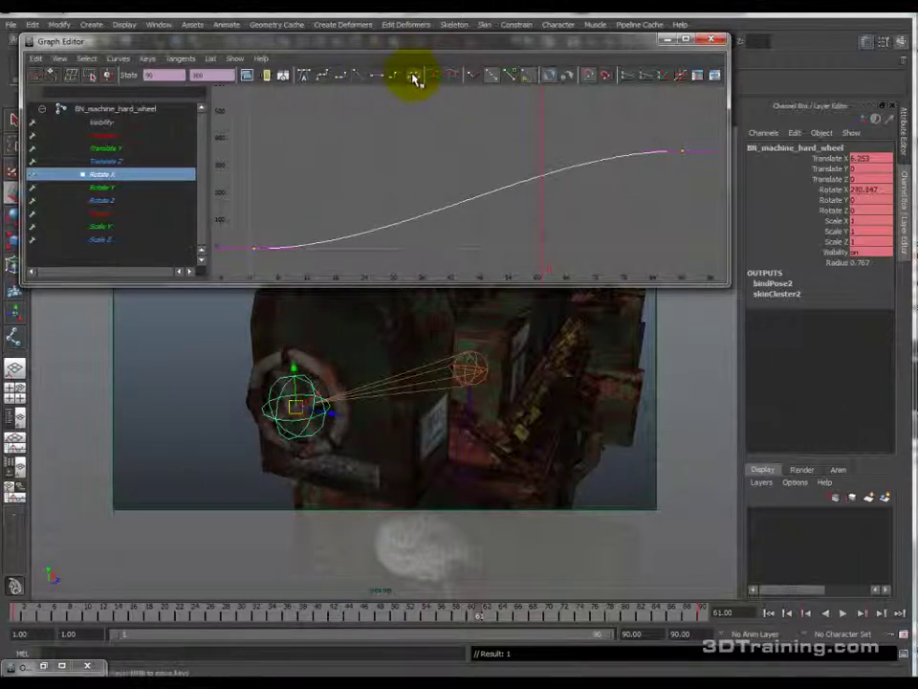
{"action": "left_click", "coordinate": [250, 248]}
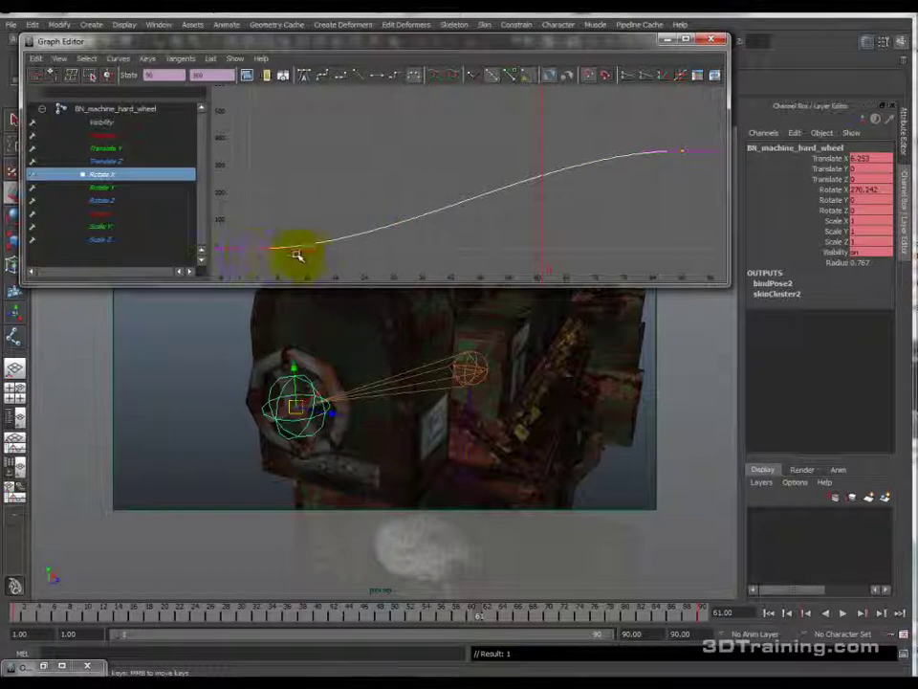
{"action": "left_click", "coordinate": [473, 187]}
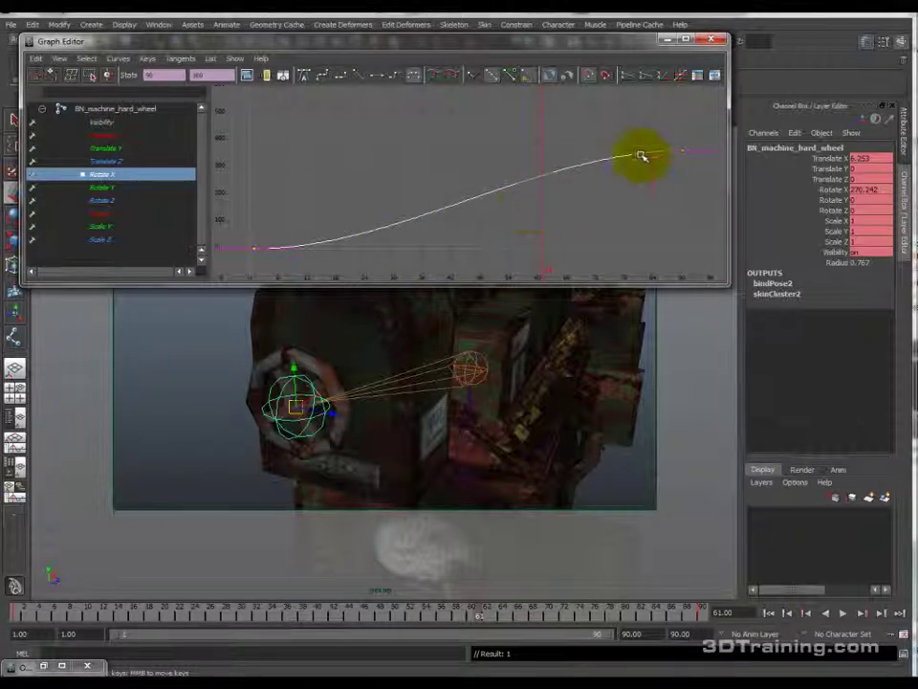
Step: Alternate the Rotate X keys repeatedly between linear and flat tangents, ending on plateau tangents
{"action": "left_click", "coordinate": [360, 77]}
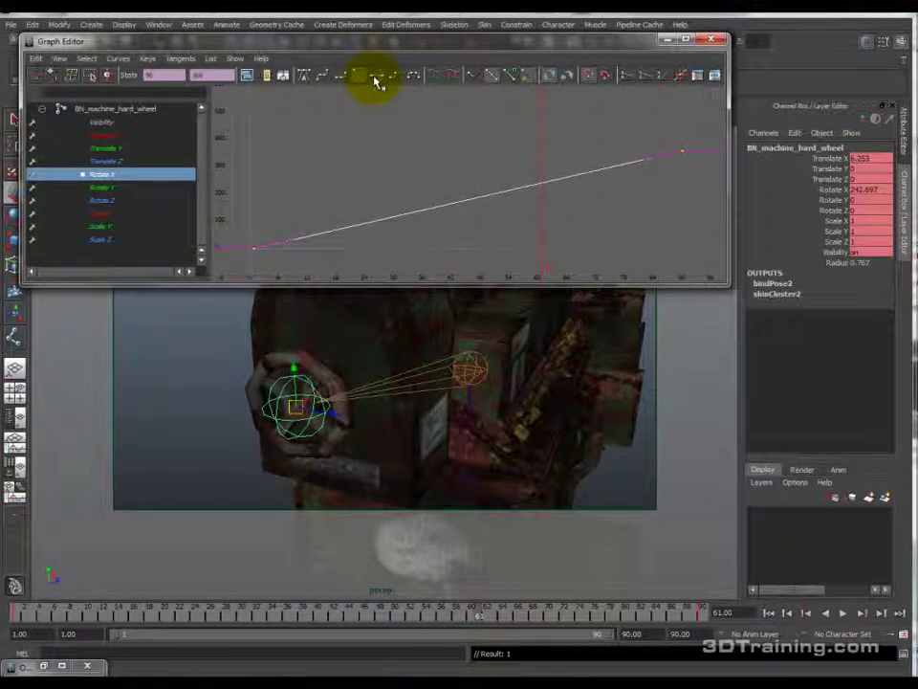
{"action": "left_click", "coordinate": [375, 75]}
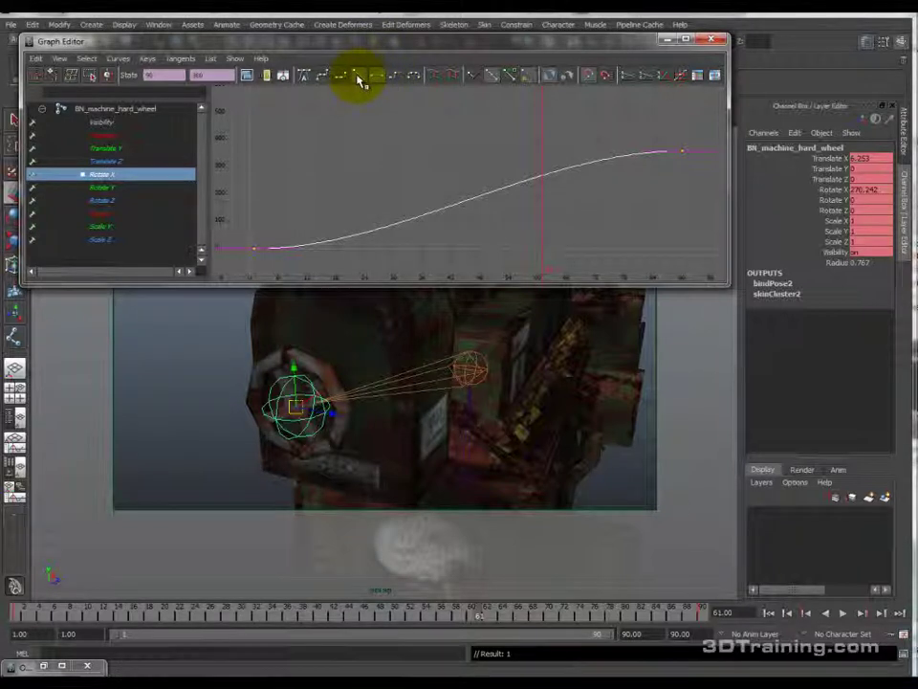
{"action": "left_click", "coordinate": [378, 79]}
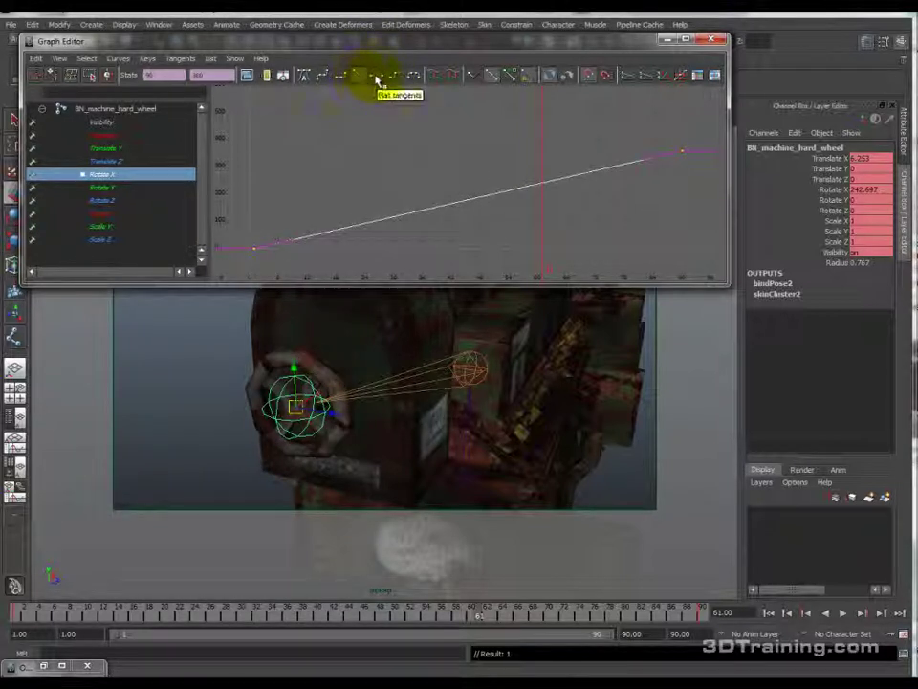
{"action": "left_click", "coordinate": [364, 78]}
{"action": "left_click", "coordinate": [360, 76]}
{"action": "left_click", "coordinate": [413, 76]}
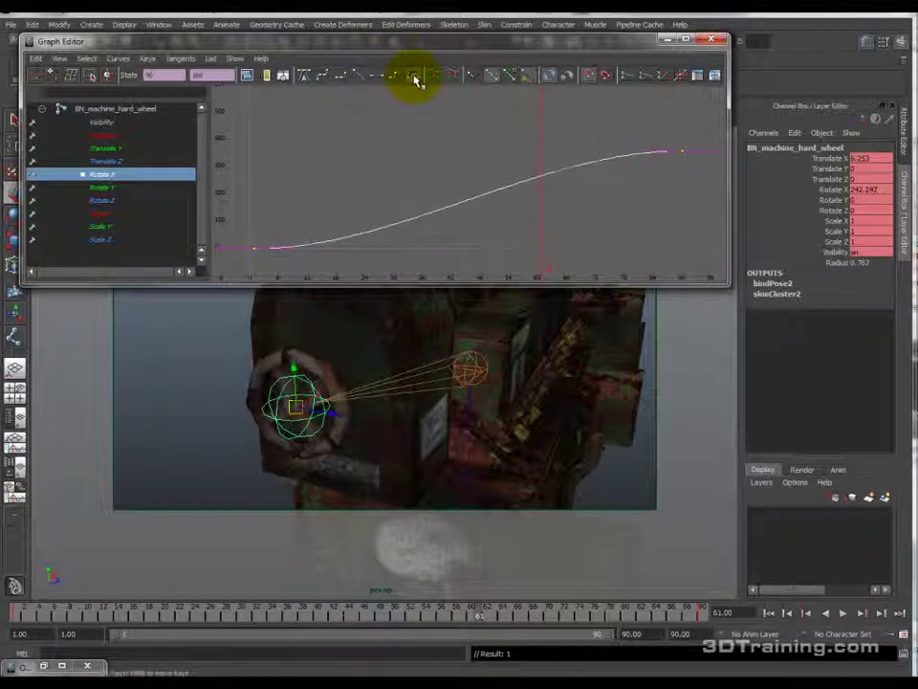
{"action": "left_click", "coordinate": [358, 79]}
{"action": "left_click", "coordinate": [374, 80]}
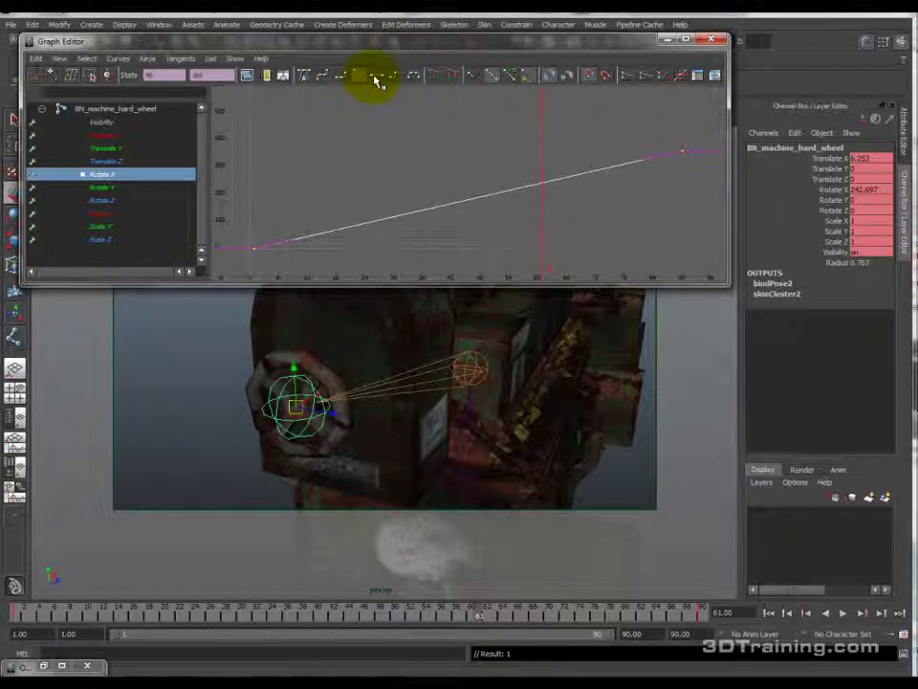
{"action": "left_click", "coordinate": [374, 80]}
{"action": "left_click", "coordinate": [415, 79]}
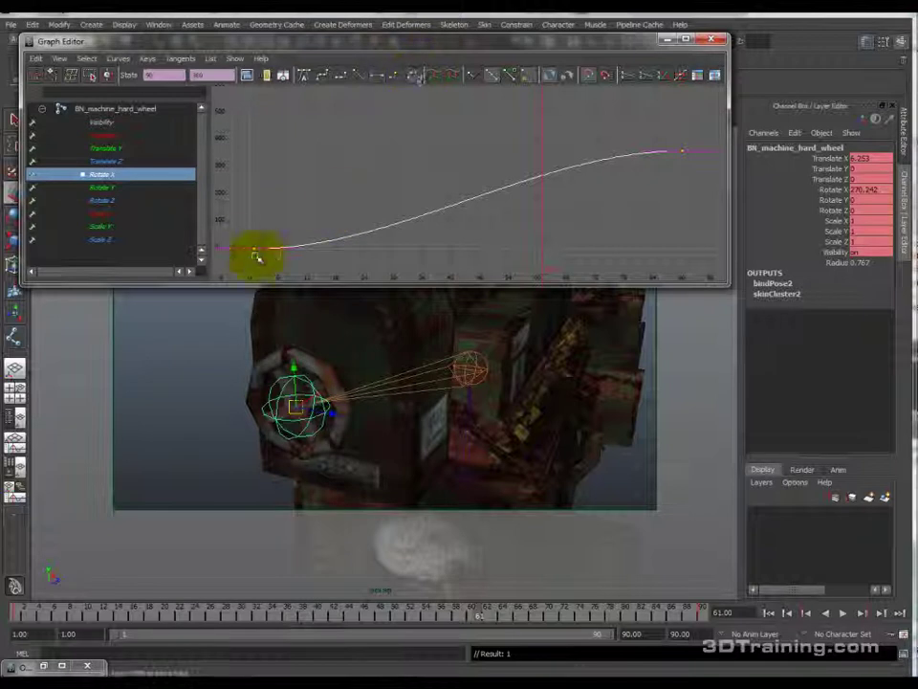
Step: Apply linear tangents to both Rotate X keys so the wheel turns at constant speed from start to end
{"action": "left_click", "coordinate": [363, 77]}
{"action": "left_click", "coordinate": [354, 82]}
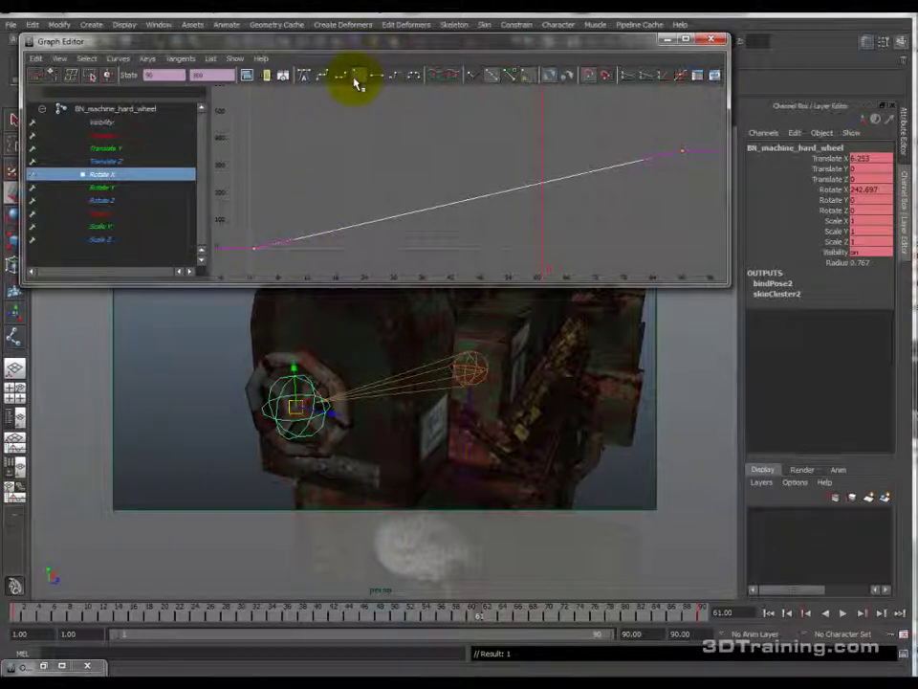
{"action": "left_click", "coordinate": [307, 246]}
{"action": "left_click", "coordinate": [468, 210]}
{"action": "left_click", "coordinate": [640, 158]}
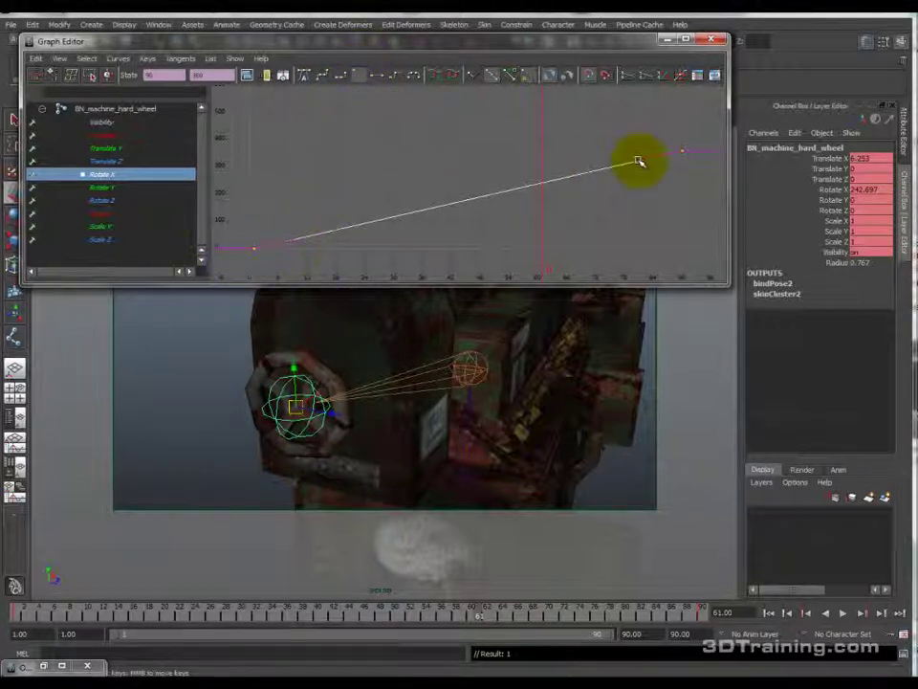
{"action": "left_click", "coordinate": [364, 220]}
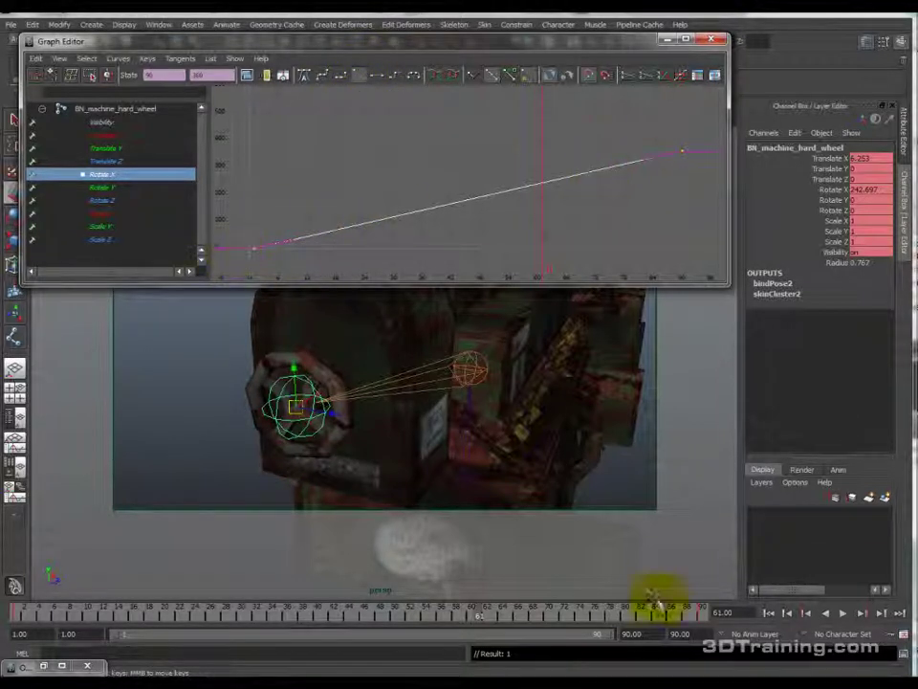
Step: Play the linear rotation from frame 1, watch the wheel from the front and the side, and stop playback
{"action": "left_click", "coordinate": [770, 613]}
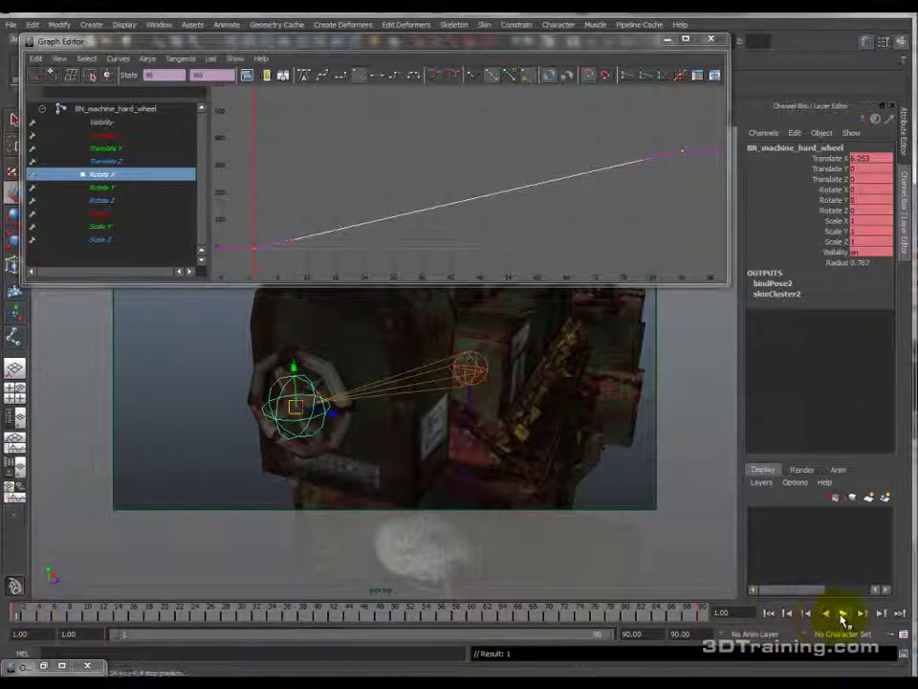
{"action": "left_click", "coordinate": [843, 614]}
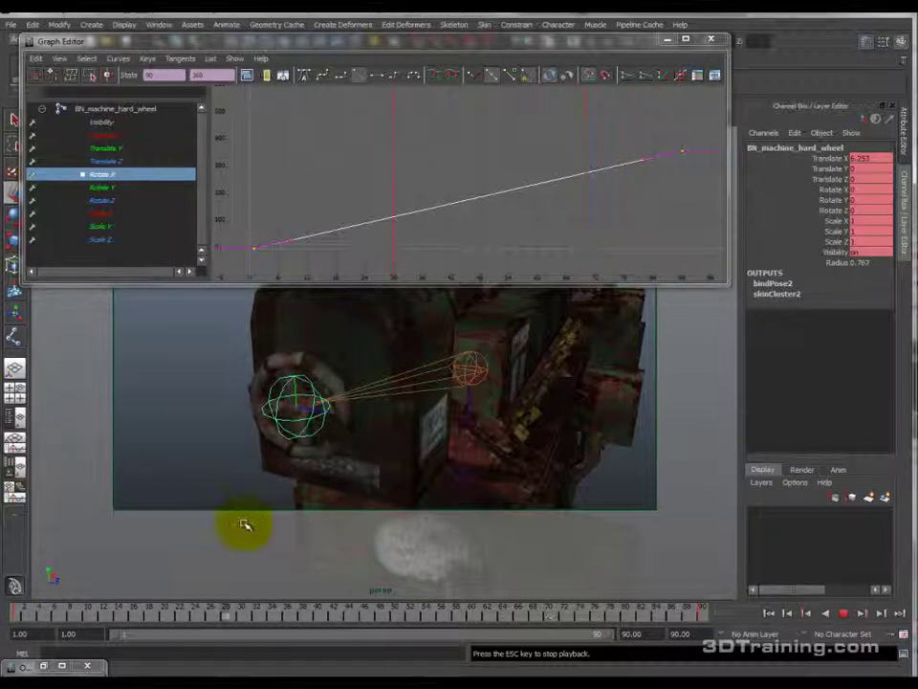
{"action": "left_click_drag", "start_coordinate": [218, 524], "coordinate": [264, 502], "text": "alt"}
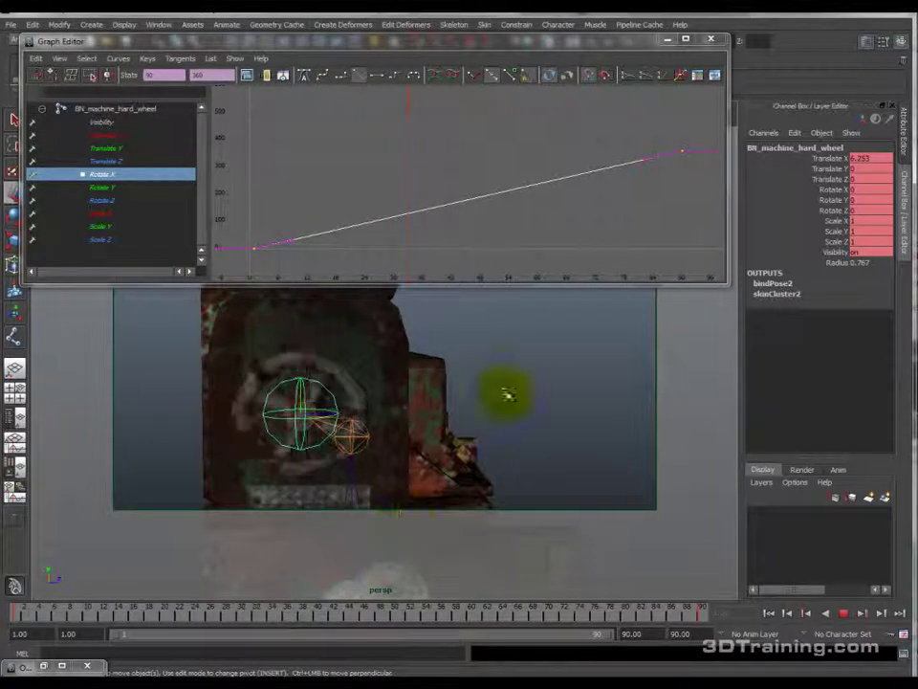
{"action": "left_click_drag", "start_coordinate": [574, 445], "coordinate": [487, 468], "text": "alt"}
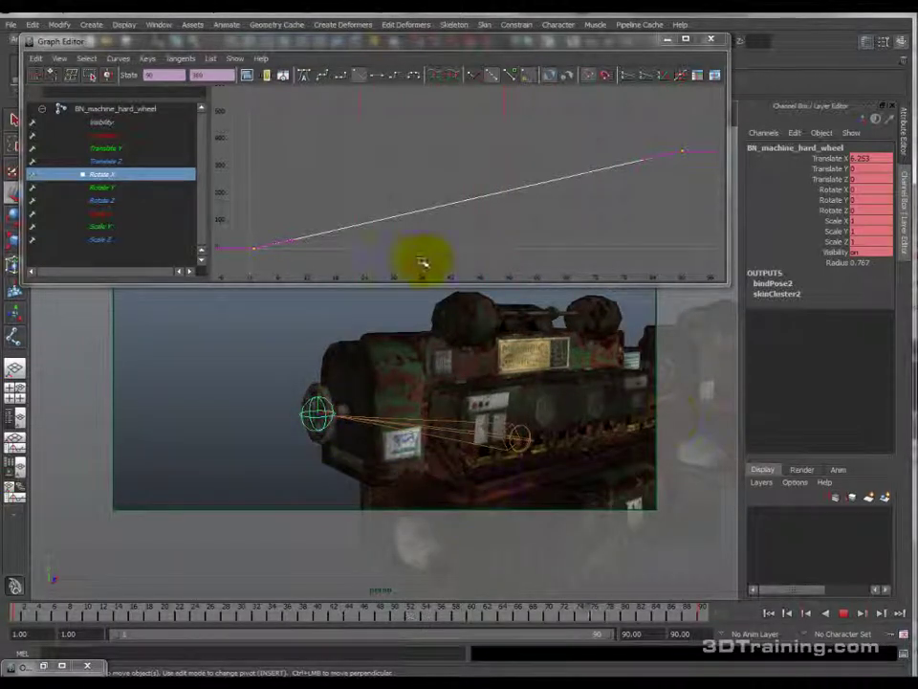
{"action": "left_click", "coordinate": [845, 620]}
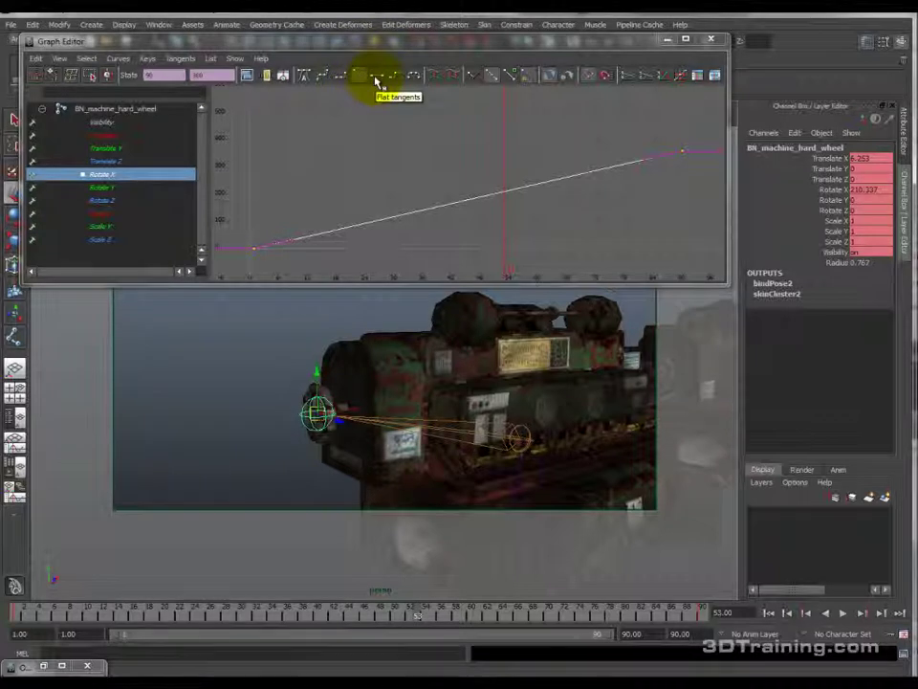
Step: Switch both Rotate X keys to flat tangents and back to linear to compare the two curve shapes
{"action": "left_click", "coordinate": [377, 81]}
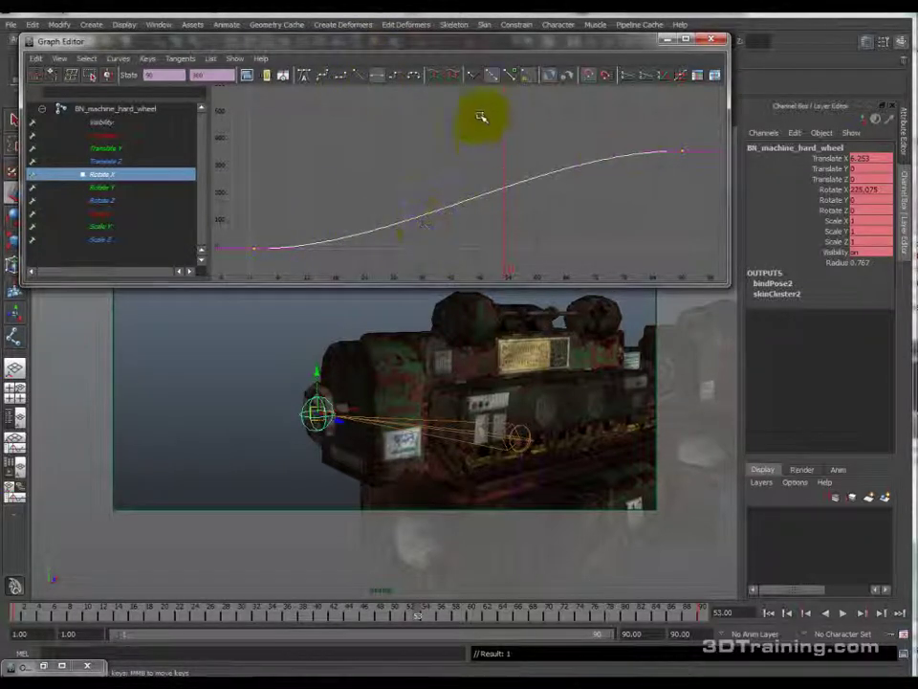
{"action": "left_click", "coordinate": [359, 80]}
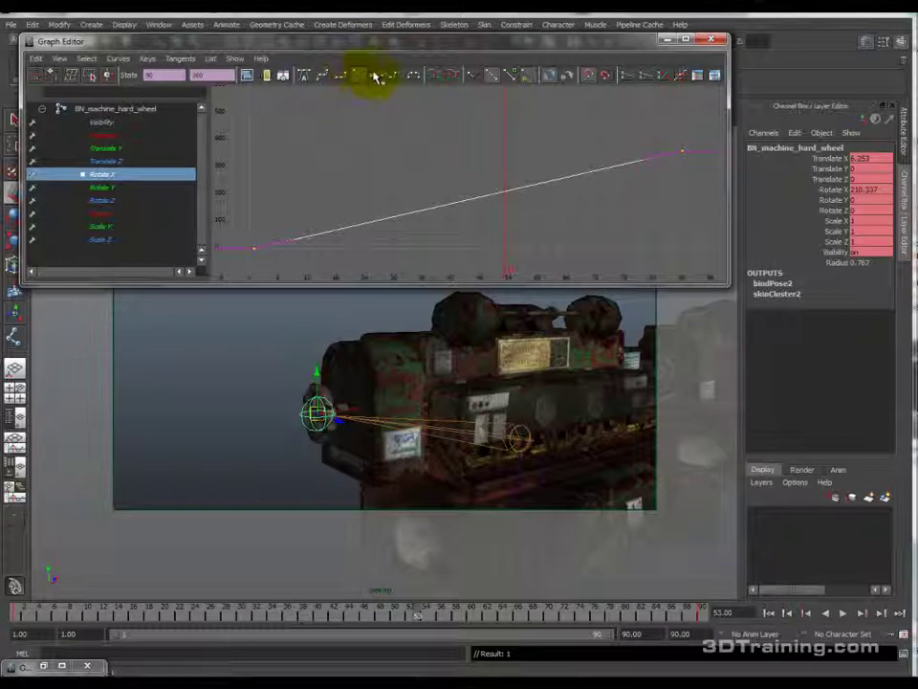
Step: Alternate the Rotate X keys several more times between linear and flat tangents, ending on flat, and close the Graph Editor
{"action": "left_click", "coordinate": [378, 80]}
{"action": "left_click", "coordinate": [362, 76]}
{"action": "left_click", "coordinate": [364, 81]}
{"action": "left_click", "coordinate": [379, 80]}
{"action": "left_click", "coordinate": [364, 81]}
{"action": "left_click", "coordinate": [383, 81]}
{"action": "left_click", "coordinate": [364, 80]}
{"action": "left_click", "coordinate": [381, 81]}
{"action": "left_click", "coordinate": [362, 80]}
{"action": "left_click", "coordinate": [390, 80]}
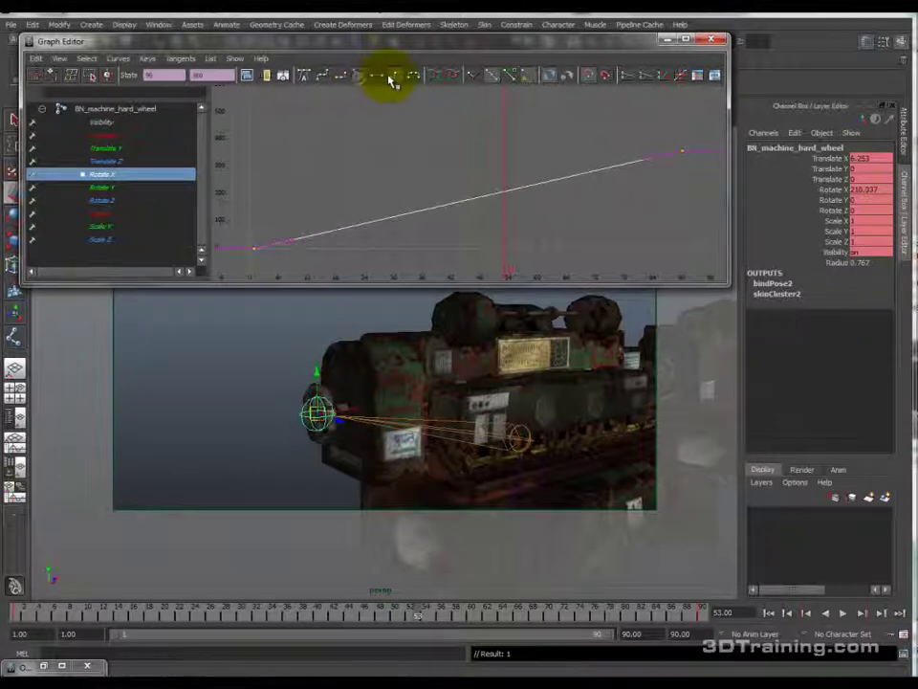
{"action": "left_click", "coordinate": [361, 81]}
{"action": "left_click", "coordinate": [381, 80]}
{"action": "left_click", "coordinate": [363, 81]}
{"action": "left_click", "coordinate": [381, 80]}
{"action": "left_click", "coordinate": [364, 80]}
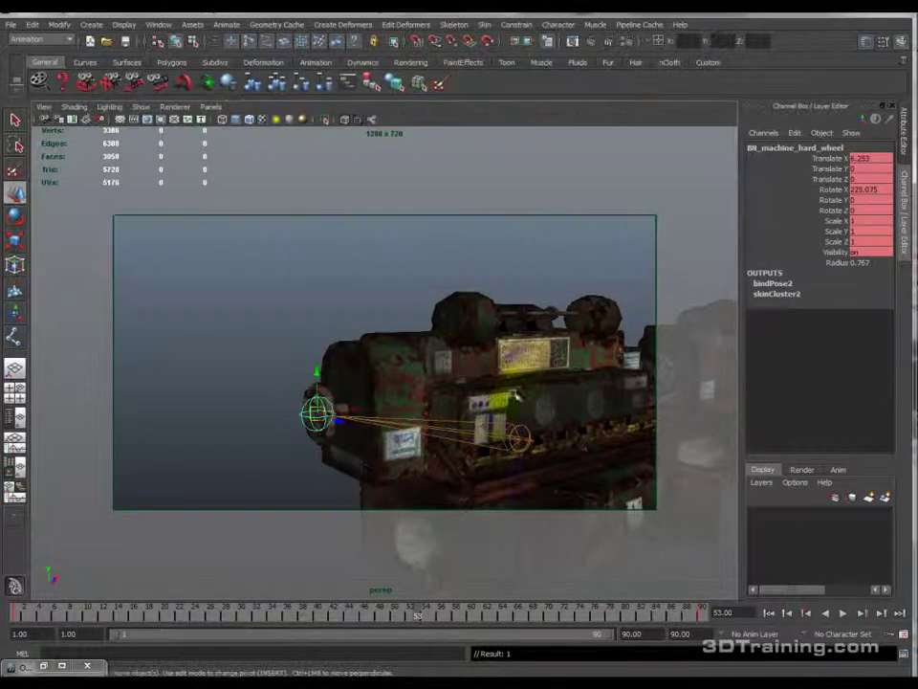
Step: Frame the second machine in the perspective view, select the machine_soft mesh, and bring up the Outliner
{"action": "left_click_drag", "start_coordinate": [518, 396], "coordinate": [485, 363], "text": "alt"}
{"action": "middle_click_drag", "start_coordinate": [485, 363], "coordinate": [404, 354], "text": "alt"}
{"action": "left_click", "coordinate": [514, 365]}
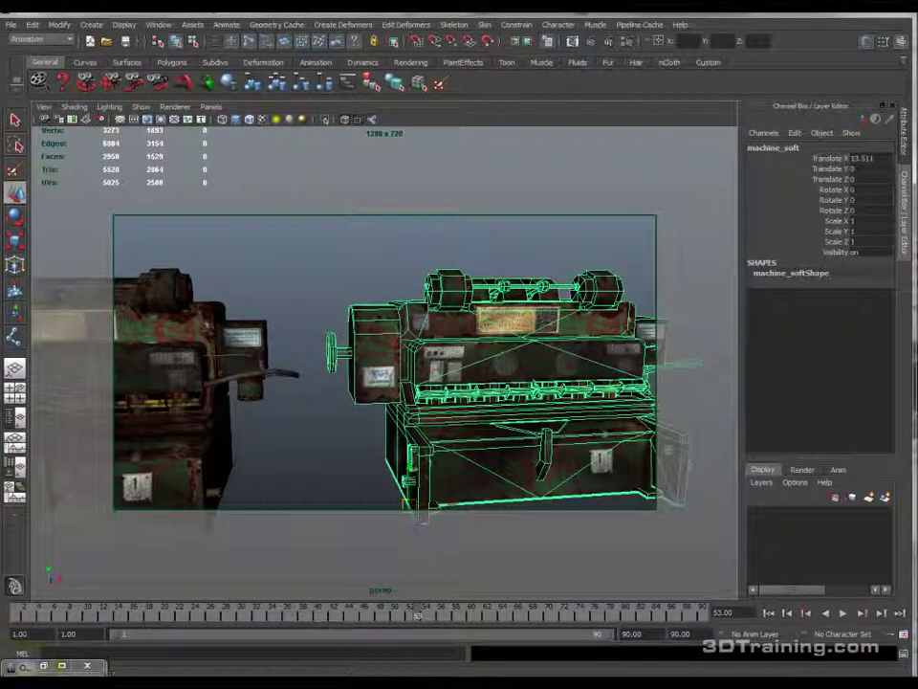
{"action": "left_click", "coordinate": [43, 665]}
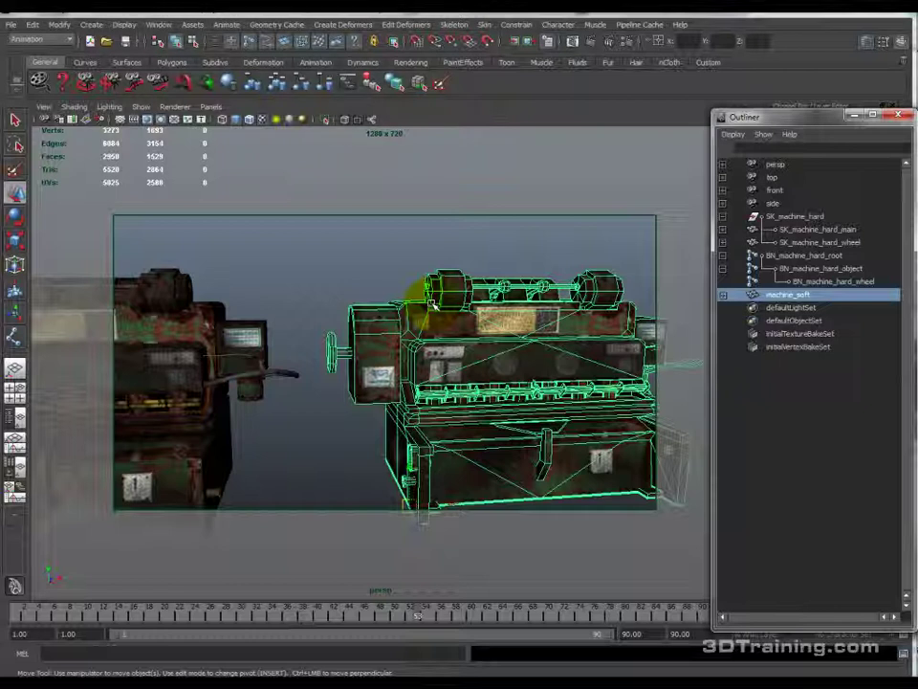
{"action": "middle_click_drag", "start_coordinate": [495, 348], "coordinate": [393, 309], "text": "alt"}
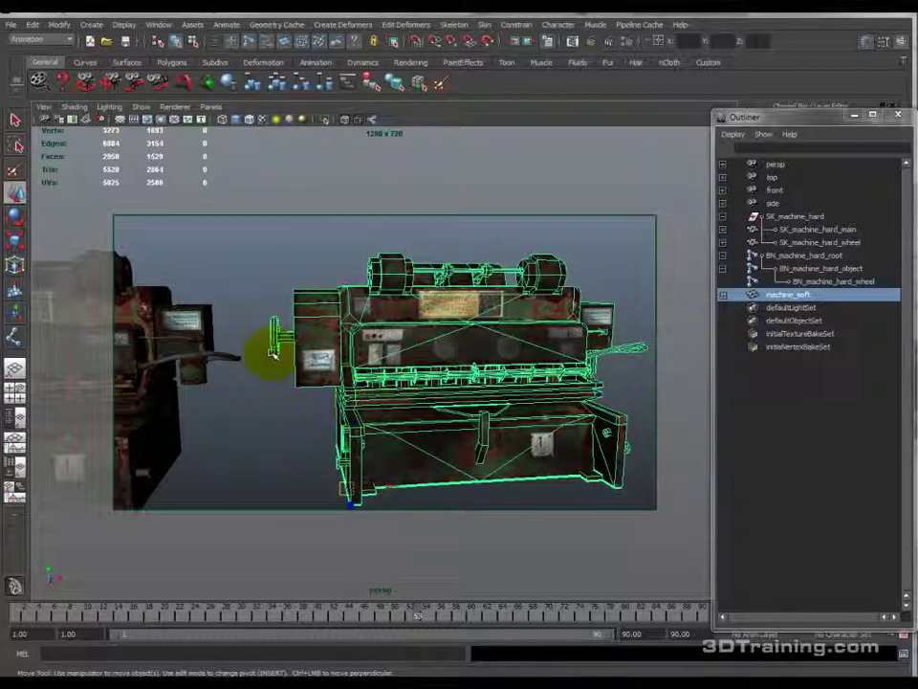
{"action": "middle_click_drag", "start_coordinate": [307, 369], "coordinate": [275, 362], "text": "alt"}
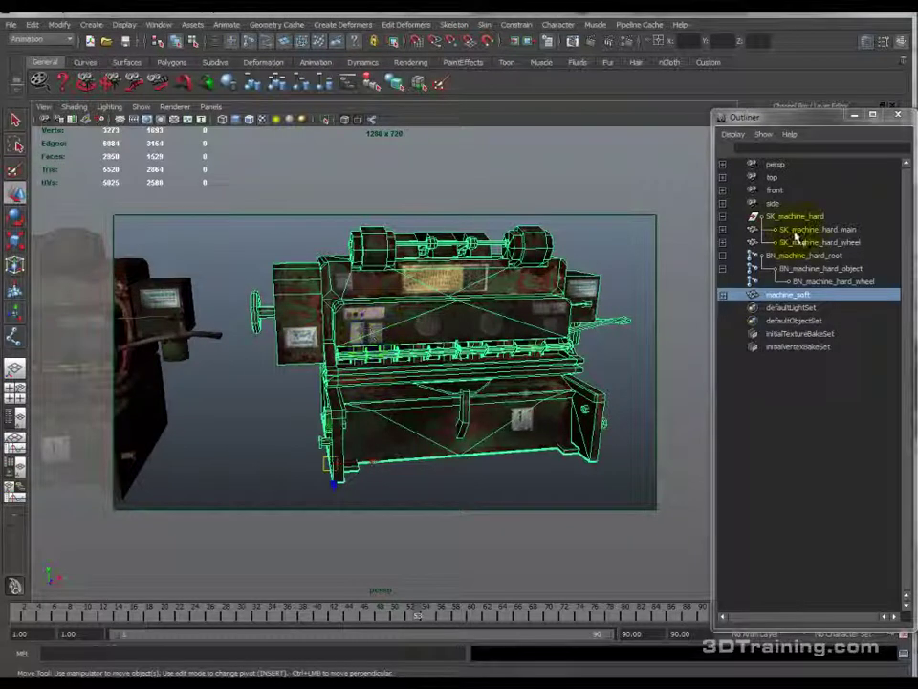
Step: Hide the SK_machine_hard group with its meshes and the BN_machine_hard_root skeleton, and clear the selection
{"action": "left_click", "coordinate": [782, 217]}
{"action": "left_click", "coordinate": [799, 258], "text": "shift"}
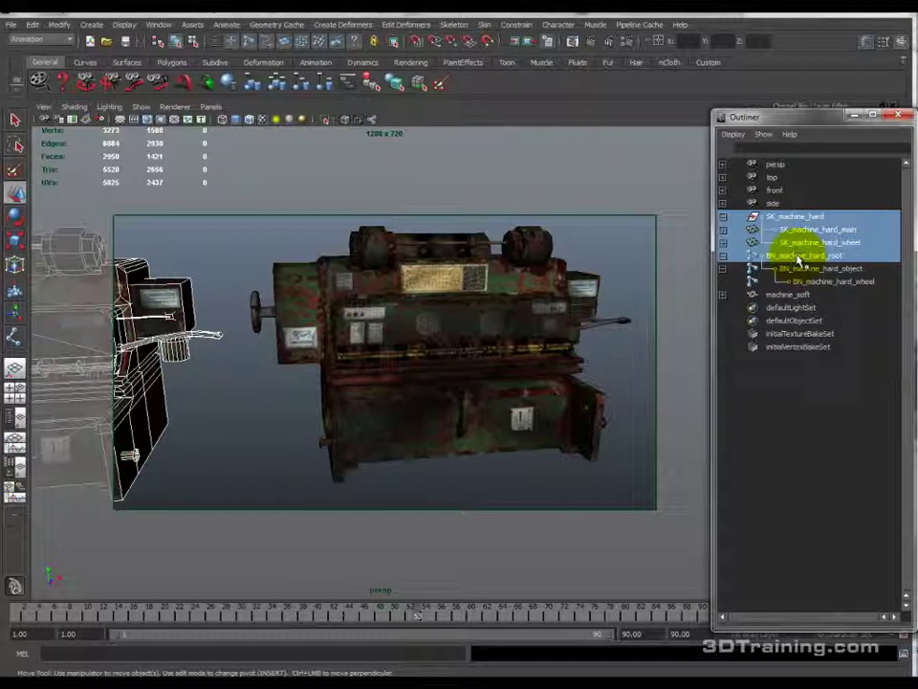
{"action": "key", "text": "ctrl+h"}
{"action": "left_click", "coordinate": [168, 390]}
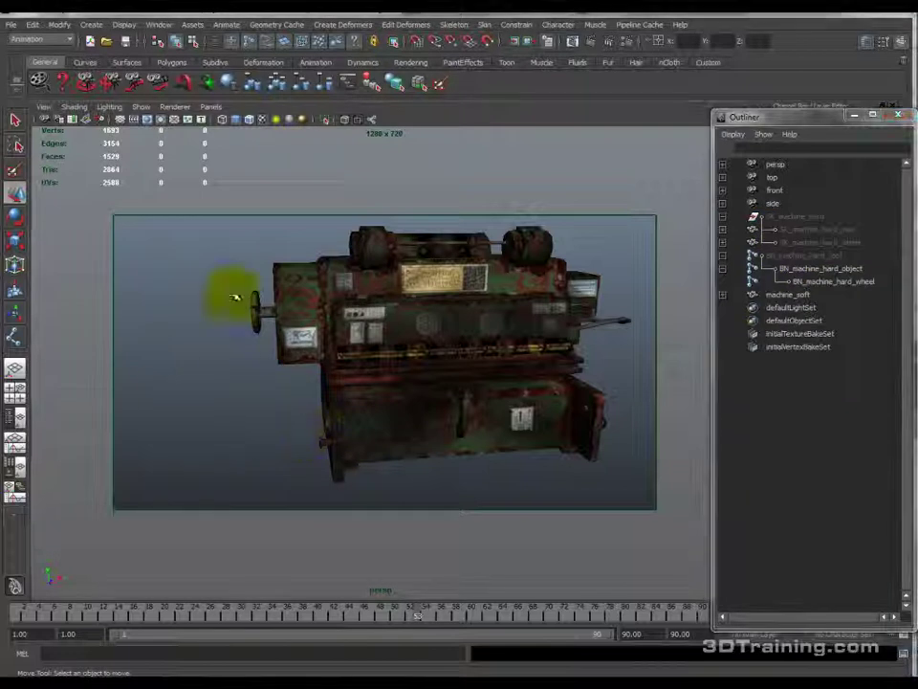
Step: Duplicate the BN_machine_hard_root skeleton for the soft machine, expand the copy's hierarchy, and select its root joint
{"action": "left_click", "coordinate": [776, 296]}
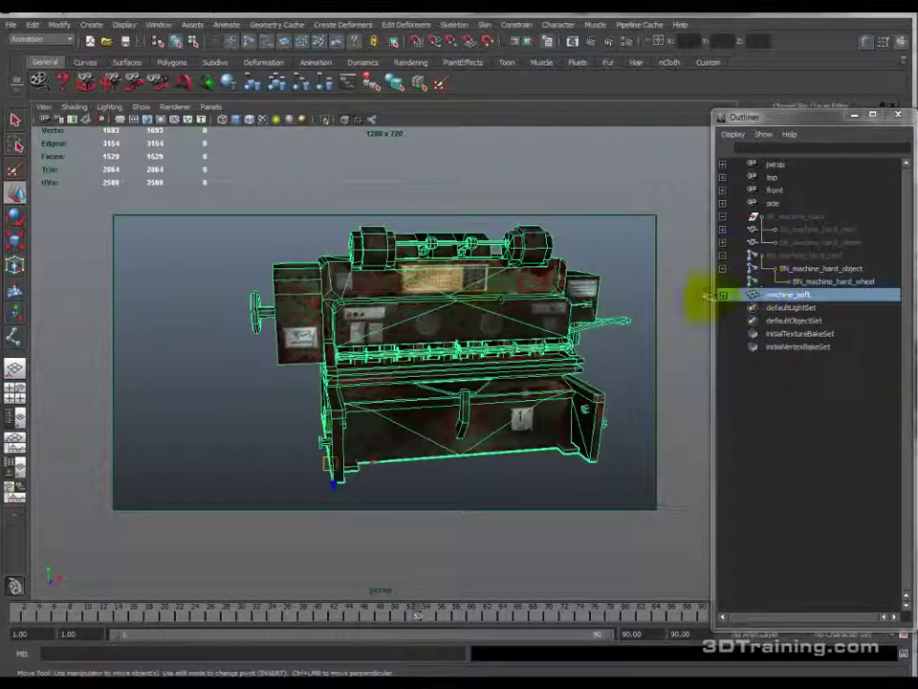
{"action": "left_click", "coordinate": [456, 25]}
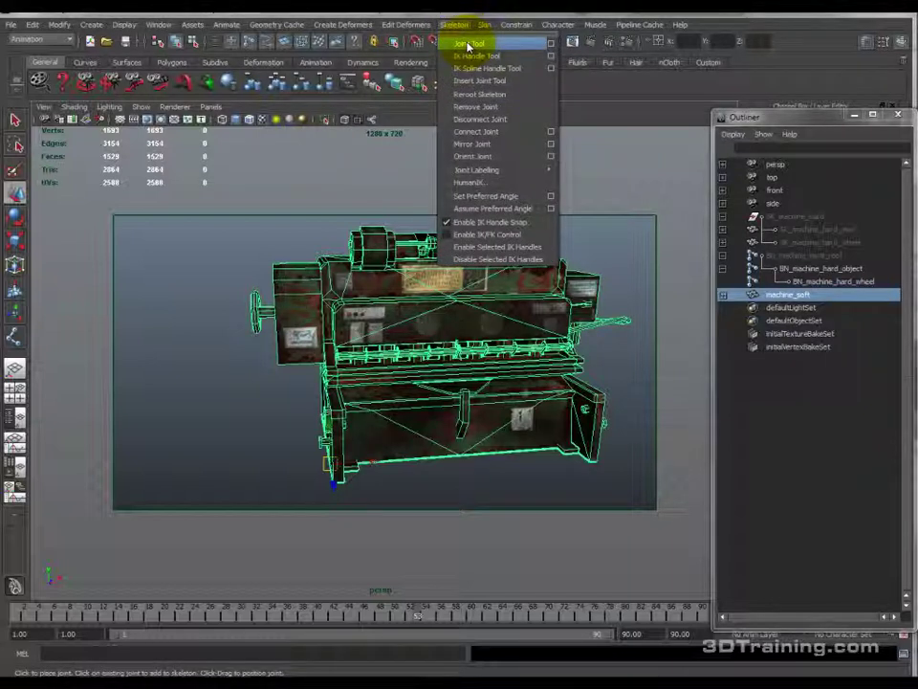
{"action": "left_click", "coordinate": [832, 254]}
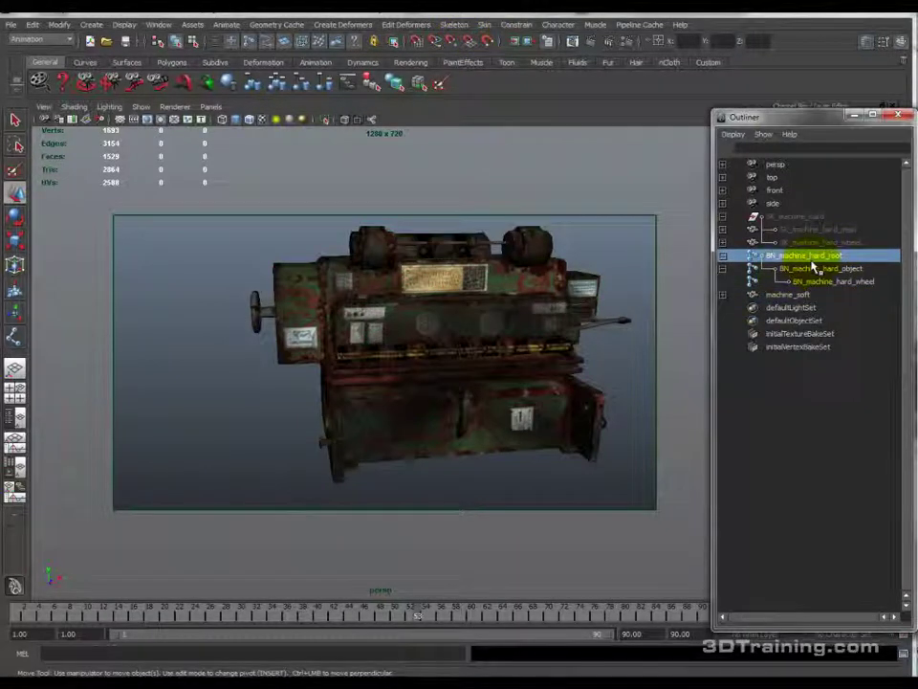
{"action": "key", "text": "ctrl+d"}
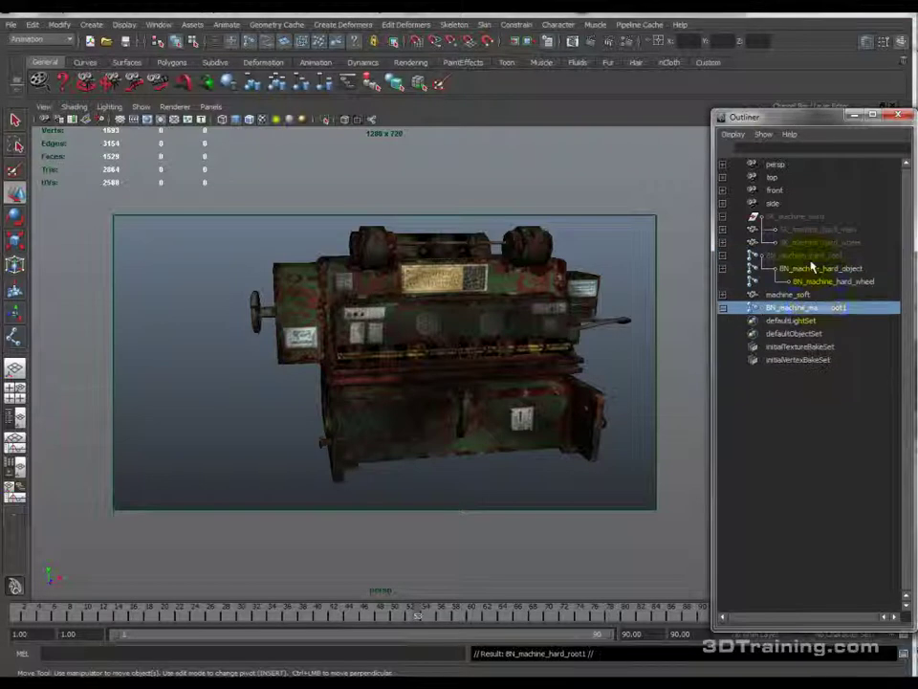
{"action": "left_click", "coordinate": [724, 320]}
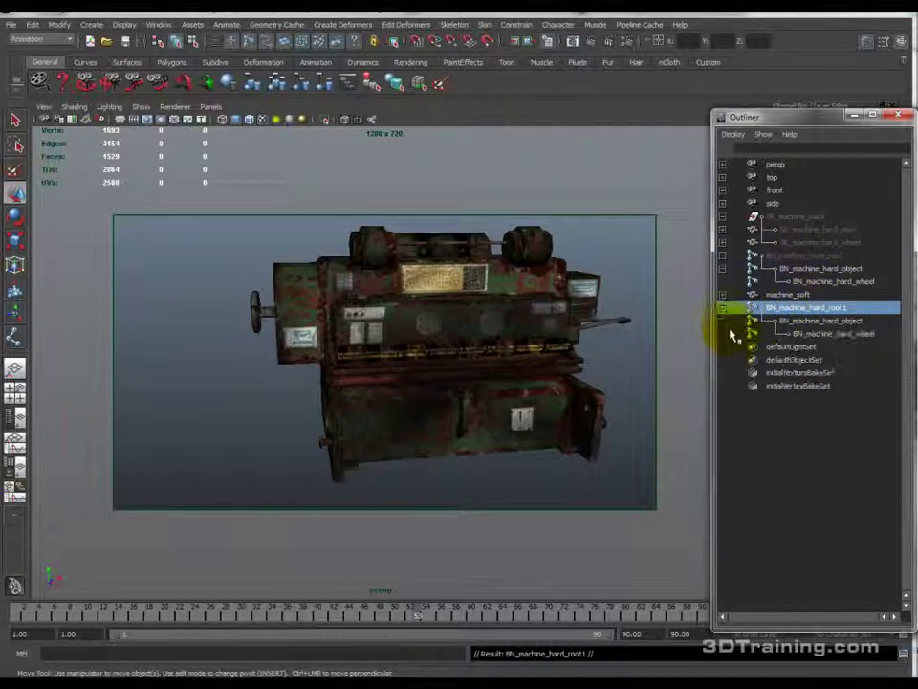
{"action": "left_click", "coordinate": [806, 322]}
{"action": "left_click", "coordinate": [807, 308]}
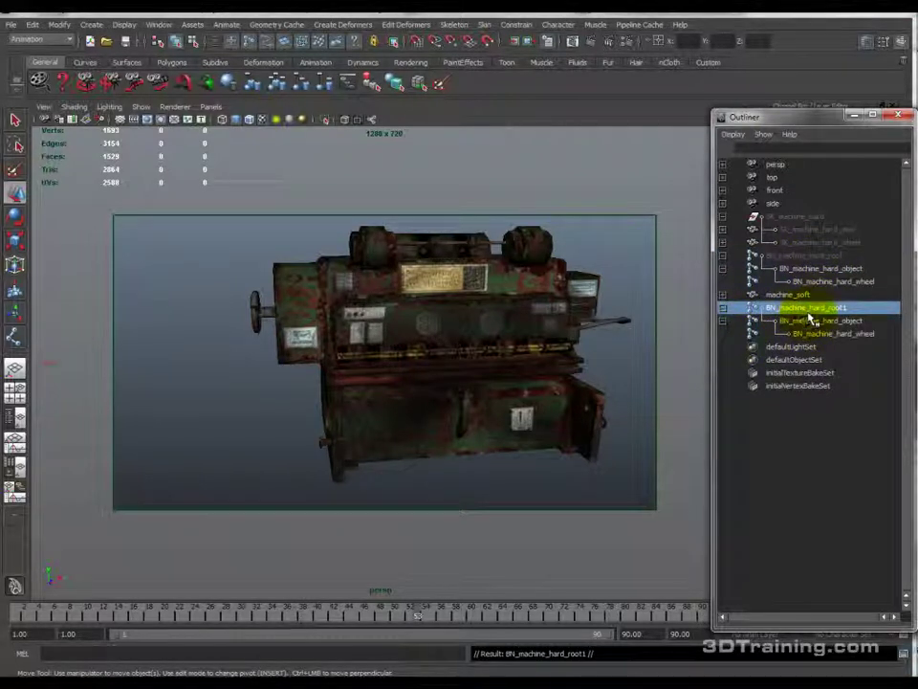
Step: Show the hidden duplicate skeleton and move it along X onto the soft machine, to about 17.7
{"action": "left_click", "coordinate": [124, 24]}
{"action": "mouse_move", "coordinate": [158, 95]}
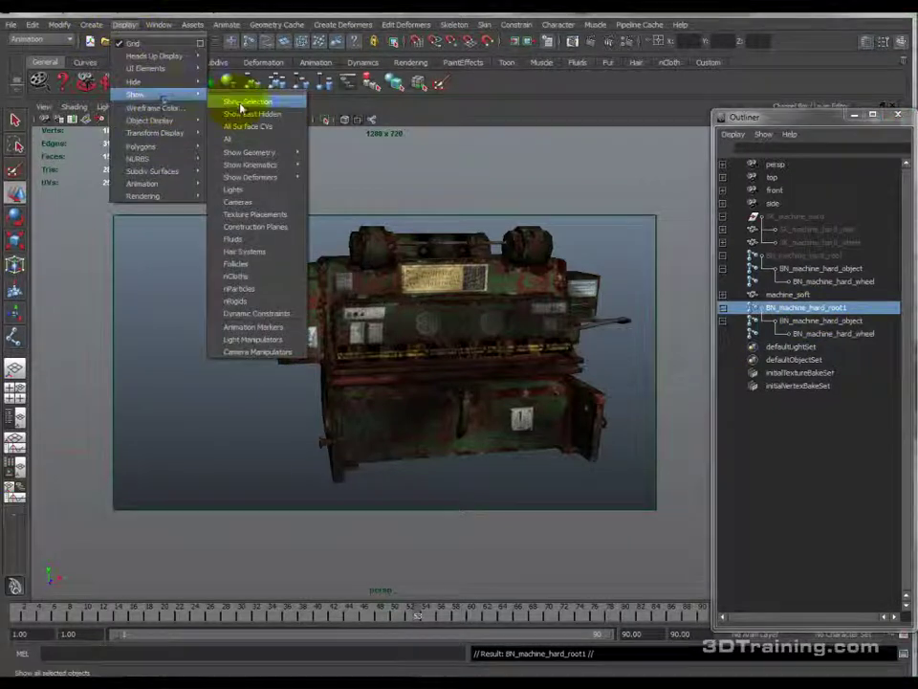
{"action": "left_click", "coordinate": [237, 103]}
{"action": "scroll", "coordinate": [454, 385], "scroll_direction": "down", "scroll_amount": 5}
{"action": "left_click_drag", "start_coordinate": [217, 419], "coordinate": [459, 405]}
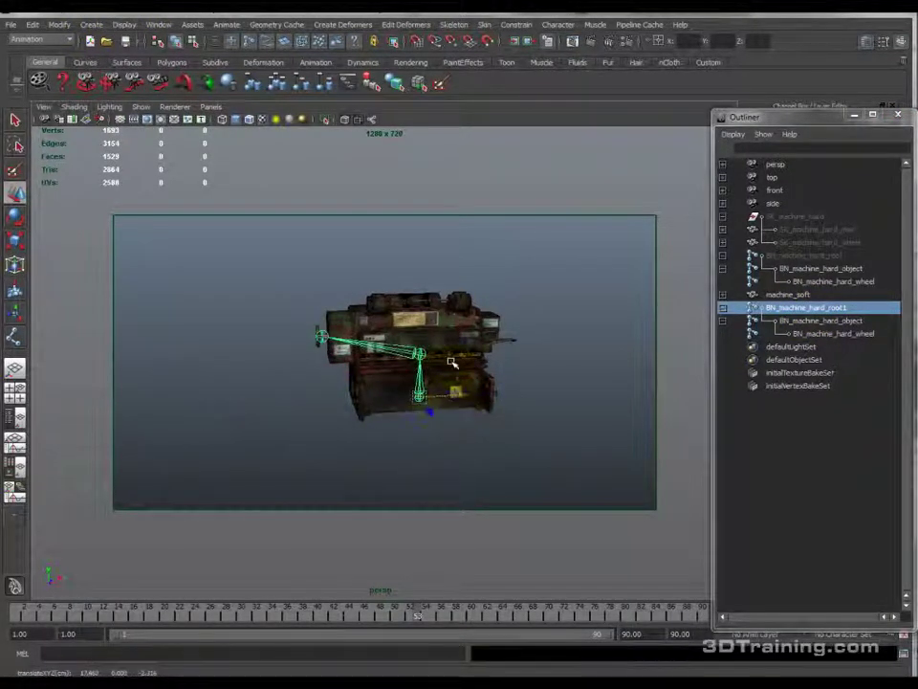
Step: Fine-tune the duplicate skeleton's X position in the front view to about 17.54, centring the root joint under the soft machine
{"action": "key", "text": "space"}
{"action": "scroll", "coordinate": [536, 449], "scroll_direction": "down", "scroll_amount": 5}
{"action": "scroll", "coordinate": [535, 450], "scroll_direction": "down", "scroll_amount": 4}
{"action": "scroll", "coordinate": [536, 449], "scroll_direction": "up", "scroll_amount": 3}
{"action": "scroll", "coordinate": [252, 471], "scroll_direction": "down", "scroll_amount": 5}
{"action": "scroll", "coordinate": [252, 471], "scroll_direction": "down", "scroll_amount": 3}
{"action": "middle_click_drag", "start_coordinate": [254, 469], "coordinate": [174, 459], "text": "alt"}
{"action": "scroll", "coordinate": [219, 464], "scroll_direction": "up", "scroll_amount": 3}
{"action": "key", "text": "space"}
{"action": "scroll", "coordinate": [433, 402], "scroll_direction": "up", "scroll_amount": 1}
{"action": "middle_click_drag", "start_coordinate": [461, 390], "coordinate": [373, 379], "text": "alt"}
{"action": "scroll", "coordinate": [390, 379], "scroll_direction": "up", "scroll_amount": 6}
{"action": "left_click_drag", "start_coordinate": [437, 452], "coordinate": [375, 452]}
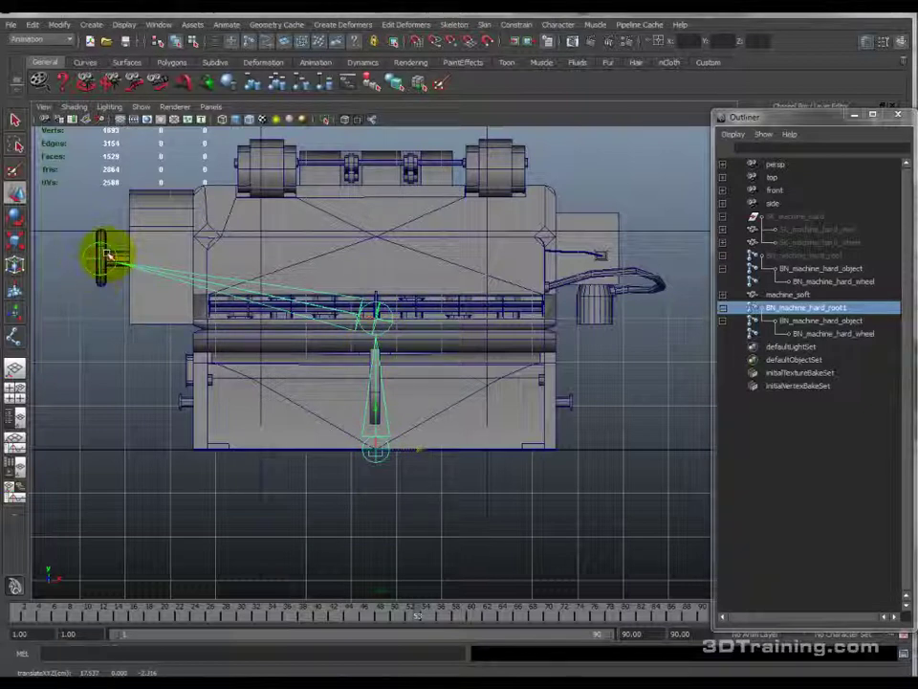
{"action": "key", "text": "space"}
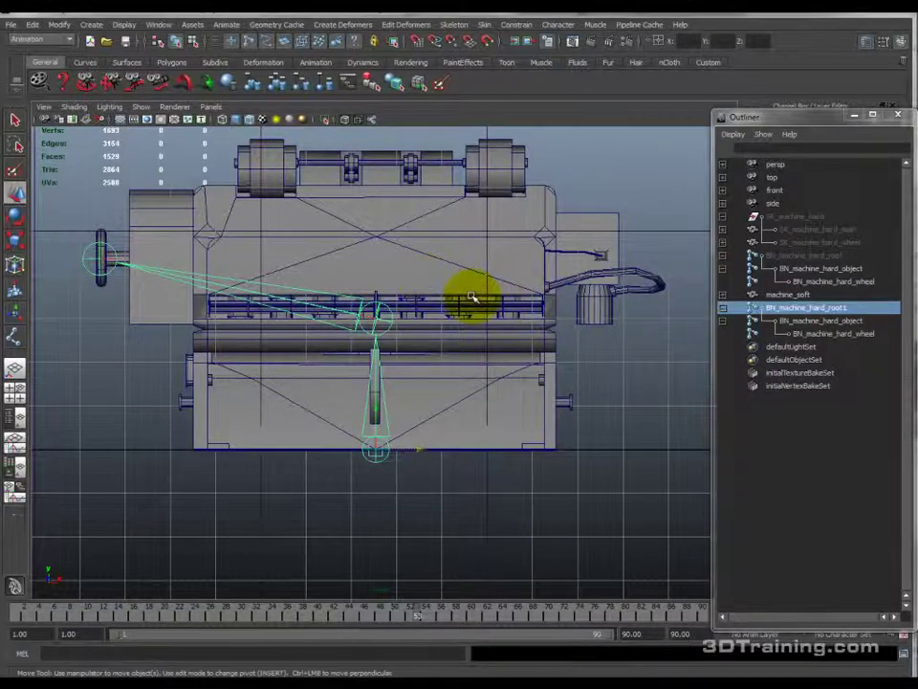
{"action": "key", "text": "space"}
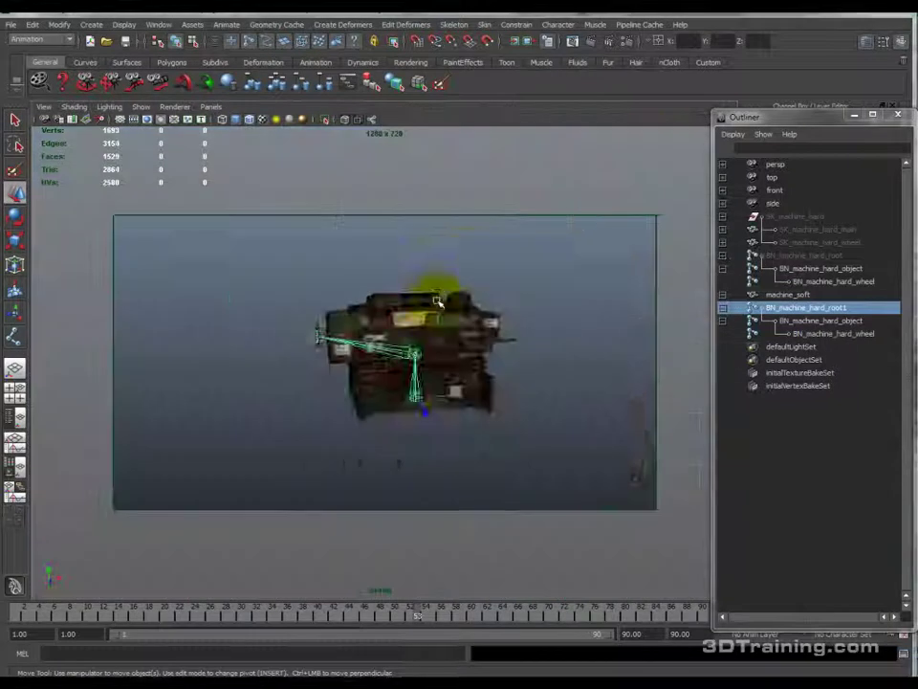
Step: Rename the duplicated root joint as BN_machine_soft_root
{"action": "scroll", "coordinate": [438, 303], "scroll_direction": "up", "scroll_amount": 5}
{"action": "left_click_drag", "start_coordinate": [440, 330], "coordinate": [459, 324], "text": "alt"}
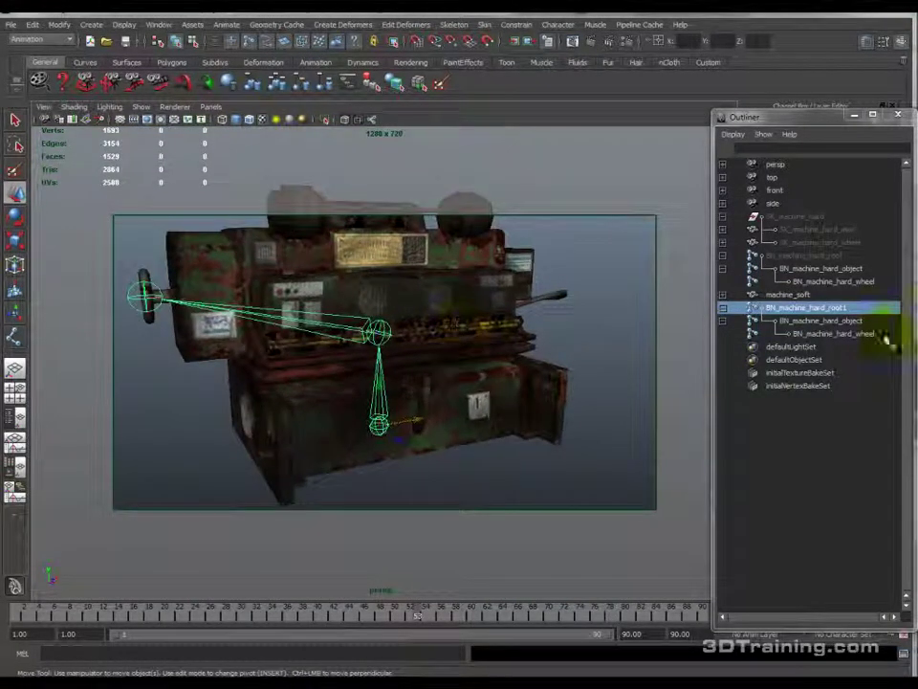
{"action": "double_click", "coordinate": [841, 308]}
{"action": "left_click", "coordinate": [819, 308]}
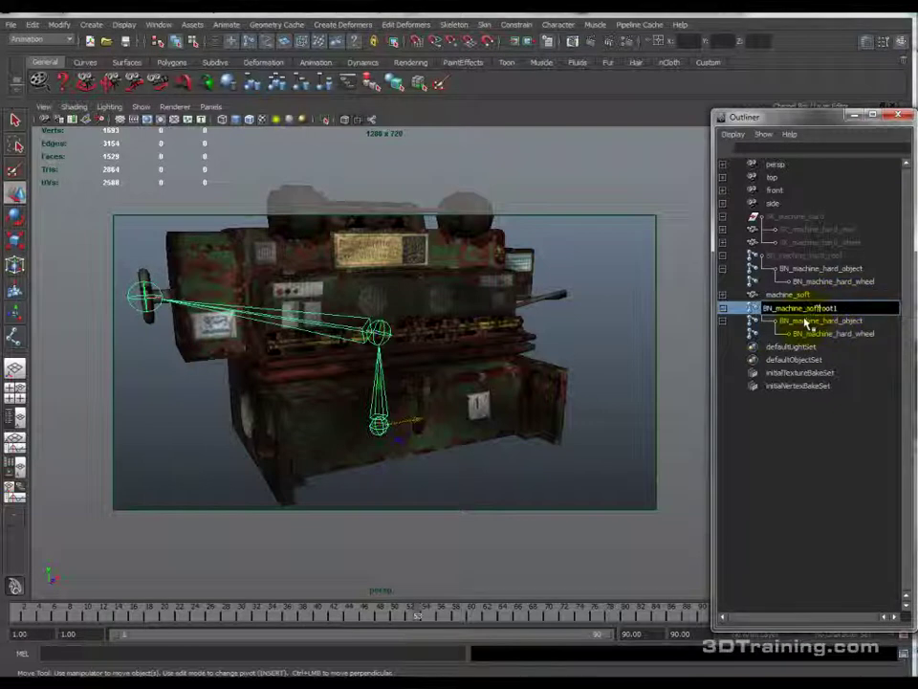
{"action": "key", "text": "Right"}
{"action": "key", "text": "Right"}
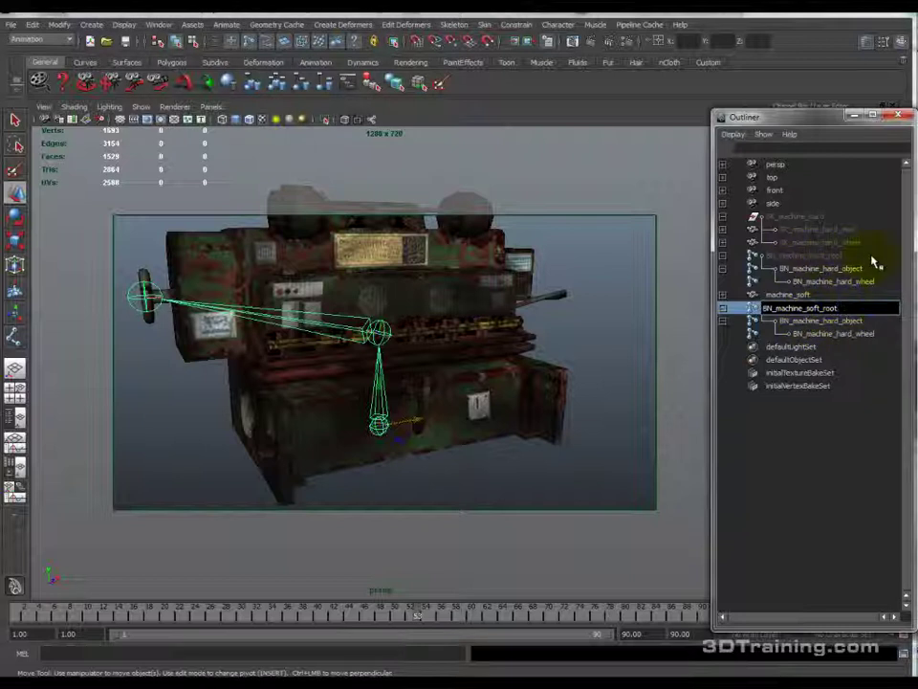
Step: Rename the two duplicated child joints as BN_machine_soft_object and BN_machine_soft_wheel
{"action": "double_click", "coordinate": [831, 321]}
{"action": "left_click", "coordinate": [834, 321]}
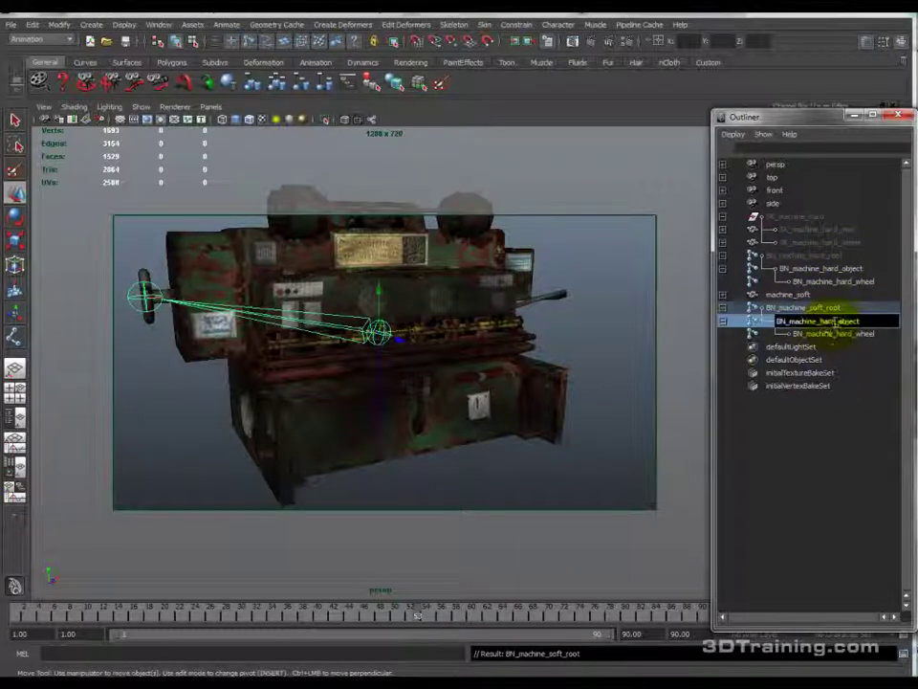
{"action": "type", "text": "soft"}
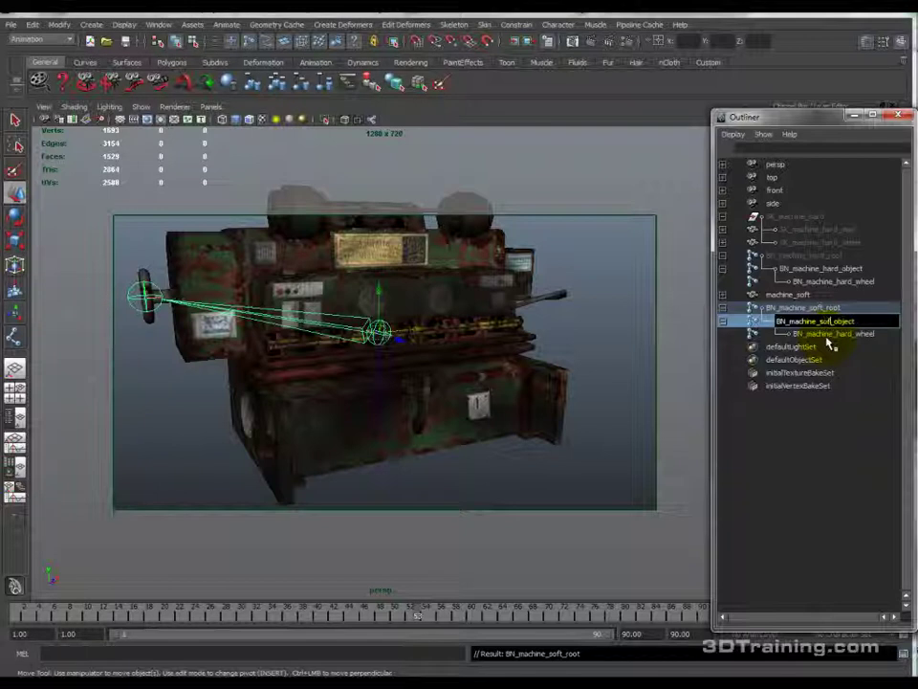
{"action": "key", "text": "Return"}
{"action": "double_click", "coordinate": [830, 336]}
{"action": "left_click", "coordinate": [838, 333]}
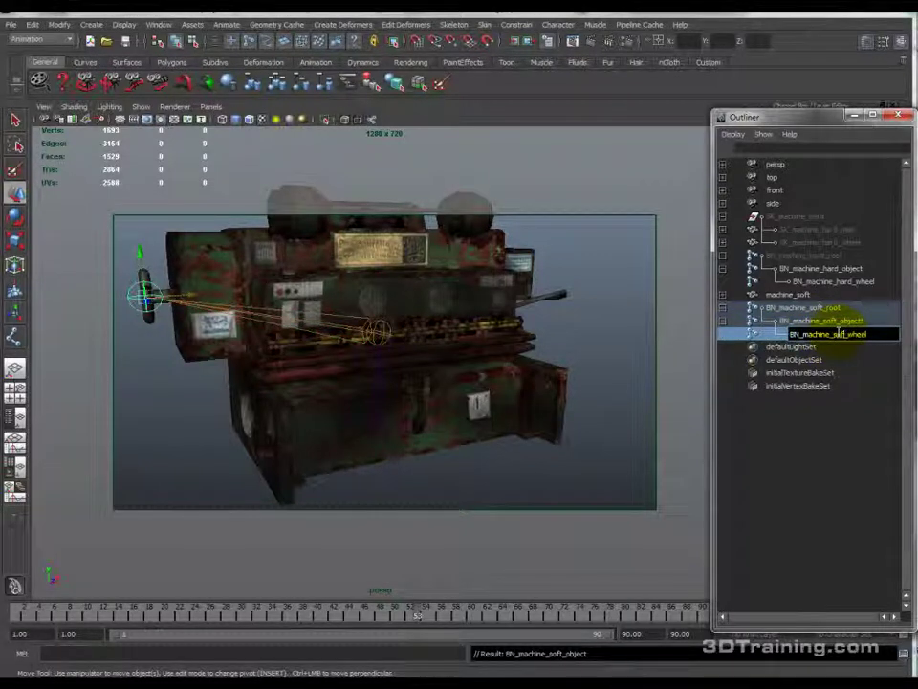
{"action": "key", "text": "Return"}
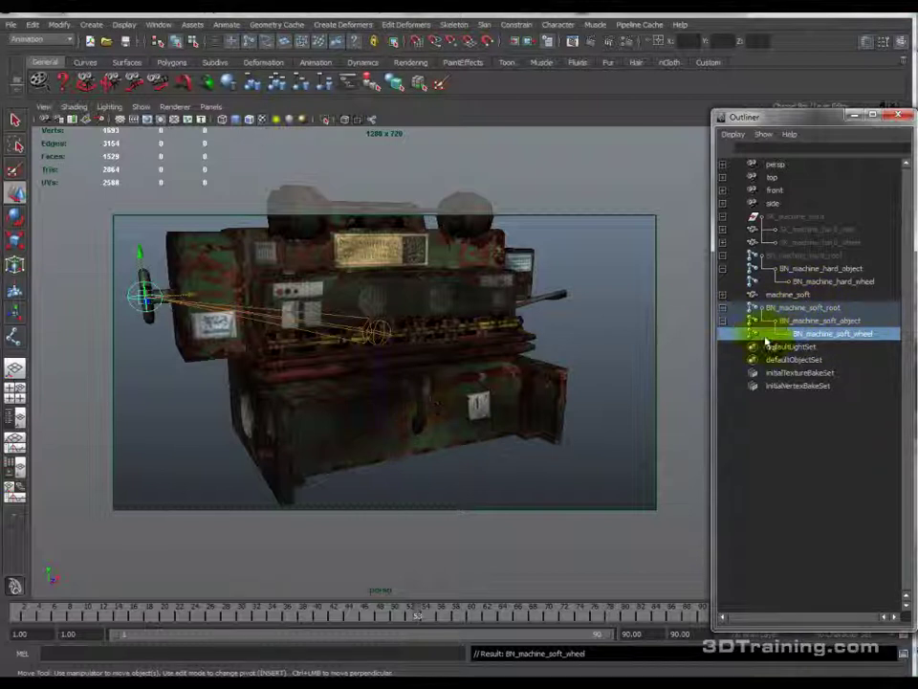
Step: Reopen the Outliner away from the screen edge and select the BN_machine_soft_root joint
{"action": "left_click", "coordinate": [803, 321]}
{"action": "left_click", "coordinate": [765, 307]}
{"action": "left_click", "coordinate": [898, 116]}
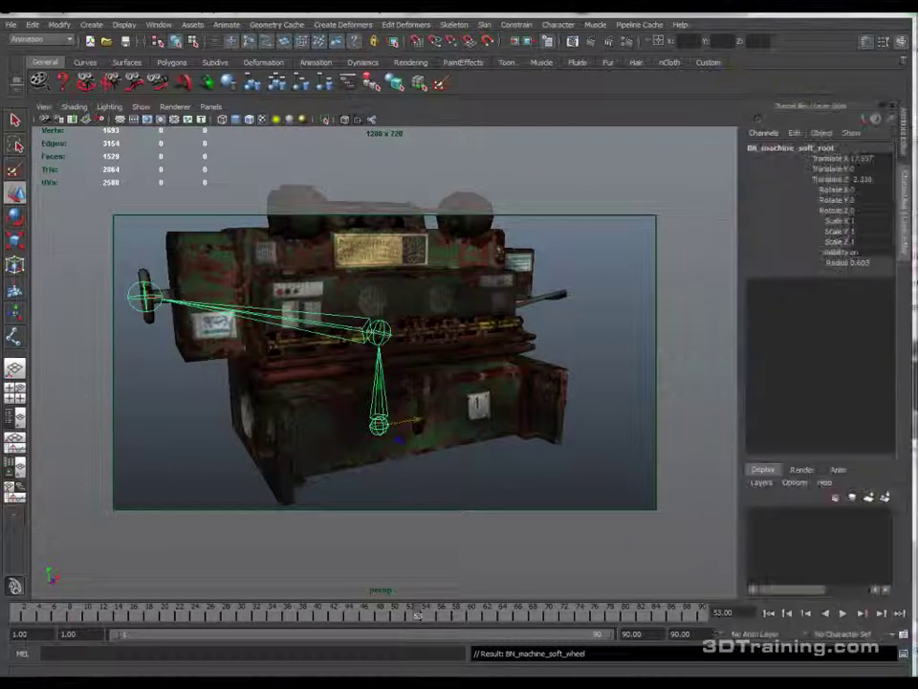
{"action": "key", "text": "Down"}
{"action": "key", "text": "Down"}
{"action": "left_click_drag", "start_coordinate": [914, 125], "coordinate": [713, 123]}
{"action": "left_click", "coordinate": [762, 307]}
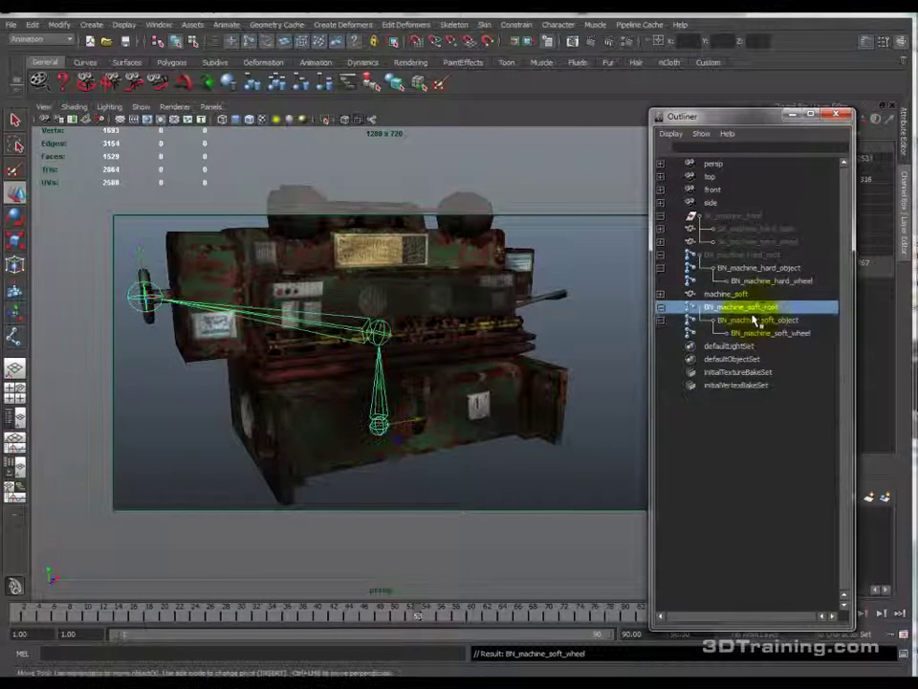
Step: Smooth-bind the machine_soft mesh to the BN_machine_soft_root skeleton, binding to the joint hierarchy
{"action": "left_click", "coordinate": [744, 293]}
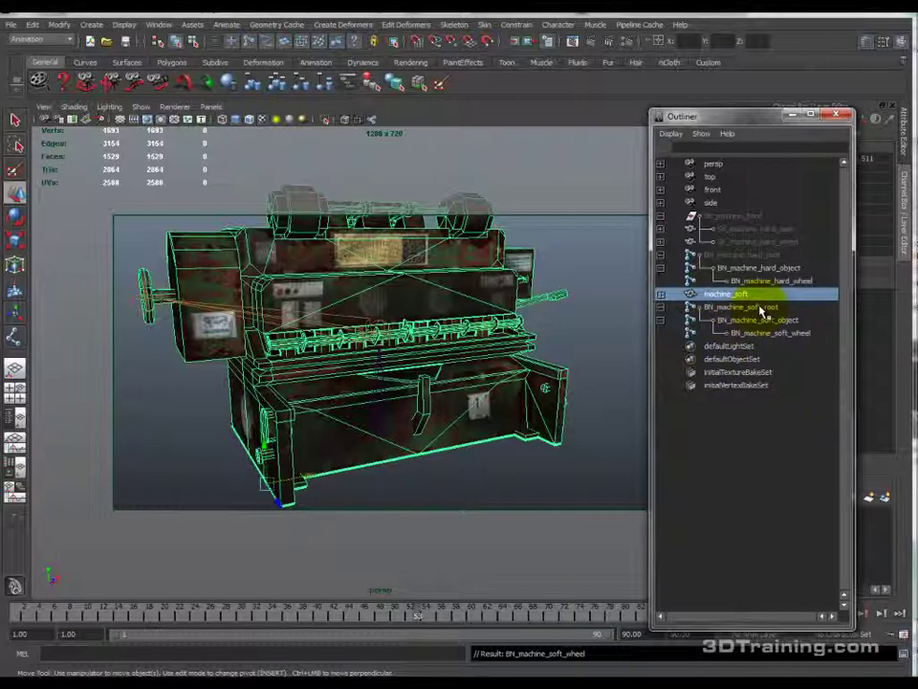
{"action": "left_click", "coordinate": [764, 308]}
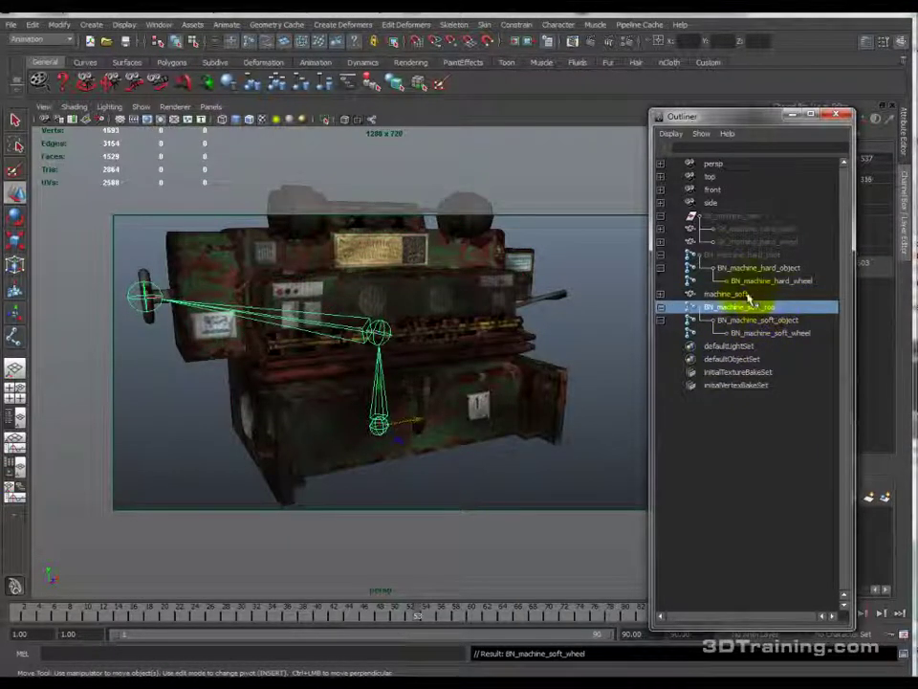
{"action": "left_click", "coordinate": [747, 296], "text": "ctrl"}
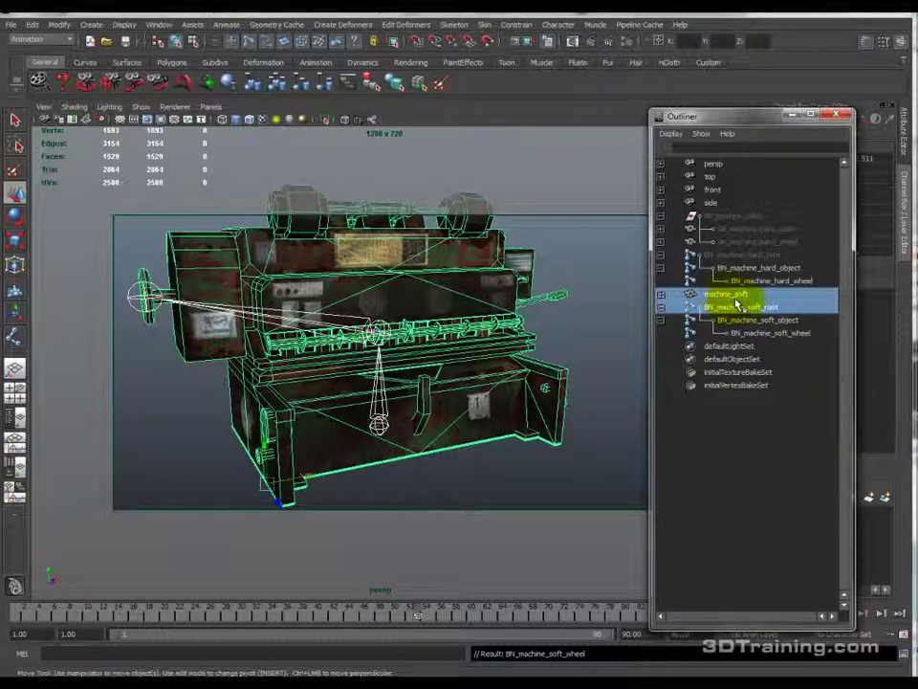
{"action": "left_click", "coordinate": [486, 25]}
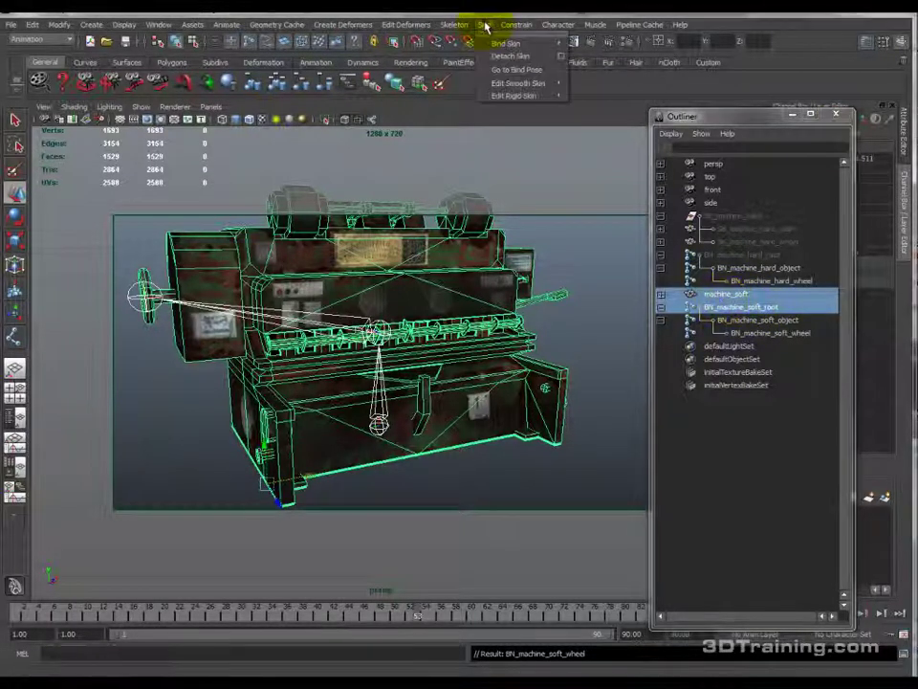
{"action": "mouse_move", "coordinate": [507, 44]}
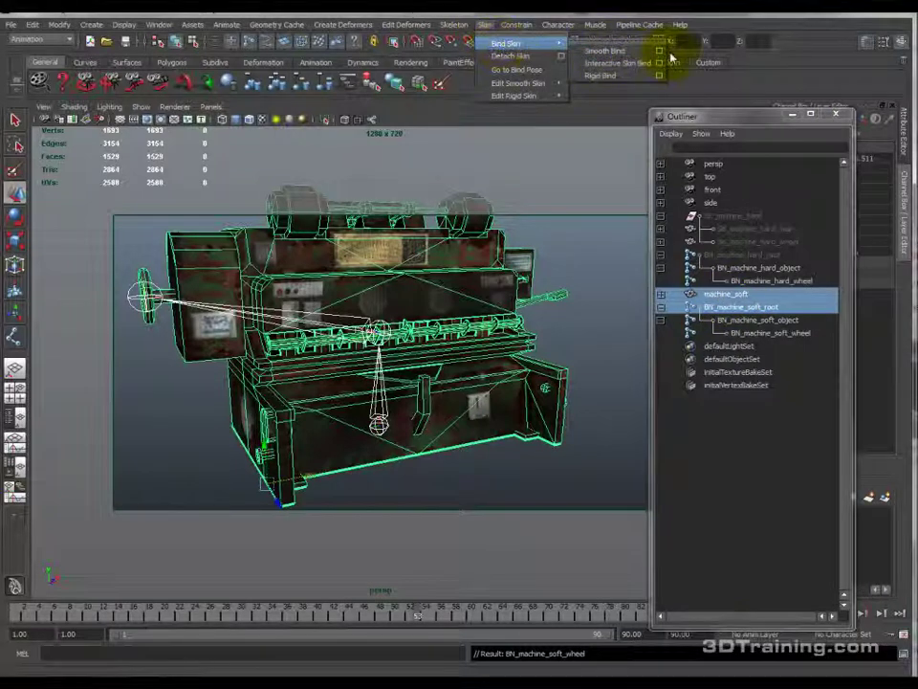
{"action": "left_click", "coordinate": [659, 50]}
{"action": "left_click", "coordinate": [430, 390]}
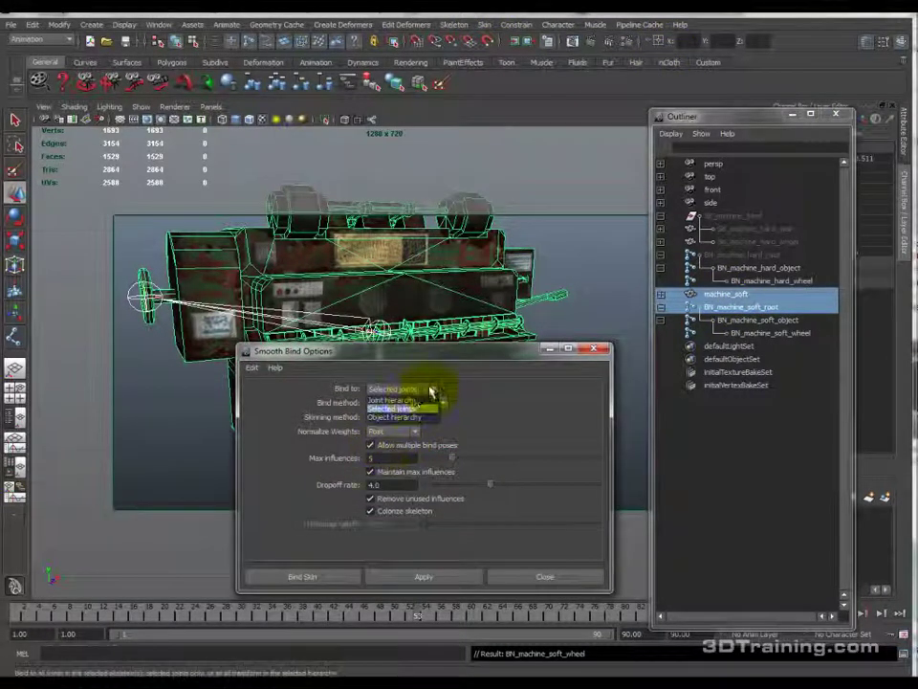
{"action": "left_click", "coordinate": [400, 400]}
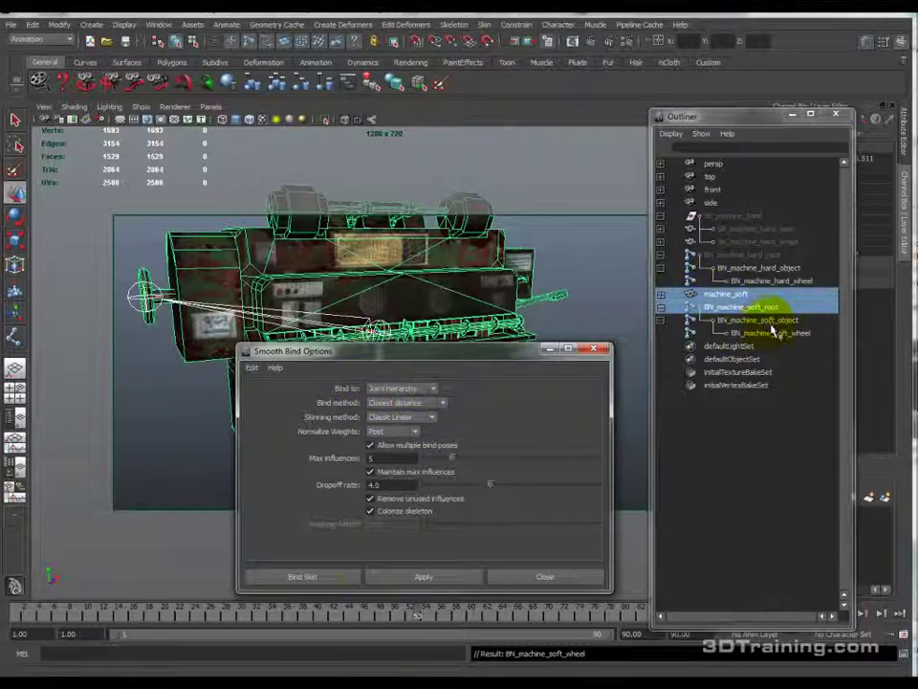
{"action": "left_click", "coordinate": [326, 577]}
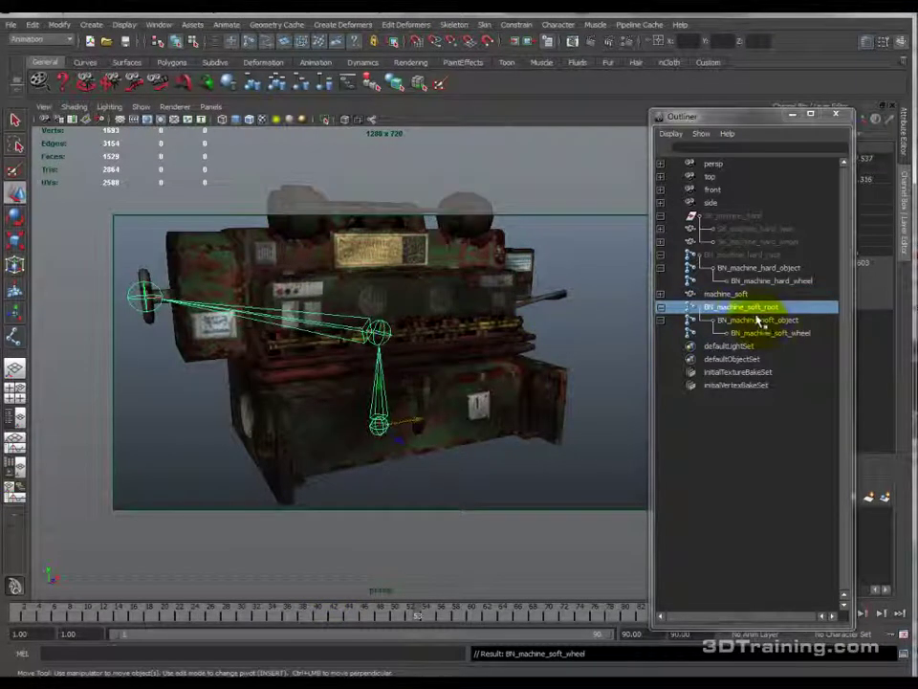
Step: Test the new skin binding by moving the BN_machine_soft_object joint sideways, and undo the test move
{"action": "left_click_drag", "start_coordinate": [462, 435], "coordinate": [417, 405], "text": "alt"}
{"action": "key", "text": "ctrl+z"}
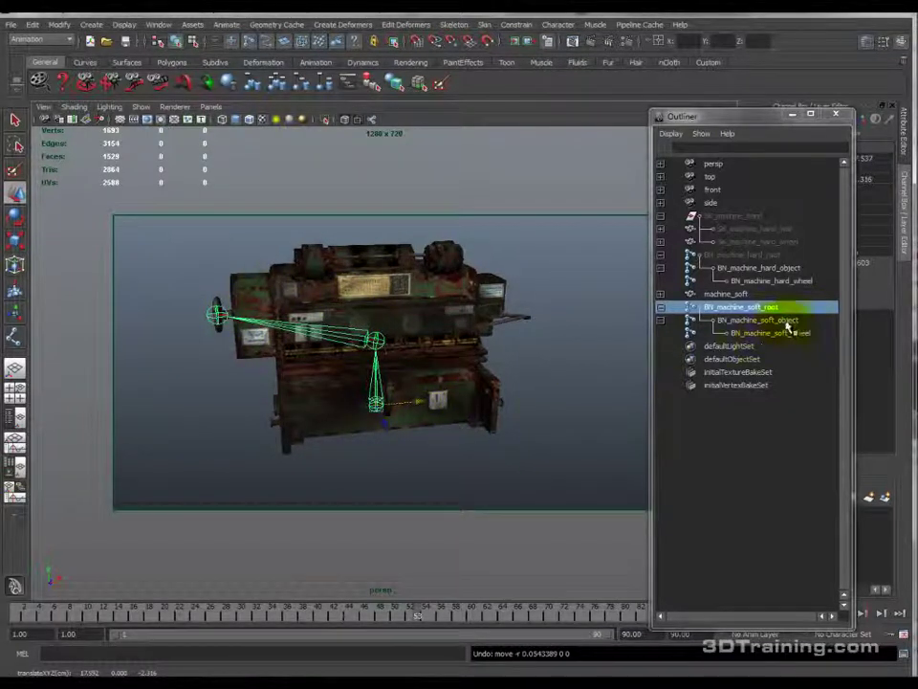
{"action": "left_click", "coordinate": [751, 319]}
{"action": "left_click_drag", "start_coordinate": [415, 339], "coordinate": [594, 332]}
{"action": "key", "text": "ctrl+z"}
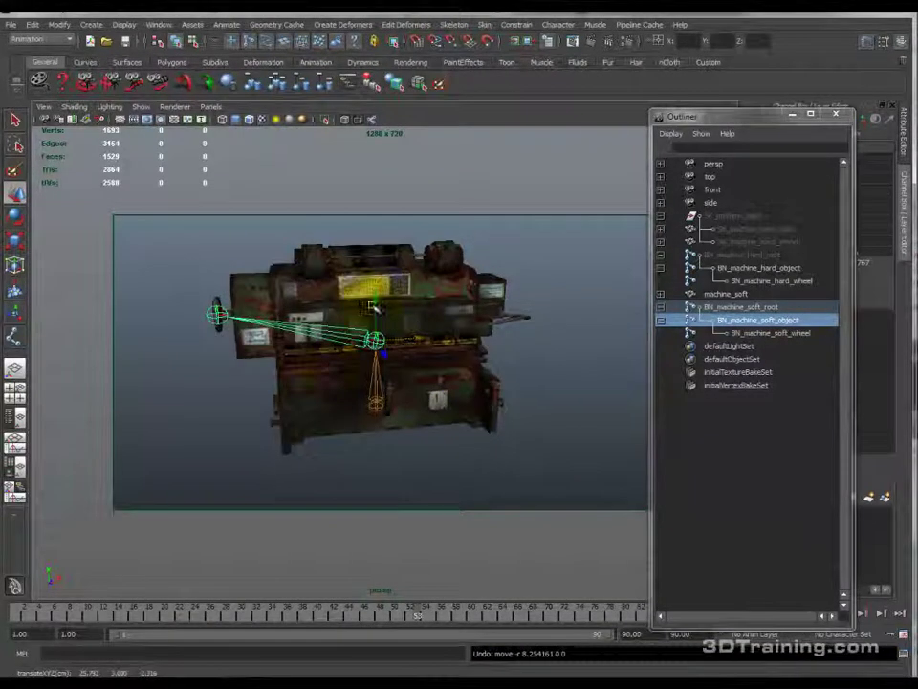
Step: Show wireframe on the shaded machine and test-move the BN_machine_soft_object and BN_machine_soft_wheel joints, undoing each move
{"action": "left_click", "coordinate": [247, 119]}
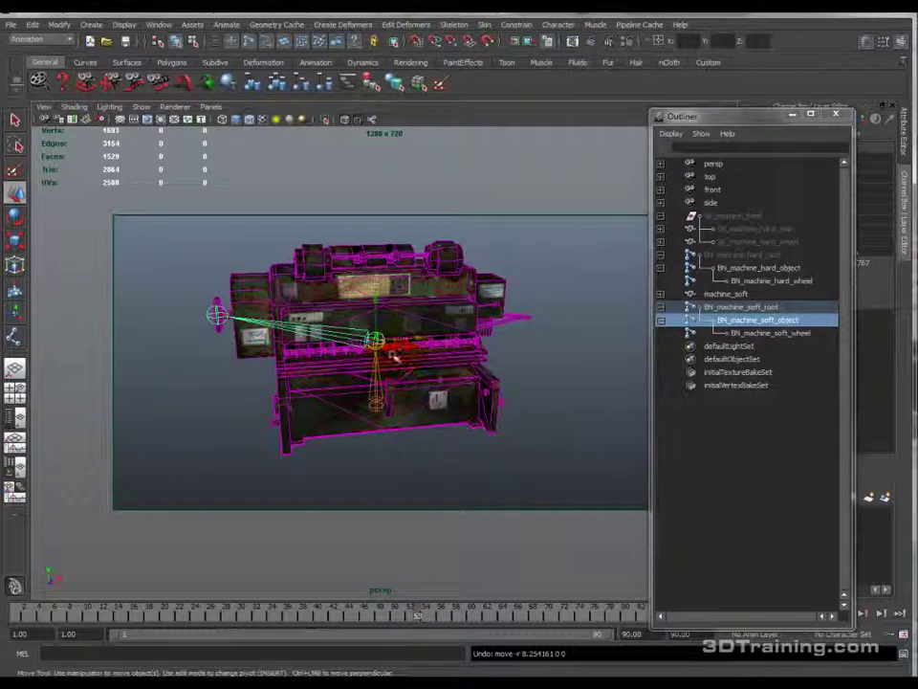
{"action": "left_click_drag", "start_coordinate": [421, 341], "coordinate": [505, 350]}
{"action": "key", "text": "ctrl+z"}
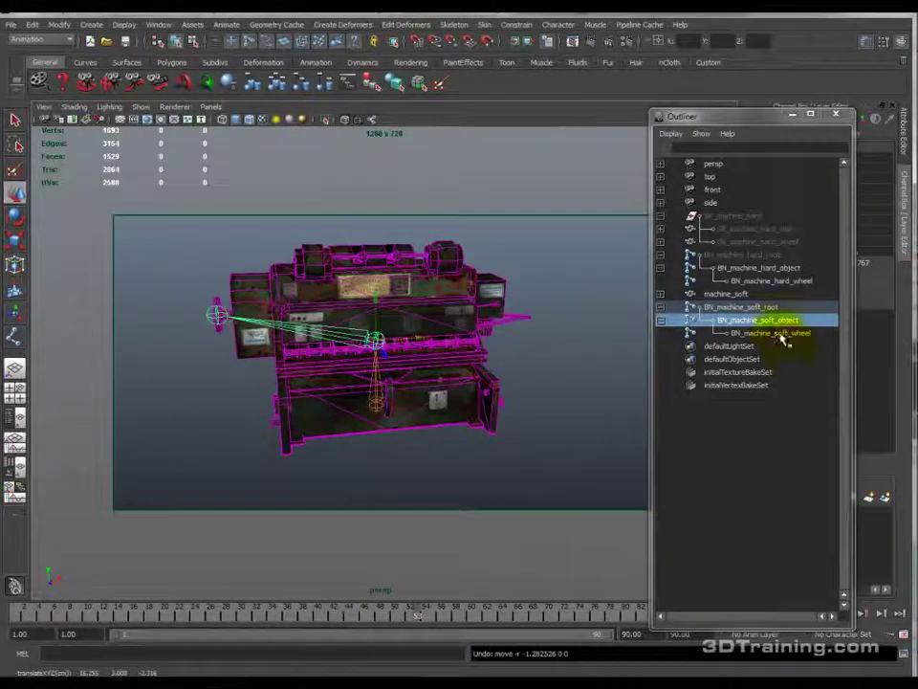
{"action": "left_click", "coordinate": [780, 333]}
{"action": "left_click_drag", "start_coordinate": [398, 311], "coordinate": [316, 330]}
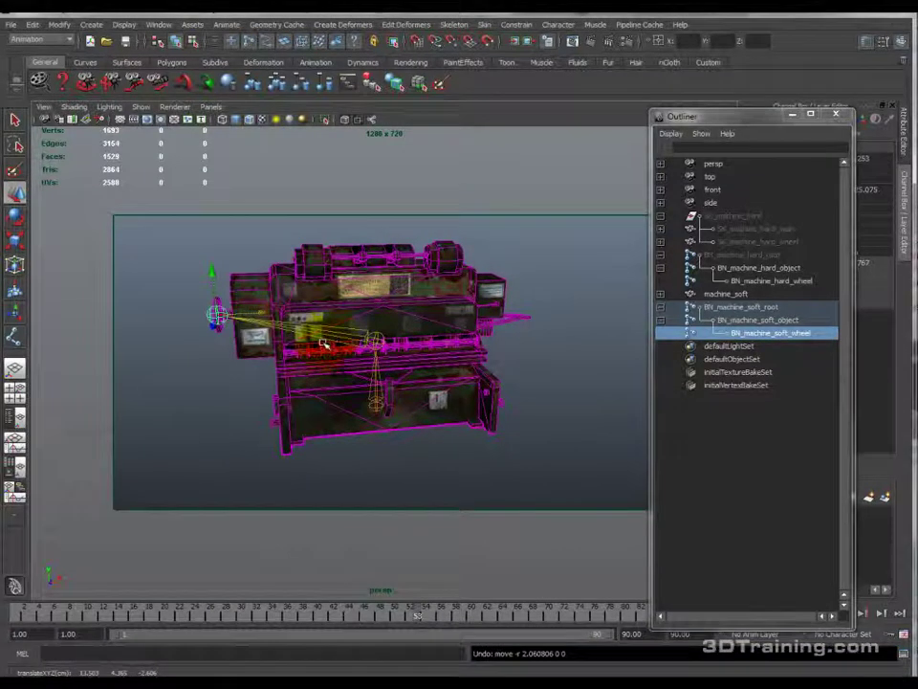
Step: Try to open the Paint Skin Weights Tool settings with the BN_machine_soft_root joint selected
{"action": "left_click", "coordinate": [785, 321]}
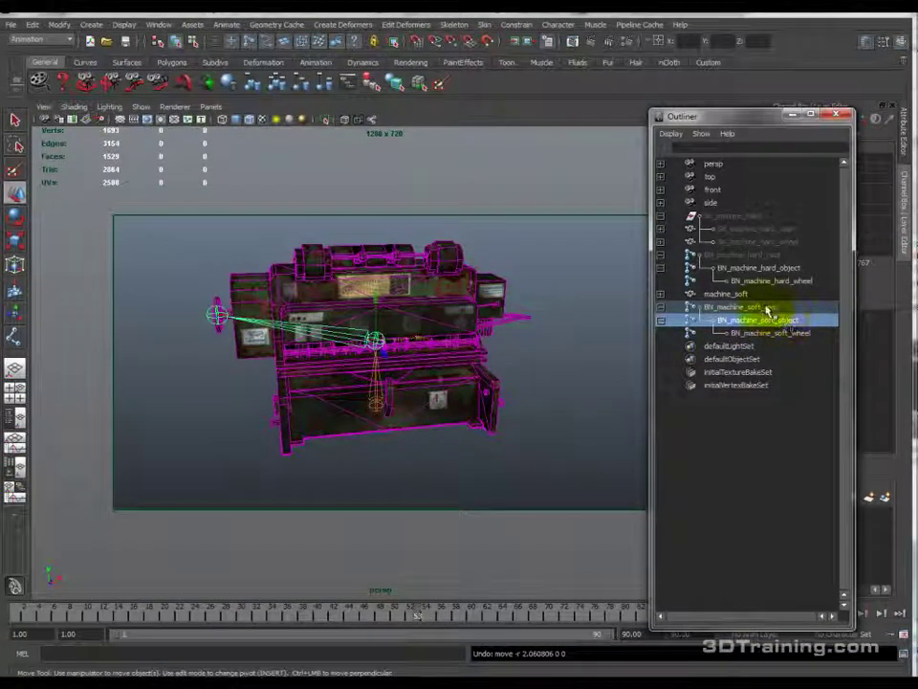
{"action": "left_click", "coordinate": [766, 308]}
{"action": "left_click", "coordinate": [484, 24]}
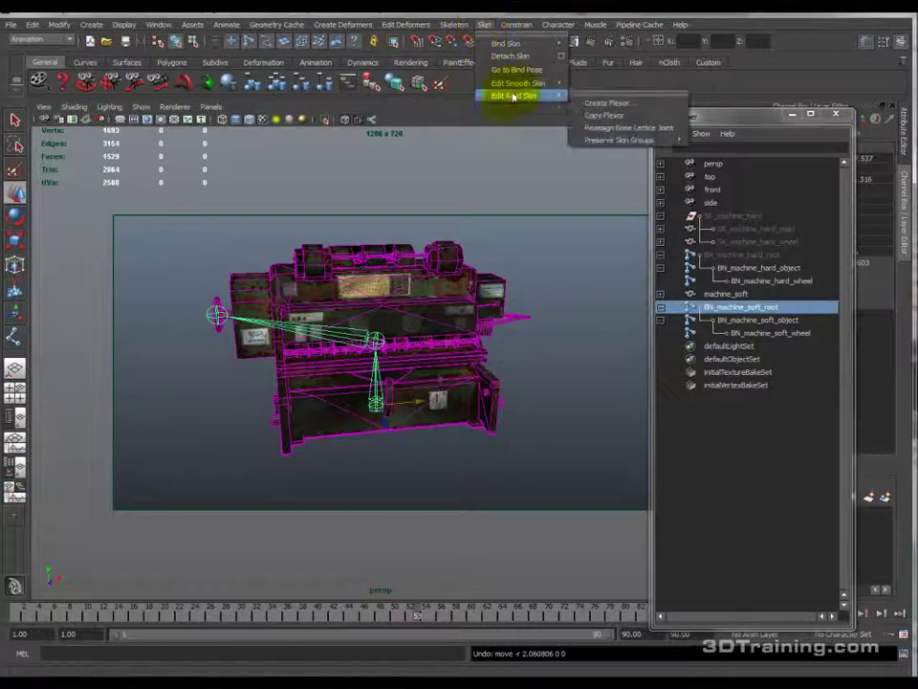
{"action": "mouse_move", "coordinate": [515, 87]}
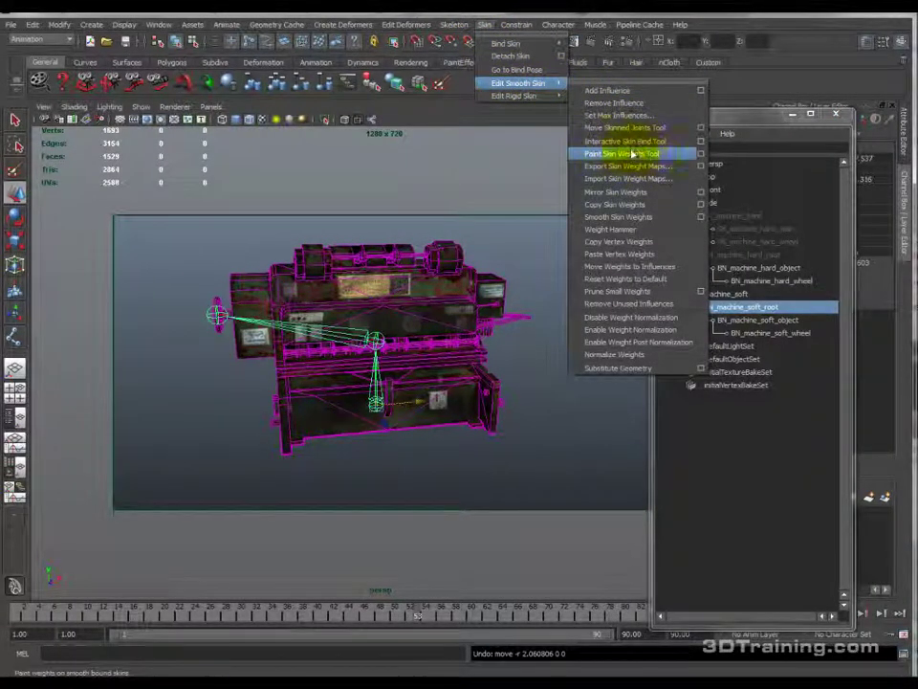
{"action": "left_click", "coordinate": [700, 153]}
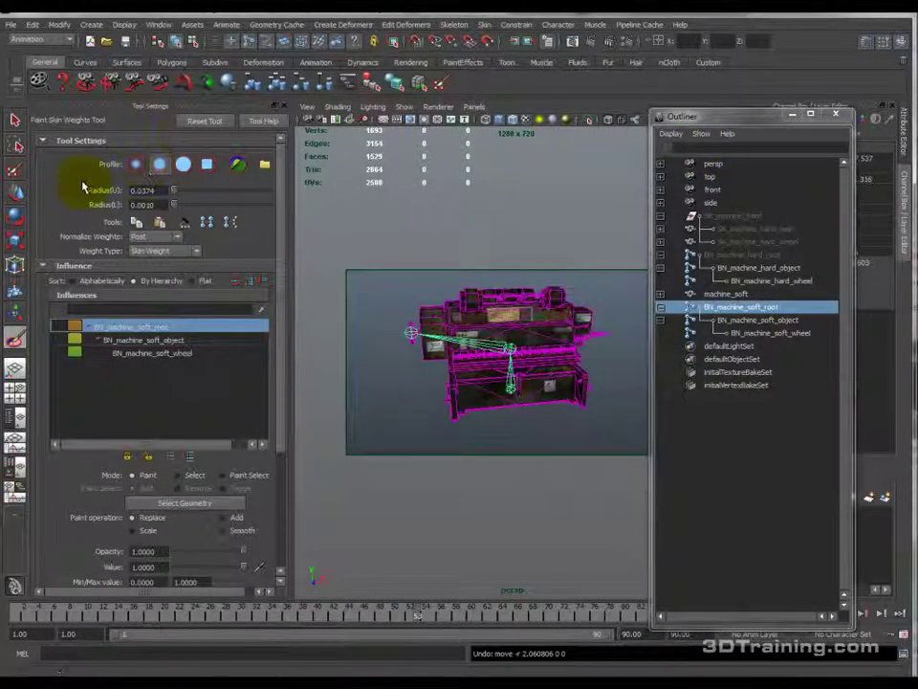
Step: Hide the Channel Box / Layer Editor to widen the viewport while keeping the paint tool's settings open
{"action": "scroll", "coordinate": [527, 333], "scroll_direction": "up", "scroll_amount": 3}
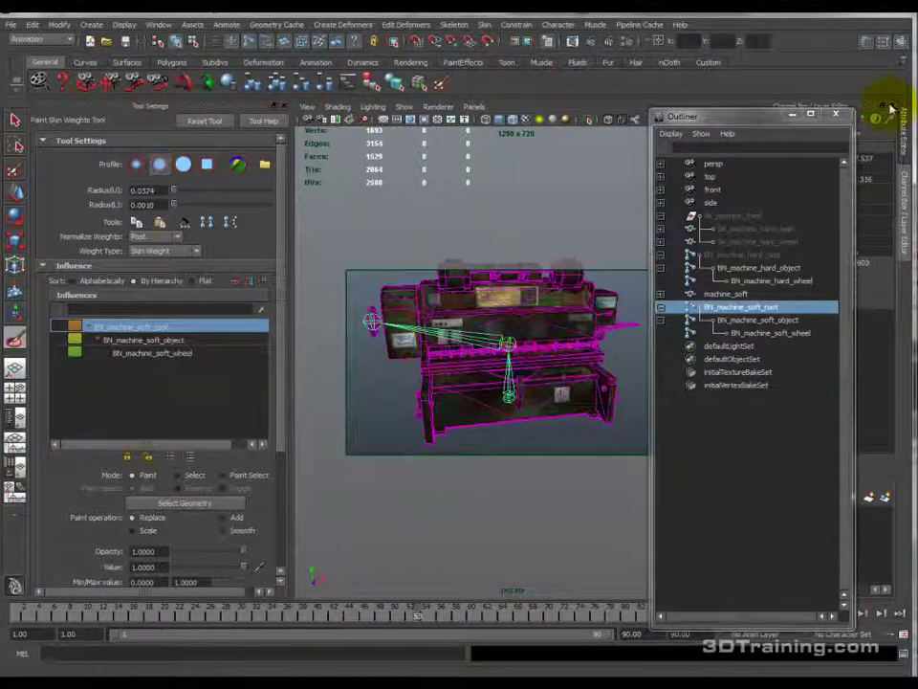
{"action": "key", "text": "ctrl+a"}
{"action": "key", "text": "ctrl+a"}
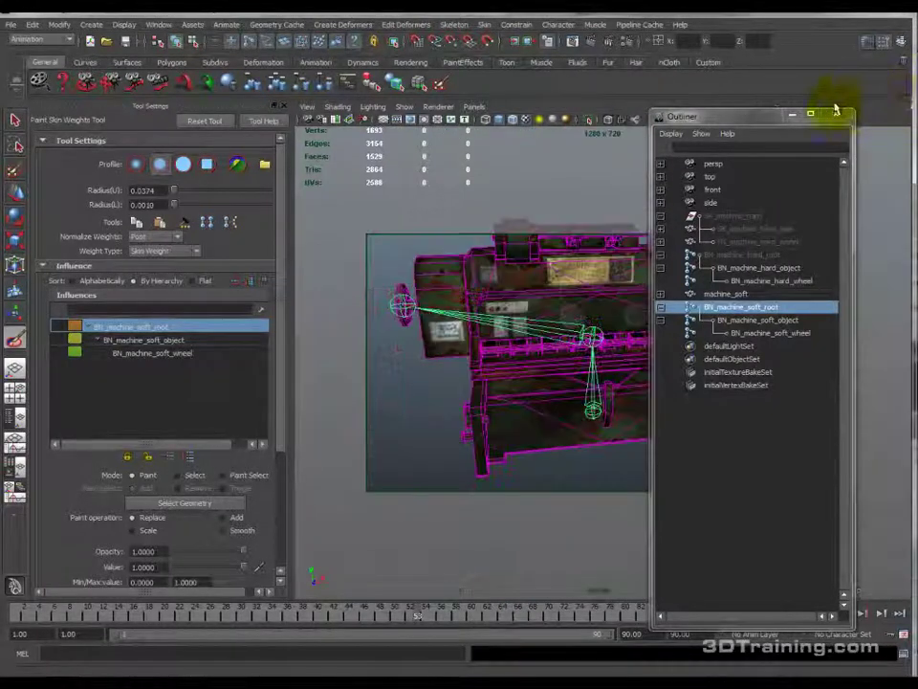
{"action": "left_click", "coordinate": [881, 45]}
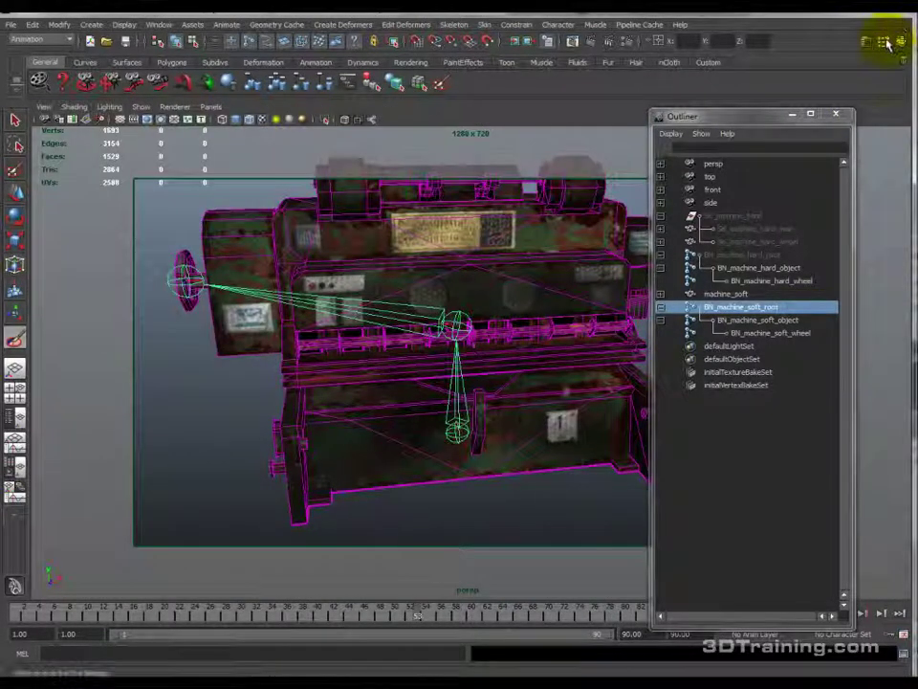
{"action": "left_click", "coordinate": [885, 43]}
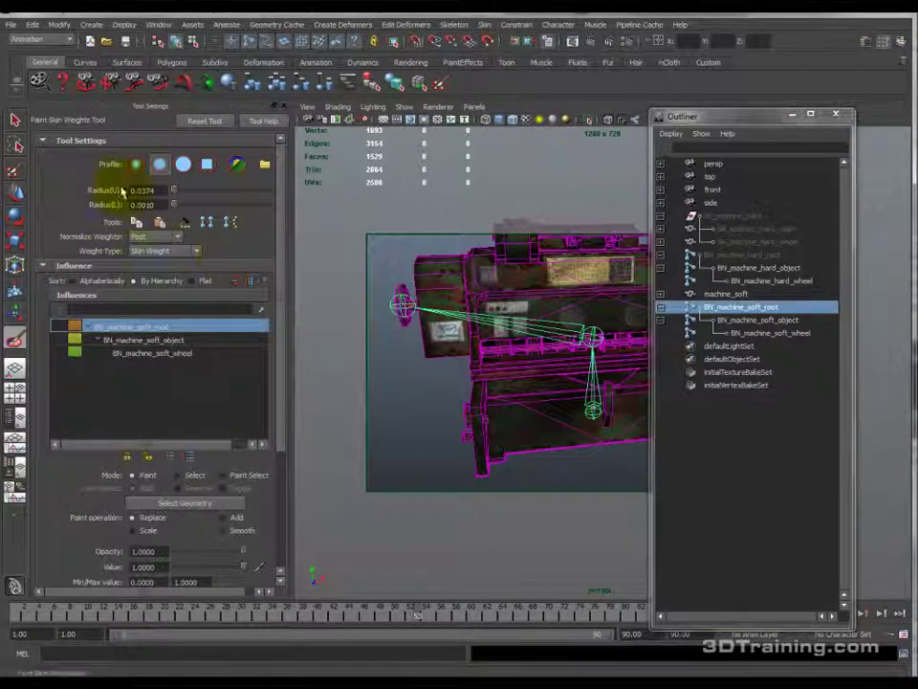
{"action": "middle_click_drag", "start_coordinate": [570, 291], "coordinate": [468, 290], "text": "alt"}
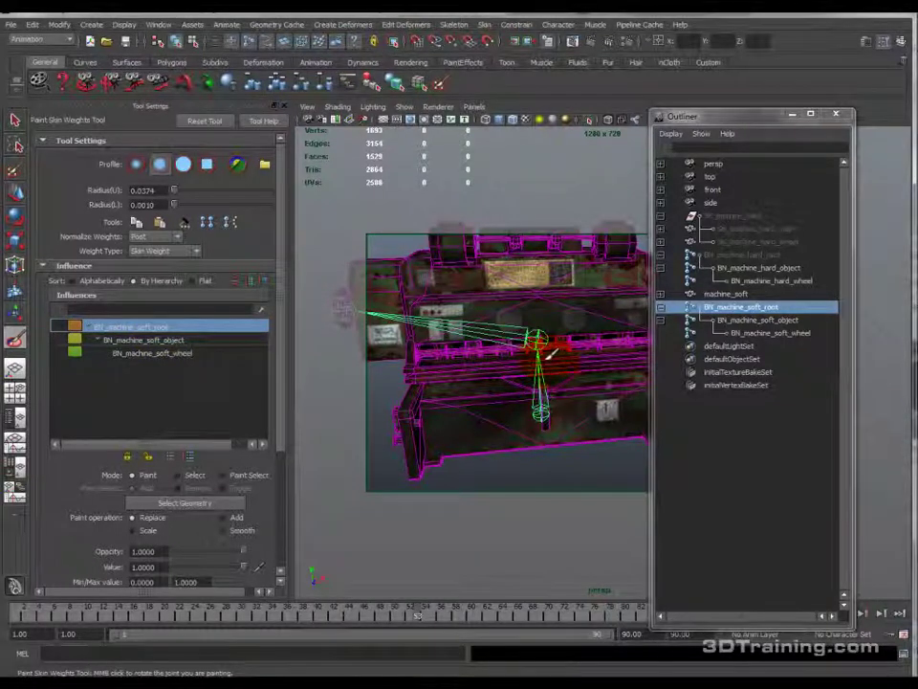
Step: Check the machine with textures switched off and back on, leave the weight painting tool and clear the selection
{"action": "left_click", "coordinate": [526, 122]}
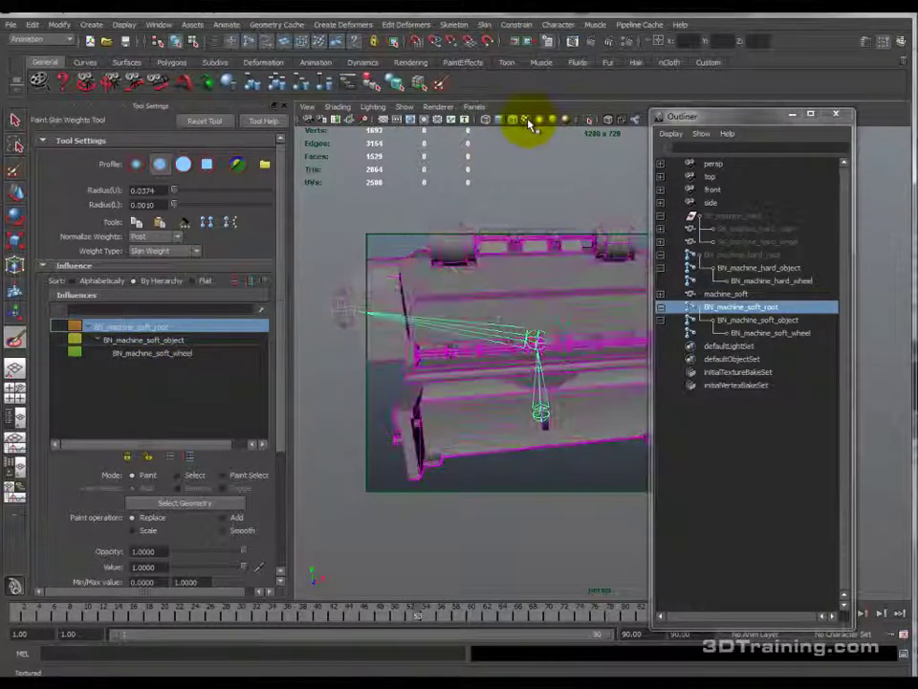
{"action": "left_click", "coordinate": [527, 122]}
{"action": "left_click", "coordinate": [526, 121]}
{"action": "left_click", "coordinate": [527, 122]}
{"action": "left_click", "coordinate": [511, 118]}
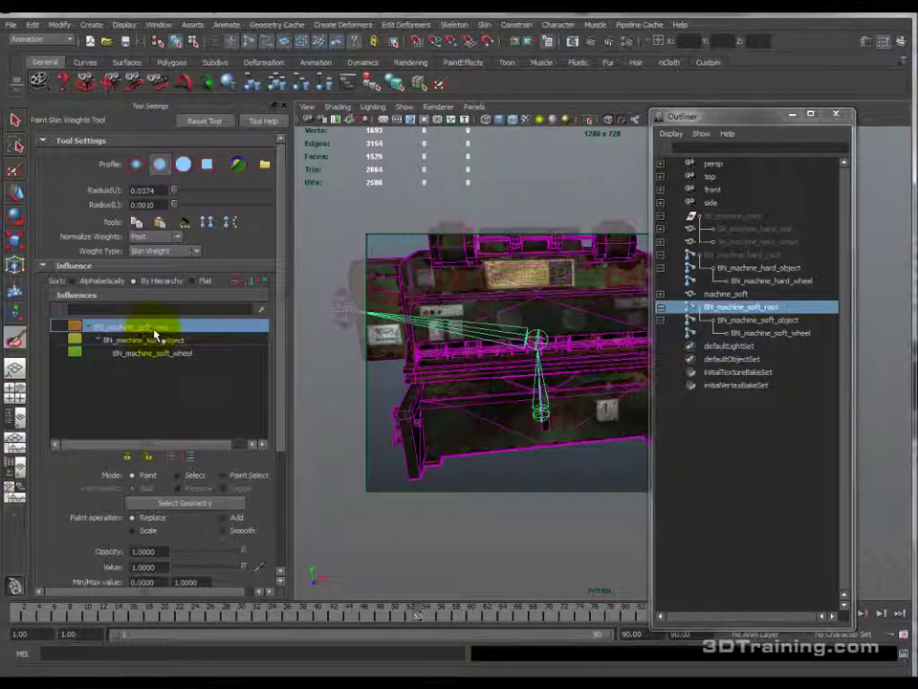
{"action": "key", "text": "q"}
{"action": "left_click", "coordinate": [356, 446]}
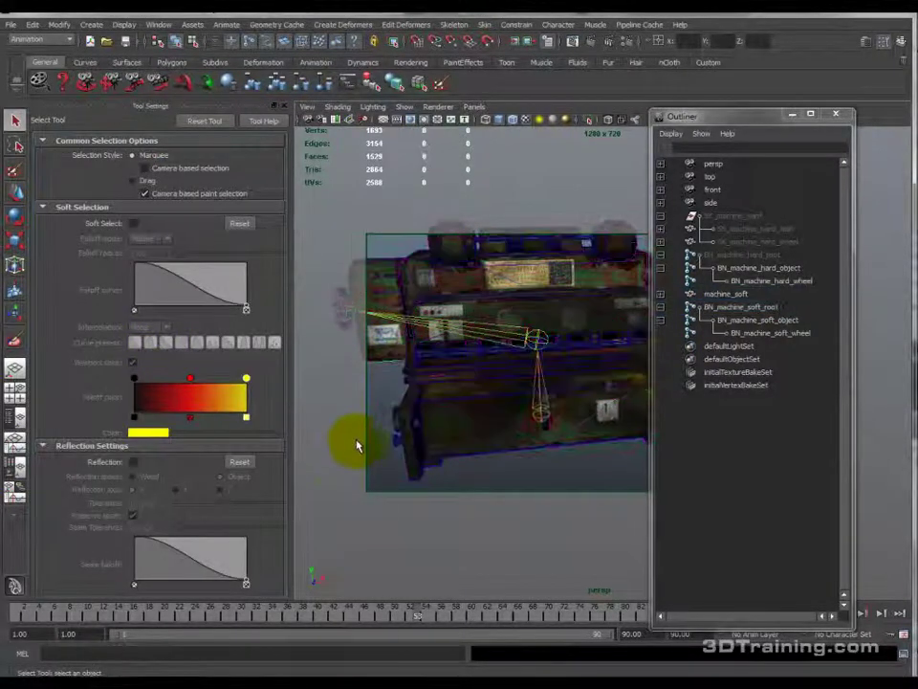
Step: Activate the Paint Skin Weights Tool with its settings on the machine_soft mesh
{"action": "left_click", "coordinate": [744, 307]}
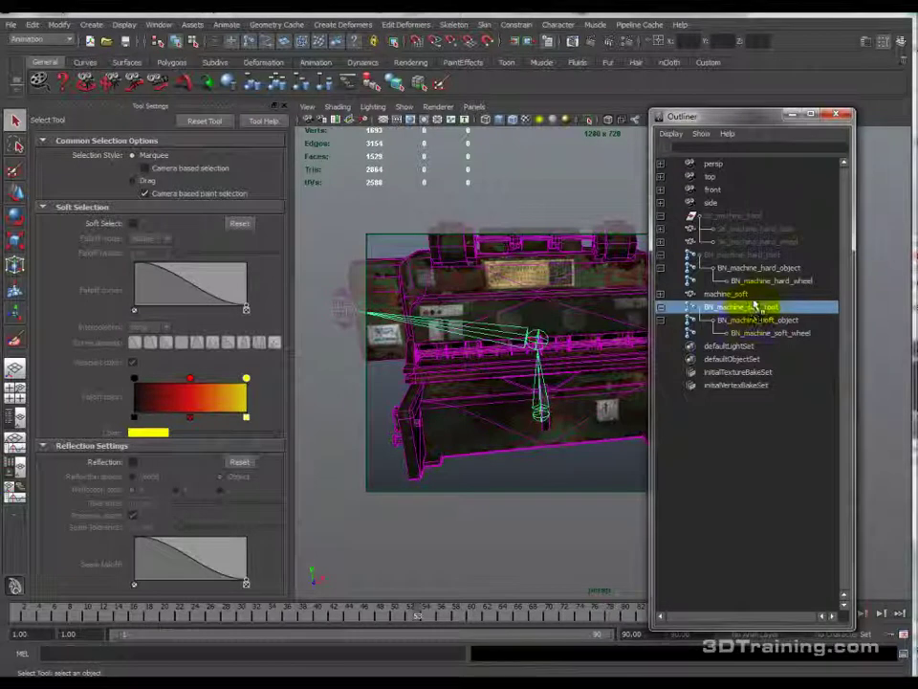
{"action": "left_click", "coordinate": [737, 294]}
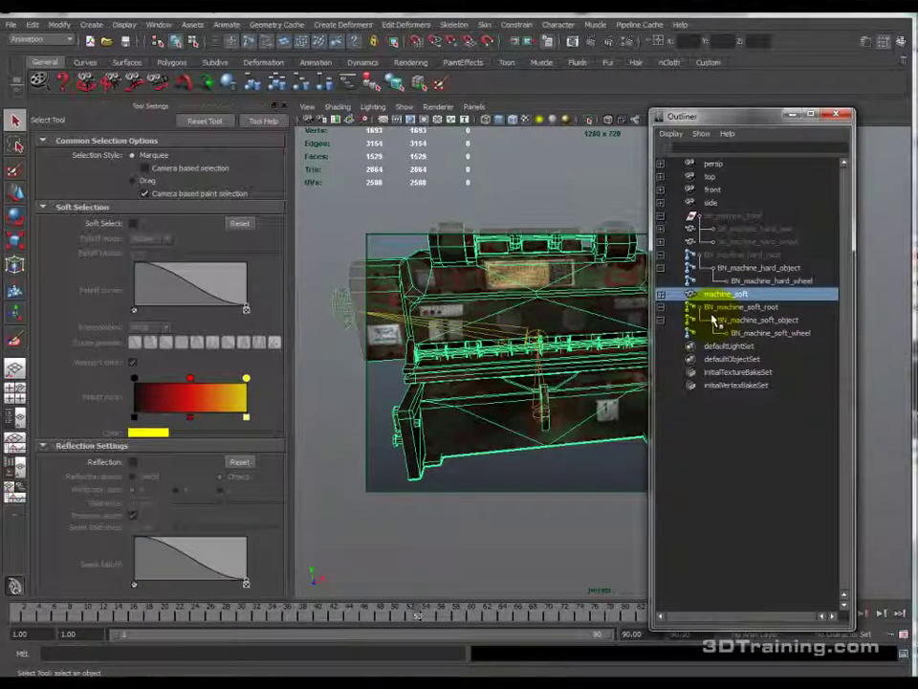
{"action": "left_click", "coordinate": [484, 24]}
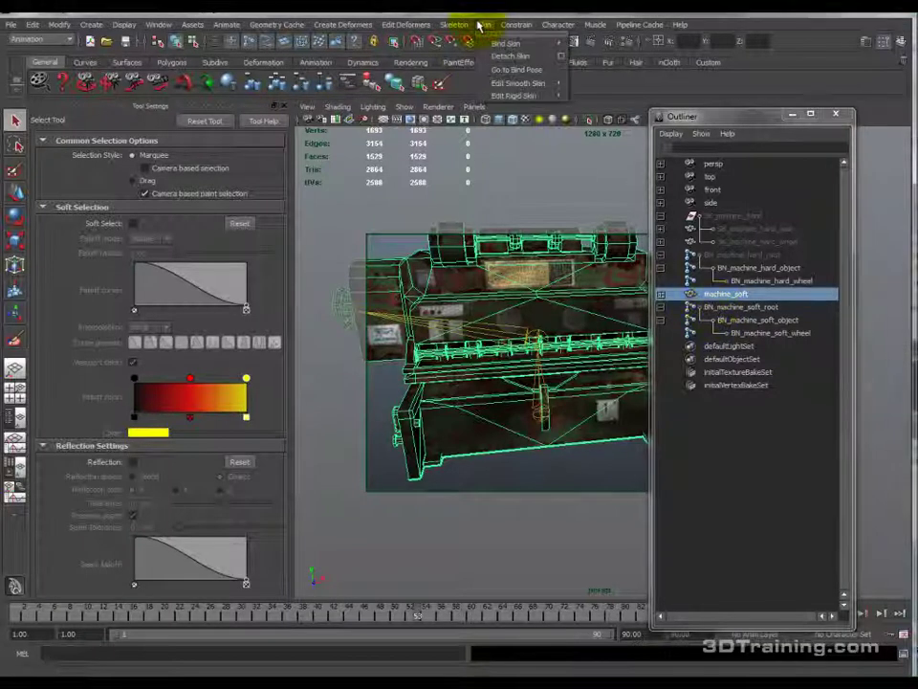
{"action": "mouse_move", "coordinate": [505, 44]}
{"action": "mouse_move", "coordinate": [537, 92]}
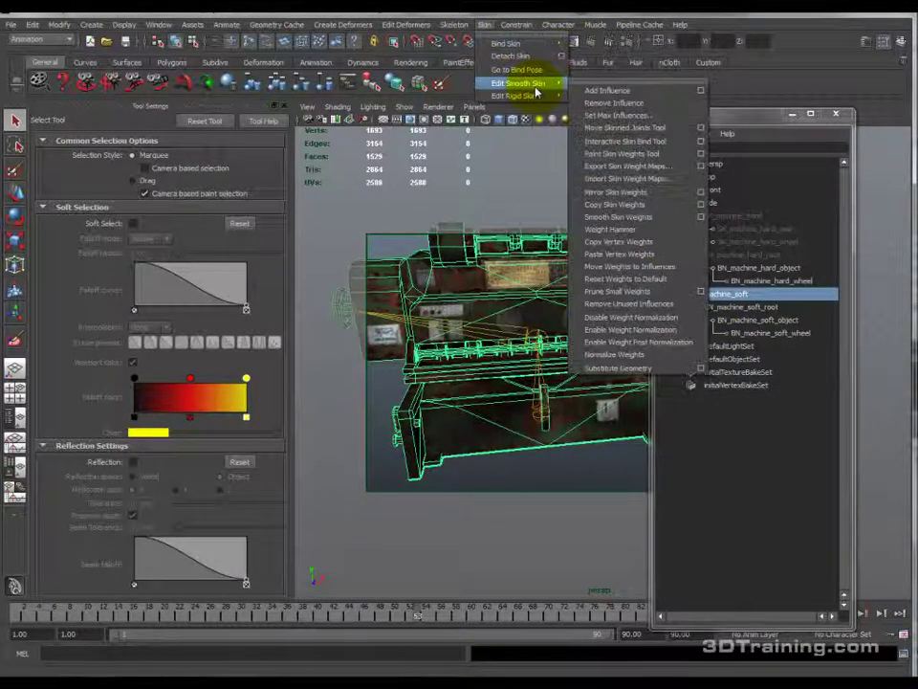
{"action": "left_click", "coordinate": [711, 297]}
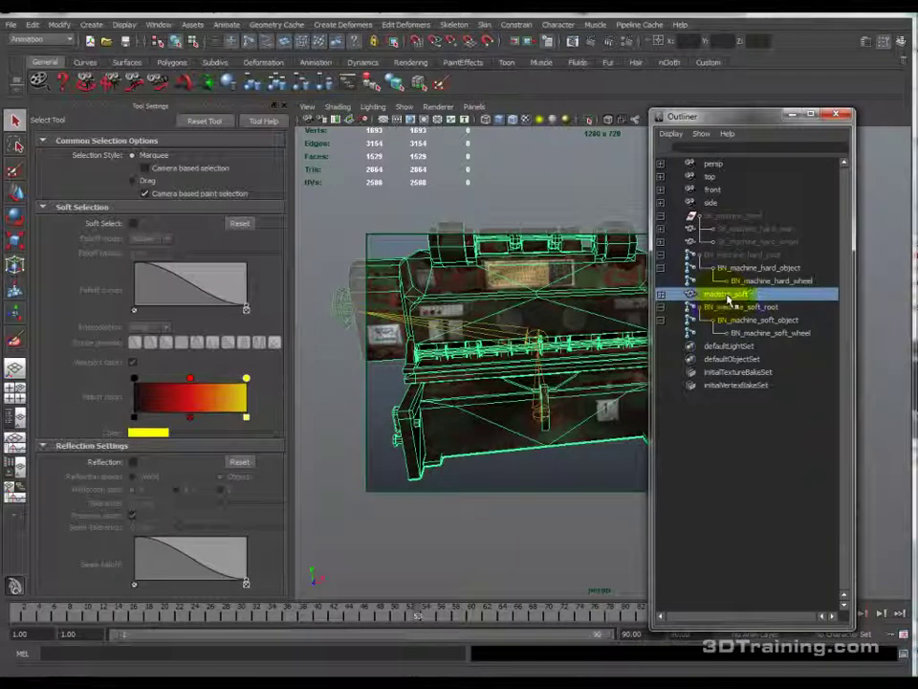
{"action": "left_click", "coordinate": [484, 24]}
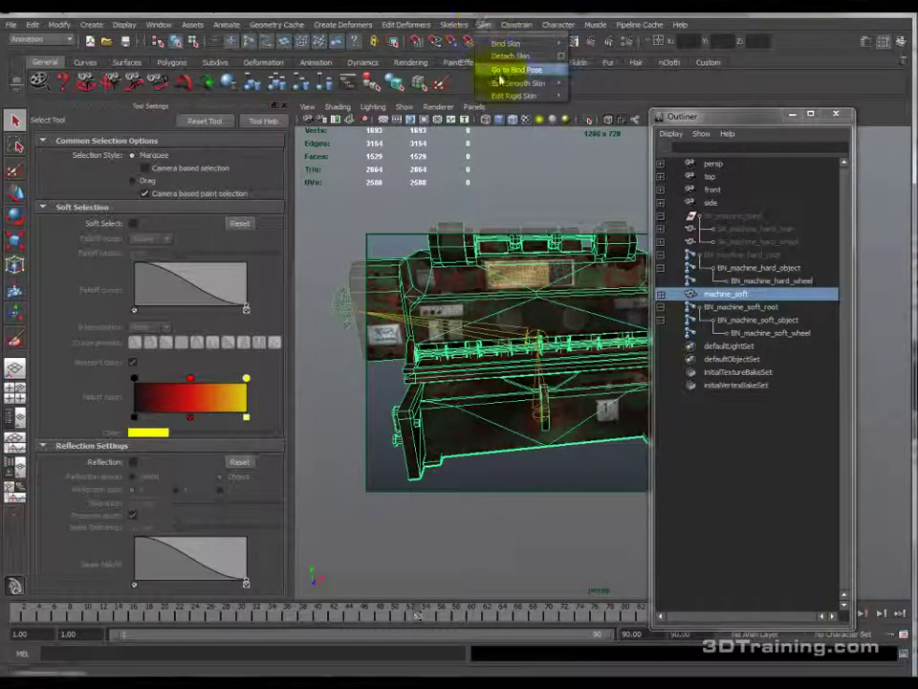
{"action": "mouse_move", "coordinate": [509, 85]}
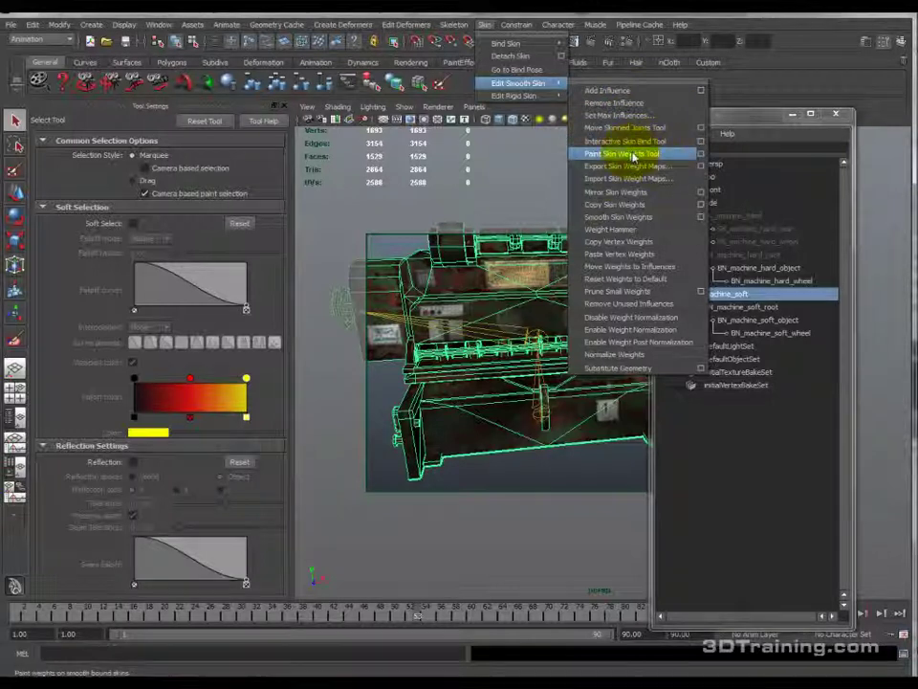
{"action": "left_click", "coordinate": [701, 153]}
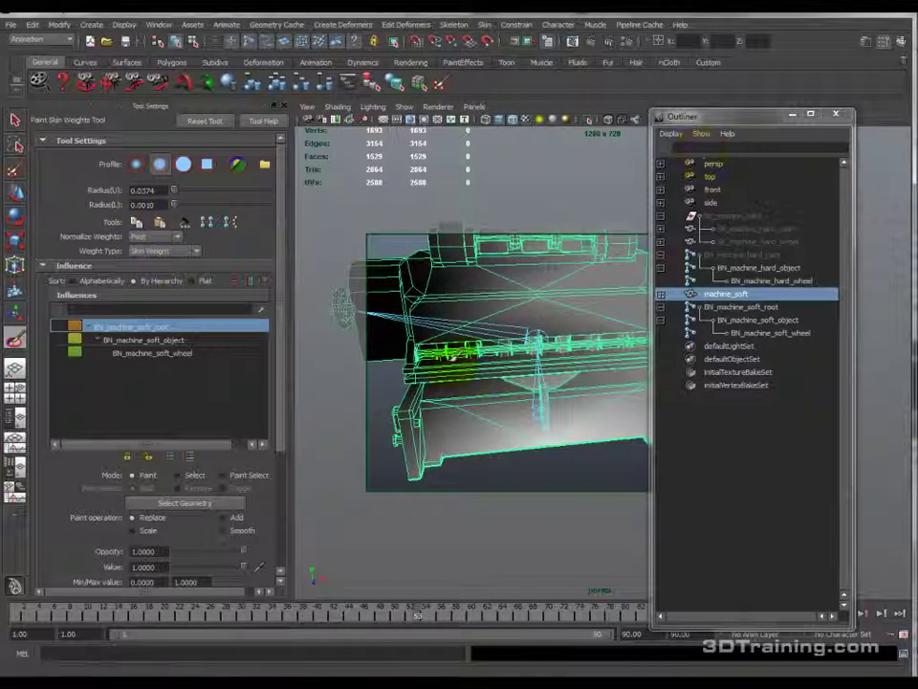
Step: Inspect the root joint's weights around the machine and display the BN_machine_soft_object influence
{"action": "mouse_move", "coordinate": [529, 344]}
{"action": "left_mouse_down", "text": "alt"}
{"action": "mouse_move", "coordinate": [482, 379]}
{"action": "mouse_move", "coordinate": [417, 364]}
{"action": "mouse_move", "coordinate": [491, 364]}
{"action": "mouse_move", "coordinate": [529, 324]}
{"action": "mouse_move", "coordinate": [461, 441]}
{"action": "left_mouse_up", "text": "alt"}
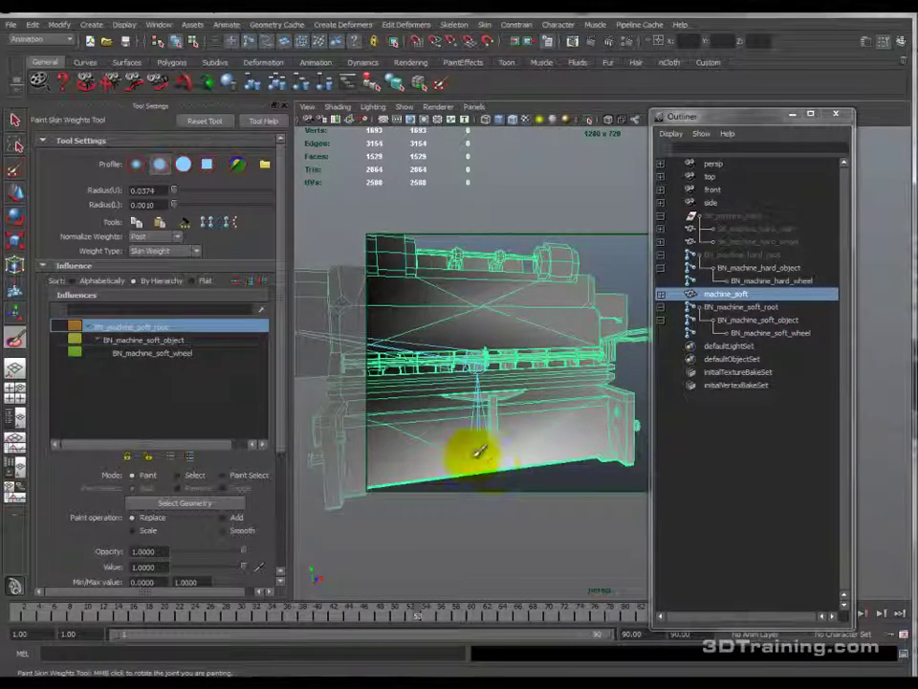
{"action": "left_click_drag", "start_coordinate": [474, 311], "coordinate": [430, 363], "text": "alt"}
{"action": "left_click", "coordinate": [178, 340]}
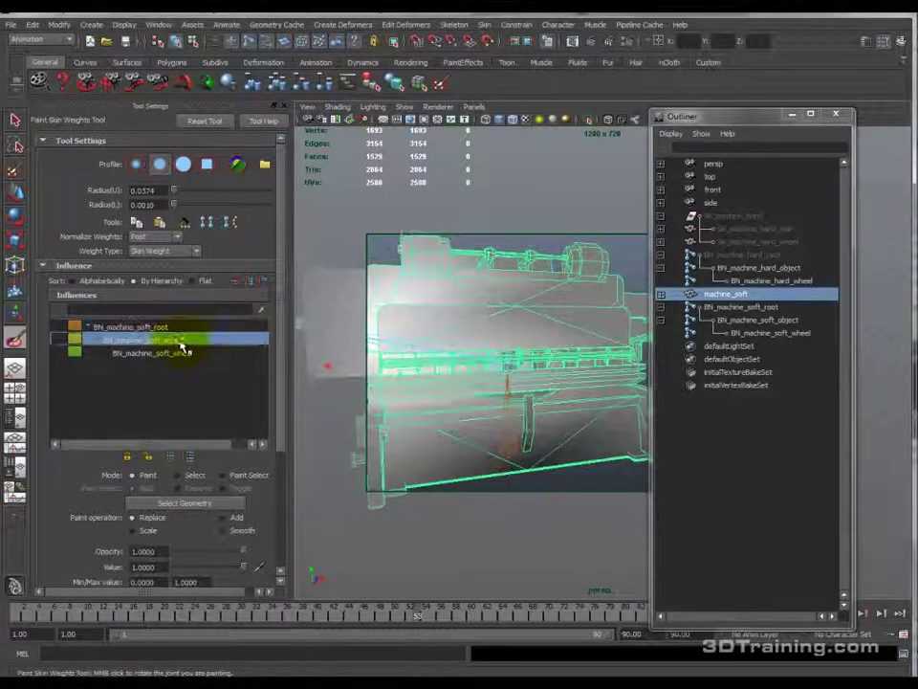
Step: Inspect the weights of the BN_machine_soft_wheel and BN_machine_soft_object influences on the machine's side and front
{"action": "mouse_move", "coordinate": [516, 359]}
{"action": "left_mouse_down", "text": "alt"}
{"action": "mouse_move", "coordinate": [537, 362]}
{"action": "mouse_move", "coordinate": [483, 369]}
{"action": "mouse_move", "coordinate": [475, 344]}
{"action": "mouse_move", "coordinate": [410, 315]}
{"action": "left_mouse_up", "text": "alt"}
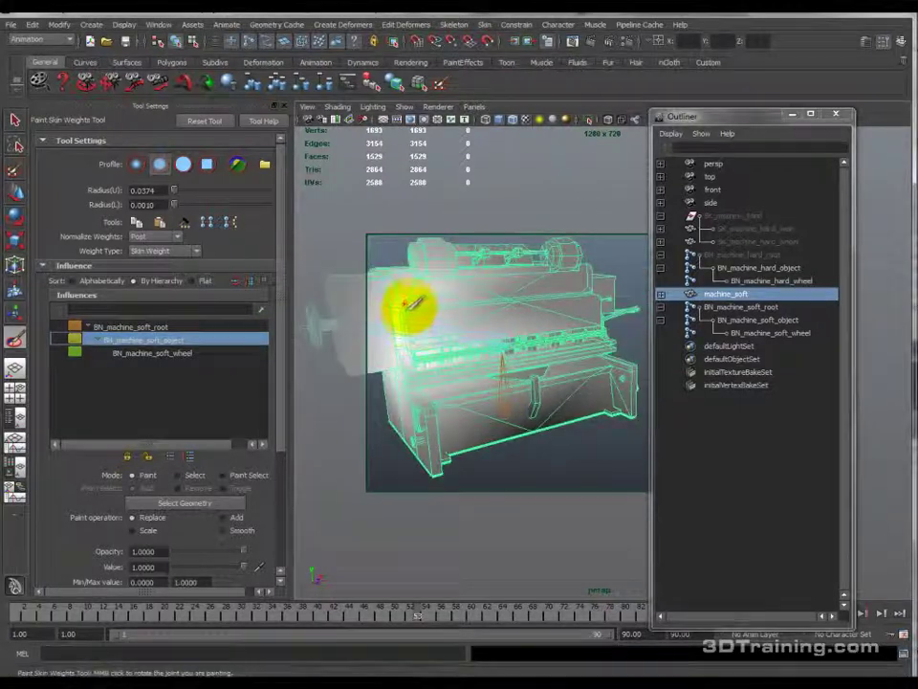
{"action": "left_click", "coordinate": [192, 353]}
{"action": "left_click_drag", "start_coordinate": [354, 307], "coordinate": [287, 268], "text": "alt"}
{"action": "left_click", "coordinate": [180, 338]}
{"action": "left_click_drag", "start_coordinate": [493, 338], "coordinate": [512, 348], "text": "alt"}
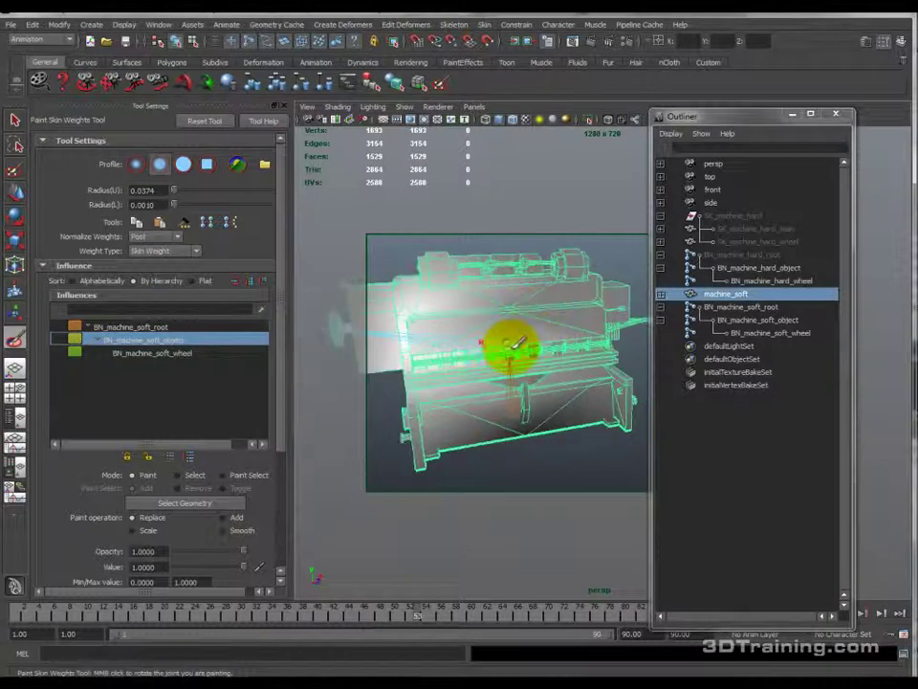
Step: Compare the root, wheel and object joints' influences across the machine by displaying each joint's weights in turn
{"action": "left_click", "coordinate": [172, 325]}
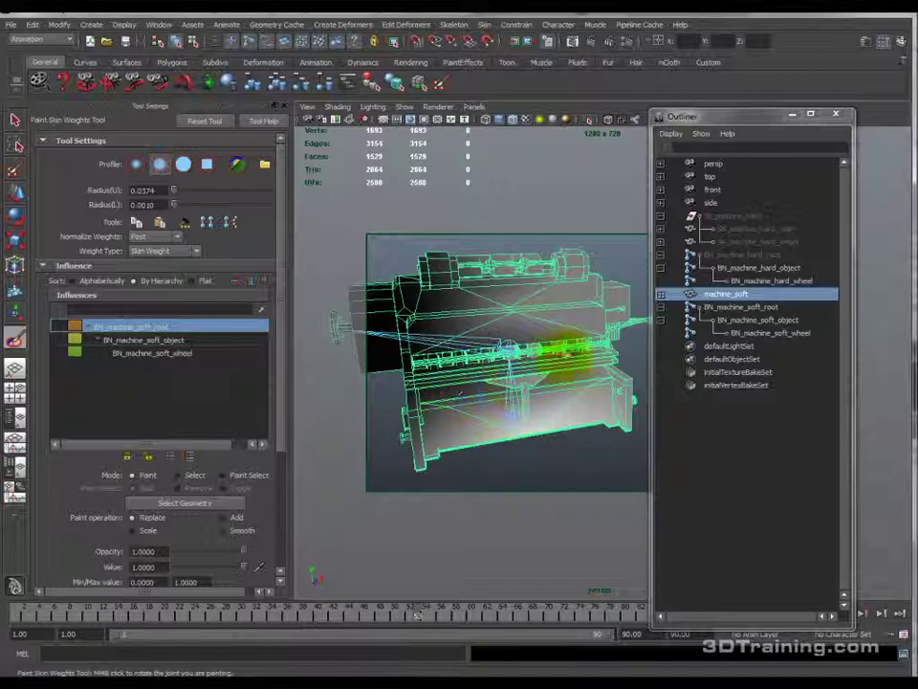
{"action": "left_click", "coordinate": [183, 354]}
{"action": "middle_click_drag", "start_coordinate": [381, 336], "coordinate": [524, 326], "text": "alt"}
{"action": "mouse_move", "coordinate": [524, 325]}
{"action": "left_mouse_down", "text": "alt"}
{"action": "mouse_move", "coordinate": [383, 340]}
{"action": "mouse_move", "coordinate": [456, 339]}
{"action": "mouse_move", "coordinate": [502, 321]}
{"action": "left_mouse_up", "text": "alt"}
{"action": "left_click", "coordinate": [168, 339]}
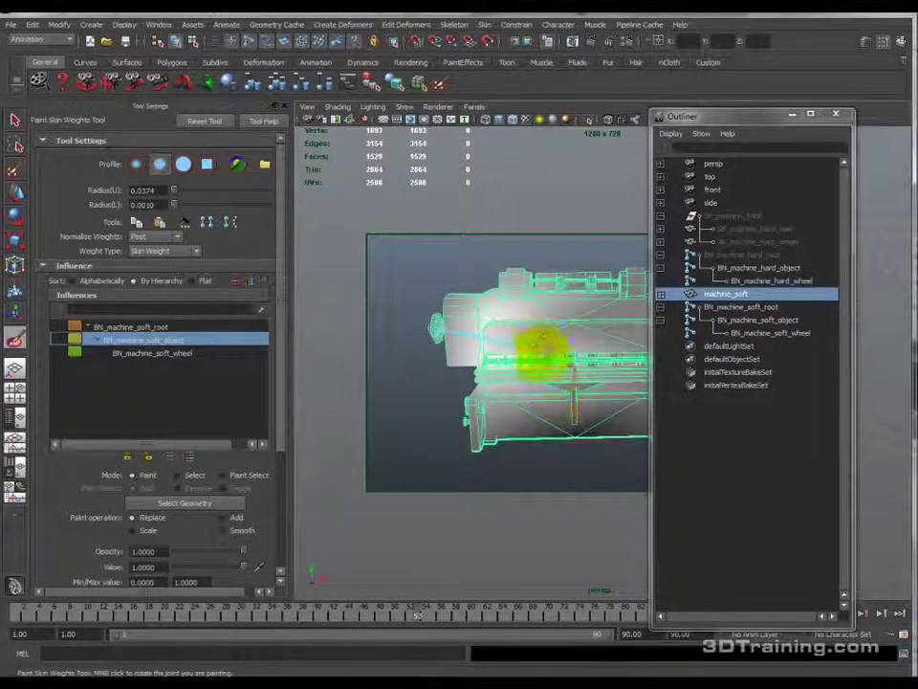
{"action": "left_click_drag", "start_coordinate": [541, 357], "coordinate": [497, 394], "text": "alt"}
Step: Display the BN_machine_soft_root weights with the color ramp instead of the grayscale shading
{"action": "left_click", "coordinate": [143, 326]}
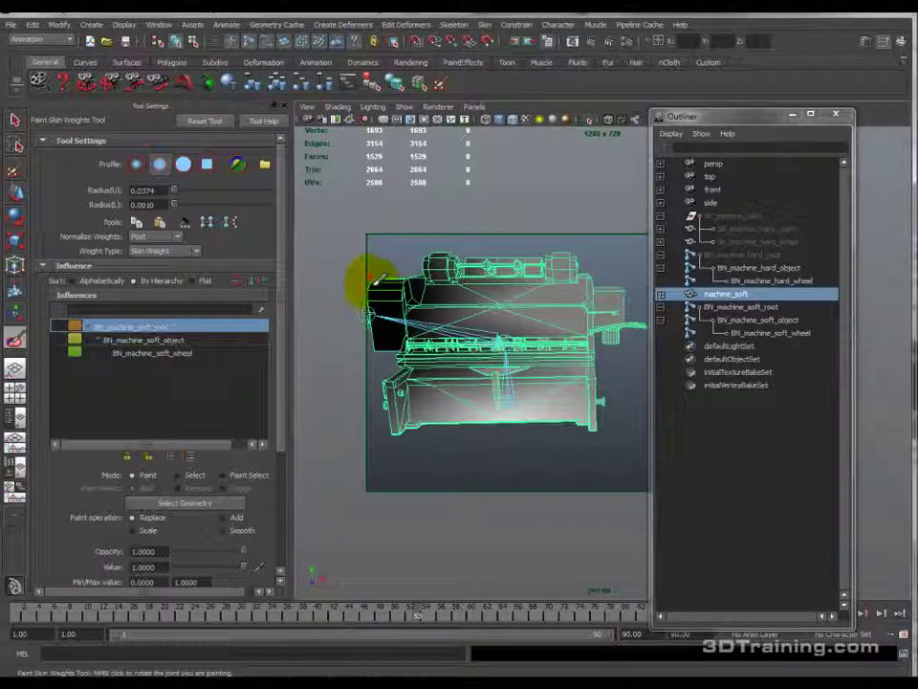
{"action": "left_click_drag", "start_coordinate": [282, 355], "coordinate": [291, 488]}
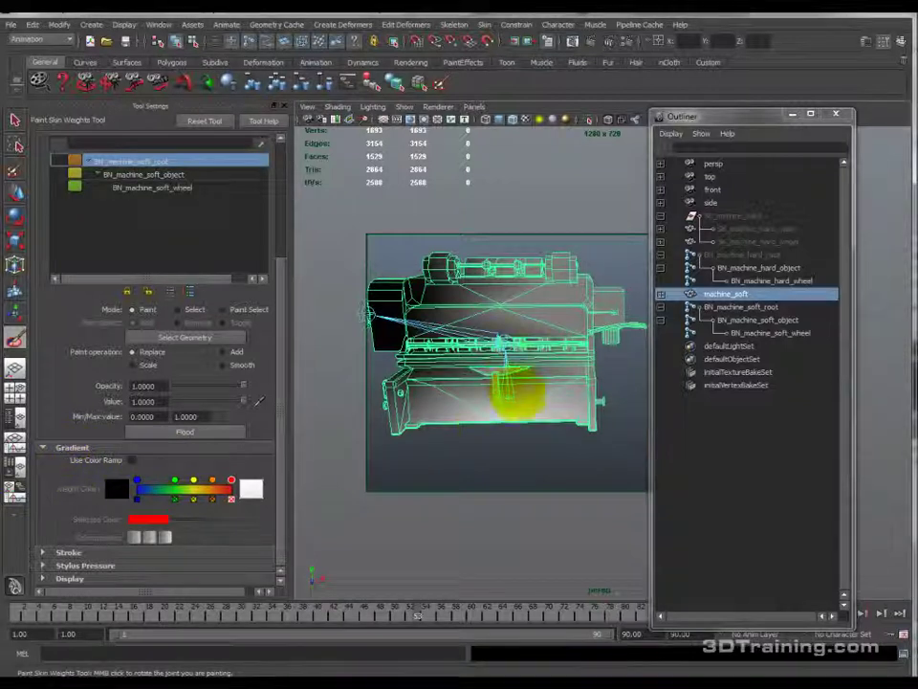
{"action": "left_click", "coordinate": [132, 461]}
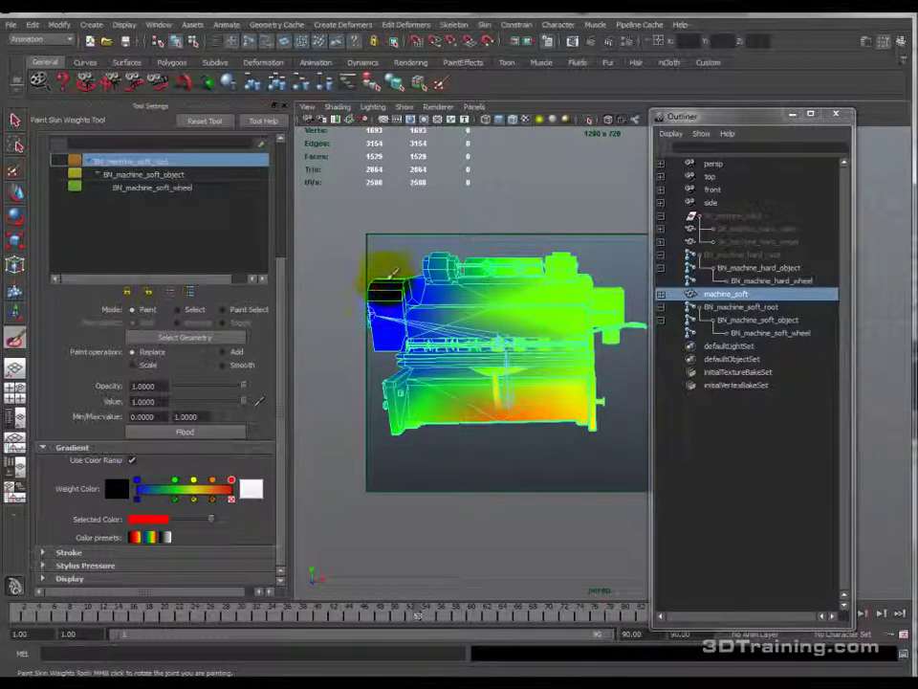
{"action": "left_click", "coordinate": [109, 490]}
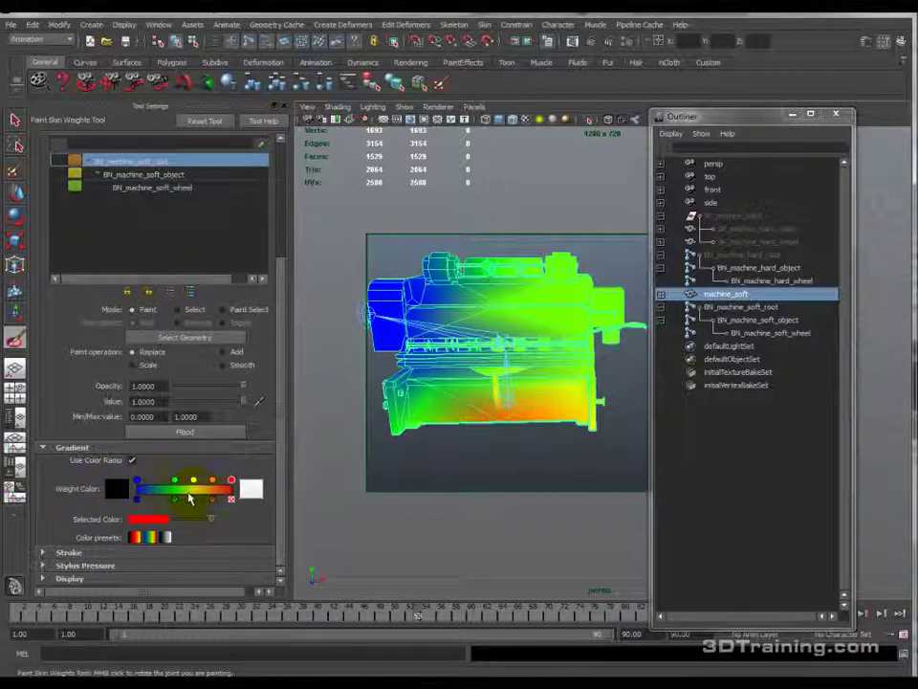
{"action": "left_click", "coordinate": [229, 495]}
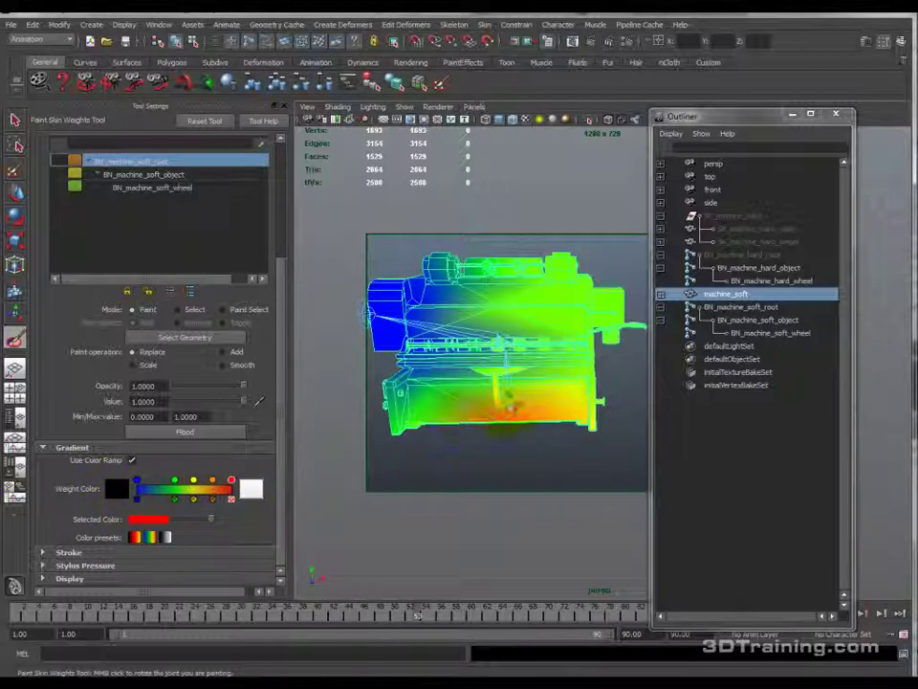
Step: Compare the root weights with the color ramp off and on, check the root joint, and reselect machine_soft
{"action": "left_click_drag", "start_coordinate": [533, 396], "coordinate": [478, 373], "text": "alt"}
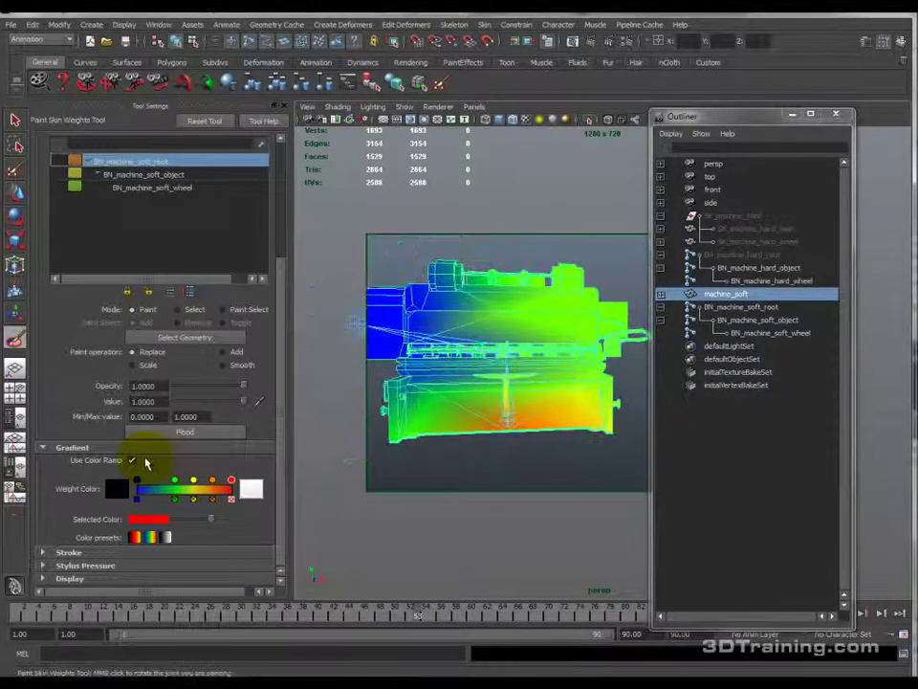
{"action": "left_click", "coordinate": [132, 460]}
{"action": "left_click", "coordinate": [132, 460]}
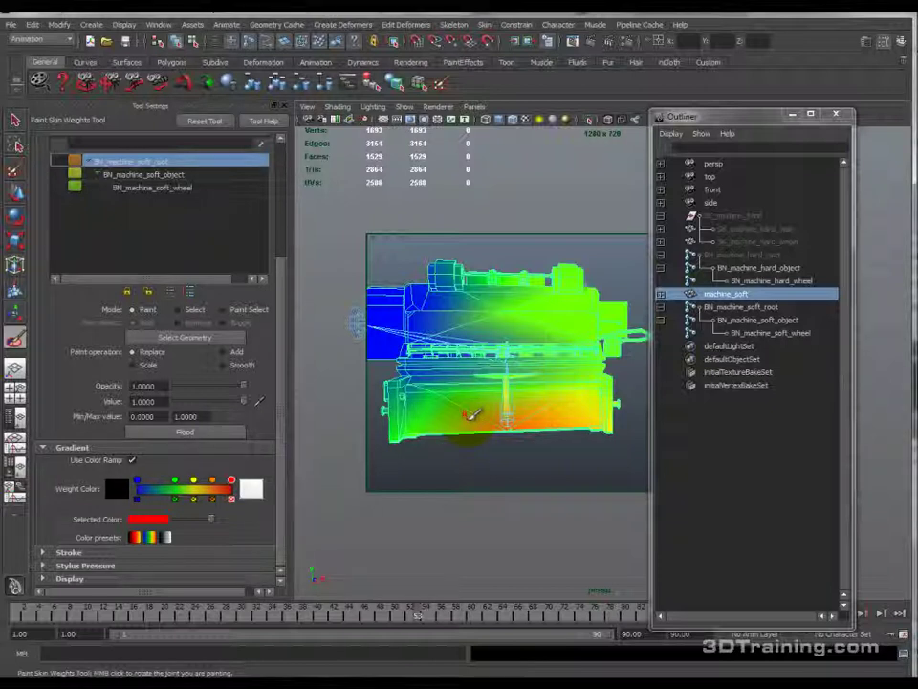
{"action": "left_click", "coordinate": [761, 307]}
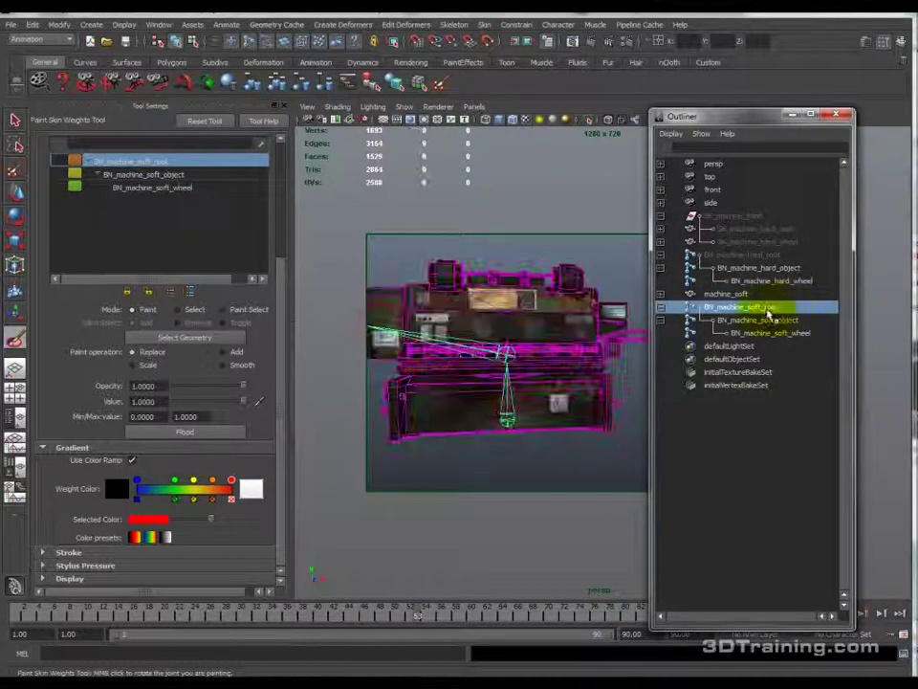
{"action": "left_click", "coordinate": [735, 295]}
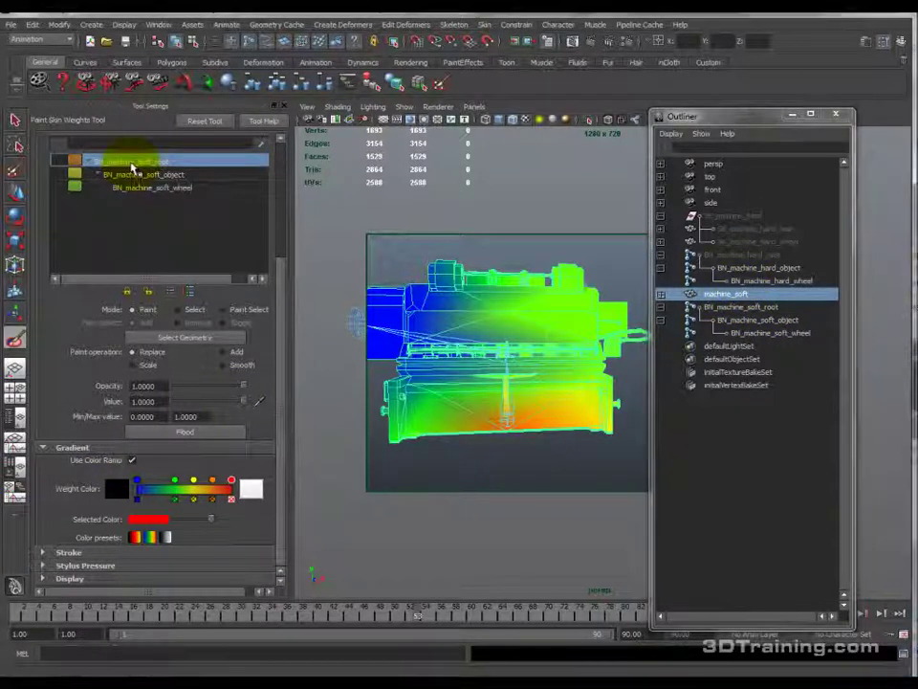
Step: Examine the root joint's weights around the machine's base and the paint operation settings
{"action": "left_click_drag", "start_coordinate": [281, 303], "coordinate": [281, 235]}
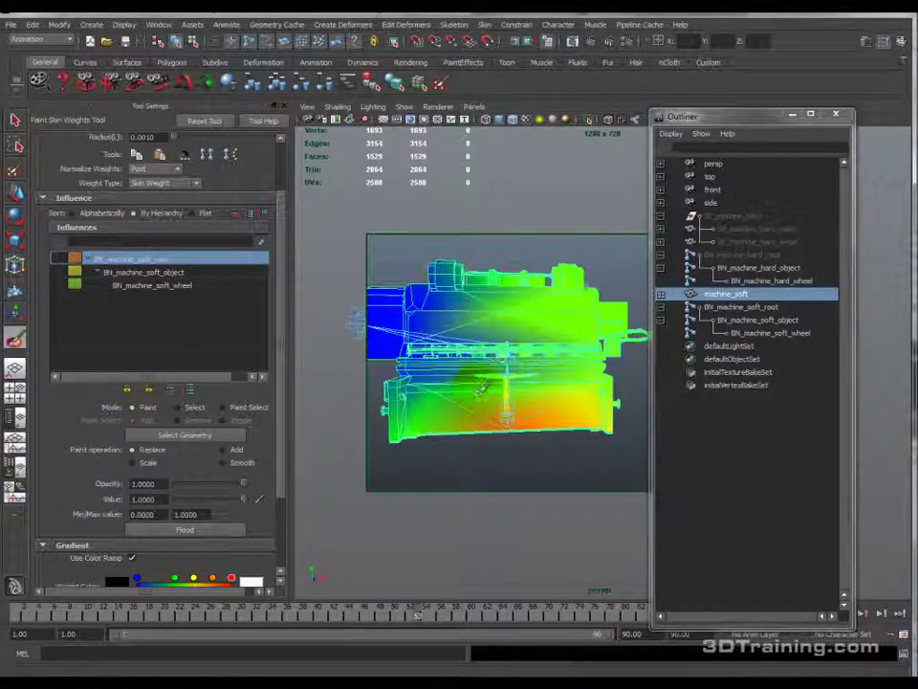
{"action": "scroll", "coordinate": [292, 415], "scroll_direction": "down", "scroll_amount": 1}
{"action": "scroll", "coordinate": [277, 441], "scroll_direction": "up", "scroll_amount": 3}
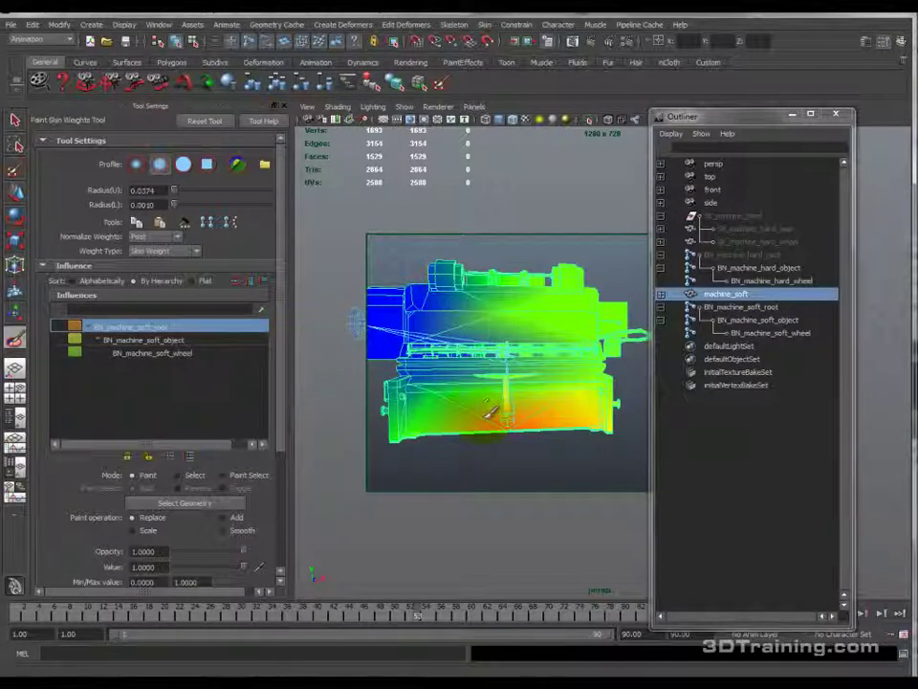
{"action": "middle_click_drag", "start_coordinate": [456, 430], "coordinate": [516, 394], "text": "alt"}
{"action": "scroll", "coordinate": [438, 398], "scroll_direction": "up", "scroll_amount": 4}
{"action": "left_click_drag", "start_coordinate": [282, 425], "coordinate": [275, 477]}
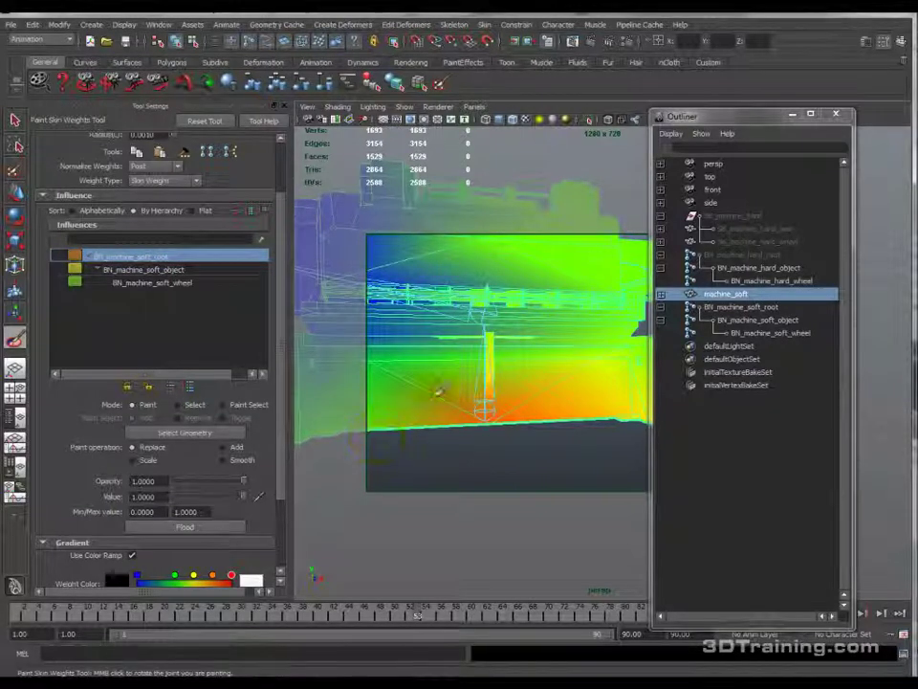
{"action": "mouse_move", "coordinate": [512, 337]}
{"action": "left_mouse_down", "text": "alt"}
{"action": "mouse_move", "coordinate": [488, 308]}
{"action": "mouse_move", "coordinate": [362, 236]}
{"action": "left_mouse_up", "text": "alt"}
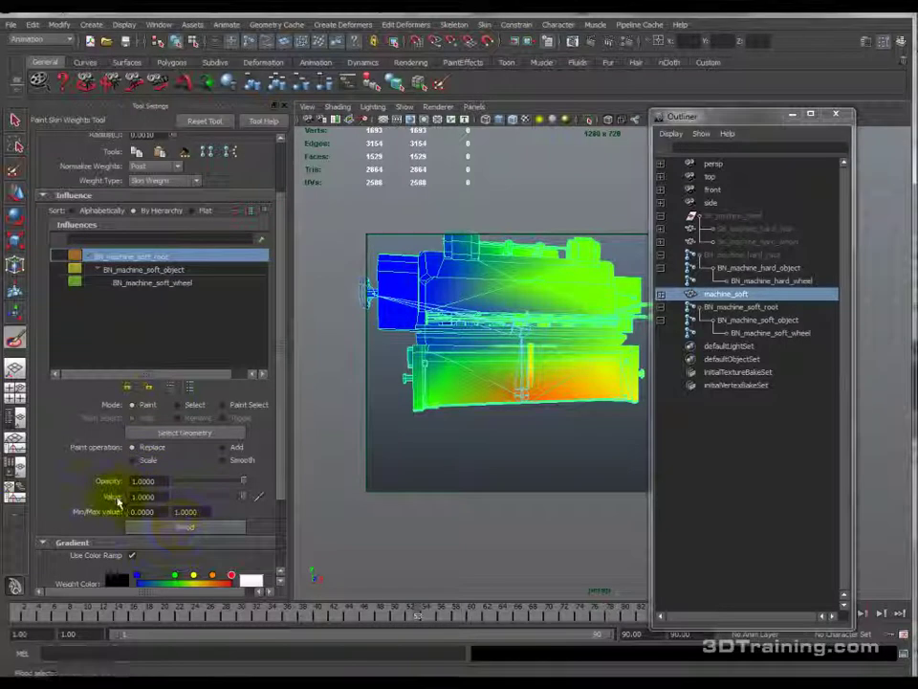
Step: Set the weight paint value to 0 with BN_machine_soft_root as the active influence
{"action": "left_click_drag", "start_coordinate": [210, 499], "coordinate": [173, 497]}
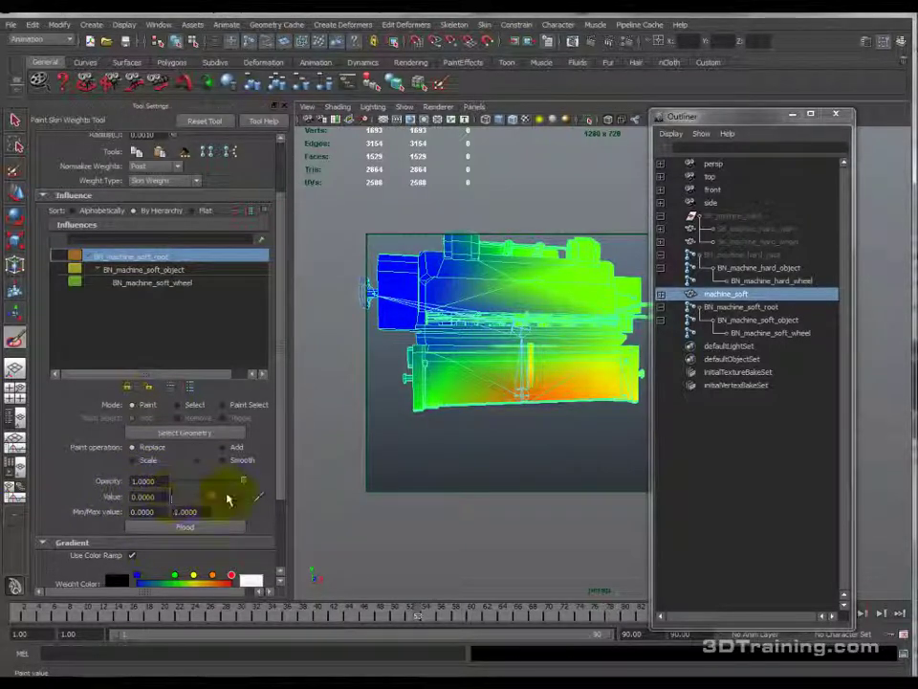
{"action": "left_click_drag", "start_coordinate": [279, 500], "coordinate": [287, 500]}
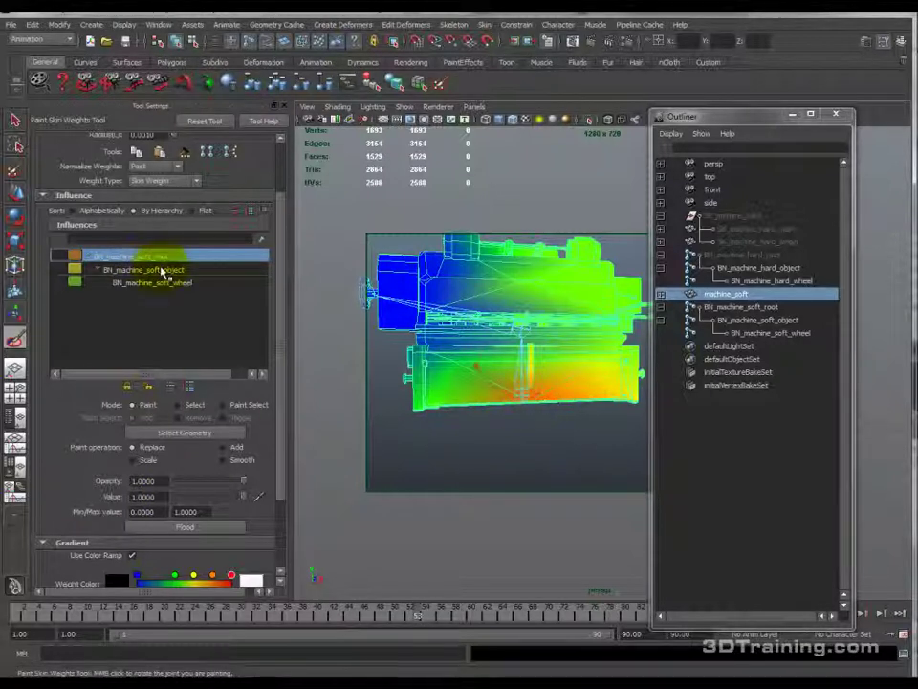
{"action": "left_click", "coordinate": [185, 524]}
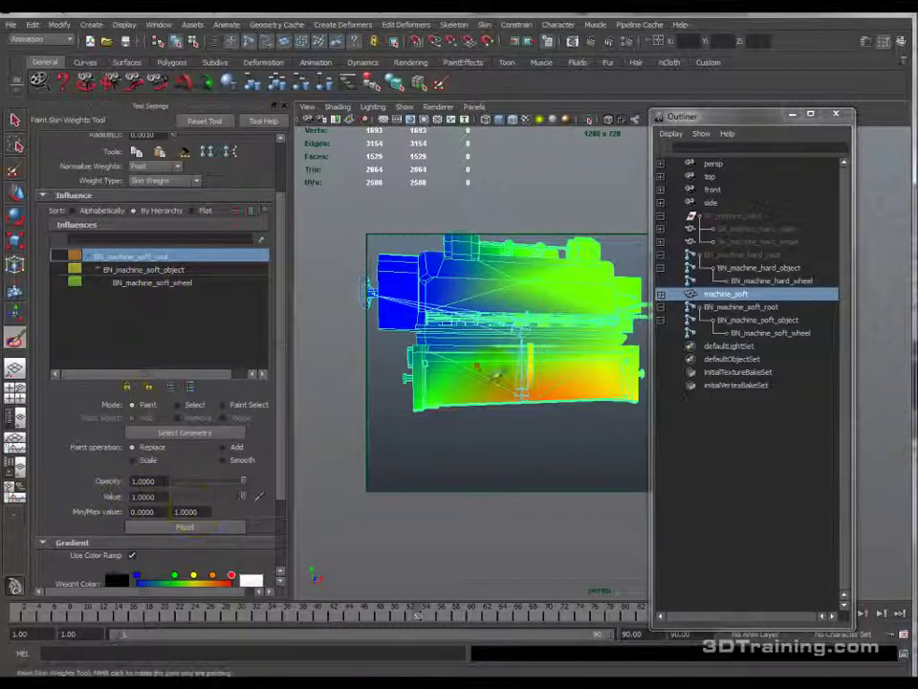
{"action": "left_click_drag", "start_coordinate": [247, 498], "coordinate": [172, 496]}
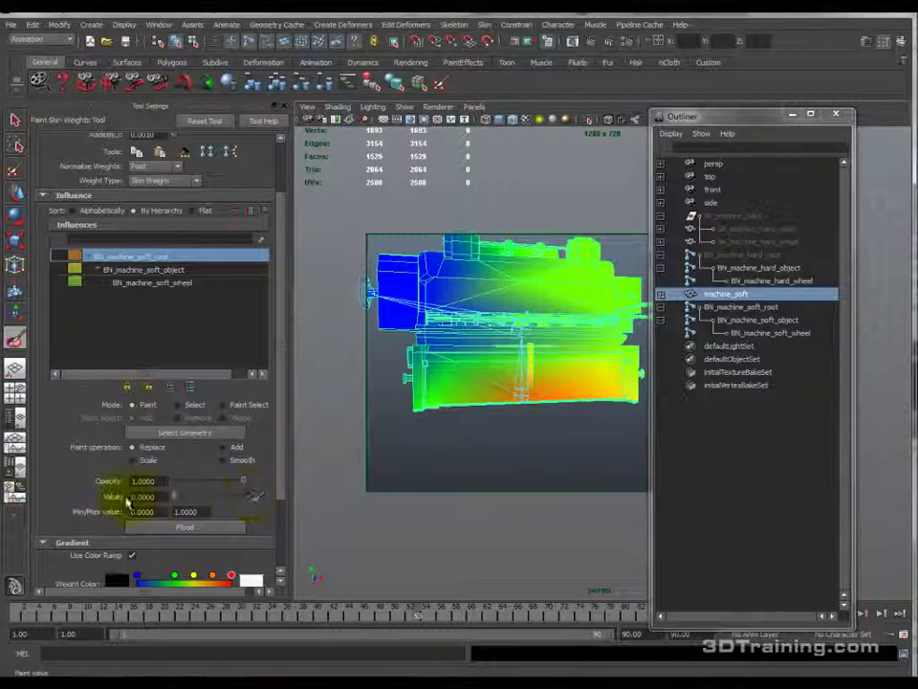
{"action": "left_click", "coordinate": [164, 261]}
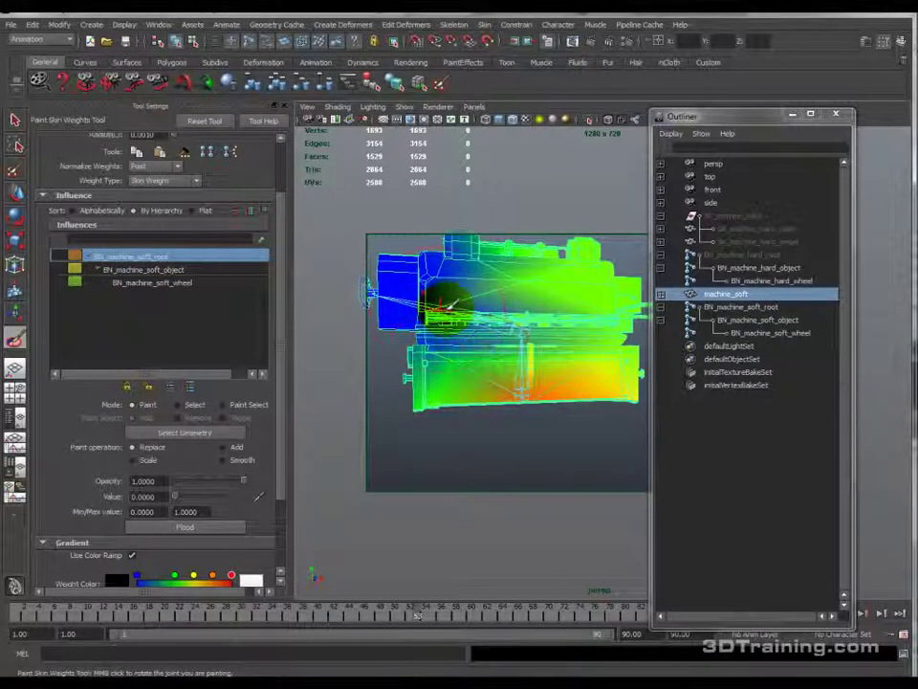
Step: Paint the root joint's weights to 0 over the machine's front, sides and base with the Replace operation
{"action": "mouse_move", "coordinate": [464, 312]}
{"action": "left_mouse_down", "text": "alt"}
{"action": "mouse_move", "coordinate": [410, 329]}
{"action": "mouse_move", "coordinate": [566, 322]}
{"action": "mouse_move", "coordinate": [550, 313]}
{"action": "mouse_move", "coordinate": [475, 318]}
{"action": "mouse_move", "coordinate": [498, 328]}
{"action": "left_mouse_up", "text": "alt"}
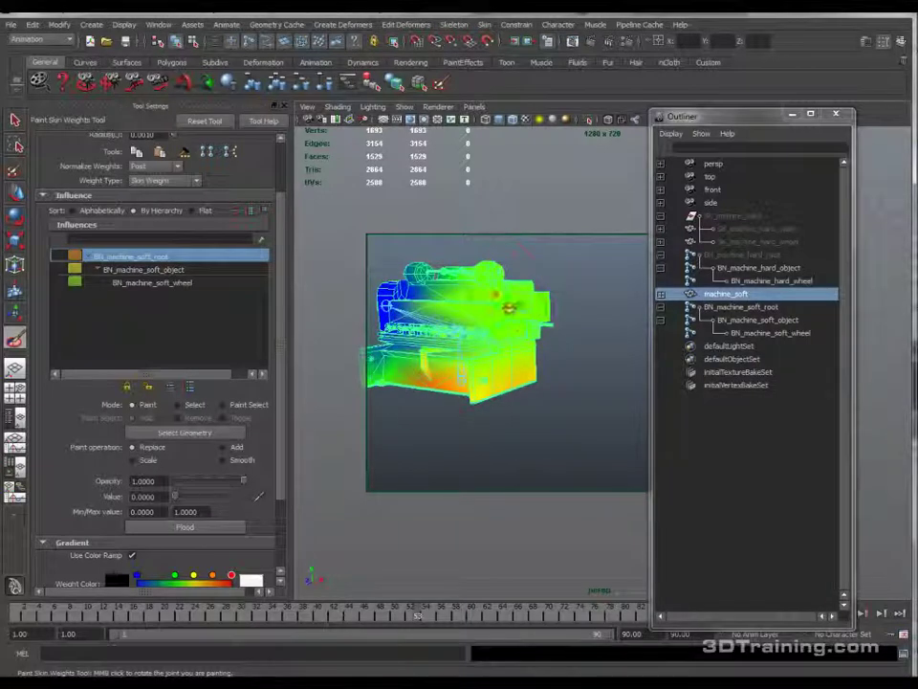
{"action": "left_click_drag", "start_coordinate": [465, 366], "coordinate": [504, 368], "text": "alt"}
{"action": "left_click_drag", "start_coordinate": [447, 355], "coordinate": [524, 381], "text": "alt"}
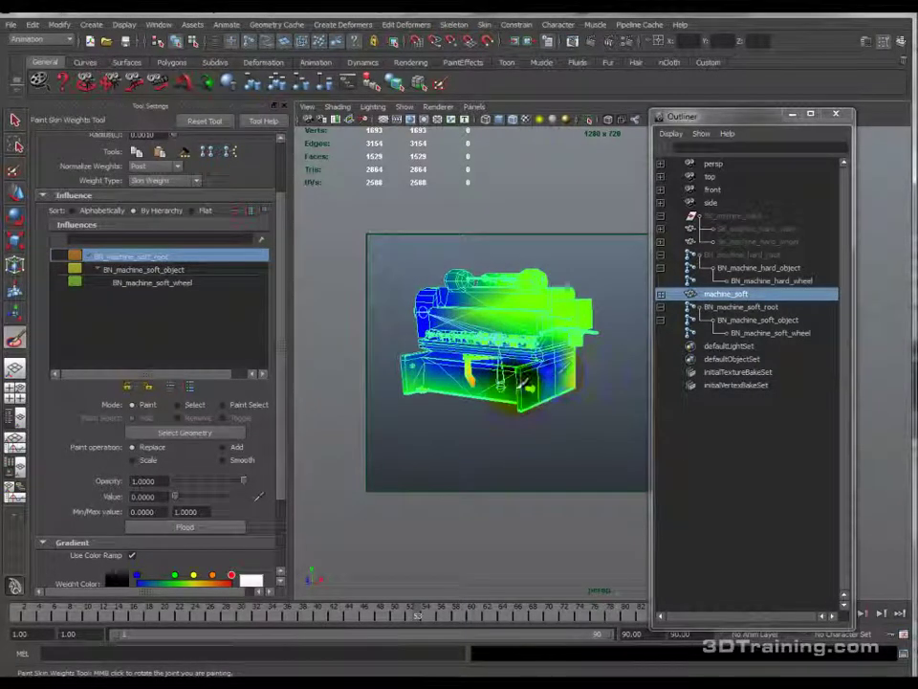
{"action": "mouse_move", "coordinate": [524, 282]}
{"action": "left_mouse_down"}
{"action": "mouse_move", "coordinate": [525, 264]}
{"action": "mouse_move", "coordinate": [461, 264]}
{"action": "mouse_move", "coordinate": [588, 305]}
{"action": "mouse_move", "coordinate": [605, 338]}
{"action": "left_mouse_up"}
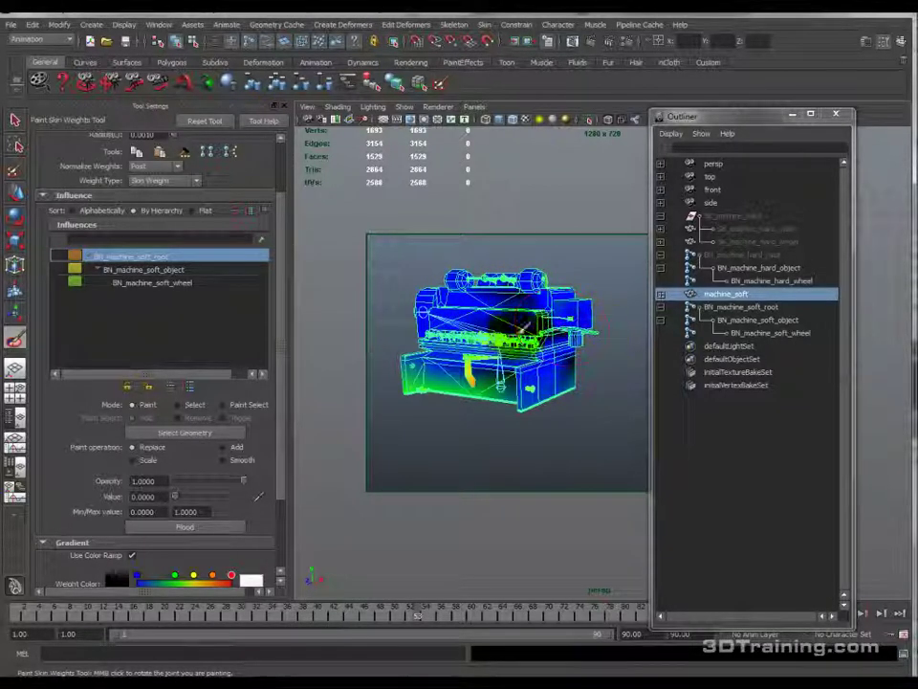
{"action": "mouse_move", "coordinate": [469, 376]}
{"action": "left_mouse_down"}
{"action": "mouse_move", "coordinate": [476, 361]}
{"action": "mouse_move", "coordinate": [667, 324]}
{"action": "left_mouse_up"}
{"action": "mouse_move", "coordinate": [499, 379]}
{"action": "left_mouse_down", "text": "alt"}
{"action": "mouse_move", "coordinate": [542, 370]}
{"action": "mouse_move", "coordinate": [530, 371]}
{"action": "left_mouse_up", "text": "alt"}
{"action": "left_click_drag", "start_coordinate": [479, 390], "coordinate": [546, 375]}
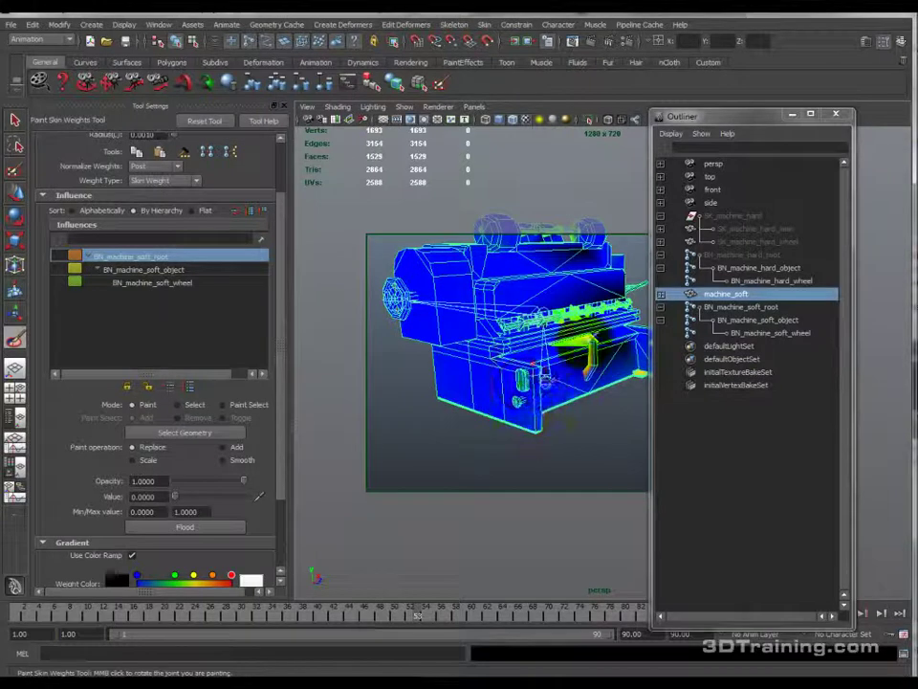
{"action": "middle_click_drag", "start_coordinate": [554, 371], "coordinate": [519, 358], "text": "alt"}
{"action": "left_click_drag", "start_coordinate": [522, 356], "coordinate": [483, 346], "text": "alt"}
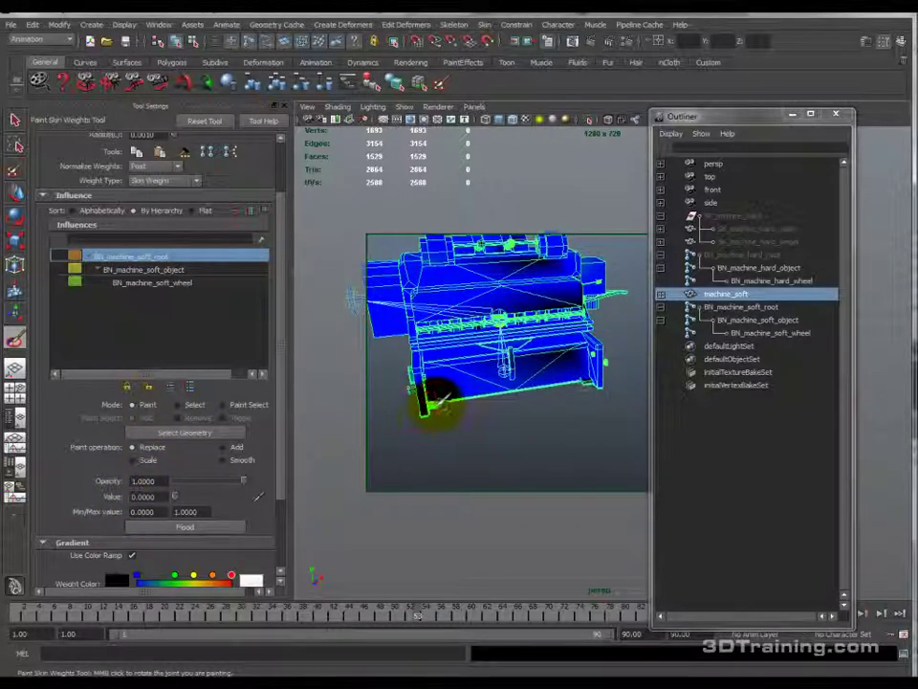
Step: Paint root weight onto the machine's front and base with the Add operation at a value of 0.2913
{"action": "left_click", "coordinate": [236, 448]}
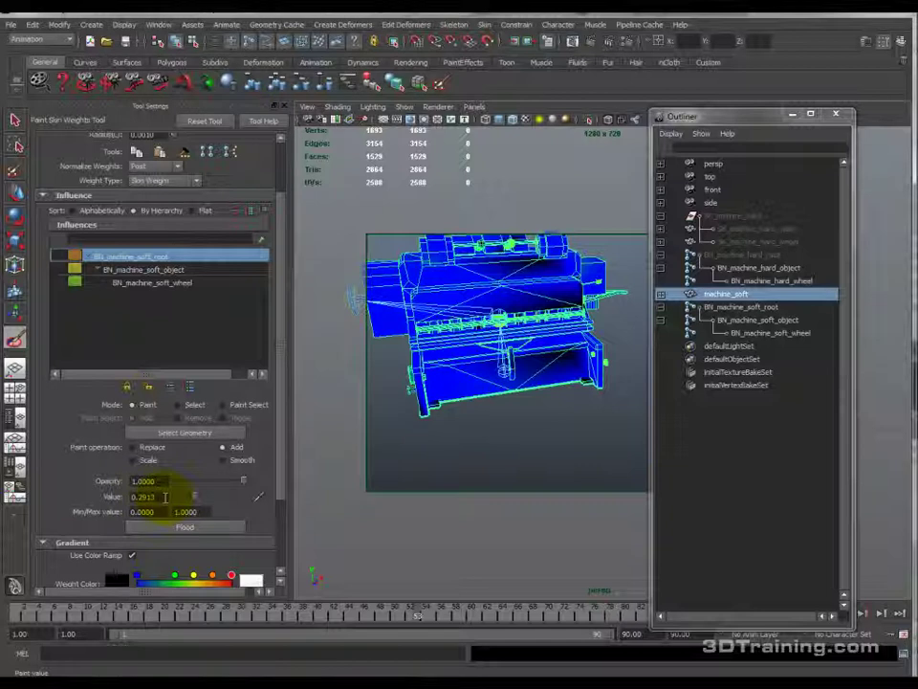
{"action": "mouse_move", "coordinate": [471, 334]}
{"action": "left_mouse_down"}
{"action": "mouse_move", "coordinate": [434, 292]}
{"action": "mouse_move", "coordinate": [584, 281]}
{"action": "mouse_move", "coordinate": [485, 352]}
{"action": "mouse_move", "coordinate": [526, 375]}
{"action": "mouse_move", "coordinate": [560, 363]}
{"action": "mouse_move", "coordinate": [421, 354]}
{"action": "left_mouse_up"}
{"action": "mouse_move", "coordinate": [500, 366]}
{"action": "left_mouse_down", "text": "alt"}
{"action": "mouse_move", "coordinate": [557, 363]}
{"action": "mouse_move", "coordinate": [533, 346]}
{"action": "mouse_move", "coordinate": [529, 327]}
{"action": "mouse_move", "coordinate": [549, 261]}
{"action": "mouse_move", "coordinate": [564, 281]}
{"action": "mouse_move", "coordinate": [502, 292]}
{"action": "mouse_move", "coordinate": [497, 334]}
{"action": "mouse_move", "coordinate": [572, 296]}
{"action": "mouse_move", "coordinate": [467, 311]}
{"action": "mouse_move", "coordinate": [478, 327]}
{"action": "left_mouse_up", "text": "alt"}
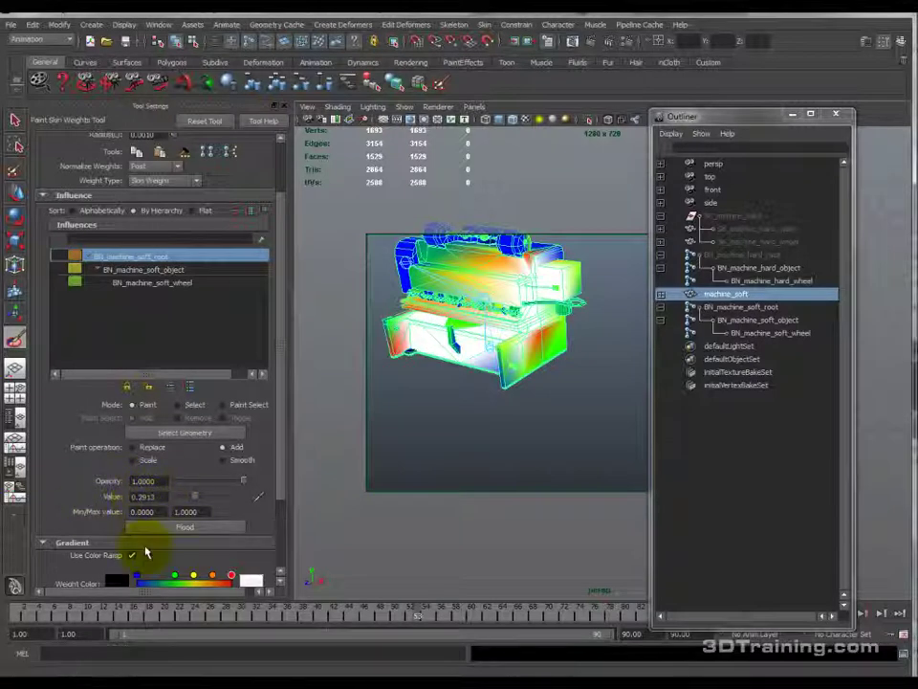
{"action": "left_click_drag", "start_coordinate": [492, 328], "coordinate": [420, 371], "text": "alt"}
{"action": "mouse_move", "coordinate": [444, 321]}
{"action": "left_mouse_down"}
{"action": "mouse_move", "coordinate": [469, 324]}
{"action": "mouse_move", "coordinate": [490, 307]}
{"action": "mouse_move", "coordinate": [447, 405]}
{"action": "mouse_move", "coordinate": [441, 379]}
{"action": "mouse_move", "coordinate": [421, 381]}
{"action": "left_mouse_up"}
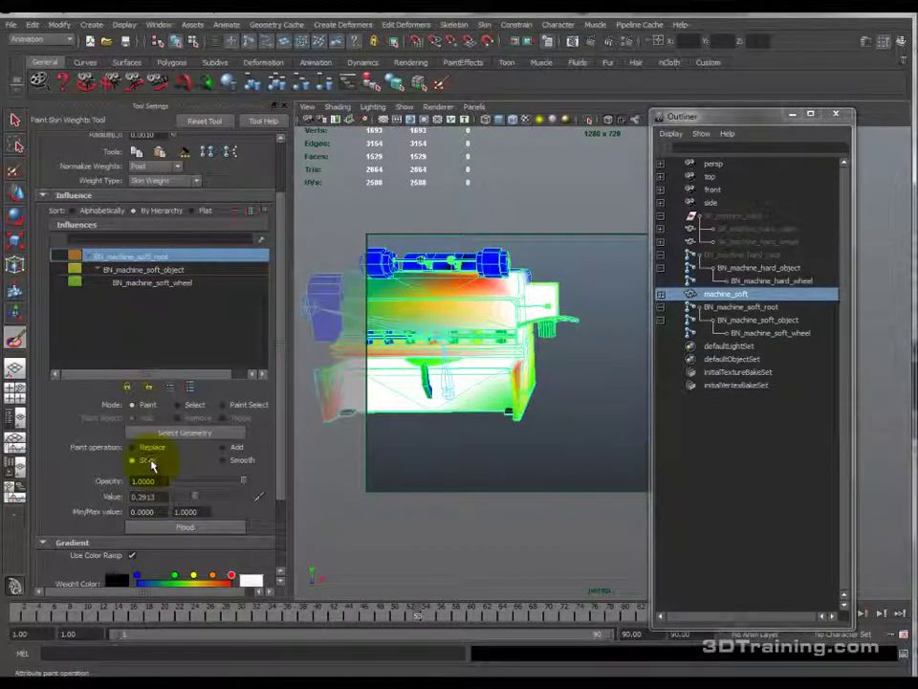
Step: Reduce the painted root weights with the Scale operation at 0.2913, and blend them across the machine with Smooth
{"action": "double_click", "coordinate": [155, 497]}
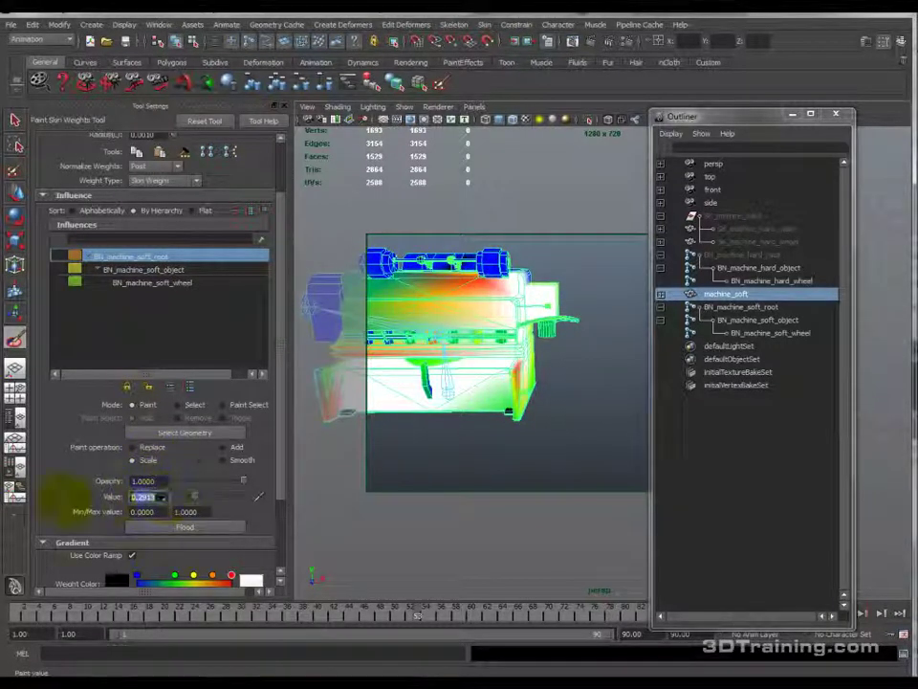
{"action": "mouse_move", "coordinate": [554, 366]}
{"action": "left_mouse_down"}
{"action": "mouse_move", "coordinate": [413, 371]}
{"action": "mouse_move", "coordinate": [497, 285]}
{"action": "mouse_move", "coordinate": [410, 328]}
{"action": "mouse_move", "coordinate": [336, 387]}
{"action": "mouse_move", "coordinate": [472, 312]}
{"action": "mouse_move", "coordinate": [307, 382]}
{"action": "left_mouse_up"}
{"action": "left_click", "coordinate": [223, 460]}
{"action": "mouse_move", "coordinate": [382, 248]}
{"action": "left_mouse_down"}
{"action": "mouse_move", "coordinate": [457, 287]}
{"action": "mouse_move", "coordinate": [420, 281]}
{"action": "mouse_move", "coordinate": [522, 287]}
{"action": "mouse_move", "coordinate": [502, 307]}
{"action": "mouse_move", "coordinate": [466, 414]}
{"action": "mouse_move", "coordinate": [434, 393]}
{"action": "mouse_move", "coordinate": [427, 364]}
{"action": "mouse_move", "coordinate": [536, 356]}
{"action": "mouse_move", "coordinate": [530, 321]}
{"action": "left_mouse_up"}
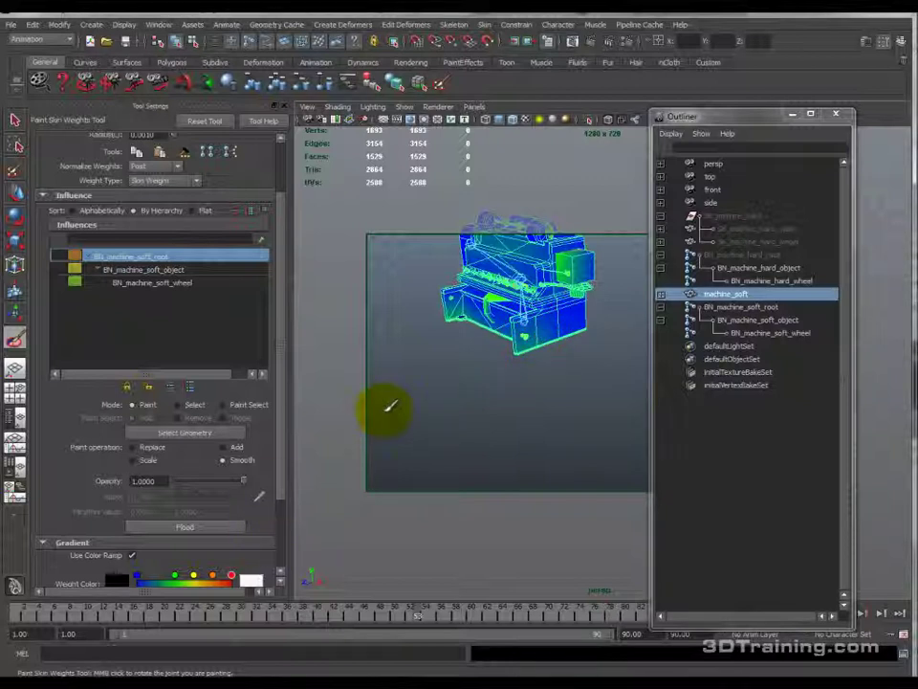
{"action": "mouse_move", "coordinate": [391, 407]}
{"action": "left_mouse_down"}
{"action": "mouse_move", "coordinate": [362, 390]}
{"action": "mouse_move", "coordinate": [526, 330]}
{"action": "mouse_move", "coordinate": [580, 352]}
{"action": "left_mouse_up"}
{"action": "left_click_drag", "start_coordinate": [428, 371], "coordinate": [608, 360], "text": "alt"}
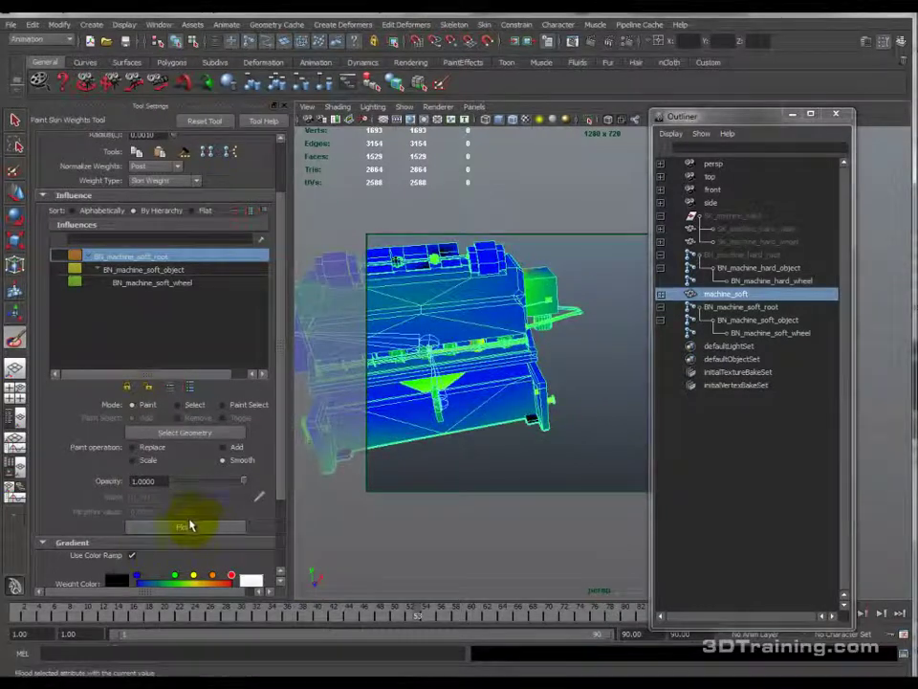
Step: Flood the whole mesh with a root joint weight of 0 using the Replace operation
{"action": "left_click", "coordinate": [140, 447]}
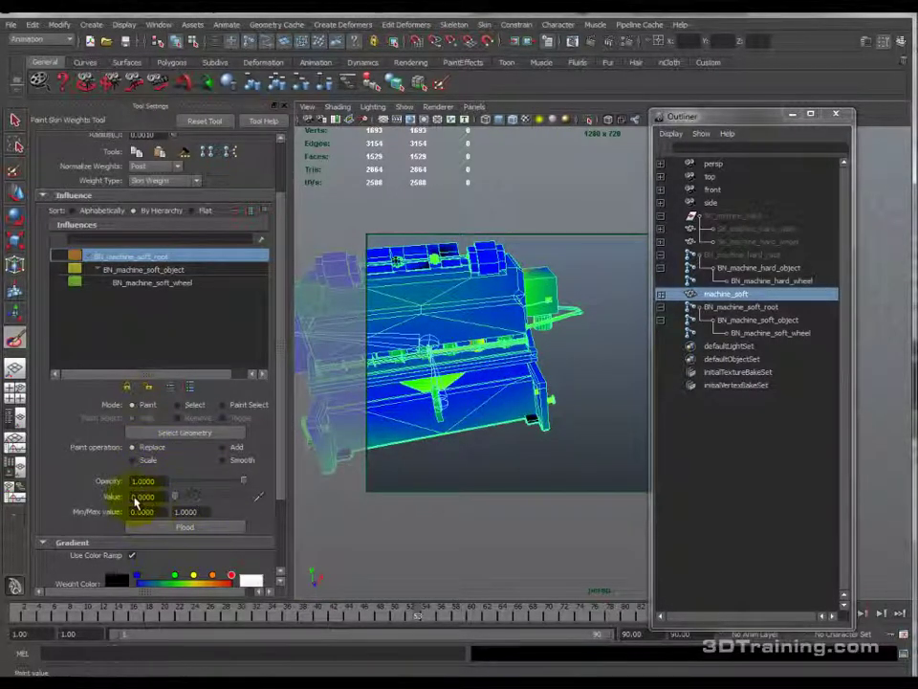
{"action": "middle_click_drag", "start_coordinate": [369, 412], "coordinate": [503, 379], "text": "alt"}
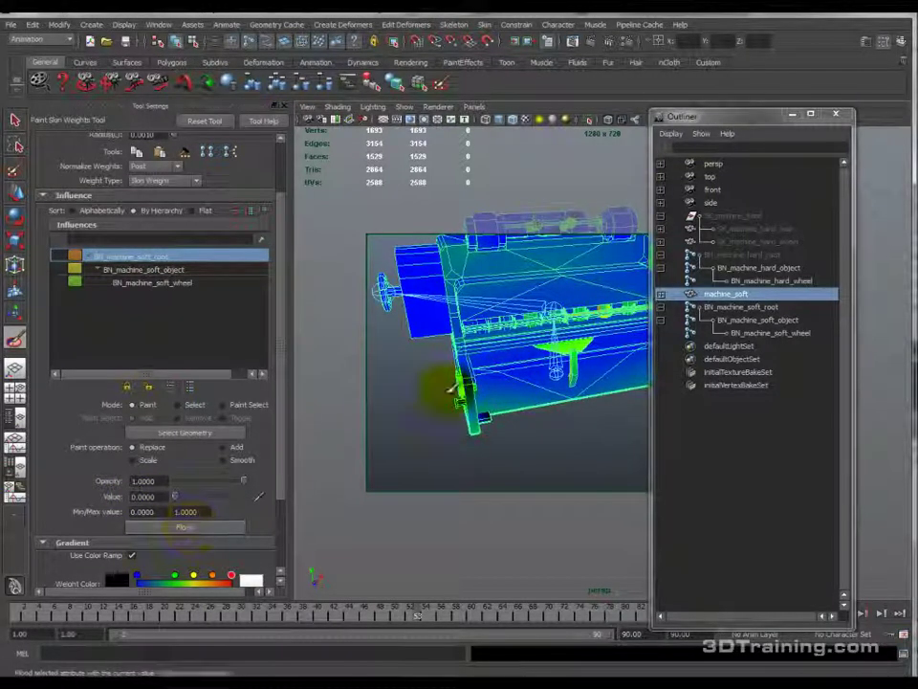
{"action": "left_click", "coordinate": [794, 116]}
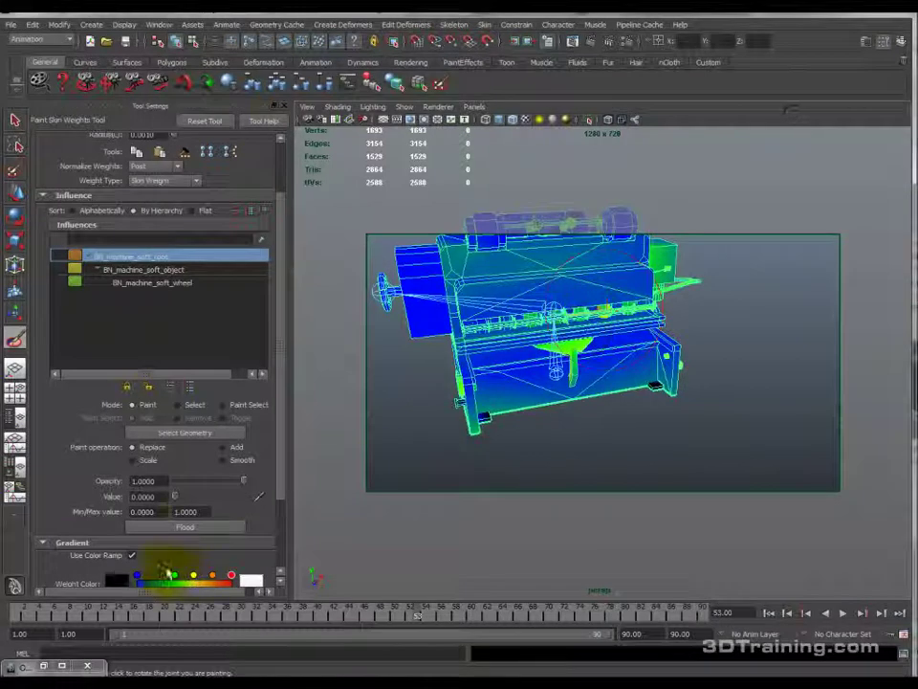
{"action": "left_click", "coordinate": [191, 525]}
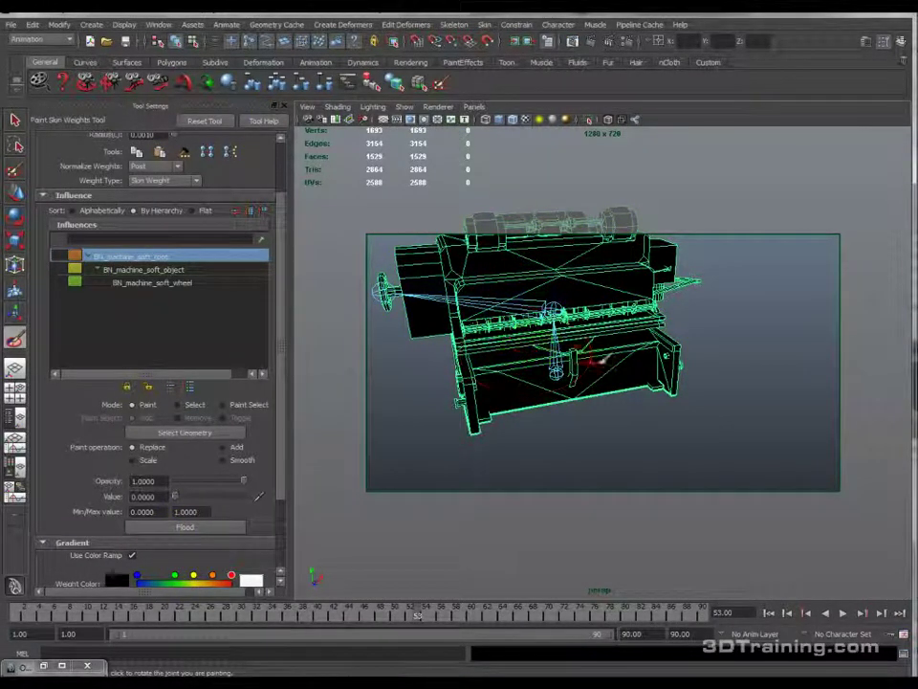
{"action": "left_click", "coordinate": [183, 531]}
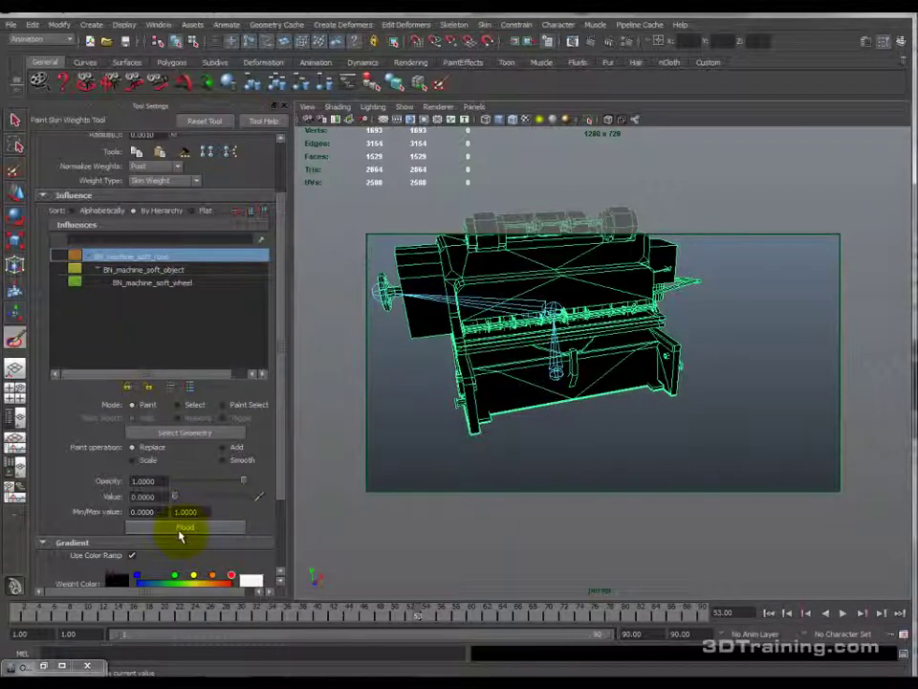
Step: Flood the root joint's weights with a value of 1, and flood them back to 0
{"action": "left_click_drag", "start_coordinate": [187, 501], "coordinate": [260, 491]}
{"action": "left_click", "coordinate": [213, 529]}
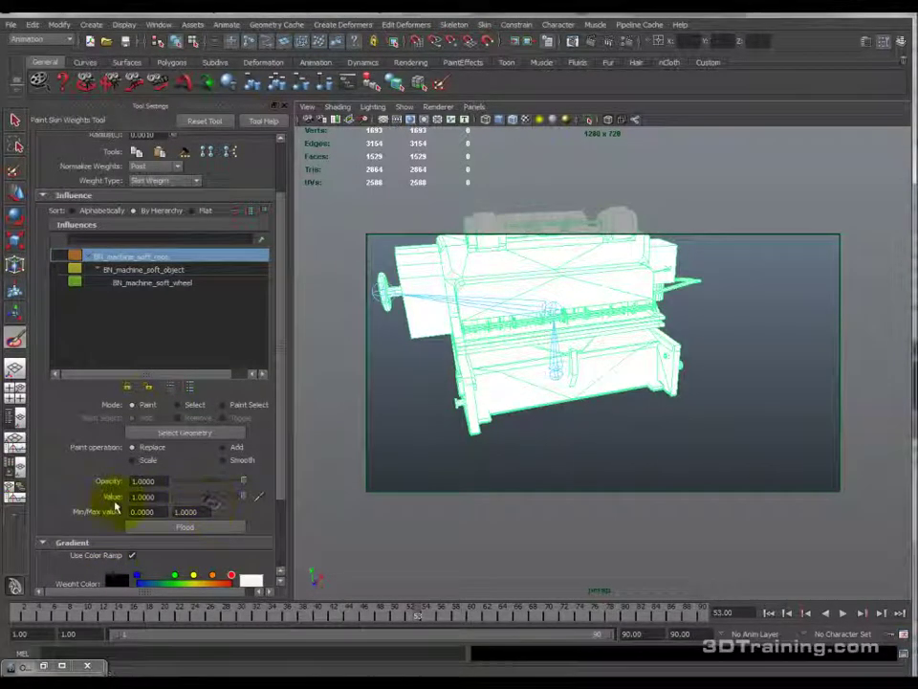
{"action": "left_click_drag", "start_coordinate": [180, 501], "coordinate": [174, 502]}
{"action": "left_click", "coordinate": [189, 528]}
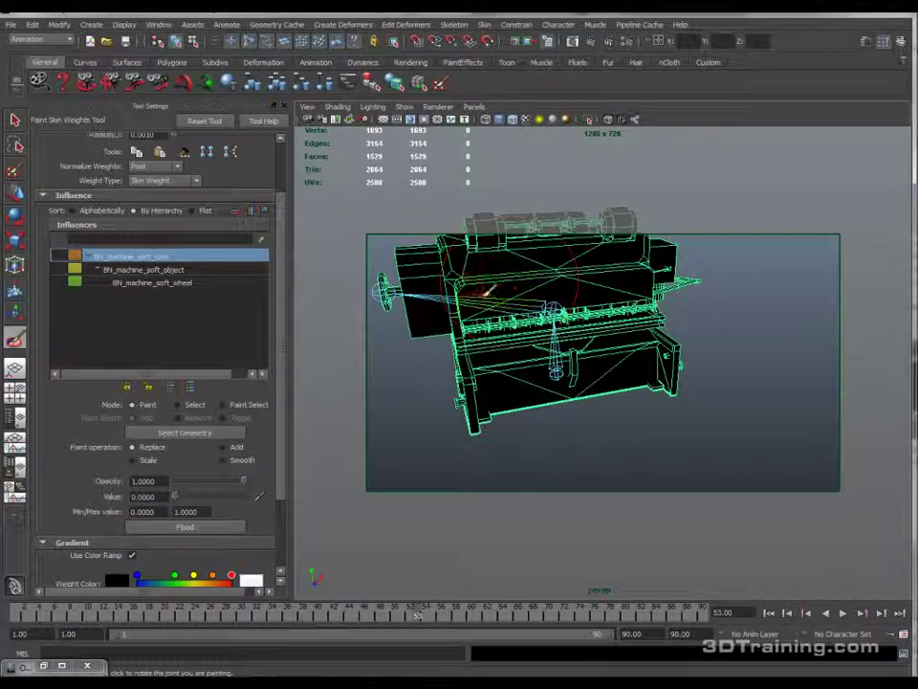
Step: Flood the BN_machine_soft_object weights to 1 across the whole machine with the Replace operation
{"action": "left_click", "coordinate": [149, 256]}
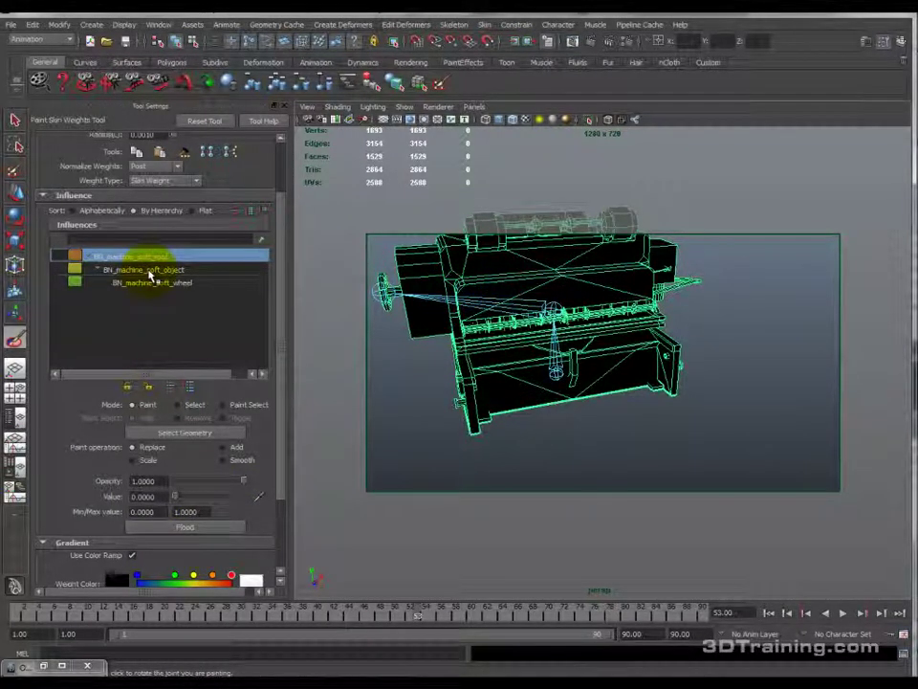
{"action": "left_click", "coordinate": [148, 271]}
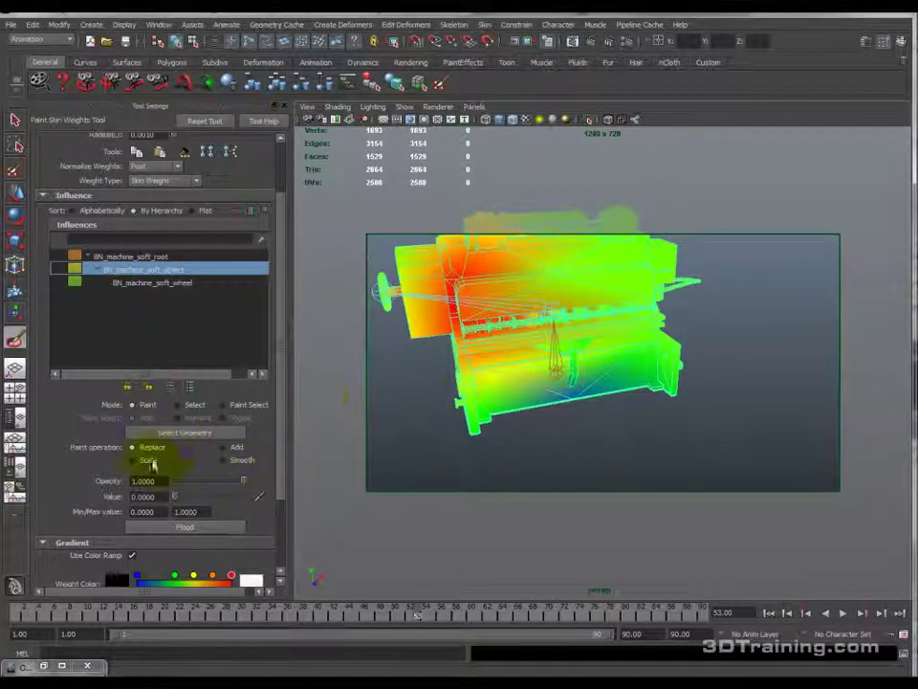
{"action": "left_click_drag", "start_coordinate": [175, 495], "coordinate": [210, 495]}
{"action": "mouse_move", "coordinate": [536, 316]}
{"action": "left_mouse_down"}
{"action": "mouse_move", "coordinate": [578, 377]}
{"action": "mouse_move", "coordinate": [612, 255]}
{"action": "mouse_move", "coordinate": [647, 328]}
{"action": "mouse_move", "coordinate": [555, 358]}
{"action": "mouse_move", "coordinate": [563, 364]}
{"action": "mouse_move", "coordinate": [486, 256]}
{"action": "mouse_move", "coordinate": [553, 304]}
{"action": "left_mouse_up"}
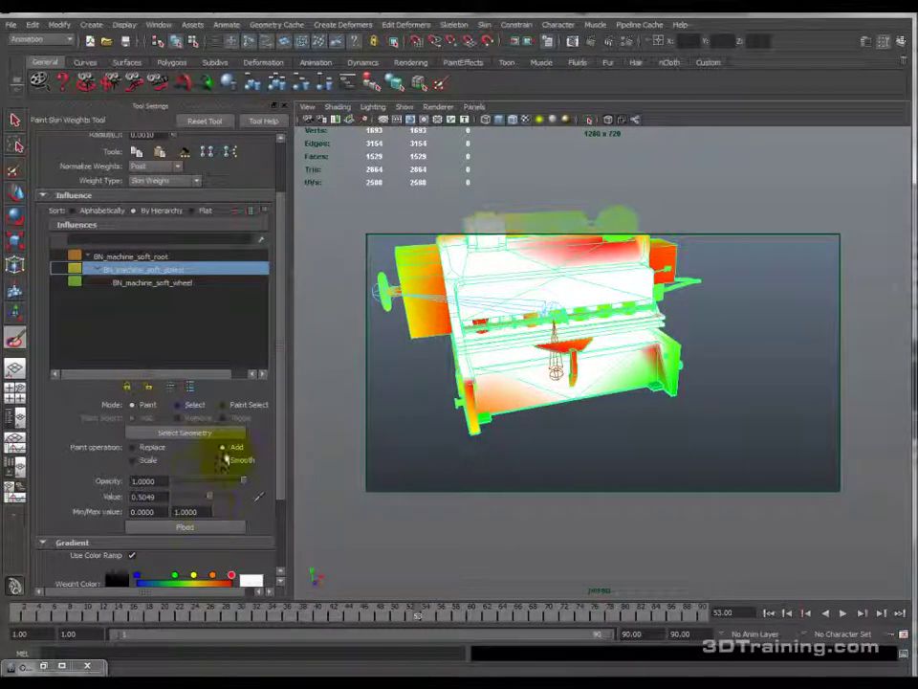
{"action": "left_click", "coordinate": [150, 450]}
{"action": "left_click_drag", "start_coordinate": [205, 498], "coordinate": [312, 499]}
{"action": "left_click", "coordinate": [234, 529]}
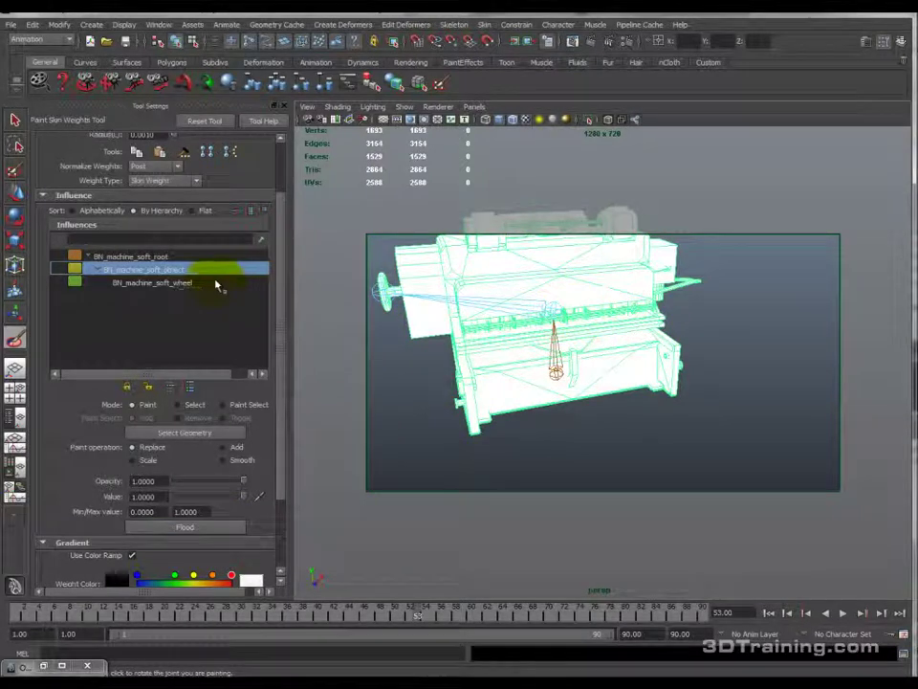
Step: Flood the BN_machine_soft_wheel weights to 0 across the whole machine
{"action": "left_click", "coordinate": [172, 258]}
{"action": "left_click_drag", "start_coordinate": [609, 346], "coordinate": [679, 361], "text": "alt"}
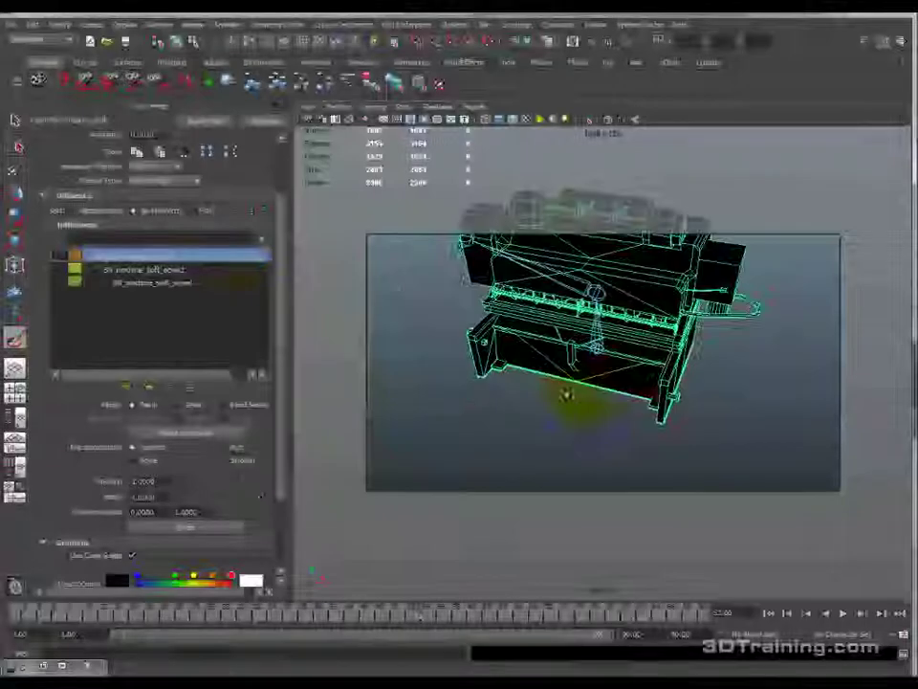
{"action": "left_click", "coordinate": [182, 269]}
{"action": "mouse_move", "coordinate": [618, 294]}
{"action": "left_mouse_down", "text": "alt"}
{"action": "mouse_move", "coordinate": [709, 283]}
{"action": "mouse_move", "coordinate": [375, 439]}
{"action": "mouse_move", "coordinate": [473, 328]}
{"action": "mouse_move", "coordinate": [627, 260]}
{"action": "left_mouse_up", "text": "alt"}
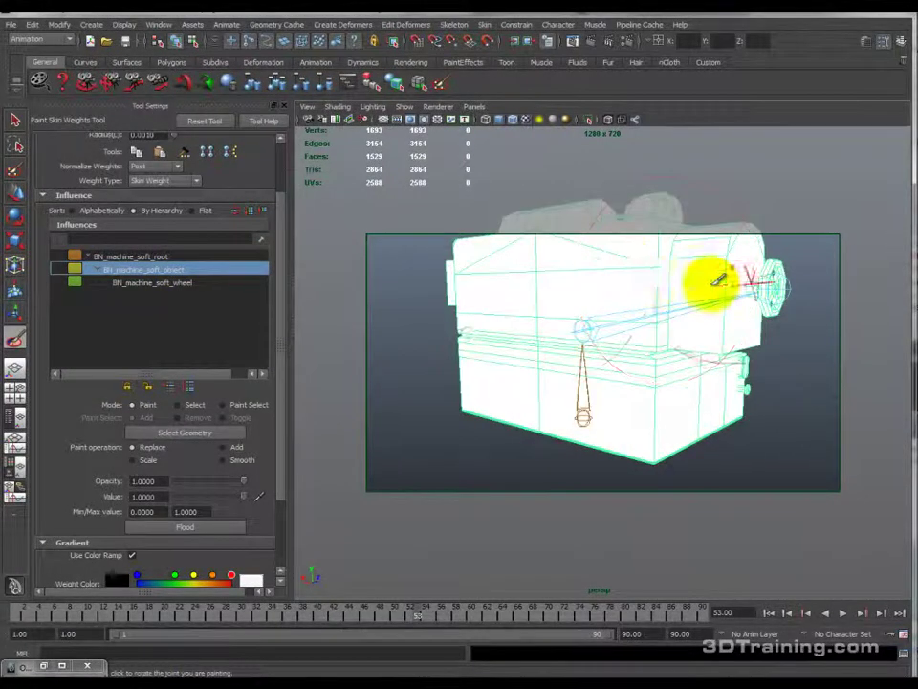
{"action": "left_click", "coordinate": [164, 285]}
{"action": "left_click_drag", "start_coordinate": [656, 314], "coordinate": [403, 272], "text": "alt"}
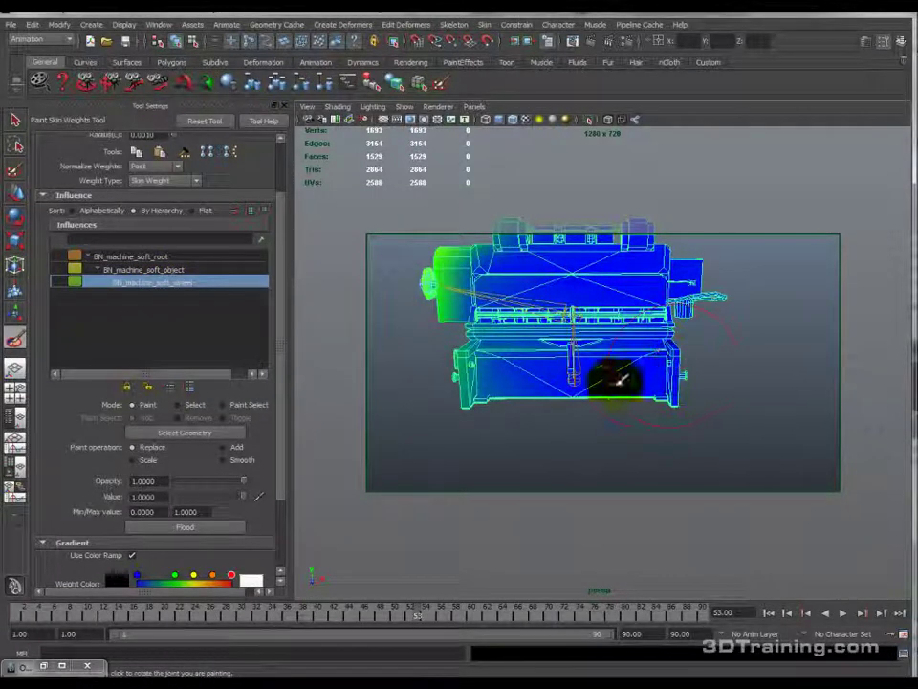
{"action": "mouse_move", "coordinate": [471, 370]}
{"action": "left_mouse_down", "text": "alt"}
{"action": "mouse_move", "coordinate": [615, 359]}
{"action": "mouse_move", "coordinate": [648, 390]}
{"action": "left_mouse_up", "text": "alt"}
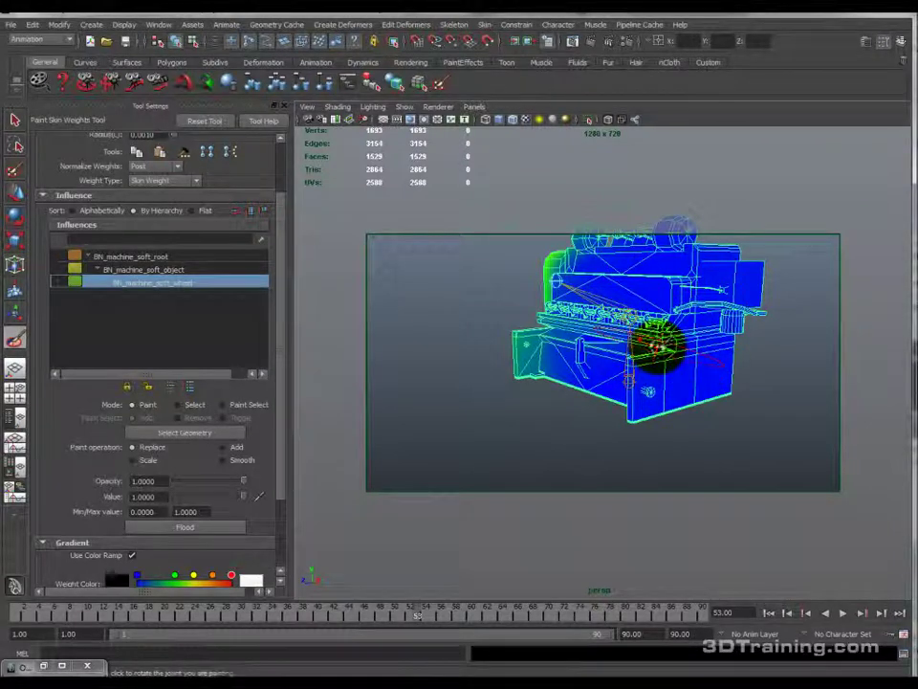
{"action": "left_click_drag", "start_coordinate": [658, 347], "coordinate": [732, 348], "text": "alt"}
{"action": "left_click_drag", "start_coordinate": [604, 339], "coordinate": [698, 366], "text": "alt"}
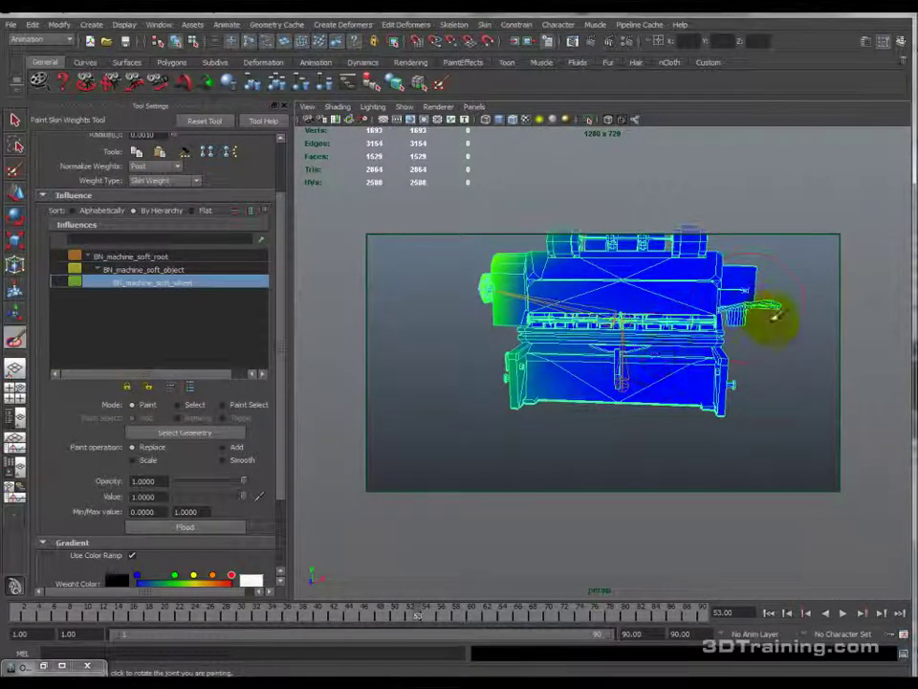
{"action": "left_click_drag", "start_coordinate": [486, 331], "coordinate": [564, 324], "text": "alt"}
{"action": "left_click_drag", "start_coordinate": [243, 495], "coordinate": [141, 499]}
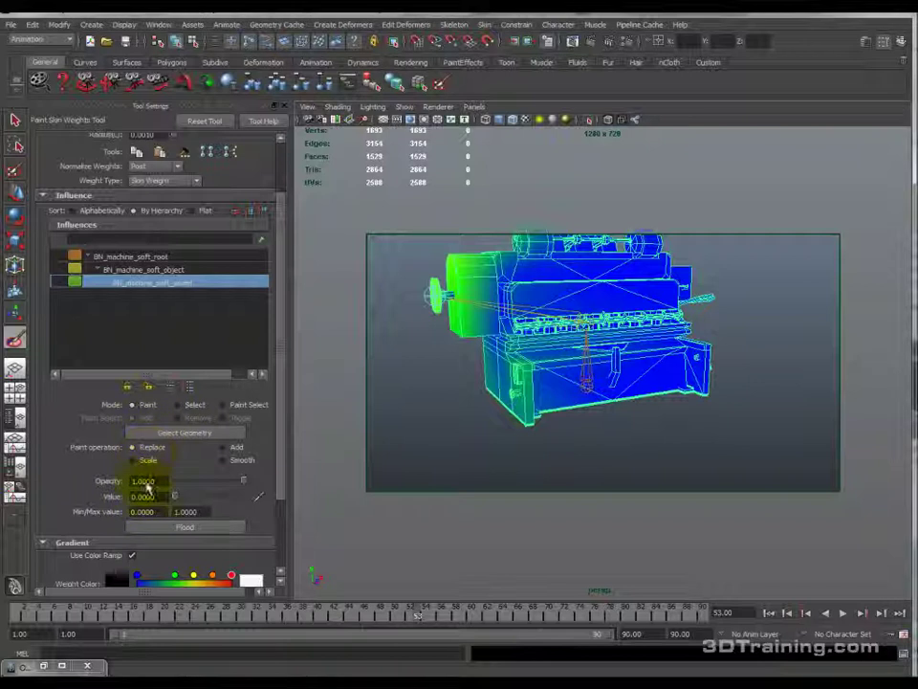
{"action": "left_click", "coordinate": [153, 529]}
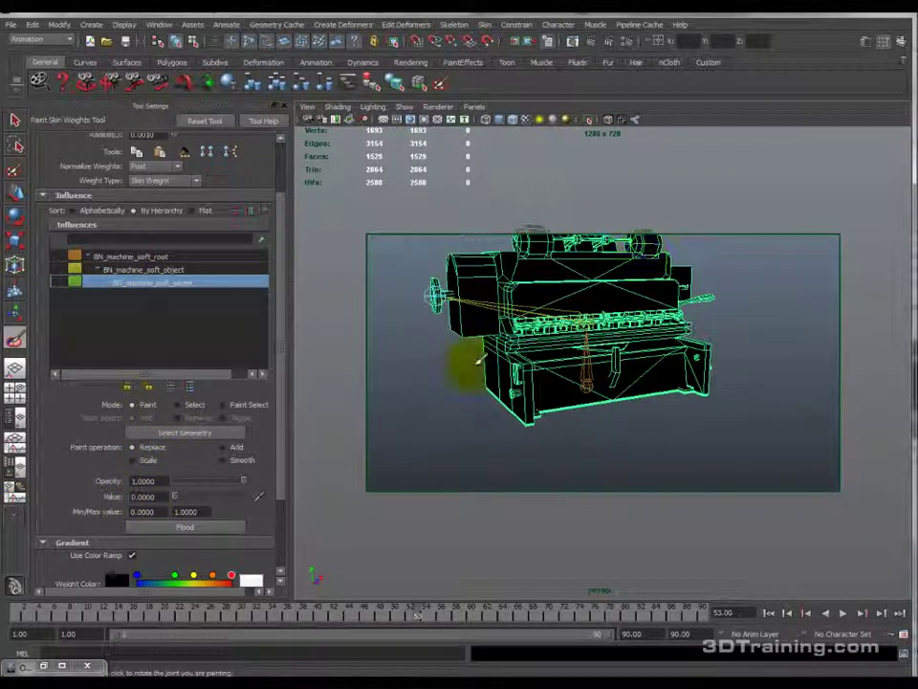
Step: Compare the weight distribution of the root, object and wheel joints across the machine
{"action": "left_click", "coordinate": [186, 269]}
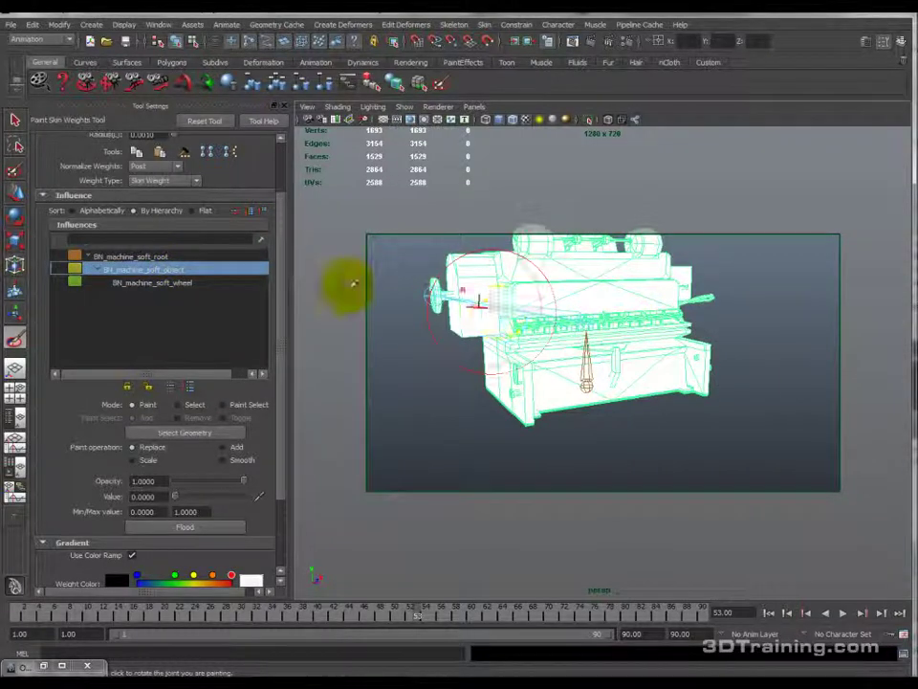
{"action": "left_click", "coordinate": [134, 256]}
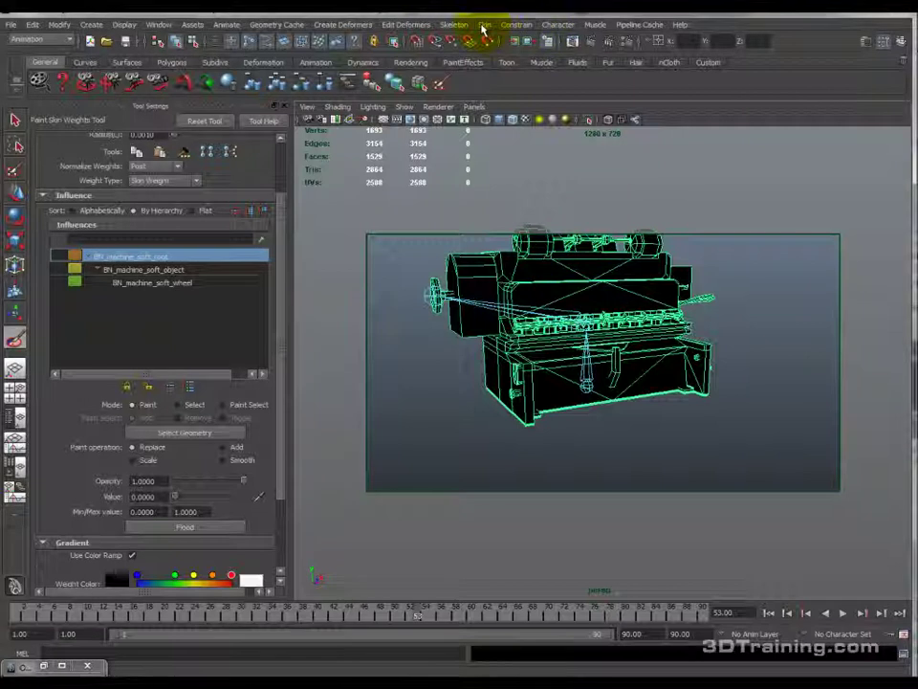
{"action": "left_click", "coordinate": [172, 270]}
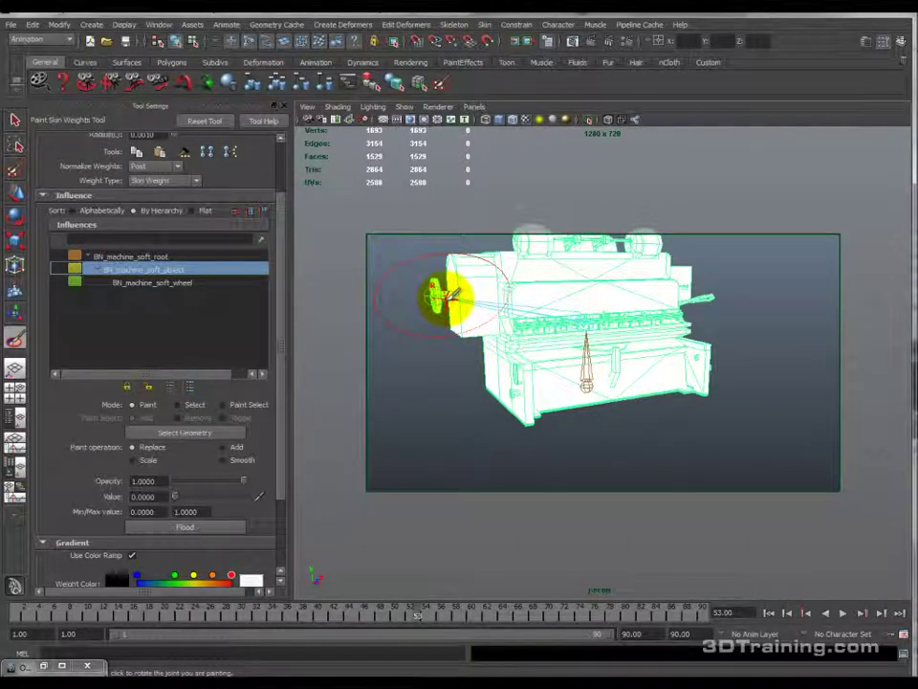
{"action": "left_click", "coordinate": [178, 258]}
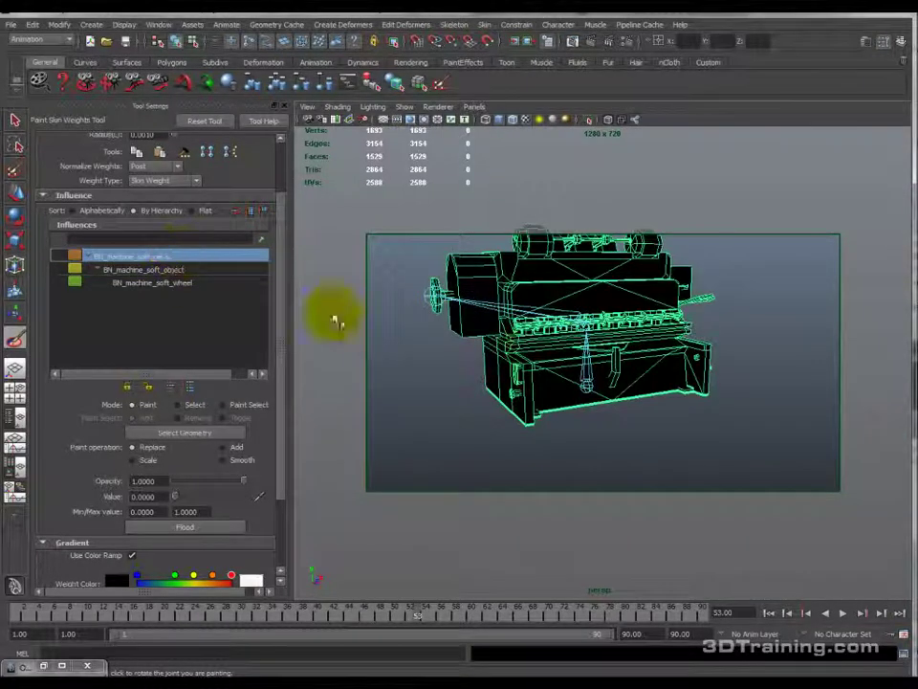
{"action": "left_click", "coordinate": [167, 282]}
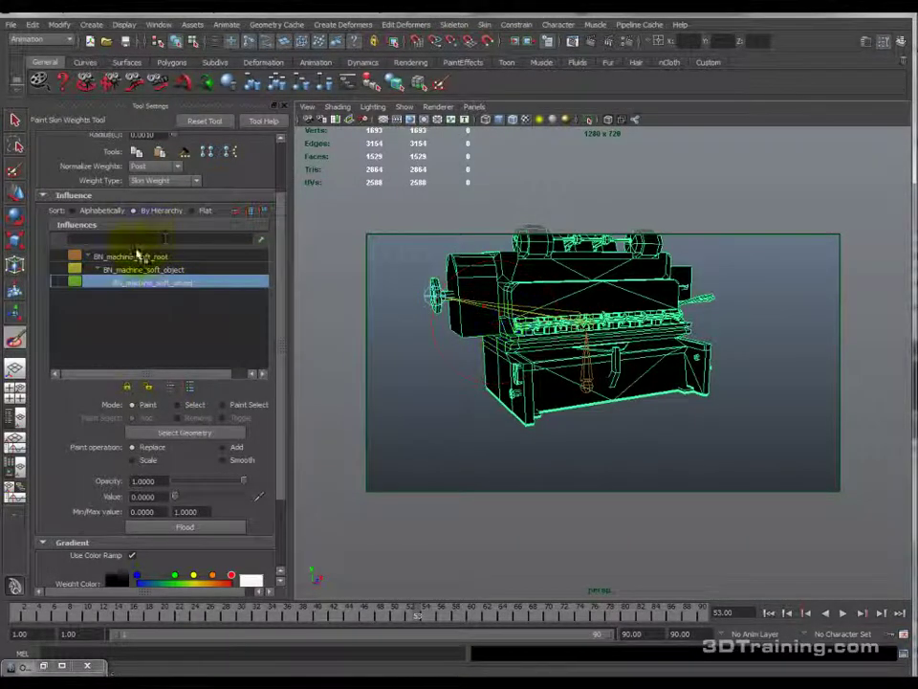
{"action": "left_click", "coordinate": [168, 269]}
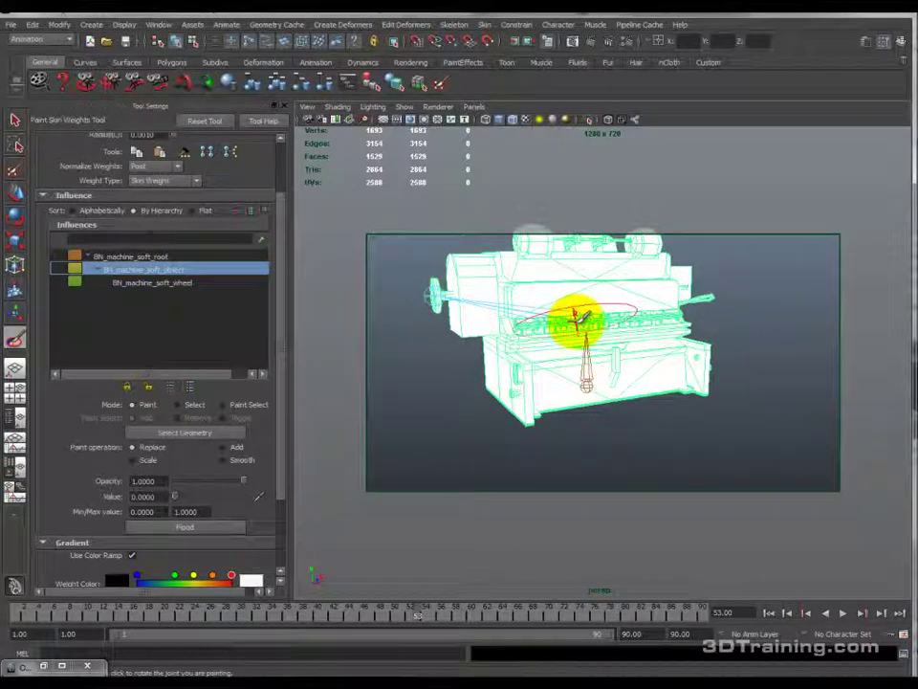
{"action": "left_click", "coordinate": [149, 257]}
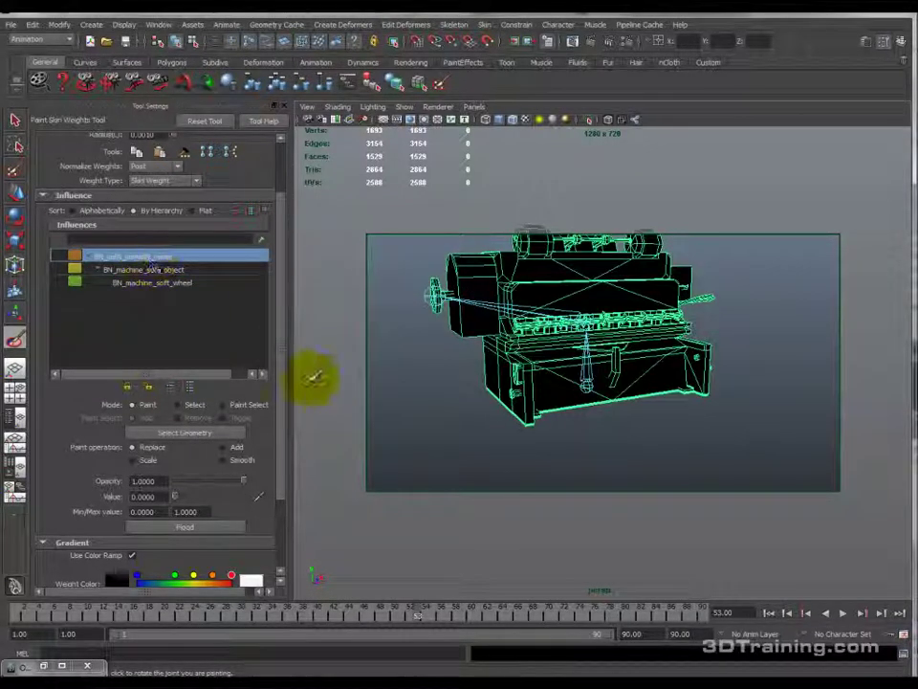
{"action": "left_click", "coordinate": [155, 270]}
{"action": "mouse_move", "coordinate": [564, 349]}
{"action": "left_mouse_down", "text": "alt"}
{"action": "mouse_move", "coordinate": [543, 410]}
{"action": "mouse_move", "coordinate": [549, 312]}
{"action": "mouse_move", "coordinate": [440, 344]}
{"action": "mouse_move", "coordinate": [457, 318]}
{"action": "left_mouse_up", "text": "alt"}
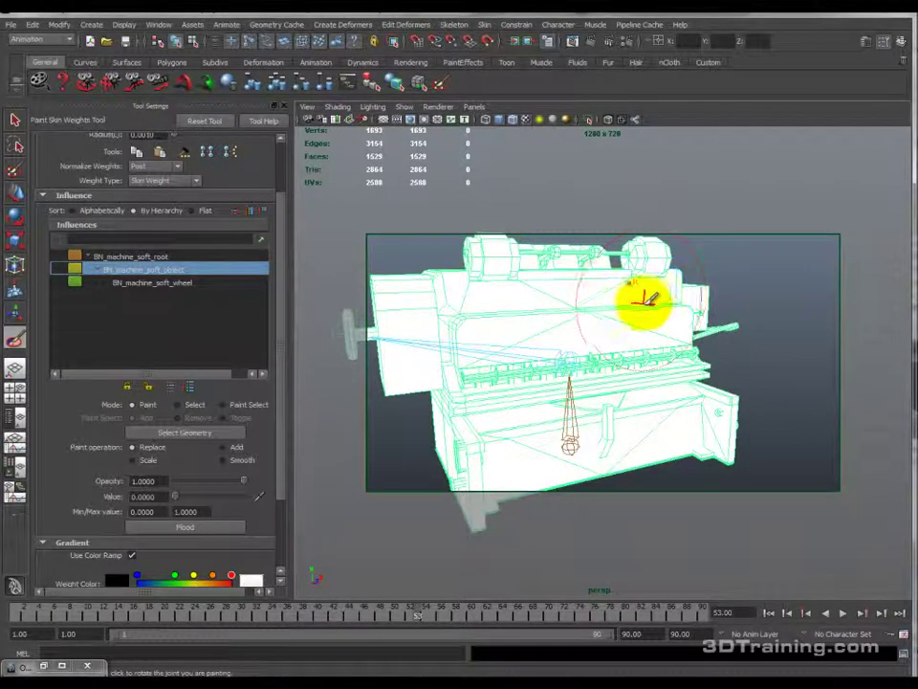
{"action": "left_click", "coordinate": [157, 256]}
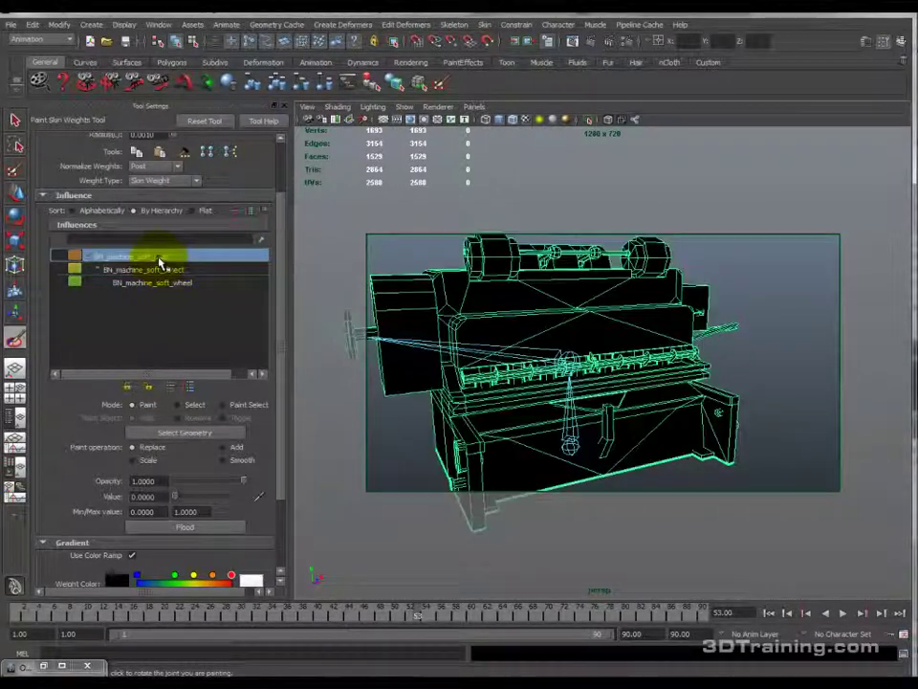
{"action": "left_click", "coordinate": [162, 269]}
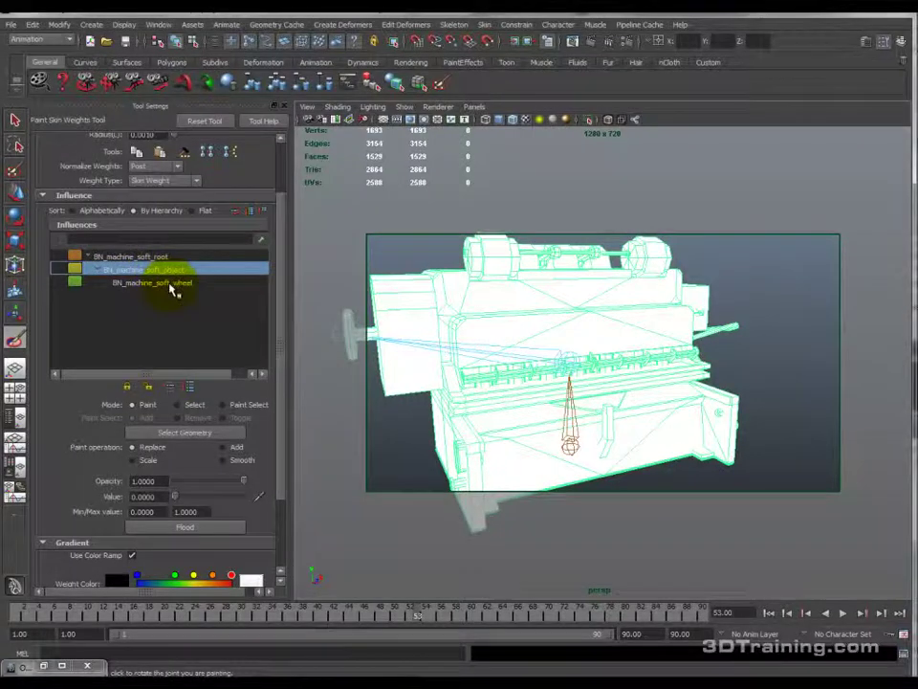
{"action": "left_click", "coordinate": [173, 284]}
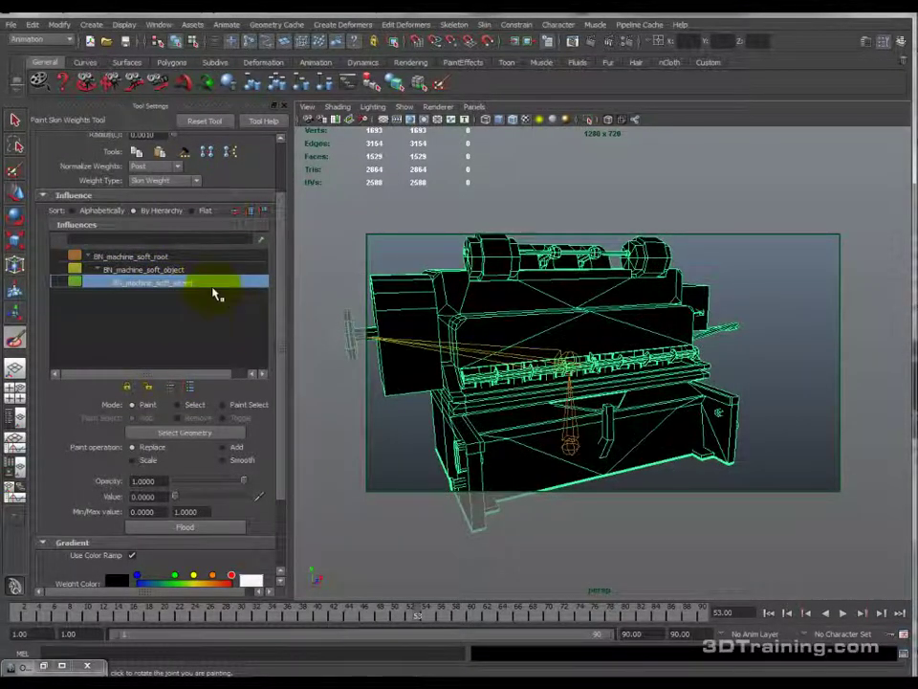
Step: Shrink the brush and paint the BN_machine_soft_object weights to 0 on the handwheel and its shaft
{"action": "left_click", "coordinate": [196, 271]}
{"action": "middle_click_drag", "start_coordinate": [418, 385], "coordinate": [564, 385], "text": "alt"}
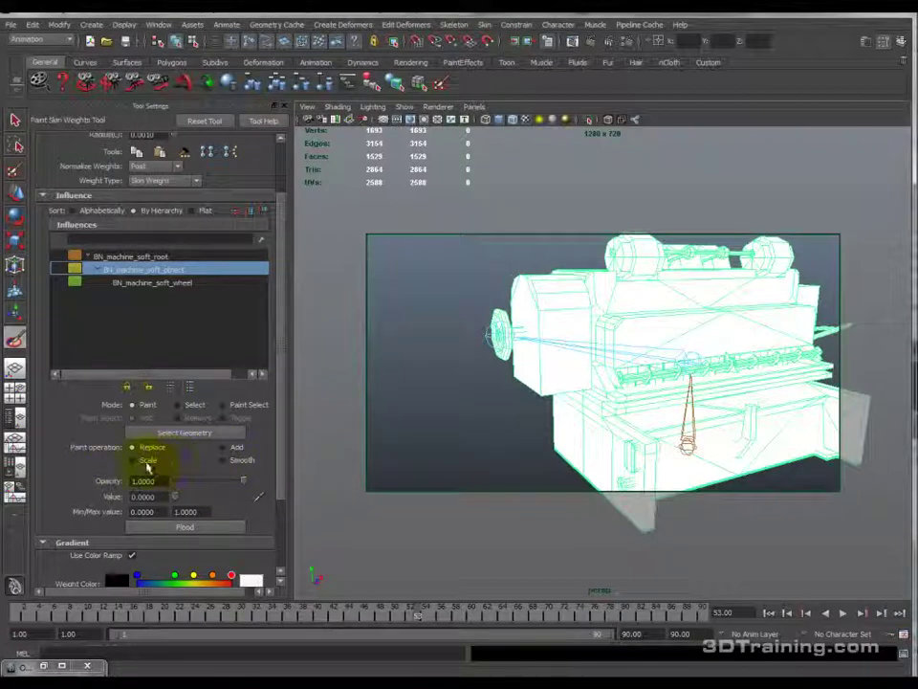
{"action": "left_click_drag", "start_coordinate": [565, 355], "coordinate": [525, 354], "text": "alt"}
{"action": "middle_click_drag", "start_coordinate": [526, 355], "coordinate": [540, 375], "text": "alt"}
{"action": "scroll", "coordinate": [537, 375], "scroll_direction": "up", "scroll_amount": 4}
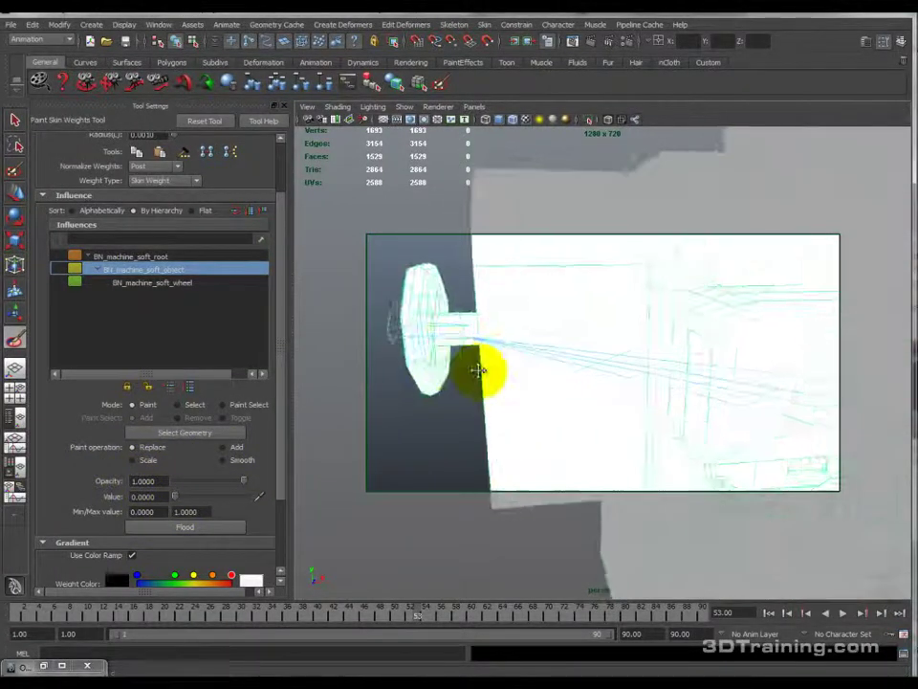
{"action": "left_click_drag", "start_coordinate": [454, 357], "coordinate": [498, 314], "text": "alt"}
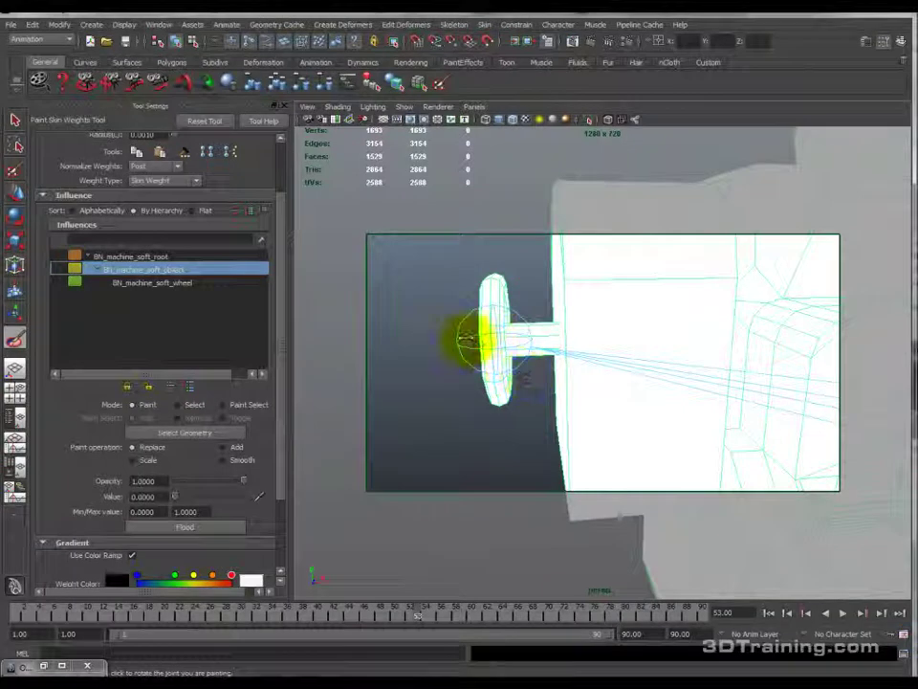
{"action": "key", "text": "b"}
{"action": "mouse_move", "coordinate": [562, 368]}
{"action": "left_mouse_down"}
{"action": "mouse_move", "coordinate": [444, 358]}
{"action": "mouse_move", "coordinate": [468, 354]}
{"action": "mouse_move", "coordinate": [456, 355]}
{"action": "left_mouse_up"}
{"action": "mouse_move", "coordinate": [496, 324]}
{"action": "left_mouse_down"}
{"action": "mouse_move", "coordinate": [498, 360]}
{"action": "mouse_move", "coordinate": [558, 338]}
{"action": "mouse_move", "coordinate": [666, 344]}
{"action": "mouse_move", "coordinate": [690, 358]}
{"action": "left_mouse_up"}
{"action": "scroll", "coordinate": [498, 365], "scroll_direction": "down", "scroll_amount": 4}
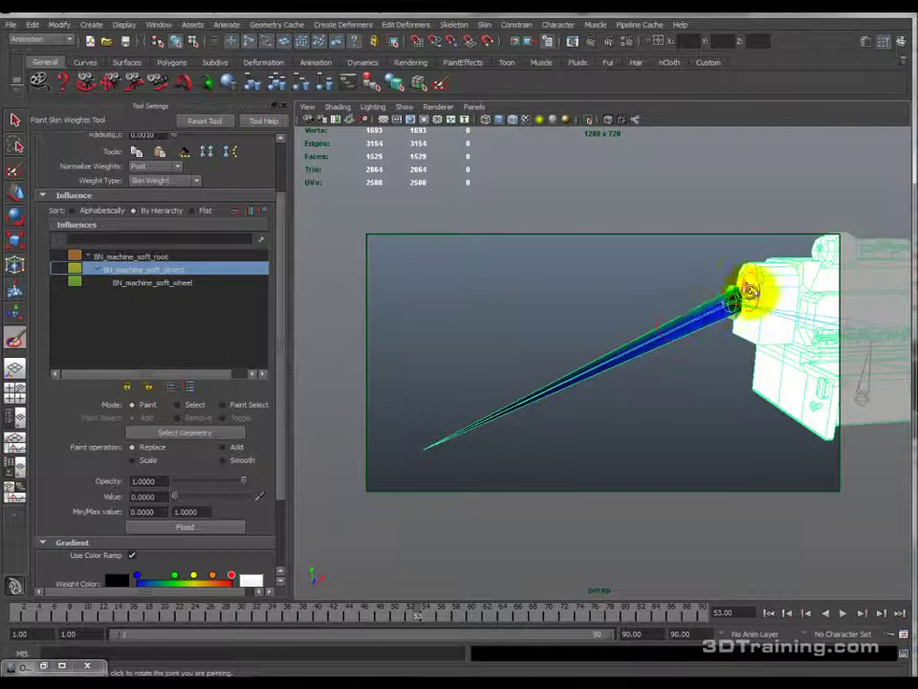
Step: Replace the remaining object joint weights with 0 at the base and along the length of the stretched handwheel
{"action": "left_click_drag", "start_coordinate": [754, 285], "coordinate": [734, 287], "text": "alt"}
{"action": "left_click", "coordinate": [731, 290]}
{"action": "left_click", "coordinate": [735, 291]}
{"action": "left_click", "coordinate": [737, 287]}
{"action": "left_click_drag", "start_coordinate": [660, 339], "coordinate": [440, 450]}
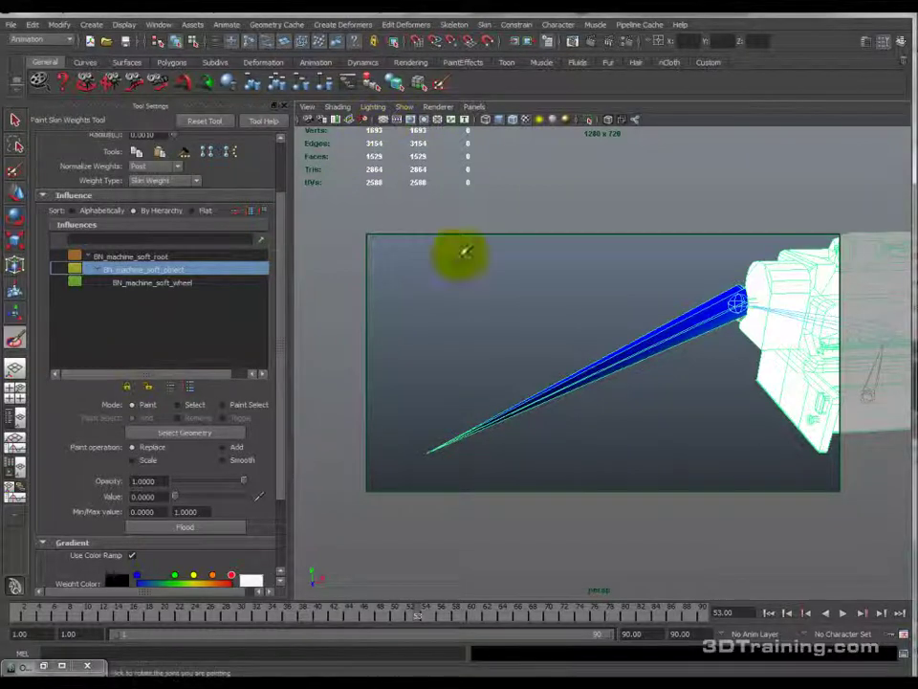
Step: Show the grid in the perspective view to check where the stretched wheel vertices point
{"action": "scroll", "coordinate": [520, 361], "scroll_direction": "down", "scroll_amount": 5}
{"action": "scroll", "coordinate": [519, 361], "scroll_direction": "up", "scroll_amount": 4}
{"action": "left_click", "coordinate": [383, 120]}
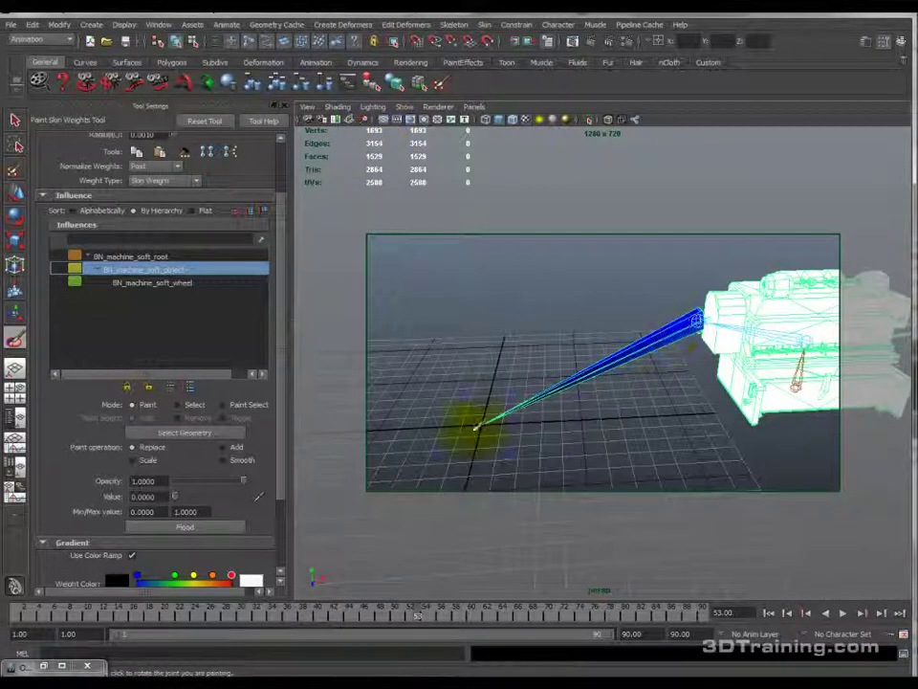
Step: Hide the perspective grid and undo the zero-weight strokes that stretched the handwheel
{"action": "left_click", "coordinate": [383, 120]}
{"action": "scroll", "coordinate": [724, 293], "scroll_direction": "up", "scroll_amount": 5}
{"action": "scroll", "coordinate": [722, 292], "scroll_direction": "down", "scroll_amount": 5}
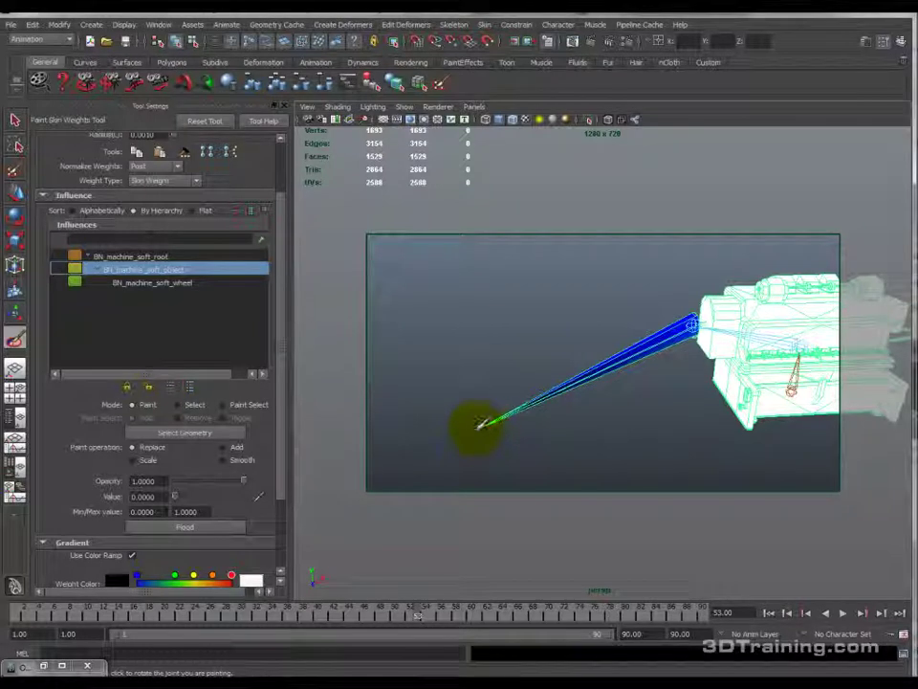
{"action": "key", "text": "ctrl+z"}
{"action": "middle_click_drag", "start_coordinate": [693, 313], "coordinate": [604, 351], "text": "alt"}
{"action": "scroll", "coordinate": [606, 351], "scroll_direction": "up", "scroll_amount": 6}
{"action": "left_click_drag", "start_coordinate": [606, 350], "coordinate": [562, 330], "text": "alt"}
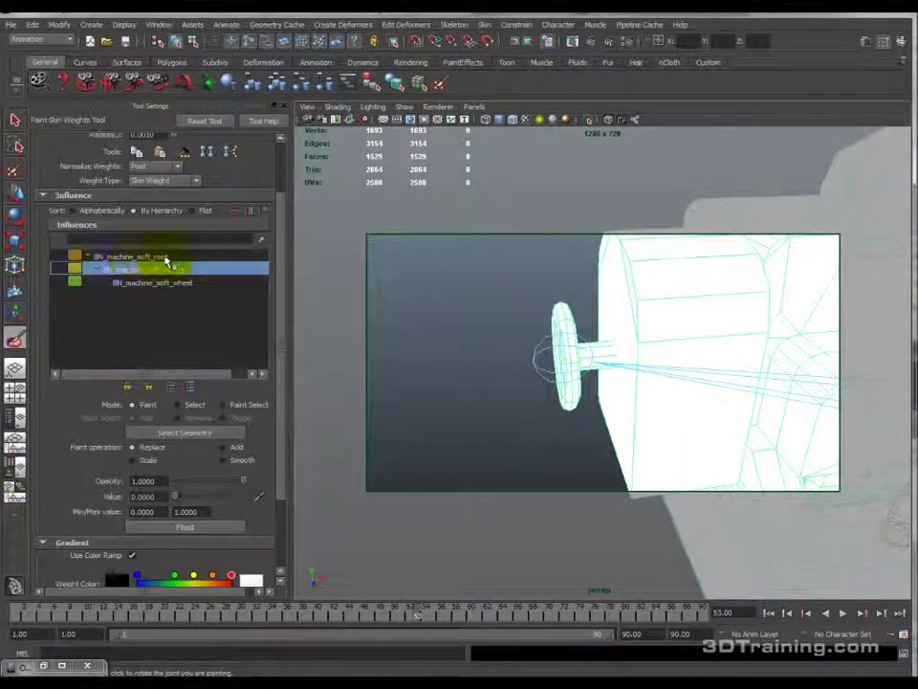
Step: Paint BN_machine_soft_wheel weights with a value of 1 over the handwheel and its shaft
{"action": "left_click", "coordinate": [194, 284]}
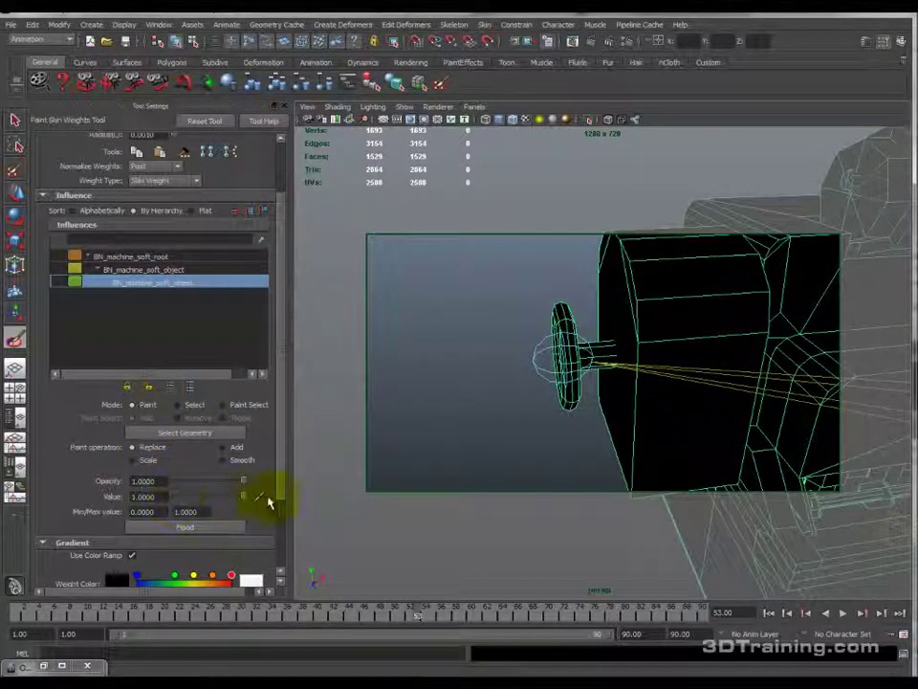
{"action": "mouse_move", "coordinate": [554, 329]}
{"action": "left_mouse_down"}
{"action": "mouse_move", "coordinate": [564, 362]}
{"action": "mouse_move", "coordinate": [554, 356]}
{"action": "left_mouse_up"}
{"action": "mouse_move", "coordinate": [562, 311]}
{"action": "left_mouse_down"}
{"action": "mouse_move", "coordinate": [555, 369]}
{"action": "mouse_move", "coordinate": [631, 349]}
{"action": "mouse_move", "coordinate": [758, 339]}
{"action": "mouse_move", "coordinate": [652, 330]}
{"action": "left_mouse_up"}
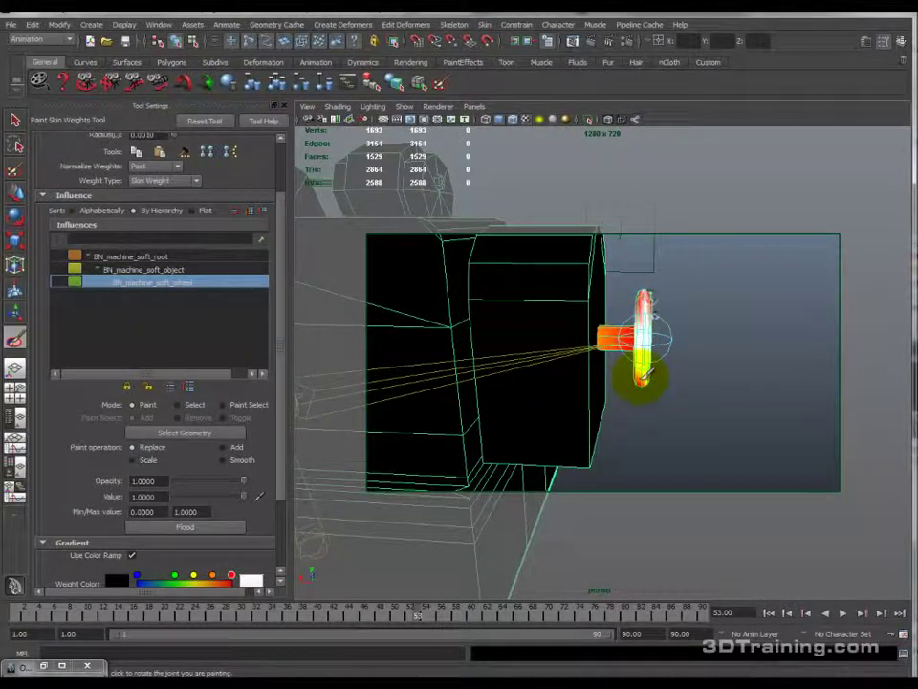
{"action": "mouse_move", "coordinate": [706, 358]}
{"action": "left_mouse_down", "text": "alt"}
{"action": "mouse_move", "coordinate": [656, 353]}
{"action": "mouse_move", "coordinate": [673, 360]}
{"action": "left_mouse_up", "text": "alt"}
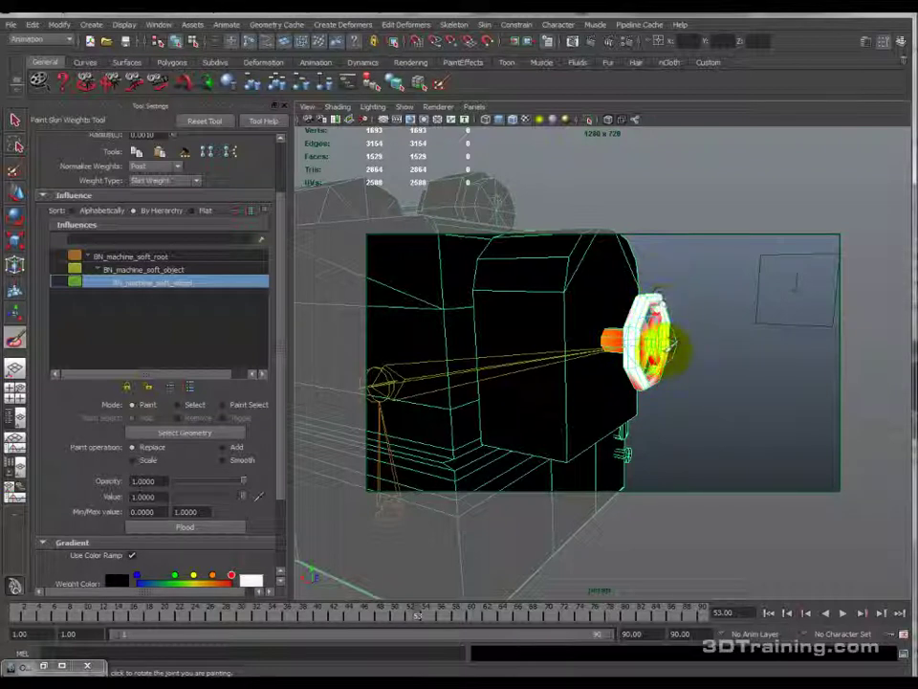
{"action": "left_click_drag", "start_coordinate": [670, 335], "coordinate": [662, 340], "text": "alt"}
{"action": "mouse_move", "coordinate": [658, 328]}
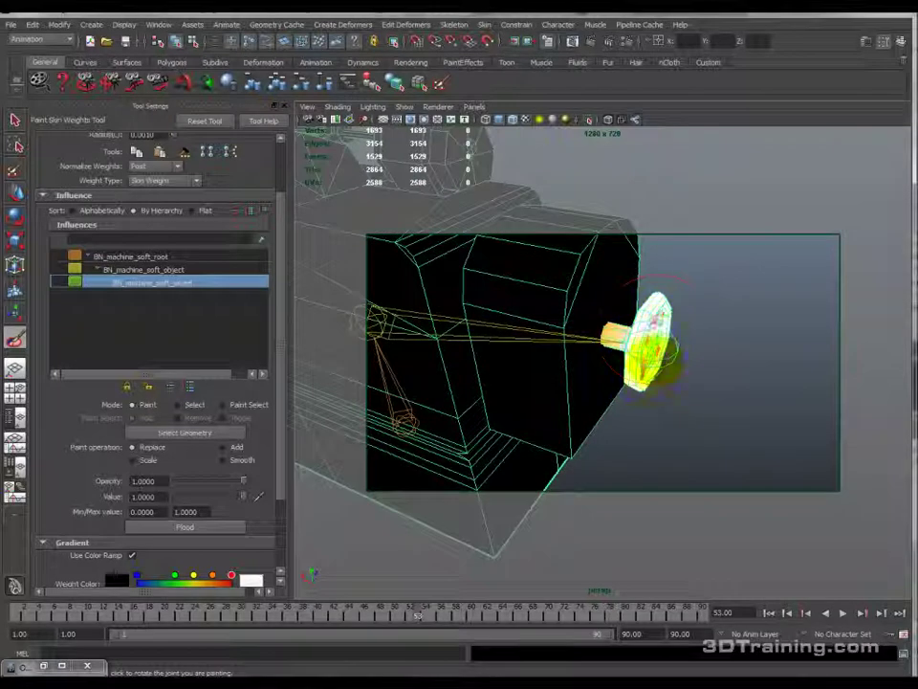
Step: Fill the remaining gaps on the handwheel's inner rim and spokes with wheel joint weights of 1
{"action": "mouse_move", "coordinate": [647, 358]}
{"action": "left_mouse_down", "text": "alt"}
{"action": "mouse_move", "coordinate": [748, 373]}
{"action": "mouse_move", "coordinate": [651, 352]}
{"action": "left_mouse_up", "text": "alt"}
{"action": "mouse_move", "coordinate": [651, 353]}
{"action": "right_mouse_down", "text": "alt"}
{"action": "mouse_move", "coordinate": [639, 543]}
{"action": "mouse_move", "coordinate": [579, 430]}
{"action": "right_mouse_up", "text": "alt"}
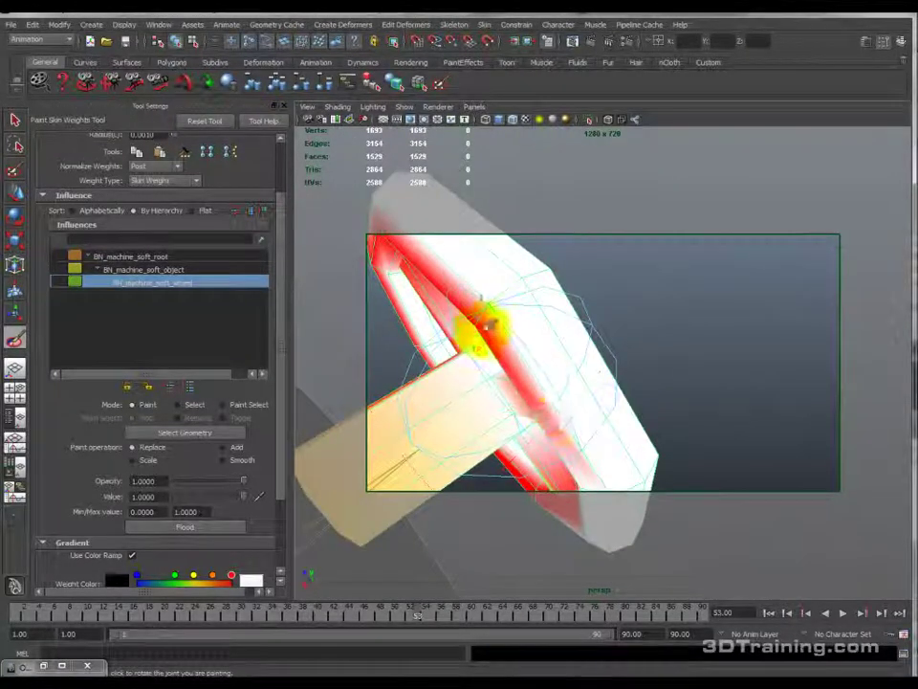
{"action": "mouse_move", "coordinate": [399, 215]}
{"action": "left_mouse_down"}
{"action": "mouse_move", "coordinate": [395, 264]}
{"action": "mouse_move", "coordinate": [416, 273]}
{"action": "mouse_move", "coordinate": [436, 317]}
{"action": "mouse_move", "coordinate": [420, 339]}
{"action": "mouse_move", "coordinate": [497, 389]}
{"action": "mouse_move", "coordinate": [456, 341]}
{"action": "mouse_move", "coordinate": [404, 420]}
{"action": "mouse_move", "coordinate": [432, 404]}
{"action": "mouse_move", "coordinate": [507, 394]}
{"action": "mouse_move", "coordinate": [517, 323]}
{"action": "mouse_move", "coordinate": [484, 459]}
{"action": "mouse_move", "coordinate": [524, 457]}
{"action": "left_mouse_up"}
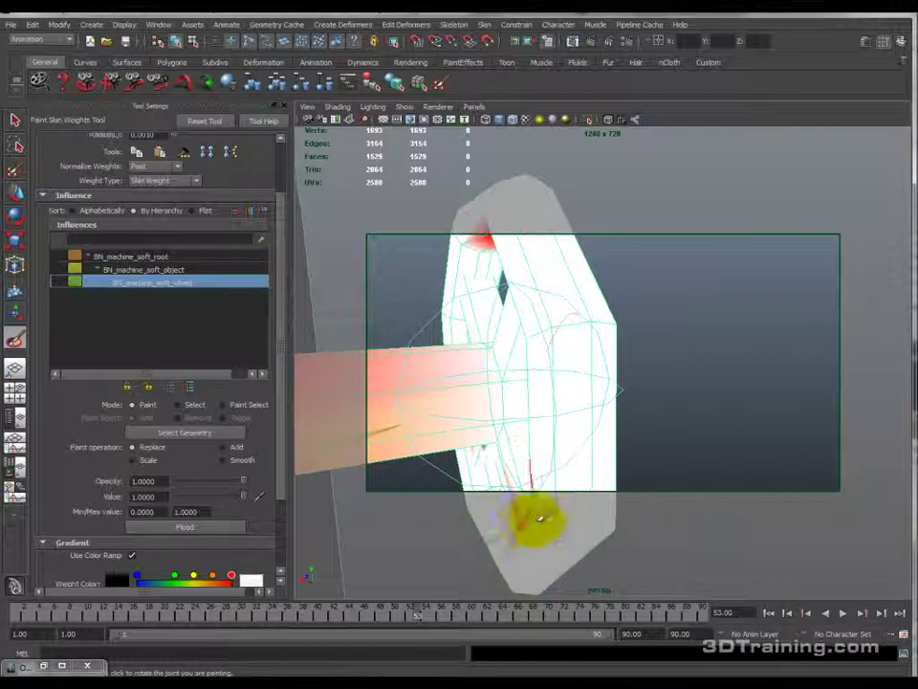
{"action": "mouse_move", "coordinate": [656, 358]}
{"action": "left_mouse_down", "text": "alt"}
{"action": "mouse_move", "coordinate": [549, 386]}
{"action": "mouse_move", "coordinate": [599, 430]}
{"action": "mouse_move", "coordinate": [719, 425]}
{"action": "mouse_move", "coordinate": [601, 425]}
{"action": "mouse_move", "coordinate": [605, 389]}
{"action": "mouse_move", "coordinate": [617, 462]}
{"action": "mouse_move", "coordinate": [686, 455]}
{"action": "mouse_move", "coordinate": [554, 420]}
{"action": "mouse_move", "coordinate": [536, 334]}
{"action": "mouse_move", "coordinate": [604, 341]}
{"action": "left_mouse_up", "text": "alt"}
{"action": "mouse_move", "coordinate": [679, 354]}
{"action": "left_mouse_down"}
{"action": "mouse_move", "coordinate": [738, 317]}
{"action": "mouse_move", "coordinate": [697, 437]}
{"action": "mouse_move", "coordinate": [735, 438]}
{"action": "mouse_move", "coordinate": [666, 410]}
{"action": "mouse_move", "coordinate": [595, 409]}
{"action": "left_mouse_up"}
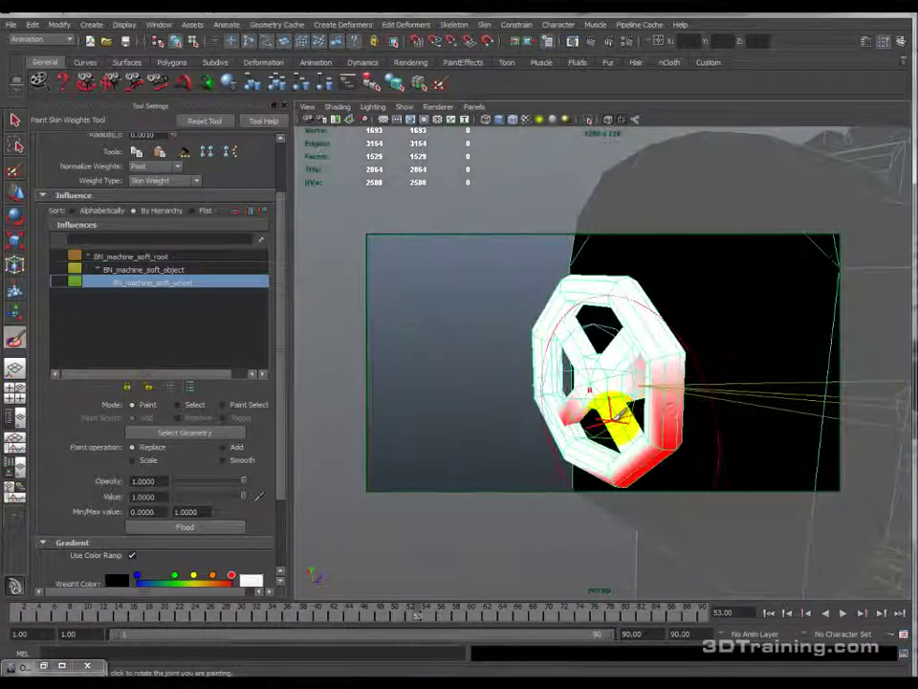
{"action": "mouse_move", "coordinate": [673, 416]}
{"action": "left_mouse_down"}
{"action": "mouse_move", "coordinate": [688, 395]}
{"action": "mouse_move", "coordinate": [674, 393]}
{"action": "left_mouse_up"}
{"action": "left_click_drag", "start_coordinate": [658, 432], "coordinate": [631, 442], "text": "alt"}
{"action": "left_click_drag", "start_coordinate": [570, 425], "coordinate": [536, 404]}
{"action": "mouse_move", "coordinate": [608, 404]}
{"action": "left_mouse_down", "text": "alt"}
{"action": "mouse_move", "coordinate": [574, 391]}
{"action": "mouse_move", "coordinate": [604, 405]}
{"action": "mouse_move", "coordinate": [590, 425]}
{"action": "mouse_move", "coordinate": [611, 389]}
{"action": "mouse_move", "coordinate": [598, 400]}
{"action": "mouse_move", "coordinate": [544, 366]}
{"action": "mouse_move", "coordinate": [594, 359]}
{"action": "left_mouse_up", "text": "alt"}
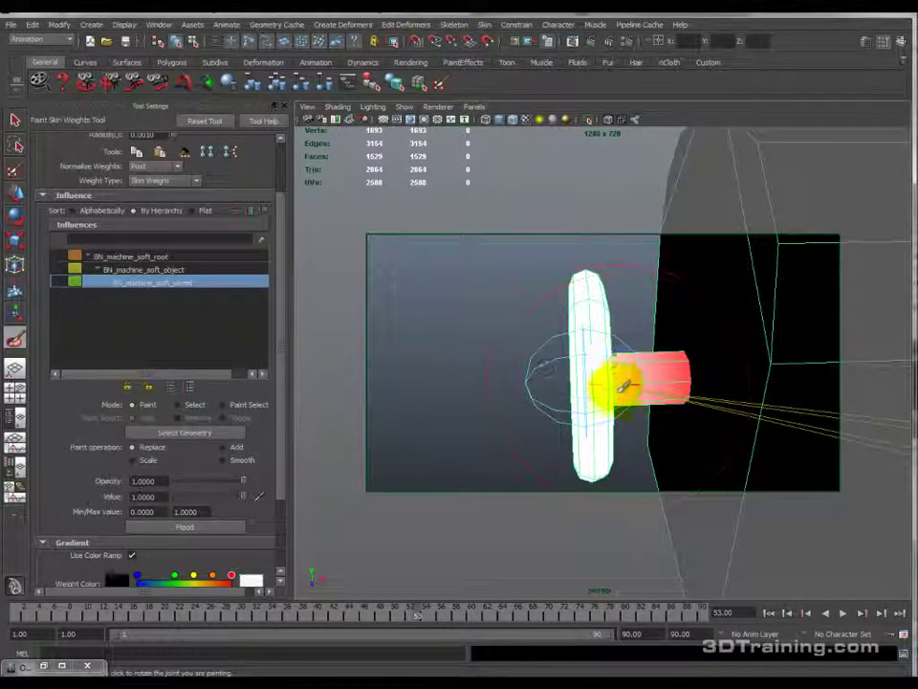
Step: Replace the BN_machine_soft_object weights with 0 on the handwheel and its shaft
{"action": "left_click", "coordinate": [176, 270]}
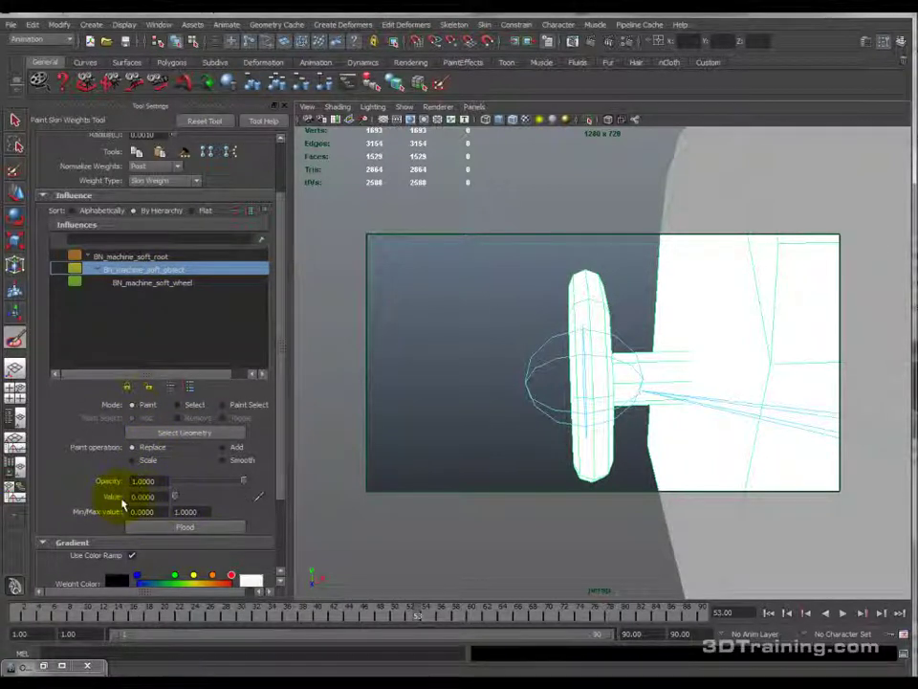
{"action": "mouse_move", "coordinate": [599, 339]}
{"action": "left_mouse_down"}
{"action": "mouse_move", "coordinate": [570, 297]}
{"action": "mouse_move", "coordinate": [586, 349]}
{"action": "left_mouse_up"}
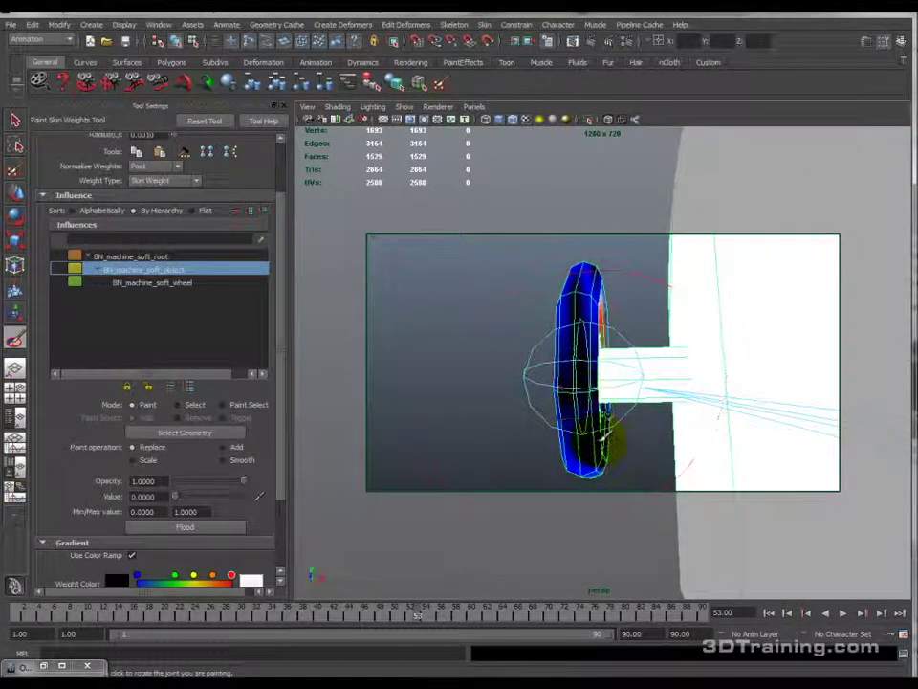
{"action": "left_click_drag", "start_coordinate": [603, 438], "coordinate": [617, 394]}
{"action": "left_click_drag", "start_coordinate": [541, 340], "coordinate": [789, 384], "text": "alt"}
{"action": "mouse_move", "coordinate": [611, 369]}
{"action": "left_mouse_down", "text": "alt"}
{"action": "mouse_move", "coordinate": [621, 374]}
{"action": "mouse_move", "coordinate": [614, 410]}
{"action": "mouse_move", "coordinate": [566, 438]}
{"action": "mouse_move", "coordinate": [595, 353]}
{"action": "left_mouse_up", "text": "alt"}
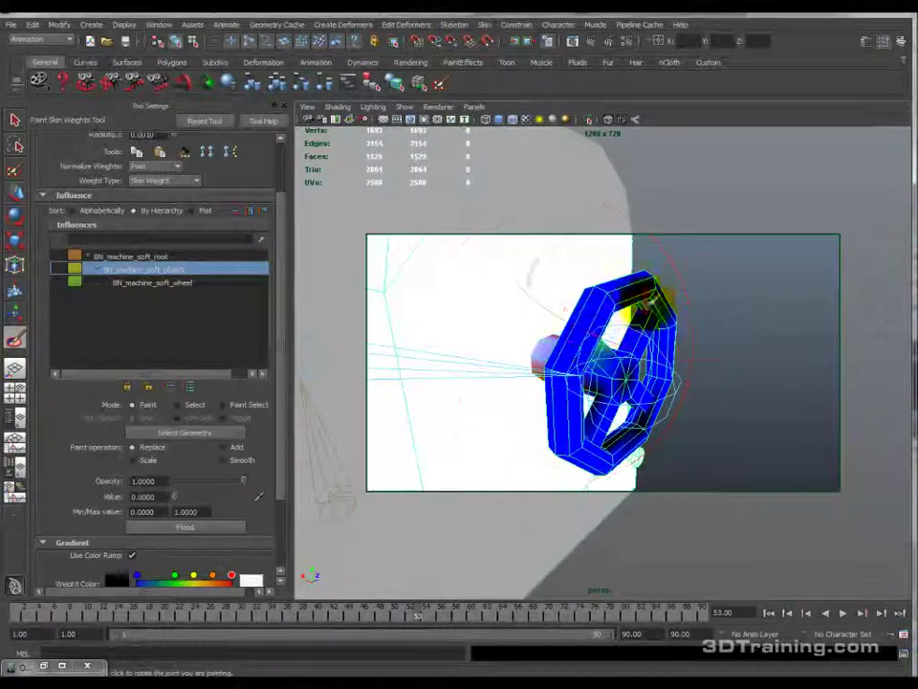
{"action": "mouse_move", "coordinate": [658, 304]}
{"action": "left_mouse_down", "text": "alt"}
{"action": "mouse_move", "coordinate": [635, 328]}
{"action": "mouse_move", "coordinate": [714, 339]}
{"action": "mouse_move", "coordinate": [658, 350]}
{"action": "left_mouse_up", "text": "alt"}
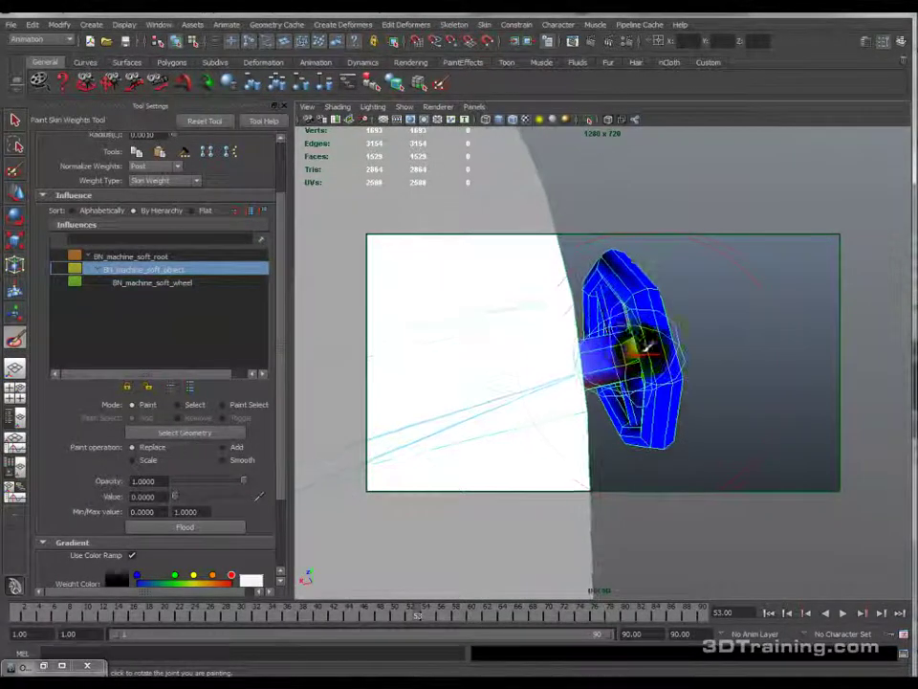
{"action": "left_click", "coordinate": [600, 378]}
{"action": "left_click_drag", "start_coordinate": [601, 362], "coordinate": [553, 370], "text": "alt"}
{"action": "left_click", "coordinate": [617, 384]}
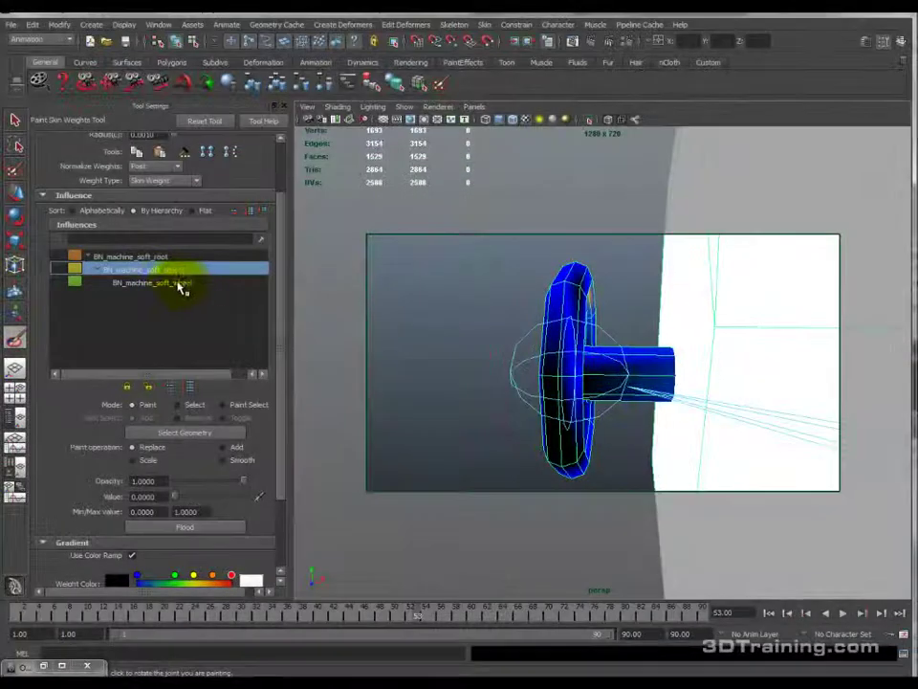
Step: Compare the wheel and object joint weights and paint the object weights left on the rim and spokes to 0
{"action": "left_click", "coordinate": [184, 283]}
{"action": "left_click", "coordinate": [173, 269]}
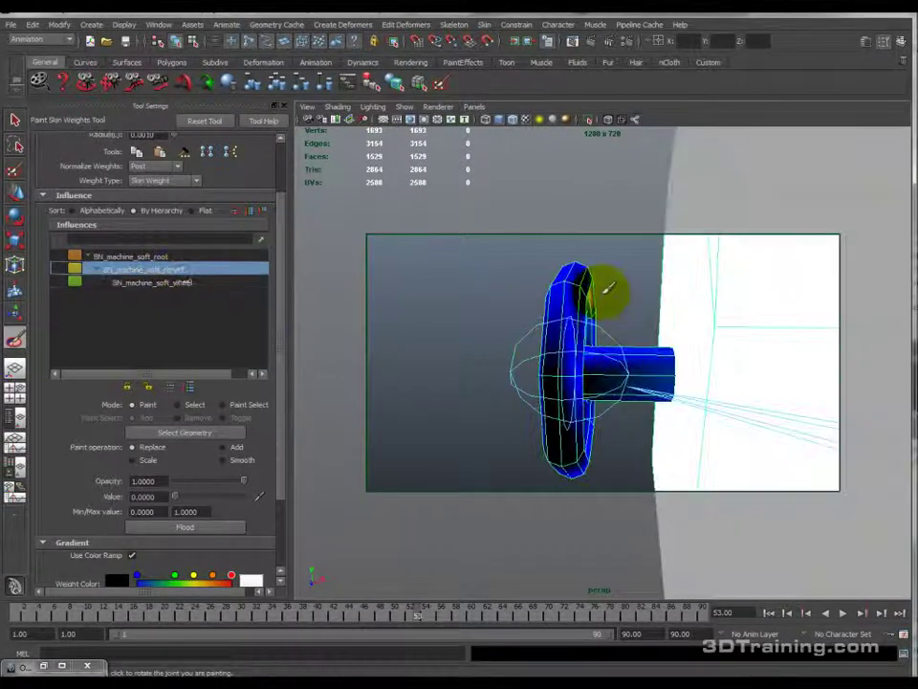
{"action": "left_click_drag", "start_coordinate": [608, 344], "coordinate": [753, 406], "text": "alt"}
{"action": "mouse_move", "coordinate": [642, 369]}
{"action": "left_mouse_down", "text": "alt"}
{"action": "mouse_move", "coordinate": [642, 338]}
{"action": "mouse_move", "coordinate": [636, 421]}
{"action": "mouse_move", "coordinate": [636, 395]}
{"action": "left_mouse_up", "text": "alt"}
{"action": "left_click_drag", "start_coordinate": [572, 318], "coordinate": [620, 263]}
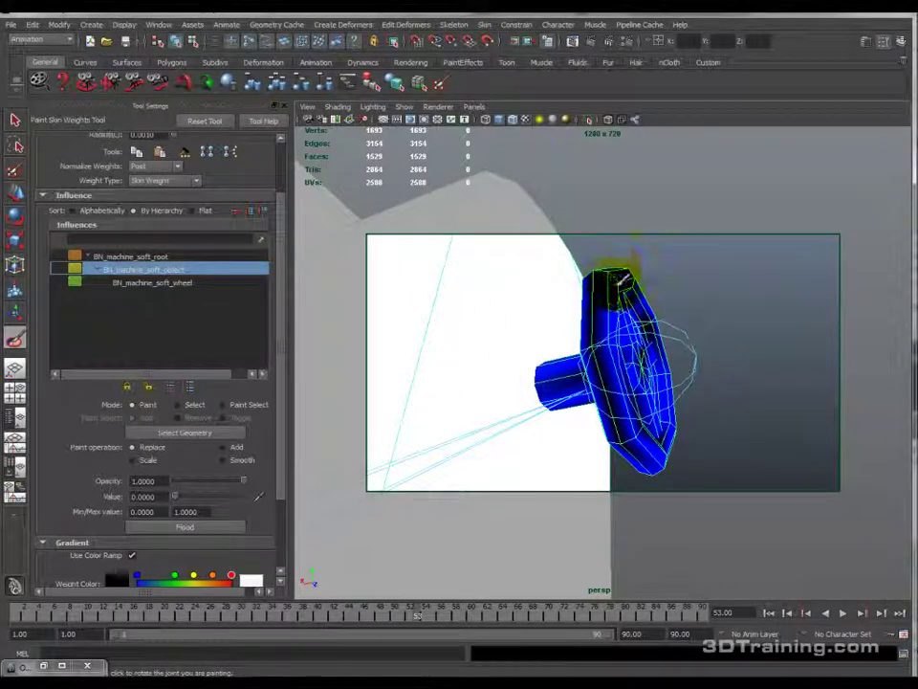
{"action": "left_click_drag", "start_coordinate": [642, 328], "coordinate": [635, 352]}
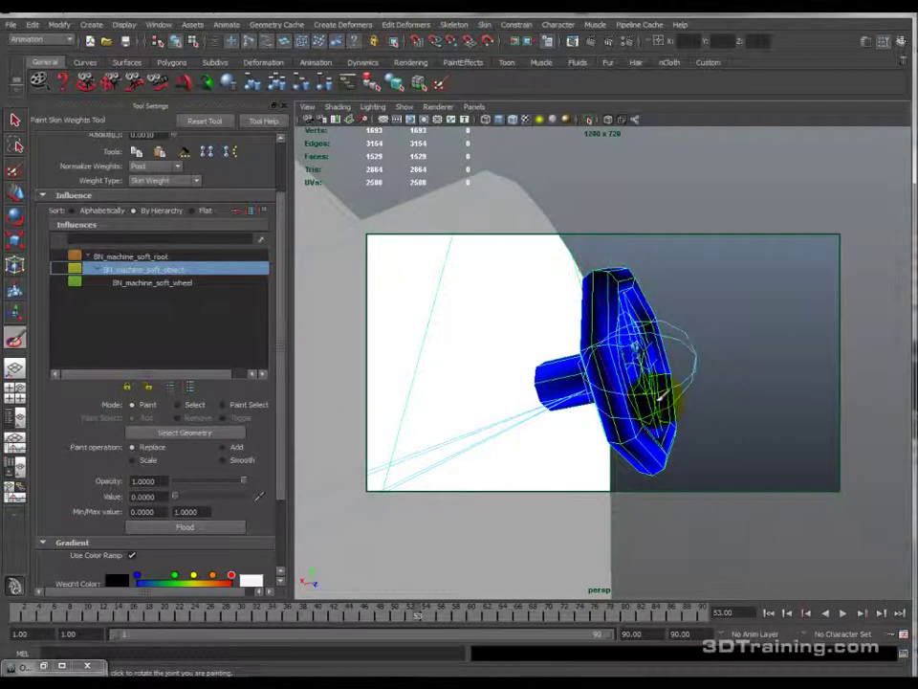
{"action": "mouse_move", "coordinate": [673, 421]}
{"action": "left_mouse_down"}
{"action": "mouse_move", "coordinate": [657, 457]}
{"action": "mouse_move", "coordinate": [662, 436]}
{"action": "mouse_move", "coordinate": [622, 438]}
{"action": "mouse_move", "coordinate": [635, 357]}
{"action": "left_mouse_up"}
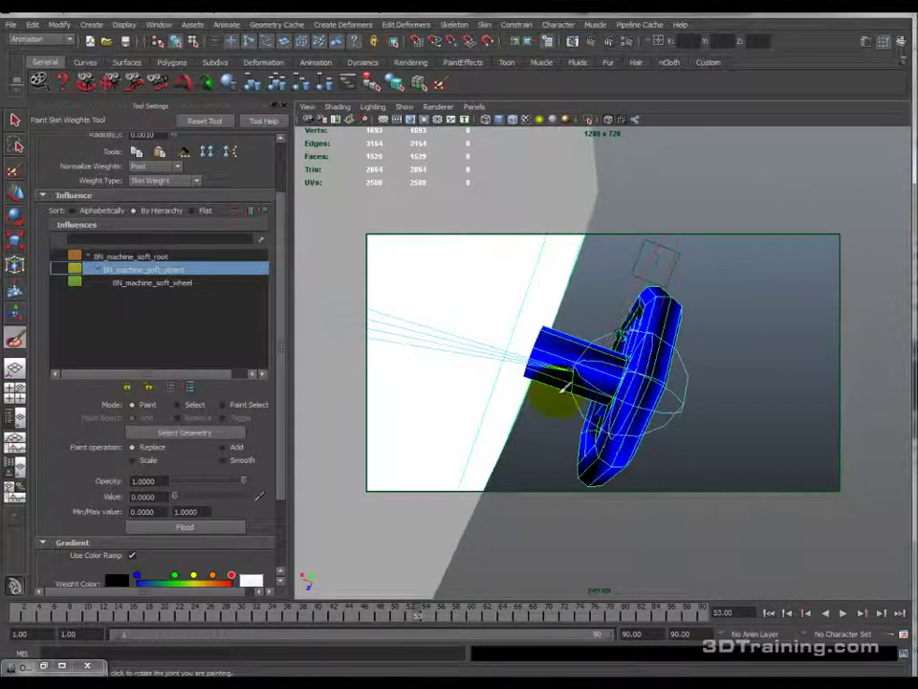
{"action": "left_click_drag", "start_coordinate": [620, 455], "coordinate": [623, 451]}
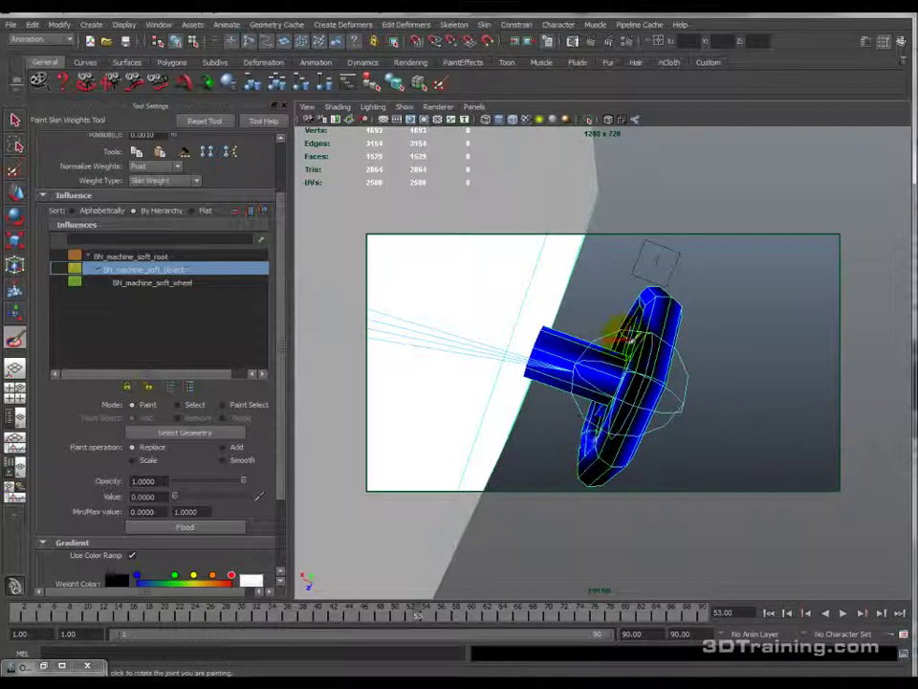
{"action": "left_click_drag", "start_coordinate": [672, 359], "coordinate": [572, 427], "text": "alt"}
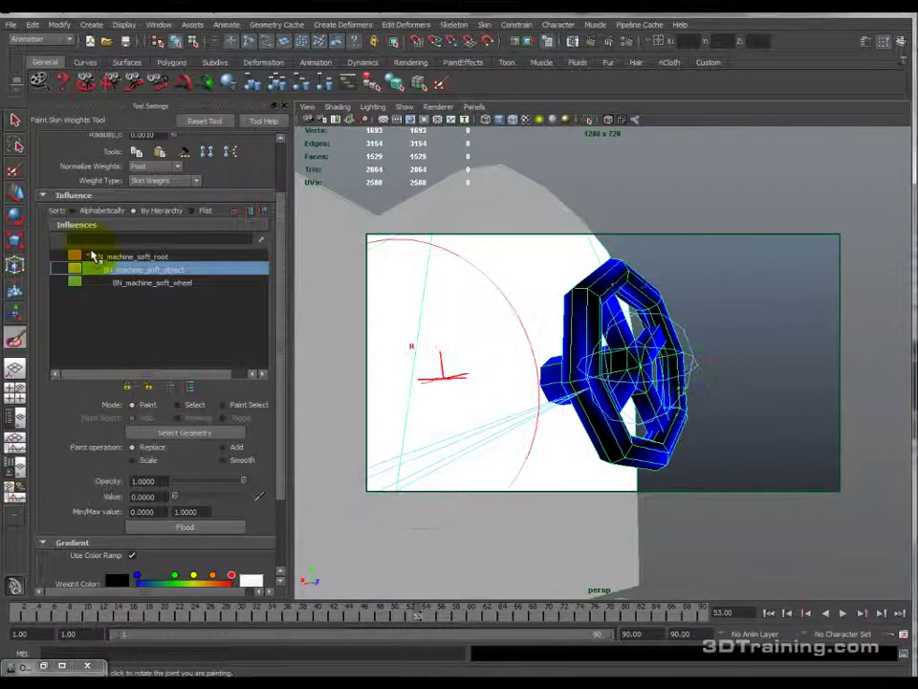
Step: Check the wheel joint's weights on the shaft, and inspect the object joint's weights around the handwheel from all sides
{"action": "left_click", "coordinate": [148, 283]}
{"action": "mouse_move", "coordinate": [593, 363]}
{"action": "left_mouse_down", "text": "alt"}
{"action": "mouse_move", "coordinate": [640, 384]}
{"action": "mouse_move", "coordinate": [568, 424]}
{"action": "mouse_move", "coordinate": [738, 433]}
{"action": "mouse_move", "coordinate": [580, 379]}
{"action": "left_mouse_up", "text": "alt"}
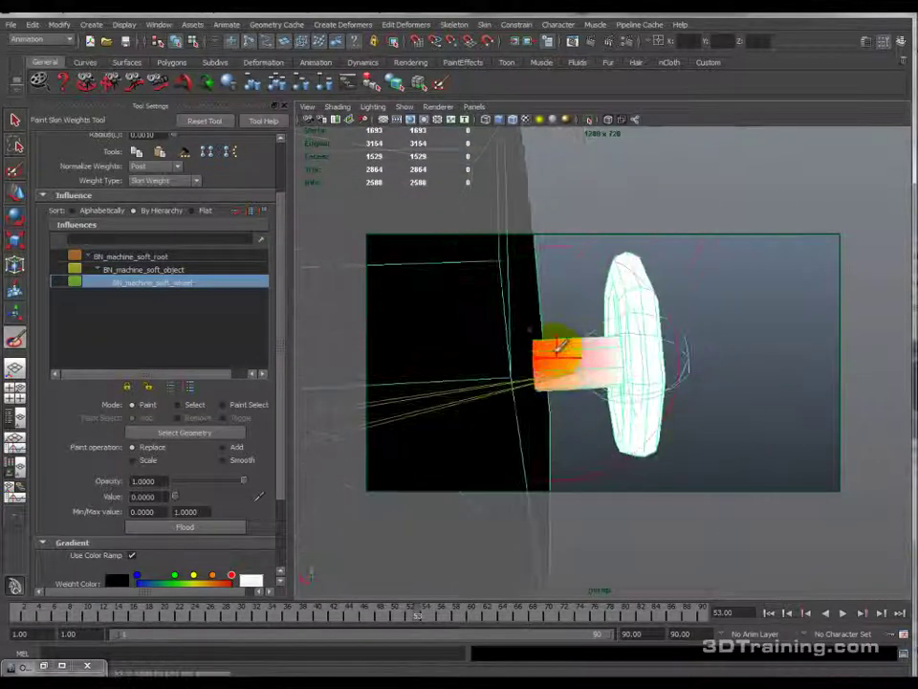
{"action": "left_click", "coordinate": [127, 269]}
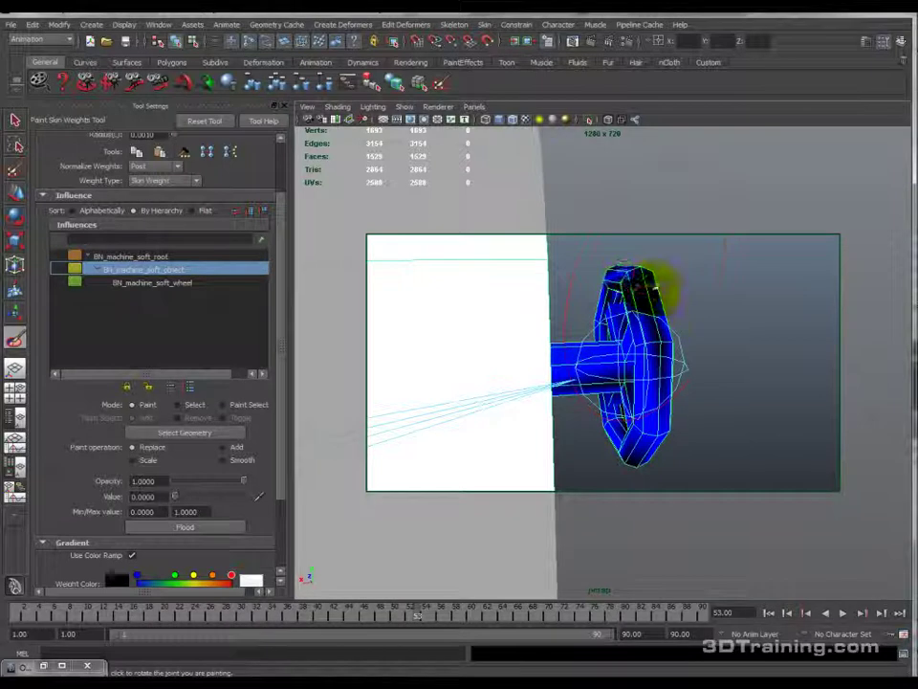
{"action": "mouse_move", "coordinate": [522, 402]}
{"action": "left_mouse_down", "text": "alt"}
{"action": "mouse_move", "coordinate": [604, 352]}
{"action": "mouse_move", "coordinate": [594, 358]}
{"action": "mouse_move", "coordinate": [647, 299]}
{"action": "mouse_move", "coordinate": [649, 427]}
{"action": "mouse_move", "coordinate": [660, 425]}
{"action": "left_mouse_up", "text": "alt"}
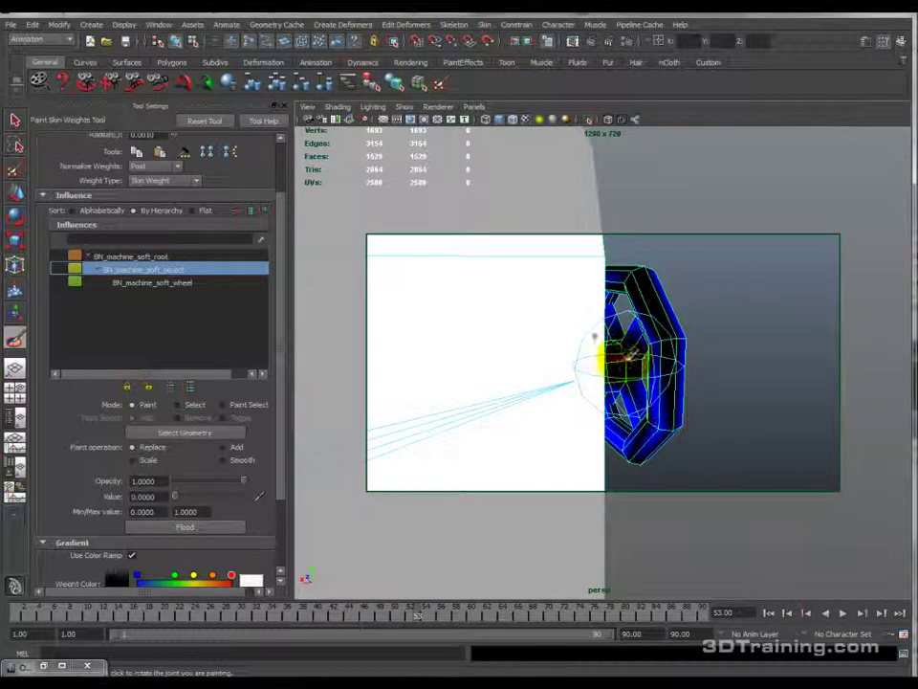
{"action": "left_click_drag", "start_coordinate": [703, 356], "coordinate": [529, 369], "text": "alt"}
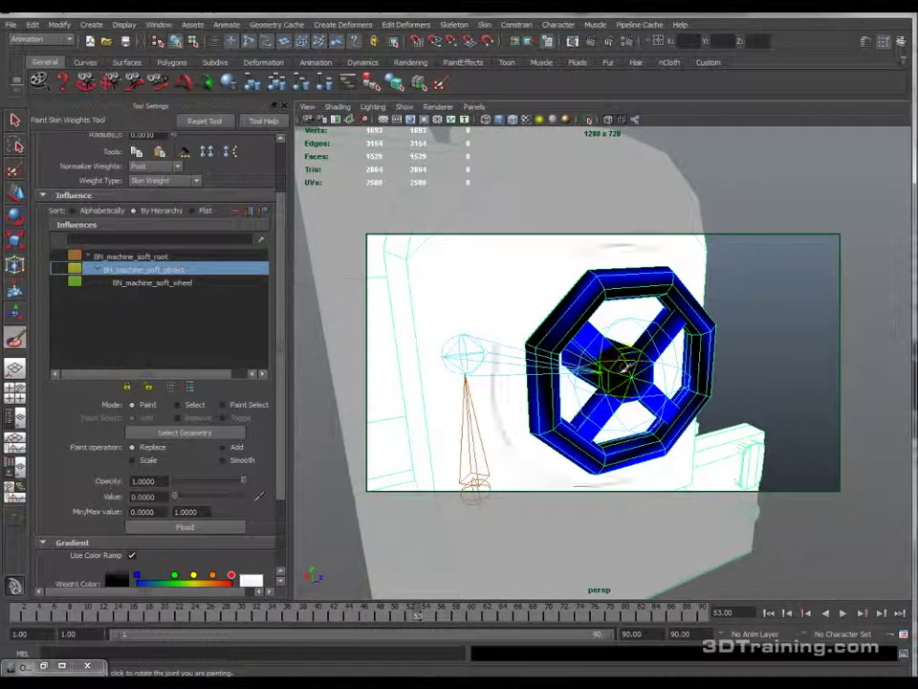
{"action": "left_click_drag", "start_coordinate": [593, 330], "coordinate": [483, 334], "text": "alt"}
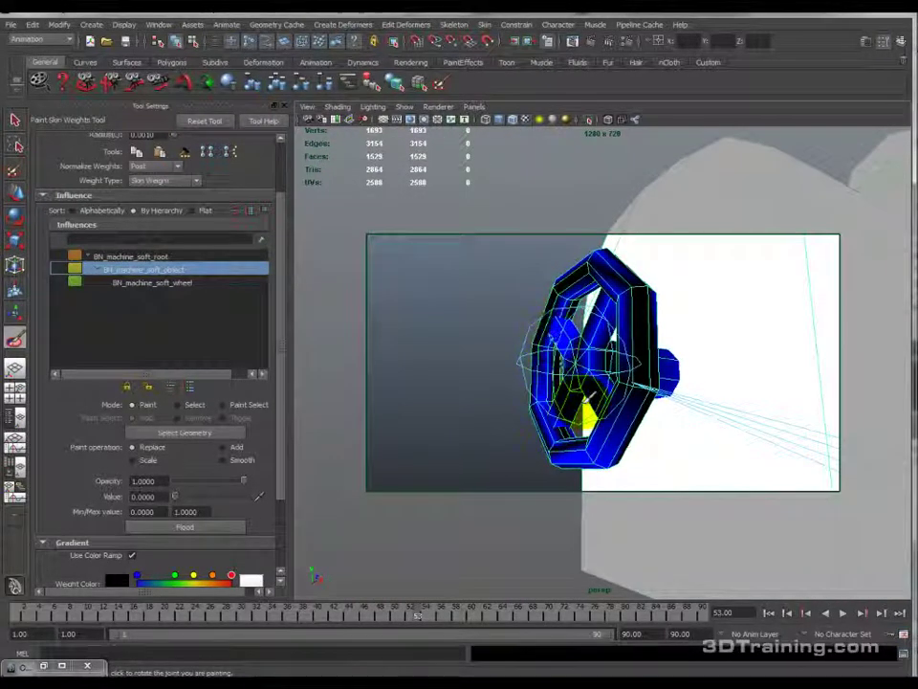
Step: Leave weight painting, test-move BN_machine_soft_object sideways, and undo the move
{"action": "key", "text": "q"}
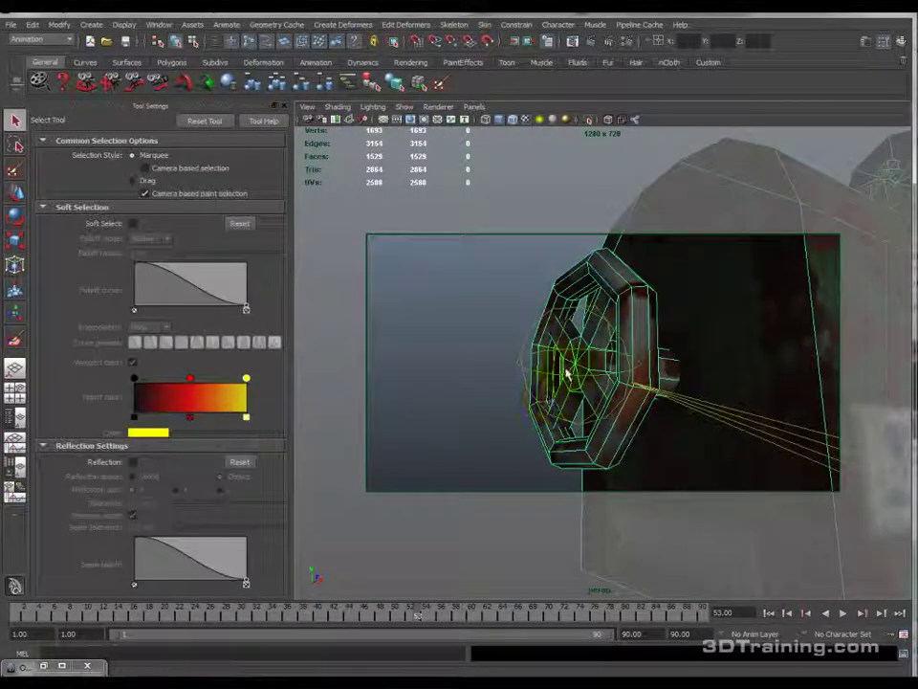
{"action": "scroll", "coordinate": [545, 381], "scroll_direction": "down", "scroll_amount": 5}
{"action": "left_click_drag", "start_coordinate": [655, 375], "coordinate": [574, 412], "text": "alt"}
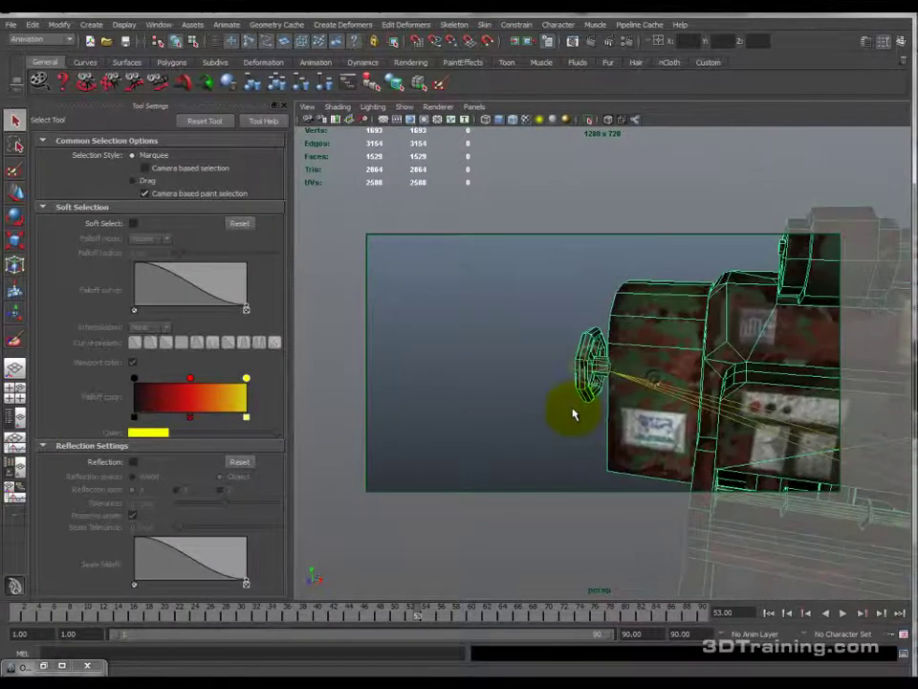
{"action": "scroll", "coordinate": [583, 415], "scroll_direction": "down", "scroll_amount": 5}
{"action": "middle_click_drag", "start_coordinate": [606, 422], "coordinate": [474, 381], "text": "alt"}
{"action": "left_click_drag", "start_coordinate": [474, 381], "coordinate": [549, 366], "text": "alt"}
{"action": "scroll", "coordinate": [549, 366], "scroll_direction": "up", "scroll_amount": 5}
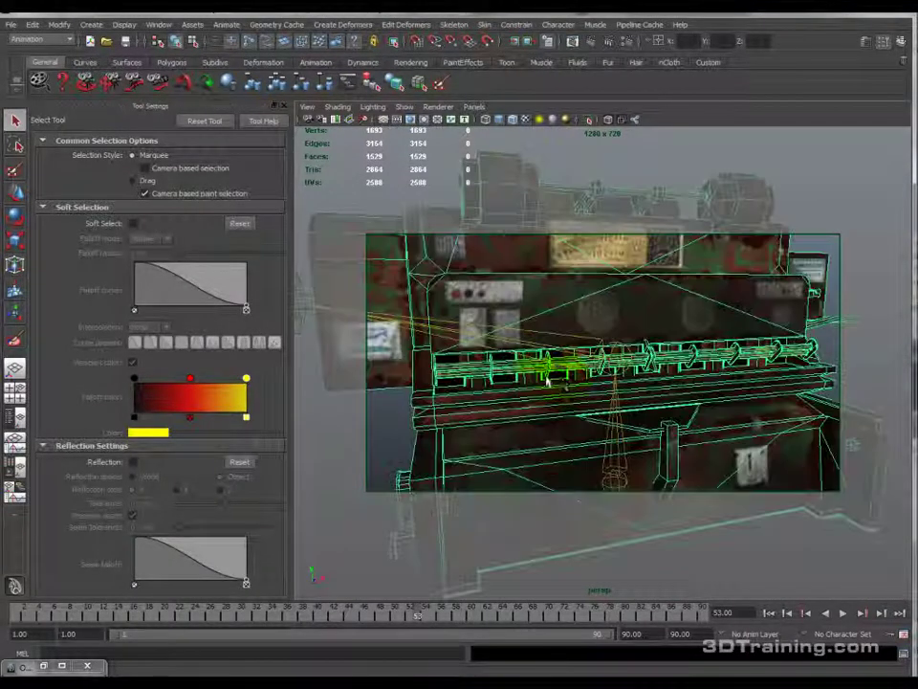
{"action": "left_click", "coordinate": [611, 361]}
{"action": "key", "text": "w"}
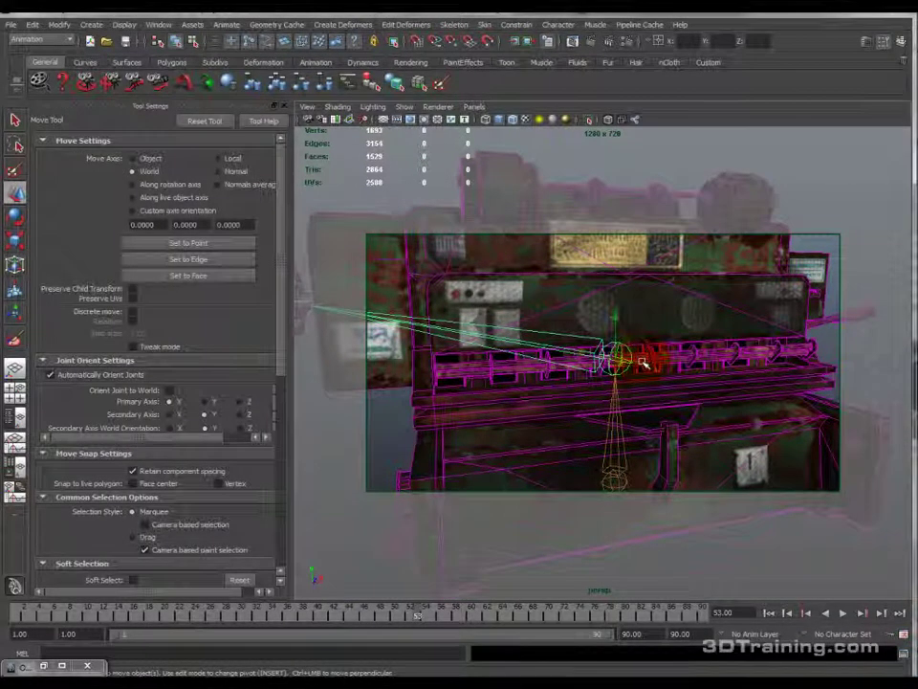
{"action": "left_click_drag", "start_coordinate": [640, 373], "coordinate": [574, 376]}
{"action": "key", "text": "z"}
Step: Test the handwheel's deformation by moving and rotating the wheel joint
{"action": "middle_click_drag", "start_coordinate": [653, 439], "coordinate": [776, 434], "text": "alt"}
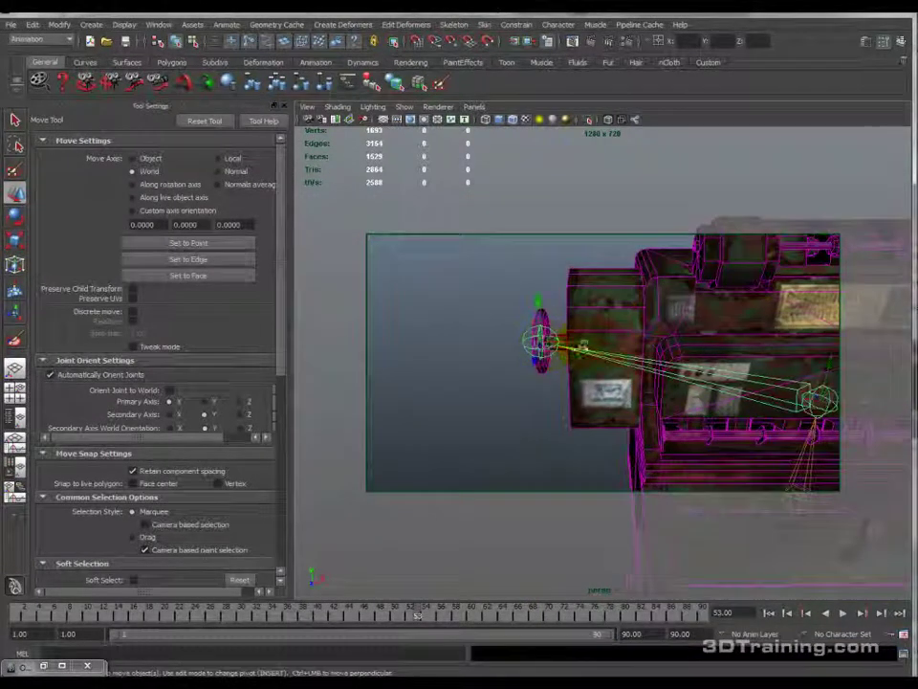
{"action": "left_click_drag", "start_coordinate": [583, 346], "coordinate": [635, 340]}
{"action": "key", "text": "e"}
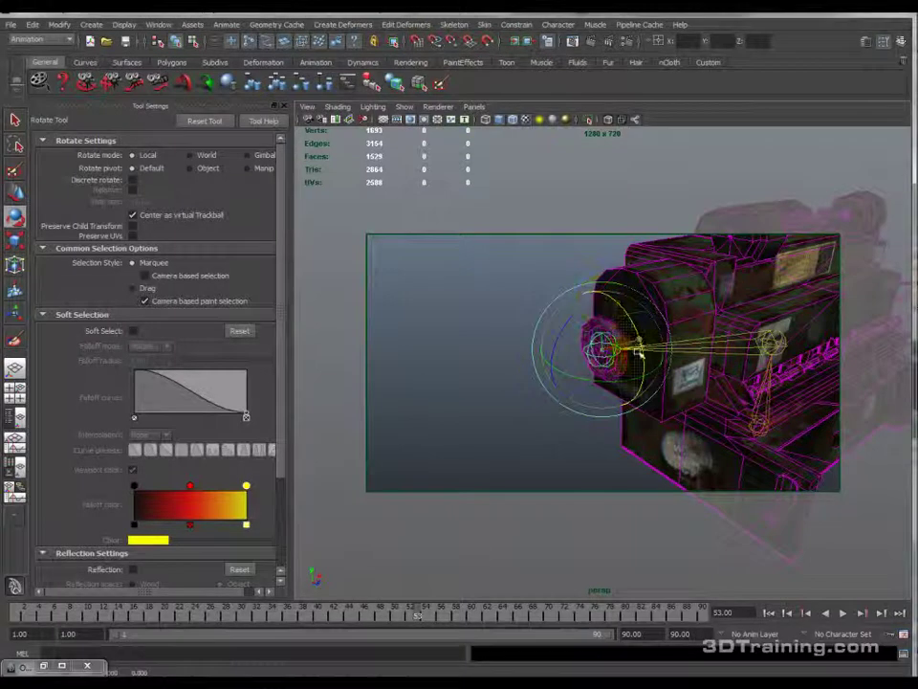
{"action": "left_click_drag", "start_coordinate": [630, 424], "coordinate": [650, 365]}
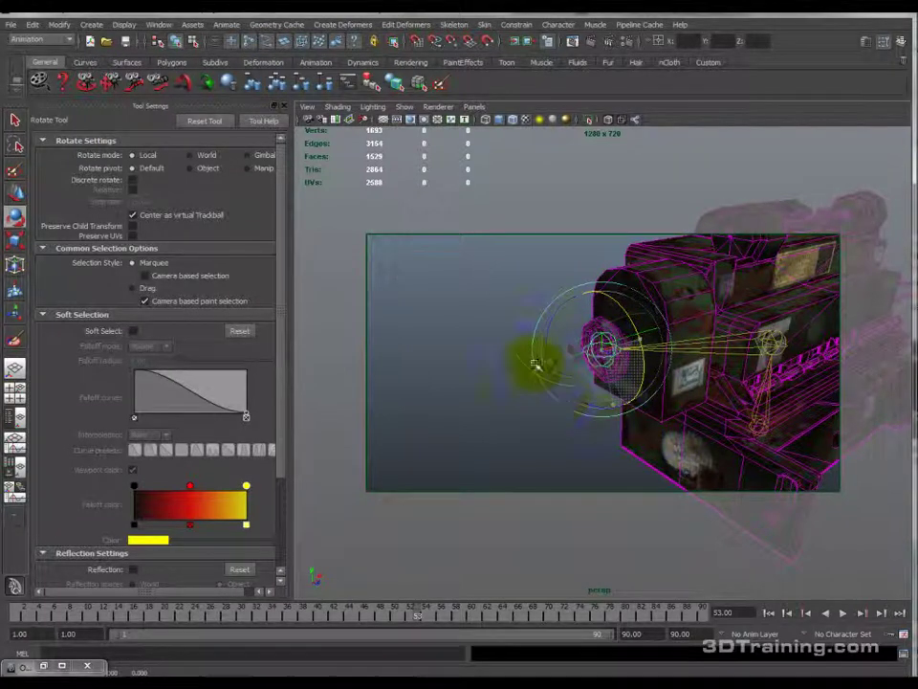
Step: Select the soft machine's mesh and activate the Paint Skin Weights tool on it
{"action": "left_click", "coordinate": [723, 343]}
{"action": "left_click_drag", "start_coordinate": [690, 366], "coordinate": [580, 359], "text": "alt"}
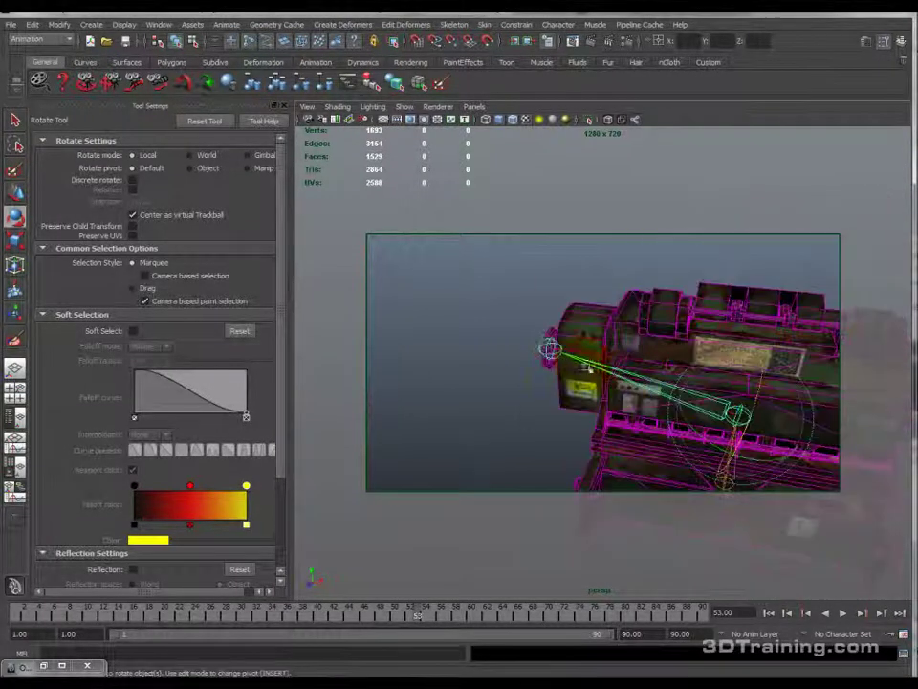
{"action": "left_click", "coordinate": [661, 323]}
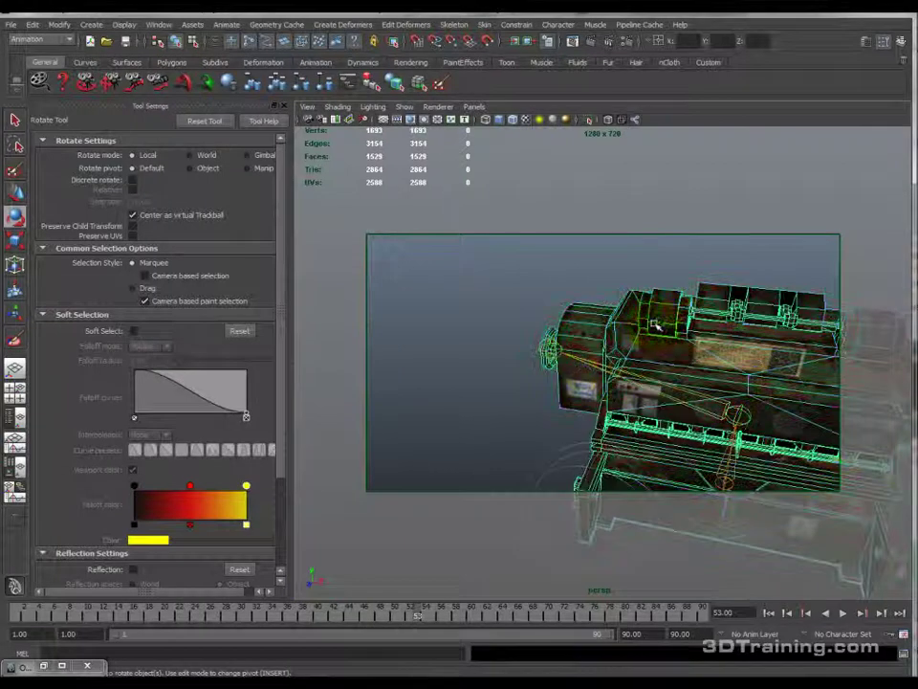
{"action": "left_click", "coordinate": [484, 25]}
{"action": "mouse_move", "coordinate": [517, 83]}
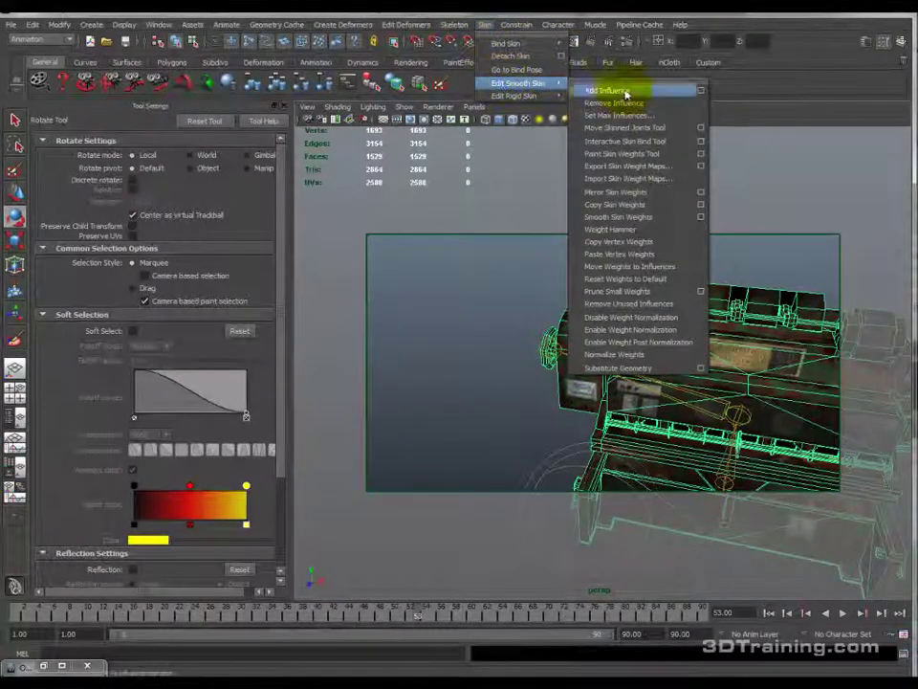
{"action": "left_click", "coordinate": [624, 154]}
Step: Compare the weights of the root, object and wheel joints, sweeping the paint value up and back down to 0
{"action": "left_click_drag", "start_coordinate": [670, 328], "coordinate": [434, 226], "text": "alt"}
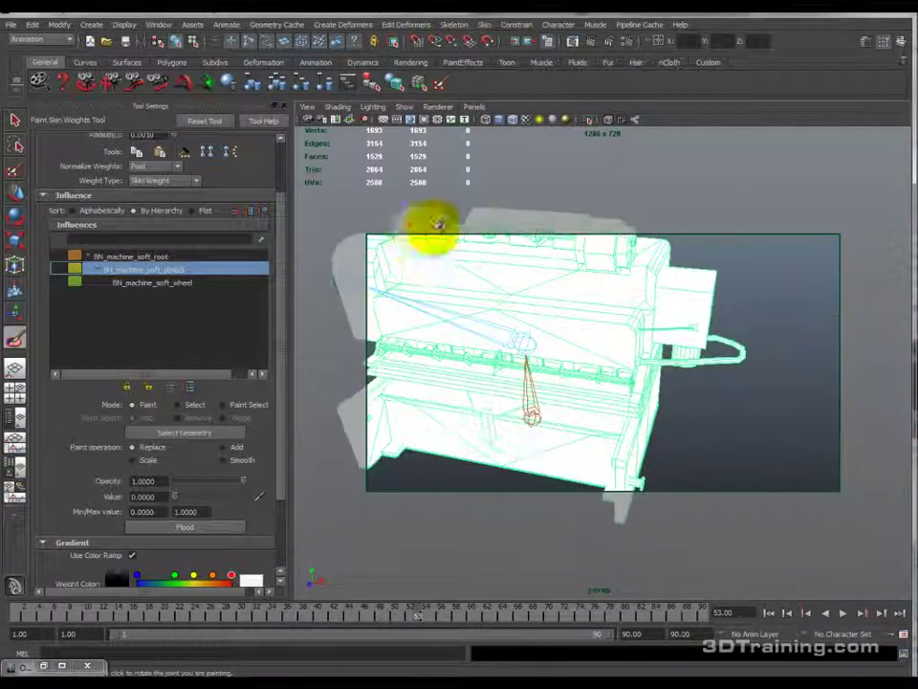
{"action": "left_click", "coordinate": [170, 256]}
{"action": "left_click_drag", "start_coordinate": [381, 375], "coordinate": [517, 325], "text": "alt"}
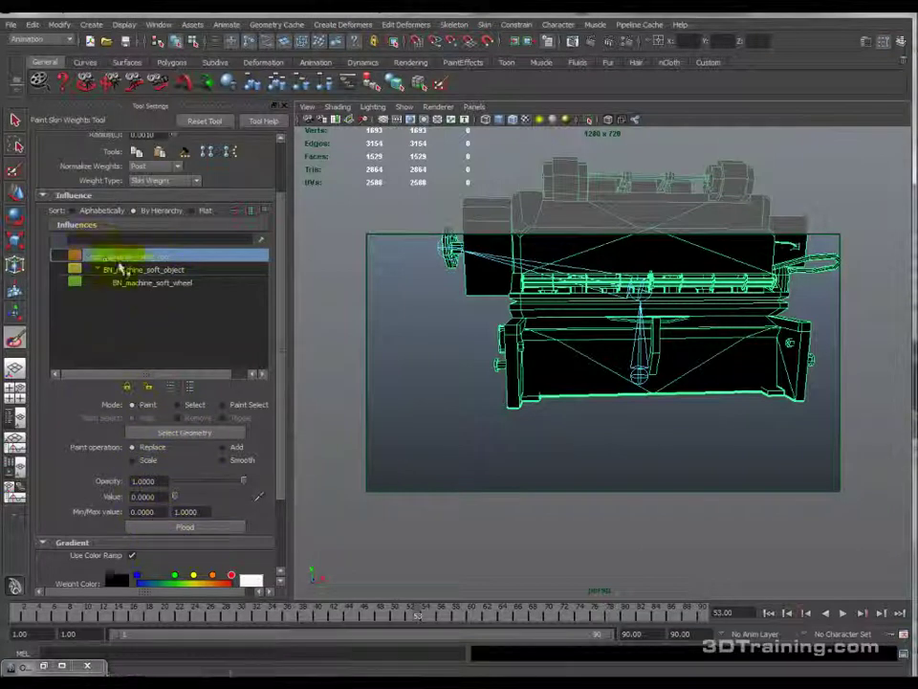
{"action": "left_click", "coordinate": [161, 271]}
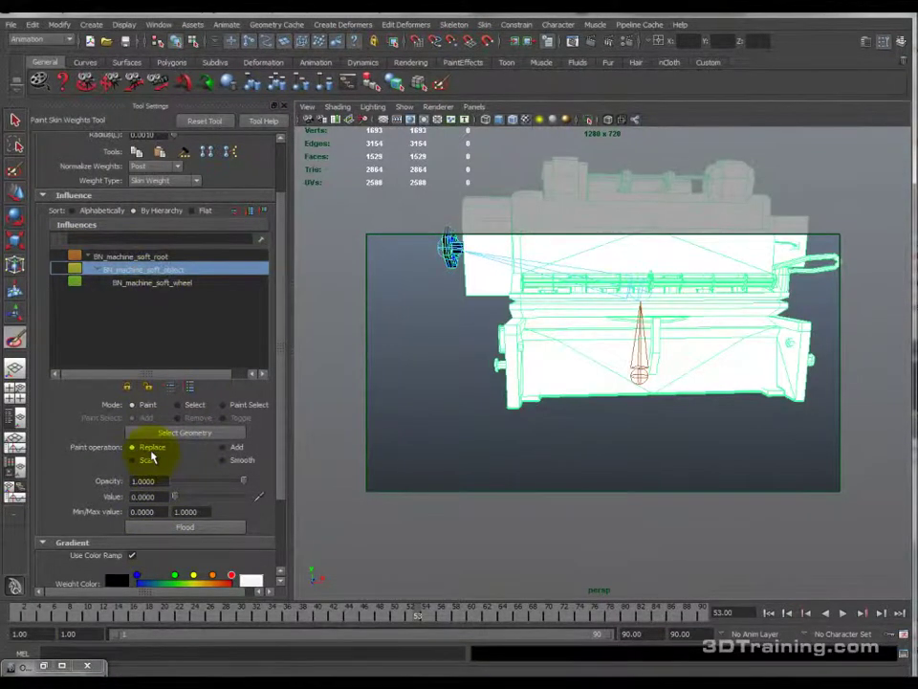
{"action": "left_click_drag", "start_coordinate": [174, 495], "coordinate": [323, 492]}
{"action": "left_click_drag", "start_coordinate": [245, 499], "coordinate": [138, 497]}
{"action": "left_click", "coordinate": [157, 282]}
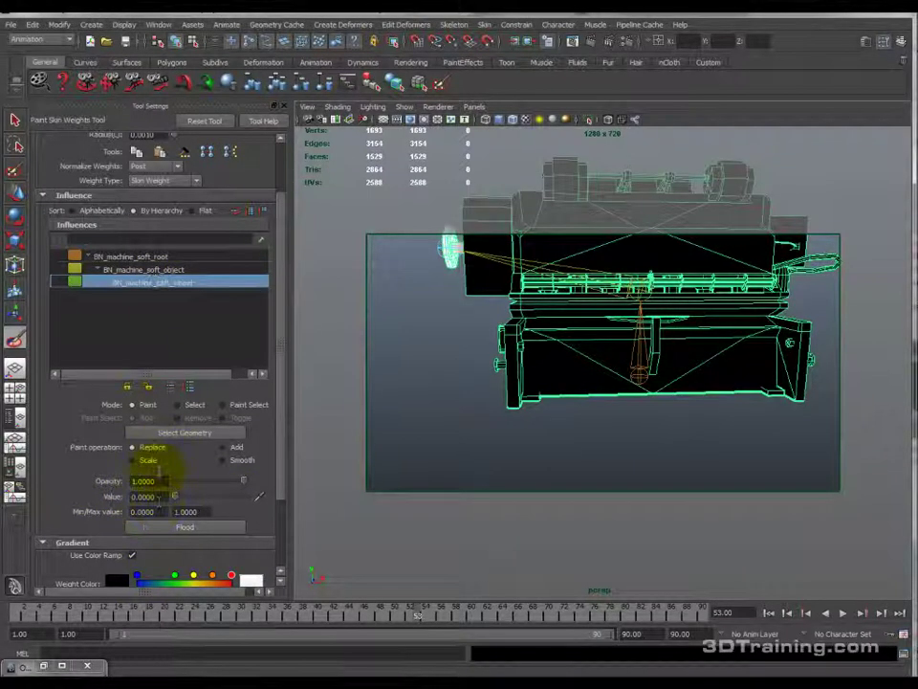
Step: Examine the BN_machine_soft_wheel weights on the handwheel and its shaft up close from several angles
{"action": "left_click_drag", "start_coordinate": [475, 272], "coordinate": [566, 358], "text": "alt"}
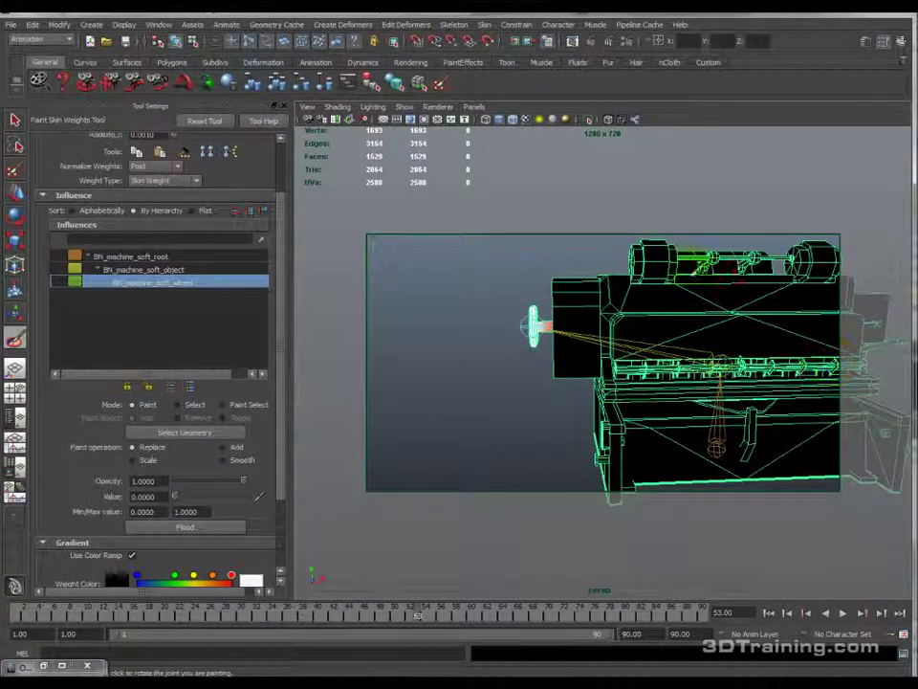
{"action": "middle_click_drag", "start_coordinate": [517, 330], "coordinate": [625, 356], "text": "alt"}
{"action": "scroll", "coordinate": [626, 356], "scroll_direction": "up", "scroll_amount": 5}
{"action": "middle_click_drag", "start_coordinate": [705, 320], "coordinate": [572, 330], "text": "alt"}
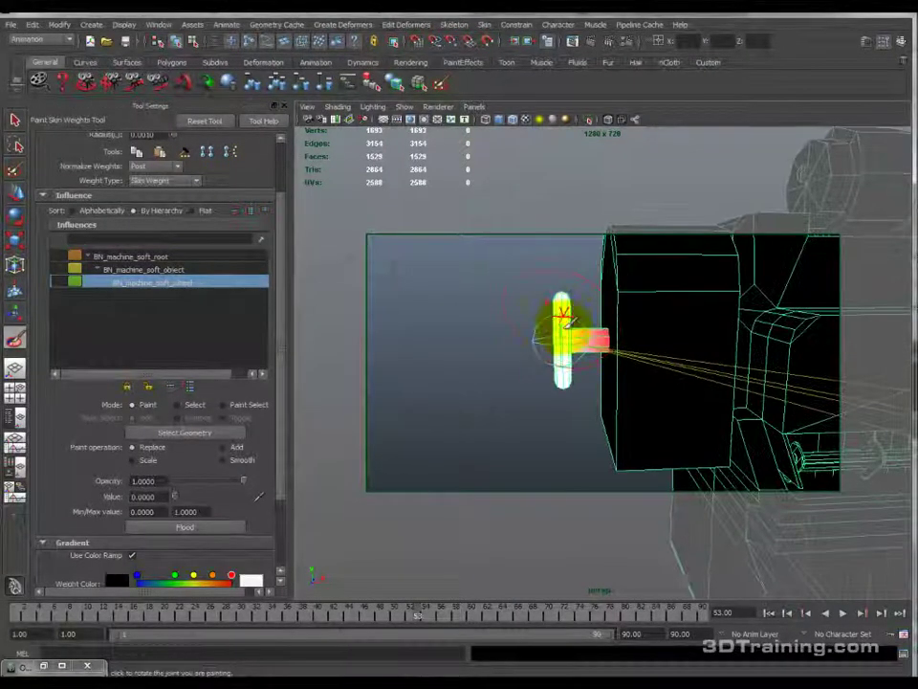
{"action": "scroll", "coordinate": [562, 342], "scroll_direction": "down", "scroll_amount": 3}
{"action": "left_click_drag", "start_coordinate": [577, 368], "coordinate": [521, 367], "text": "alt"}
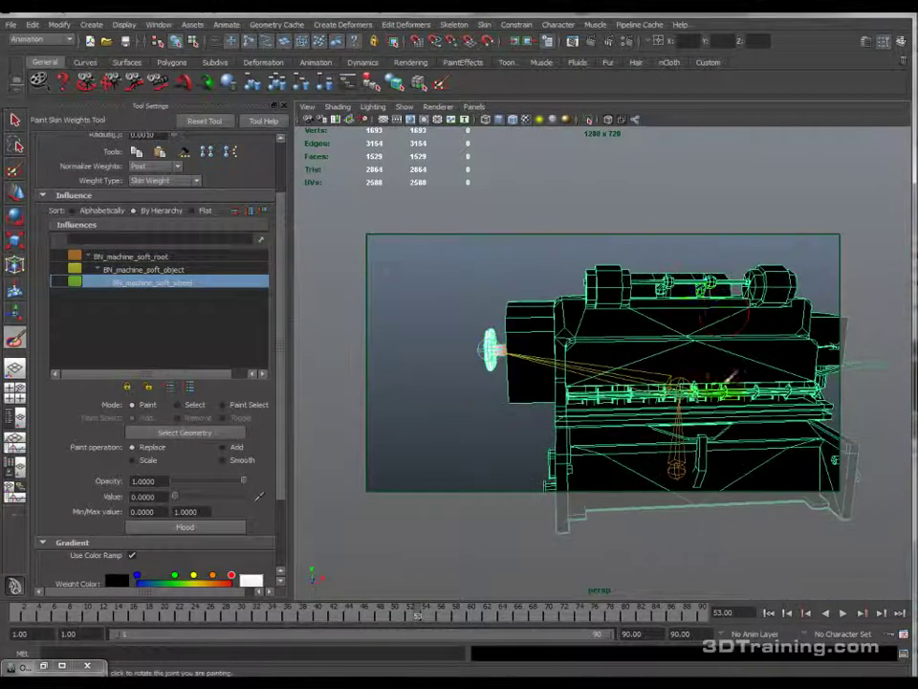
{"action": "middle_click_drag", "start_coordinate": [492, 359], "coordinate": [462, 350], "text": "alt"}
{"action": "scroll", "coordinate": [639, 373], "scroll_direction": "up", "scroll_amount": 8}
{"action": "scroll", "coordinate": [457, 349], "scroll_direction": "down", "scroll_amount": 3}
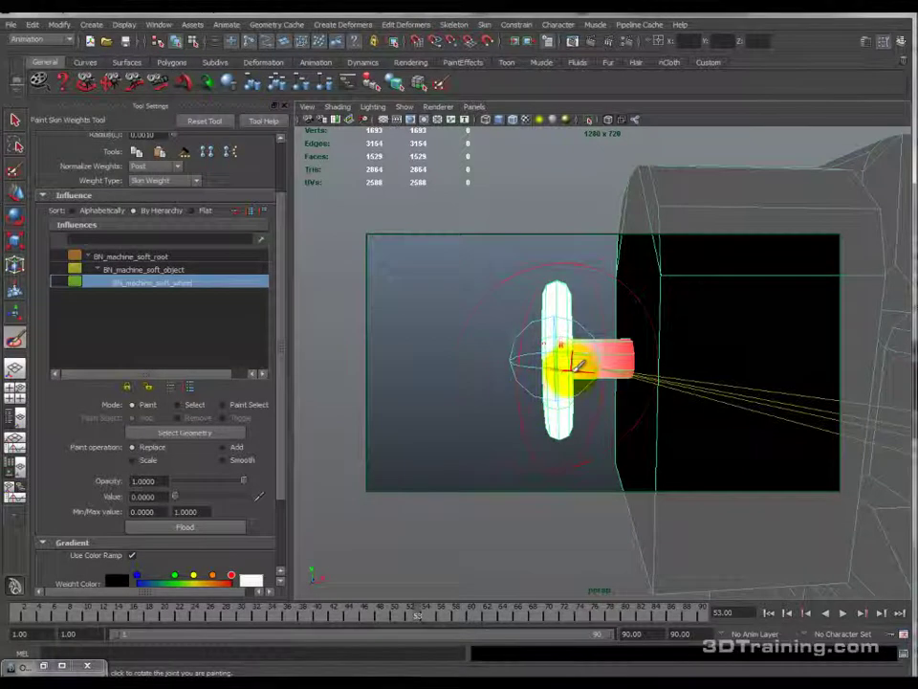
{"action": "mouse_move", "coordinate": [557, 307]}
{"action": "left_mouse_down", "text": "alt"}
{"action": "mouse_move", "coordinate": [541, 426]}
{"action": "mouse_move", "coordinate": [524, 321]}
{"action": "mouse_move", "coordinate": [697, 447]}
{"action": "mouse_move", "coordinate": [667, 364]}
{"action": "mouse_move", "coordinate": [625, 323]}
{"action": "left_mouse_up", "text": "alt"}
Step: Check the BN_machine_soft_object weights over the whole machine, then the BN_machine_soft_wheel weights around the handwheel
{"action": "left_click", "coordinate": [148, 269]}
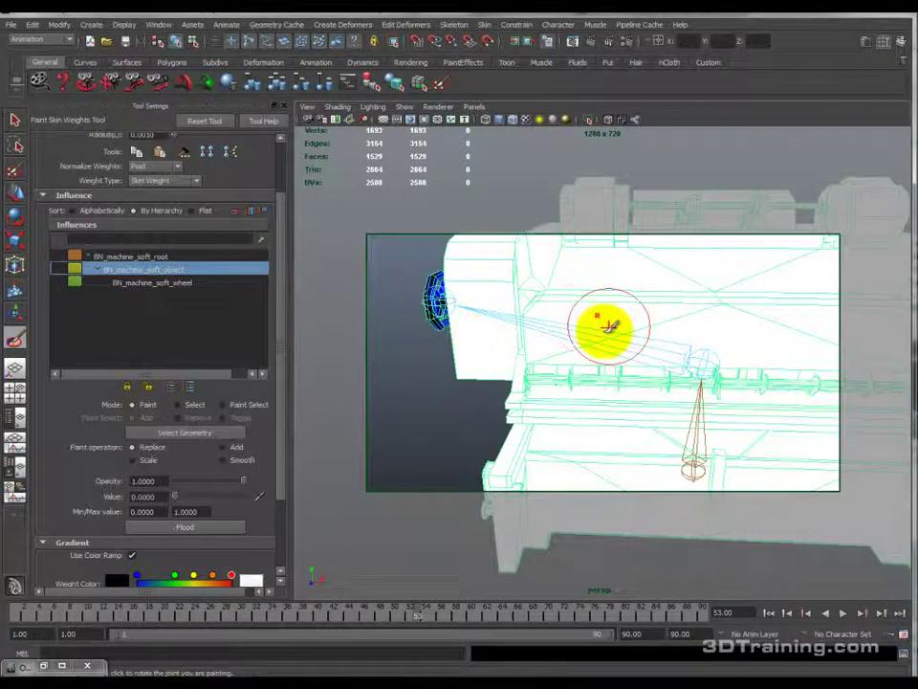
{"action": "scroll", "coordinate": [635, 379], "scroll_direction": "down", "scroll_amount": 5}
{"action": "left_click_drag", "start_coordinate": [631, 378], "coordinate": [634, 430], "text": "alt"}
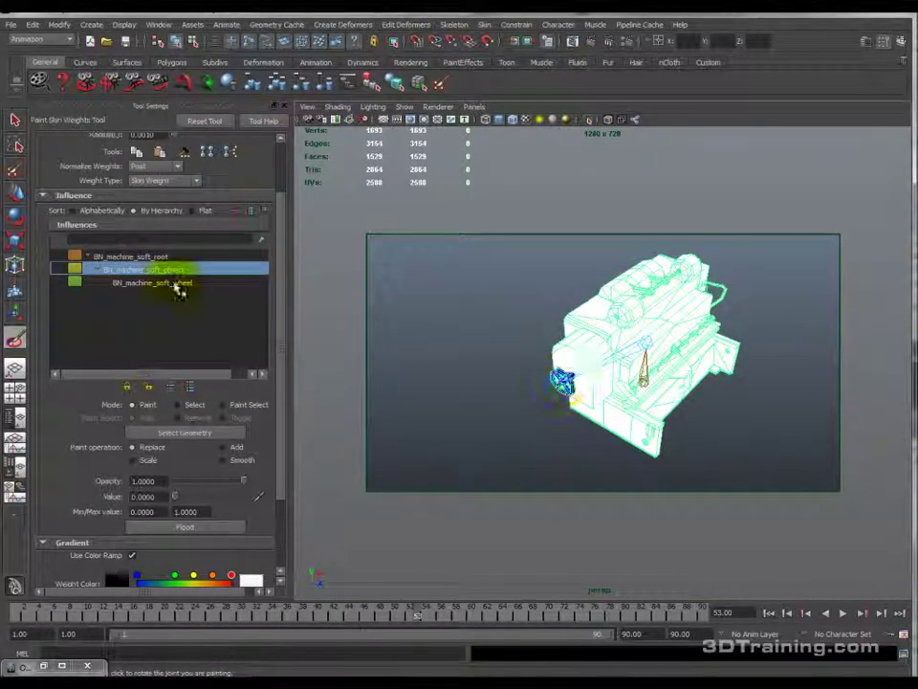
{"action": "left_click", "coordinate": [176, 285]}
{"action": "key", "text": "f"}
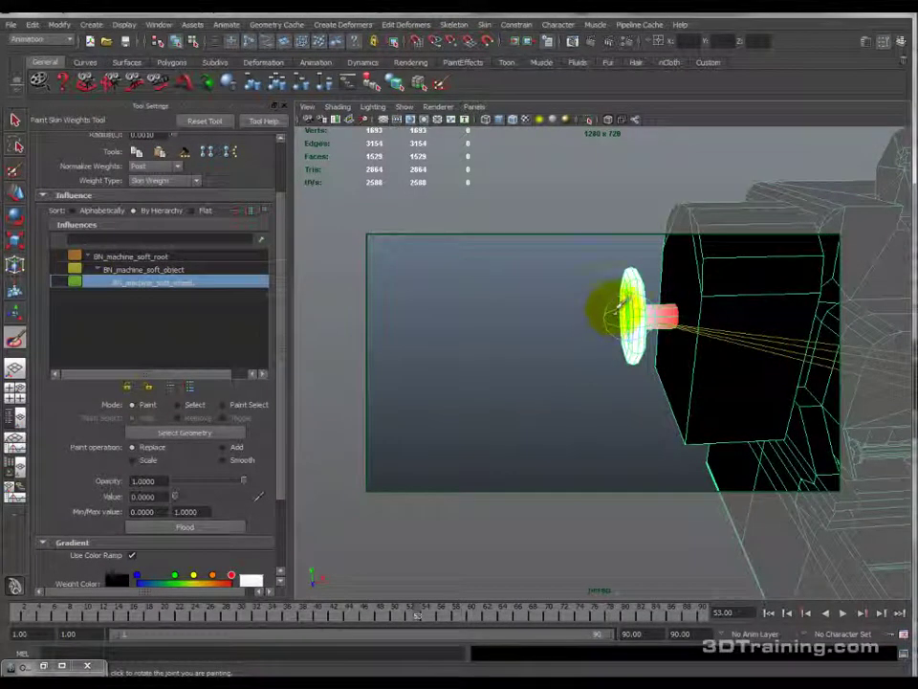
Step: Leave weight painting, fit the scene in the view and show the last hidden objects
{"action": "key", "text": "q"}
{"action": "key", "text": "a"}
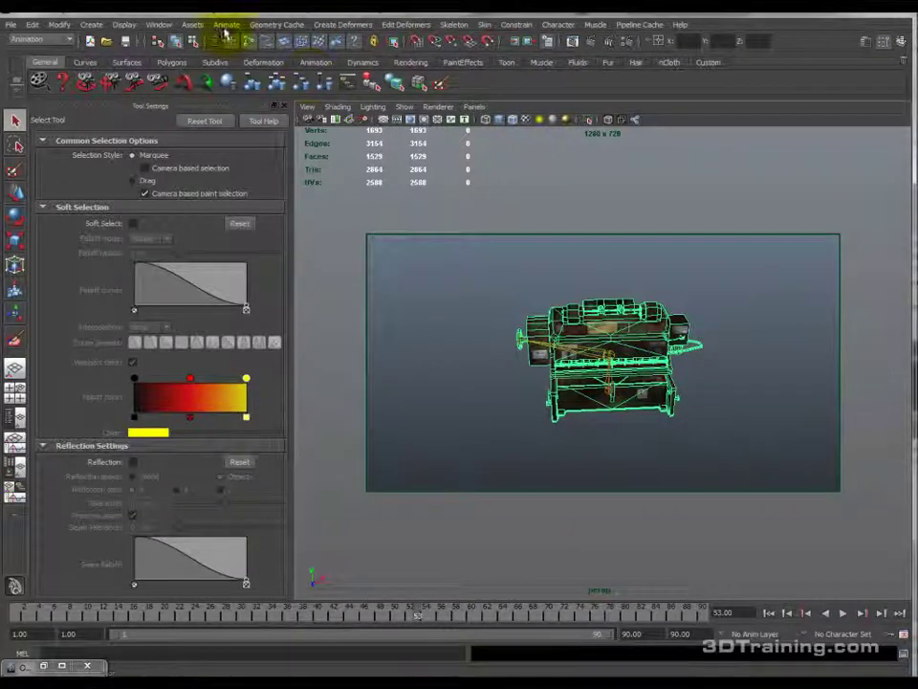
{"action": "left_click", "coordinate": [124, 25]}
{"action": "mouse_move", "coordinate": [182, 100]}
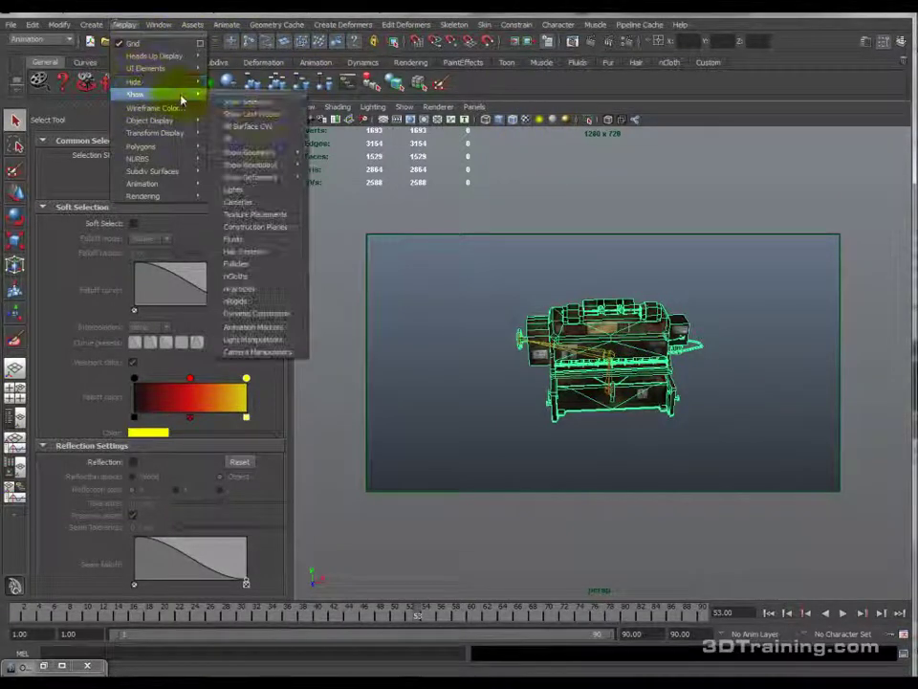
{"action": "left_click", "coordinate": [240, 115]}
Step: Test-move the soft machine's object joint upward and its wheel joint sideways, and undo the moves
{"action": "middle_click_drag", "start_coordinate": [492, 367], "coordinate": [629, 371], "text": "alt"}
{"action": "left_click", "coordinate": [697, 333]}
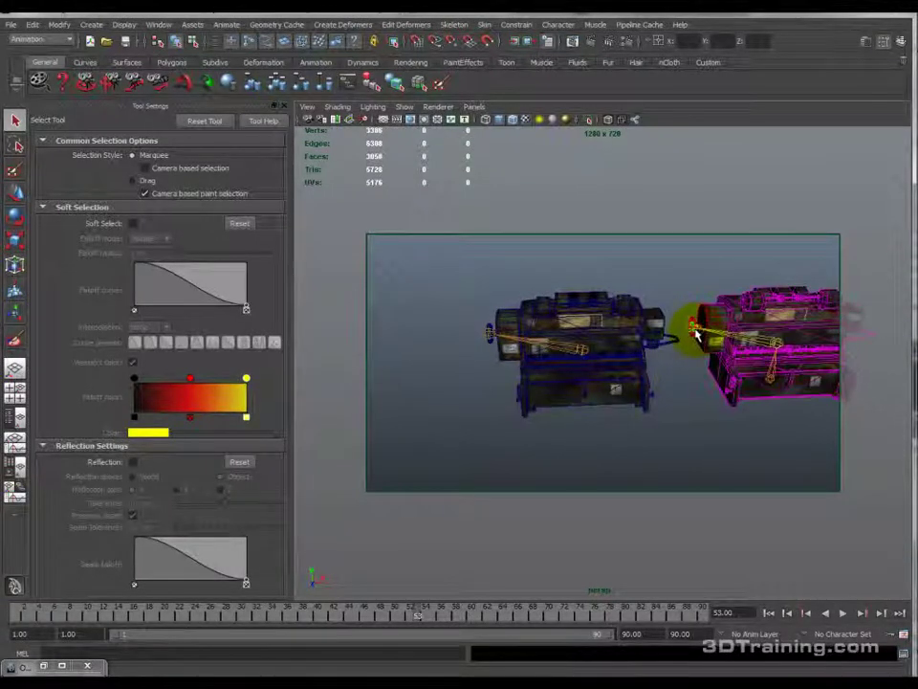
{"action": "left_click", "coordinate": [629, 397]}
{"action": "left_click_drag", "start_coordinate": [587, 385], "coordinate": [765, 356], "text": "alt"}
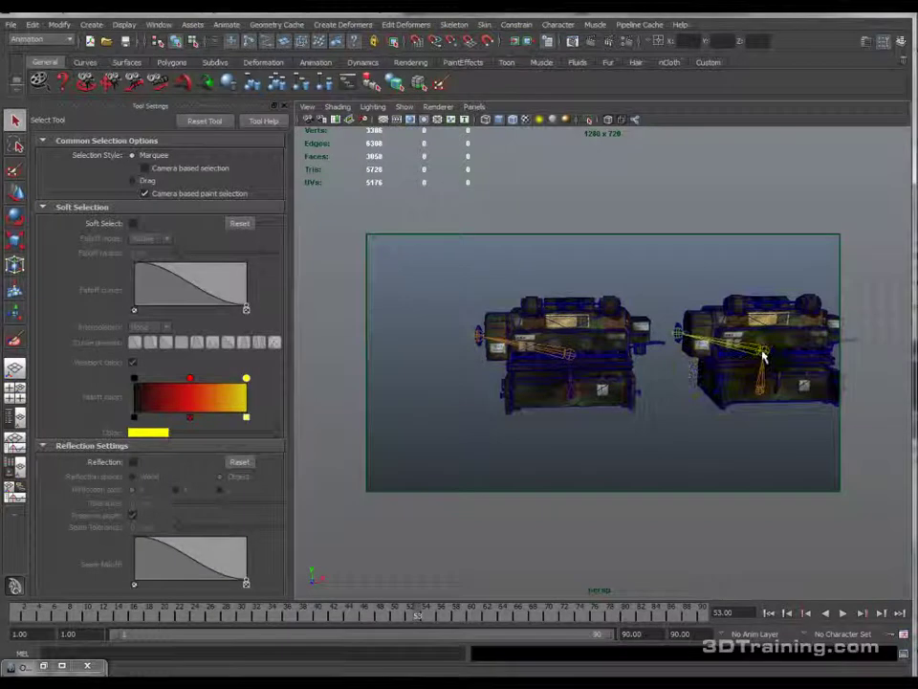
{"action": "left_click", "coordinate": [766, 356]}
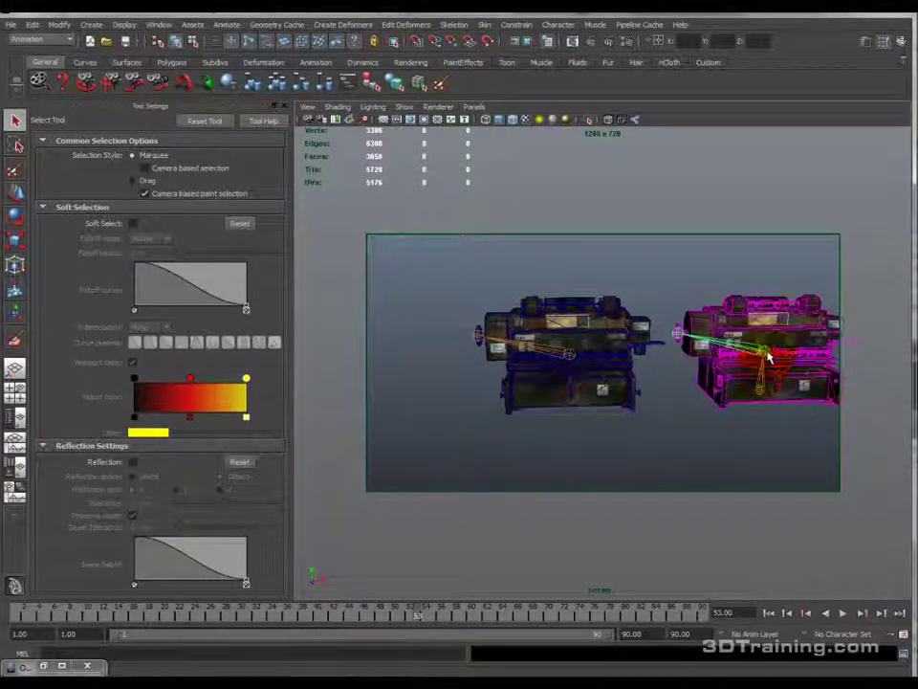
{"action": "key", "text": "w"}
{"action": "mouse_move", "coordinate": [784, 354]}
{"action": "left_mouse_down"}
{"action": "mouse_move", "coordinate": [844, 343]}
{"action": "mouse_move", "coordinate": [786, 340]}
{"action": "left_mouse_up"}
{"action": "left_click", "coordinate": [679, 334]}
{"action": "left_click_drag", "start_coordinate": [722, 335], "coordinate": [668, 333]}
{"action": "key", "text": "z"}
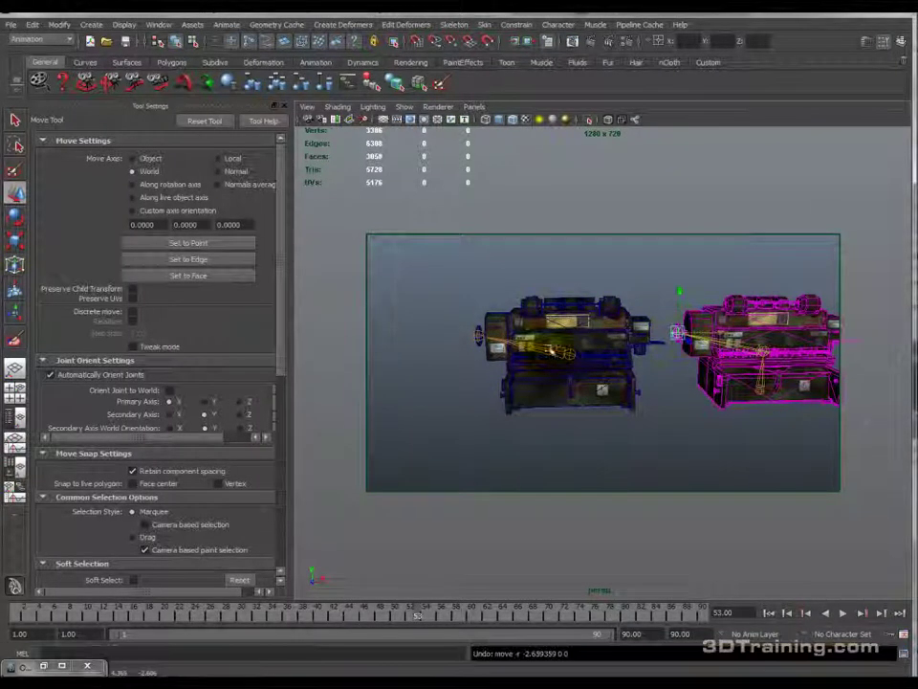
Step: Test-move the hard machine's wheel joint sideways and undo the move
{"action": "left_click", "coordinate": [476, 335]}
{"action": "left_click_drag", "start_coordinate": [530, 337], "coordinate": [446, 335]}
{"action": "key", "text": "z"}
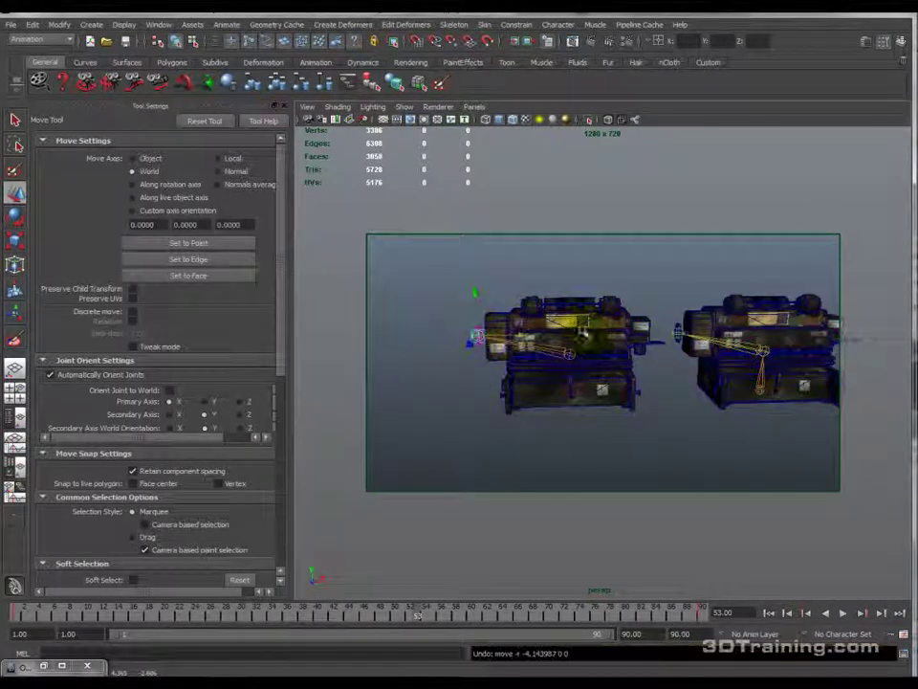
Step: Open the Outliner and compare the SK_machine_hard group with its separate main and wheel meshes
{"action": "left_click", "coordinate": [159, 24]}
{"action": "left_click", "coordinate": [174, 118]}
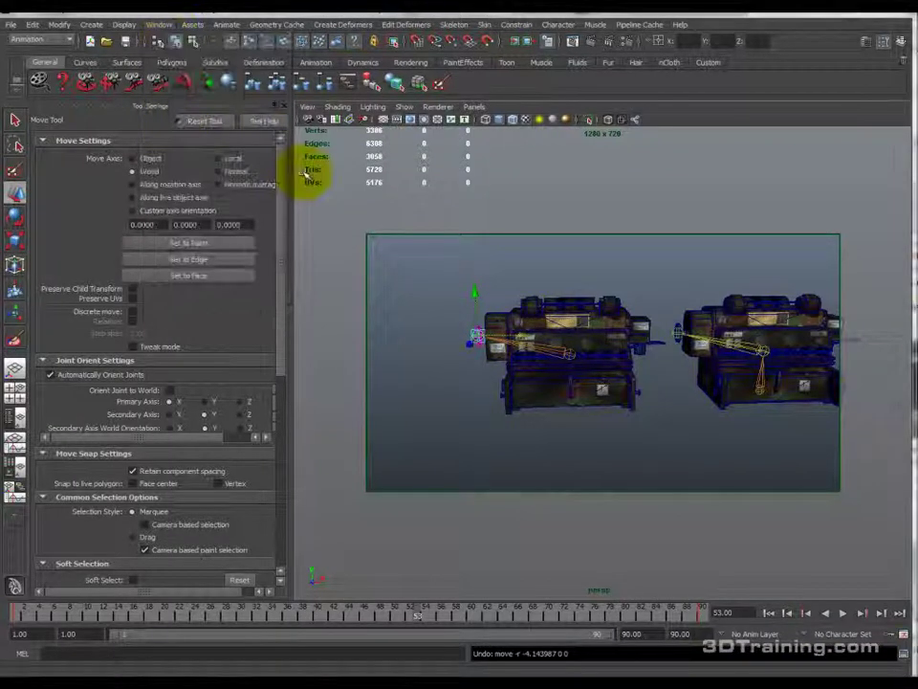
{"action": "left_click_drag", "start_coordinate": [675, 117], "coordinate": [65, 78]}
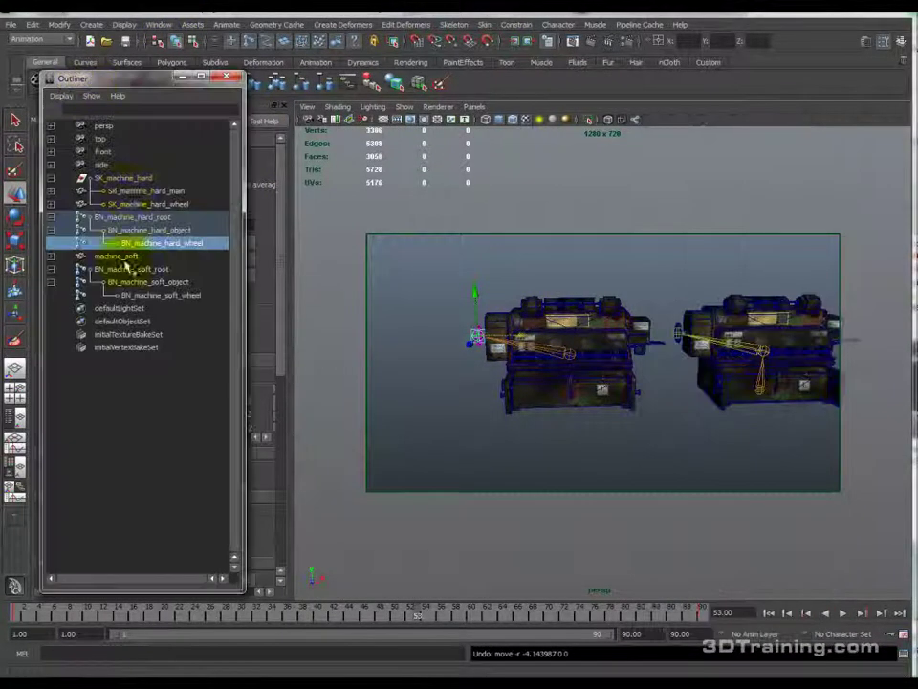
{"action": "left_click", "coordinate": [123, 178]}
{"action": "left_click", "coordinate": [150, 204]}
{"action": "left_click", "coordinate": [149, 192]}
{"action": "left_click", "coordinate": [151, 204]}
{"action": "left_click", "coordinate": [149, 195]}
{"action": "left_click", "coordinate": [150, 203]}
{"action": "left_click", "coordinate": [148, 190]}
{"action": "left_click", "coordinate": [150, 204]}
{"action": "left_click", "coordinate": [145, 190]}
Step: Review the single machine_soft mesh against its root, object and wheel joints in the Outliner
{"action": "left_click", "coordinate": [125, 257]}
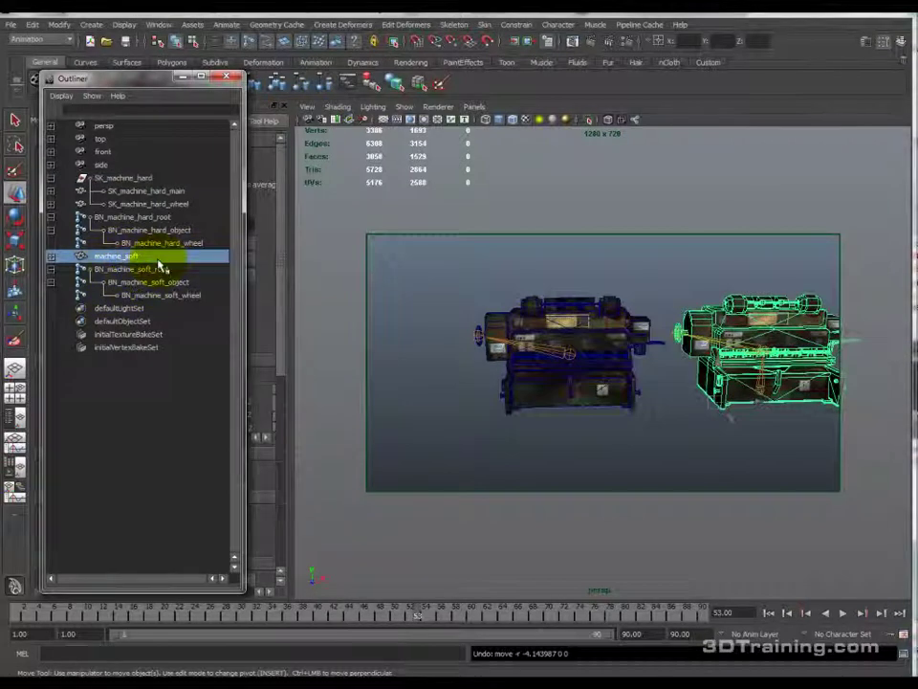
{"action": "left_click", "coordinate": [185, 282]}
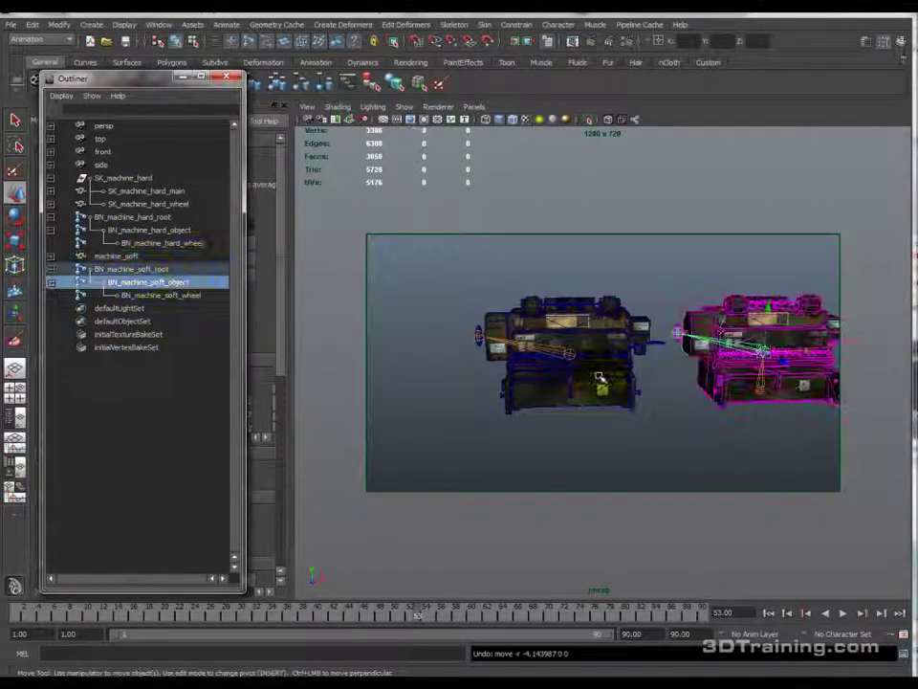
{"action": "left_click", "coordinate": [153, 269]}
{"action": "left_click", "coordinate": [170, 295]}
{"action": "left_click", "coordinate": [172, 282], "text": "shift"}
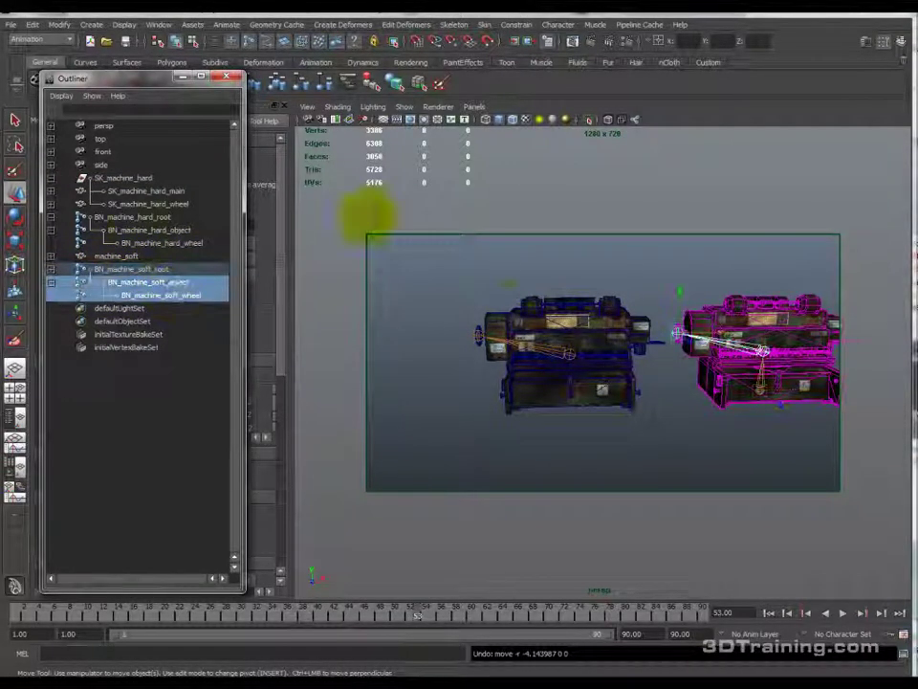
{"action": "left_click", "coordinate": [728, 418]}
{"action": "left_click", "coordinate": [149, 281]}
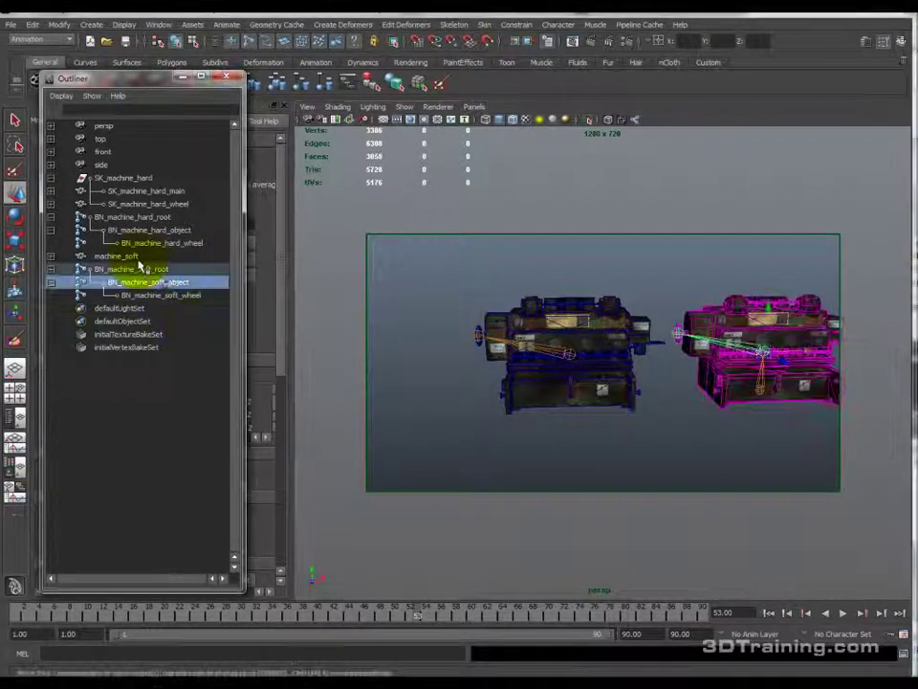
{"action": "left_click", "coordinate": [151, 256]}
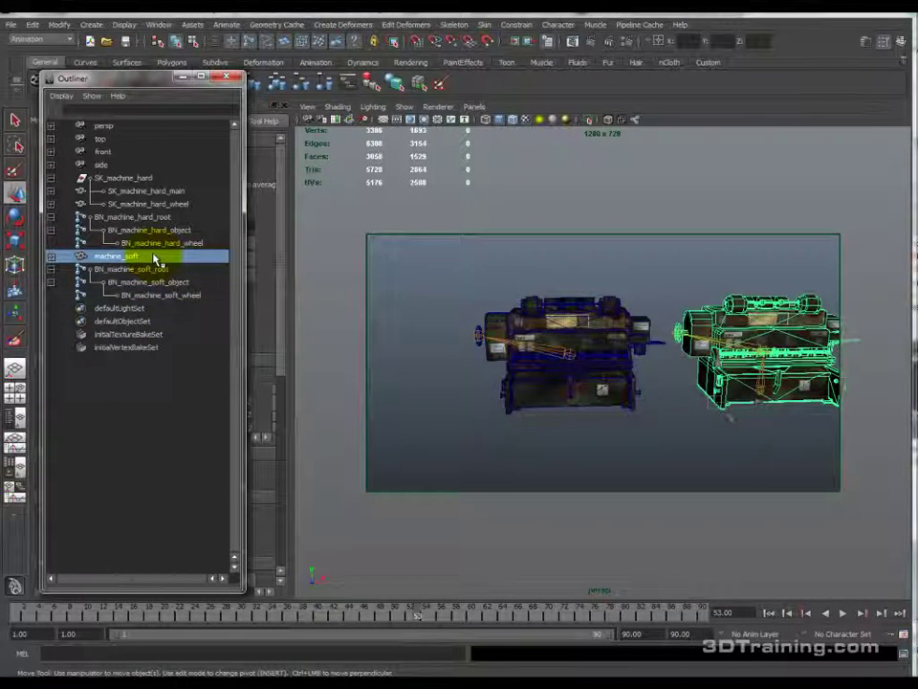
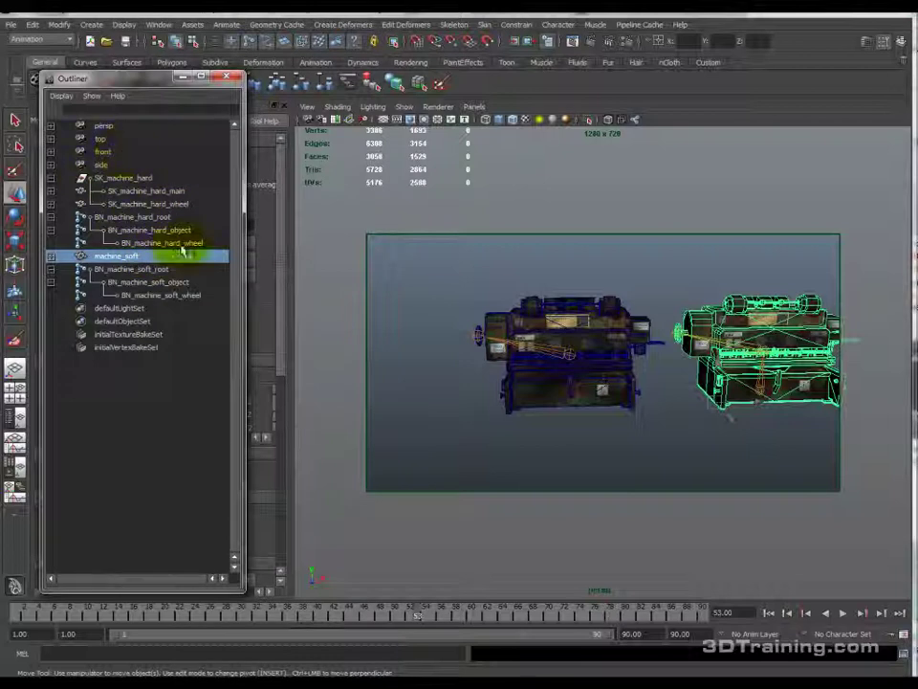
Step: Examine the hard machine's two separate skinned meshes, the main body and the wheel, by selecting each in turn
{"action": "left_click", "coordinate": [170, 204]}
{"action": "left_click", "coordinate": [178, 192]}
{"action": "left_click", "coordinate": [178, 205]}
{"action": "left_click", "coordinate": [177, 192]}
{"action": "left_click", "coordinate": [177, 206]}
{"action": "left_click", "coordinate": [178, 205]}
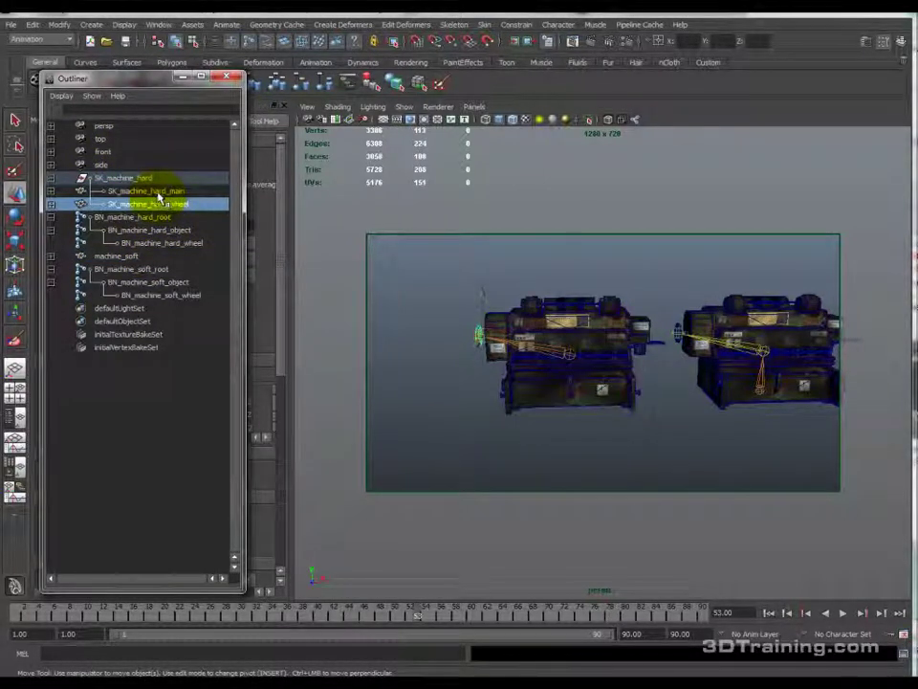
{"action": "left_click", "coordinate": [157, 191]}
Step: Examine the hard machine's joint hierarchy by selecting its root, object and wheel joints, ending on the root
{"action": "left_click", "coordinate": [157, 218]}
{"action": "left_click", "coordinate": [153, 231]}
{"action": "left_click", "coordinate": [149, 244]}
{"action": "left_click", "coordinate": [159, 230]}
{"action": "left_click", "coordinate": [160, 217]}
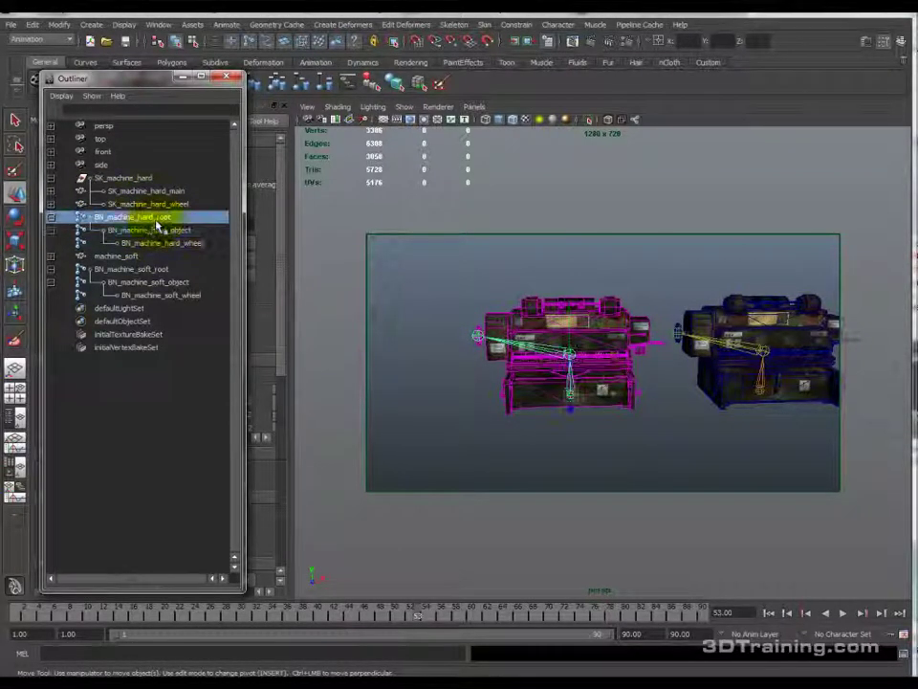
Step: Review the Selected joints and Joint hierarchy choices in the Smooth Bind options, closing them without binding, and minimize the Outliner
{"action": "left_click", "coordinate": [486, 27]}
{"action": "mouse_move", "coordinate": [502, 37]}
{"action": "left_click", "coordinate": [648, 51]}
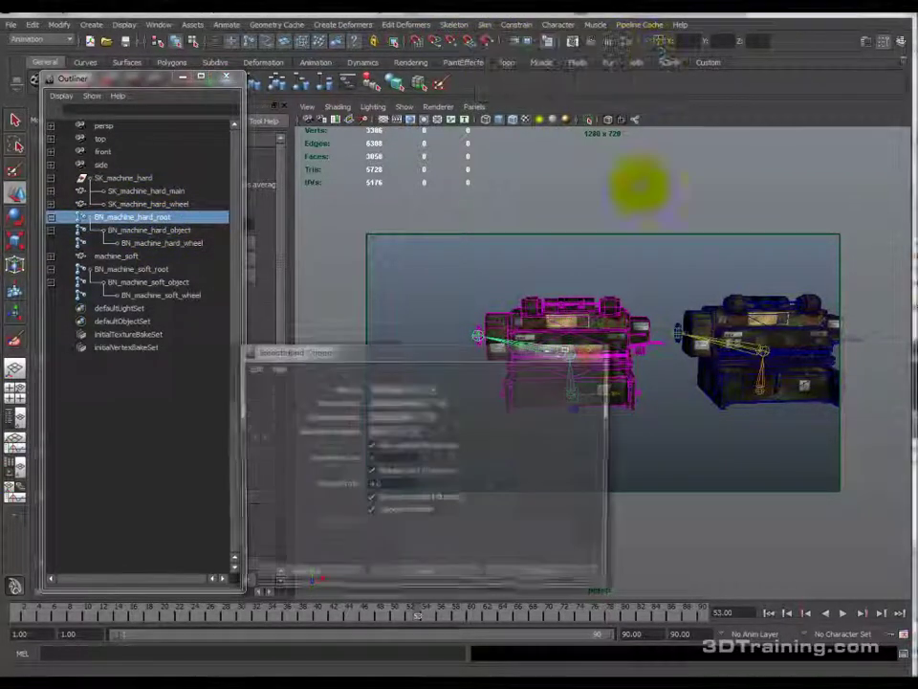
{"action": "left_click", "coordinate": [401, 388]}
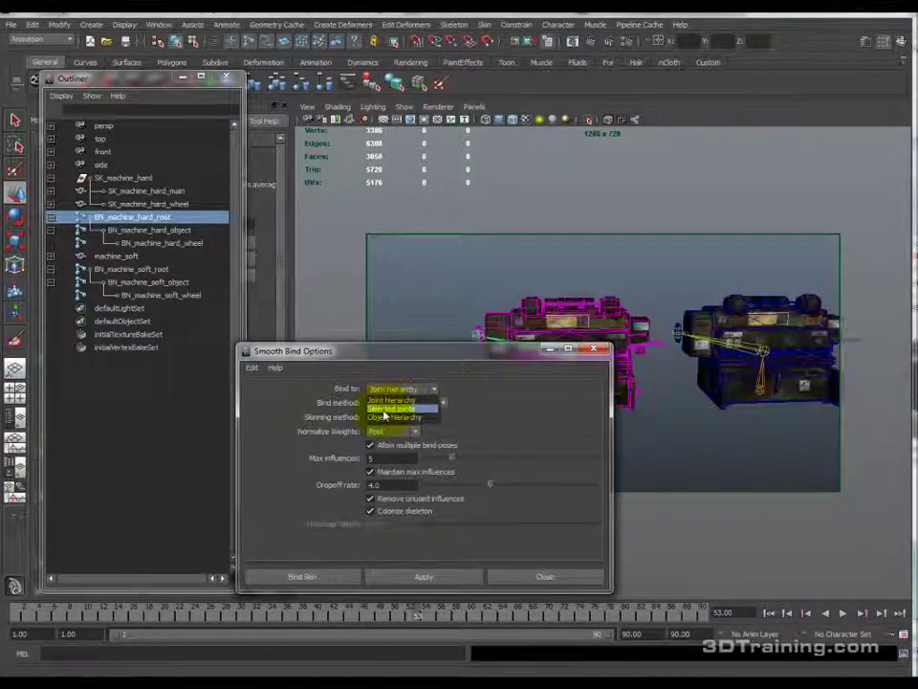
{"action": "left_click", "coordinate": [405, 408]}
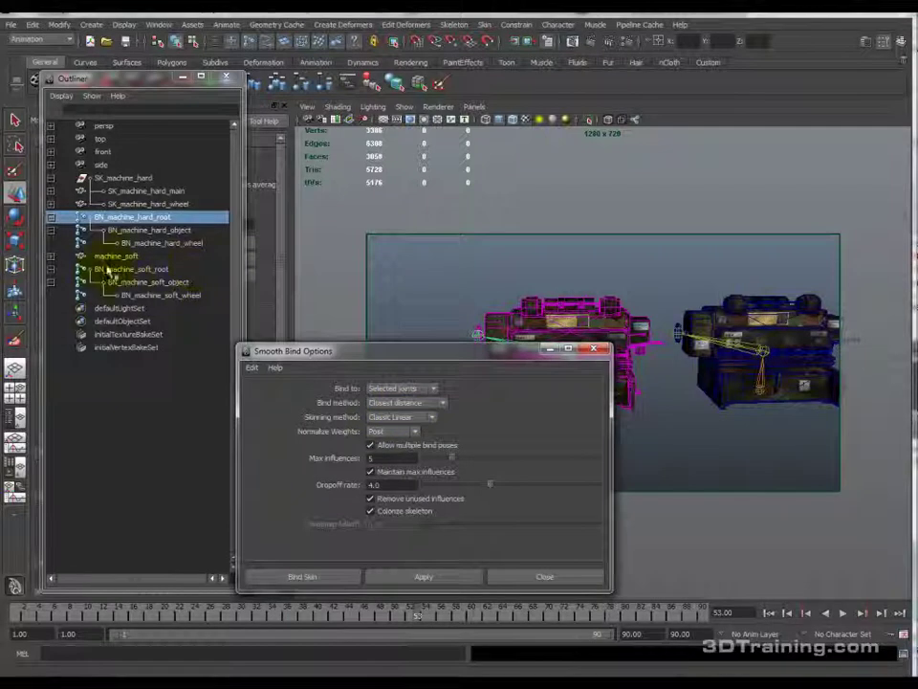
{"action": "left_click", "coordinate": [420, 386]}
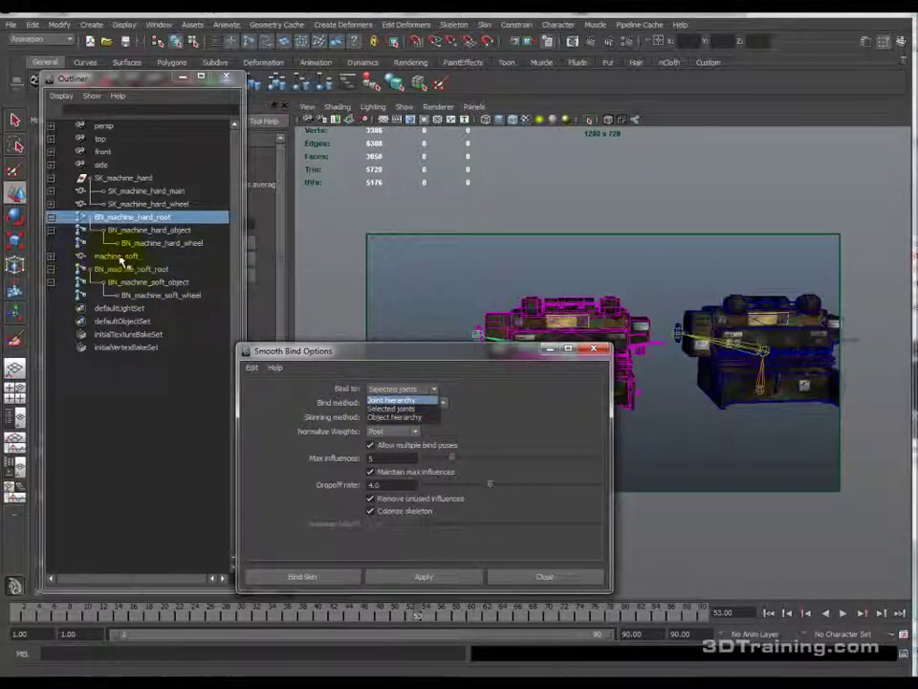
{"action": "left_click", "coordinate": [387, 399]}
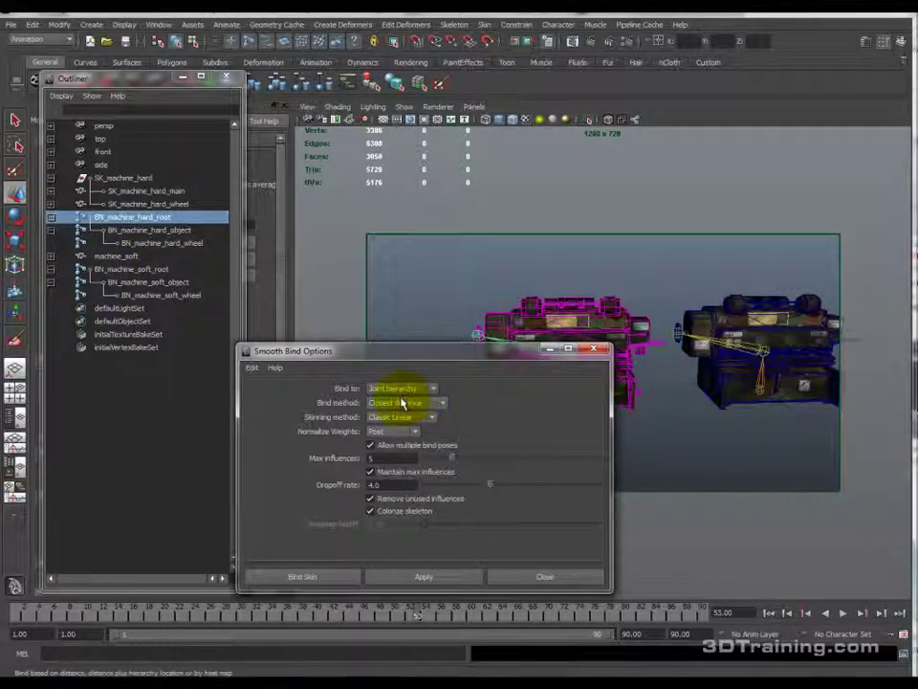
{"action": "left_click", "coordinate": [594, 349]}
{"action": "middle_click_drag", "start_coordinate": [703, 368], "coordinate": [588, 381], "text": "alt"}
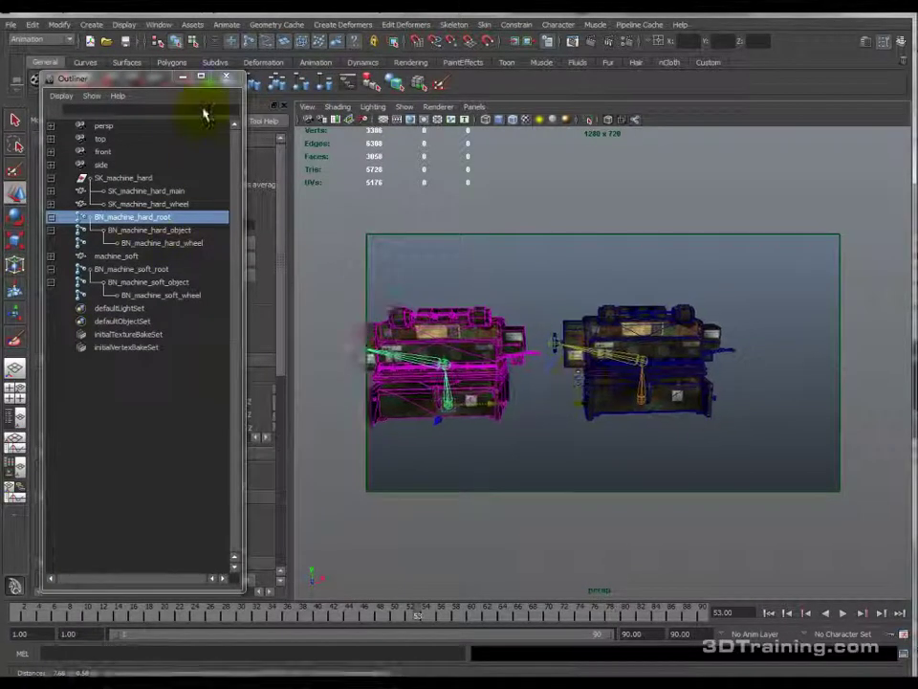
{"action": "left_click", "coordinate": [184, 78]}
{"action": "left_click", "coordinate": [482, 24]}
{"action": "mouse_move", "coordinate": [524, 84]}
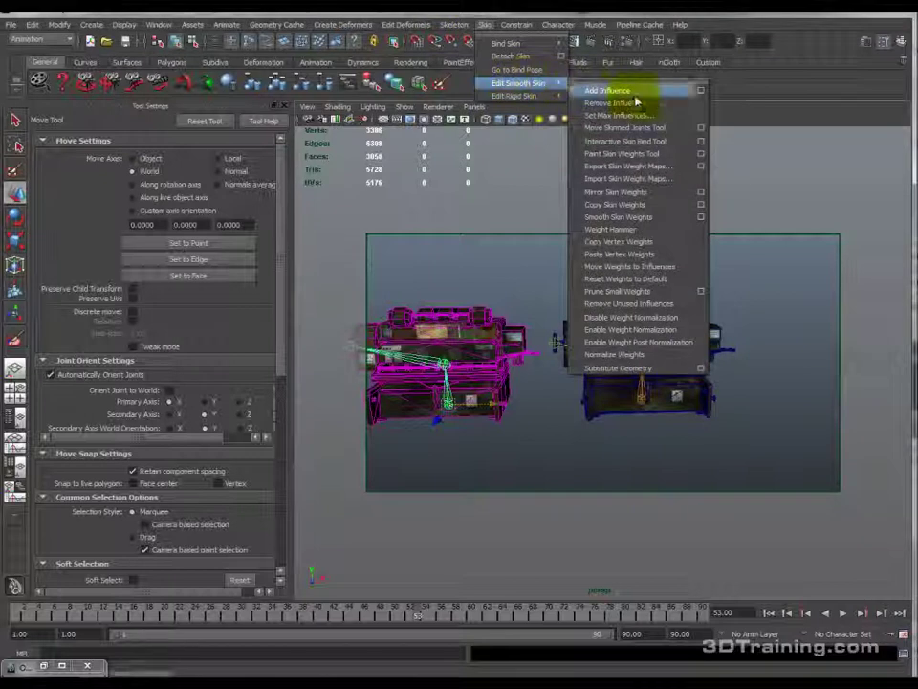
{"action": "left_click", "coordinate": [701, 153]}
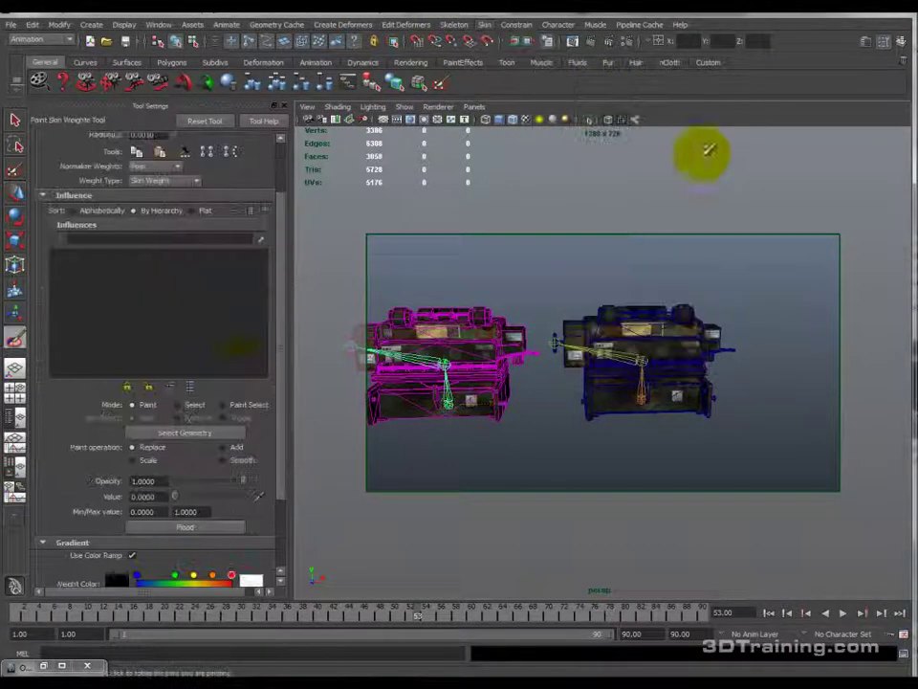
{"action": "key", "text": "q"}
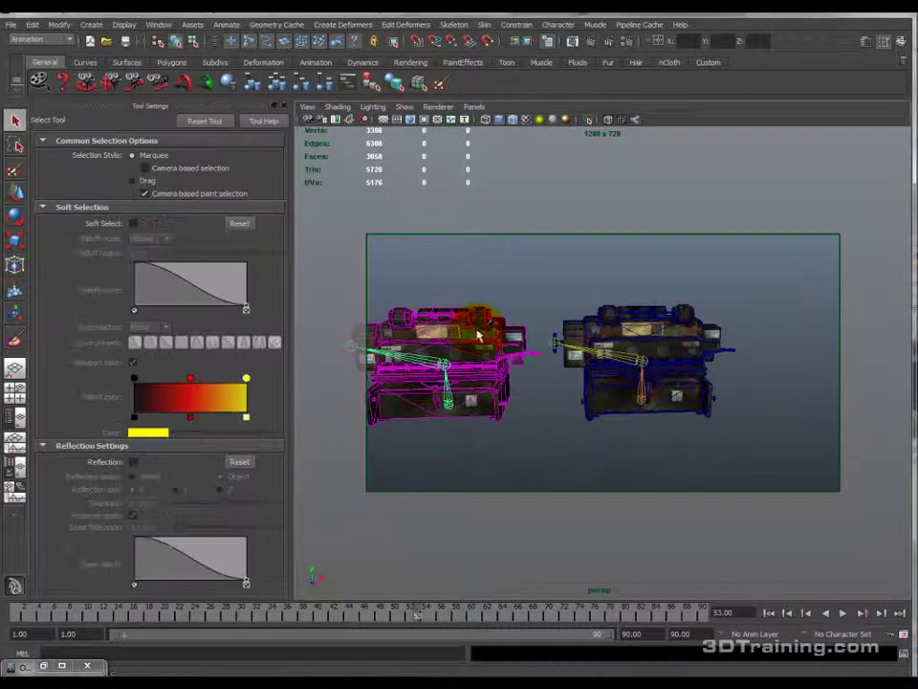
{"action": "left_click", "coordinate": [461, 330]}
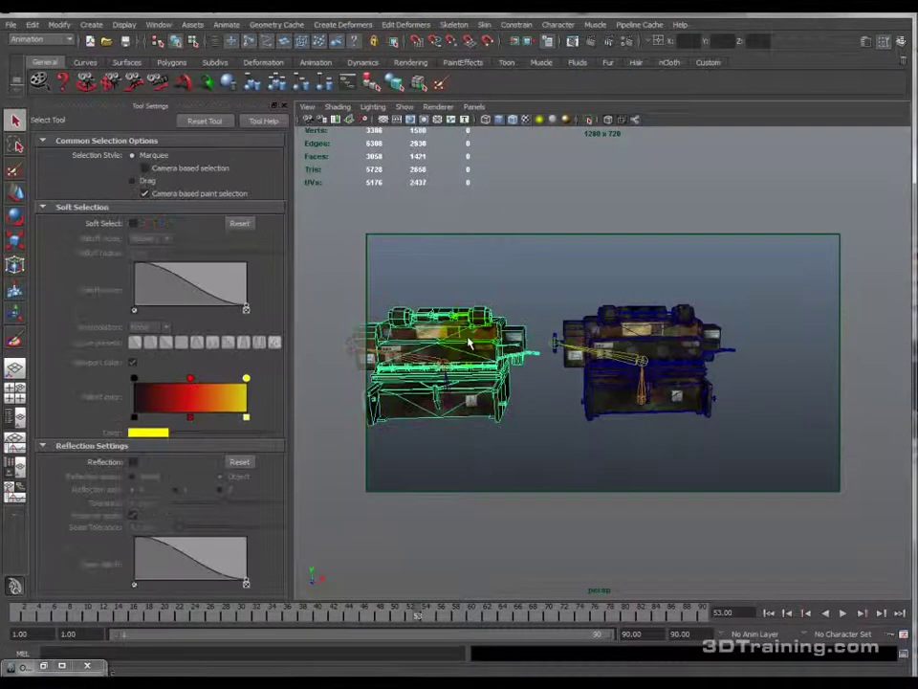
Step: Load the soft machine mesh in the Paint Skin Weights Tool and review its root, object and wheel influences
{"action": "left_click", "coordinate": [651, 315]}
{"action": "left_click", "coordinate": [486, 25]}
{"action": "mouse_move", "coordinate": [536, 83]}
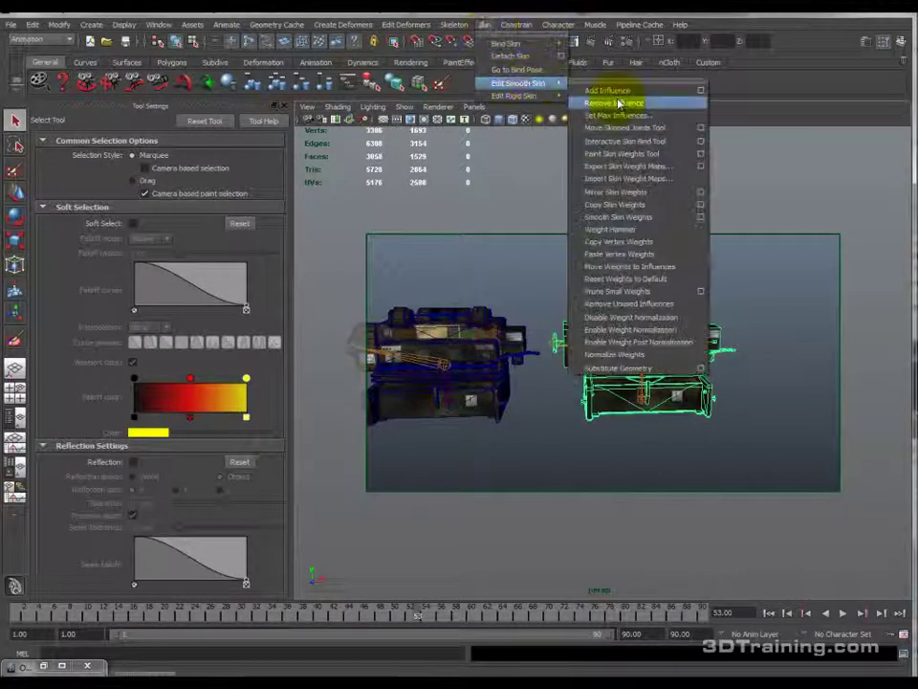
{"action": "left_click", "coordinate": [635, 156]}
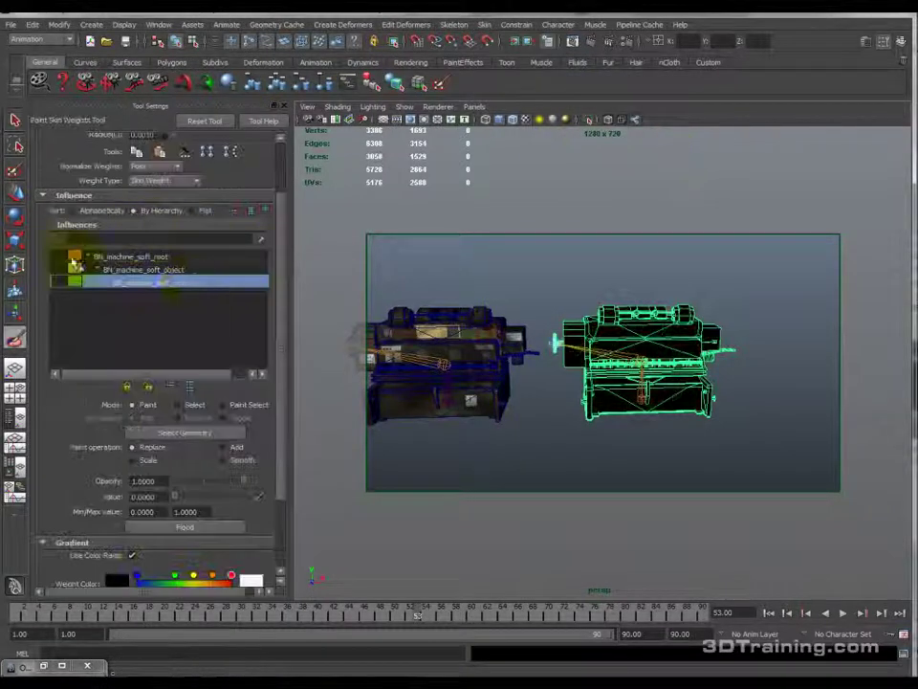
{"action": "left_click", "coordinate": [168, 256]}
{"action": "left_click", "coordinate": [171, 268]}
{"action": "left_click", "coordinate": [167, 282]}
{"action": "left_click", "coordinate": [169, 268]}
{"action": "left_click", "coordinate": [170, 255]}
Step: Inspect the soft machine's object and wheel influences up close, exit weight painting, and compare the hard and soft meshes
{"action": "key", "text": "f"}
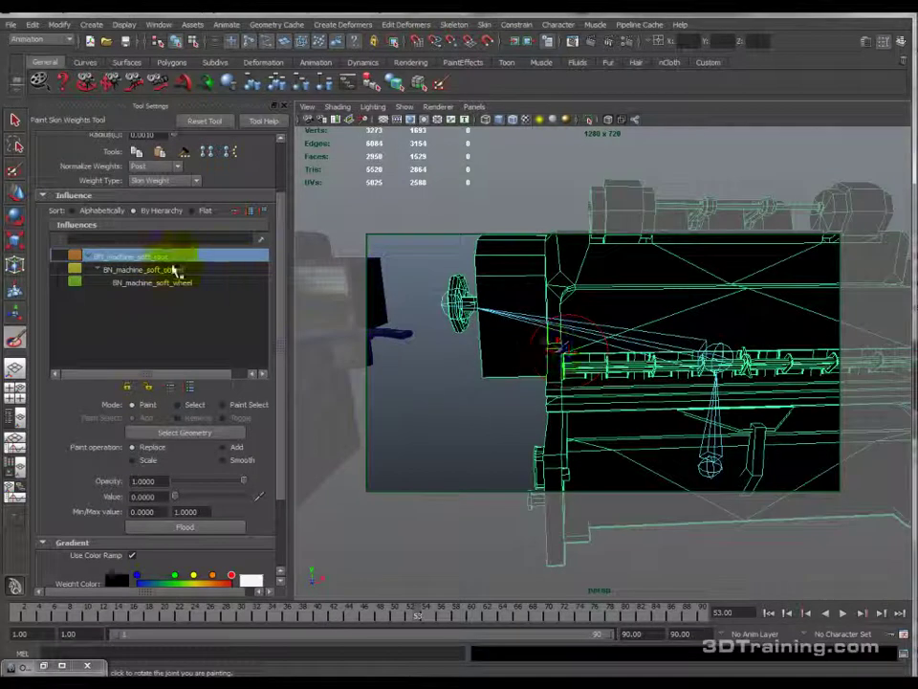
{"action": "left_click", "coordinate": [172, 269]}
{"action": "left_click", "coordinate": [174, 283]}
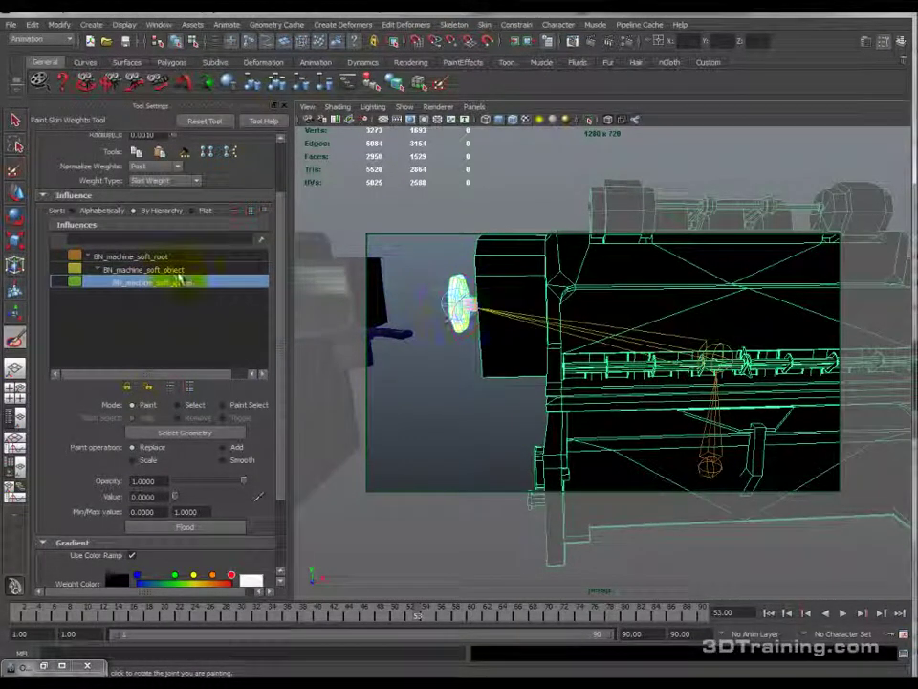
{"action": "scroll", "coordinate": [496, 346], "scroll_direction": "down", "scroll_amount": 5}
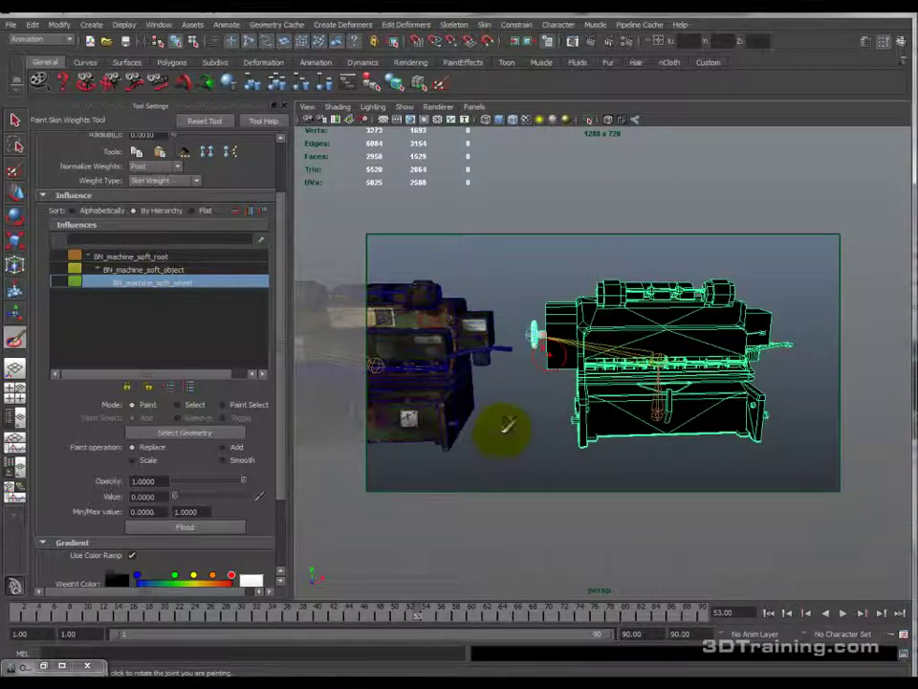
{"action": "key", "text": "q"}
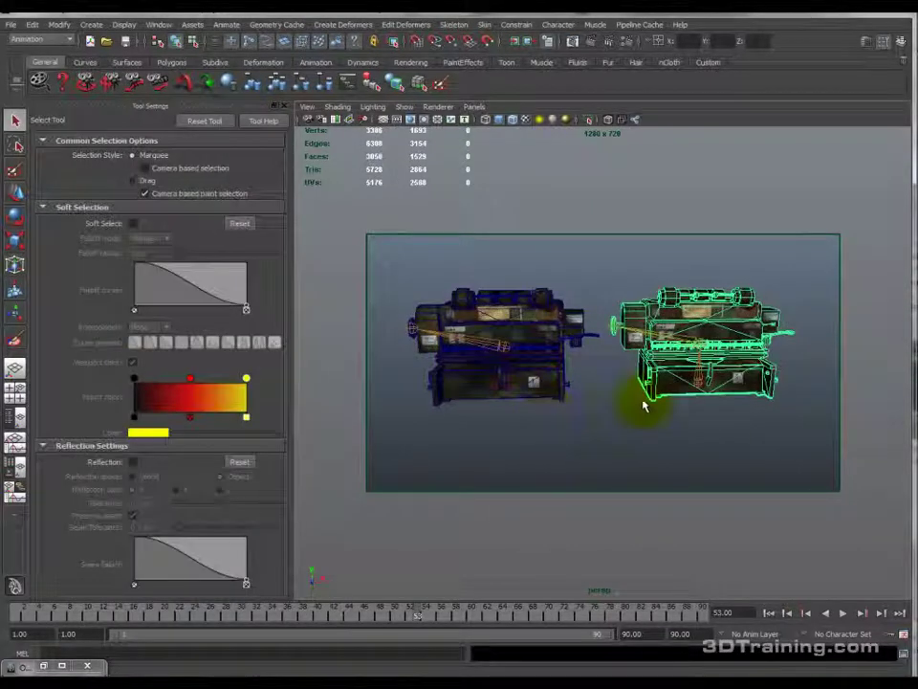
{"action": "left_click", "coordinate": [479, 322]}
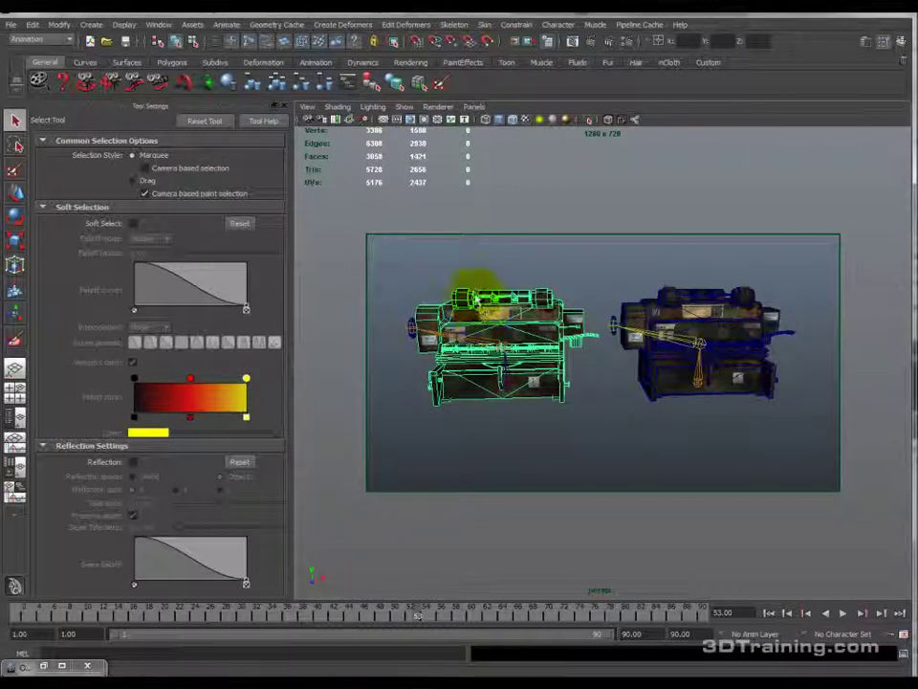
{"action": "left_click", "coordinate": [701, 326]}
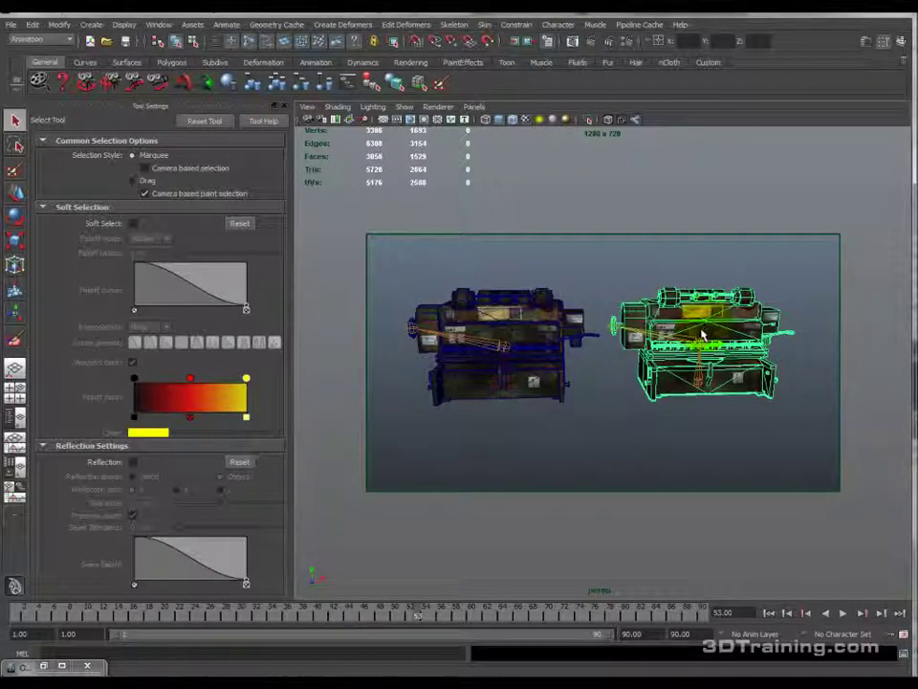
Step: Save the scene as press_cutter_06_rigging.mb in the project's scenes folder
{"action": "key", "text": "ctrl+shift+s"}
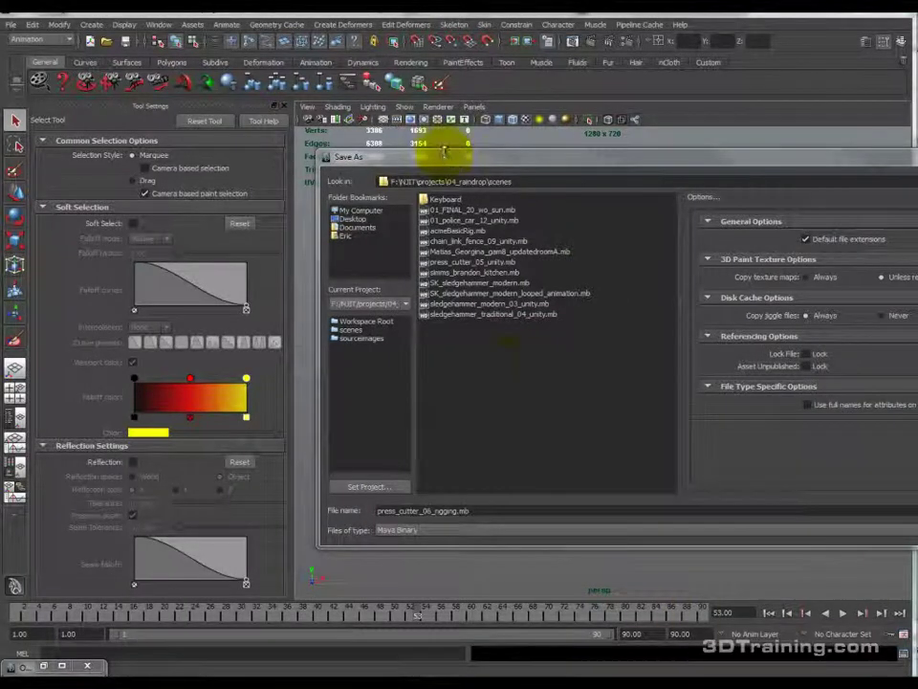
{"action": "left_click_drag", "start_coordinate": [458, 159], "coordinate": [358, 121]}
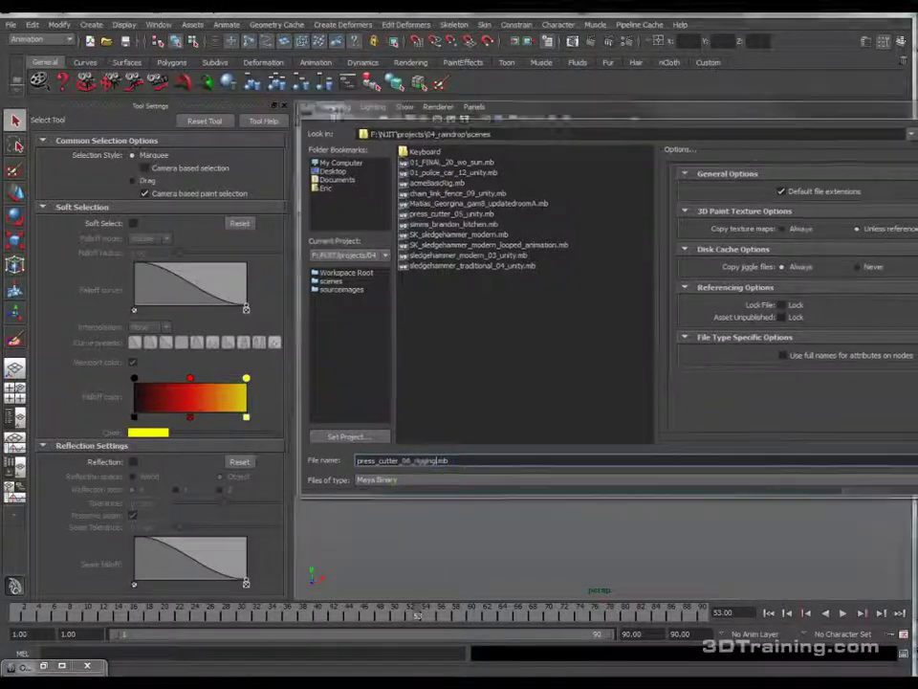
{"action": "key", "text": "Return"}
{"action": "left_click", "coordinate": [622, 349]}
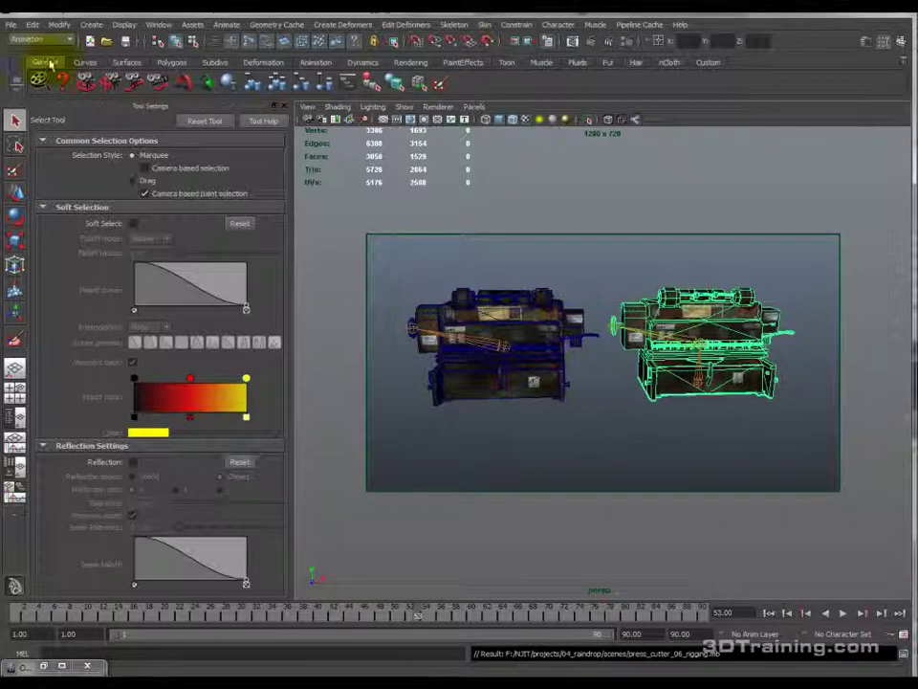
Step: Open the kitchen scene file from the project's scenes folder
{"action": "left_click", "coordinate": [11, 26]}
{"action": "left_click", "coordinate": [33, 56]}
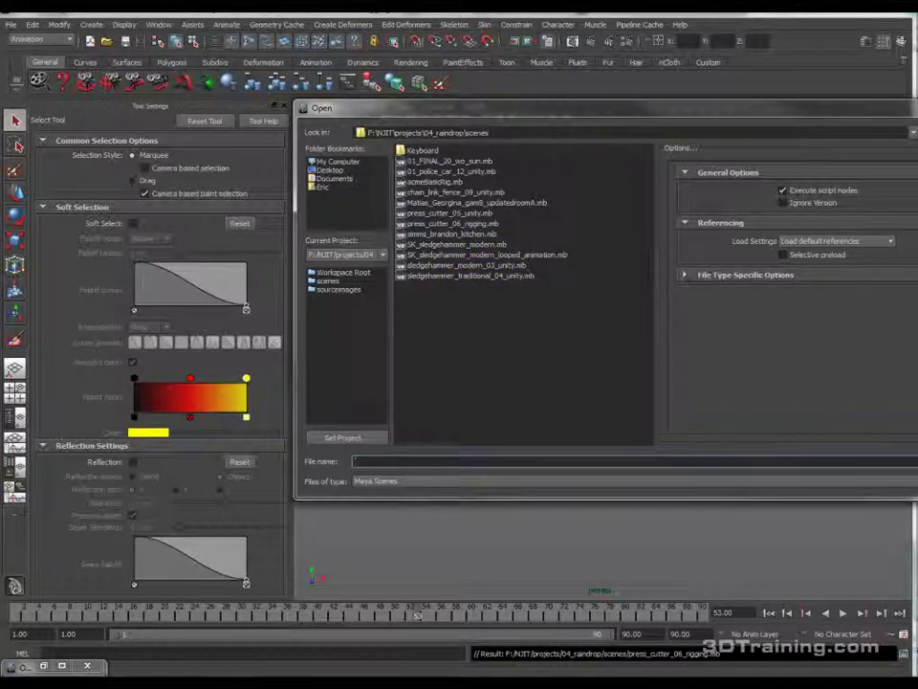
{"action": "left_click", "coordinate": [430, 234]}
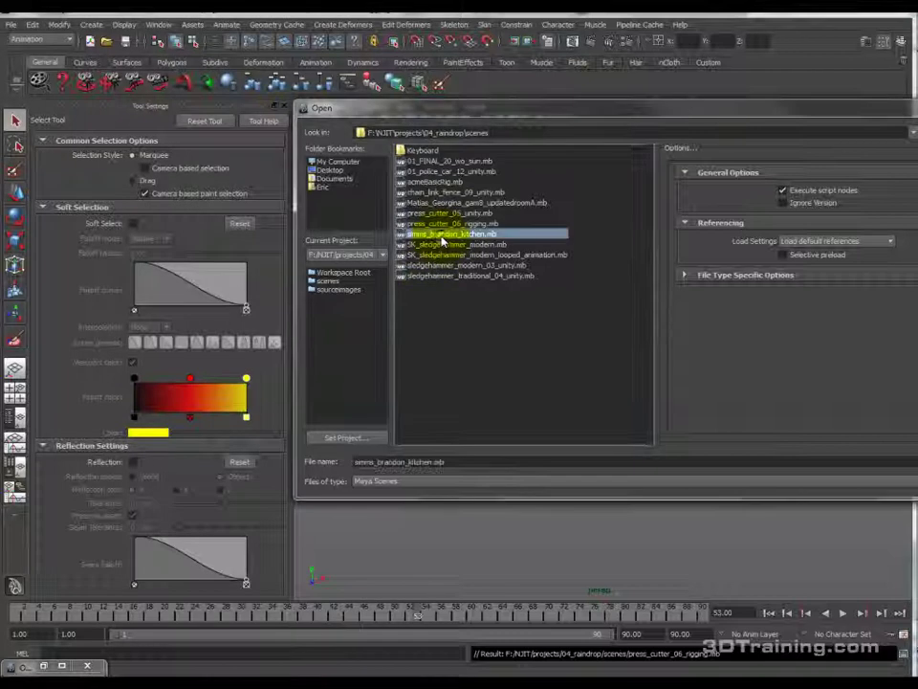
{"action": "double_click", "coordinate": [434, 237]}
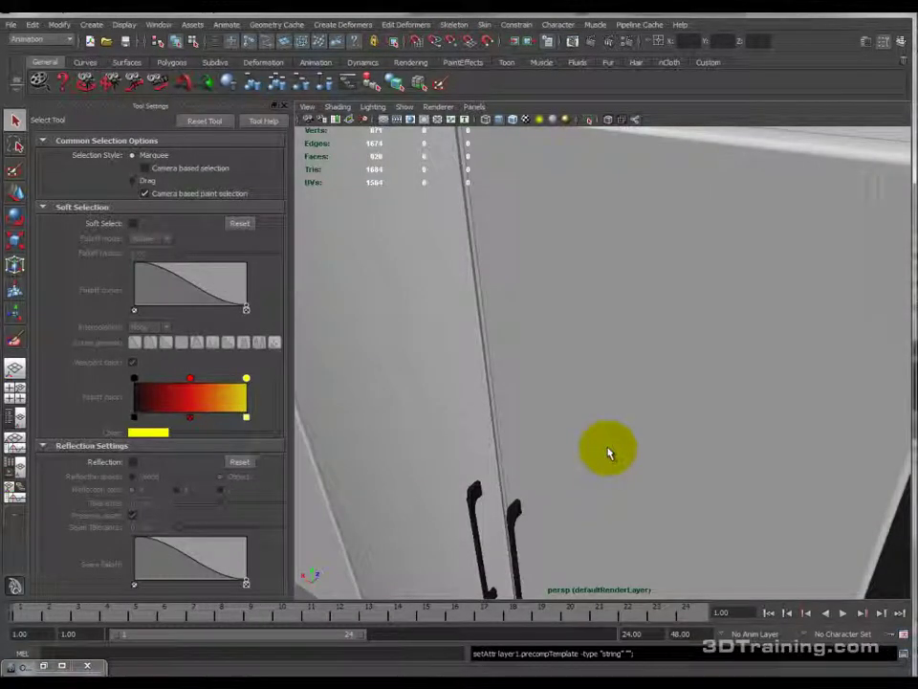
Step: Examine the kitchen model around the cabinets, range hood and stove counter
{"action": "left_click_drag", "start_coordinate": [660, 405], "coordinate": [514, 355], "text": "alt"}
{"action": "scroll", "coordinate": [518, 359], "scroll_direction": "down", "scroll_amount": 5}
{"action": "middle_click_drag", "start_coordinate": [611, 390], "coordinate": [503, 334], "text": "alt"}
{"action": "left_click_drag", "start_coordinate": [502, 334], "coordinate": [542, 329], "text": "alt"}
{"action": "middle_click_drag", "start_coordinate": [582, 307], "coordinate": [525, 337], "text": "alt"}
{"action": "left_click_drag", "start_coordinate": [524, 337], "coordinate": [531, 360], "text": "alt"}
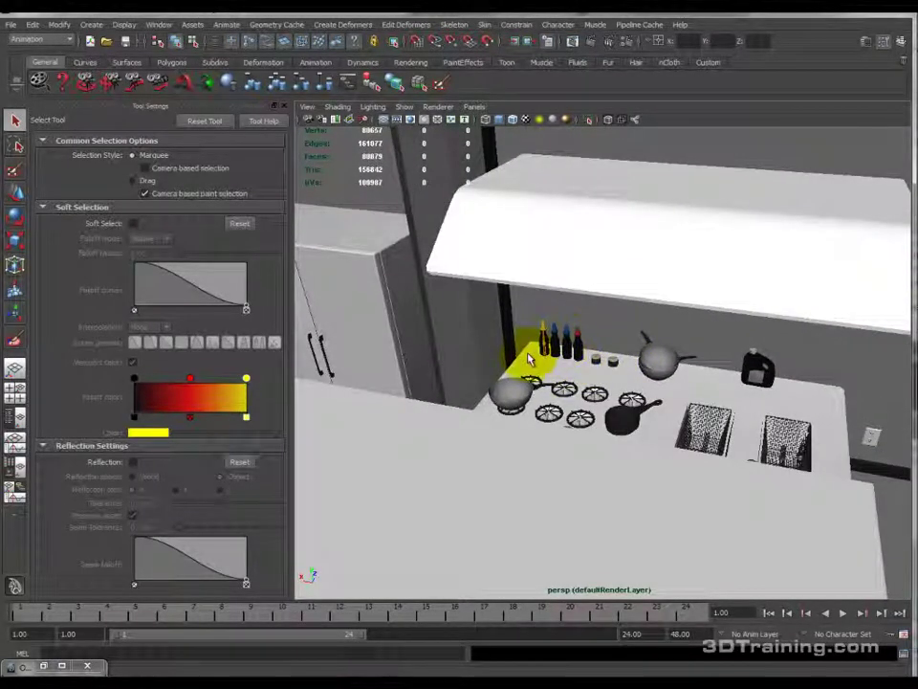
{"action": "scroll", "coordinate": [535, 384], "scroll_direction": "down", "scroll_amount": 5}
{"action": "scroll", "coordinate": [533, 385], "scroll_direction": "down", "scroll_amount": 1}
Step: Examine the row of coloured-cap bottles at the end of the stove counter up close
{"action": "scroll", "coordinate": [533, 385], "scroll_direction": "up", "scroll_amount": 5}
{"action": "middle_click_drag", "start_coordinate": [502, 355], "coordinate": [503, 357], "text": "alt"}
{"action": "left_click_drag", "start_coordinate": [502, 358], "coordinate": [549, 327], "text": "alt"}
{"action": "scroll", "coordinate": [536, 317], "scroll_direction": "up", "scroll_amount": 5}
{"action": "middle_click_drag", "start_coordinate": [522, 310], "coordinate": [544, 343], "text": "alt"}
{"action": "right_click_drag", "start_coordinate": [546, 349], "coordinate": [642, 330], "text": "alt"}
{"action": "left_click_drag", "start_coordinate": [640, 335], "coordinate": [641, 332], "text": "alt"}
{"action": "scroll", "coordinate": [642, 332], "scroll_direction": "up", "scroll_amount": 5}
{"action": "middle_click_drag", "start_coordinate": [639, 313], "coordinate": [639, 332], "text": "alt"}
{"action": "left_click_drag", "start_coordinate": [639, 332], "coordinate": [657, 341], "text": "alt"}
Step: Inspect the yellow-capped bottle's middle and base joints, leaving the middle joint selected
{"action": "left_click", "coordinate": [650, 348]}
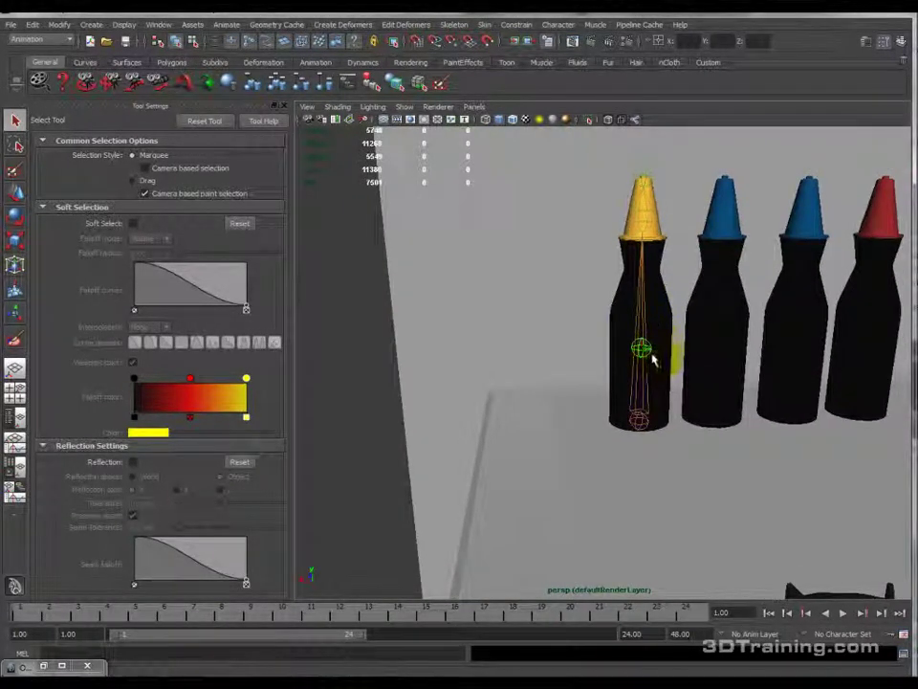
{"action": "left_click", "coordinate": [642, 423]}
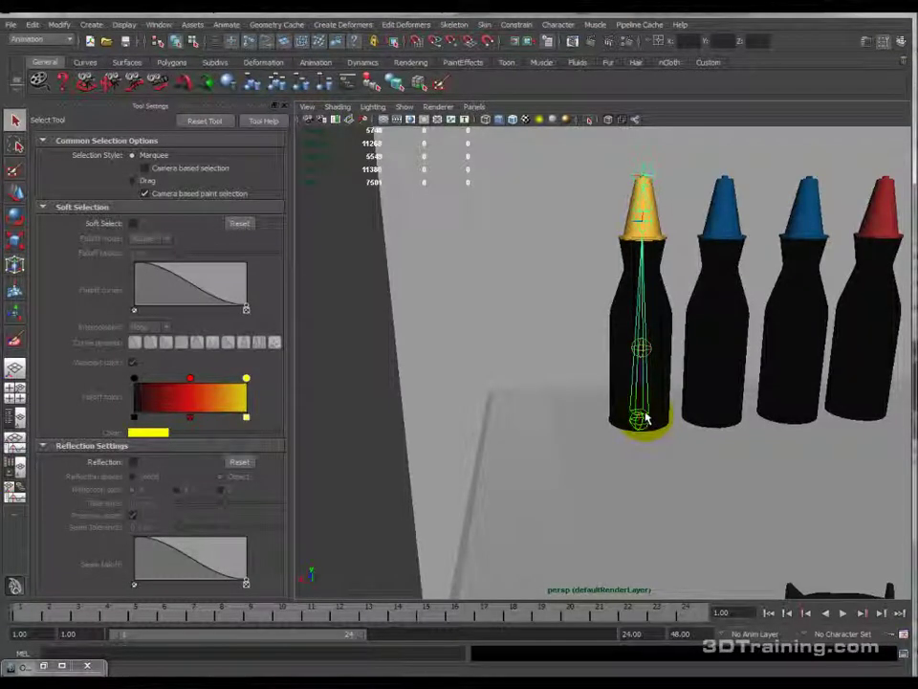
{"action": "left_click", "coordinate": [649, 352]}
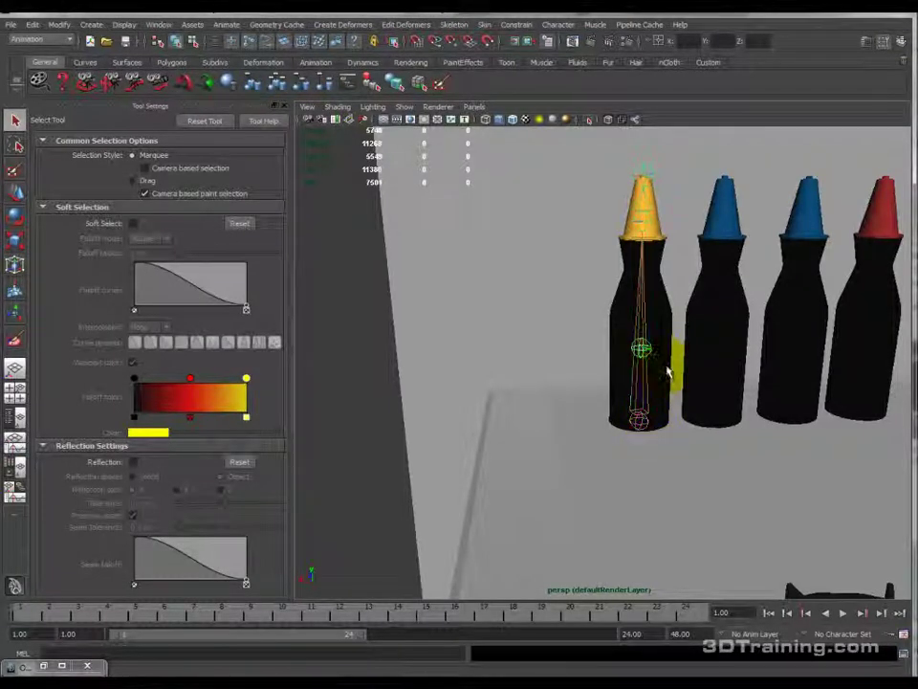
{"action": "middle_click_drag", "start_coordinate": [672, 370], "coordinate": [576, 336], "text": "alt"}
{"action": "scroll", "coordinate": [574, 348], "scroll_direction": "up", "scroll_amount": 3}
{"action": "left_click_drag", "start_coordinate": [576, 356], "coordinate": [585, 370], "text": "alt"}
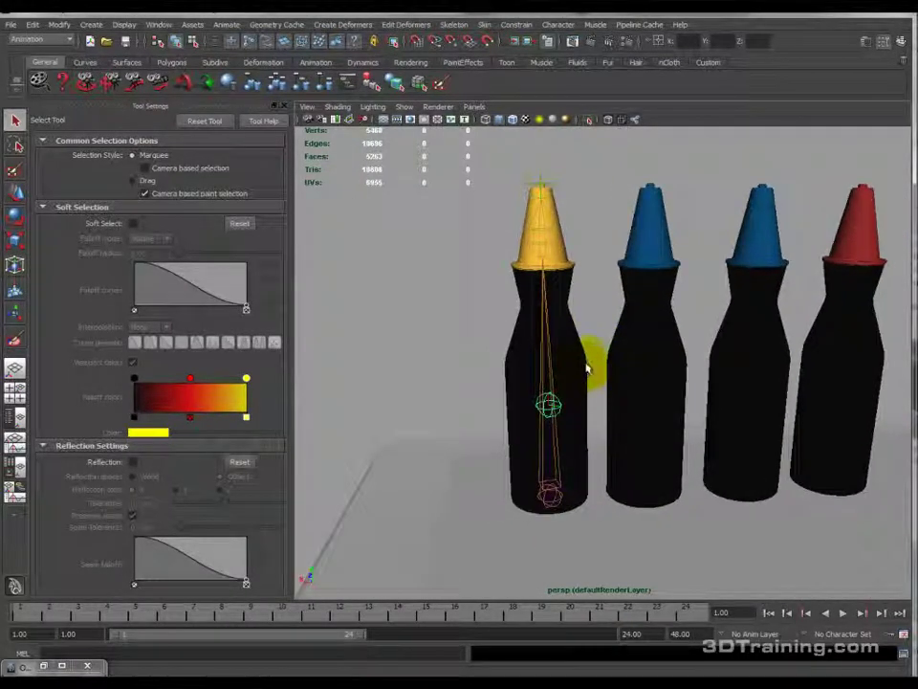
Step: Try scaling the yellow-capped bottle's middle joint uniformly and undo the scaling
{"action": "key", "text": "r"}
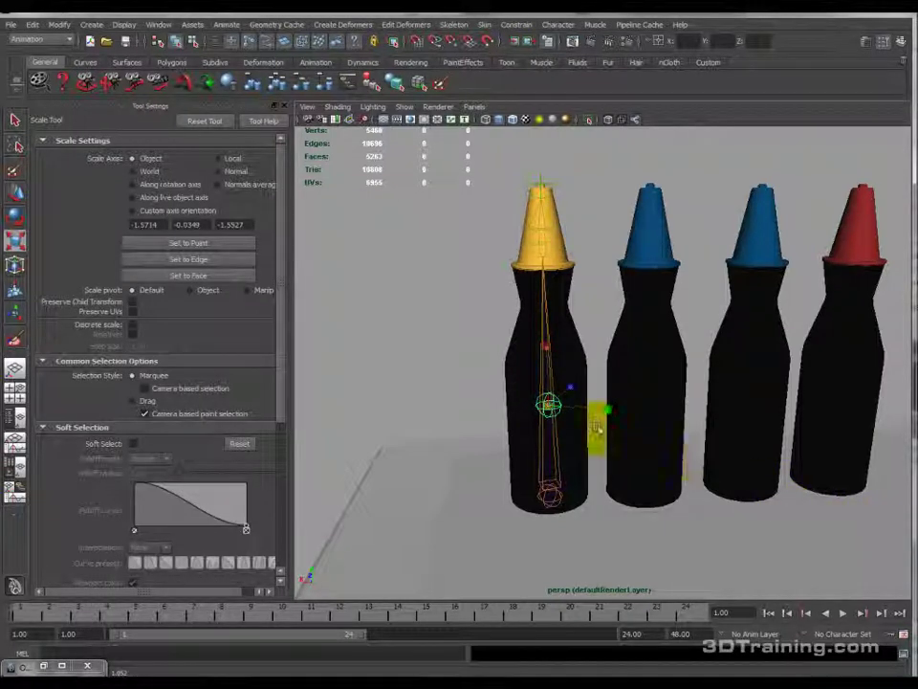
{"action": "left_click_drag", "start_coordinate": [598, 427], "coordinate": [562, 408]}
{"action": "key", "text": "ctrl+z"}
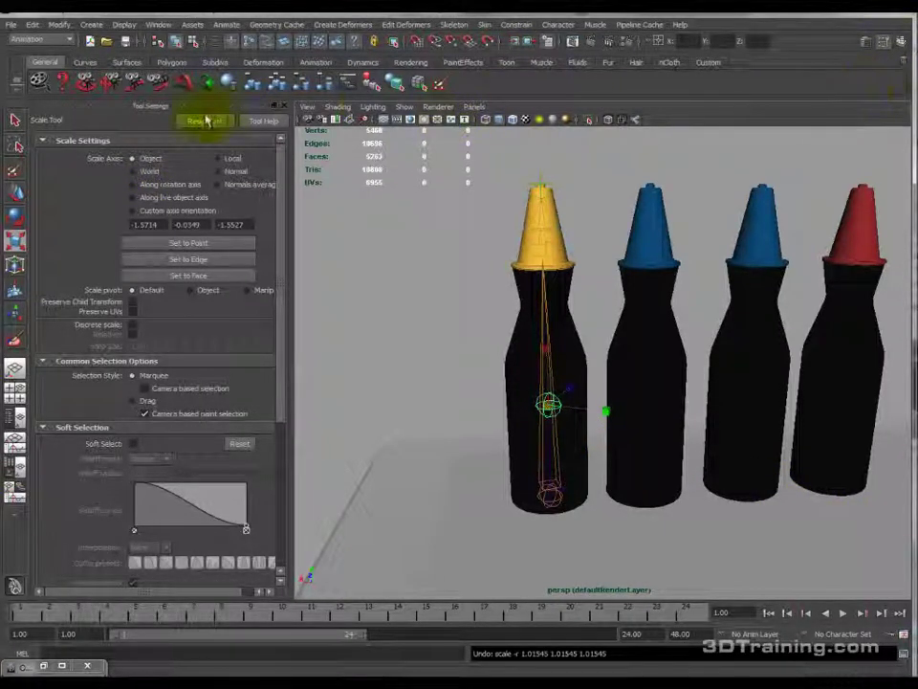
Step: Hide the Tool Settings to enlarge the perspective viewport
{"action": "left_click", "coordinate": [283, 105]}
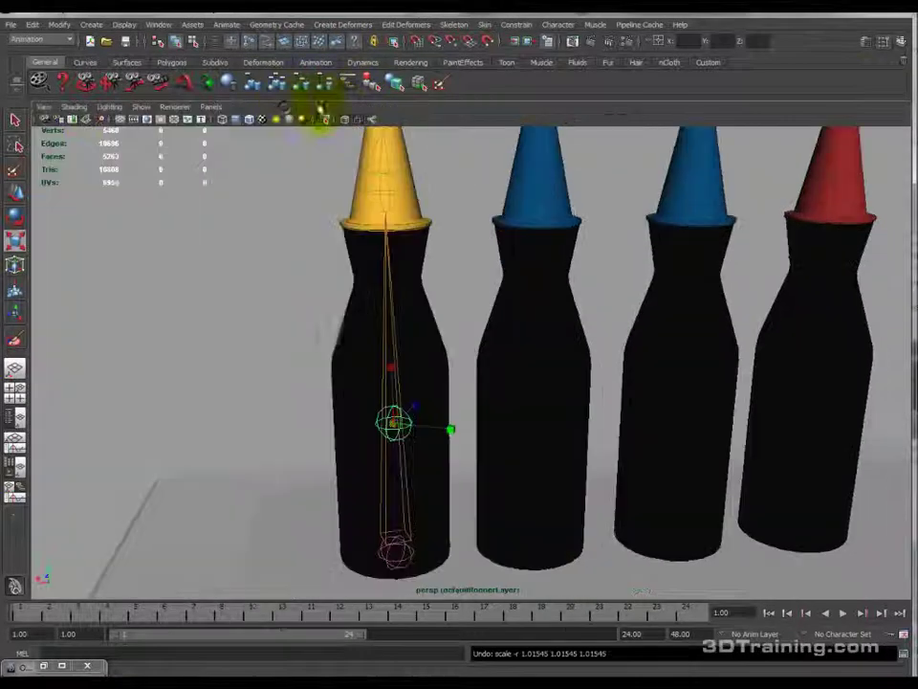
Step: Show the selected squeeze joint's channels in the Channel Box and try changing its Scale X, Y and Z together
{"action": "left_click", "coordinate": [867, 44]}
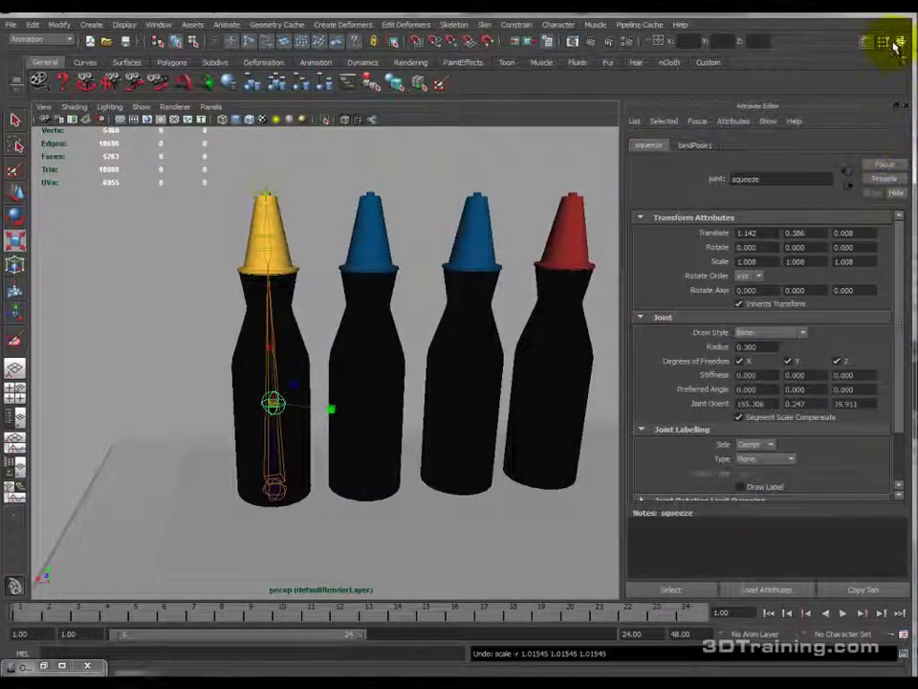
{"action": "left_click", "coordinate": [901, 42]}
{"action": "left_click_drag", "start_coordinate": [861, 221], "coordinate": [865, 242]}
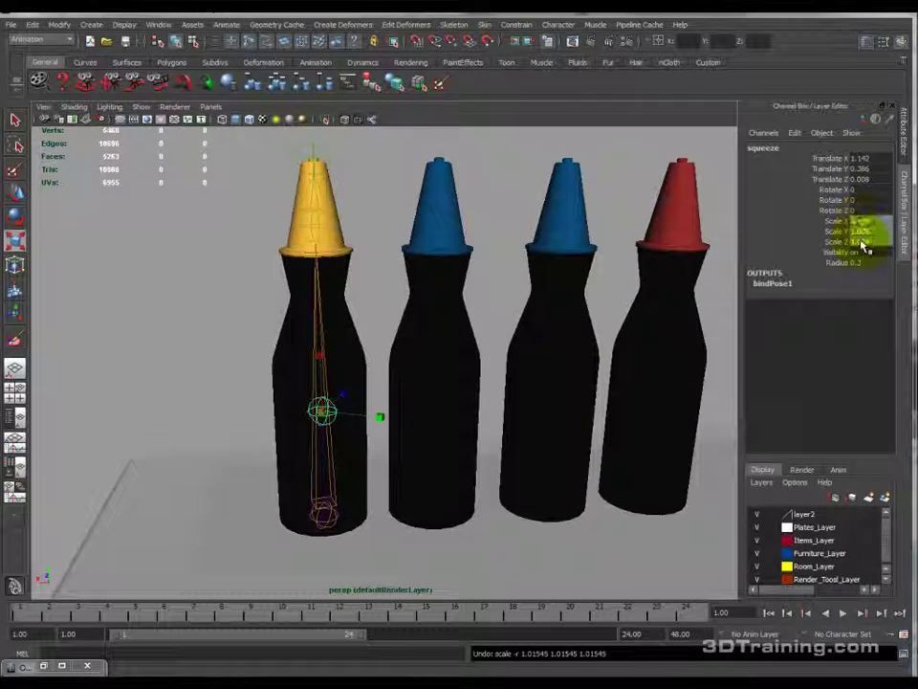
{"action": "left_click_drag", "start_coordinate": [322, 411], "coordinate": [458, 391]}
{"action": "middle_click_drag", "start_coordinate": [457, 390], "coordinate": [876, 225]}
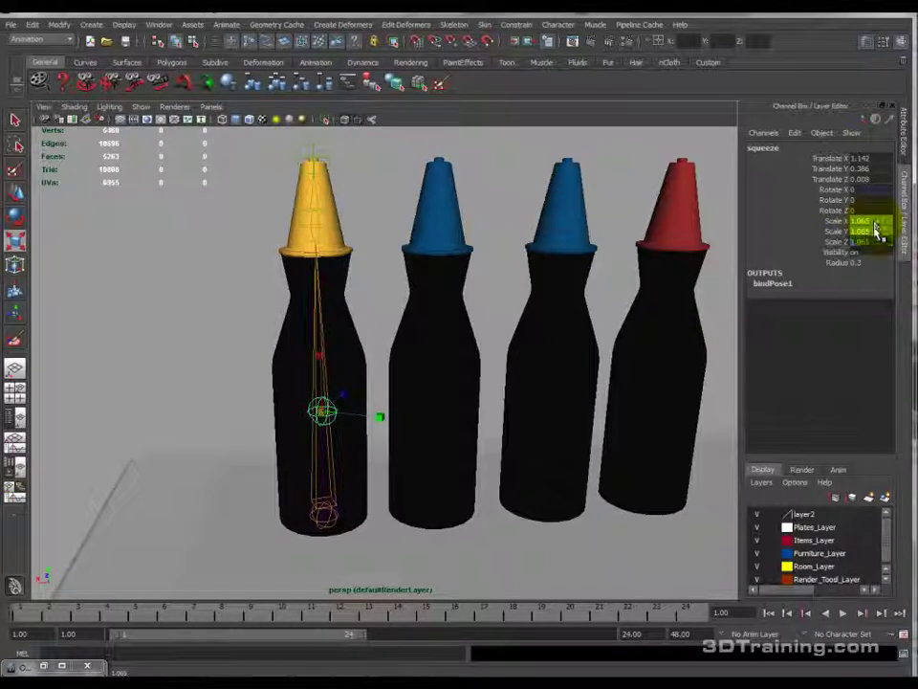
Step: Set the squeeze joint's Scale X, Y and Z to 1
{"action": "left_click", "coordinate": [872, 242]}
{"action": "type", "text": "1"}
{"action": "key", "text": "Return"}
{"action": "left_click", "coordinate": [379, 417]}
{"action": "mouse_move", "coordinate": [866, 232]}
{"action": "left_mouse_down"}
{"action": "mouse_move", "coordinate": [869, 251]}
{"action": "mouse_move", "coordinate": [871, 223]}
{"action": "mouse_move", "coordinate": [860, 224]}
{"action": "mouse_move", "coordinate": [866, 241]}
{"action": "left_mouse_up"}
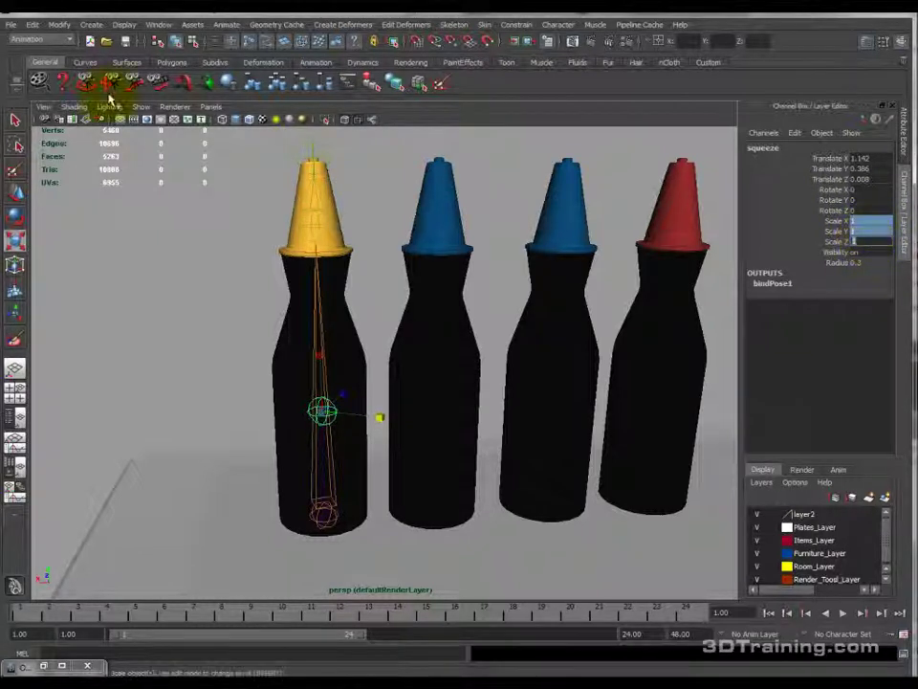
Step: Open the Outliner and expand the root joint's hierarchy near the end of the scene list
{"action": "left_click", "coordinate": [159, 25]}
{"action": "left_click", "coordinate": [185, 118]}
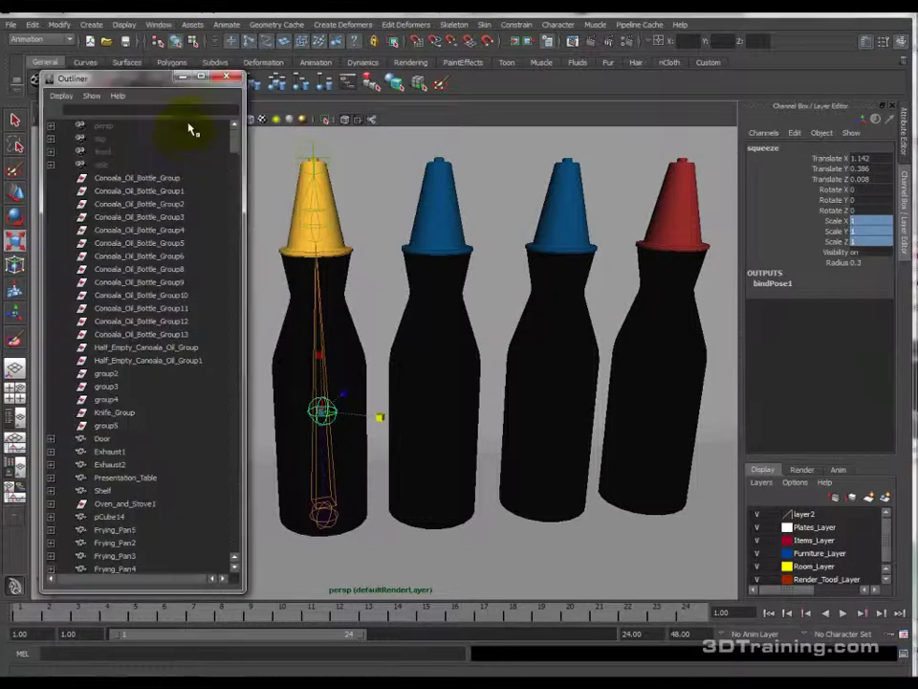
{"action": "scroll", "coordinate": [119, 386], "scroll_direction": "down", "scroll_amount": 5}
{"action": "scroll", "coordinate": [178, 392], "scroll_direction": "down", "scroll_amount": 15}
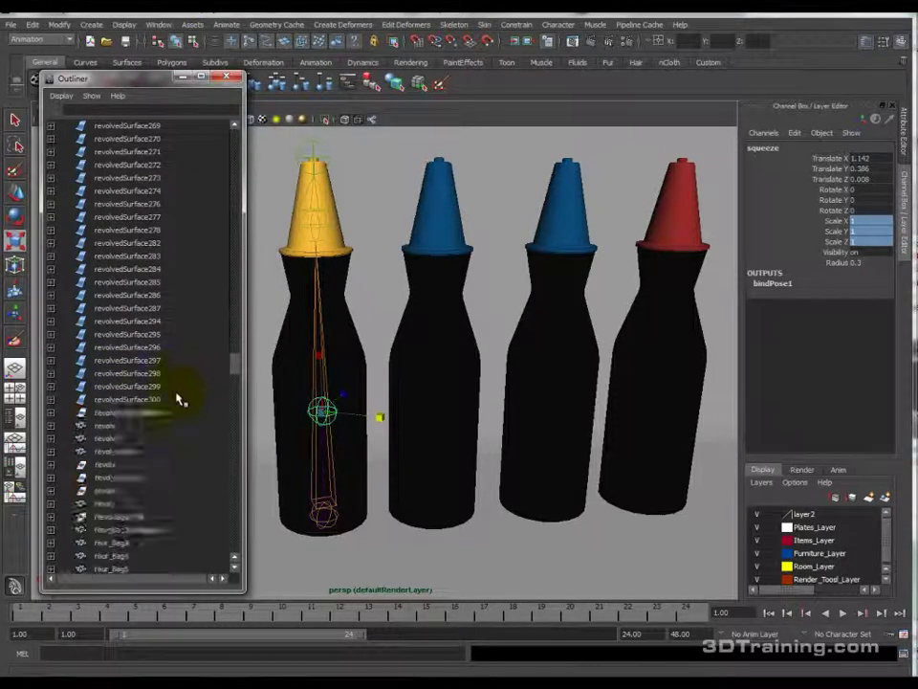
{"action": "scroll", "coordinate": [175, 387], "scroll_direction": "down", "scroll_amount": 15}
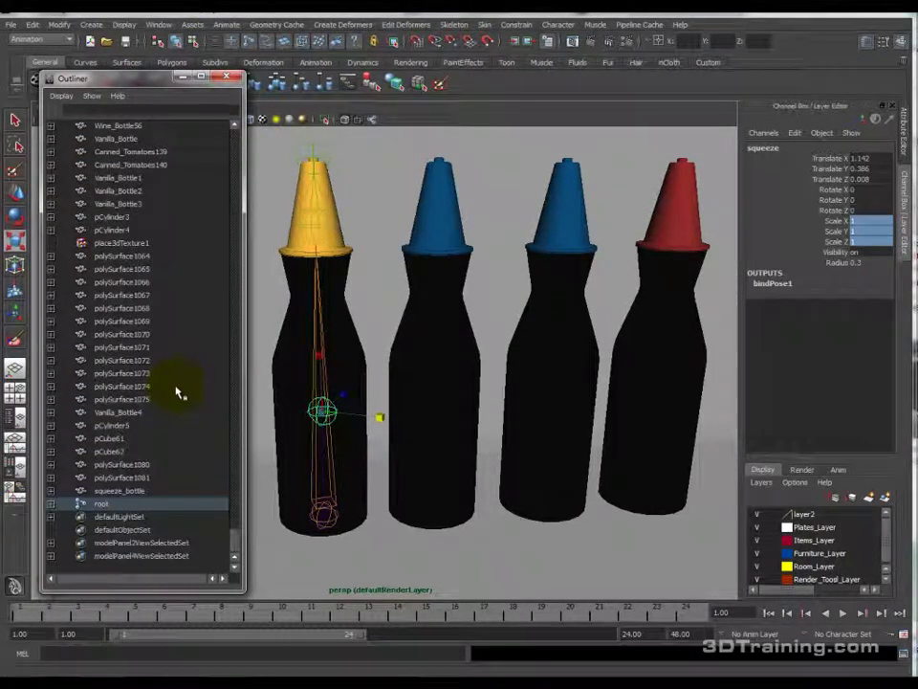
{"action": "left_click", "coordinate": [52, 504]}
{"action": "left_click", "coordinate": [59, 524]}
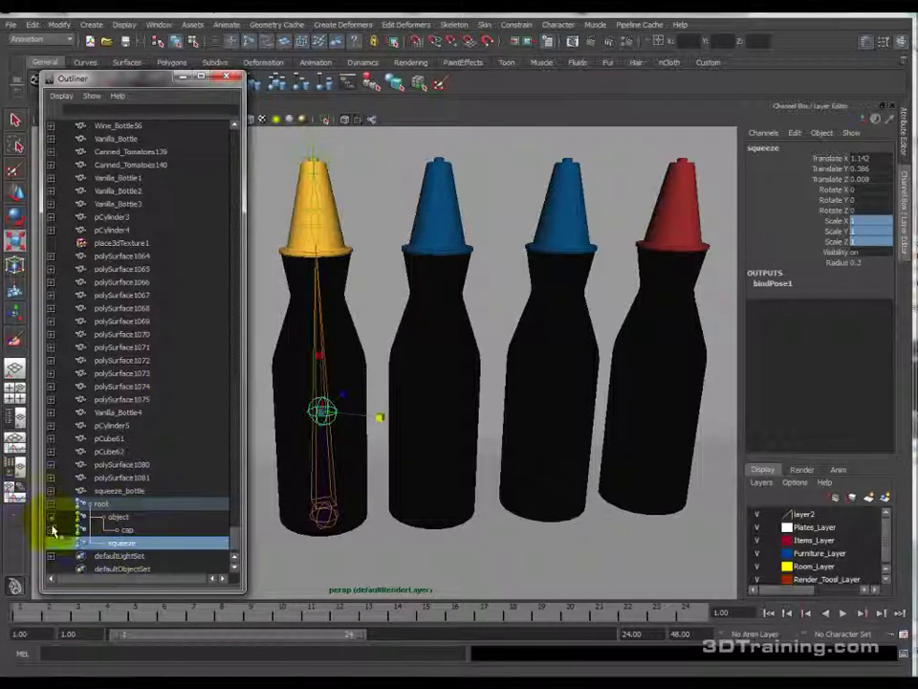
Step: Try moving the object joint sideways away from the yellow-capped bottle and undo the move
{"action": "left_click", "coordinate": [125, 519]}
{"action": "key", "text": "w"}
{"action": "left_click_drag", "start_coordinate": [294, 522], "coordinate": [387, 507]}
{"action": "key", "text": "ctrl+z"}
Step: Isolate the squeeze_bottle mesh and its root joint in the perspective viewport
{"action": "left_click", "coordinate": [110, 491]}
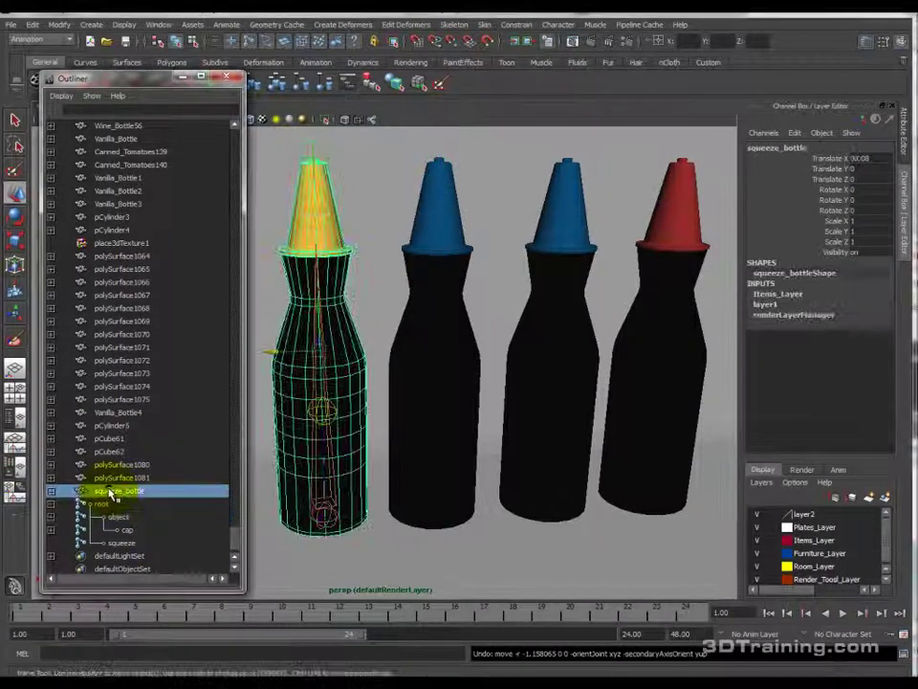
{"action": "left_click", "coordinate": [103, 503]}
{"action": "left_click", "coordinate": [116, 519]}
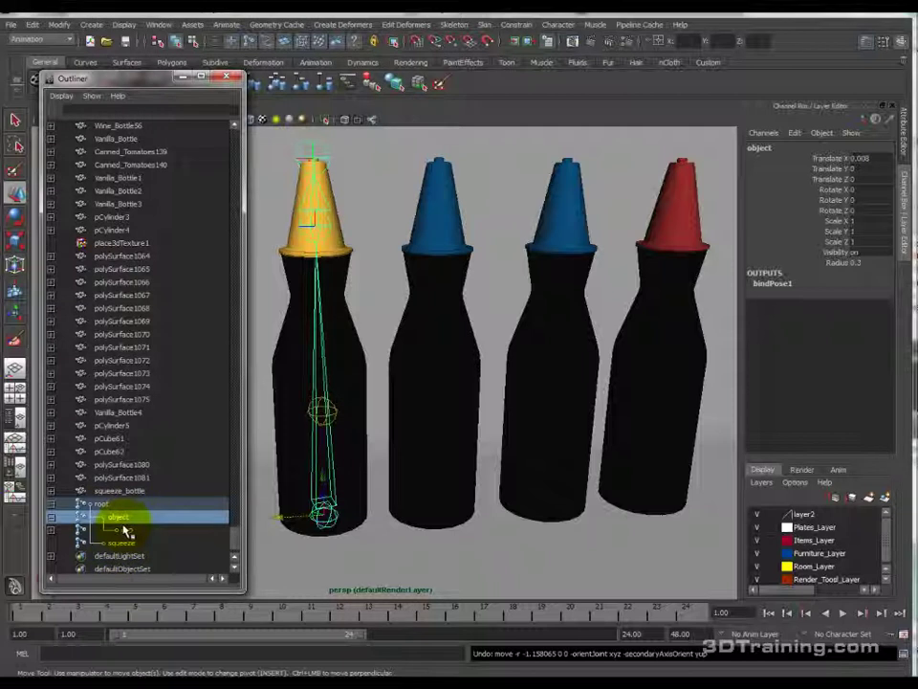
{"action": "left_click", "coordinate": [124, 491]}
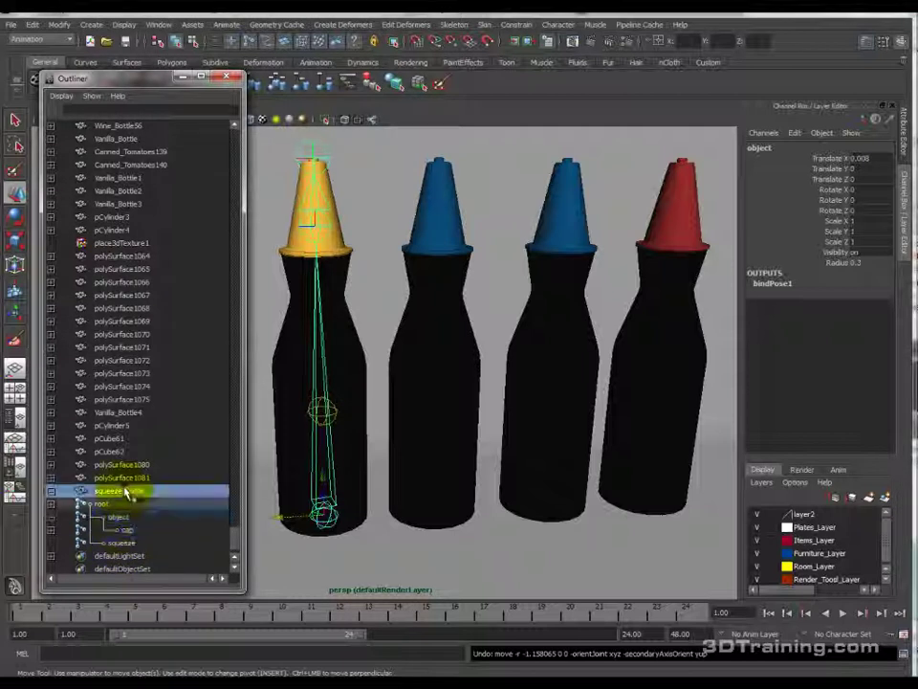
{"action": "left_click", "coordinate": [101, 503]}
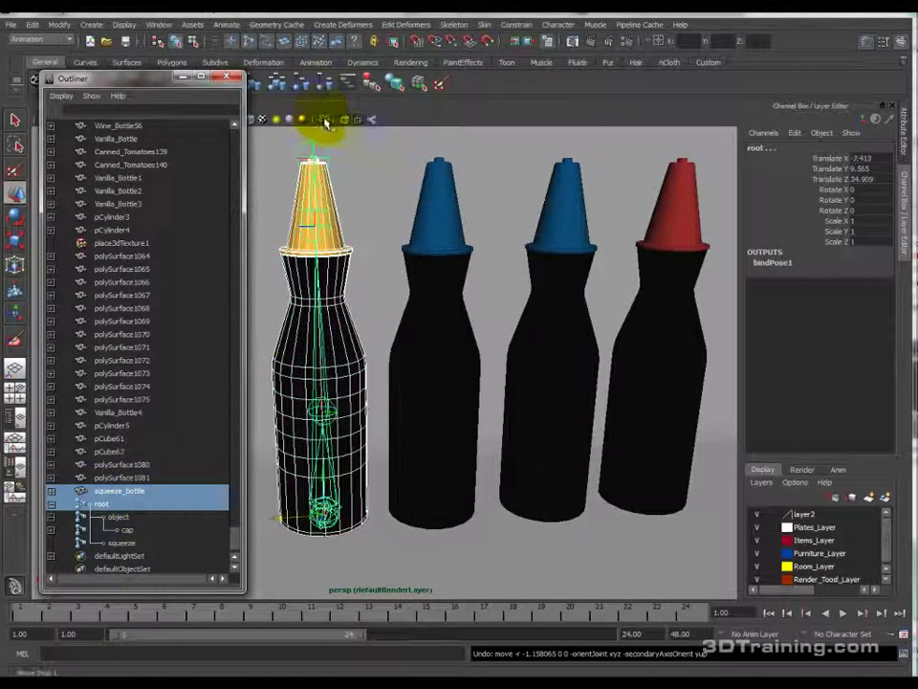
{"action": "left_click", "coordinate": [325, 119]}
{"action": "right_click_drag", "start_coordinate": [445, 318], "coordinate": [388, 342], "text": "alt"}
{"action": "middle_click_drag", "start_coordinate": [387, 342], "coordinate": [487, 307], "text": "alt"}
{"action": "right_click_drag", "start_coordinate": [450, 325], "coordinate": [499, 276], "text": "alt"}
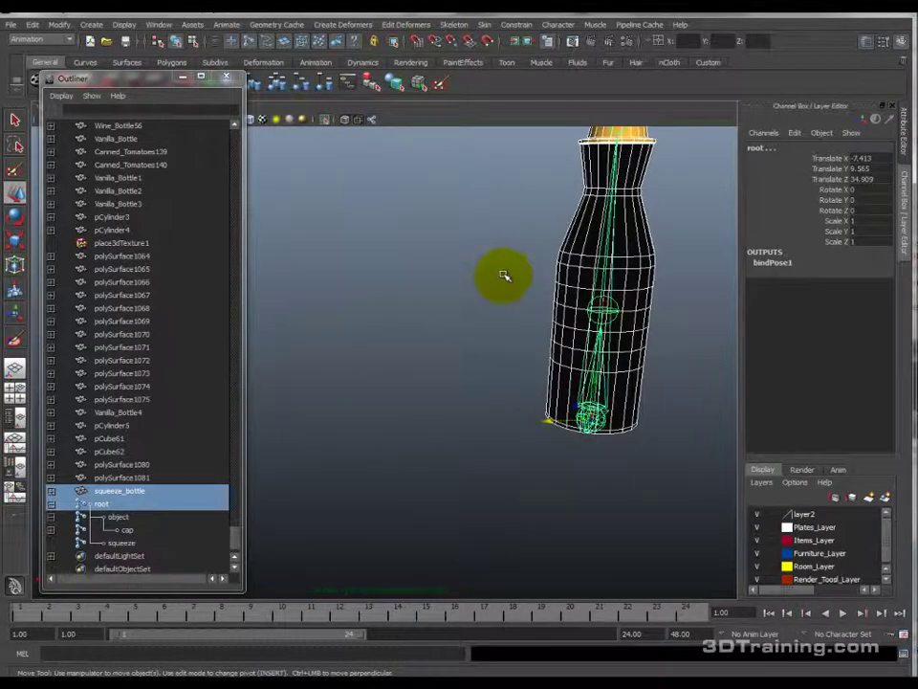
{"action": "middle_click_drag", "start_coordinate": [498, 277], "coordinate": [428, 328], "text": "alt"}
Step: Try moving the isolated bottle's root joint sideways along one axis and restore its position
{"action": "left_click", "coordinate": [101, 504]}
{"action": "middle_click_drag", "start_coordinate": [469, 432], "coordinate": [392, 406], "text": "alt"}
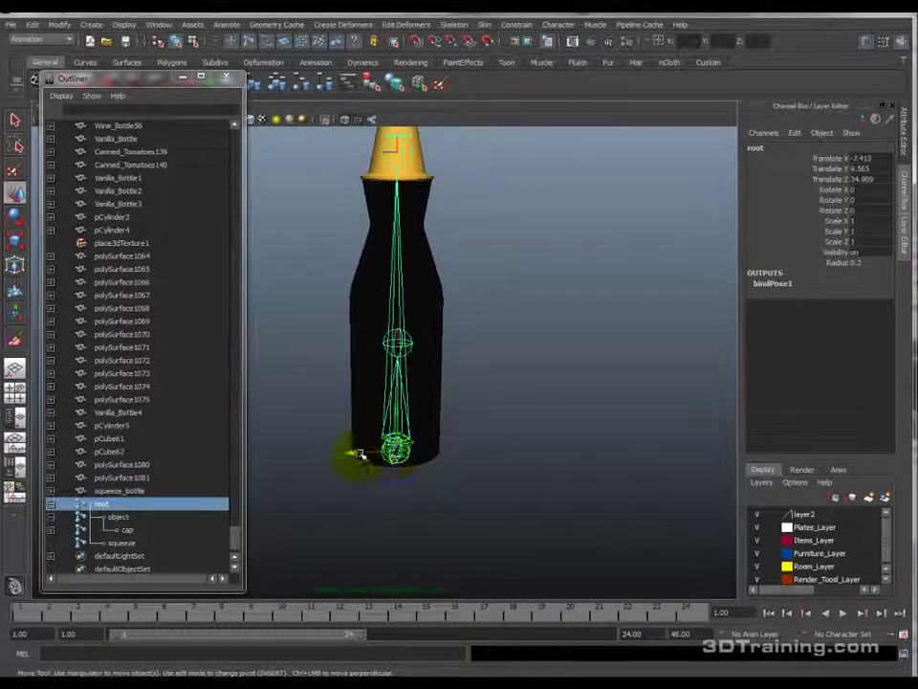
{"action": "left_click_drag", "start_coordinate": [364, 457], "coordinate": [463, 443]}
{"action": "scroll", "coordinate": [463, 442], "scroll_direction": "down", "scroll_amount": 3}
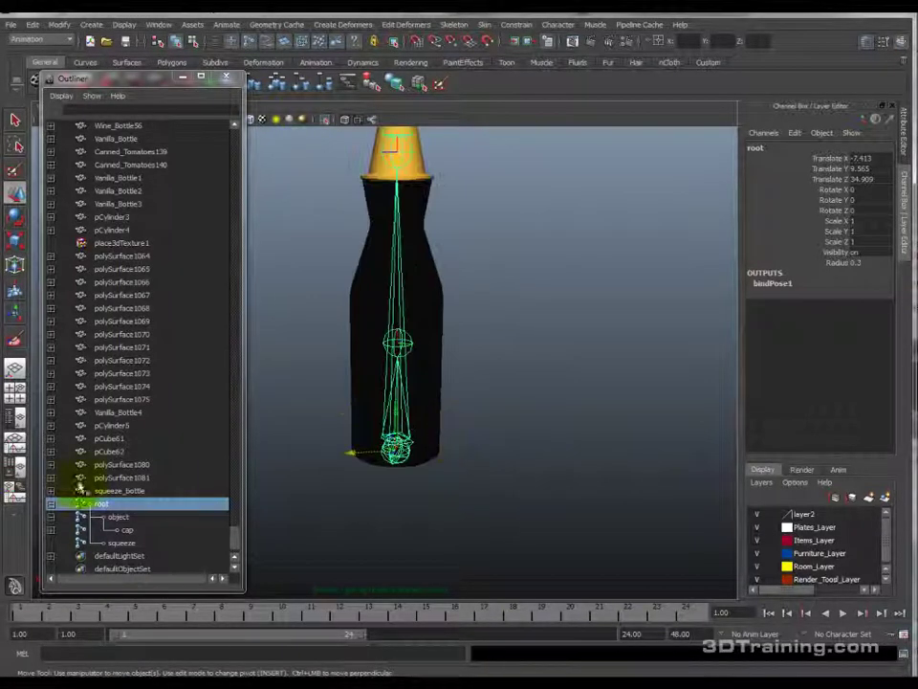
Step: Try moving the object joint sideways out of the isolated bottle and undo the move
{"action": "left_click", "coordinate": [117, 516]}
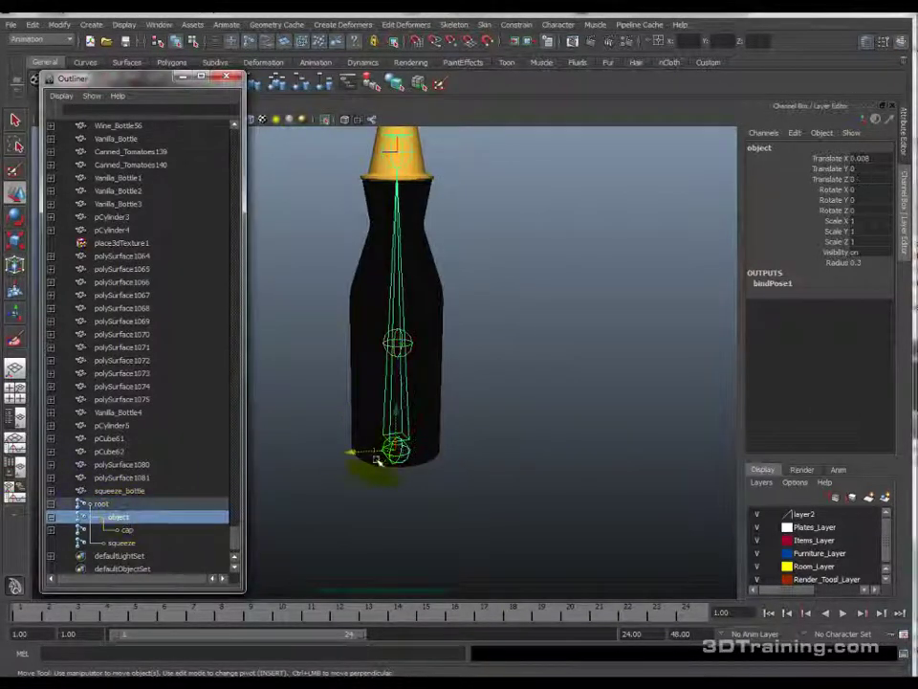
{"action": "left_click_drag", "start_coordinate": [350, 449], "coordinate": [510, 438]}
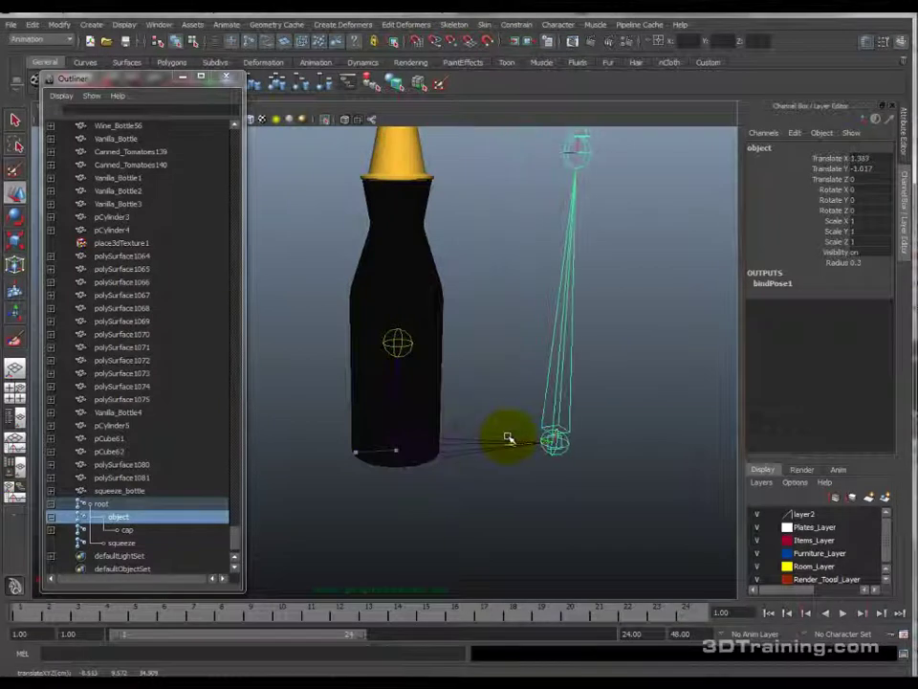
{"action": "key", "text": "ctrl+z"}
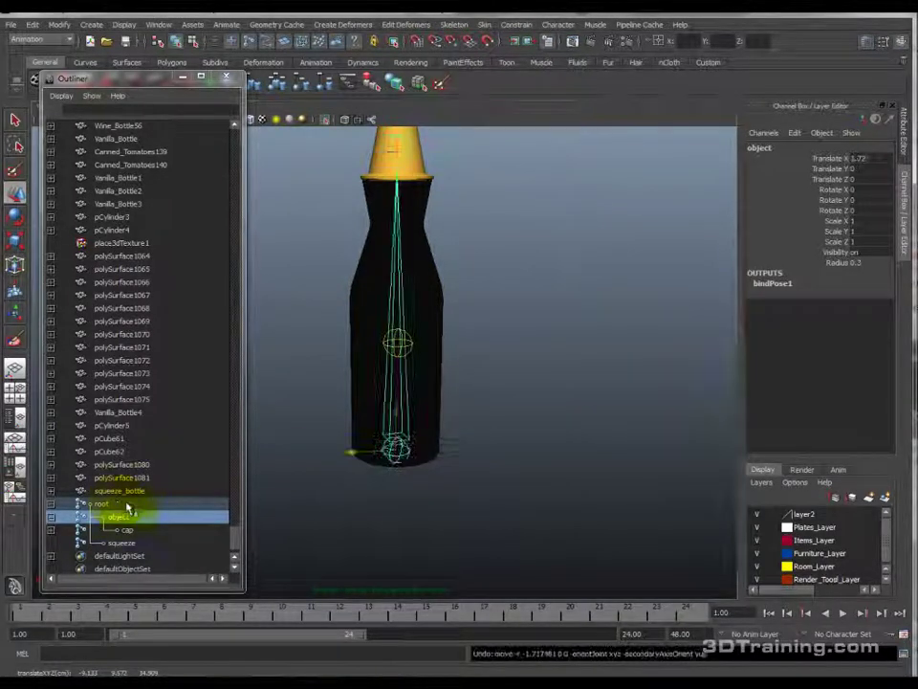
Step: Review the object joint, the squeeze_bottle mesh and the root joint in the Outliner
{"action": "left_click", "coordinate": [142, 521]}
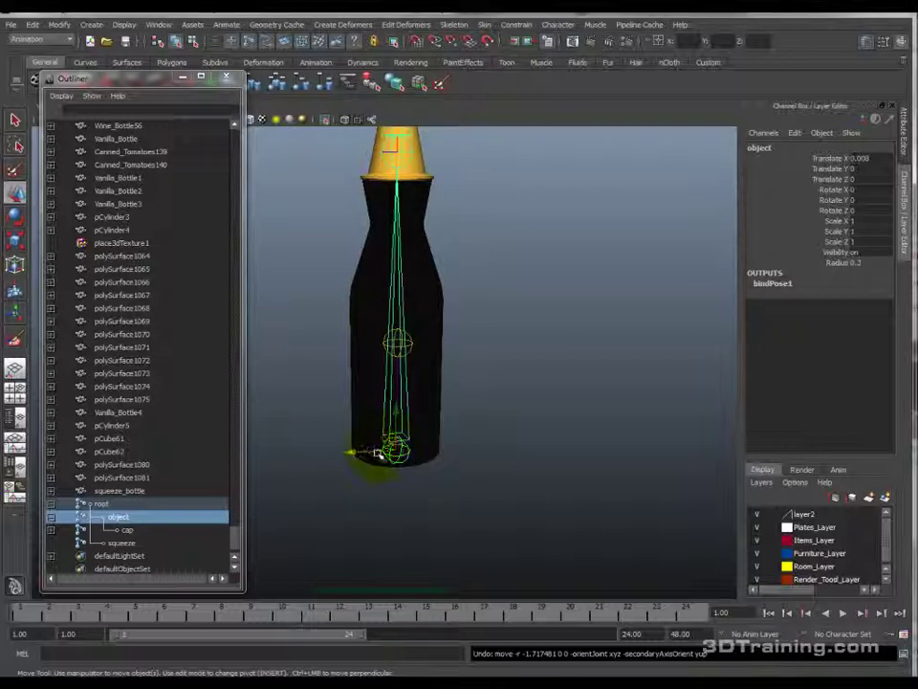
{"action": "left_click", "coordinate": [117, 489]}
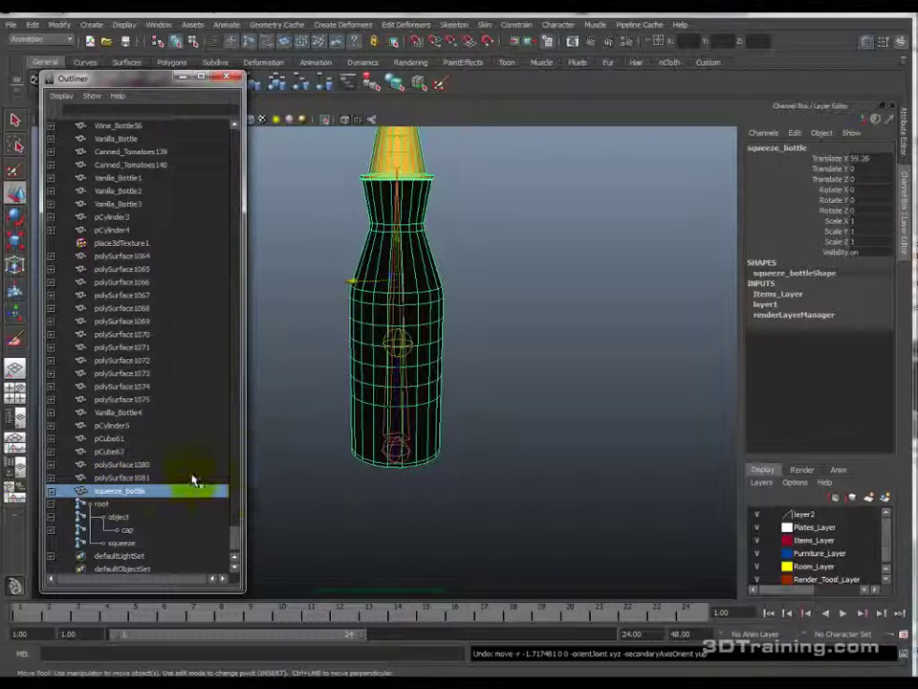
{"action": "double_click", "coordinate": [82, 491]}
{"action": "left_click", "coordinate": [93, 491]}
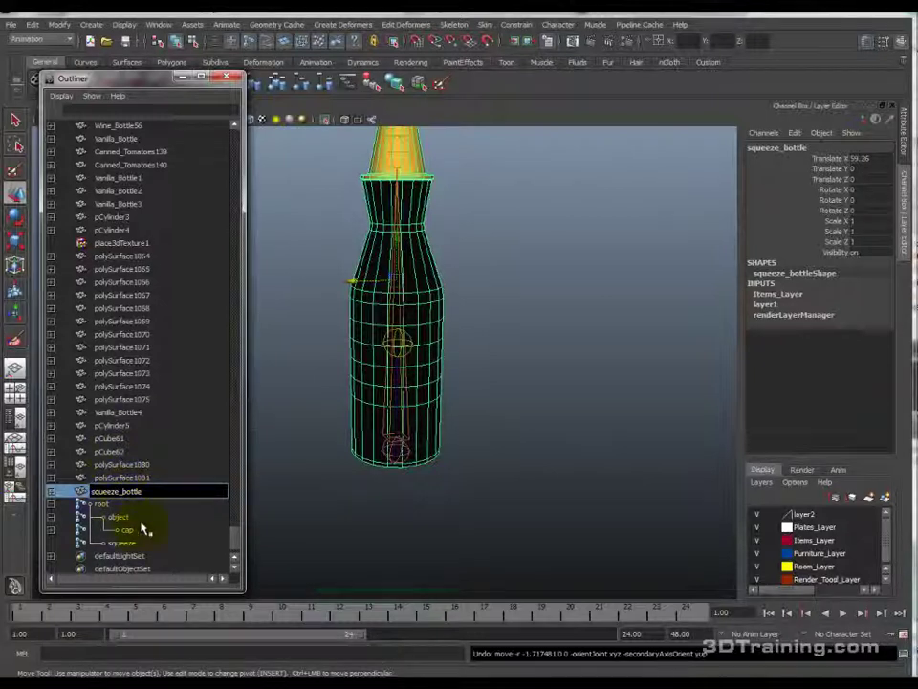
{"action": "left_click", "coordinate": [111, 504]}
{"action": "left_click", "coordinate": [114, 492], "text": "ctrl"}
Step: Collapse the root joint and group all scene objects from Conoala_Oil_Bottle_Group through root
{"action": "left_click", "coordinate": [101, 504]}
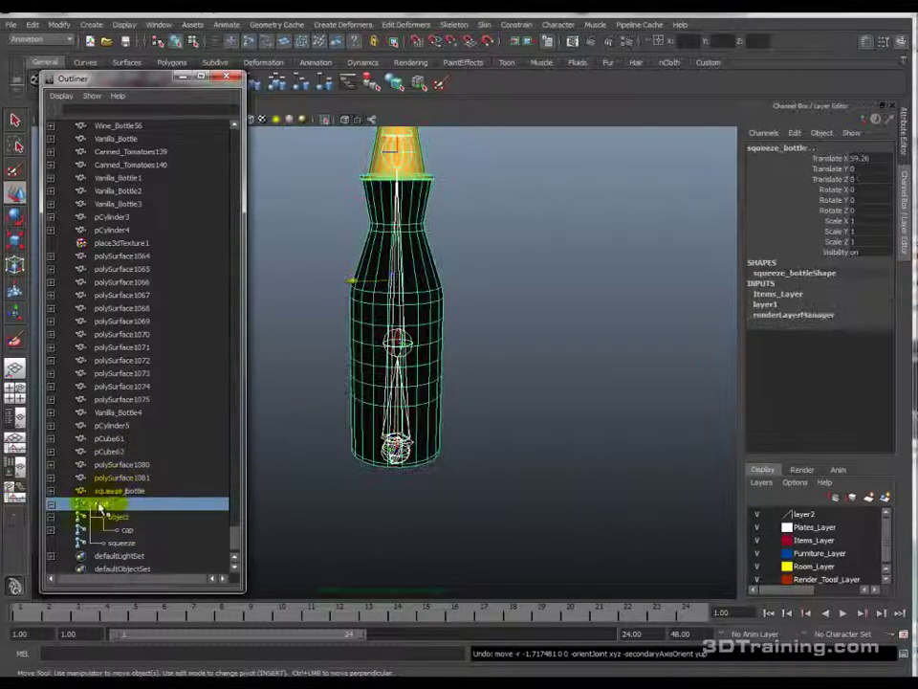
{"action": "left_click", "coordinate": [50, 504]}
{"action": "scroll", "coordinate": [111, 498], "scroll_direction": "up", "scroll_amount": 15}
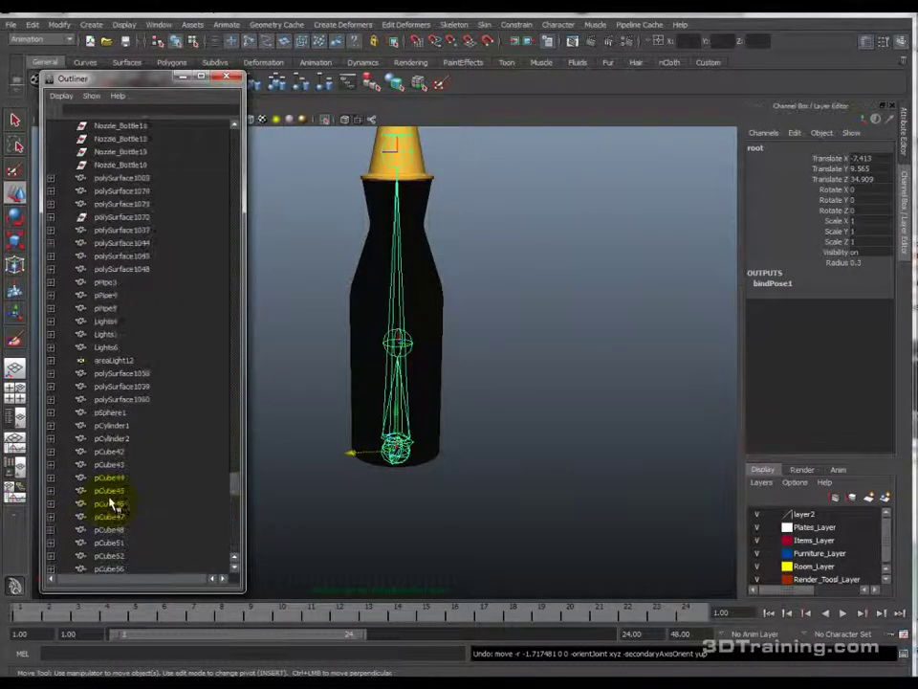
{"action": "left_click_drag", "start_coordinate": [242, 408], "coordinate": [242, 135]}
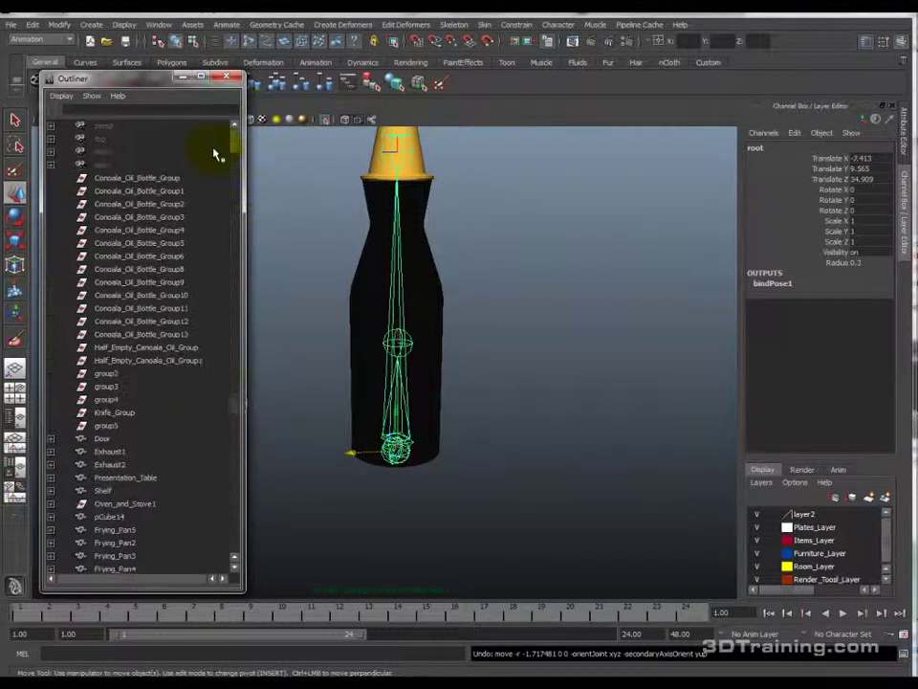
{"action": "left_click", "coordinate": [125, 180], "text": "shift"}
{"action": "key", "text": "ctrl+g"}
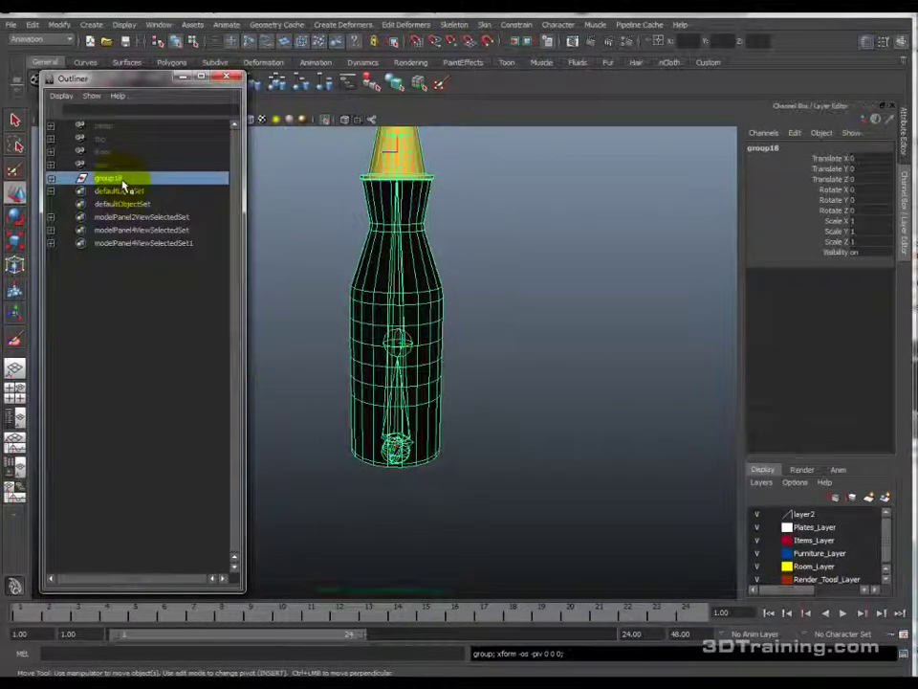
Step: Rename the new group with the kitchen owner's first name followed by "_kitchen"
{"action": "double_click", "coordinate": [122, 181]}
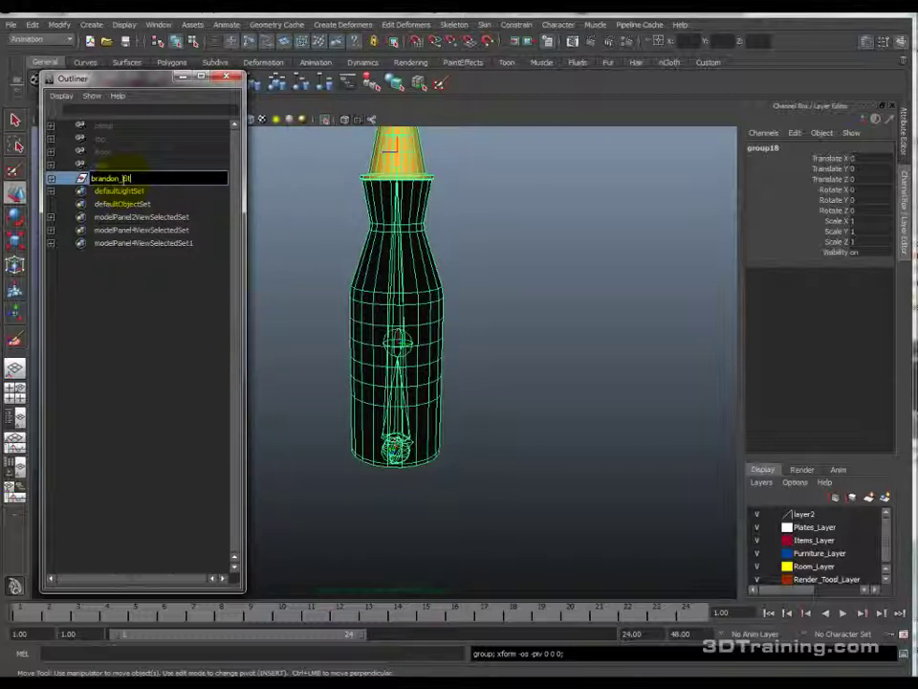
{"action": "type", "text": "brandon_kitchen"}
{"action": "key", "text": "Return"}
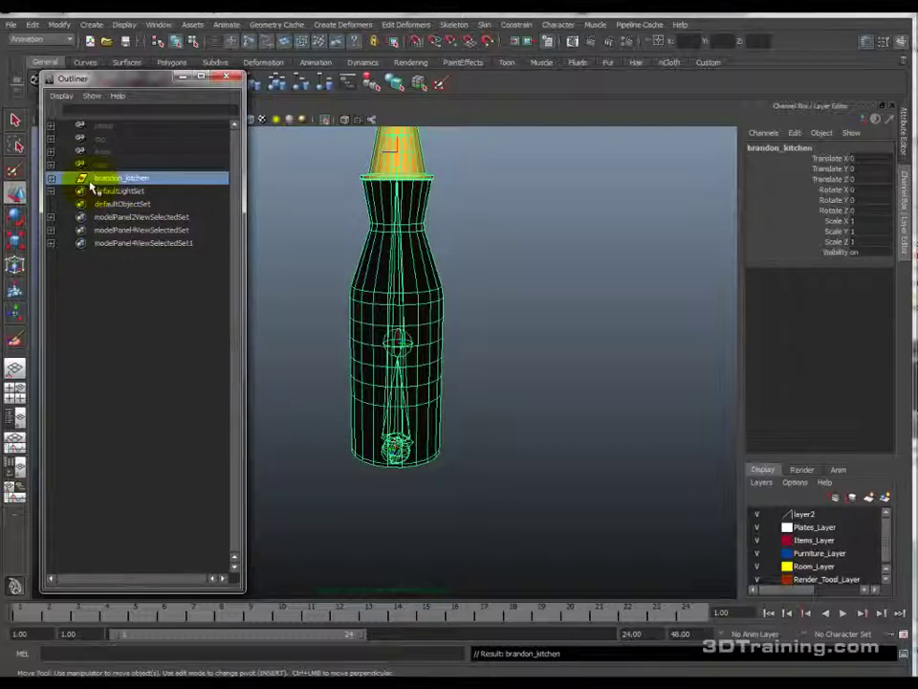
Step: Move squeeze_bottle and root out of the kitchen group to the top level, leaving the group collapsed
{"action": "left_click", "coordinate": [50, 179]}
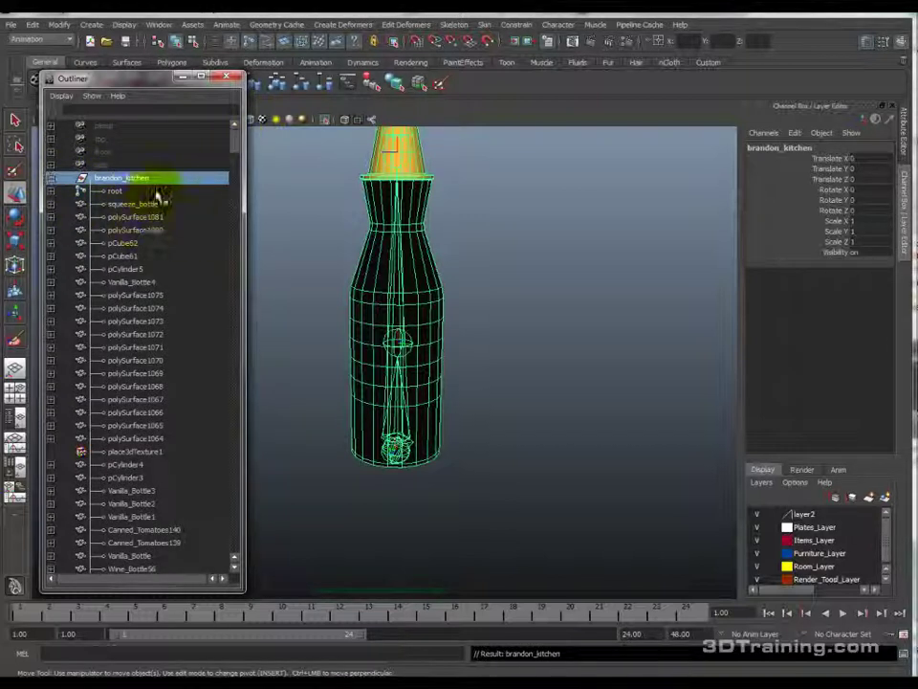
{"action": "left_click", "coordinate": [123, 191]}
{"action": "middle_click_drag", "start_coordinate": [115, 183], "coordinate": [108, 172]}
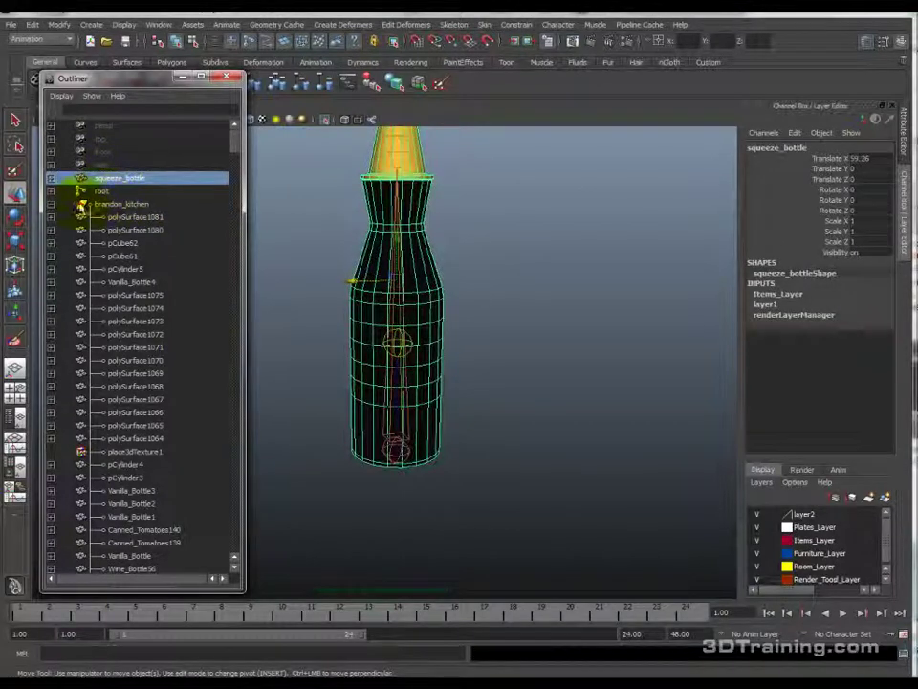
{"action": "left_click", "coordinate": [52, 203]}
Step: Rename the squeeze_bottle mesh as SK_squeeze_bottle
{"action": "left_click", "coordinate": [120, 191]}
{"action": "left_click", "coordinate": [115, 179]}
{"action": "double_click", "coordinate": [115, 180]}
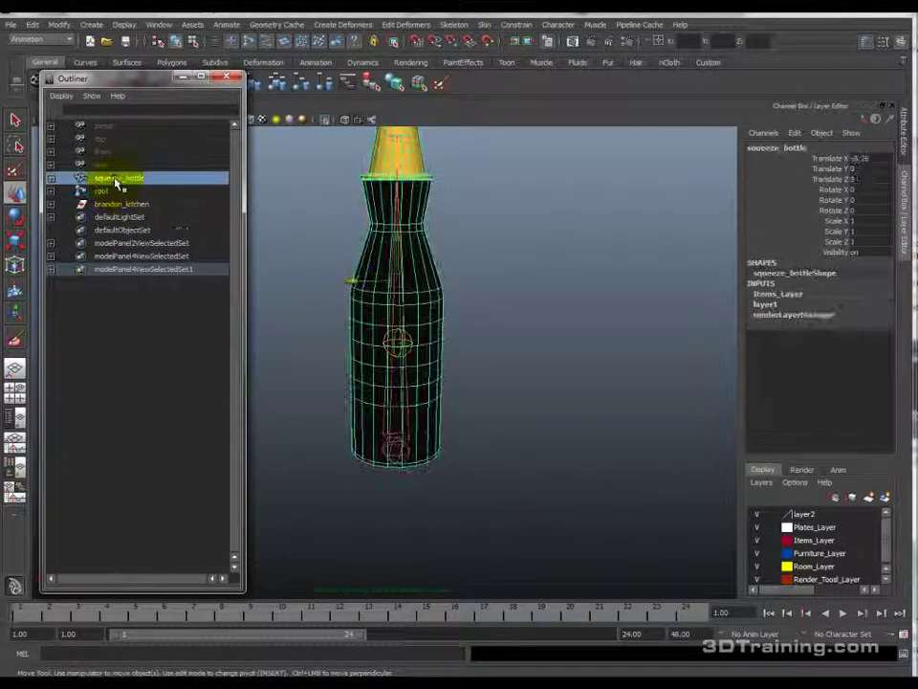
{"action": "left_click", "coordinate": [93, 178]}
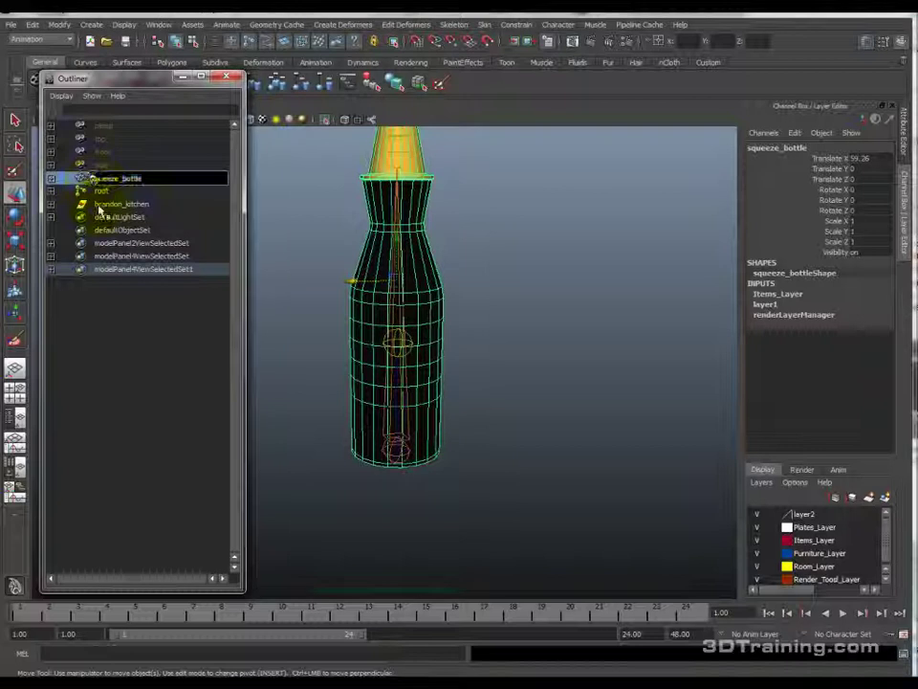
{"action": "type", "text": "SK_"}
{"action": "key", "text": "Return"}
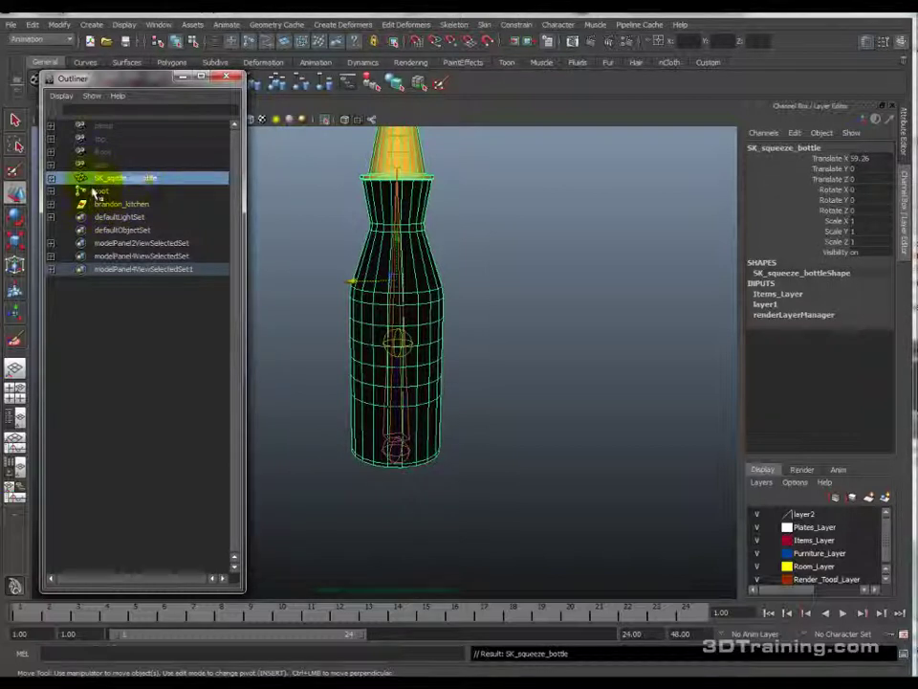
Step: Rename the bottle's root joint as BN_squeeze_bottle_root, reusing the mesh's base name
{"action": "left_click", "coordinate": [100, 191]}
{"action": "double_click", "coordinate": [134, 178]}
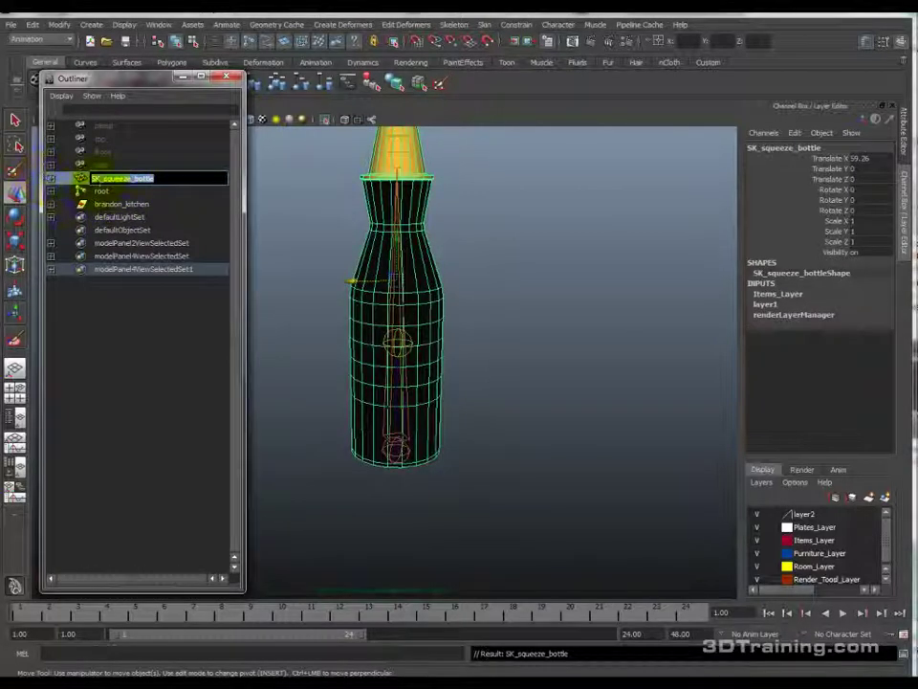
{"action": "double_click", "coordinate": [99, 192]}
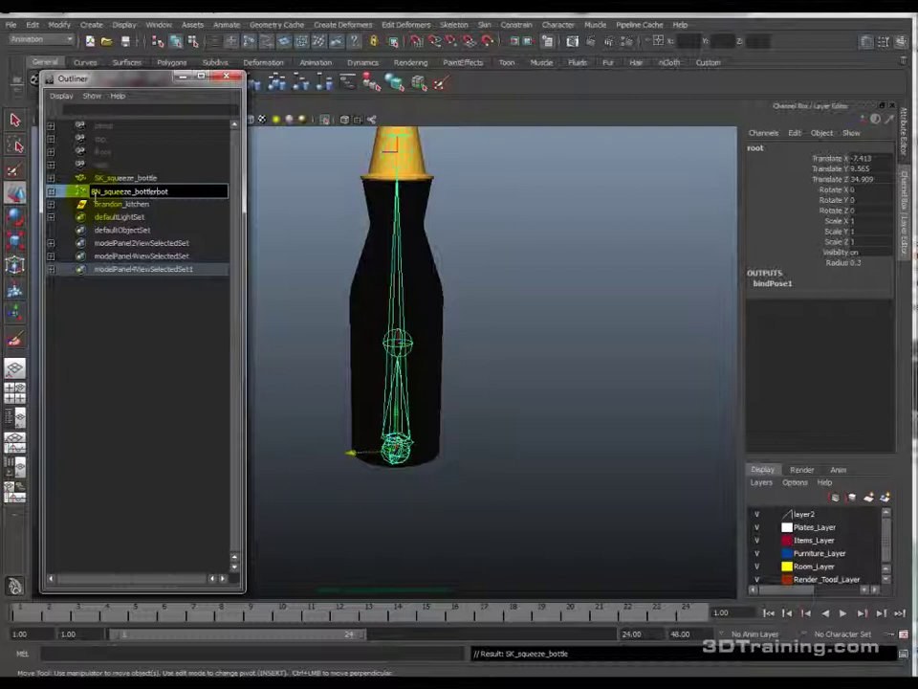
{"action": "key", "text": "Return"}
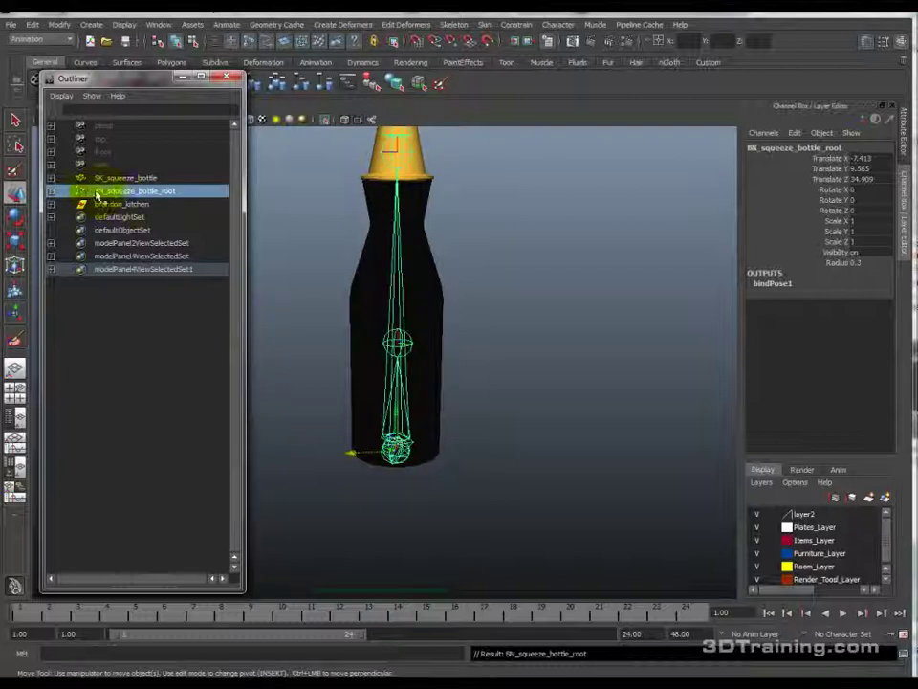
Step: Copy the BN_squeeze_bottle_ prefix from the root joint's name and rename the object joint as BN_squeeze_bottle_object
{"action": "left_click", "coordinate": [50, 191]}
{"action": "double_click", "coordinate": [143, 191]}
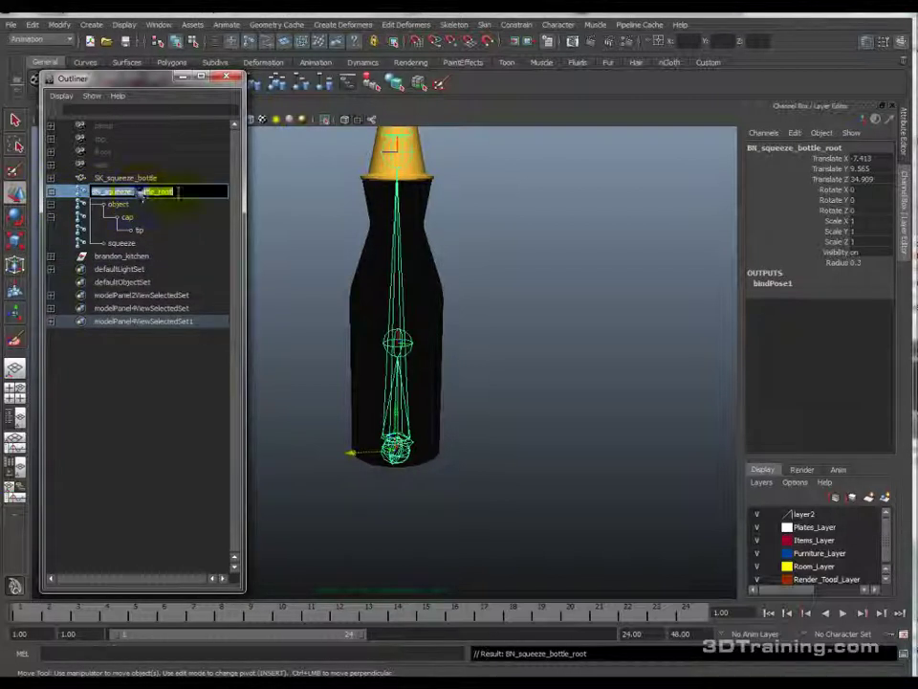
{"action": "left_click_drag", "start_coordinate": [158, 192], "coordinate": [63, 192]}
{"action": "key", "text": "ctrl+c"}
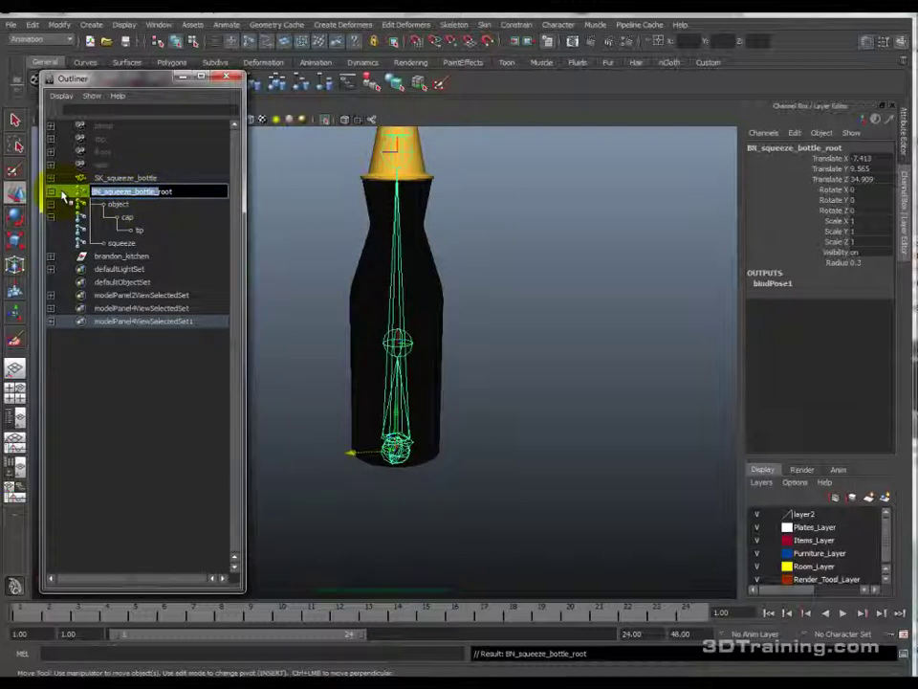
{"action": "double_click", "coordinate": [115, 204]}
{"action": "left_click", "coordinate": [103, 204]}
{"action": "key", "text": "ctrl+v"}
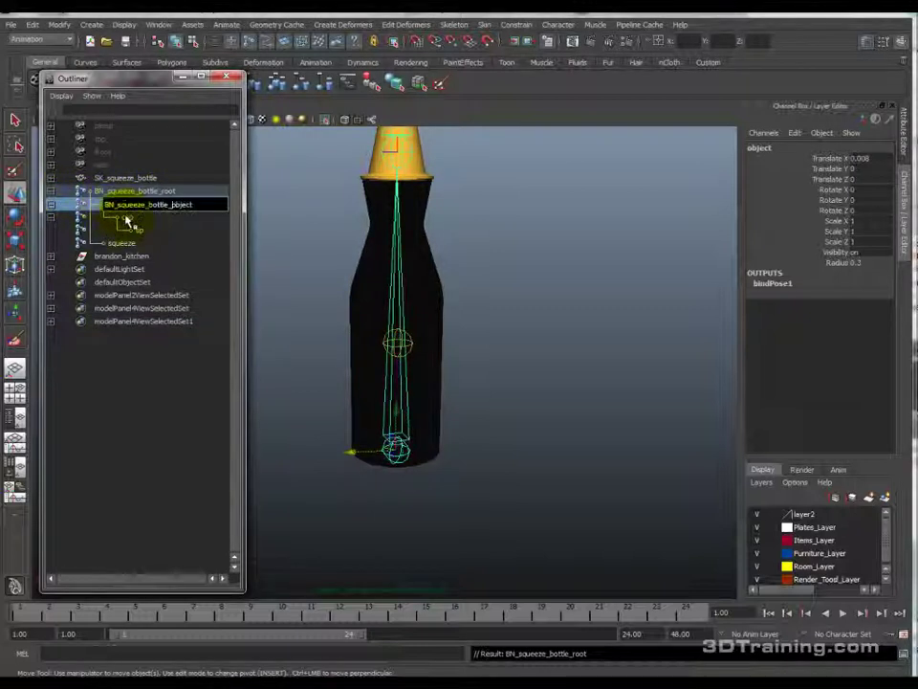
Step: Rename the cap and tip joints as BN_squeeze_bottle_cap and BN_squeeze_bottle_tip using the copied prefix
{"action": "double_click", "coordinate": [124, 218]}
{"action": "left_click", "coordinate": [119, 218]}
{"action": "key", "text": "Home"}
{"action": "key", "text": "ctrl+v"}
{"action": "key", "text": "Return"}
{"action": "double_click", "coordinate": [135, 230]}
{"action": "key", "text": "Home"}
{"action": "key", "text": "ctrl+v"}
{"action": "key", "text": "Return"}
Step: Rename the squeeze joint as BN_squeeze_bottle_squeeze using the copied prefix
{"action": "double_click", "coordinate": [119, 243]}
{"action": "key", "text": "Home"}
{"action": "key", "text": "ctrl+v"}
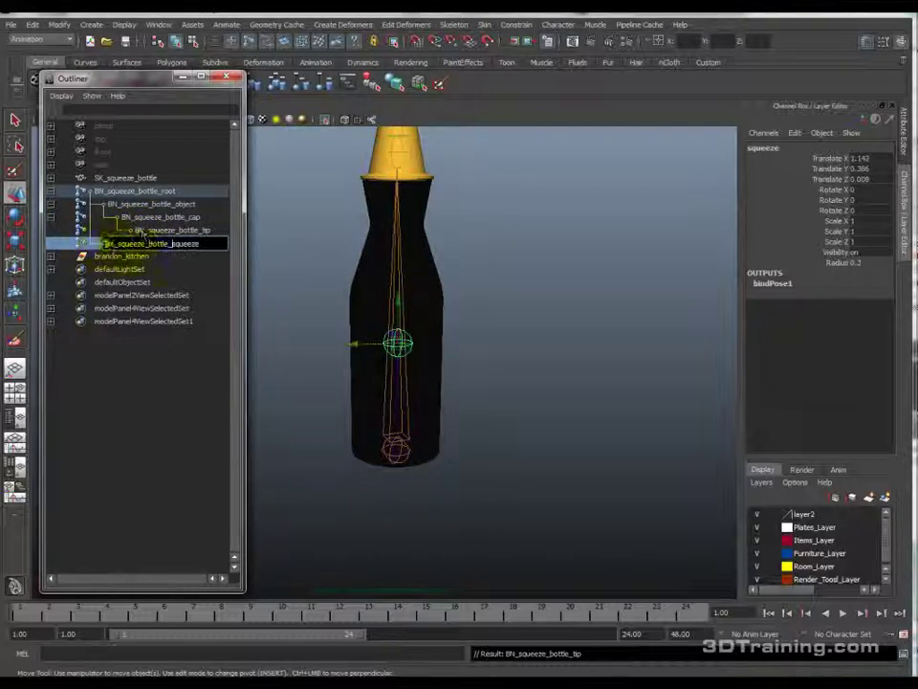
{"action": "key", "text": "Return"}
Step: Examine the bottle's root, object, cap, tip and squeeze joints one by one, and how their branches nest
{"action": "left_click", "coordinate": [145, 192]}
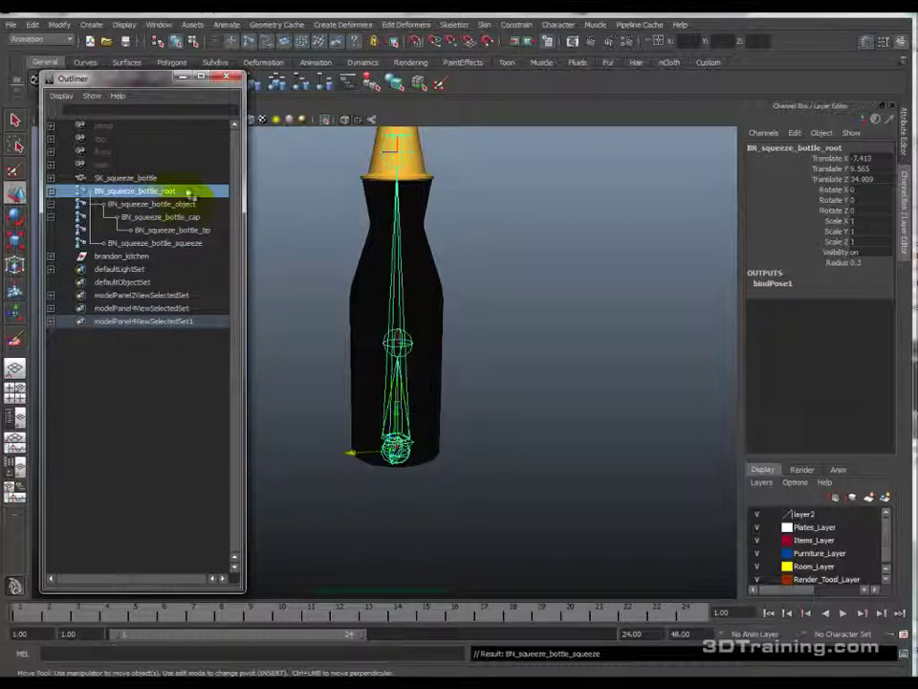
{"action": "left_click", "coordinate": [203, 204]}
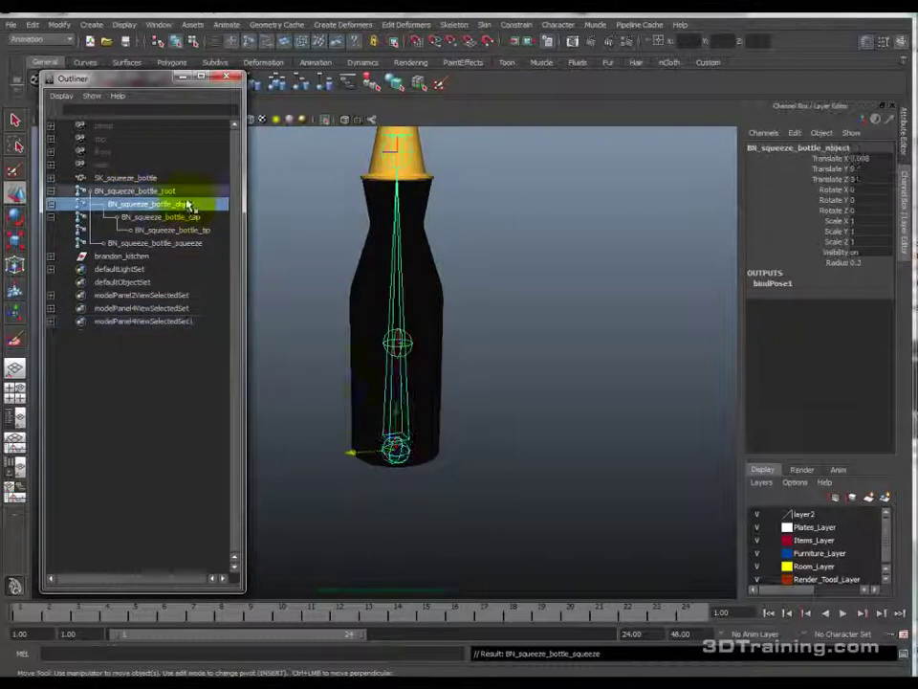
{"action": "left_click", "coordinate": [204, 218]}
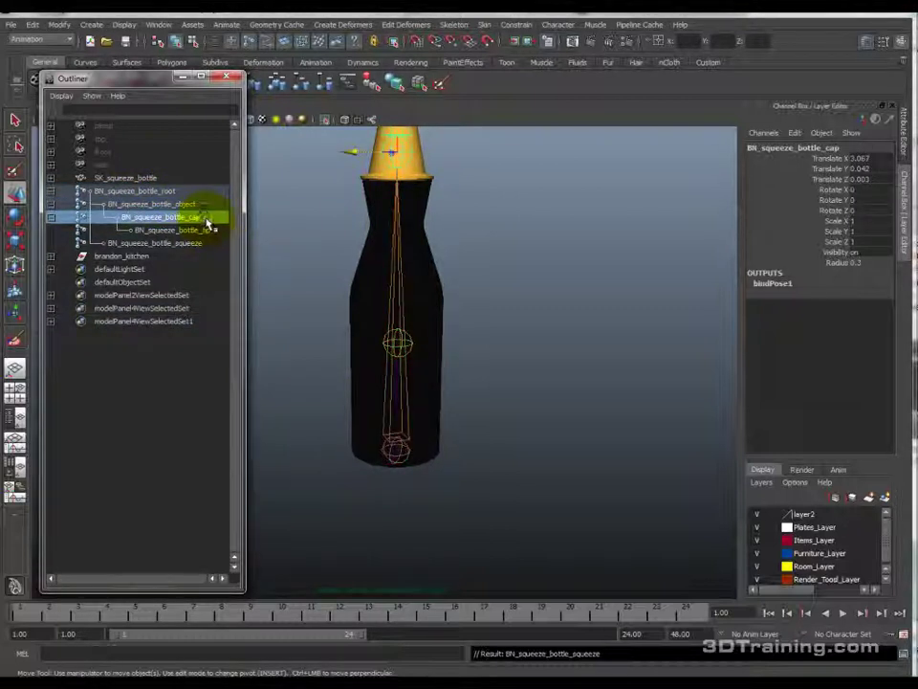
{"action": "left_click_drag", "start_coordinate": [203, 245], "coordinate": [199, 269]}
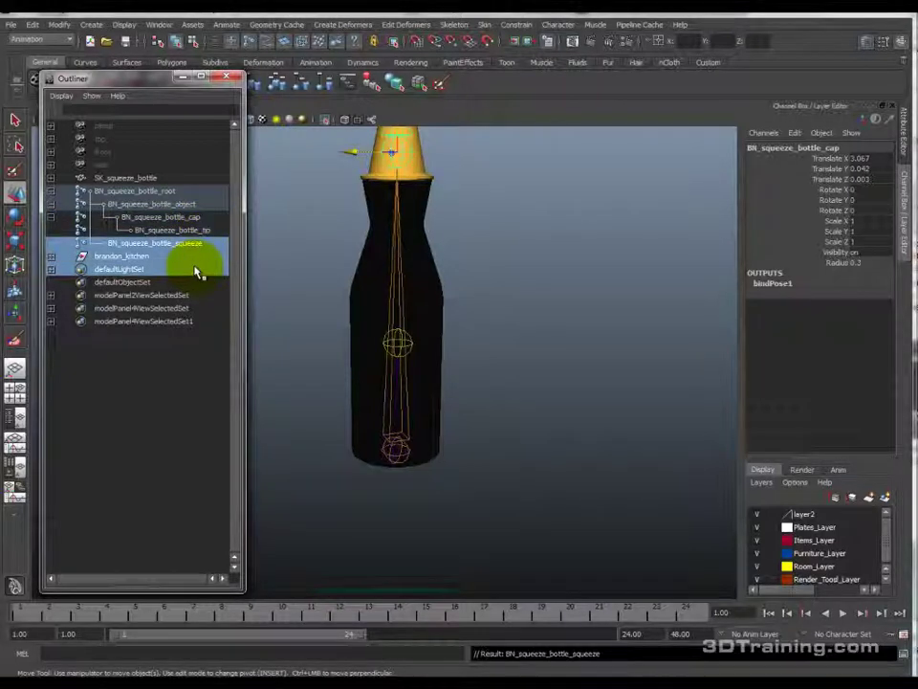
{"action": "key", "text": "ctrl+z"}
{"action": "left_click_drag", "start_coordinate": [336, 254], "coordinate": [279, 269], "text": "alt"}
{"action": "left_click", "coordinate": [206, 230]}
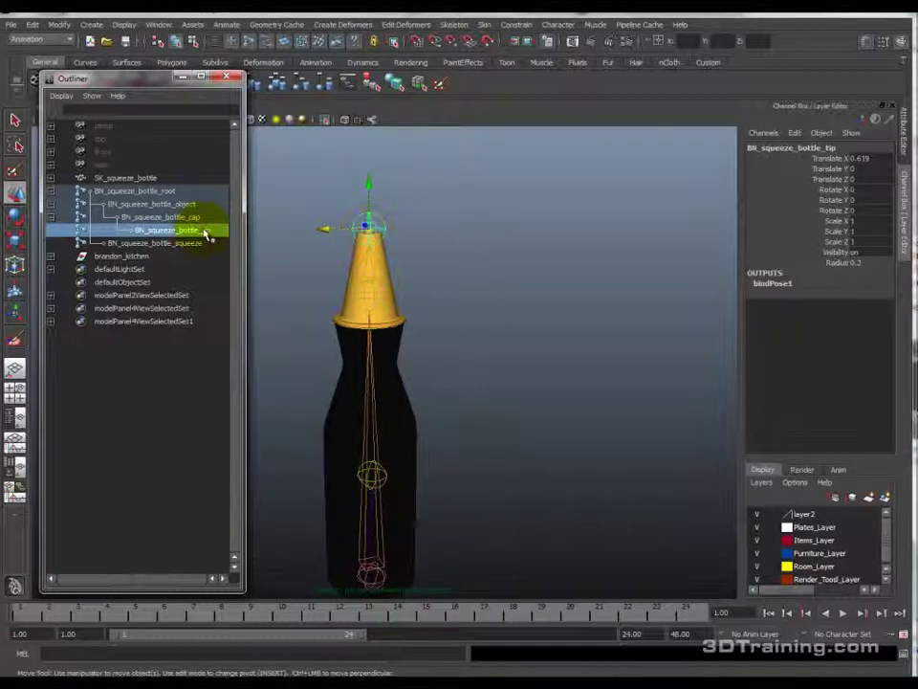
{"action": "left_click", "coordinate": [188, 205]}
{"action": "left_click", "coordinate": [189, 243]}
{"action": "middle_click_drag", "start_coordinate": [400, 445], "coordinate": [362, 360], "text": "alt"}
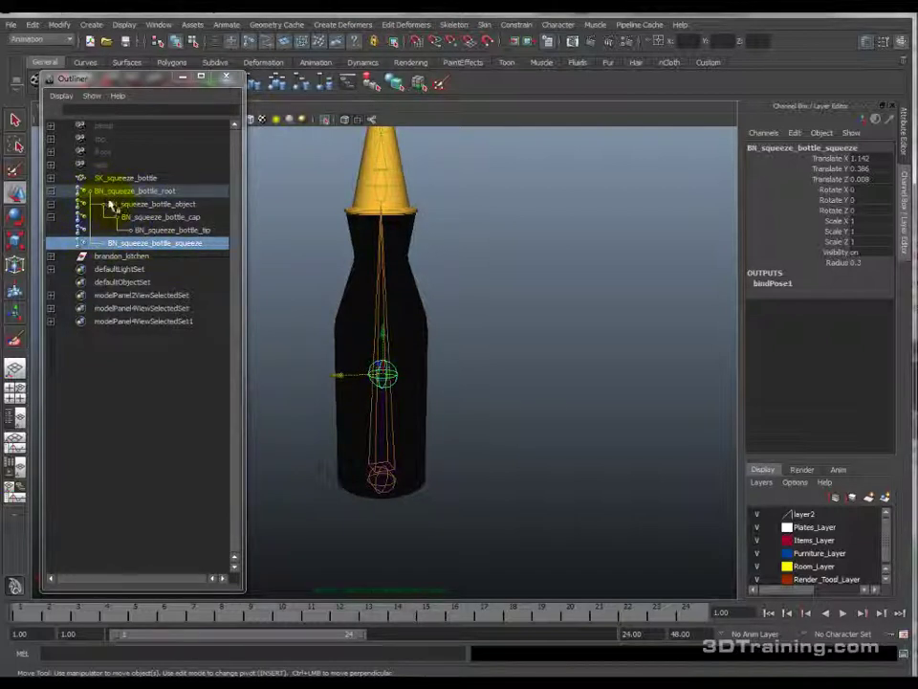
{"action": "left_click", "coordinate": [51, 217]}
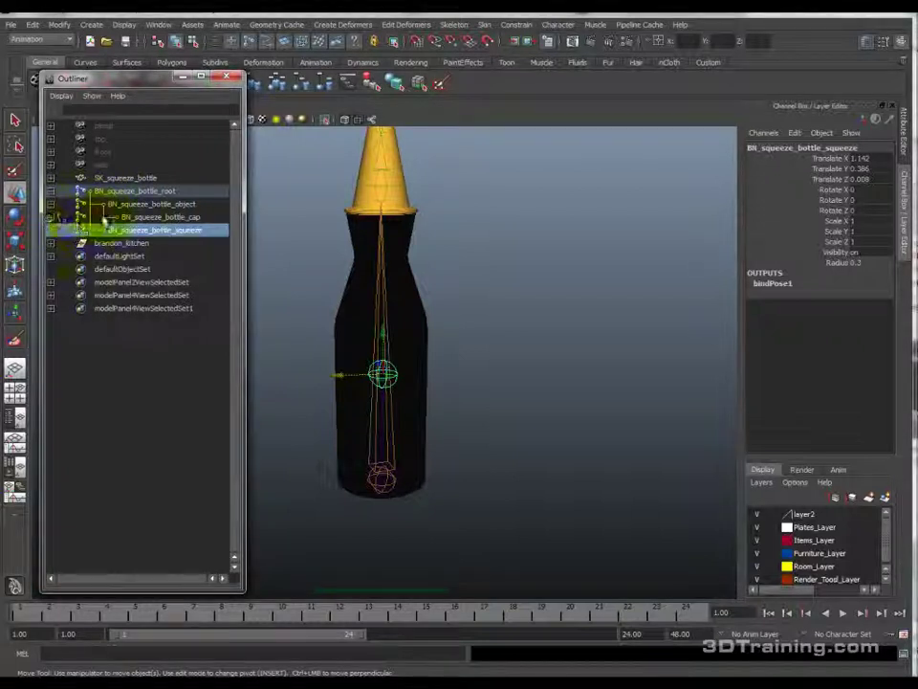
{"action": "left_click", "coordinate": [51, 204]}
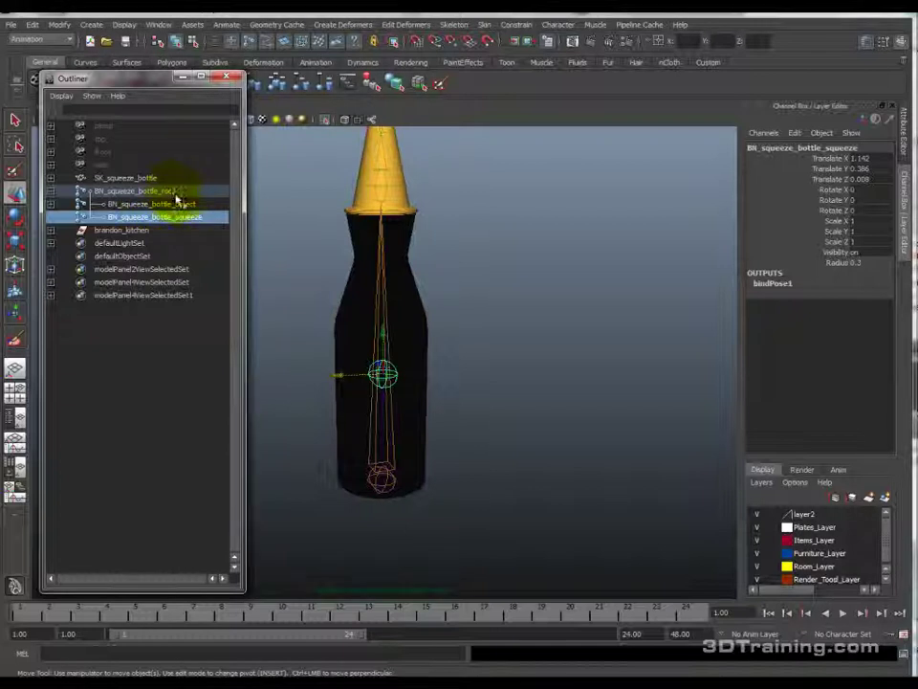
{"action": "left_click", "coordinate": [51, 204]}
{"action": "left_click", "coordinate": [51, 217]}
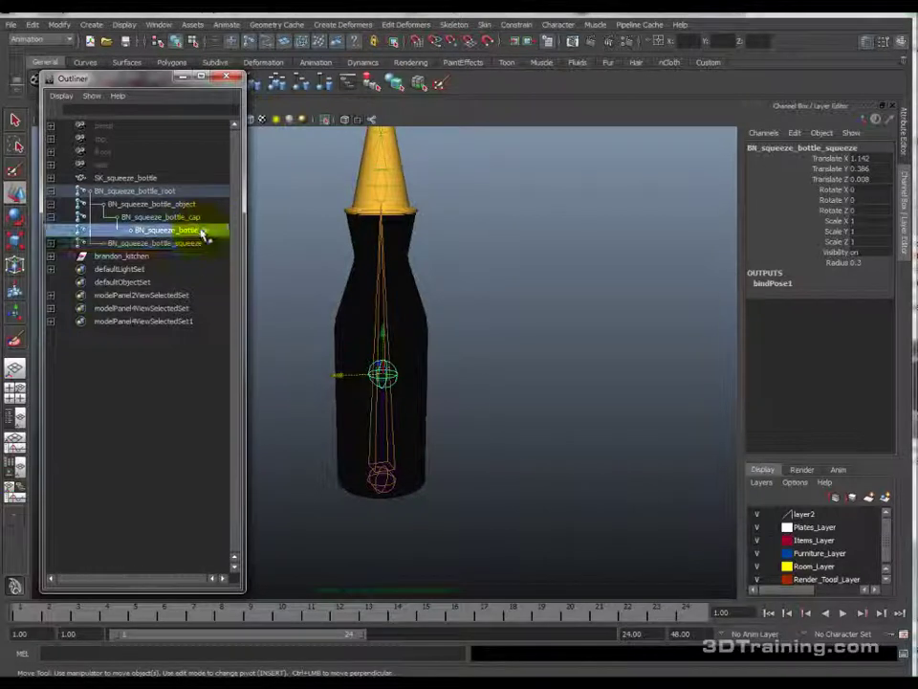
Step: Test scaling the BN_squeeze_bottle_squeeze joint uniformly and undo each scaling
{"action": "key", "text": "r"}
{"action": "left_click_drag", "start_coordinate": [386, 377], "coordinate": [384, 377]}
{"action": "key", "text": "ctrl+z"}
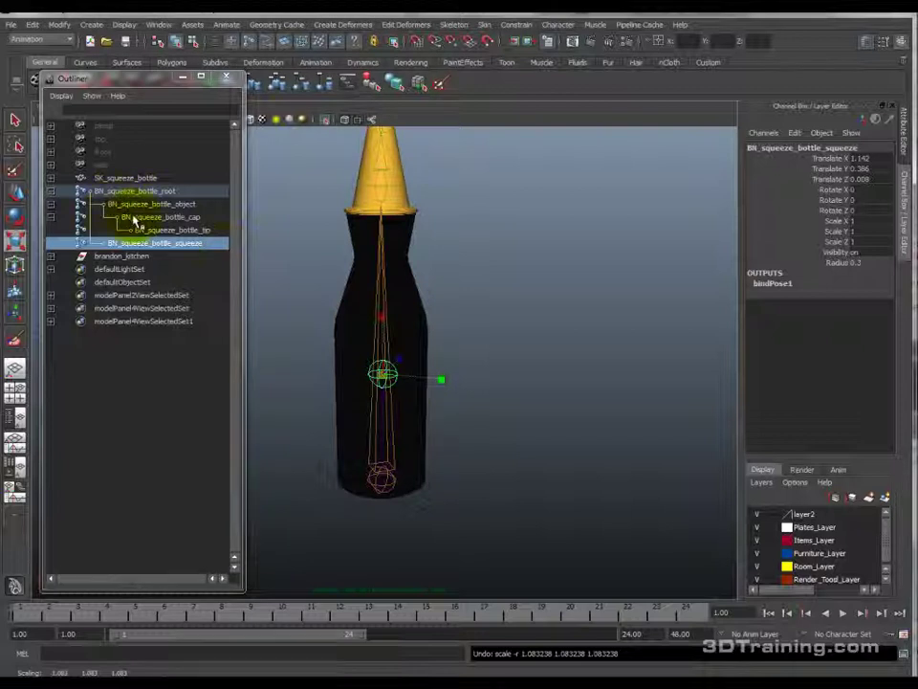
{"action": "left_click_drag", "start_coordinate": [387, 376], "coordinate": [754, 522]}
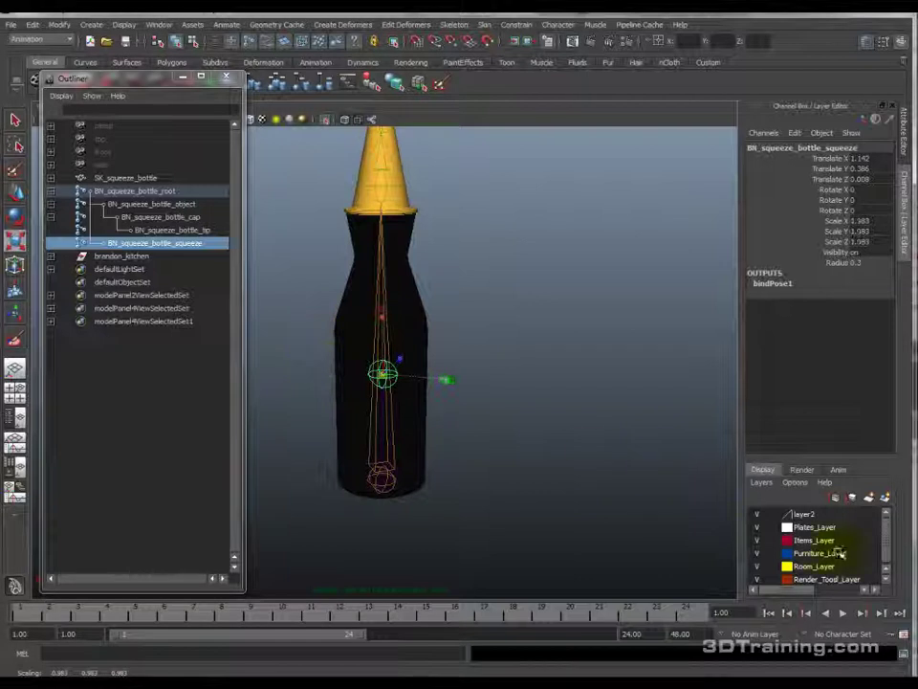
{"action": "key", "text": "z"}
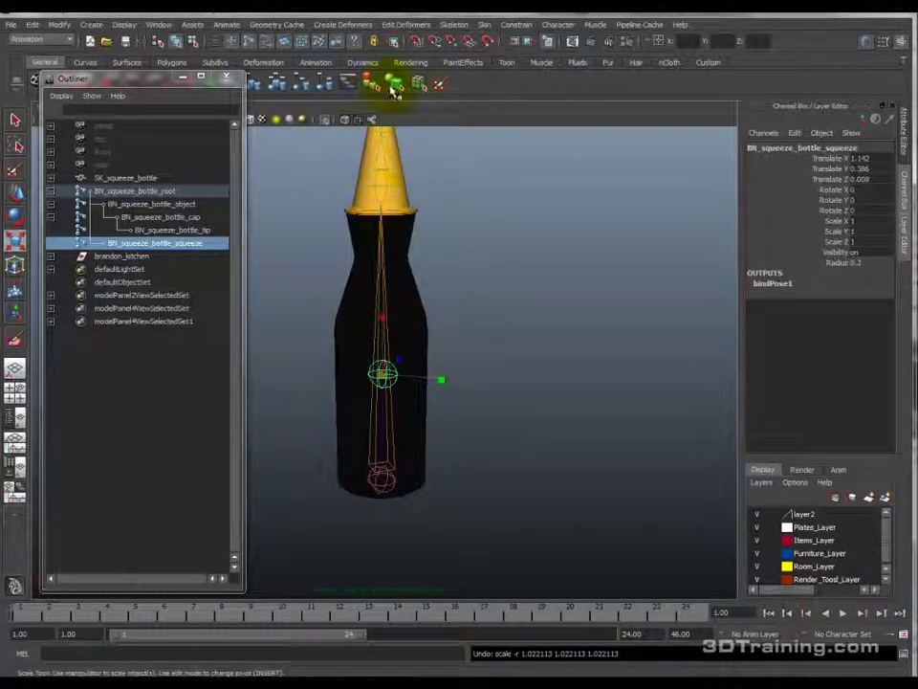
Step: Review the cap, squeeze and object joints by highlighting each one in the bottle's hierarchy
{"action": "left_click", "coordinate": [191, 231]}
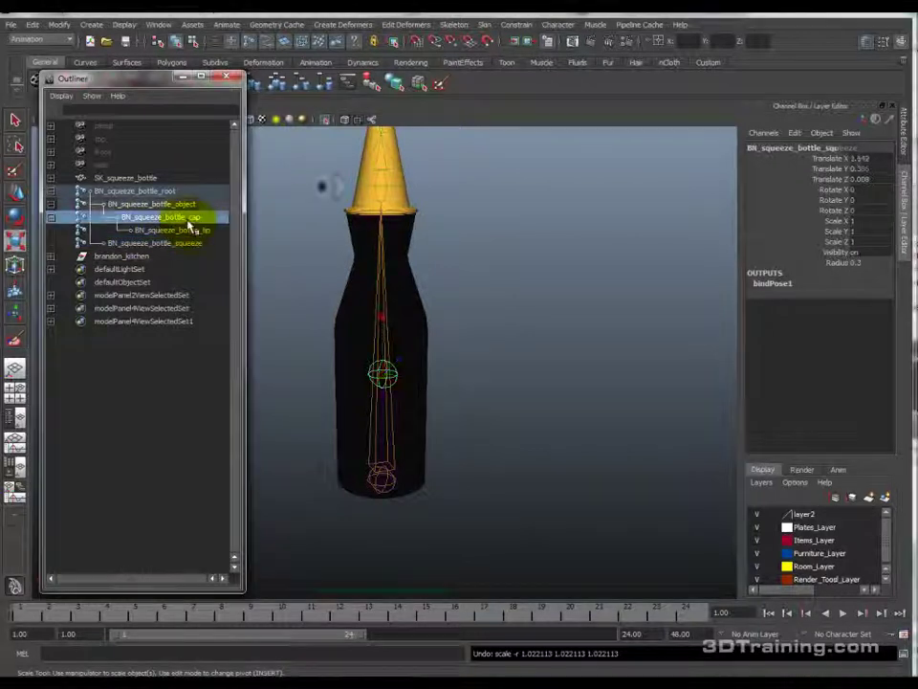
{"action": "left_click", "coordinate": [194, 218]}
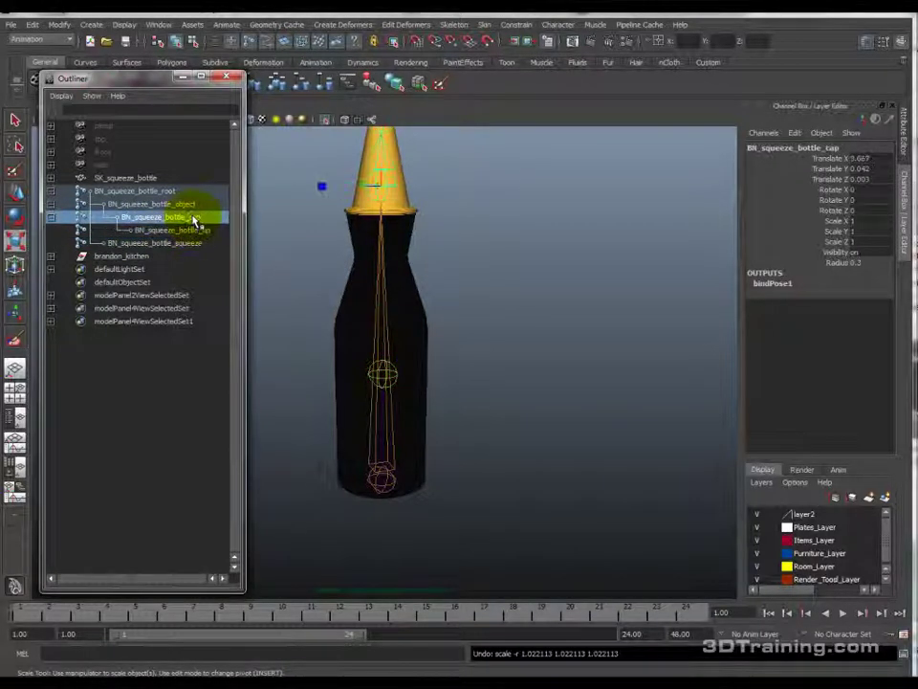
{"action": "left_click", "coordinate": [184, 244]}
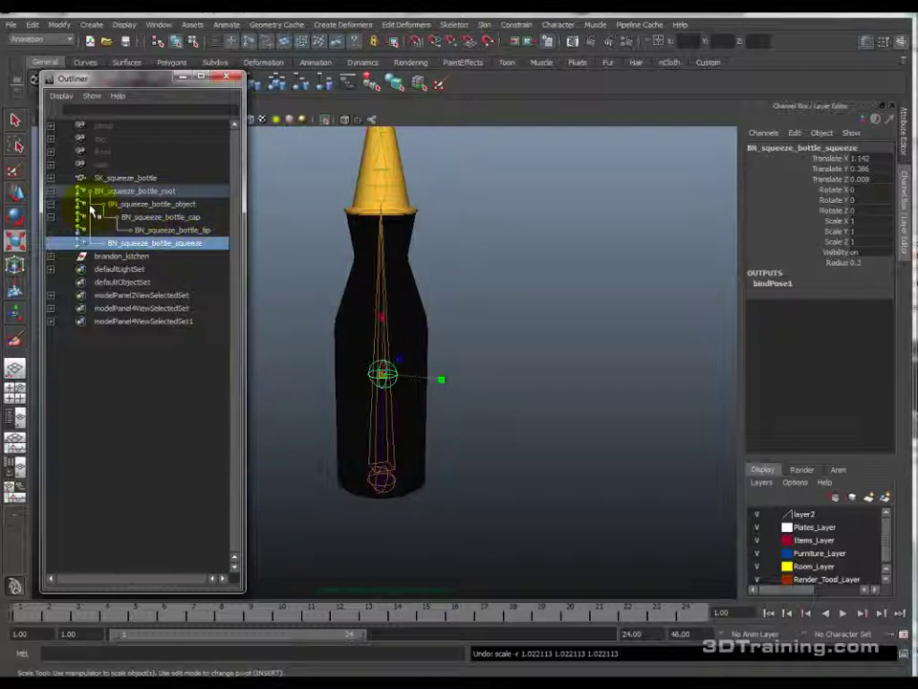
{"action": "left_click", "coordinate": [187, 205]}
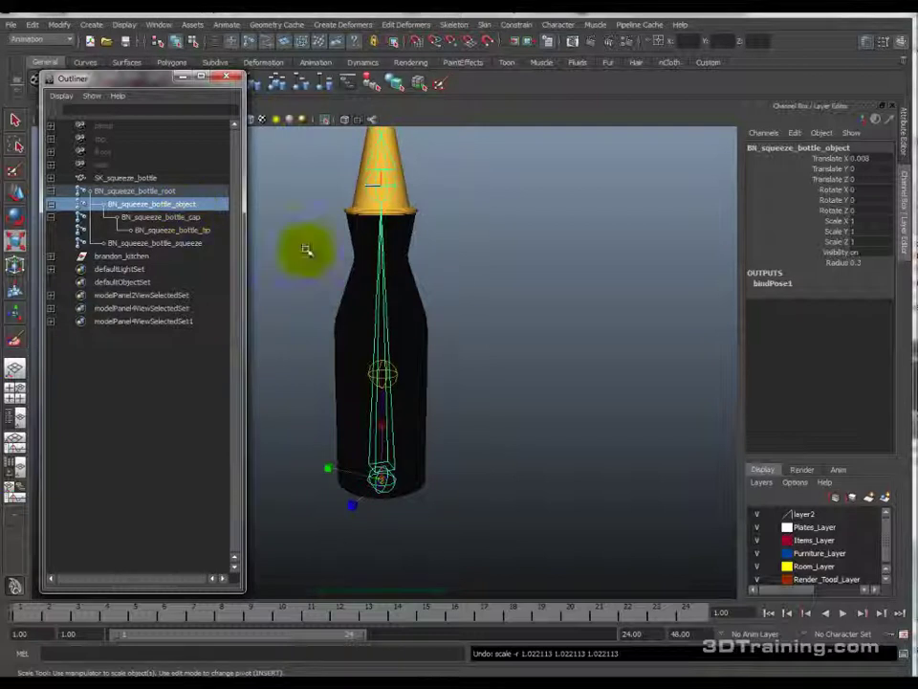
Step: Turn off the isolated view of the rigged bottle and select the blue-capped bottle next to it
{"action": "left_click", "coordinate": [406, 287]}
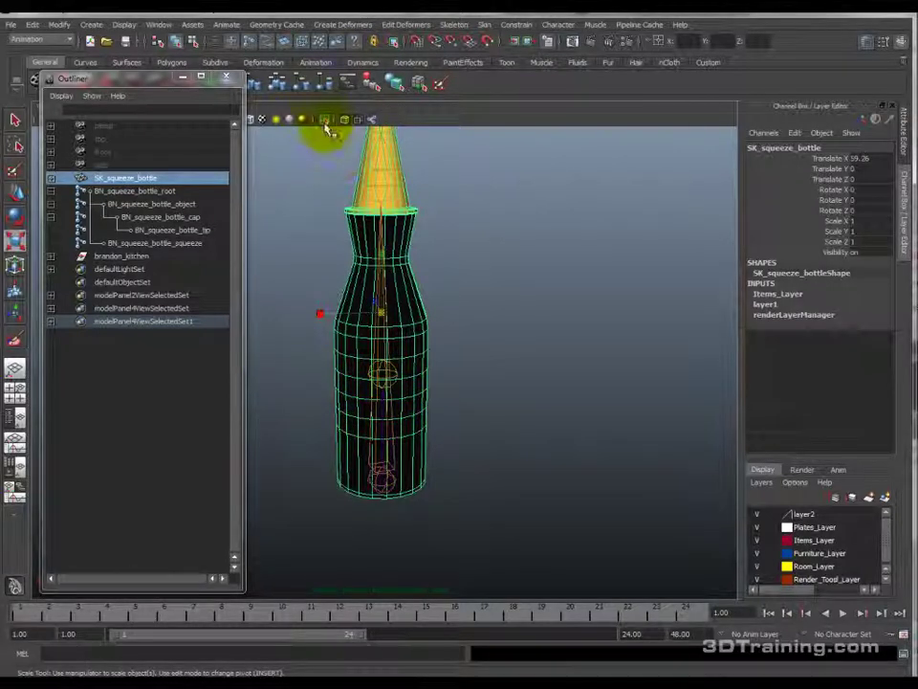
{"action": "left_click", "coordinate": [326, 120]}
{"action": "left_click", "coordinate": [500, 367]}
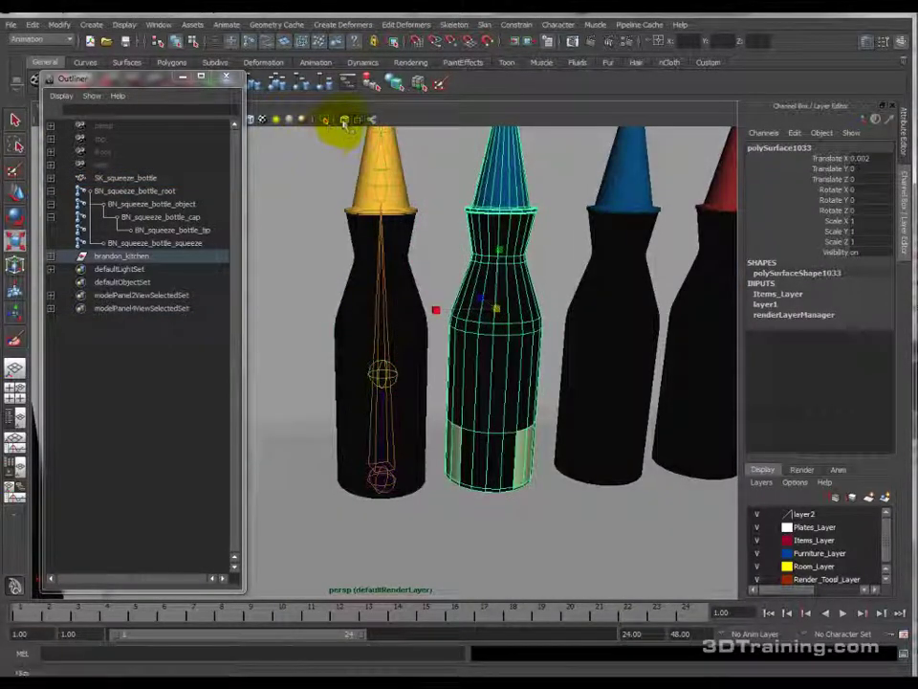
Step: Display the scene with wireframe on shaded and X-ray enabled
{"action": "left_click", "coordinate": [351, 120]}
{"action": "left_click", "coordinate": [346, 121]}
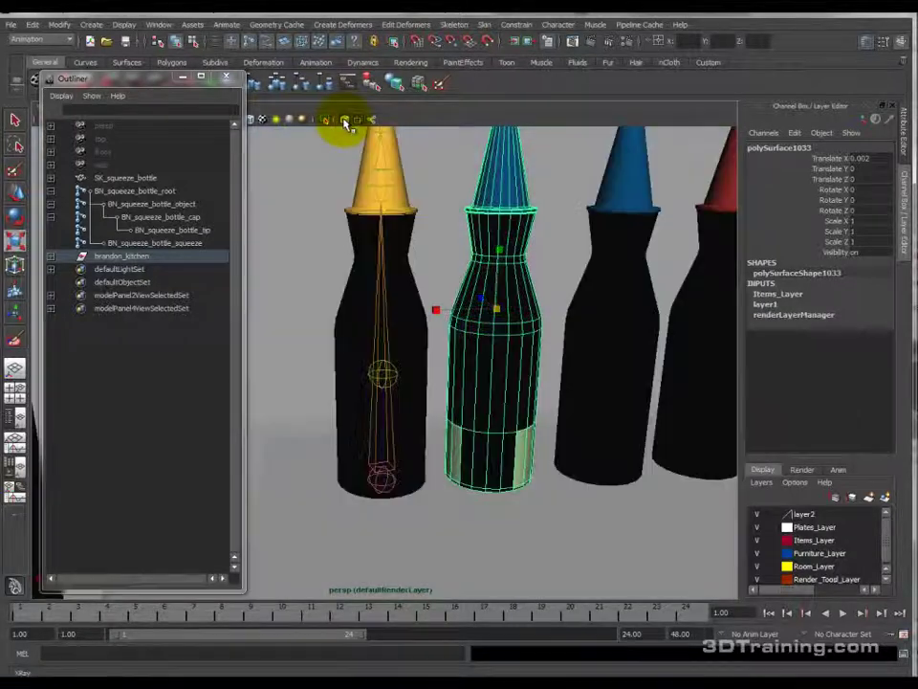
{"action": "left_click", "coordinate": [256, 119]}
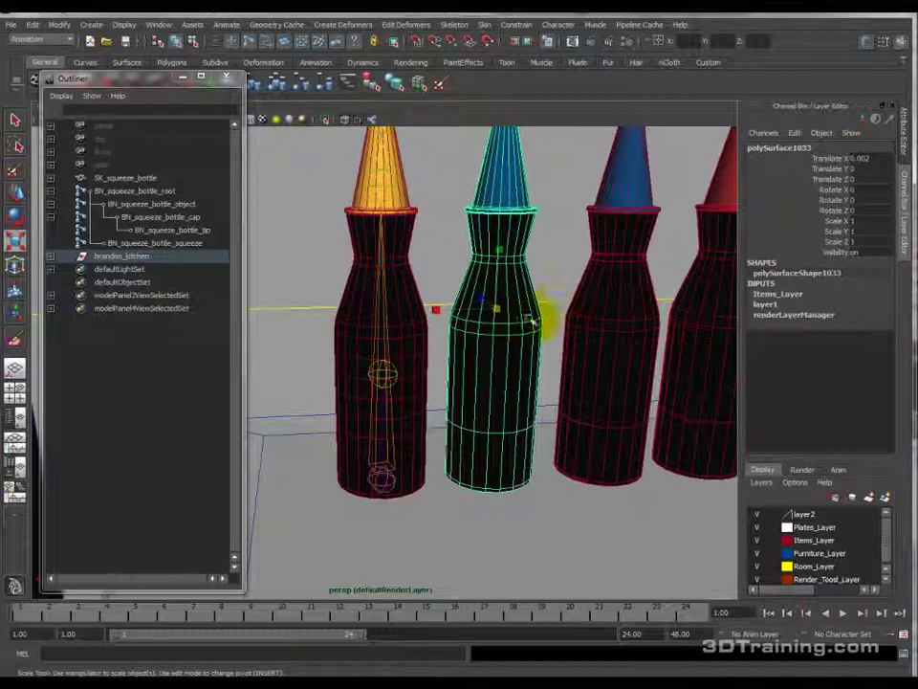
{"action": "left_click", "coordinate": [347, 120]}
Step: Delete all faces of the inner fill shell in the lower part of the neighbouring blue-capped bottle
{"action": "scroll", "coordinate": [502, 348], "scroll_direction": "up", "scroll_amount": 5}
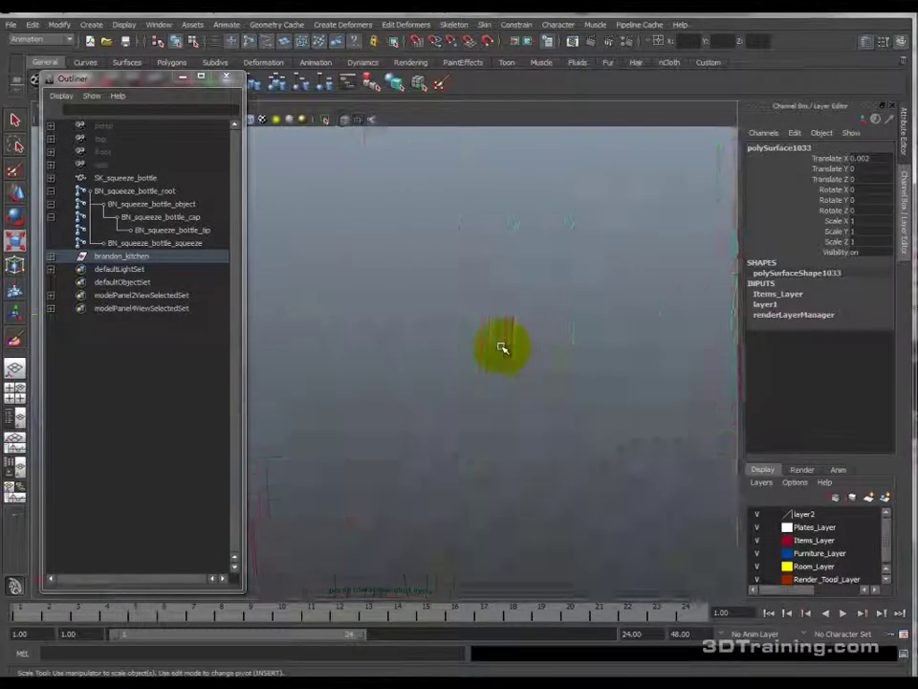
{"action": "scroll", "coordinate": [502, 348], "scroll_direction": "down", "scroll_amount": 2}
{"action": "middle_click_drag", "start_coordinate": [562, 316], "coordinate": [493, 305], "text": "alt"}
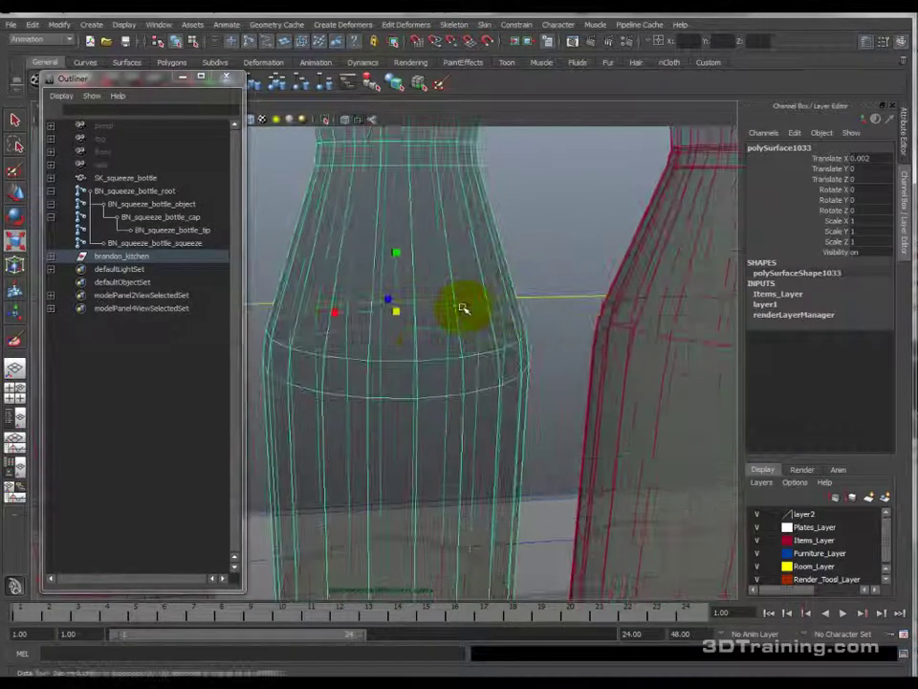
{"action": "right_click_drag", "start_coordinate": [437, 348], "coordinate": [522, 359], "text": "alt"}
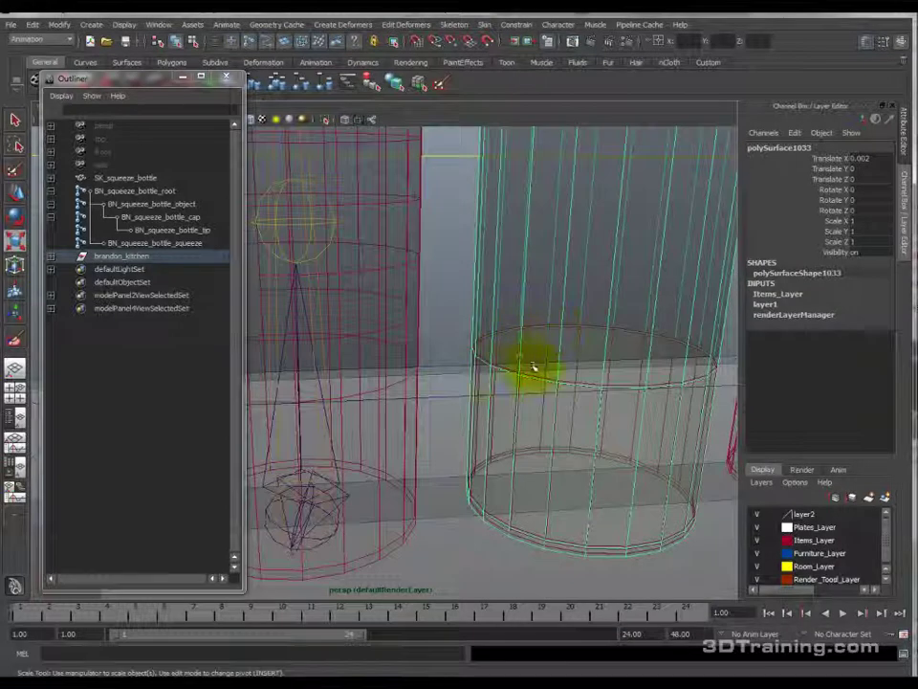
{"action": "mouse_move", "coordinate": [591, 325]}
{"action": "right_mouse_down", "text": "alt"}
{"action": "mouse_move", "coordinate": [577, 344]}
{"action": "mouse_move", "coordinate": [513, 282]}
{"action": "mouse_move", "coordinate": [518, 321]}
{"action": "mouse_move", "coordinate": [547, 307]}
{"action": "mouse_move", "coordinate": [606, 369]}
{"action": "mouse_move", "coordinate": [591, 344]}
{"action": "right_mouse_up", "text": "alt"}
{"action": "right_click", "coordinate": [547, 309]}
{"action": "right_click_drag", "start_coordinate": [546, 309], "coordinate": [546, 340]}
{"action": "double_click", "coordinate": [560, 315]}
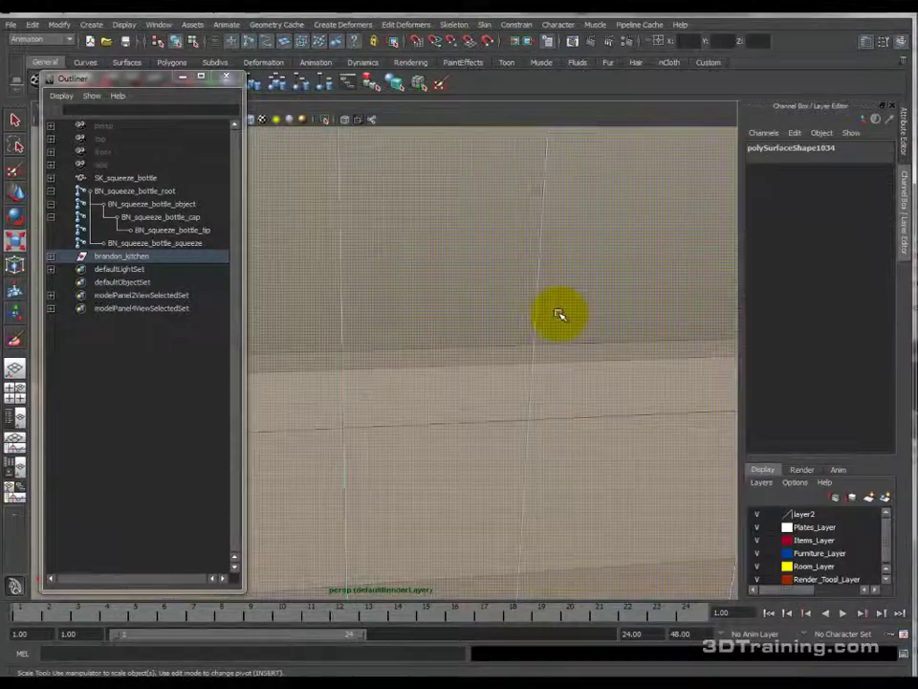
{"action": "scroll", "coordinate": [559, 315], "scroll_direction": "down", "scroll_amount": 5}
{"action": "middle_click_drag", "start_coordinate": [409, 358], "coordinate": [504, 346], "text": "alt"}
{"action": "scroll", "coordinate": [504, 346], "scroll_direction": "up", "scroll_amount": 5}
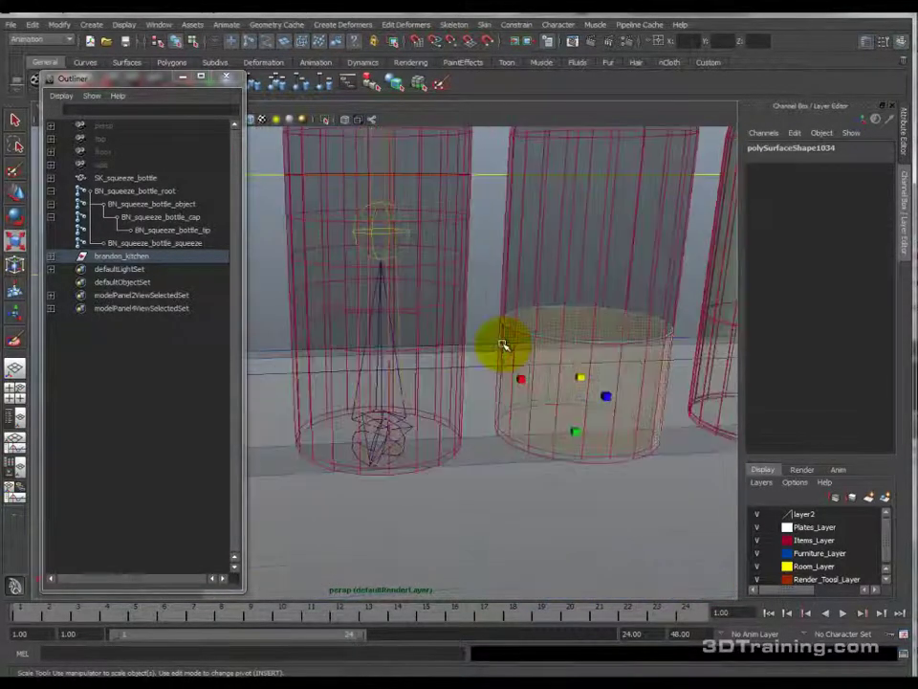
{"action": "key", "text": "Delete"}
Step: Return to object selection on the blue-capped bottle and turn off X-ray display
{"action": "right_click_drag", "start_coordinate": [579, 299], "coordinate": [608, 288]}
{"action": "left_click", "coordinate": [594, 315]}
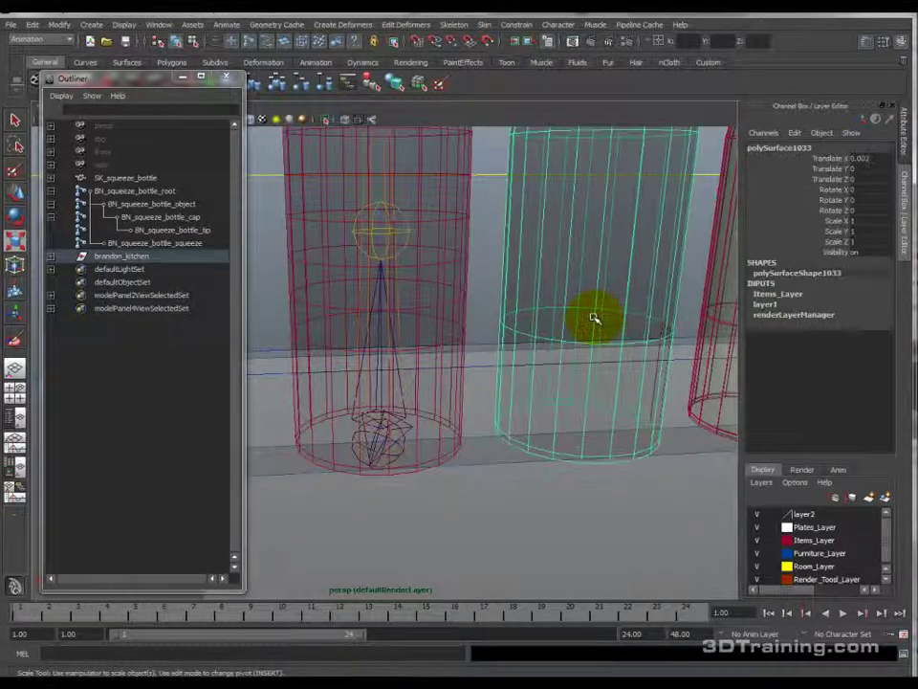
{"action": "middle_click_drag", "start_coordinate": [521, 266], "coordinate": [541, 289], "text": "alt"}
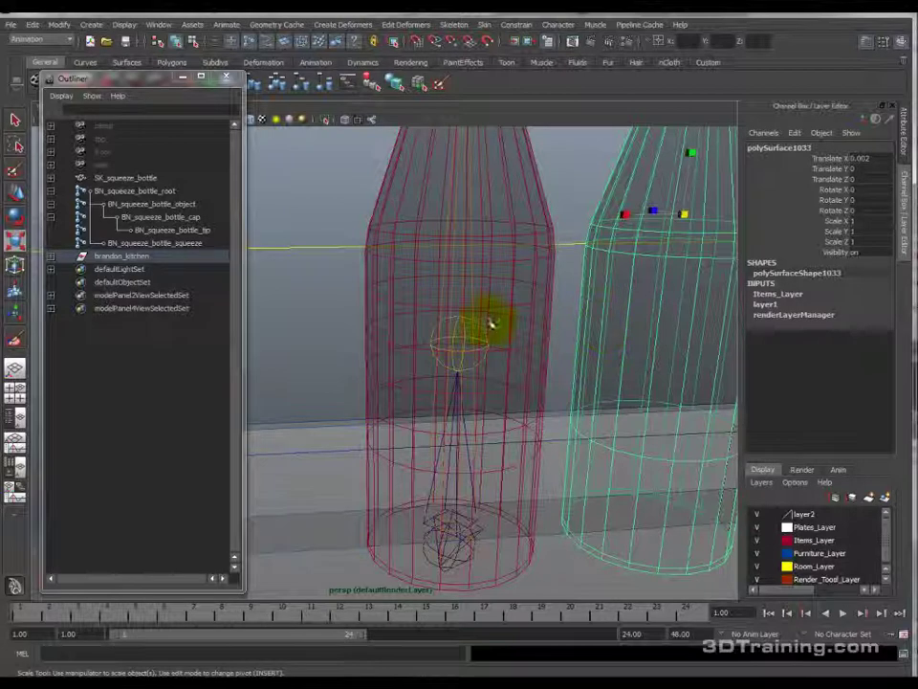
{"action": "key", "text": "bracketleft"}
{"action": "scroll", "coordinate": [507, 352], "scroll_direction": "up", "scroll_amount": 4}
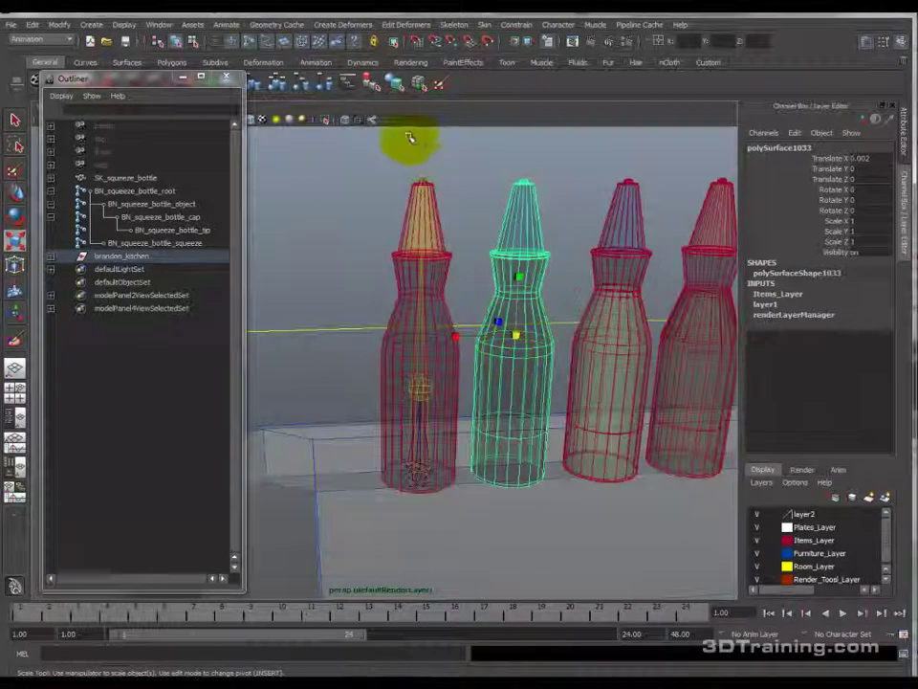
{"action": "left_click", "coordinate": [345, 119]}
Step: Hide the brandon_kitchen group and frame the rigged squeeze bottle alone
{"action": "left_click", "coordinate": [440, 443]}
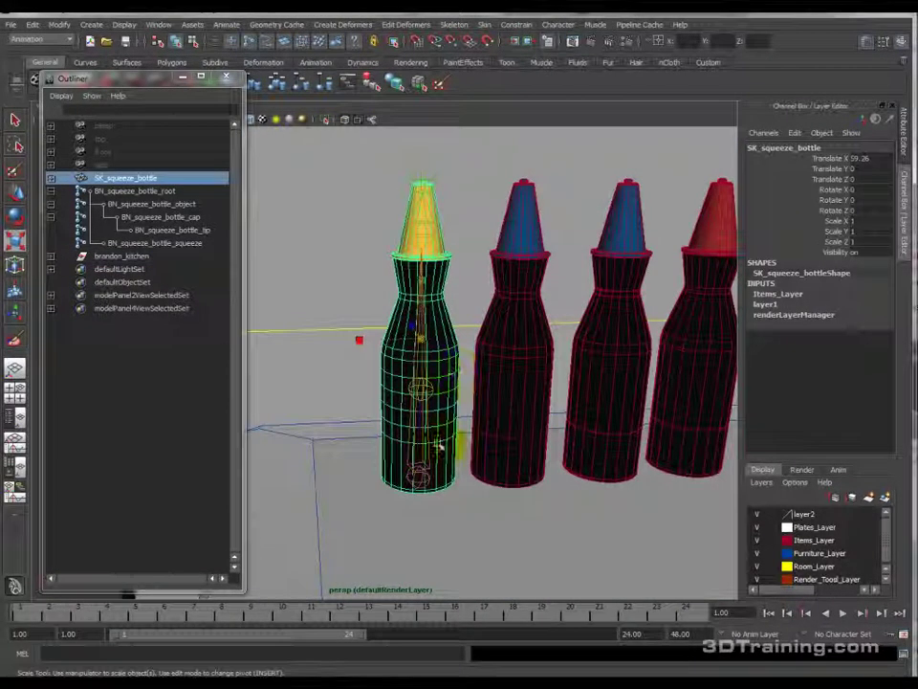
{"action": "left_click", "coordinate": [141, 191]}
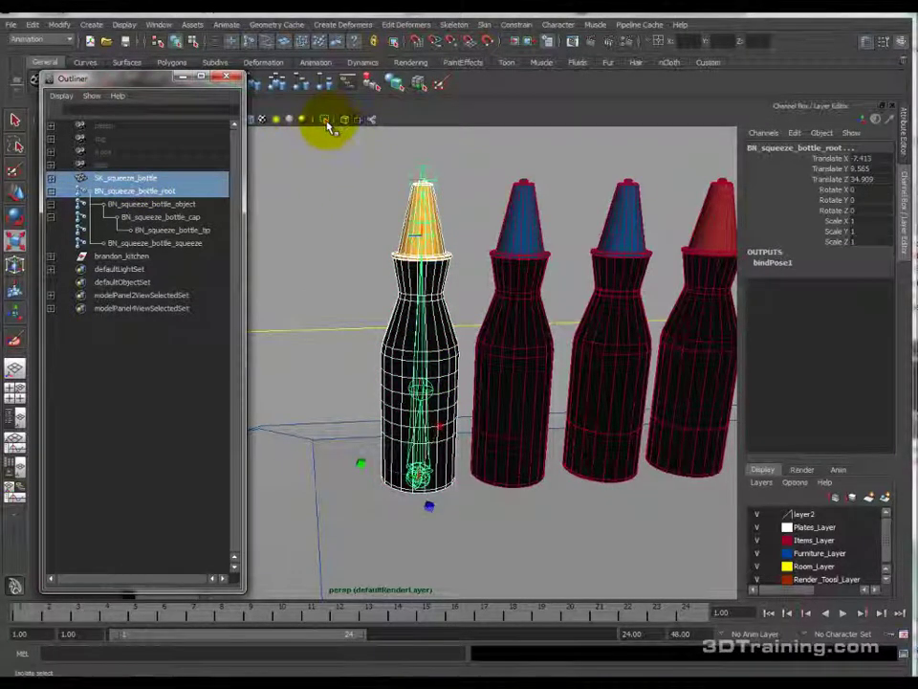
{"action": "left_click", "coordinate": [134, 257]}
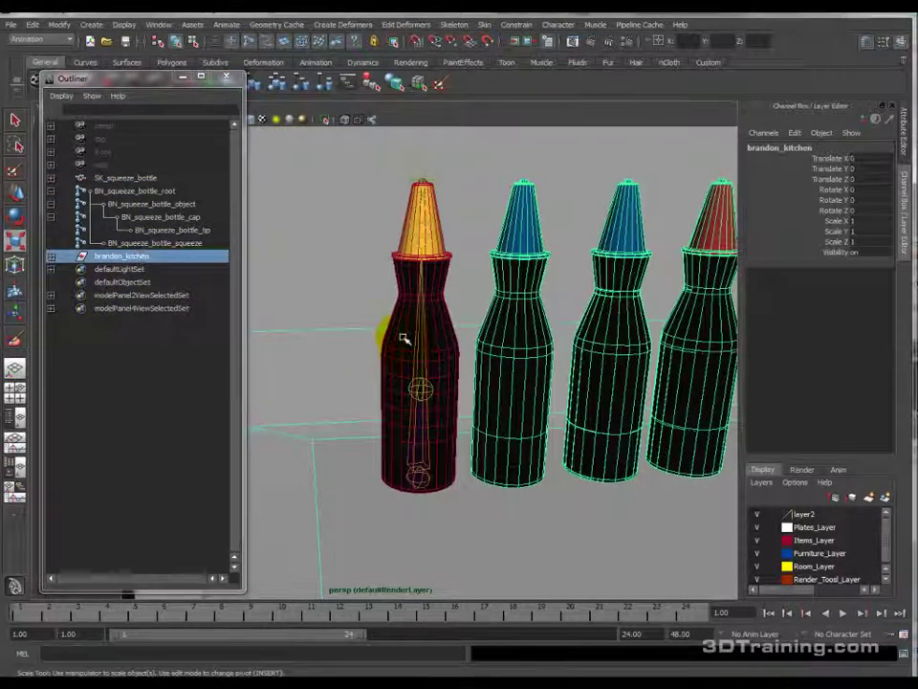
{"action": "key", "text": "ctrl+h"}
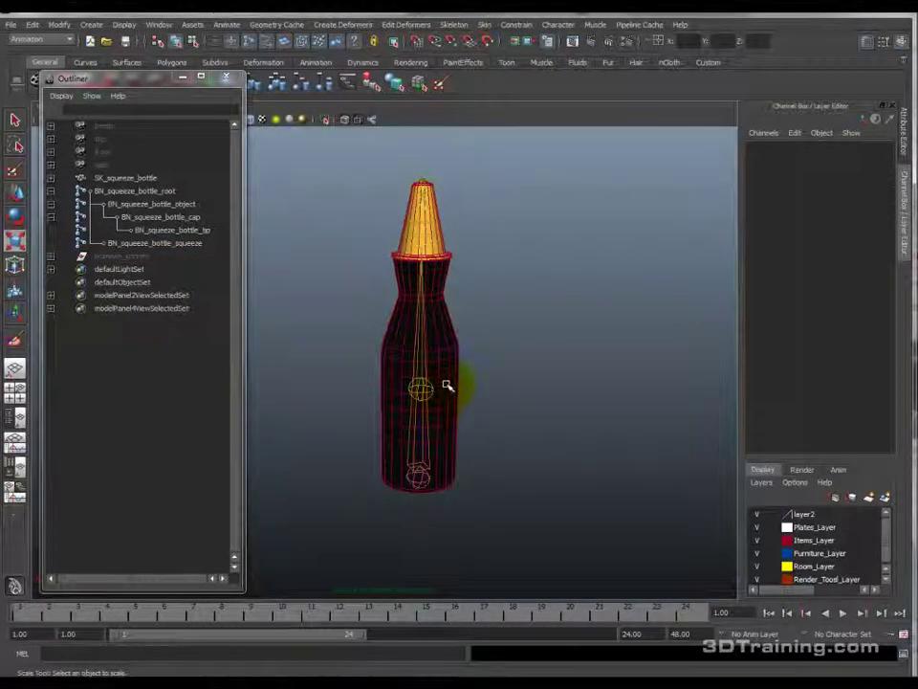
{"action": "middle_click_drag", "start_coordinate": [443, 407], "coordinate": [490, 407], "text": "alt"}
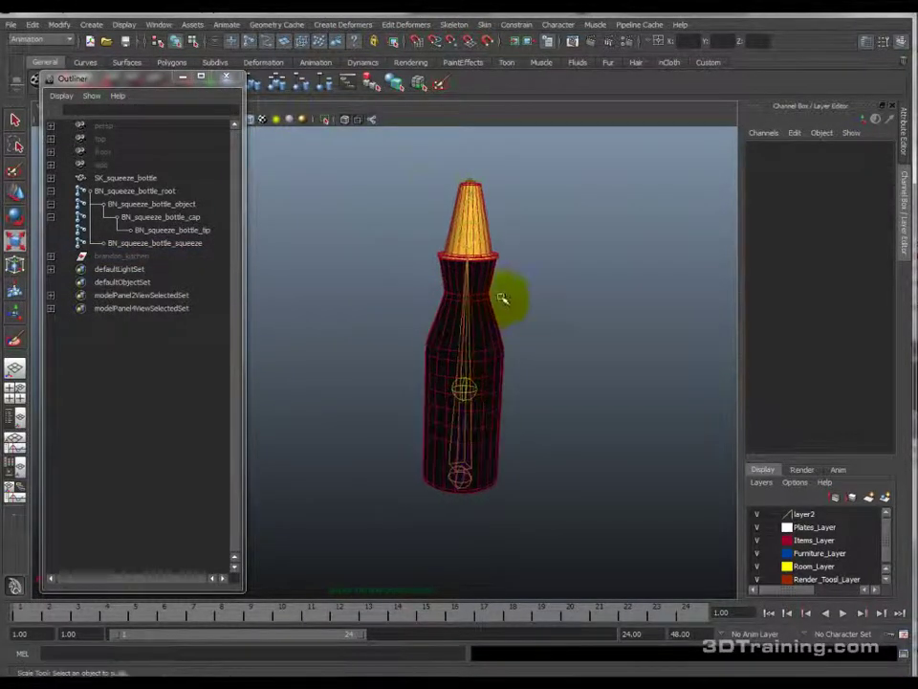
{"action": "right_click_drag", "start_coordinate": [500, 305], "coordinate": [497, 344], "text": "alt"}
{"action": "middle_click_drag", "start_coordinate": [535, 309], "coordinate": [481, 356], "text": "alt"}
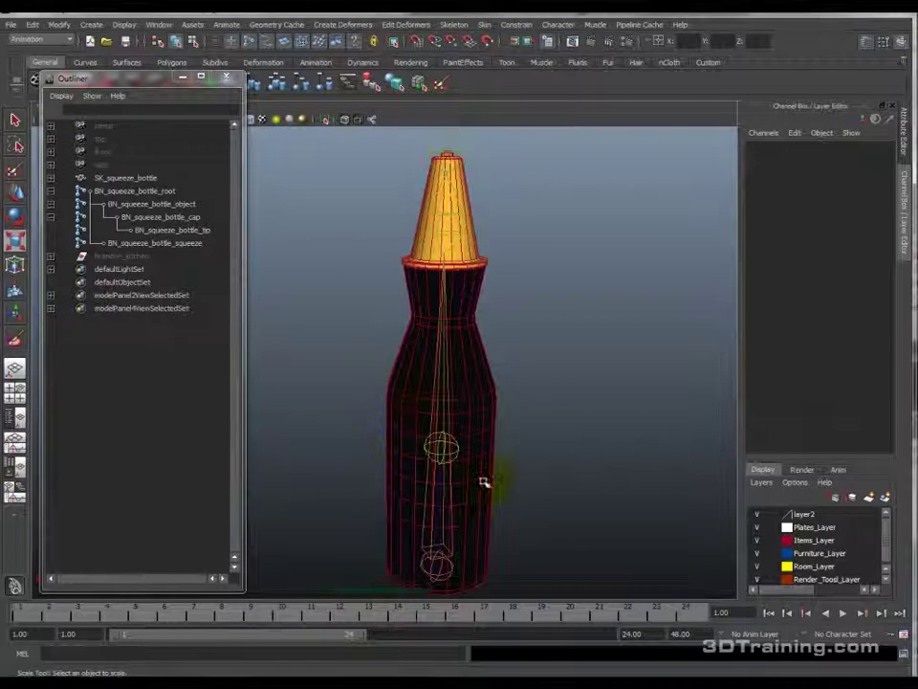
Step: Review the squeeze joint, the full root joint chain and the bottle mesh by selecting them in turn
{"action": "left_click", "coordinate": [167, 243]}
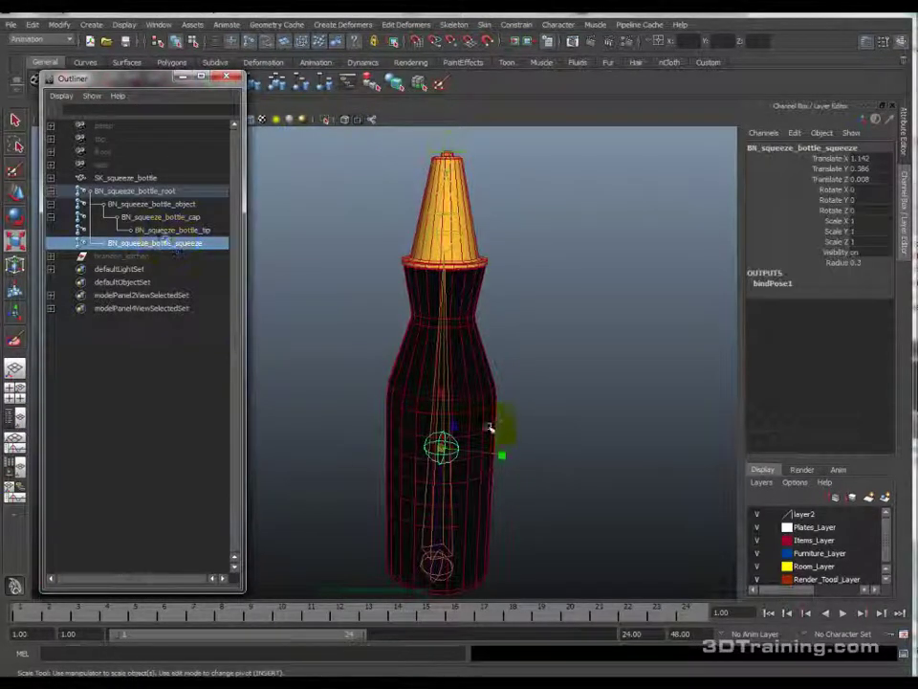
{"action": "left_click", "coordinate": [178, 191]}
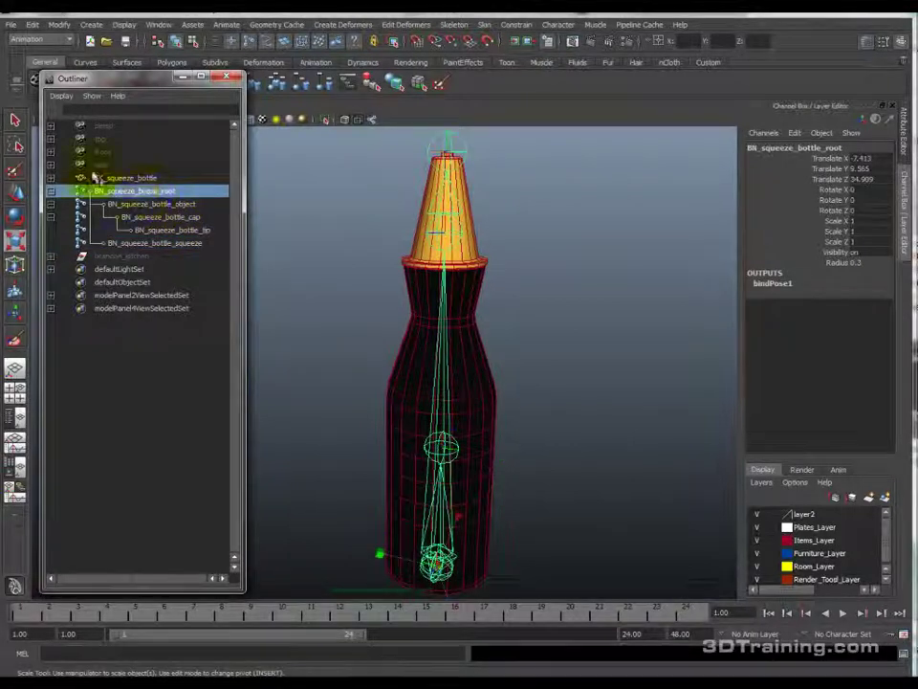
{"action": "left_click", "coordinate": [144, 179]}
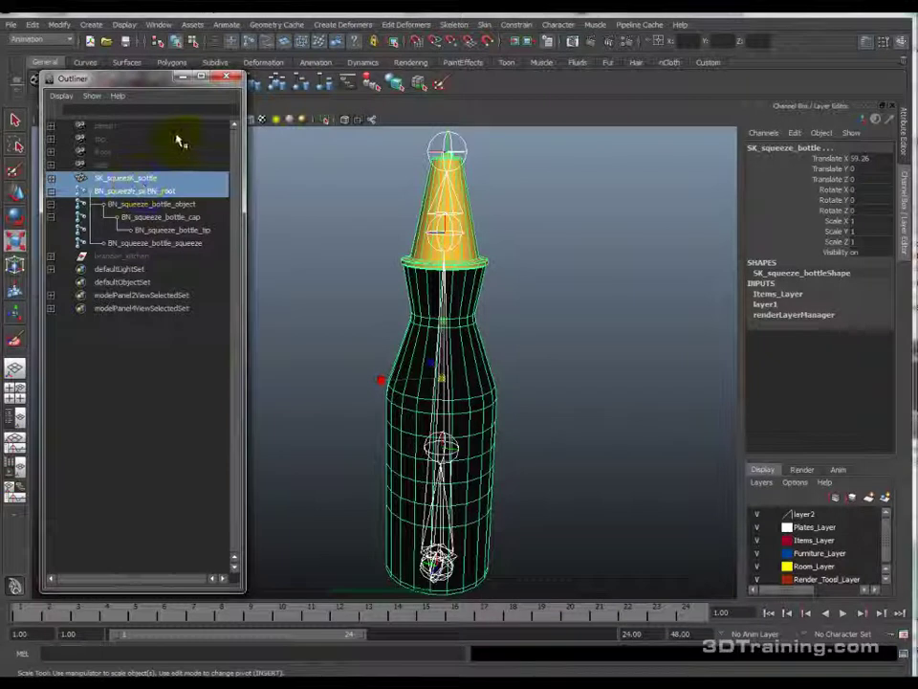
Step: Smooth bind SK_squeeze_bottle to its object, cap, tip and squeeze joints without the root, using Selected joints and Closest distance
{"action": "left_click", "coordinate": [194, 206]}
{"action": "left_click", "coordinate": [194, 243], "text": "shift"}
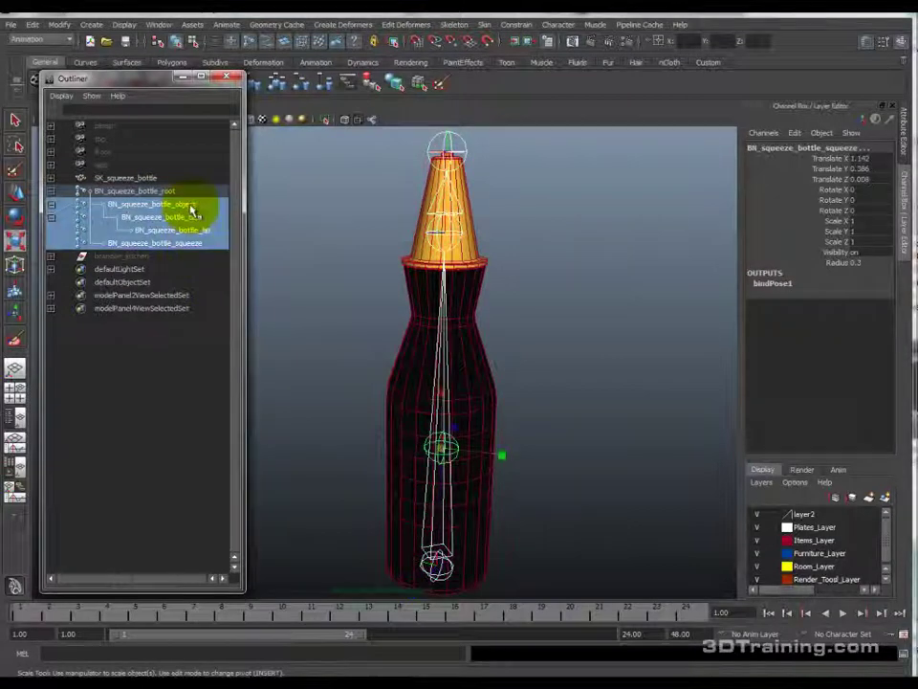
{"action": "left_click_drag", "start_coordinate": [194, 251], "coordinate": [150, 184]}
{"action": "left_click", "coordinate": [484, 23]}
{"action": "mouse_move", "coordinate": [507, 43]}
{"action": "left_click", "coordinate": [658, 50]}
{"action": "left_click_drag", "start_coordinate": [442, 350], "coordinate": [585, 198]}
{"action": "left_click", "coordinate": [539, 239]}
{"action": "left_click", "coordinate": [552, 252]}
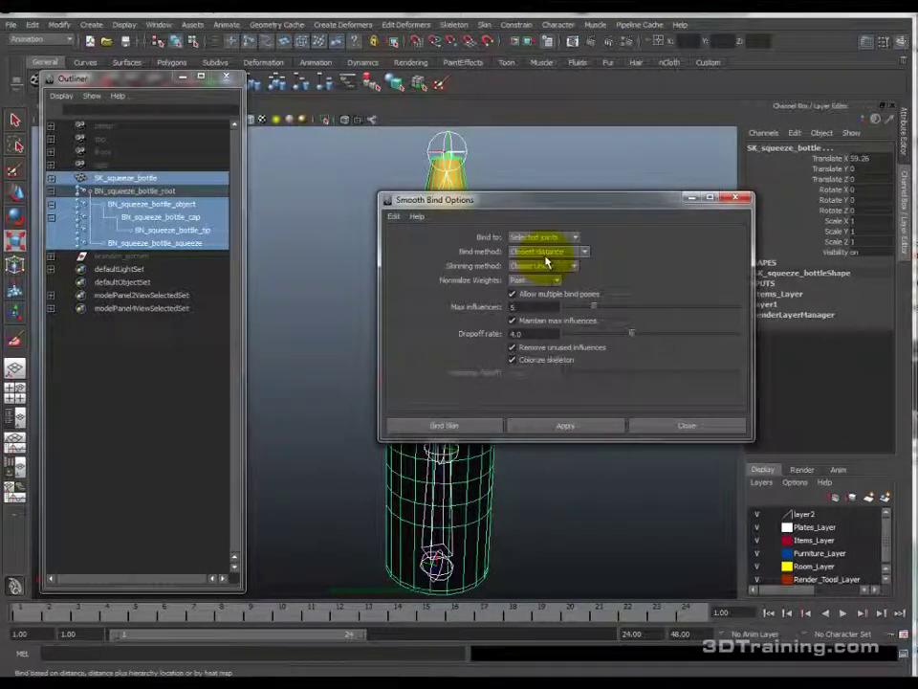
{"action": "left_click", "coordinate": [472, 426]}
Step: Activate the Paint Skin Weights Tool on SK_squeeze_bottle, minimize the Outliner and show the tool settings
{"action": "left_click", "coordinate": [168, 241]}
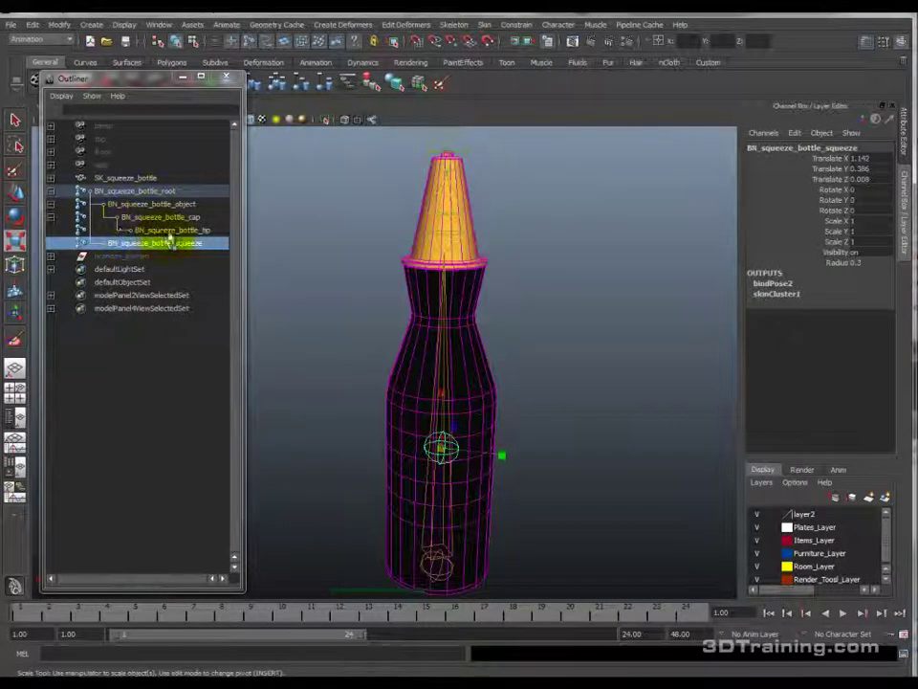
{"action": "left_click", "coordinate": [170, 192]}
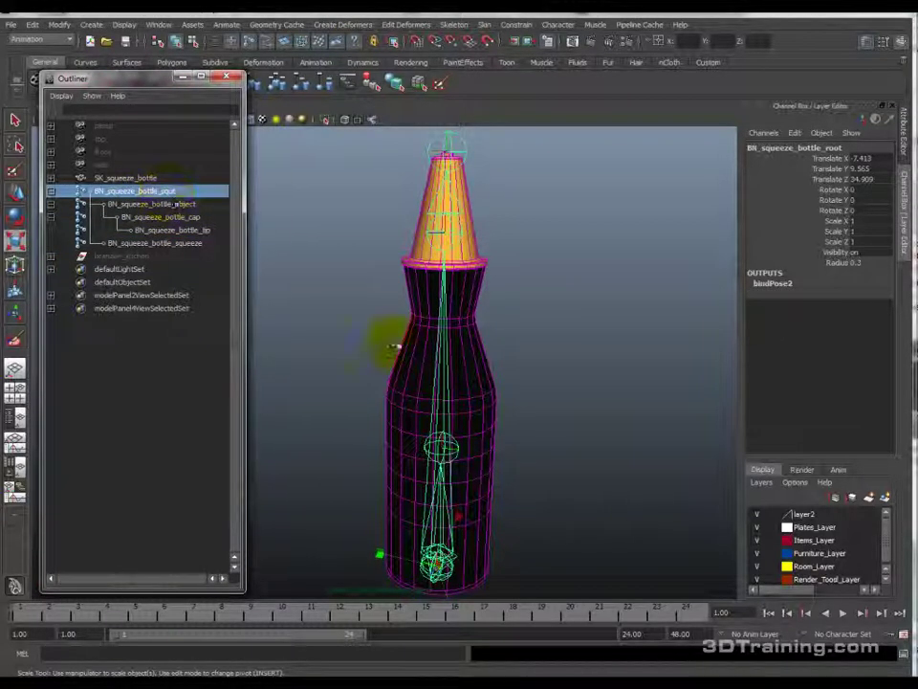
{"action": "left_click", "coordinate": [502, 389]}
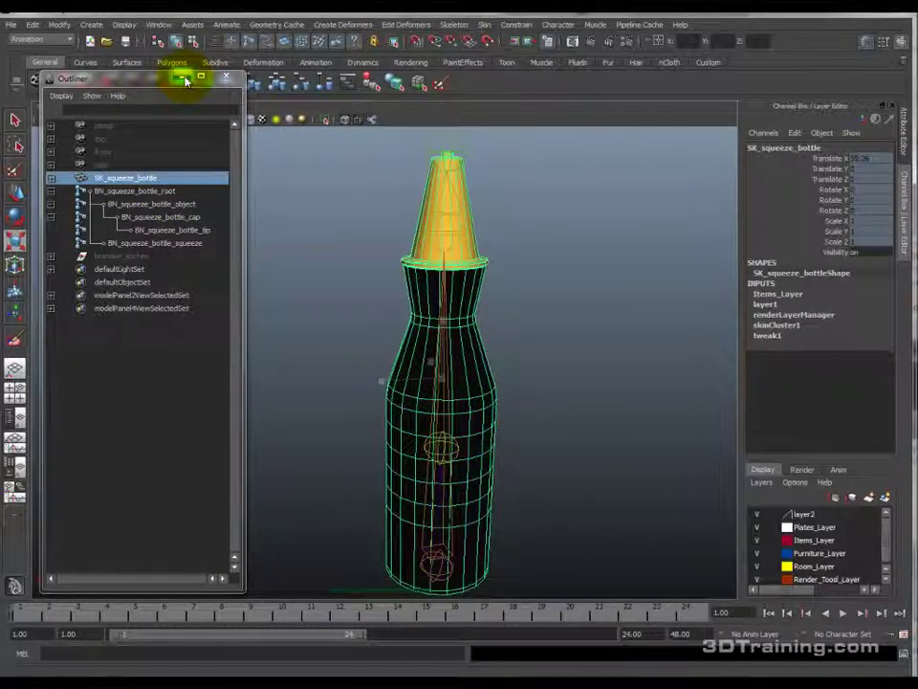
{"action": "left_click", "coordinate": [486, 25]}
{"action": "mouse_move", "coordinate": [536, 83]}
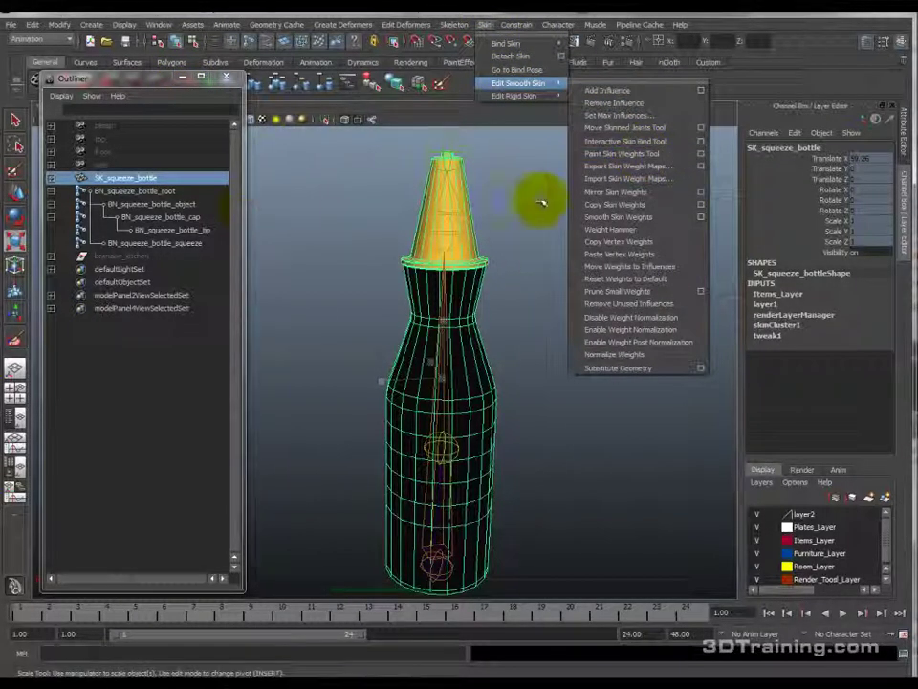
{"action": "left_click", "coordinate": [617, 153]}
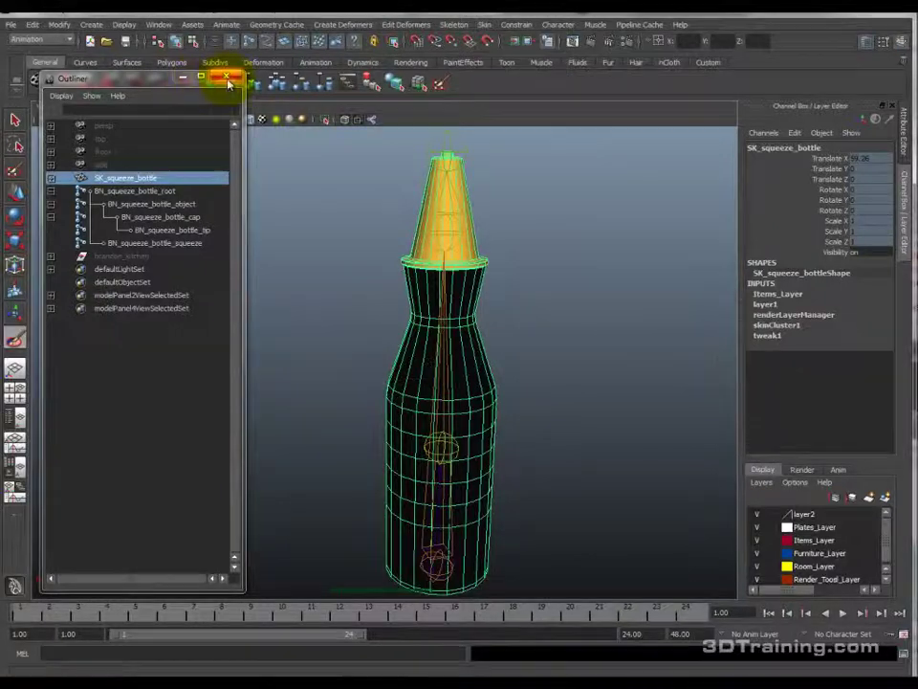
{"action": "left_click", "coordinate": [180, 83]}
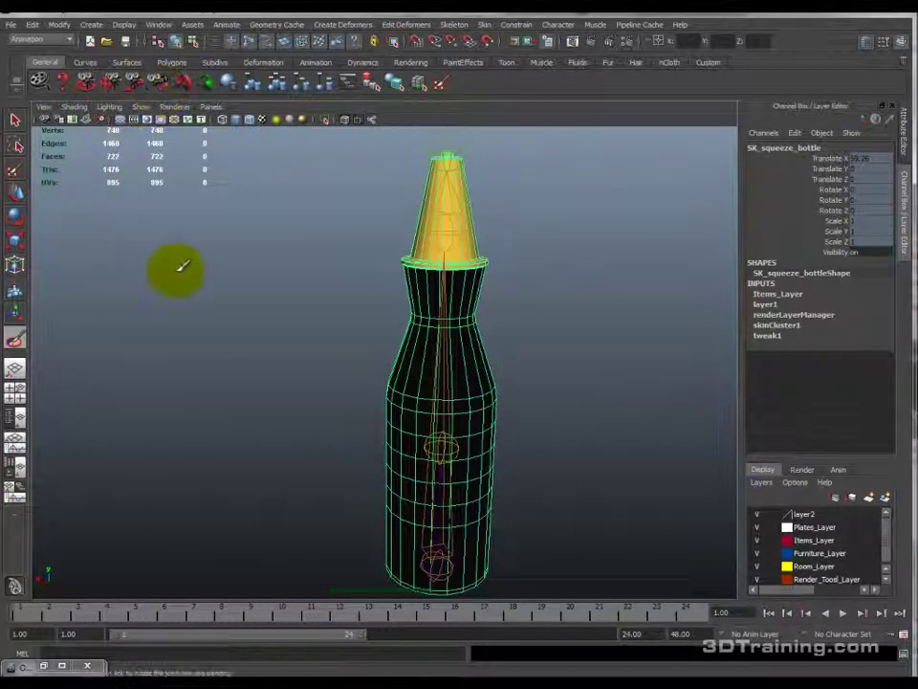
{"action": "left_click", "coordinate": [882, 41]}
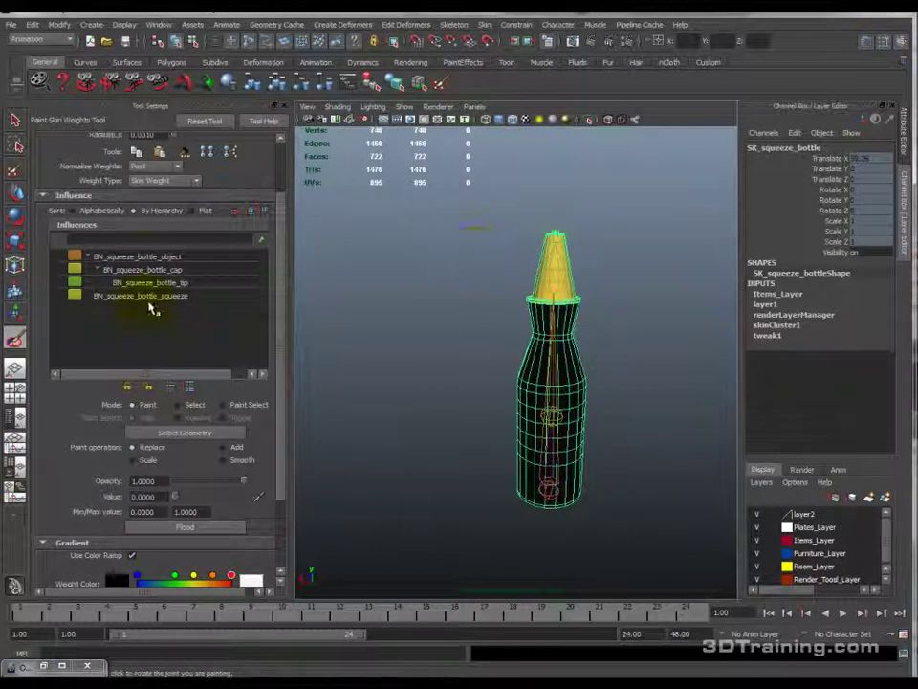
Step: Examine the skin weight distribution of the object, cap, tip and squeeze joints on the bottle
{"action": "left_click", "coordinate": [180, 257]}
{"action": "left_click", "coordinate": [182, 268]}
{"action": "left_click", "coordinate": [182, 282]}
{"action": "left_click", "coordinate": [181, 295]}
{"action": "left_click", "coordinate": [180, 269]}
{"action": "left_click", "coordinate": [157, 256]}
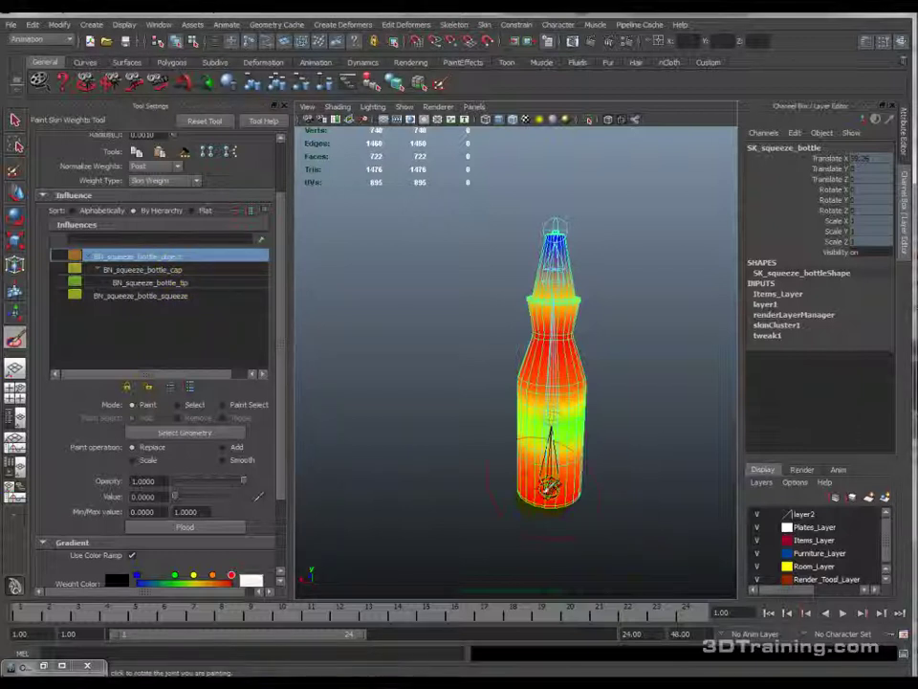
{"action": "left_click", "coordinate": [179, 295]}
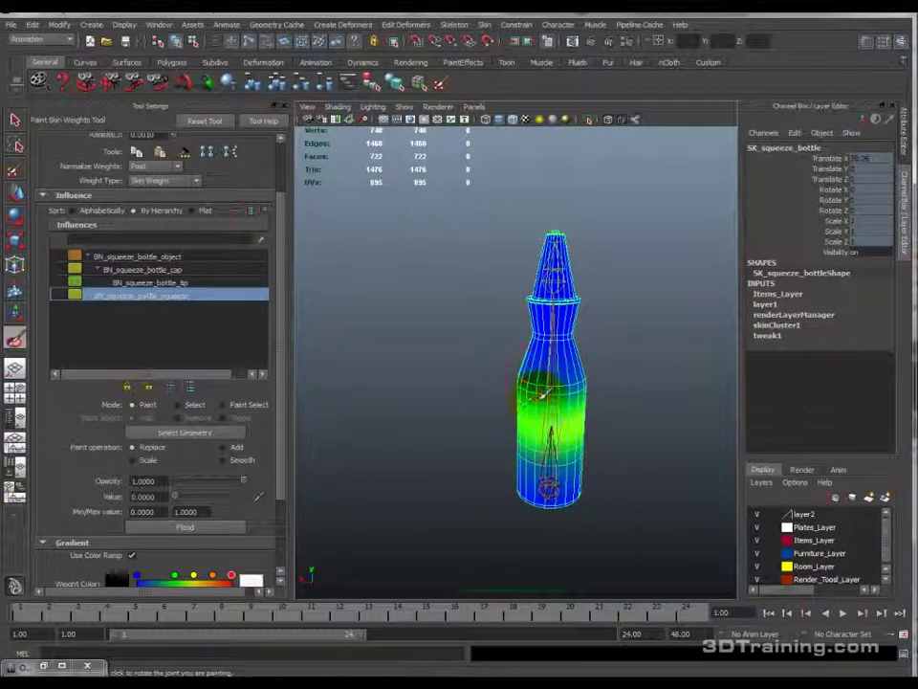
{"action": "left_click", "coordinate": [97, 270]}
{"action": "left_click", "coordinate": [165, 258]}
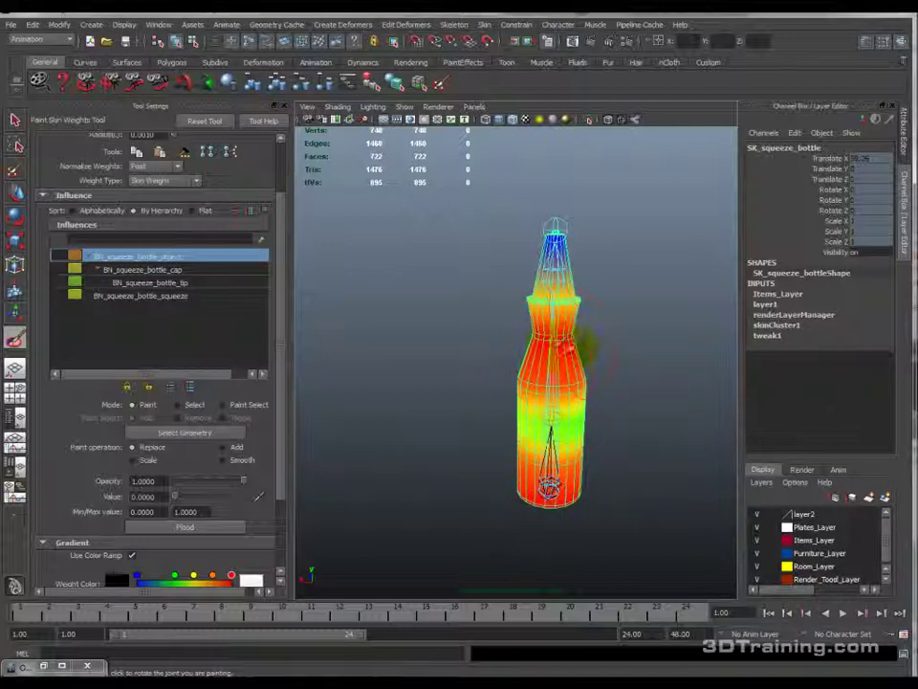
{"action": "mouse_move", "coordinate": [547, 340]}
{"action": "left_mouse_down"}
{"action": "mouse_move", "coordinate": [563, 257]}
{"action": "mouse_move", "coordinate": [544, 219]}
{"action": "mouse_move", "coordinate": [564, 244]}
{"action": "left_mouse_up"}
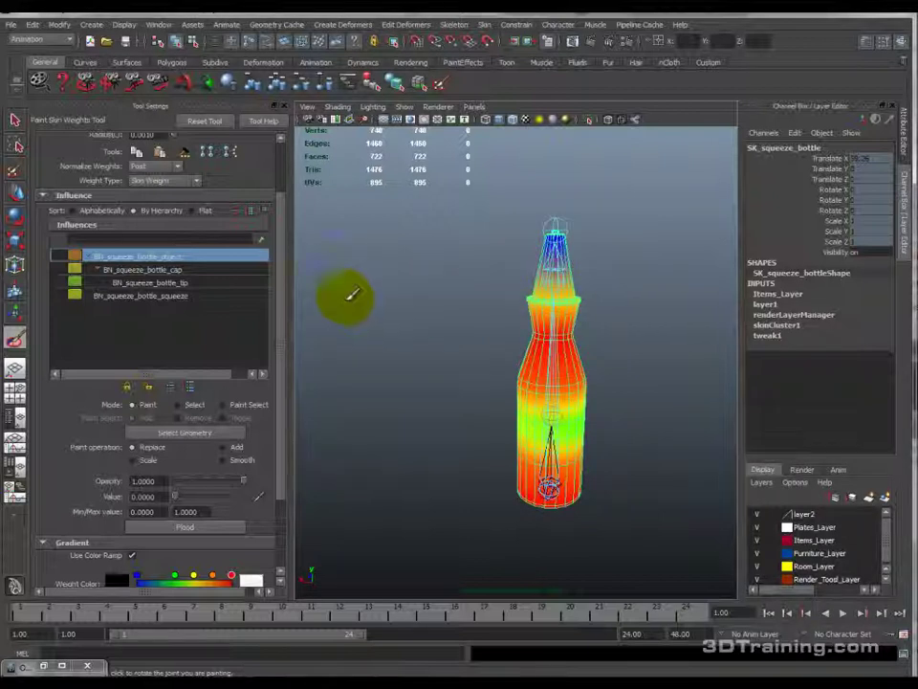
{"action": "left_click", "coordinate": [182, 270]}
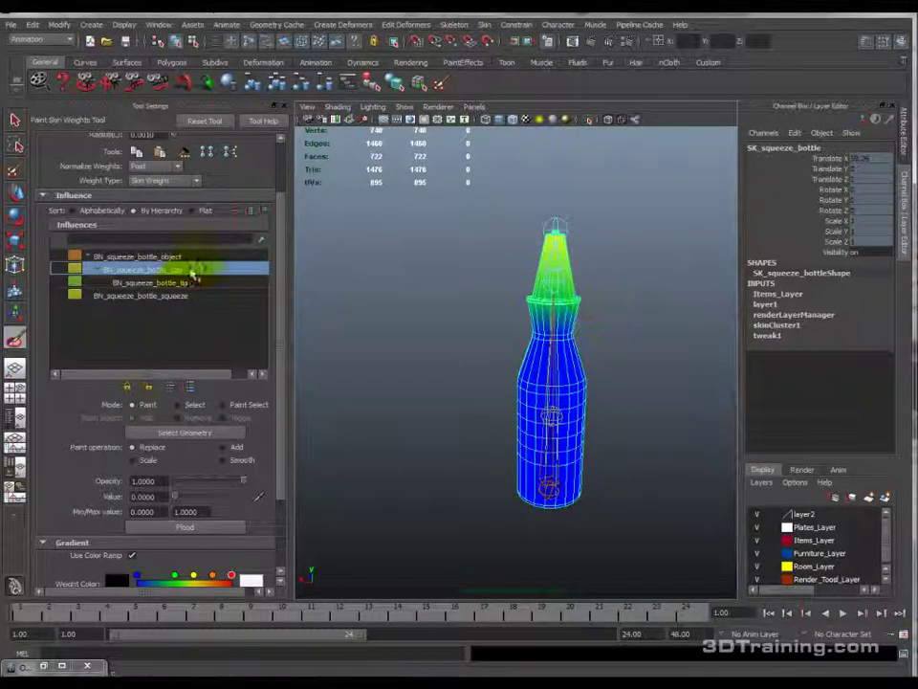
{"action": "left_click", "coordinate": [168, 283]}
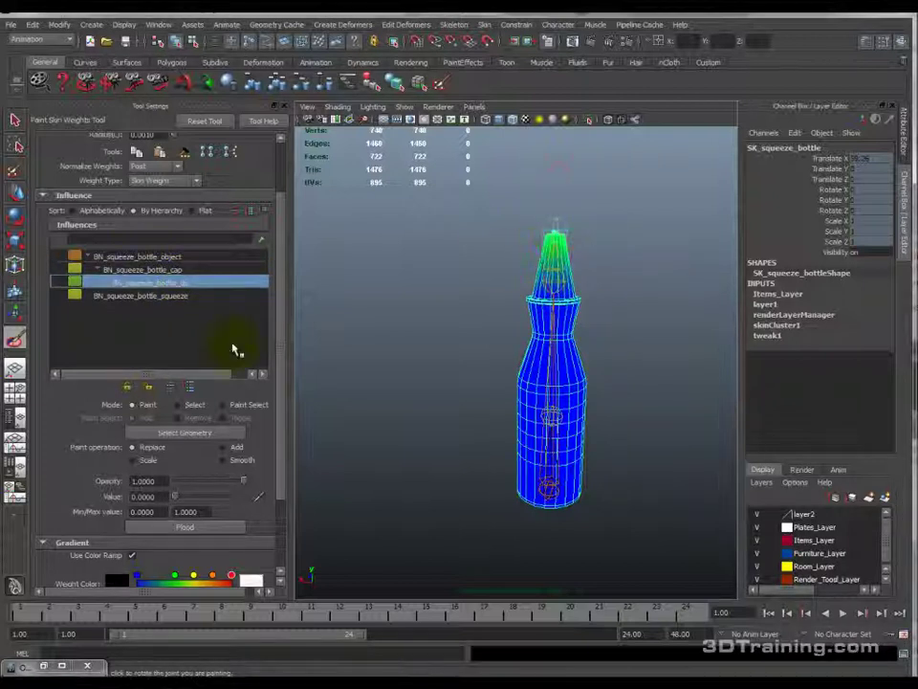
Step: Leave weight painting, select the squeeze joint and turn off wireframe on shaded
{"action": "key", "text": "q"}
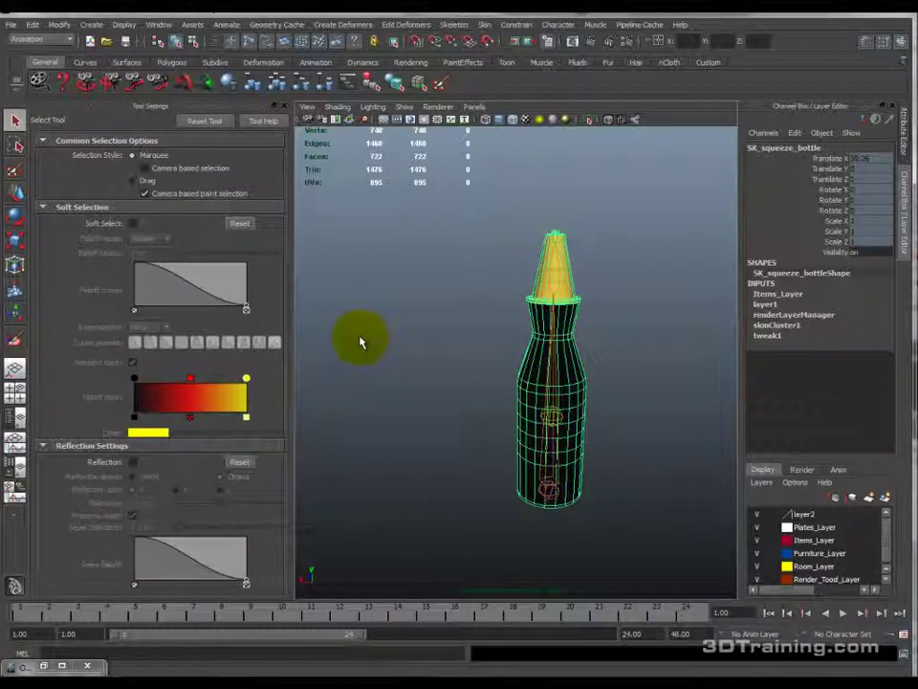
{"action": "left_click", "coordinate": [562, 422]}
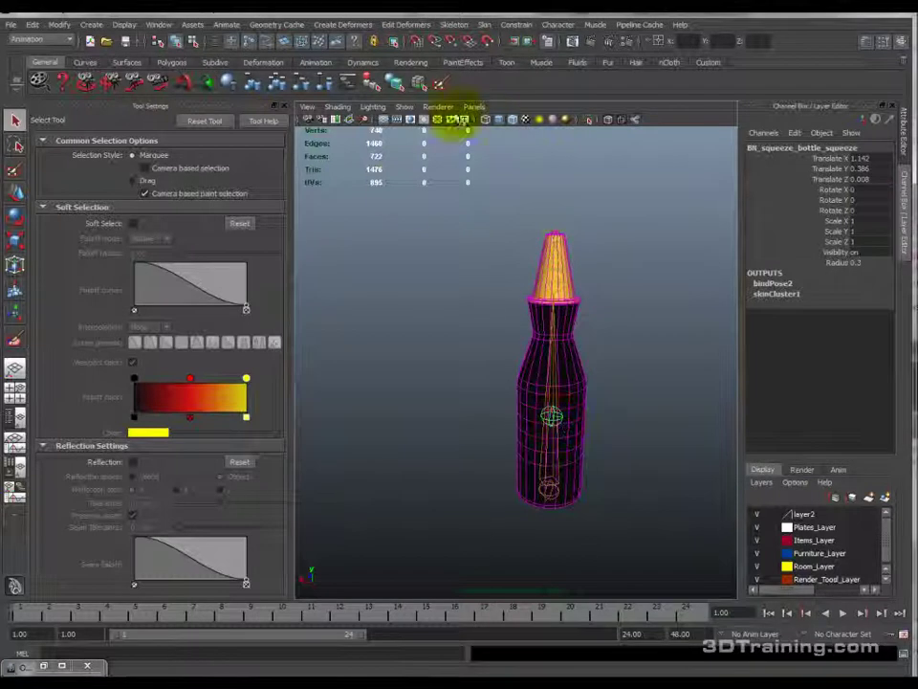
{"action": "left_click", "coordinate": [513, 118]}
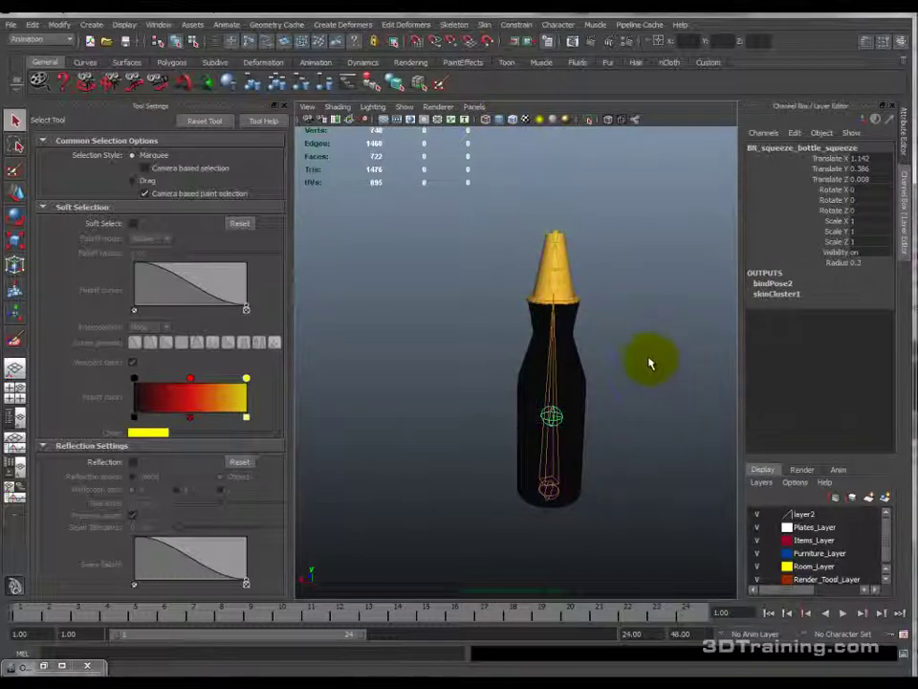
Step: Try scaling the squeeze joint uniformly down and up to test the bottle's deformation, and undo the scaling
{"action": "key", "text": "r"}
{"action": "left_click_drag", "start_coordinate": [548, 415], "coordinate": [917, 512]}
{"action": "left_click_drag", "start_coordinate": [593, 481], "coordinate": [492, 435]}
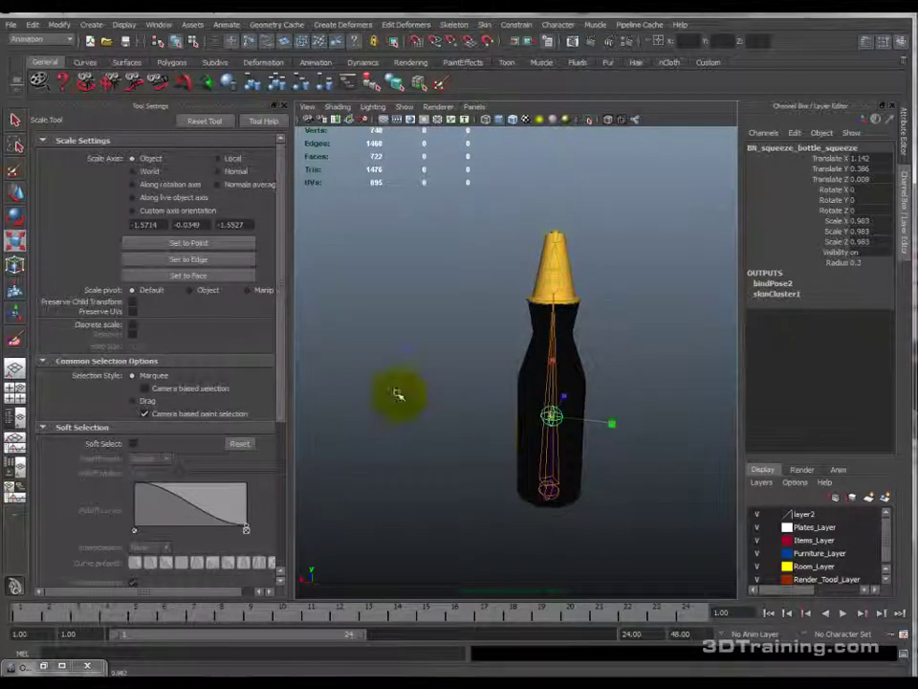
{"action": "left_click_drag", "start_coordinate": [98, 323], "coordinate": [917, 513]}
{"action": "left_click_drag", "start_coordinate": [577, 445], "coordinate": [107, 349]}
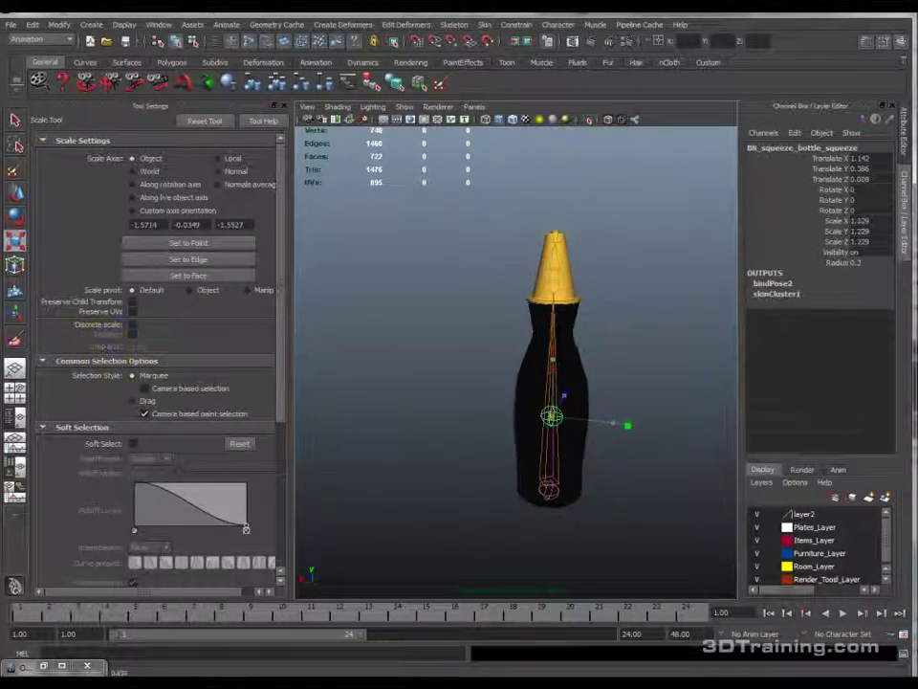
{"action": "middle_click_drag", "start_coordinate": [525, 413], "coordinate": [497, 313]}
{"action": "left_click_drag", "start_coordinate": [719, 398], "coordinate": [326, 360]}
{"action": "left_click_drag", "start_coordinate": [803, 438], "coordinate": [500, 383]}
{"action": "key", "text": "ctrl+z"}
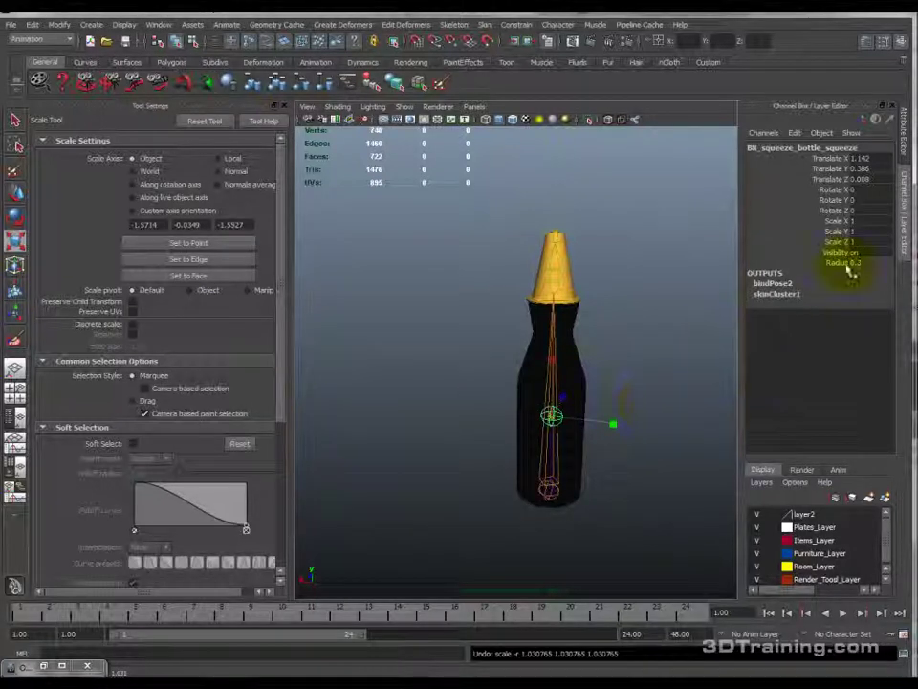
Step: Try reducing the squeeze joint's Scale X, Y and Z together to 0.6, and undo the change
{"action": "left_click_drag", "start_coordinate": [837, 221], "coordinate": [839, 242]}
{"action": "middle_click_drag", "start_coordinate": [697, 277], "coordinate": [664, 289]}
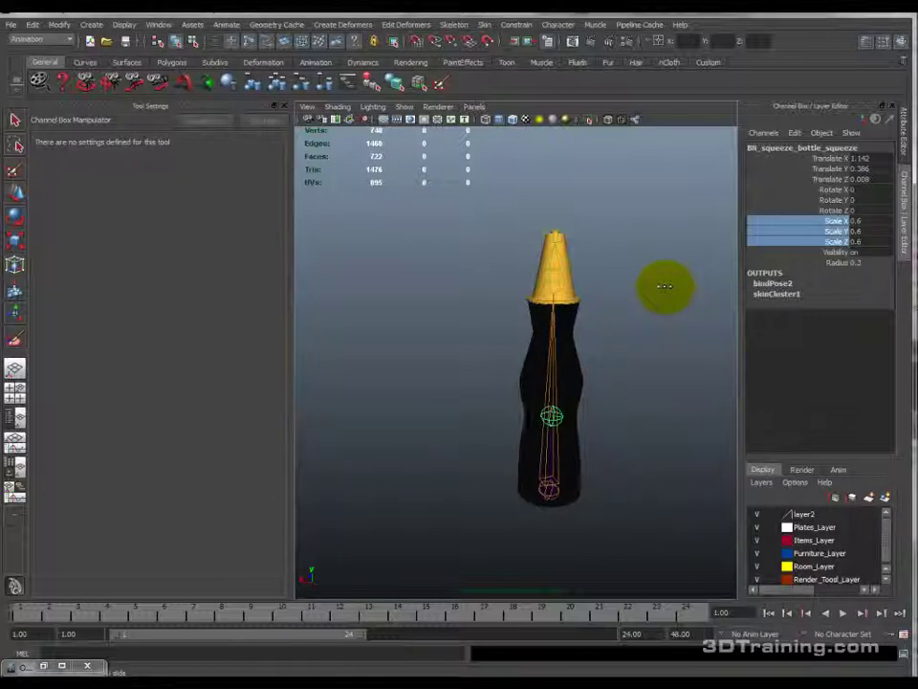
{"action": "middle_click_drag", "start_coordinate": [666, 286], "coordinate": [663, 289]}
{"action": "key", "text": "ctrl+z"}
{"action": "key", "text": "ctrl+z"}
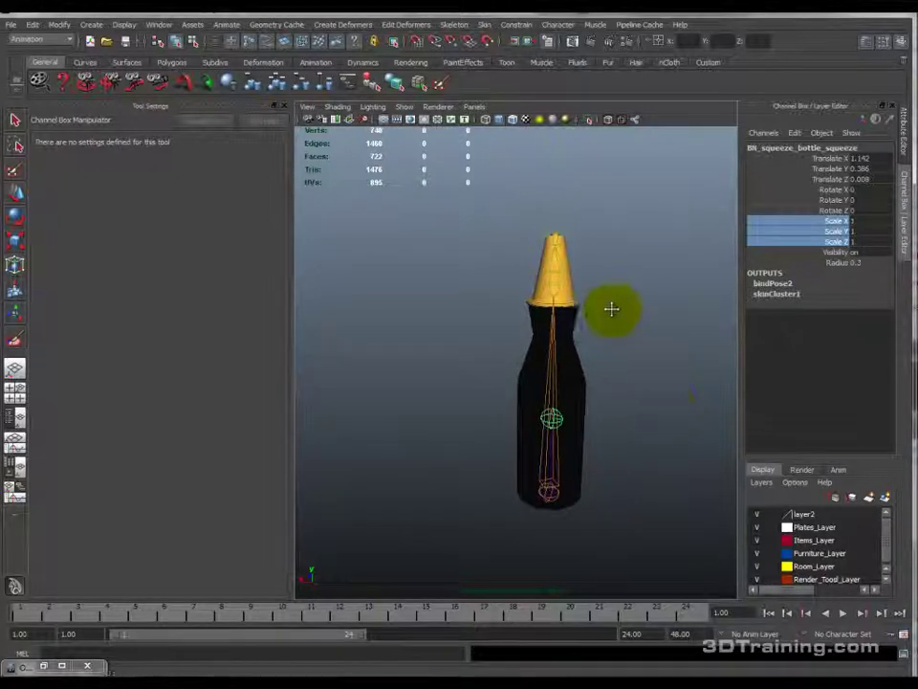
Step: Try changing the cap joint's Scale X, Y and Z together to test the cap, and undo the change
{"action": "middle_click_drag", "start_coordinate": [612, 308], "coordinate": [604, 353], "text": "alt"}
{"action": "left_click", "coordinate": [552, 330]}
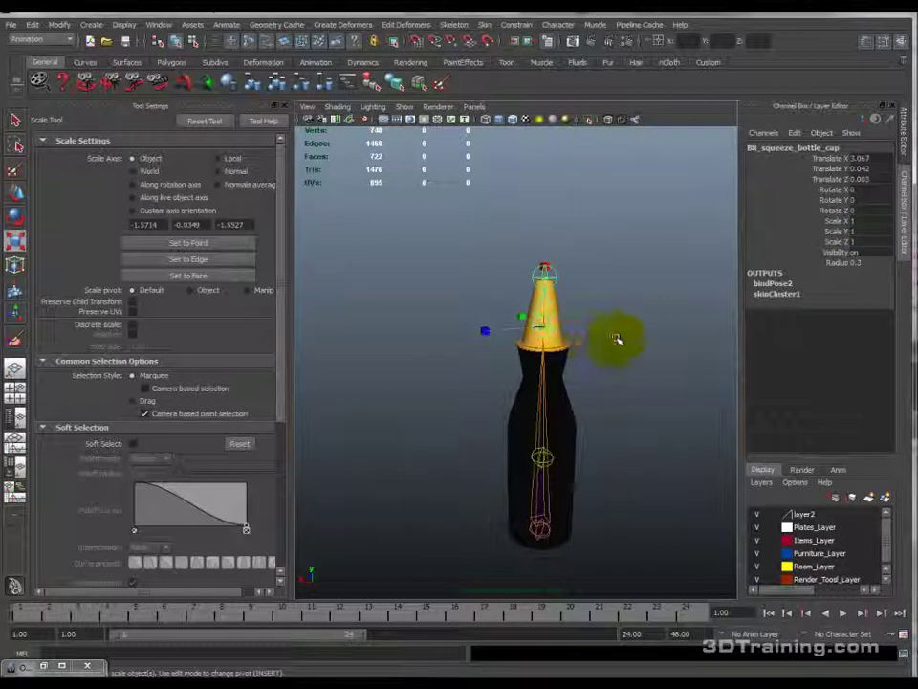
{"action": "left_click_drag", "start_coordinate": [830, 223], "coordinate": [836, 241]}
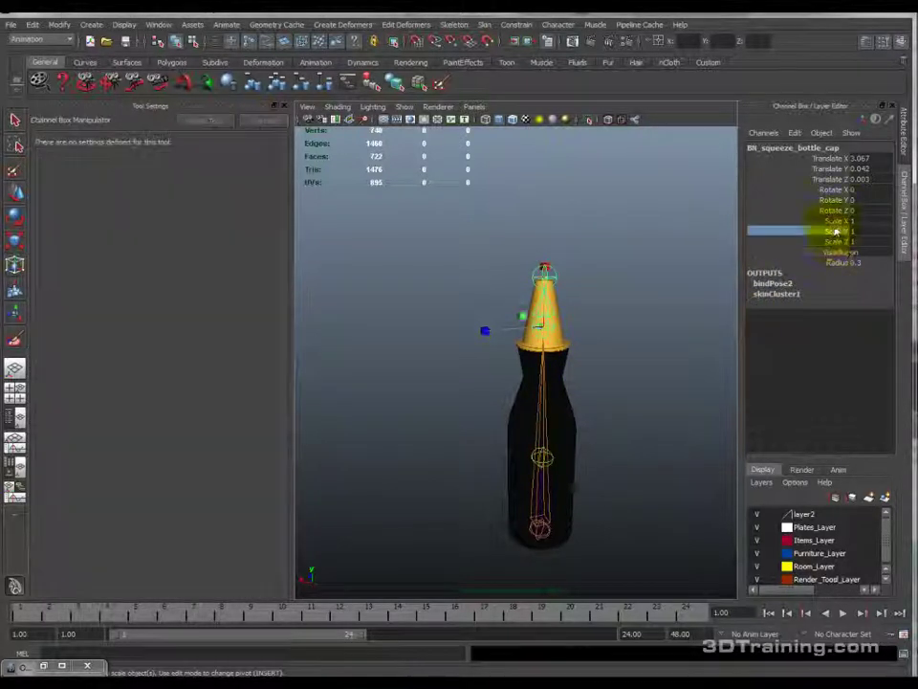
{"action": "middle_click_drag", "start_coordinate": [640, 295], "coordinate": [570, 198]}
{"action": "key", "text": "ctrl+z"}
{"action": "key", "text": "ctrl+z"}
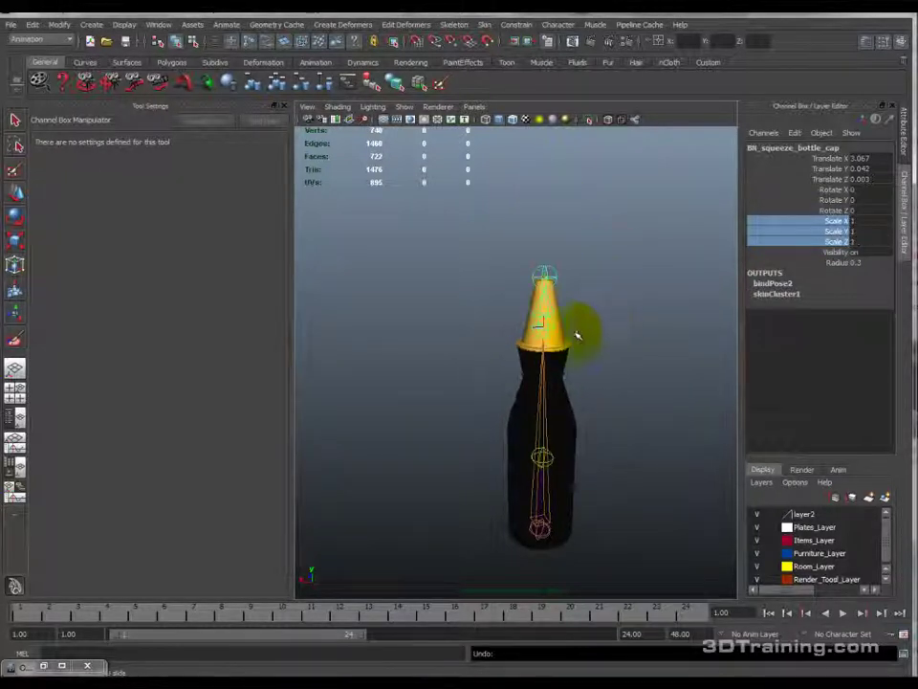
Step: Try enlarging the cap joint uniformly through Scale X, Y and Z twice, and undo each change
{"action": "middle_click_drag", "start_coordinate": [578, 309], "coordinate": [615, 318]}
{"action": "key", "text": "ctrl+z"}
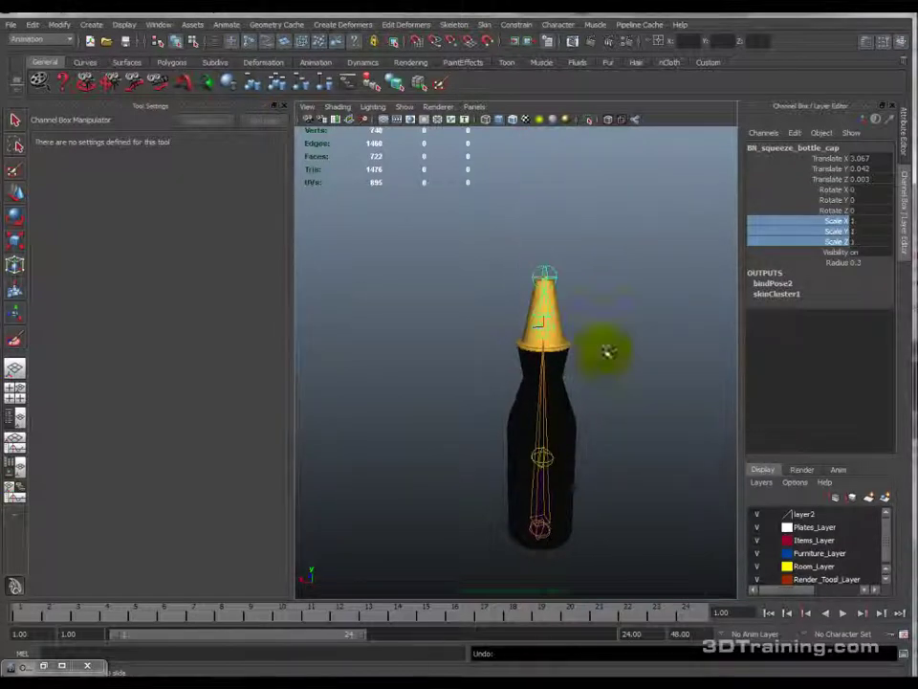
{"action": "mouse_move", "coordinate": [608, 358]}
{"action": "middle_mouse_down"}
{"action": "mouse_move", "coordinate": [631, 359]}
{"action": "mouse_move", "coordinate": [618, 359]}
{"action": "middle_mouse_up"}
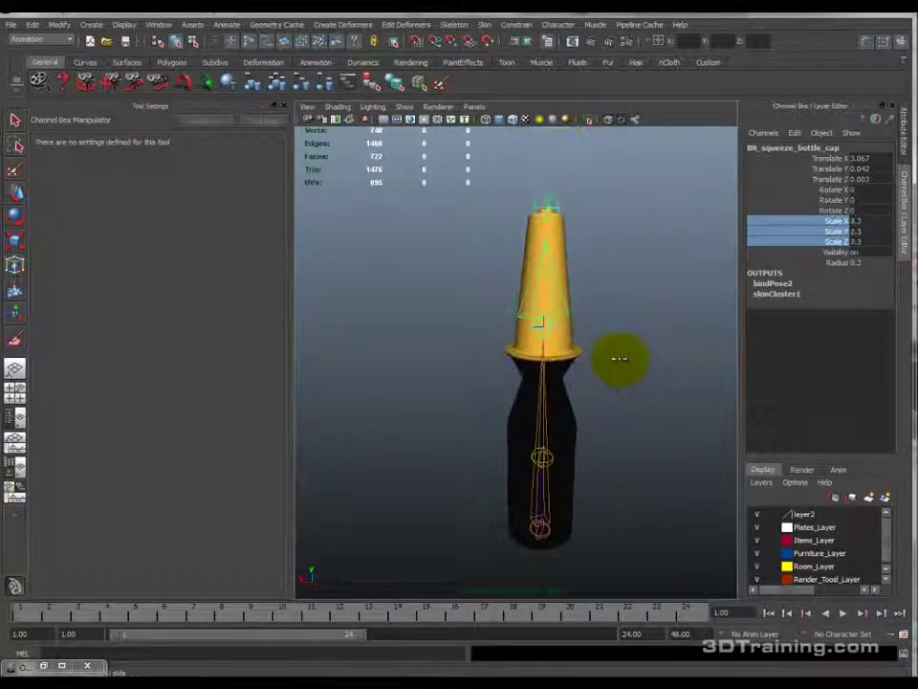
{"action": "key", "text": "ctrl+z"}
Step: Select the tip joint and try changing its Scale X, Y and Z together to test the nozzle
{"action": "left_click", "coordinate": [545, 272]}
{"action": "key", "text": "r"}
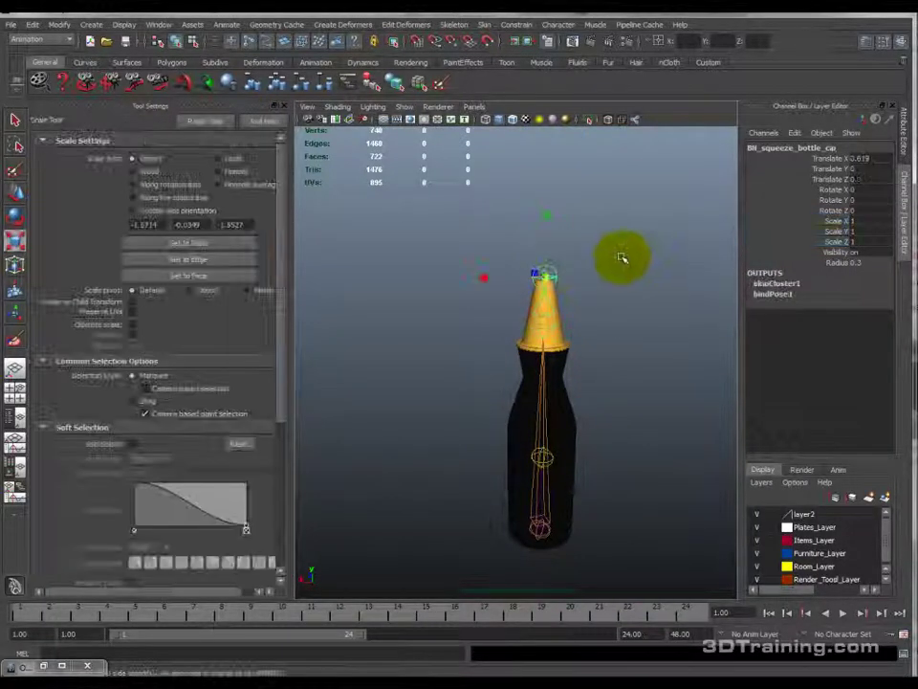
{"action": "left_click_drag", "start_coordinate": [834, 221], "coordinate": [832, 239]}
{"action": "mouse_move", "coordinate": [651, 290]}
{"action": "middle_mouse_down"}
{"action": "mouse_move", "coordinate": [669, 285]}
{"action": "mouse_move", "coordinate": [626, 285]}
{"action": "mouse_move", "coordinate": [664, 284]}
{"action": "middle_mouse_up"}
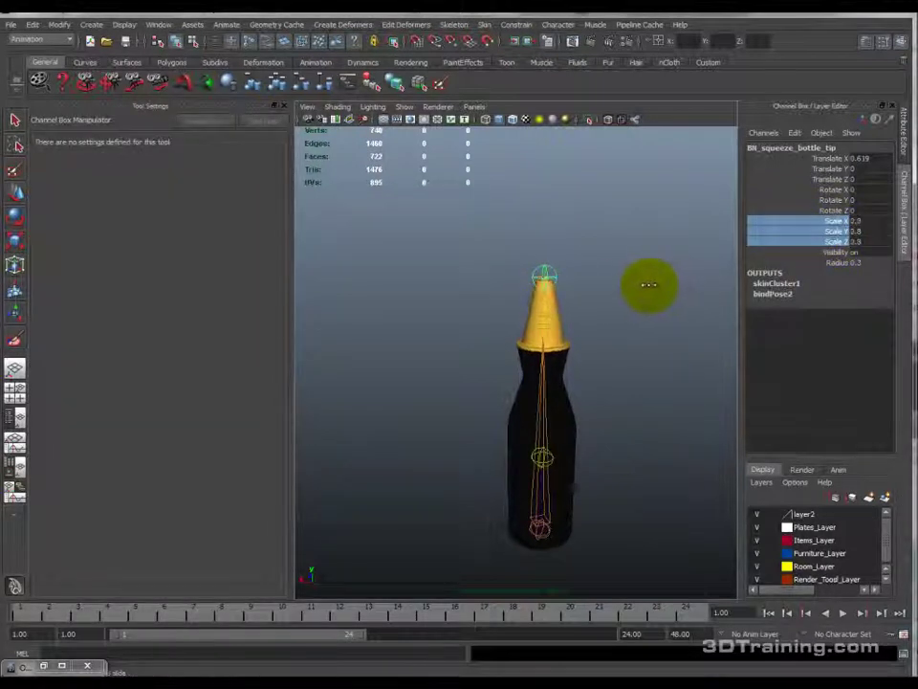
Step: Select the squeeze joint and try changing its Scale X, Y and Z together to test the body
{"action": "left_click", "coordinate": [543, 456]}
{"action": "key", "text": "r"}
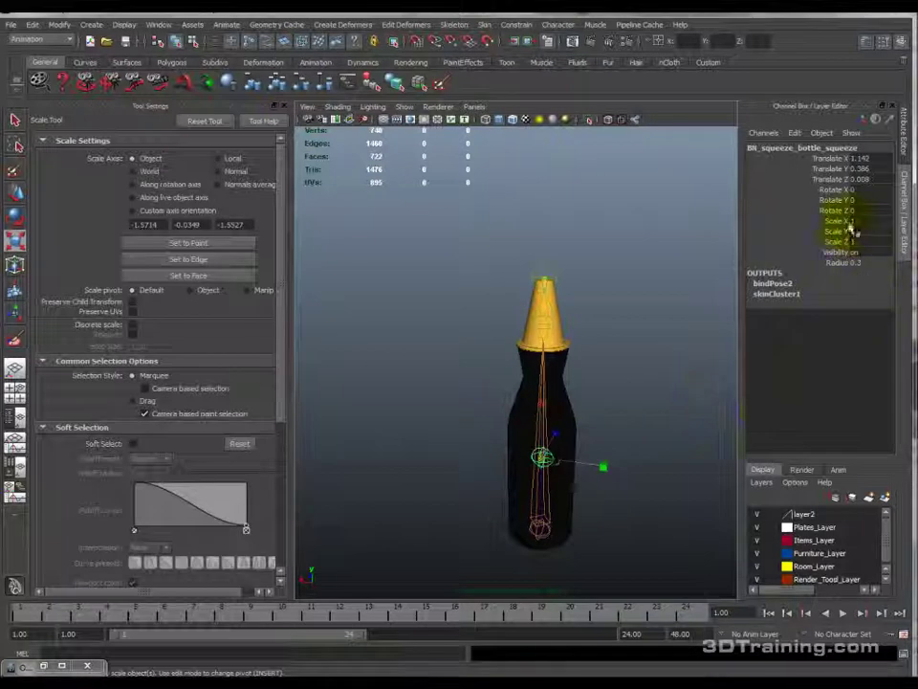
{"action": "left_click_drag", "start_coordinate": [836, 221], "coordinate": [840, 240]}
{"action": "mouse_move", "coordinate": [601, 361]}
{"action": "middle_mouse_down"}
{"action": "mouse_move", "coordinate": [611, 356]}
{"action": "mouse_move", "coordinate": [599, 352]}
{"action": "middle_mouse_up"}
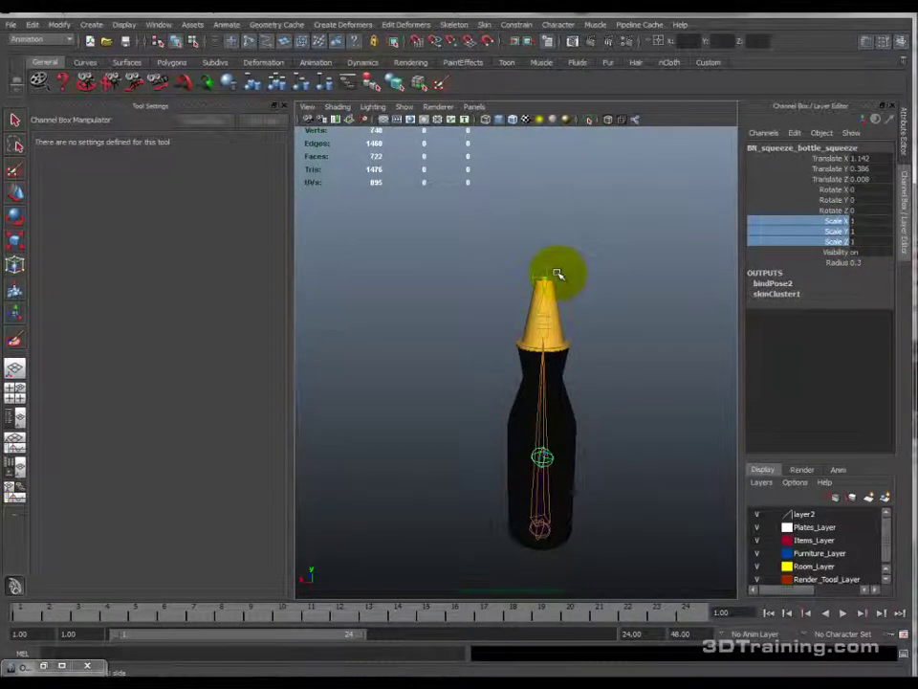
Step: Reselect the tip joint and try scaling it up and down uniformly on X, Y and Z
{"action": "left_click", "coordinate": [538, 274]}
{"action": "left_click_drag", "start_coordinate": [851, 240], "coordinate": [854, 223]}
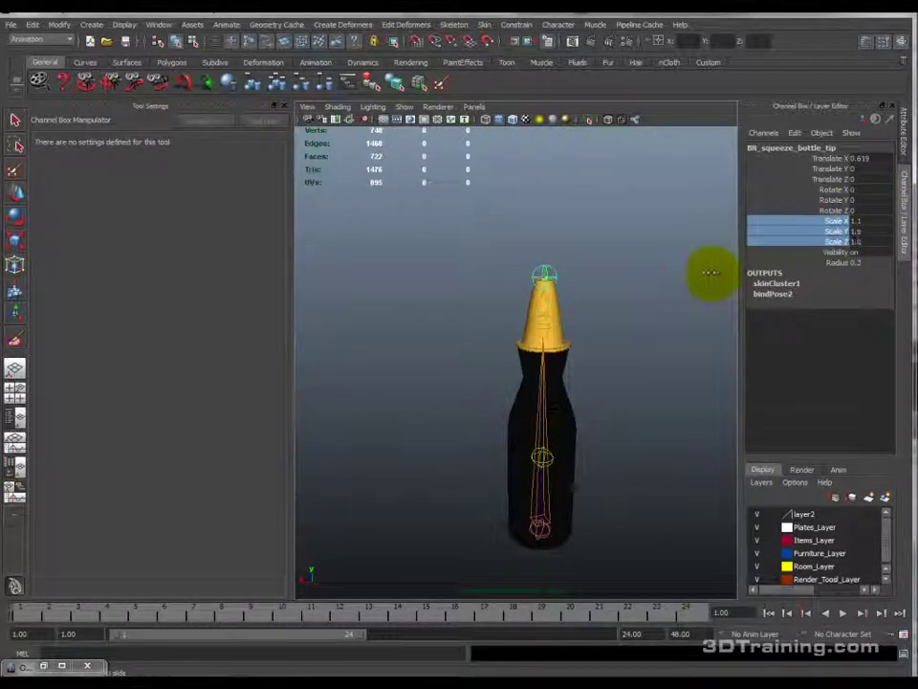
{"action": "middle_click_drag", "start_coordinate": [711, 273], "coordinate": [651, 267]}
Step: Try rotating the cap joint to test how the cap and neck deform, and undo the changes
{"action": "right_click_drag", "start_coordinate": [613, 251], "coordinate": [621, 288], "text": "alt"}
{"action": "middle_click_drag", "start_coordinate": [620, 288], "coordinate": [604, 322], "text": "alt"}
{"action": "scroll", "coordinate": [613, 299], "scroll_direction": "down", "scroll_amount": 8}
{"action": "scroll", "coordinate": [602, 316], "scroll_direction": "up", "scroll_amount": 7}
{"action": "key", "text": "w"}
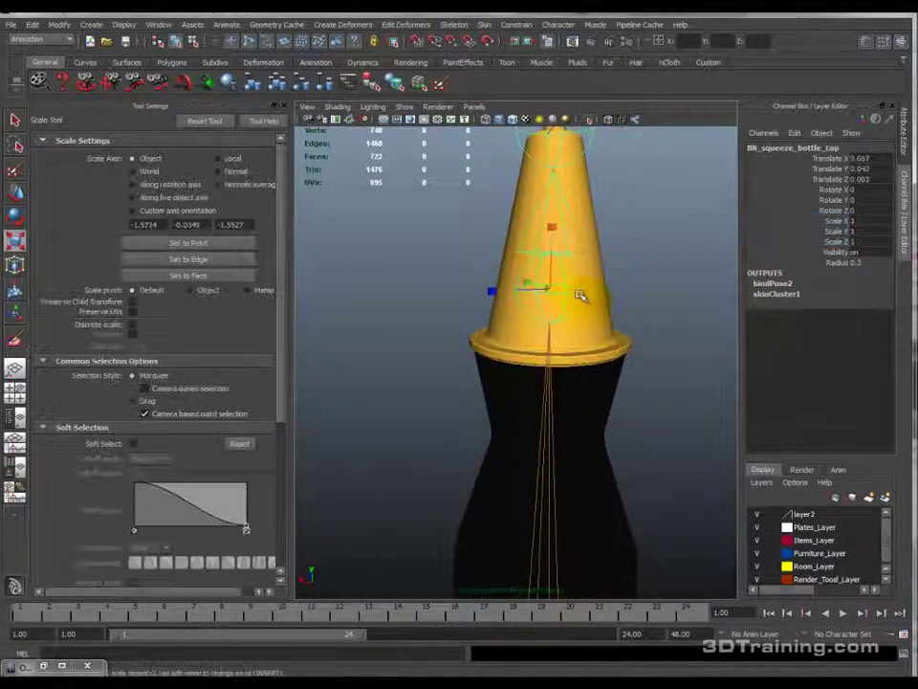
{"action": "key", "text": "e"}
{"action": "left_click_drag", "start_coordinate": [578, 263], "coordinate": [578, 285]}
{"action": "key", "text": "ctrl+z"}
{"action": "key", "text": "ctrl+z"}
{"action": "key", "text": "ctrl+z"}
{"action": "key", "text": "ctrl+z"}
{"action": "key", "text": "ctrl+z"}
{"action": "key", "text": "ctrl+z"}
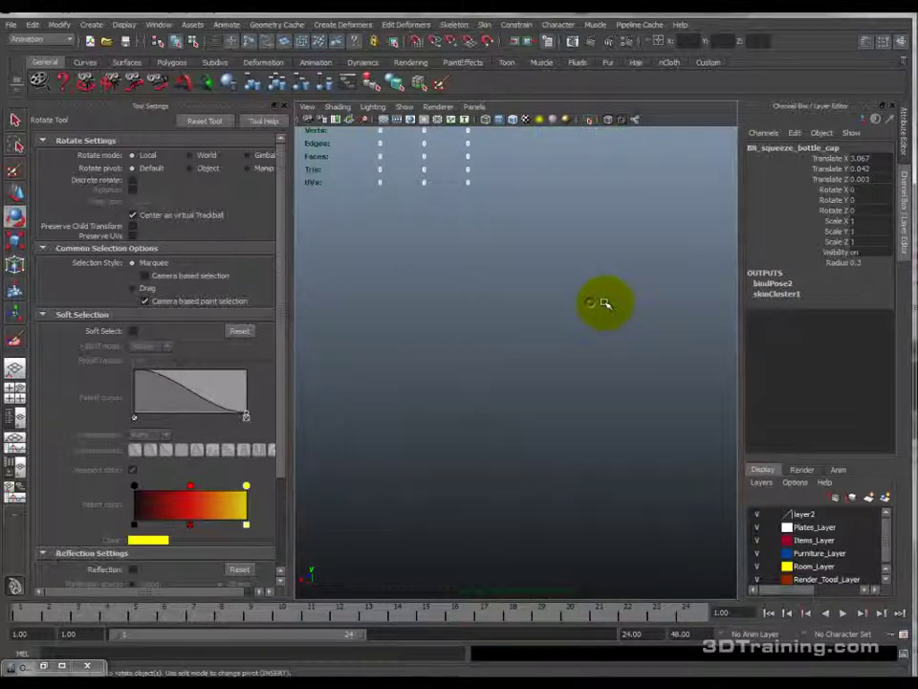
Step: Try rotating the cap joint about 24 degrees on Z and freely, and undo both rotations
{"action": "left_click_drag", "start_coordinate": [576, 412], "coordinate": [527, 410]}
{"action": "scroll", "coordinate": [527, 411], "scroll_direction": "down", "scroll_amount": 4}
{"action": "middle_click_drag", "start_coordinate": [527, 411], "coordinate": [551, 377], "text": "alt"}
{"action": "scroll", "coordinate": [553, 376], "scroll_direction": "down", "scroll_amount": 4}
{"action": "mouse_move", "coordinate": [564, 376]}
{"action": "left_mouse_down"}
{"action": "mouse_move", "coordinate": [547, 334]}
{"action": "mouse_move", "coordinate": [549, 378]}
{"action": "mouse_move", "coordinate": [510, 373]}
{"action": "mouse_move", "coordinate": [511, 358]}
{"action": "mouse_move", "coordinate": [590, 389]}
{"action": "mouse_move", "coordinate": [570, 352]}
{"action": "left_mouse_up"}
{"action": "key", "text": "ctrl+z"}
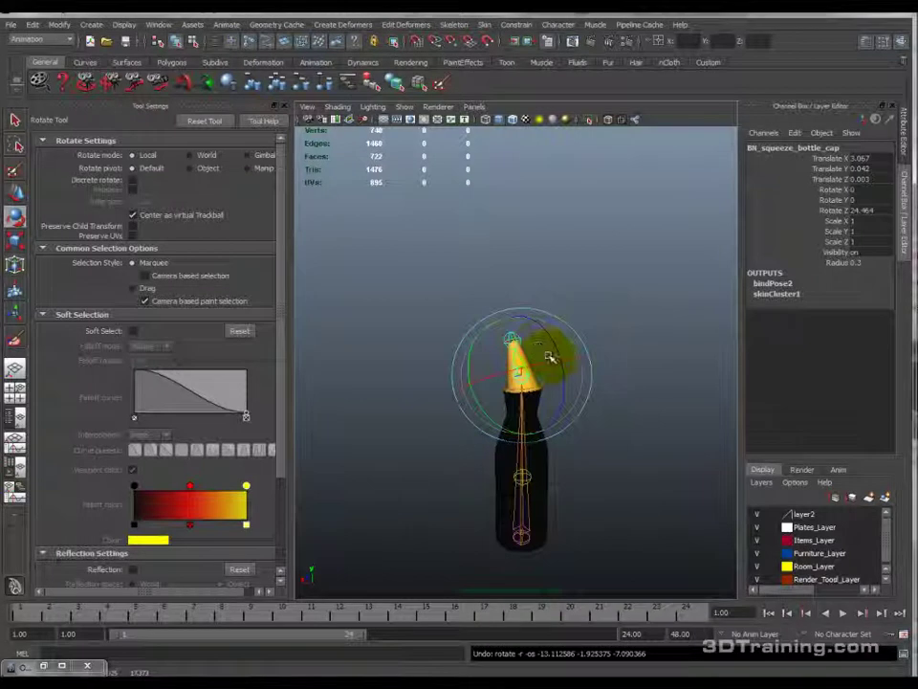
{"action": "key", "text": "ctrl+z"}
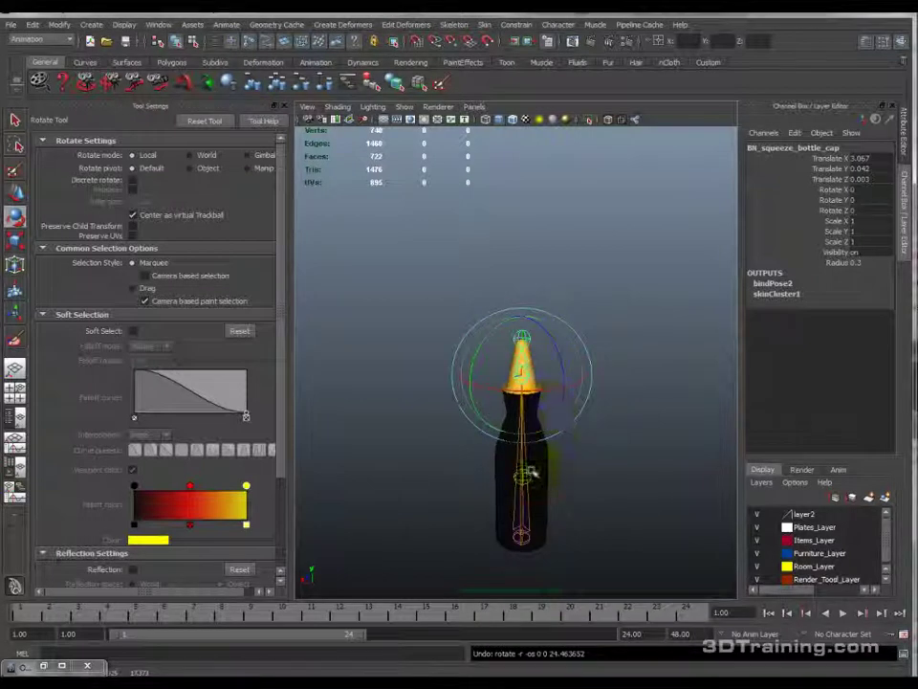
Step: Try raising the squeeze joint's Scale X, Y and Z together to 1.3 to test the body, and undo the scaling
{"action": "left_click", "coordinate": [523, 477]}
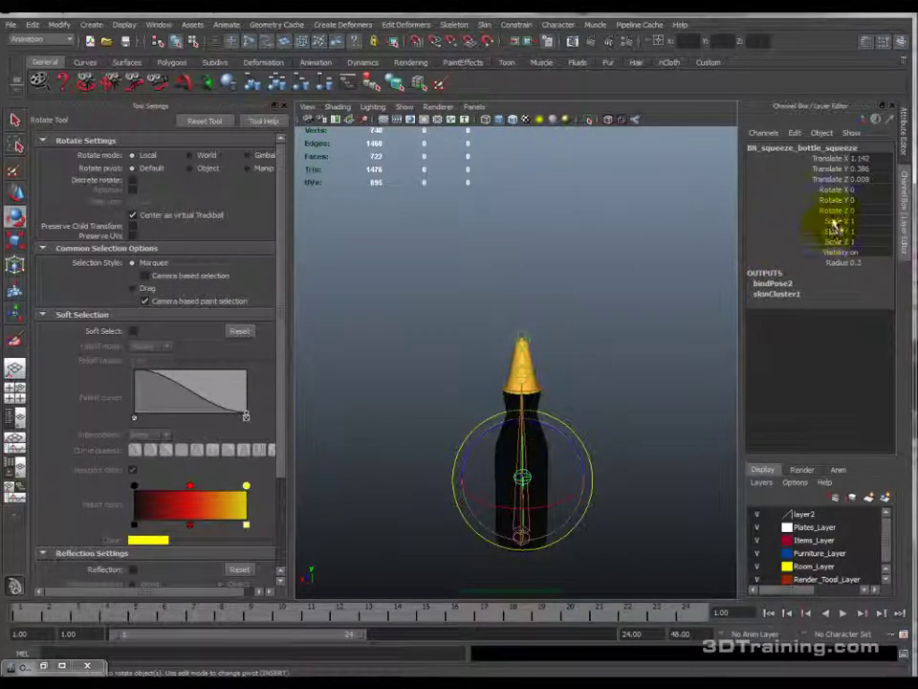
{"action": "left_click_drag", "start_coordinate": [827, 221], "coordinate": [830, 242]}
{"action": "mouse_move", "coordinate": [650, 330]}
{"action": "middle_mouse_down"}
{"action": "mouse_move", "coordinate": [691, 328]}
{"action": "mouse_move", "coordinate": [668, 328]}
{"action": "middle_mouse_up"}
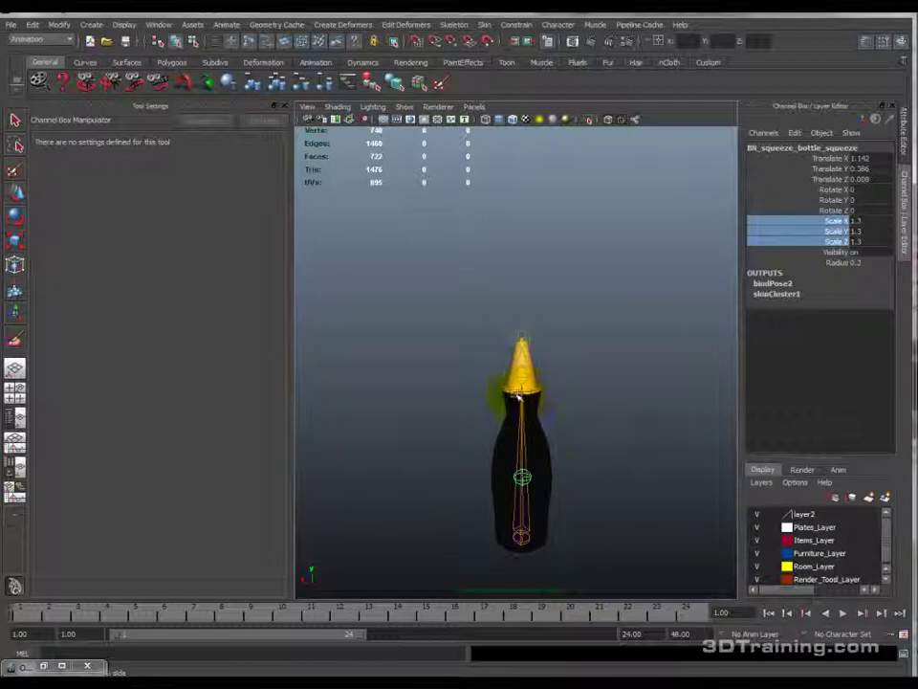
{"action": "middle_click_drag", "start_coordinate": [590, 402], "coordinate": [584, 399]}
{"action": "key", "text": "ctrl+z"}
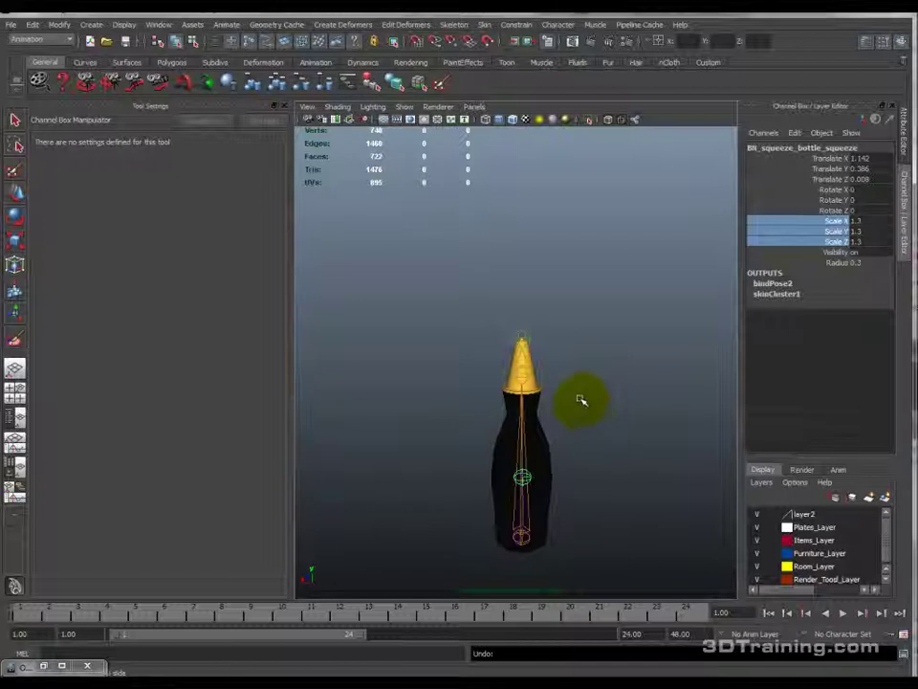
Step: Select the bottle mesh and start the Paint Skin Weights Tool with its settings shown
{"action": "scroll", "coordinate": [606, 418], "scroll_direction": "up", "scroll_amount": 2}
{"action": "left_click", "coordinate": [536, 328]}
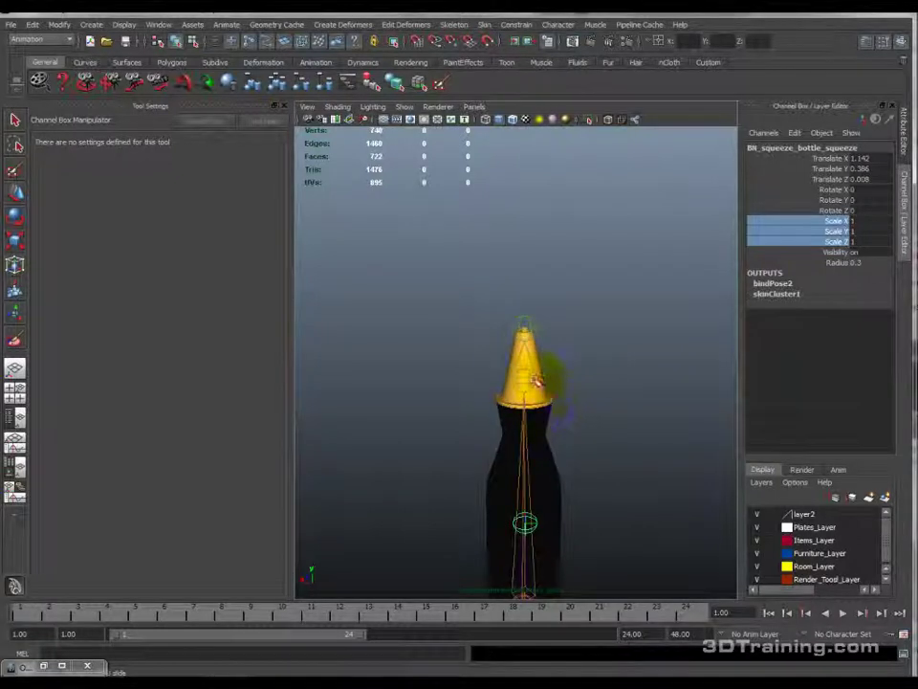
{"action": "key", "text": "e"}
{"action": "left_click", "coordinate": [558, 486]}
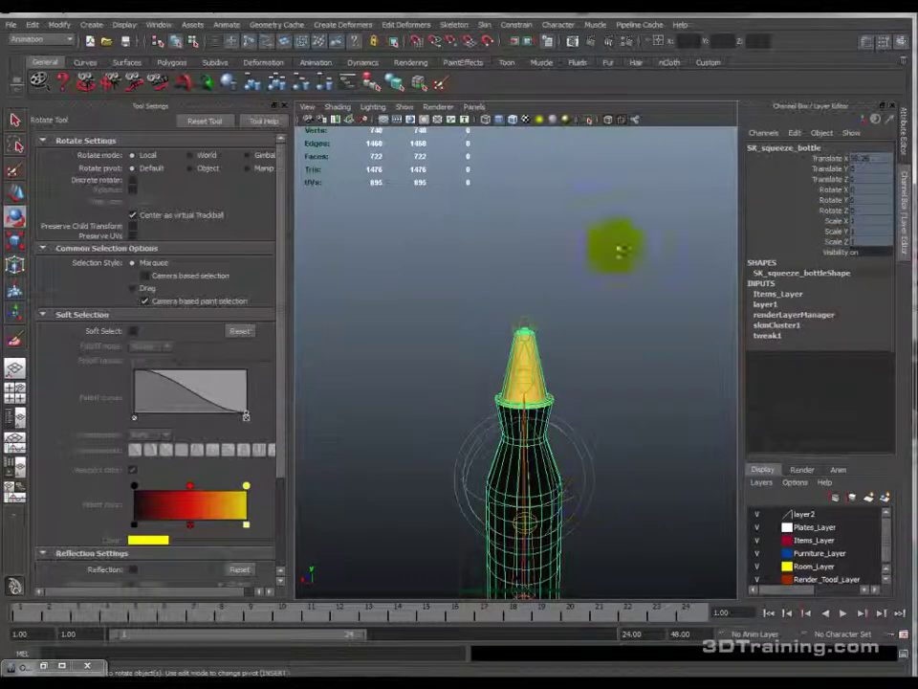
{"action": "left_click", "coordinate": [485, 25]}
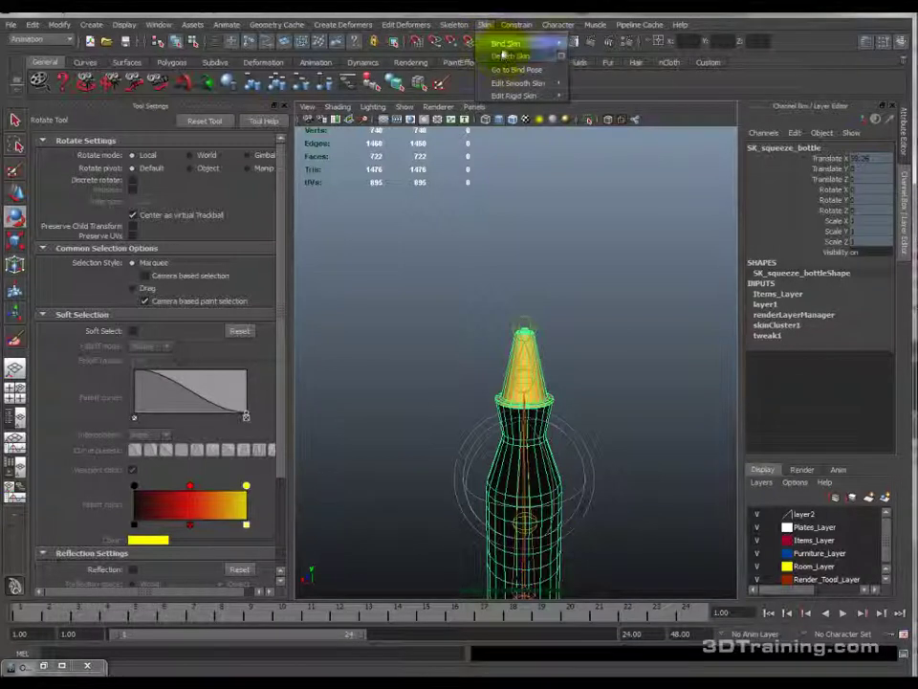
{"action": "mouse_move", "coordinate": [521, 43]}
{"action": "mouse_move", "coordinate": [541, 88]}
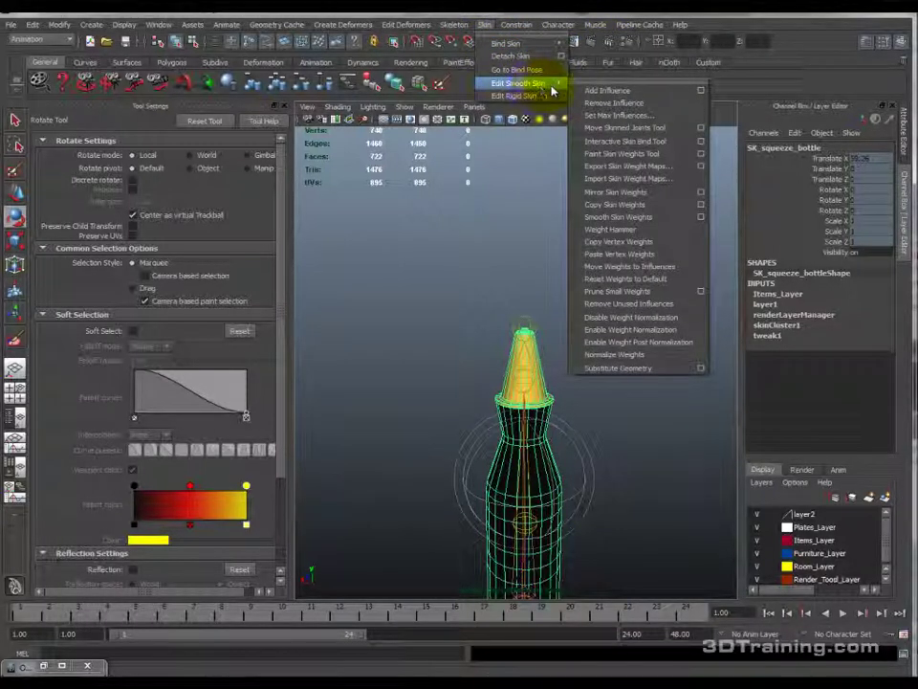
{"action": "left_click", "coordinate": [700, 153]}
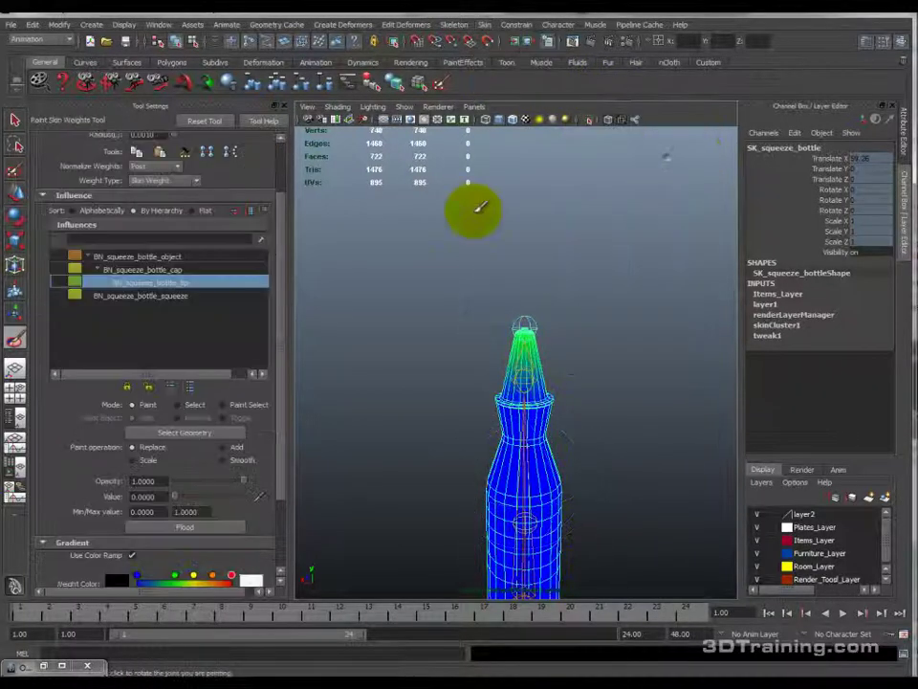
Step: Choose the BN_squeeze_bottle_cap influence and paint Replace strokes with value 0 over the front of the bottle's body
{"action": "left_click_drag", "start_coordinate": [409, 410], "coordinate": [351, 294], "text": "alt"}
{"action": "left_click", "coordinate": [178, 269]}
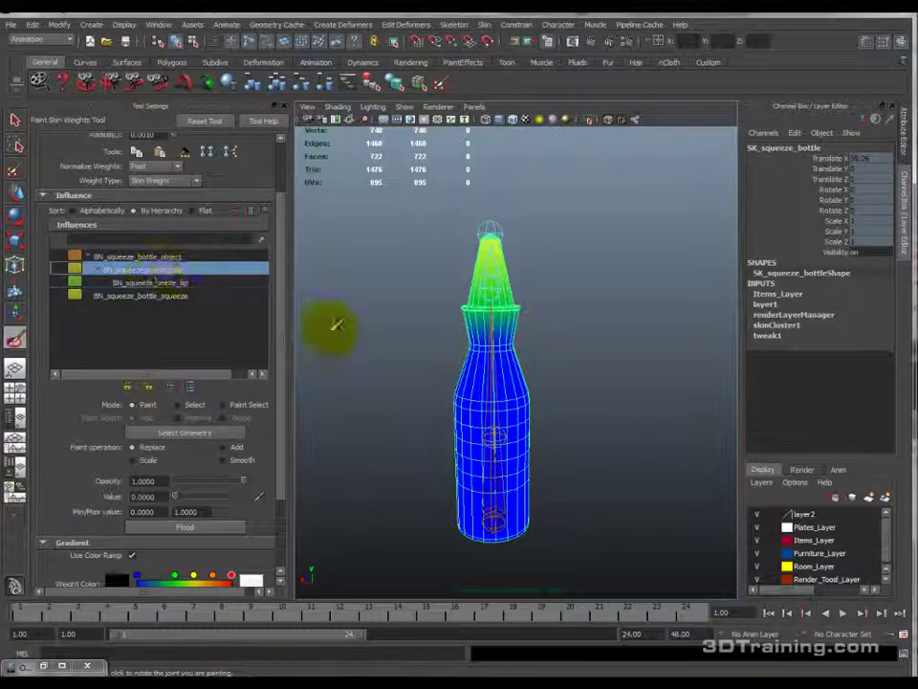
{"action": "left_click_drag", "start_coordinate": [481, 384], "coordinate": [497, 384]}
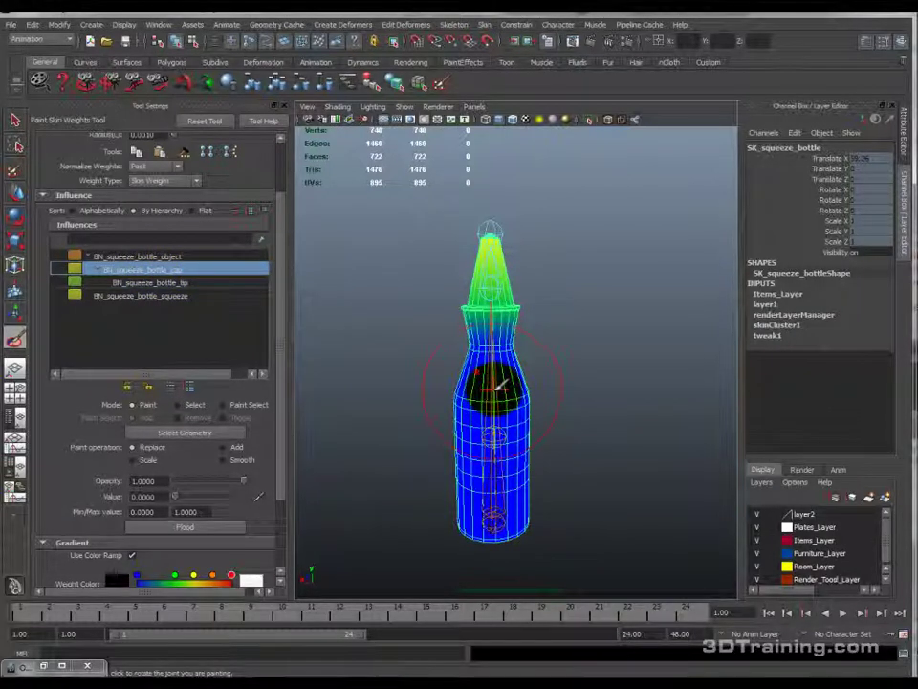
{"action": "key", "text": "ctrl+z"}
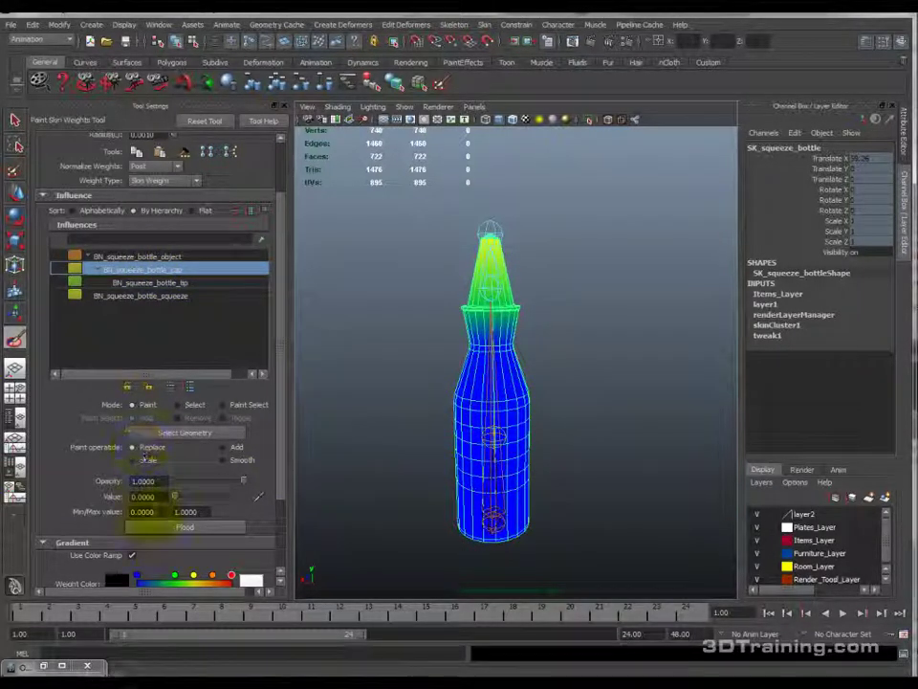
{"action": "mouse_move", "coordinate": [491, 488]}
{"action": "left_mouse_down"}
{"action": "mouse_move", "coordinate": [481, 521]}
{"action": "mouse_move", "coordinate": [617, 509]}
{"action": "left_mouse_up"}
{"action": "left_click_drag", "start_coordinate": [526, 547], "coordinate": [542, 495], "text": "alt"}
{"action": "mouse_move", "coordinate": [475, 551]}
{"action": "left_mouse_down", "text": "alt"}
{"action": "mouse_move", "coordinate": [470, 449]}
{"action": "mouse_move", "coordinate": [487, 475]}
{"action": "mouse_move", "coordinate": [410, 441]}
{"action": "mouse_move", "coordinate": [563, 463]}
{"action": "mouse_move", "coordinate": [532, 467]}
{"action": "mouse_move", "coordinate": [470, 435]}
{"action": "mouse_move", "coordinate": [475, 312]}
{"action": "mouse_move", "coordinate": [478, 351]}
{"action": "left_mouse_up", "text": "alt"}
{"action": "scroll", "coordinate": [491, 465], "scroll_direction": "up", "scroll_amount": 5}
{"action": "left_click_drag", "start_coordinate": [479, 471], "coordinate": [476, 473]}
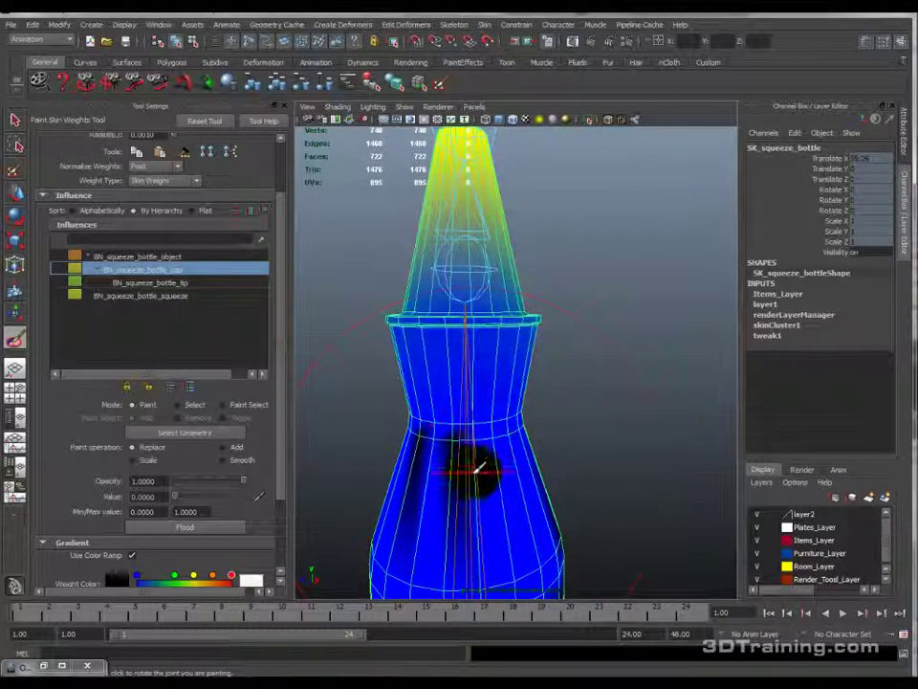
Step: Paint the cap joint's weights down to 0 around the remaining sides of the bottle's shoulder and neck
{"action": "middle_click_drag", "start_coordinate": [588, 451], "coordinate": [511, 465], "text": "alt"}
{"action": "left_click_drag", "start_coordinate": [541, 456], "coordinate": [413, 458], "text": "alt"}
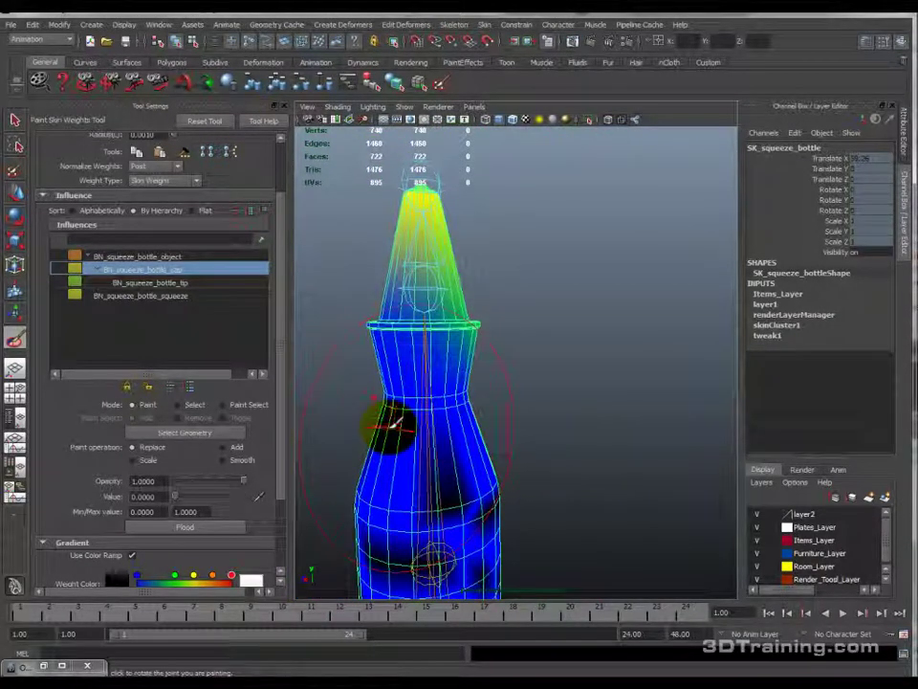
{"action": "mouse_move", "coordinate": [470, 422]}
{"action": "left_mouse_down", "text": "alt"}
{"action": "mouse_move", "coordinate": [430, 410]}
{"action": "mouse_move", "coordinate": [543, 410]}
{"action": "mouse_move", "coordinate": [502, 422]}
{"action": "mouse_move", "coordinate": [549, 393]}
{"action": "left_mouse_up", "text": "alt"}
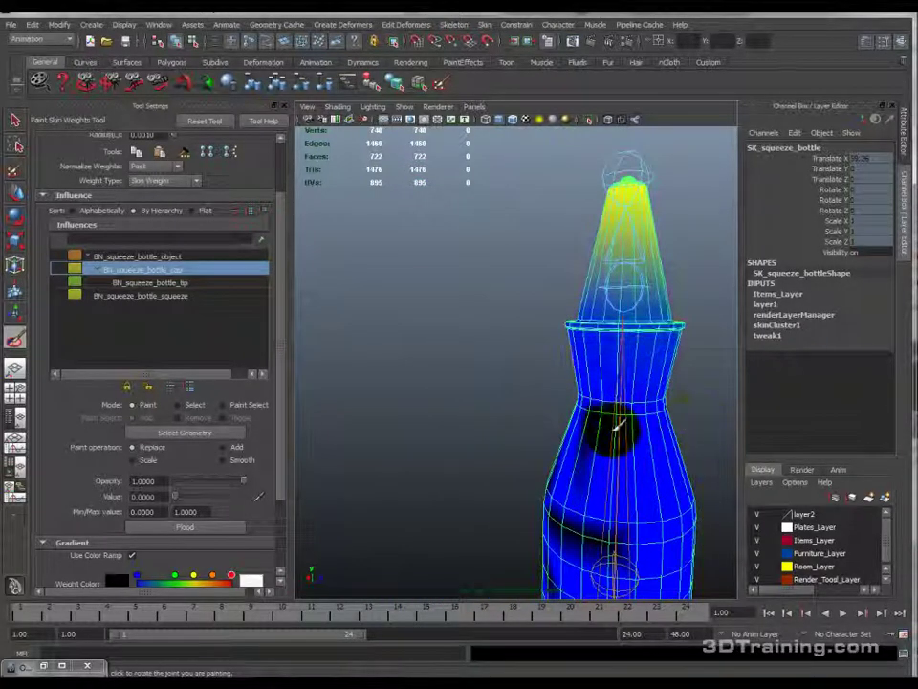
{"action": "mouse_move", "coordinate": [578, 432]}
{"action": "left_mouse_down", "text": "alt"}
{"action": "mouse_move", "coordinate": [648, 435]}
{"action": "mouse_move", "coordinate": [513, 396]}
{"action": "mouse_move", "coordinate": [543, 404]}
{"action": "mouse_move", "coordinate": [523, 389]}
{"action": "mouse_move", "coordinate": [568, 420]}
{"action": "left_mouse_up", "text": "alt"}
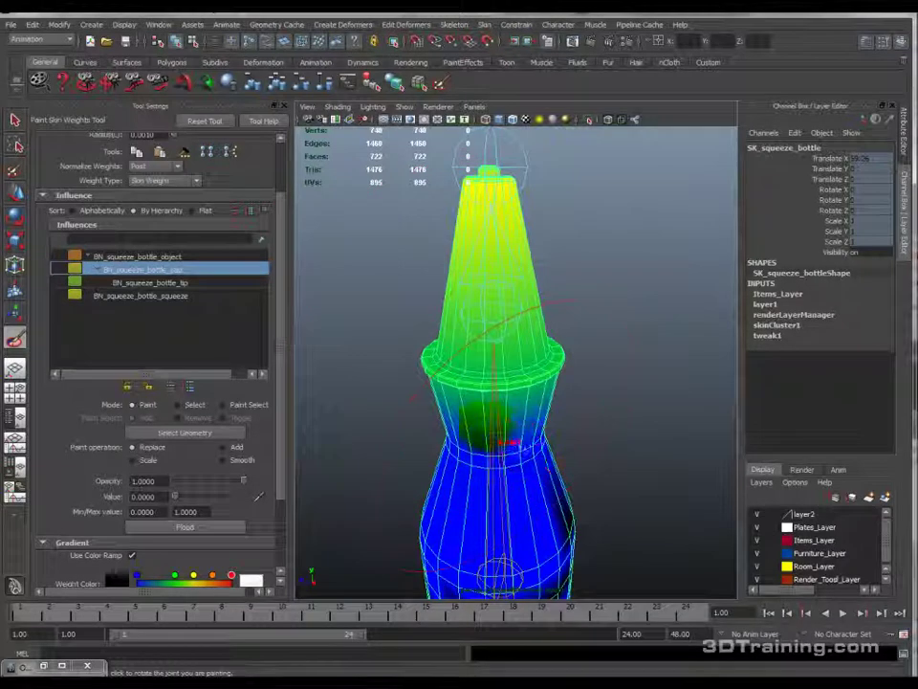
{"action": "left_click_drag", "start_coordinate": [525, 239], "coordinate": [524, 261], "text": "alt"}
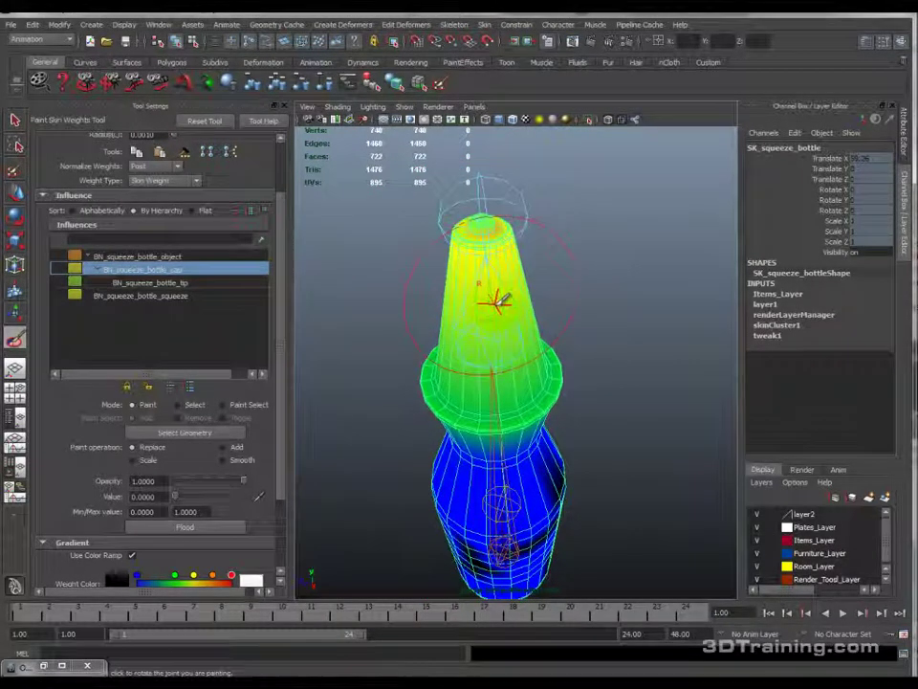
Step: Choose the BN_squeeze_bottle_tip influence and paint its weights to 0 over the bottle's body and the cap's rim
{"action": "left_click", "coordinate": [163, 283]}
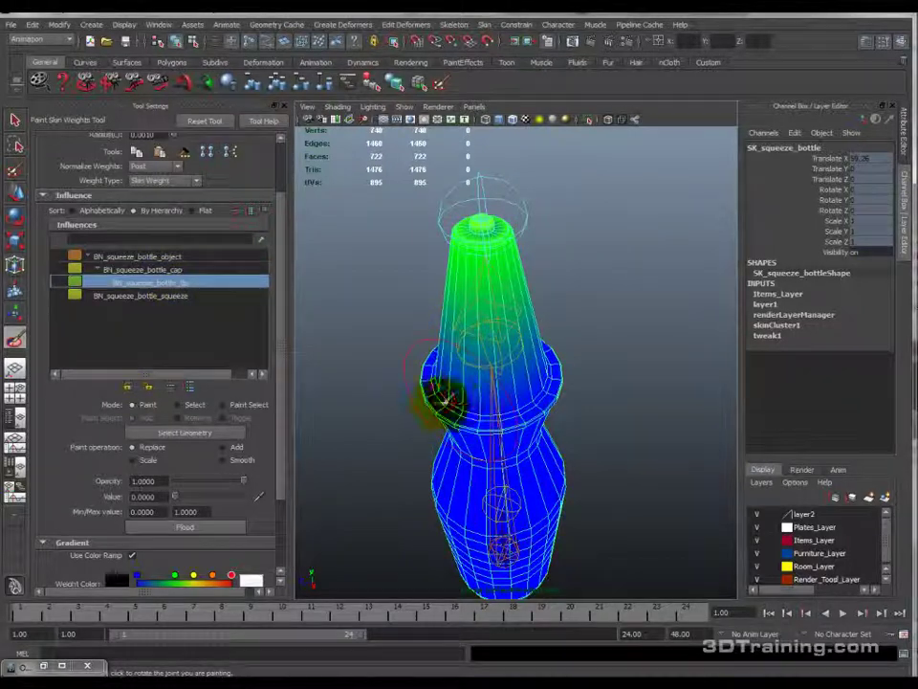
{"action": "scroll", "coordinate": [440, 397], "scroll_direction": "down", "scroll_amount": 5}
{"action": "scroll", "coordinate": [428, 406], "scroll_direction": "up", "scroll_amount": 3}
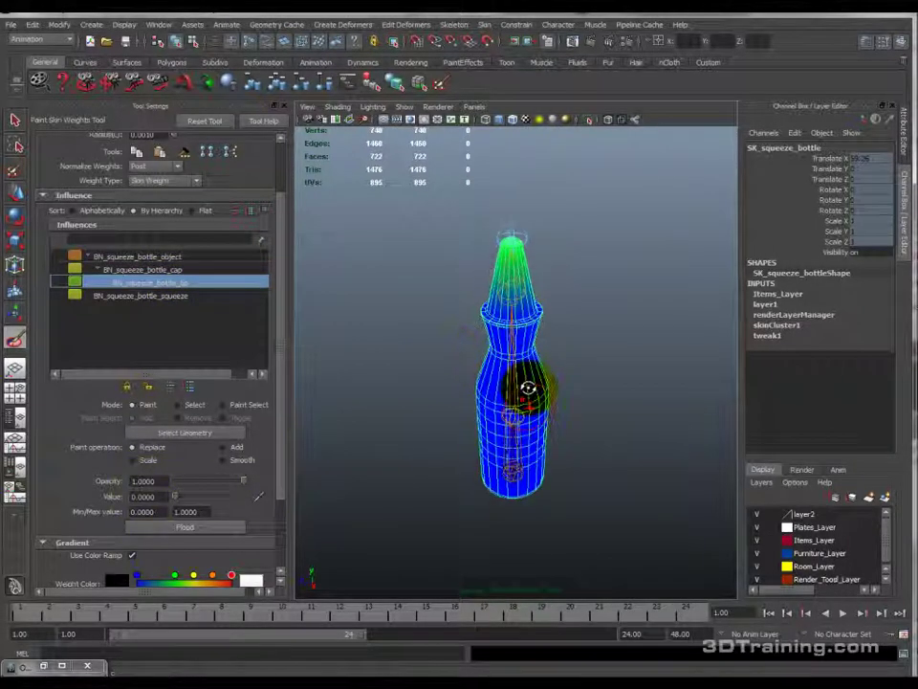
{"action": "mouse_move", "coordinate": [483, 461]}
{"action": "left_mouse_down"}
{"action": "mouse_move", "coordinate": [499, 469]}
{"action": "mouse_move", "coordinate": [496, 323]}
{"action": "mouse_move", "coordinate": [627, 317]}
{"action": "left_mouse_up"}
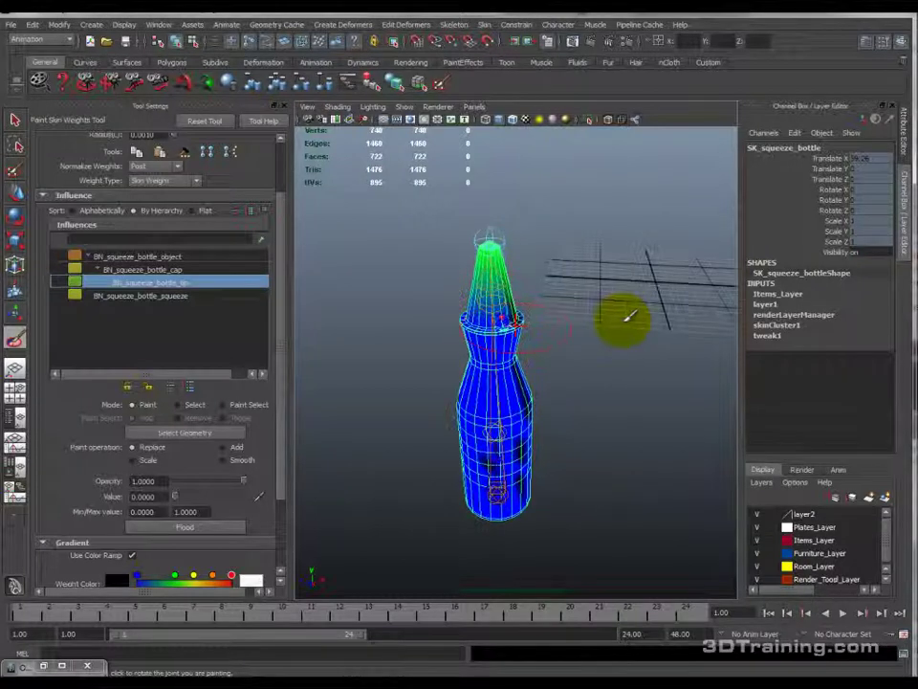
{"action": "mouse_move", "coordinate": [493, 319]}
{"action": "left_mouse_down"}
{"action": "mouse_move", "coordinate": [472, 347]}
{"action": "mouse_move", "coordinate": [626, 343]}
{"action": "left_mouse_up"}
{"action": "left_click_drag", "start_coordinate": [570, 344], "coordinate": [531, 325], "text": "alt"}
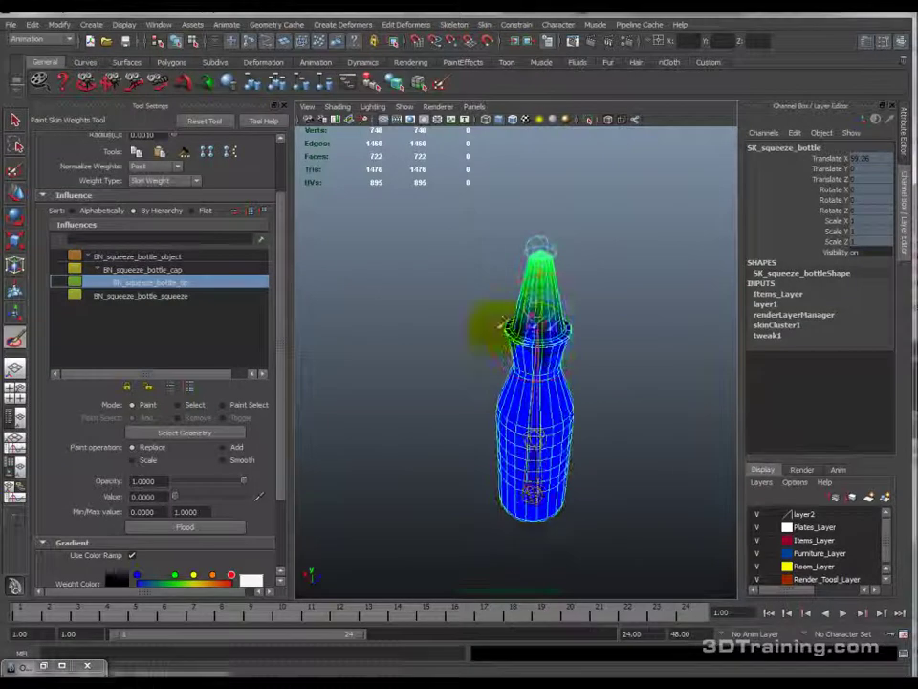
Step: Paint Scale strokes with value 0.4 for the tip joint over the front of the nozzle cone
{"action": "mouse_move", "coordinate": [566, 327]}
{"action": "right_mouse_down", "text": "alt"}
{"action": "mouse_move", "coordinate": [559, 364]}
{"action": "mouse_move", "coordinate": [528, 406]}
{"action": "right_mouse_up", "text": "alt"}
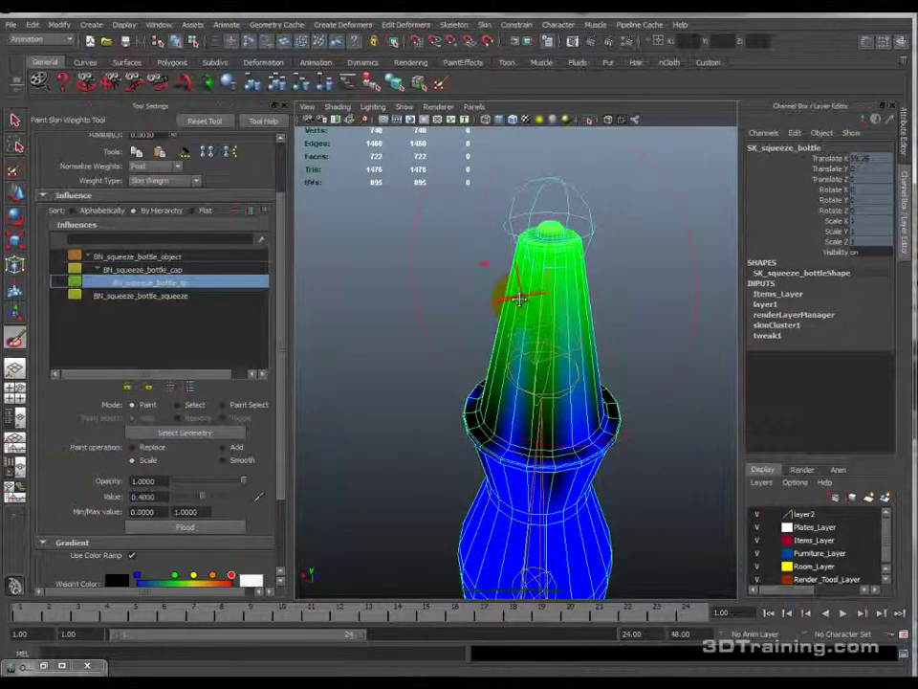
{"action": "right_click_drag", "start_coordinate": [504, 292], "coordinate": [510, 332], "text": "alt"}
{"action": "left_click_drag", "start_coordinate": [520, 317], "coordinate": [499, 334], "text": "alt"}
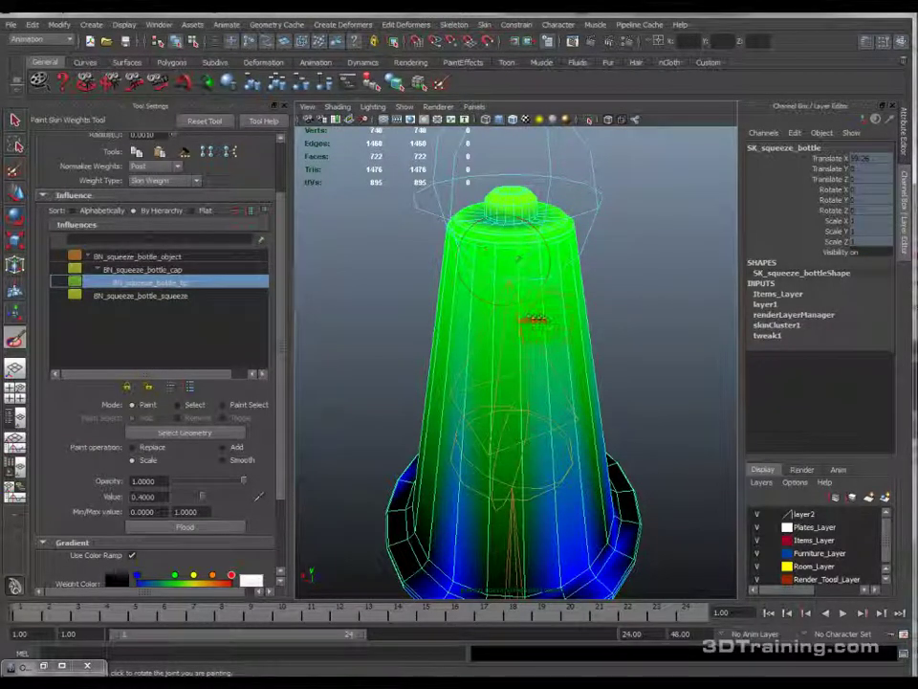
{"action": "right_click_drag", "start_coordinate": [543, 312], "coordinate": [549, 385], "text": "alt"}
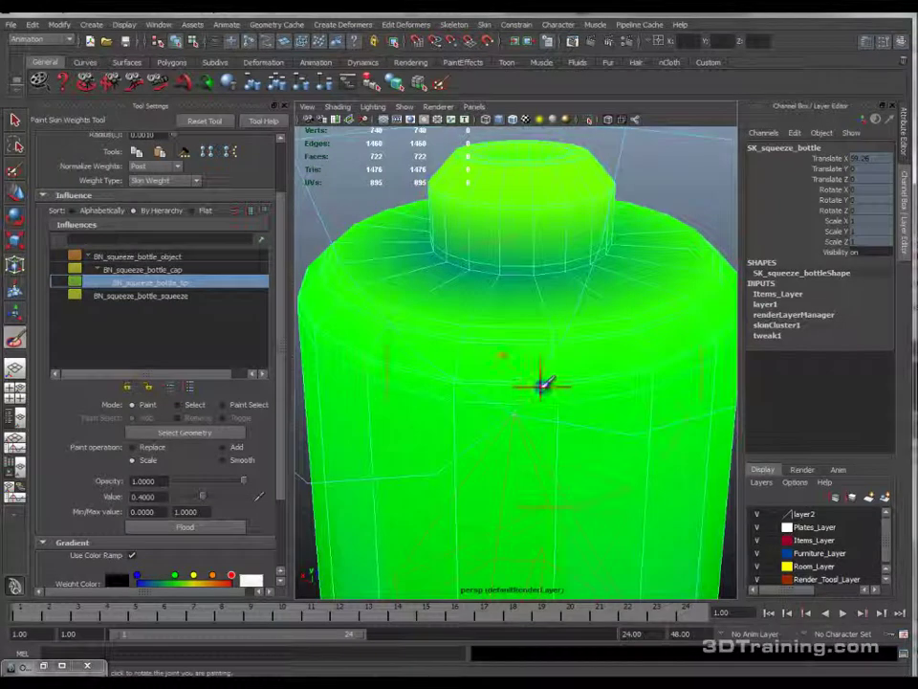
{"action": "left_click_drag", "start_coordinate": [459, 373], "coordinate": [568, 376]}
{"action": "right_click_drag", "start_coordinate": [568, 375], "coordinate": [528, 369], "text": "alt"}
{"action": "left_click_drag", "start_coordinate": [564, 379], "coordinate": [410, 371], "text": "alt"}
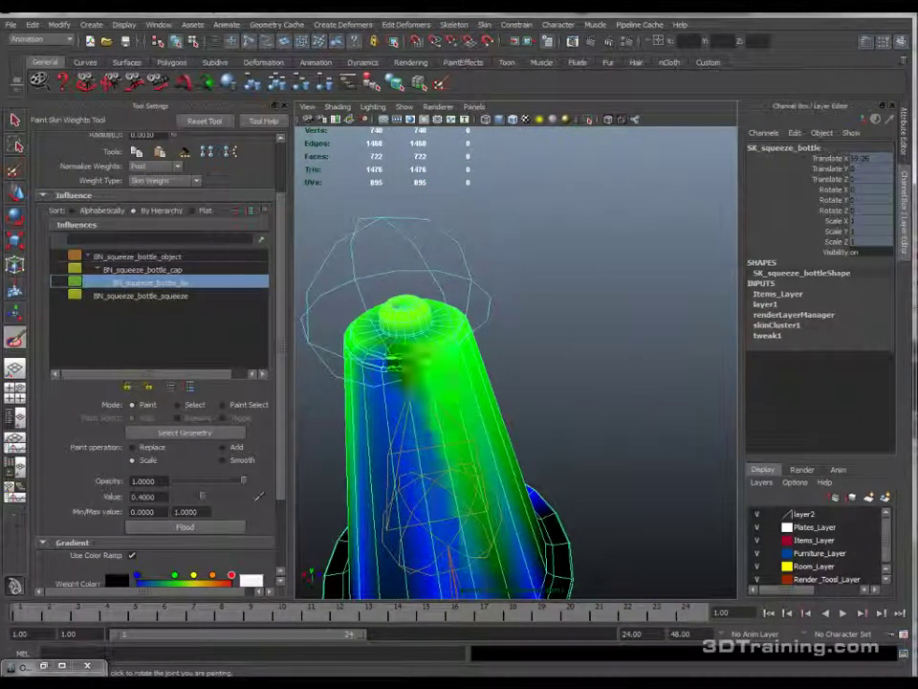
Step: Reduce the tip joint's weights around the remaining sides and upper edge of the nozzle cone with Scale strokes at 0.4
{"action": "middle_click_drag", "start_coordinate": [451, 383], "coordinate": [518, 393], "text": "alt"}
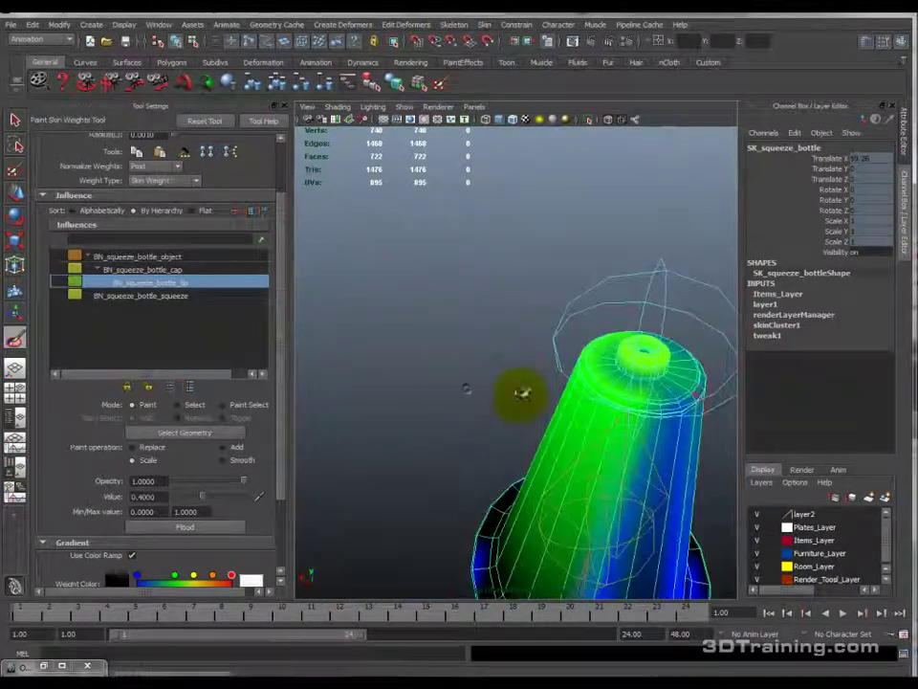
{"action": "mouse_move", "coordinate": [633, 400]}
{"action": "left_mouse_down"}
{"action": "mouse_move", "coordinate": [572, 368]}
{"action": "mouse_move", "coordinate": [577, 336]}
{"action": "left_mouse_up"}
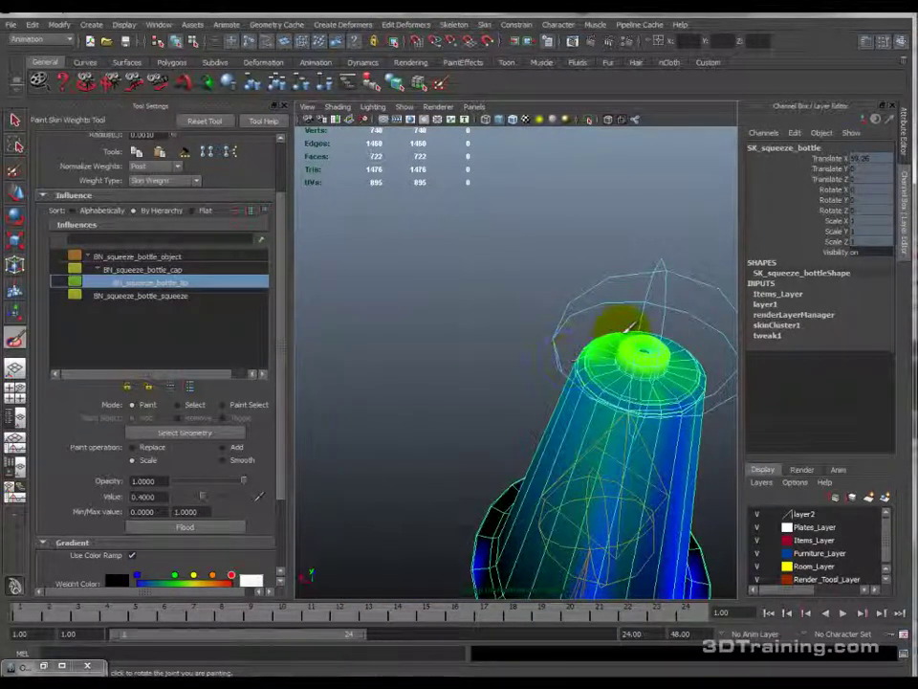
{"action": "mouse_move", "coordinate": [611, 387]}
{"action": "left_mouse_down", "text": "alt"}
{"action": "mouse_move", "coordinate": [608, 407]}
{"action": "mouse_move", "coordinate": [642, 423]}
{"action": "mouse_move", "coordinate": [585, 420]}
{"action": "mouse_move", "coordinate": [670, 517]}
{"action": "mouse_move", "coordinate": [679, 486]}
{"action": "left_mouse_up", "text": "alt"}
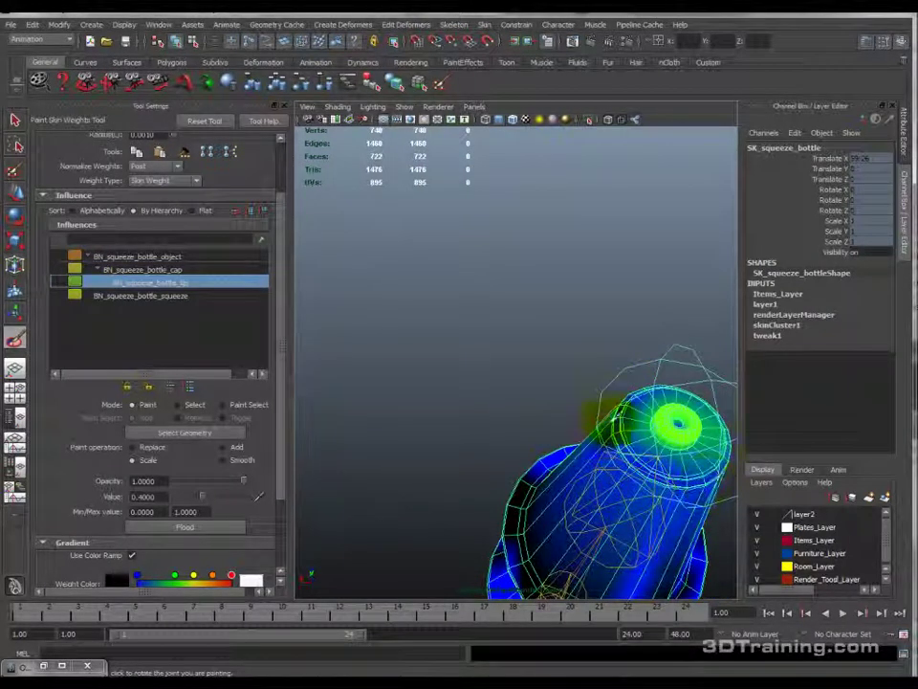
{"action": "left_click_drag", "start_coordinate": [616, 460], "coordinate": [585, 468], "text": "alt"}
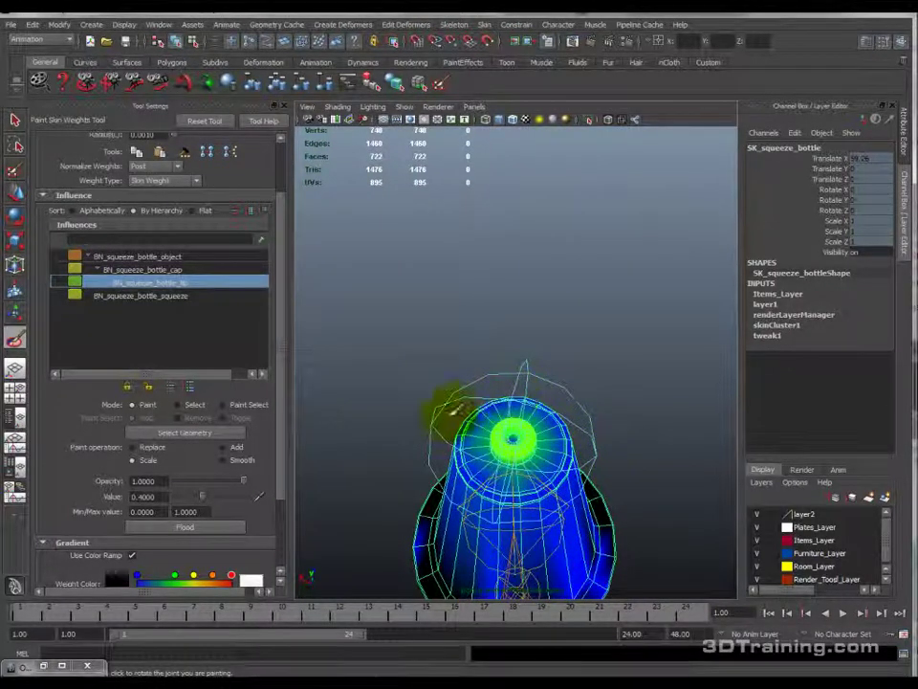
{"action": "mouse_move", "coordinate": [599, 488]}
{"action": "left_mouse_down", "text": "alt"}
{"action": "mouse_move", "coordinate": [598, 377]}
{"action": "mouse_move", "coordinate": [577, 349]}
{"action": "left_mouse_up", "text": "alt"}
{"action": "right_click_drag", "start_coordinate": [559, 300], "coordinate": [551, 398], "text": "alt"}
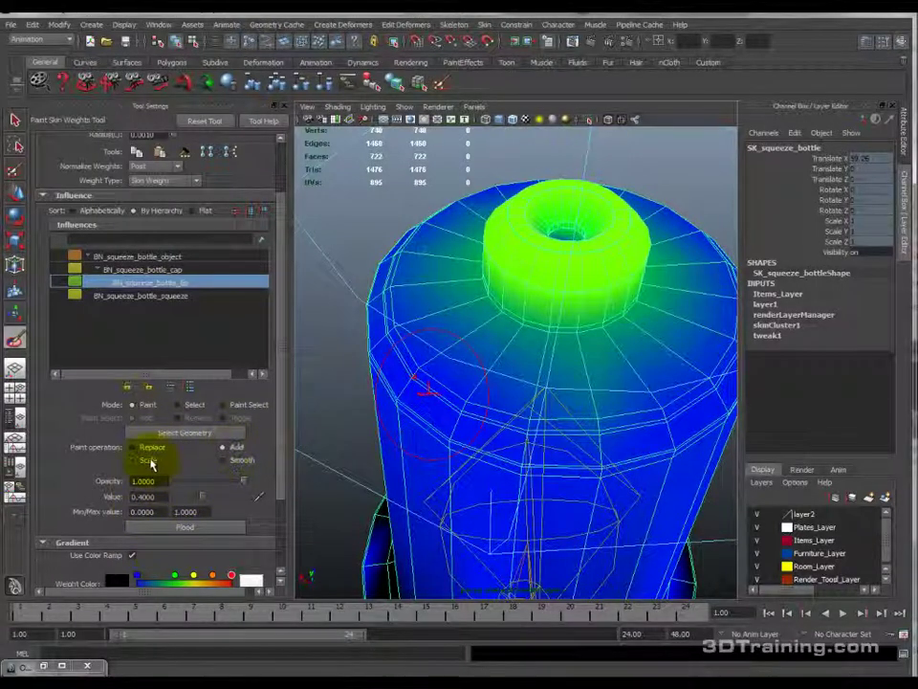
Step: Switch the paint operation to Add with value 0.4 and raise the tip joint's weights inside the nozzle opening
{"action": "double_click", "coordinate": [144, 496]}
{"action": "mouse_move", "coordinate": [571, 239]}
{"action": "right_mouse_down", "text": "alt"}
{"action": "mouse_move", "coordinate": [564, 297]}
{"action": "mouse_move", "coordinate": [564, 220]}
{"action": "right_mouse_up", "text": "alt"}
{"action": "left_click_drag", "start_coordinate": [536, 284], "coordinate": [550, 294], "text": "alt"}
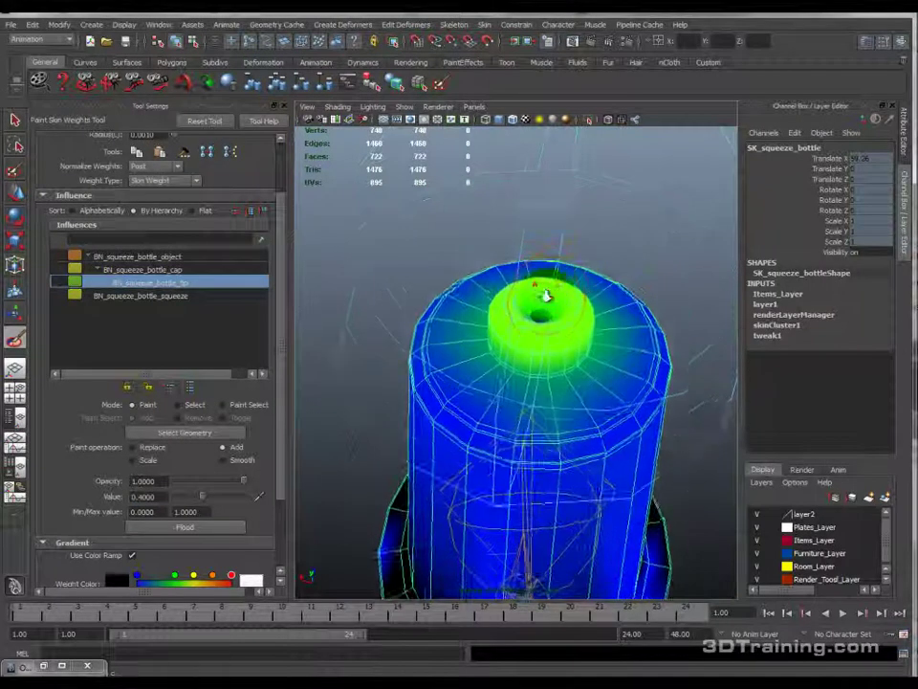
{"action": "scroll", "coordinate": [550, 290], "scroll_direction": "up", "scroll_amount": 8}
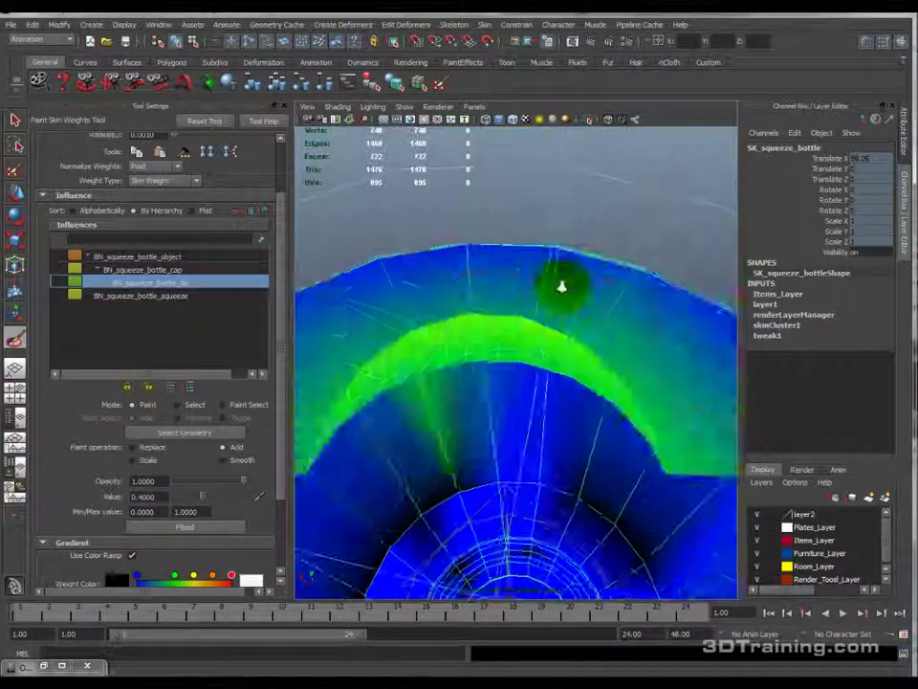
{"action": "scroll", "coordinate": [561, 287], "scroll_direction": "down", "scroll_amount": 4}
{"action": "mouse_move", "coordinate": [559, 312]}
{"action": "left_mouse_down", "text": "alt"}
{"action": "mouse_move", "coordinate": [543, 359]}
{"action": "mouse_move", "coordinate": [564, 336]}
{"action": "left_mouse_up", "text": "alt"}
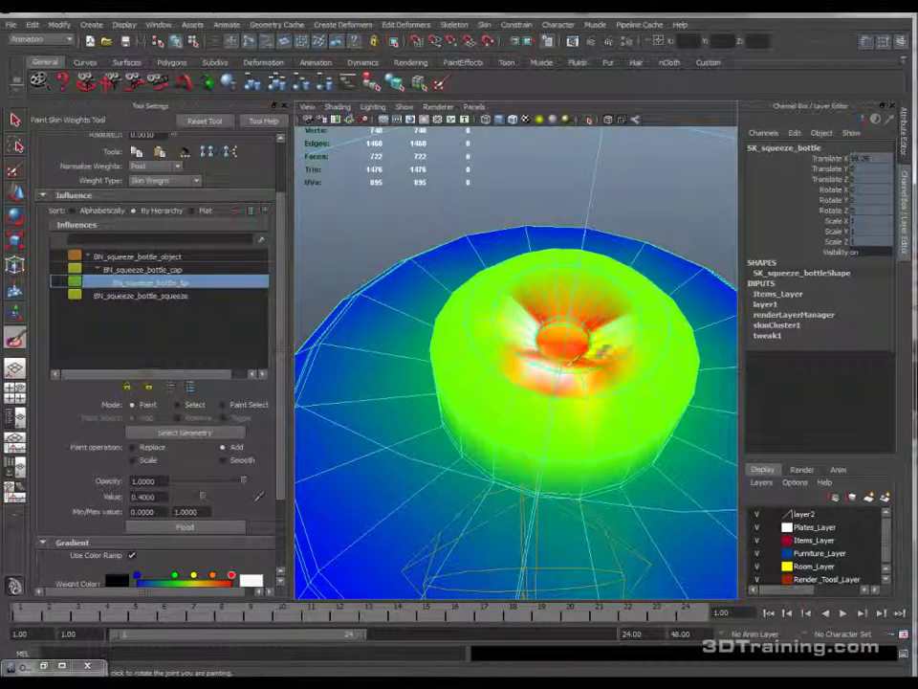
{"action": "left_click_drag", "start_coordinate": [588, 363], "coordinate": [536, 321]}
Step: Use Scale strokes at 0.4 to lower the tip joint's leftover weights along the sides of the nozzle cone
{"action": "scroll", "coordinate": [564, 347], "scroll_direction": "down", "scroll_amount": 6}
{"action": "mouse_move", "coordinate": [541, 367]}
{"action": "left_mouse_down", "text": "alt"}
{"action": "mouse_move", "coordinate": [627, 360]}
{"action": "mouse_move", "coordinate": [576, 311]}
{"action": "mouse_move", "coordinate": [609, 276]}
{"action": "mouse_move", "coordinate": [564, 330]}
{"action": "left_mouse_up", "text": "alt"}
{"action": "scroll", "coordinate": [559, 339], "scroll_direction": "up", "scroll_amount": 3}
{"action": "middle_click_drag", "start_coordinate": [559, 338], "coordinate": [533, 387], "text": "alt"}
{"action": "left_click_drag", "start_coordinate": [542, 328], "coordinate": [547, 304], "text": "alt"}
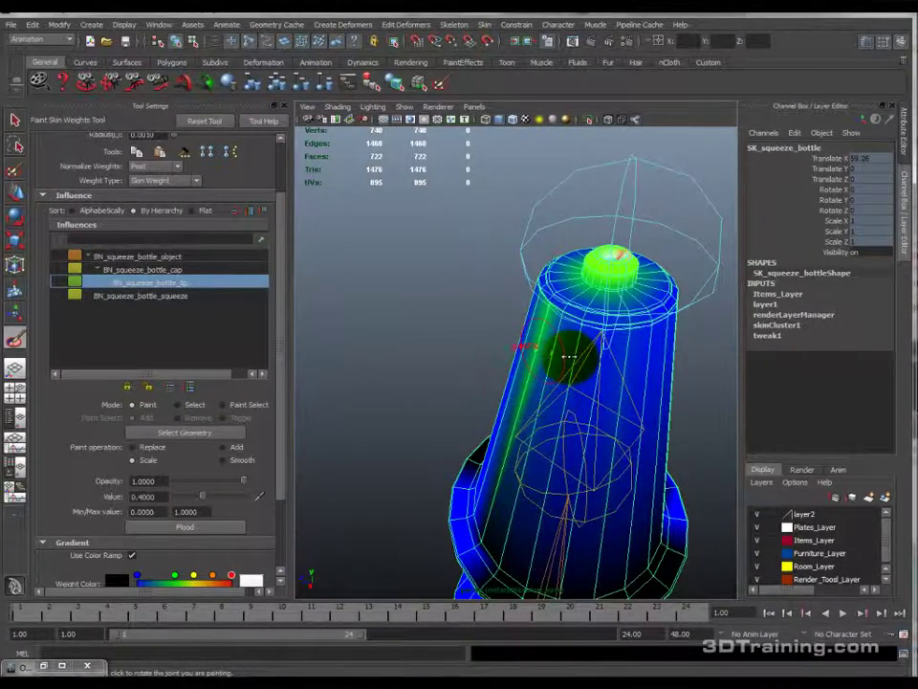
{"action": "mouse_move", "coordinate": [550, 316]}
{"action": "left_mouse_down", "text": "alt"}
{"action": "mouse_move", "coordinate": [543, 338]}
{"action": "mouse_move", "coordinate": [607, 365]}
{"action": "mouse_move", "coordinate": [612, 345]}
{"action": "mouse_move", "coordinate": [618, 400]}
{"action": "mouse_move", "coordinate": [508, 390]}
{"action": "mouse_move", "coordinate": [517, 345]}
{"action": "left_mouse_up", "text": "alt"}
{"action": "mouse_move", "coordinate": [632, 363]}
{"action": "left_mouse_down", "text": "alt"}
{"action": "mouse_move", "coordinate": [515, 374]}
{"action": "mouse_move", "coordinate": [442, 298]}
{"action": "mouse_move", "coordinate": [492, 328]}
{"action": "mouse_move", "coordinate": [509, 363]}
{"action": "mouse_move", "coordinate": [379, 359]}
{"action": "left_mouse_up", "text": "alt"}
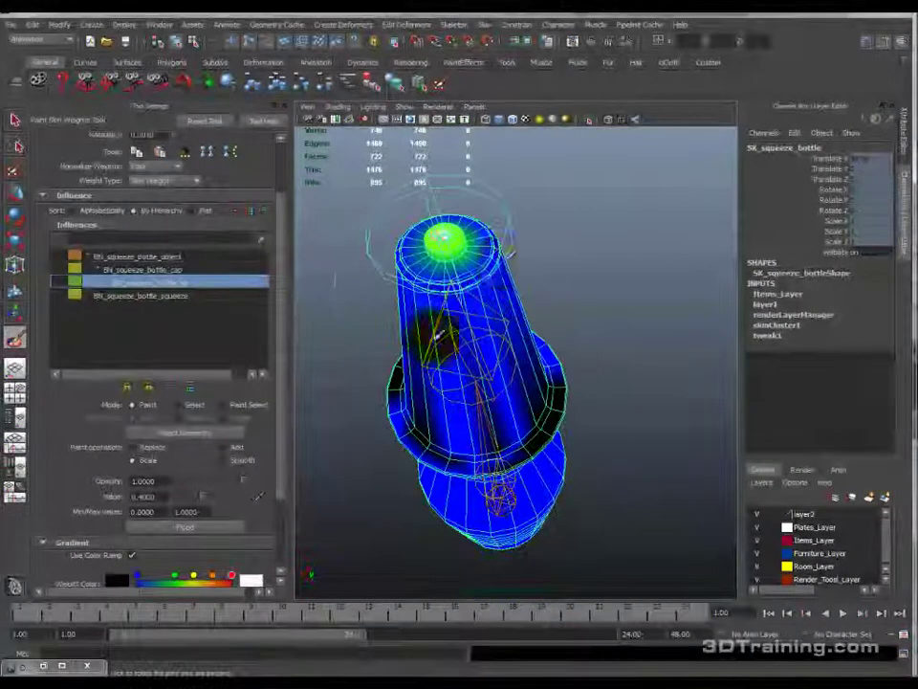
{"action": "middle_click_drag", "start_coordinate": [602, 292], "coordinate": [640, 361], "text": "alt"}
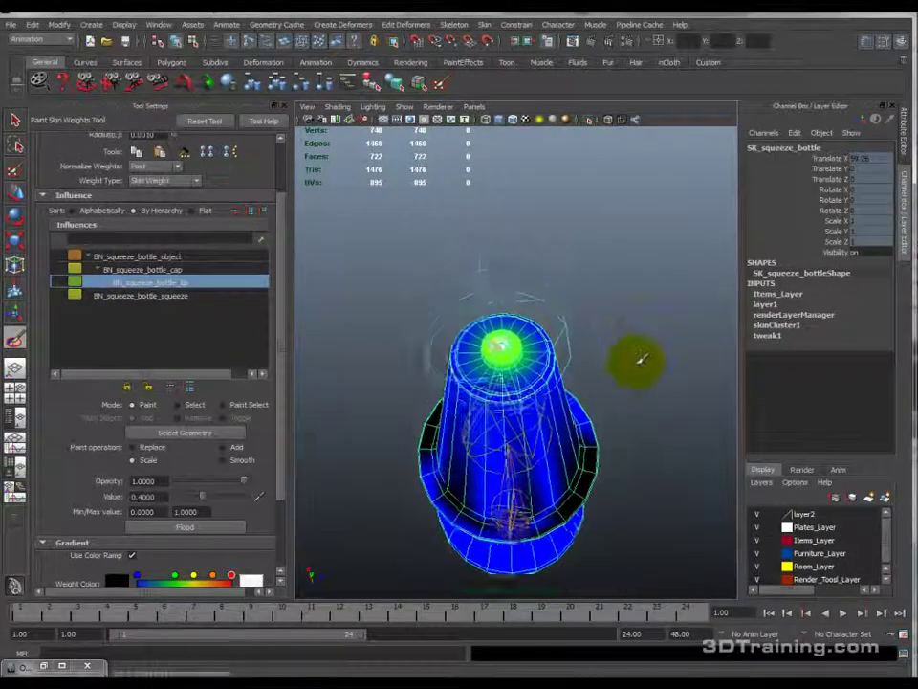
{"action": "scroll", "coordinate": [640, 361], "scroll_direction": "up", "scroll_amount": 3}
{"action": "scroll", "coordinate": [639, 361], "scroll_direction": "down", "scroll_amount": 2}
Step: Add weight at value 0.4 around the nozzle opening's rim and blend it with Smooth strokes
{"action": "right_click_drag", "start_coordinate": [565, 329], "coordinate": [318, 364], "text": "alt"}
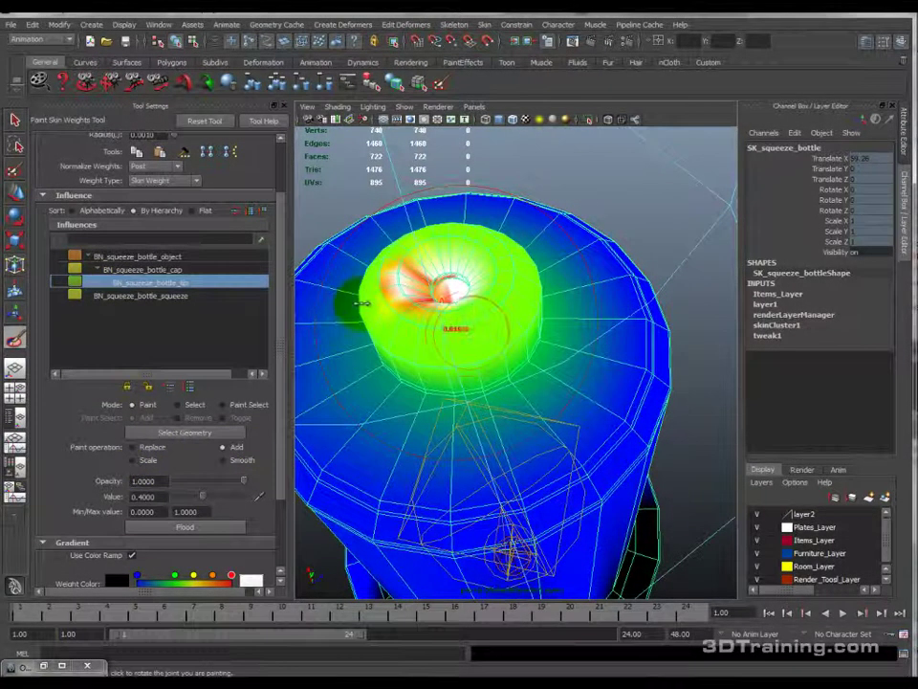
{"action": "left_click_drag", "start_coordinate": [460, 323], "coordinate": [441, 315]}
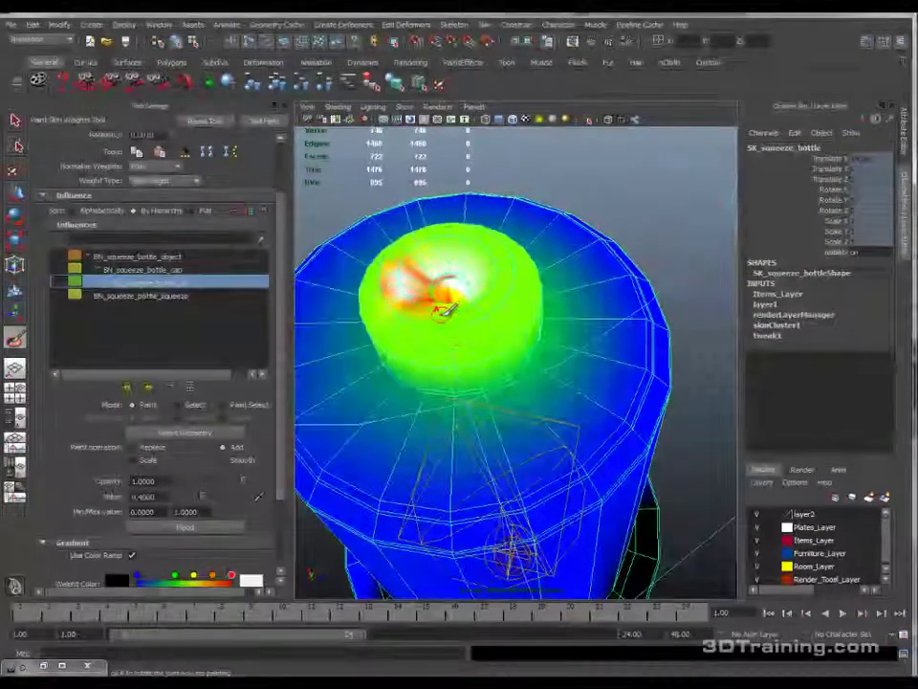
{"action": "left_click", "coordinate": [442, 311]}
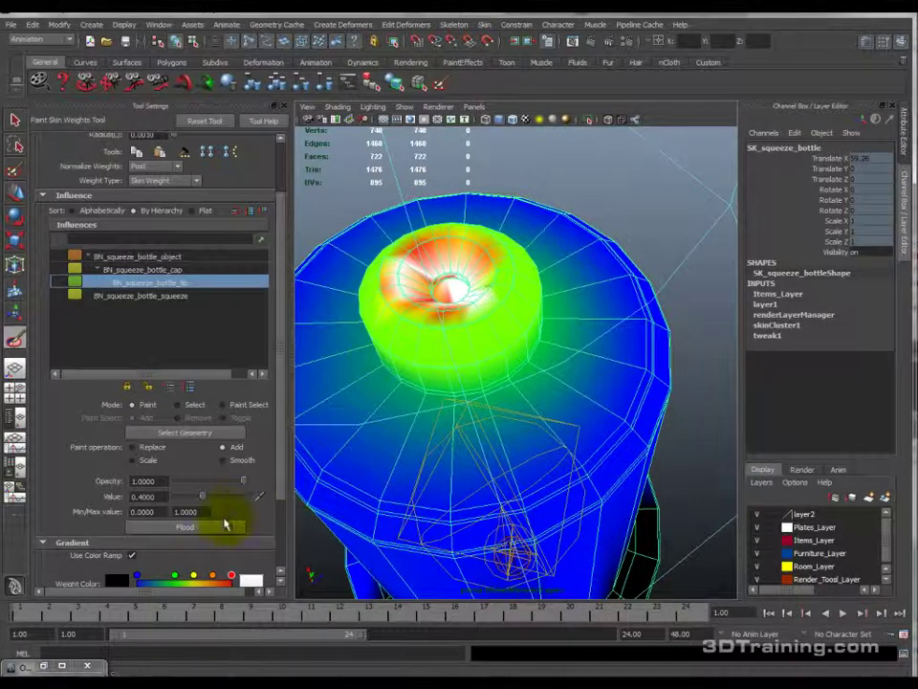
{"action": "left_click", "coordinate": [239, 460]}
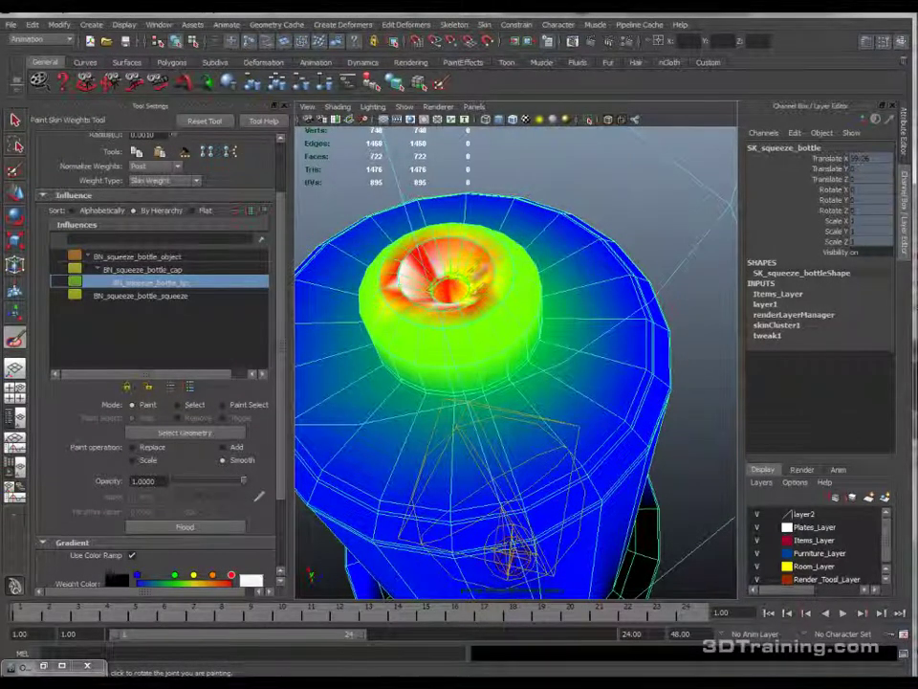
{"action": "mouse_move", "coordinate": [491, 268]}
{"action": "left_mouse_down"}
{"action": "mouse_move", "coordinate": [421, 279]}
{"action": "mouse_move", "coordinate": [419, 258]}
{"action": "mouse_move", "coordinate": [475, 272]}
{"action": "mouse_move", "coordinate": [462, 262]}
{"action": "left_mouse_up"}
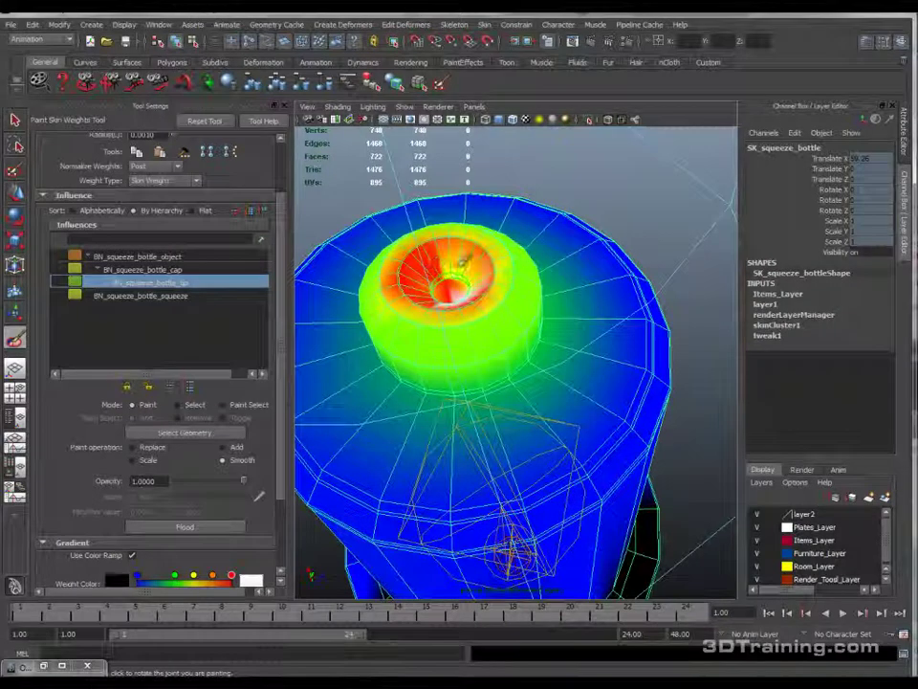
Step: Leave the painting tool, try uniformly scaling the BN_squeeze_bottle_tip joint and undo the scale
{"action": "mouse_move", "coordinate": [463, 320]}
{"action": "left_mouse_down", "text": "alt"}
{"action": "mouse_move", "coordinate": [692, 303]}
{"action": "mouse_move", "coordinate": [642, 298]}
{"action": "left_mouse_up", "text": "alt"}
{"action": "key", "text": "q"}
{"action": "middle_click_drag", "start_coordinate": [642, 297], "coordinate": [568, 269], "text": "alt"}
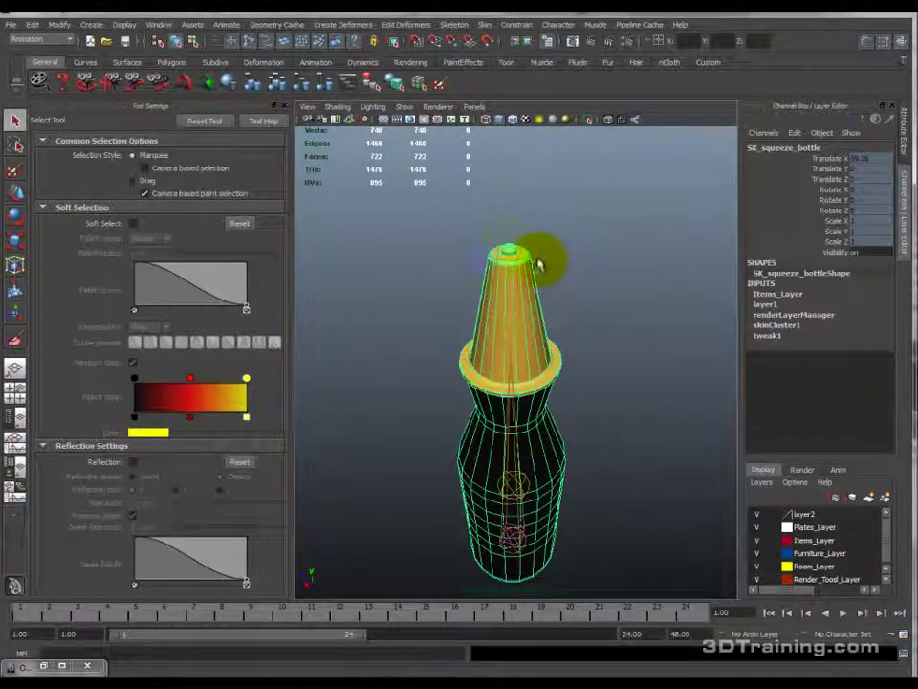
{"action": "left_click", "coordinate": [529, 234]}
{"action": "key", "text": "r"}
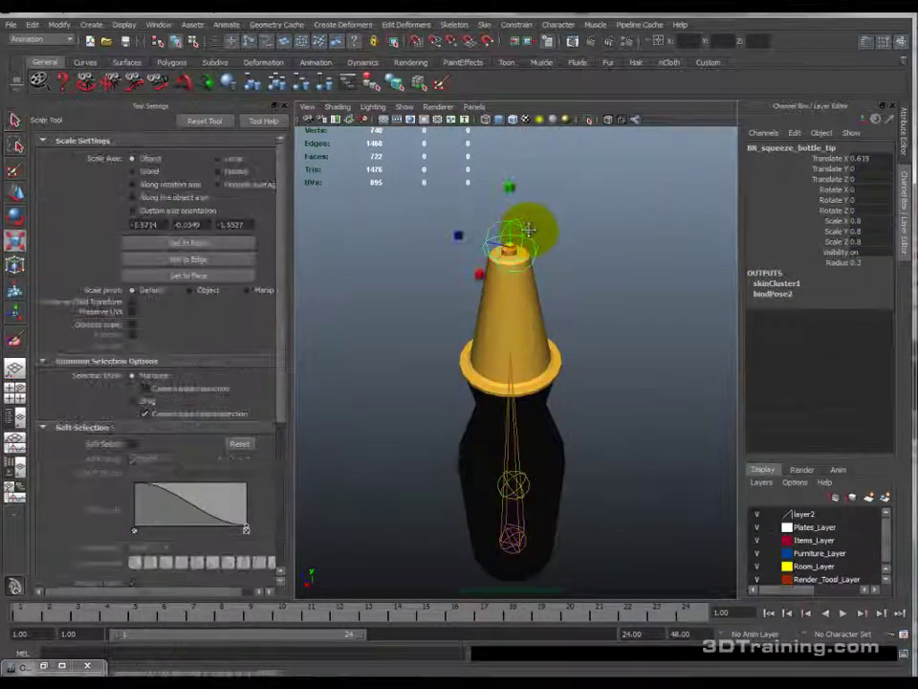
{"action": "left_click_drag", "start_coordinate": [529, 235], "coordinate": [545, 201]}
{"action": "right_click_drag", "start_coordinate": [545, 201], "coordinate": [553, 369], "text": "alt"}
{"action": "left_click_drag", "start_coordinate": [466, 186], "coordinate": [472, 189]}
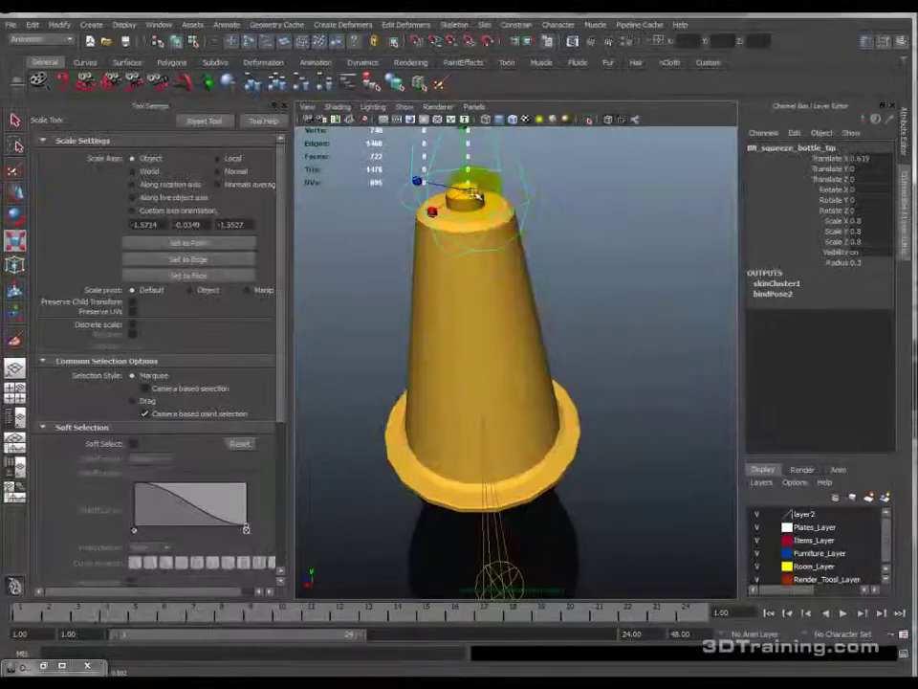
{"action": "key", "text": "ctrl+z"}
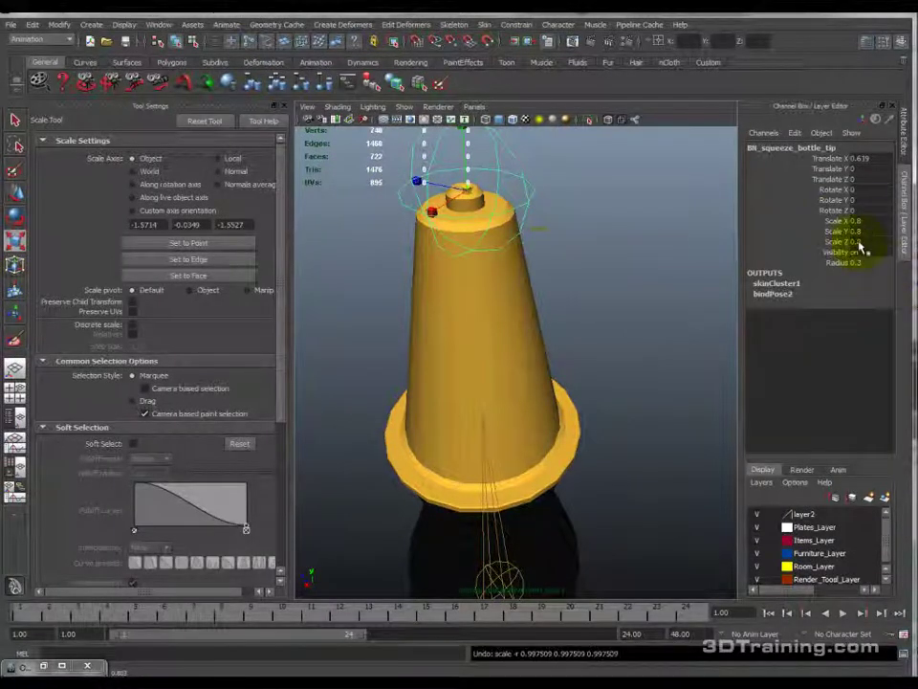
Step: Try the tip joint's X, Y and Z scale at 0.9 to test the nozzle's deformation and undo it
{"action": "left_click_drag", "start_coordinate": [841, 221], "coordinate": [834, 242]}
{"action": "mouse_move", "coordinate": [498, 297]}
{"action": "middle_mouse_down"}
{"action": "mouse_move", "coordinate": [518, 293]}
{"action": "mouse_move", "coordinate": [500, 285]}
{"action": "middle_mouse_up"}
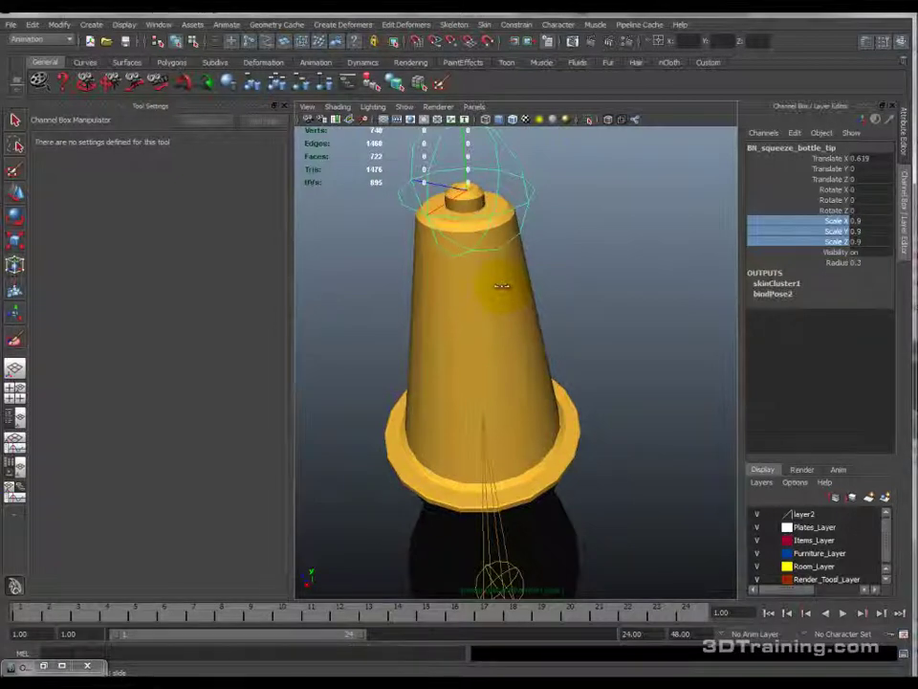
{"action": "scroll", "coordinate": [499, 288], "scroll_direction": "down", "scroll_amount": 5}
{"action": "left_click_drag", "start_coordinate": [522, 325], "coordinate": [525, 316], "text": "alt"}
{"action": "key", "text": "ctrl+z"}
{"action": "key", "text": "ctrl+z"}
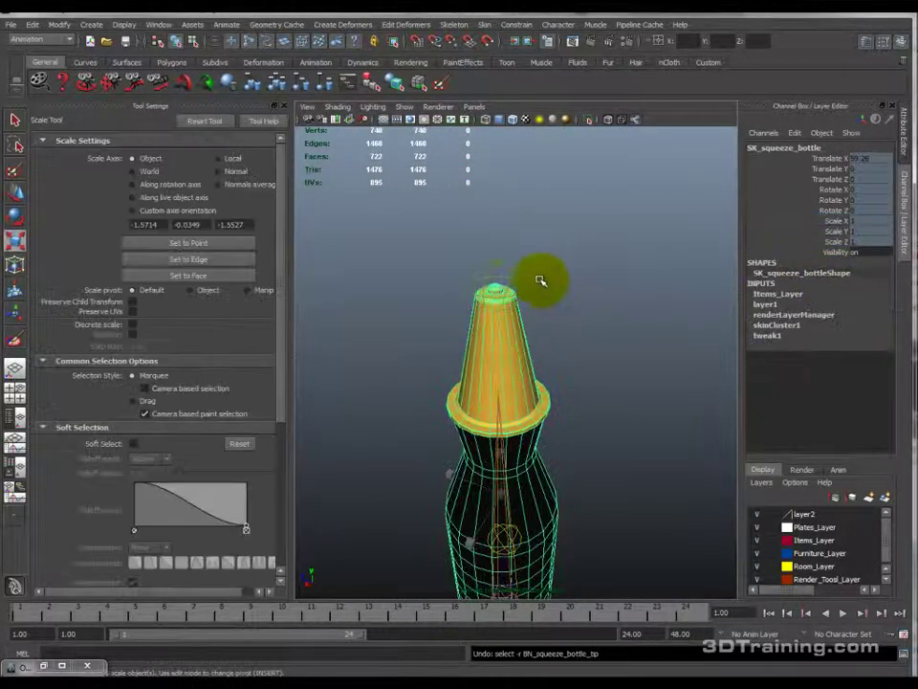
Step: Select the BN_squeeze_bottle_tip joint and set its X, Y and Z scale to 1
{"action": "left_click", "coordinate": [516, 270]}
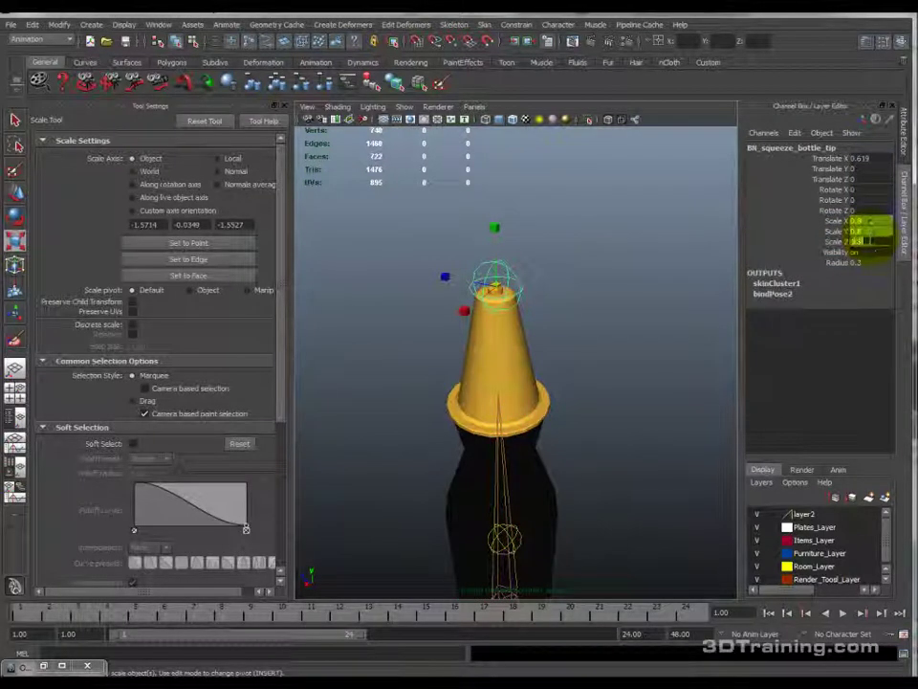
{"action": "middle_click_drag", "start_coordinate": [620, 461], "coordinate": [617, 398], "text": "alt"}
{"action": "left_click_drag", "start_coordinate": [598, 465], "coordinate": [592, 447], "text": "alt"}
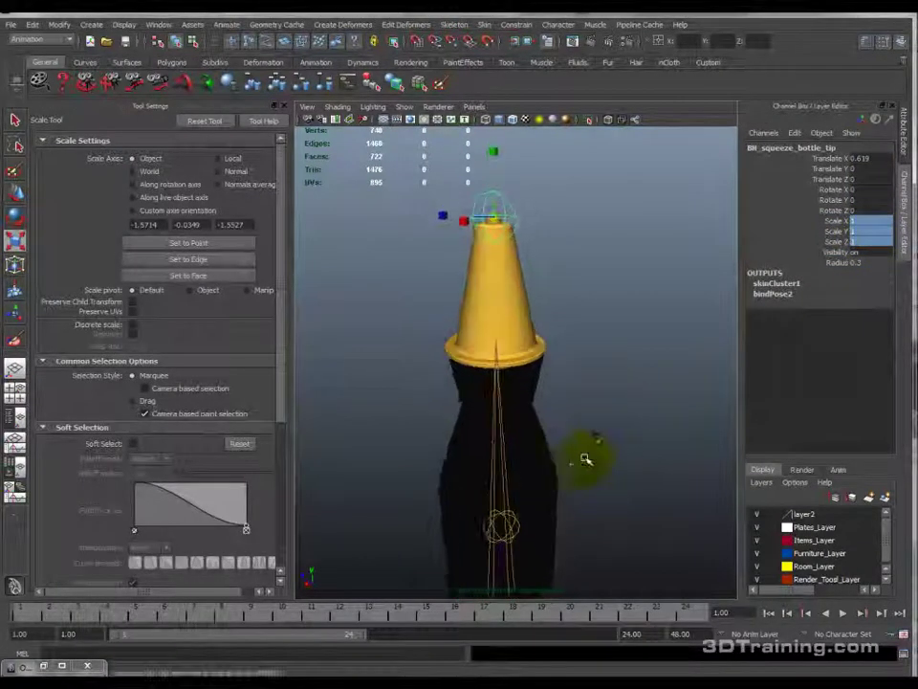
{"action": "middle_click_drag", "start_coordinate": [590, 449], "coordinate": [582, 389], "text": "alt"}
Step: Extend the playback range to frame 48 and key the BN_squeeze_bottle_squeeze joint at frames 1 and 48
{"action": "left_click_drag", "start_coordinate": [141, 615], "coordinate": [16, 615]}
{"action": "left_click", "coordinate": [527, 470]}
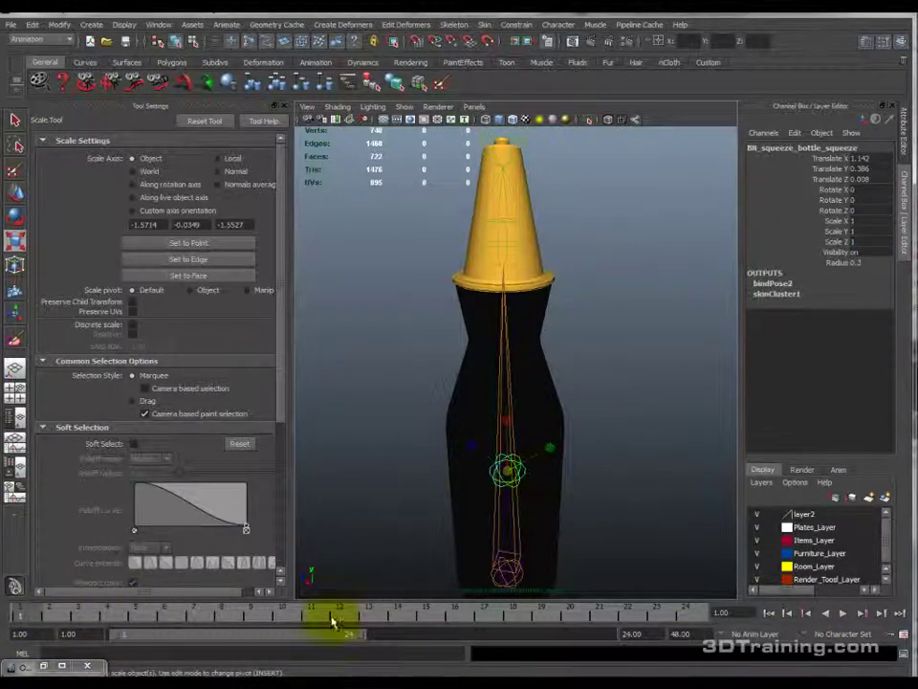
{"action": "double_click", "coordinate": [651, 634]}
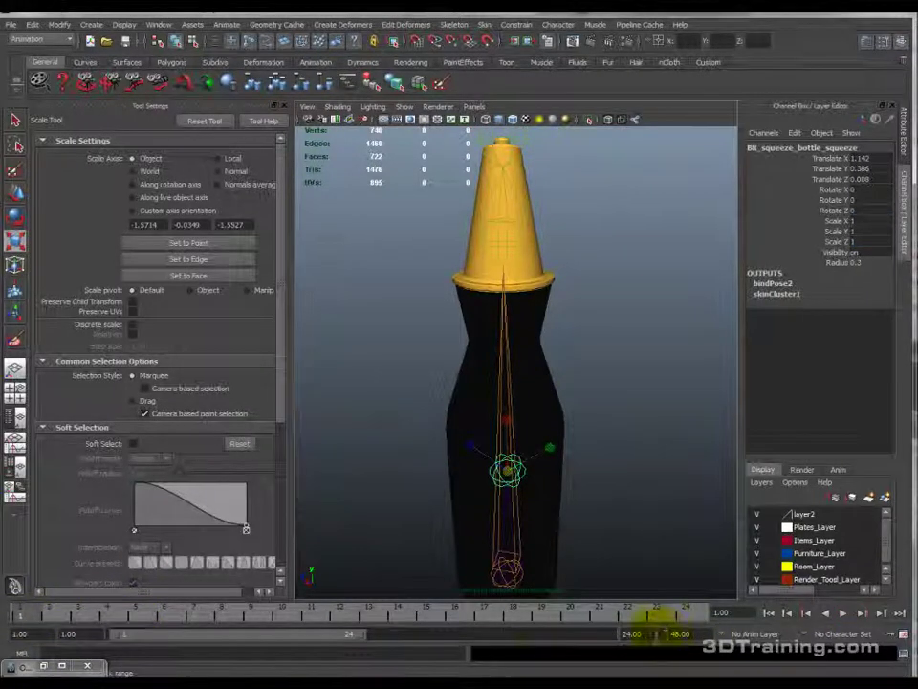
{"action": "key", "text": "Return"}
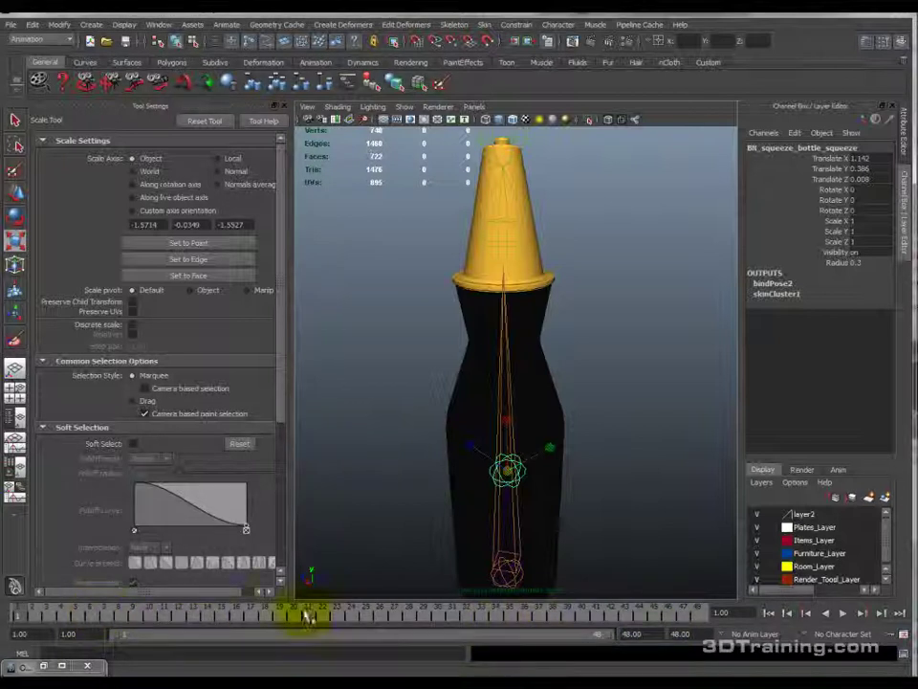
{"action": "mouse_move", "coordinate": [131, 620]}
{"action": "left_mouse_down"}
{"action": "mouse_move", "coordinate": [30, 615]}
{"action": "mouse_move", "coordinate": [738, 613]}
{"action": "mouse_move", "coordinate": [710, 622]}
{"action": "mouse_move", "coordinate": [317, 617]}
{"action": "mouse_move", "coordinate": [363, 619]}
{"action": "mouse_move", "coordinate": [342, 631]}
{"action": "left_mouse_up"}
{"action": "key", "text": "s"}
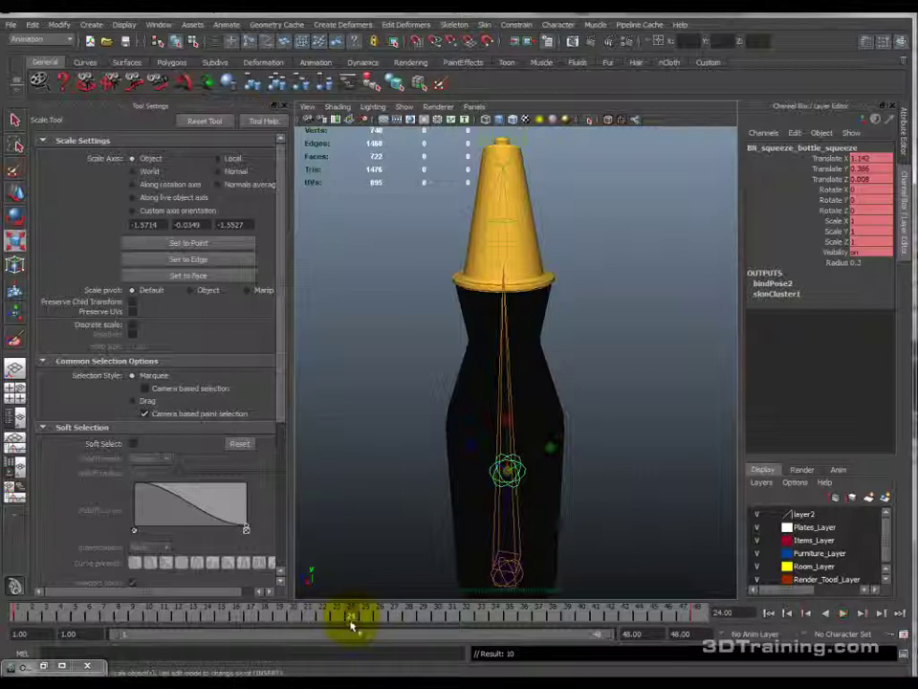
Step: Set the squeeze joint's X, Y and Z scale to 0.7 at frame 24 and scrub towards frame 47
{"action": "left_click_drag", "start_coordinate": [846, 241], "coordinate": [841, 222]}
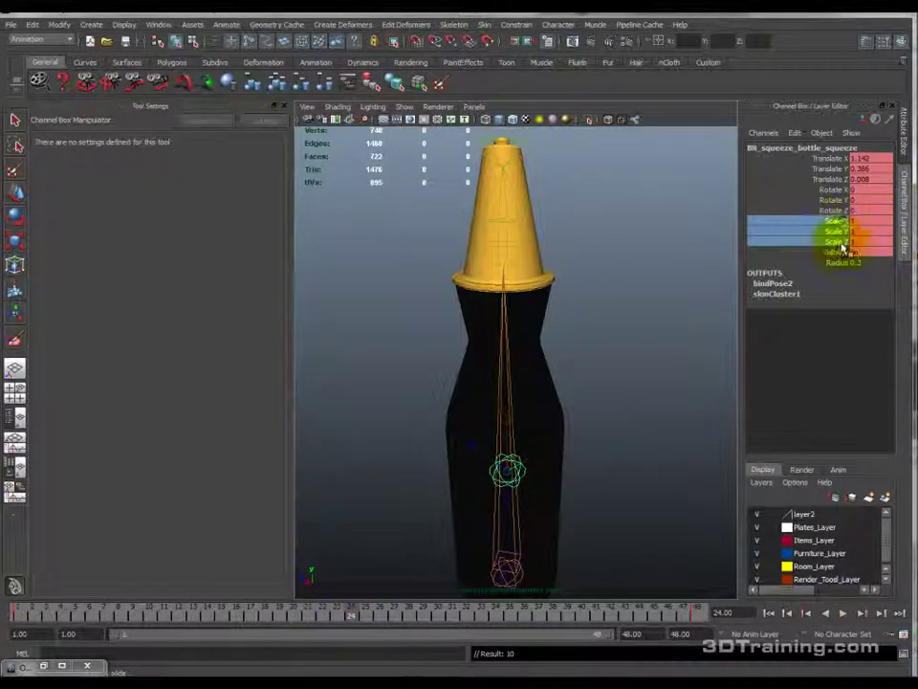
{"action": "middle_click_drag", "start_coordinate": [507, 469], "coordinate": [501, 466]}
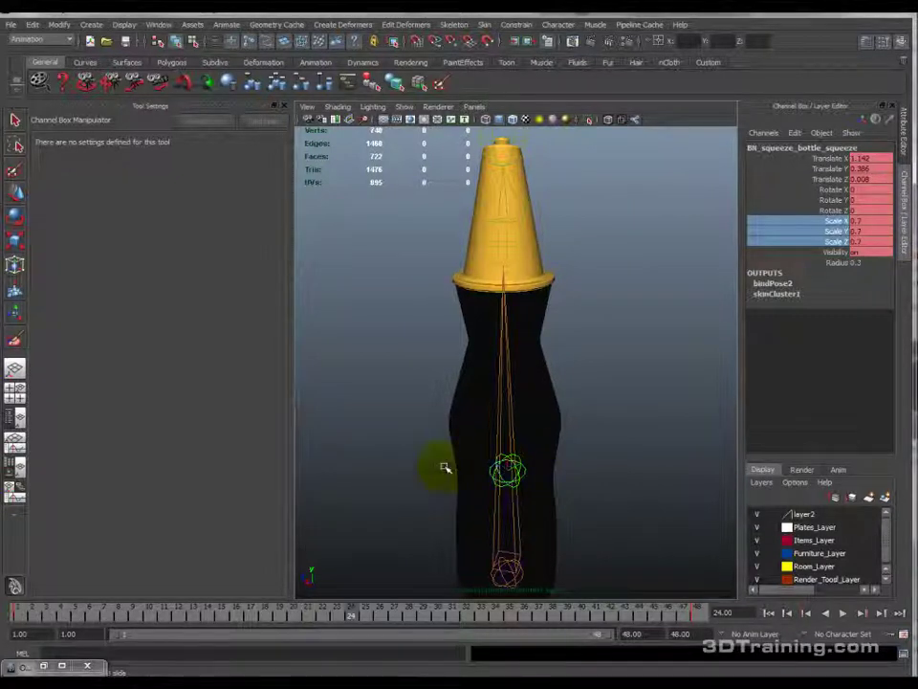
{"action": "left_click_drag", "start_coordinate": [350, 610], "coordinate": [682, 613]}
Step: Select the BN_squeeze_bottle_tip joint at the nozzle's end and key it at frames 1 and 48
{"action": "middle_click_drag", "start_coordinate": [549, 312], "coordinate": [527, 446], "text": "alt"}
{"action": "left_click_drag", "start_coordinate": [465, 217], "coordinate": [512, 271]}
{"action": "key", "text": "r"}
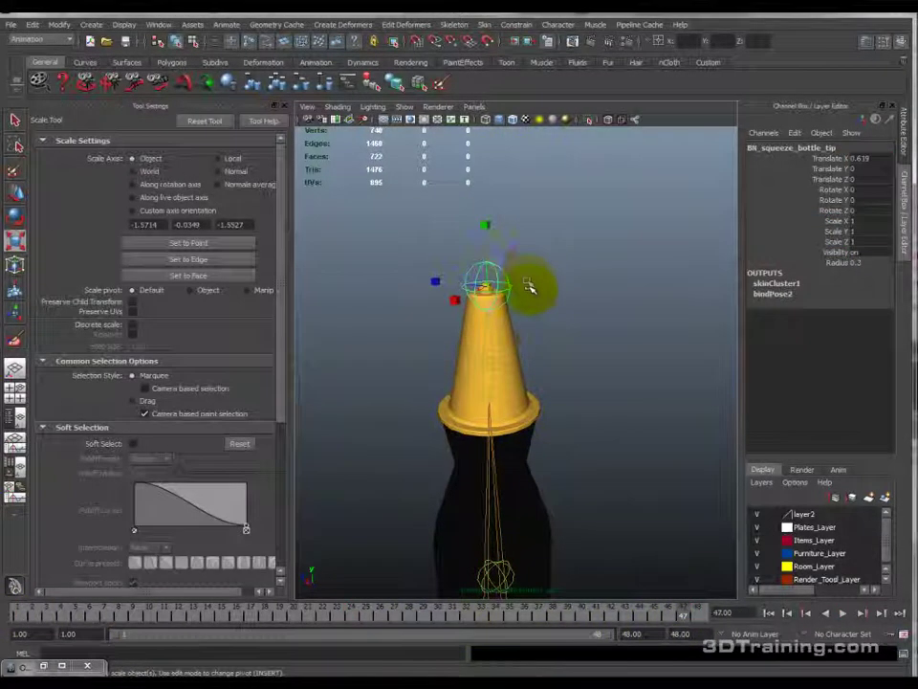
{"action": "scroll", "coordinate": [530, 300], "scroll_direction": "up", "scroll_amount": 3}
{"action": "middle_click_drag", "start_coordinate": [530, 299], "coordinate": [541, 354], "text": "alt"}
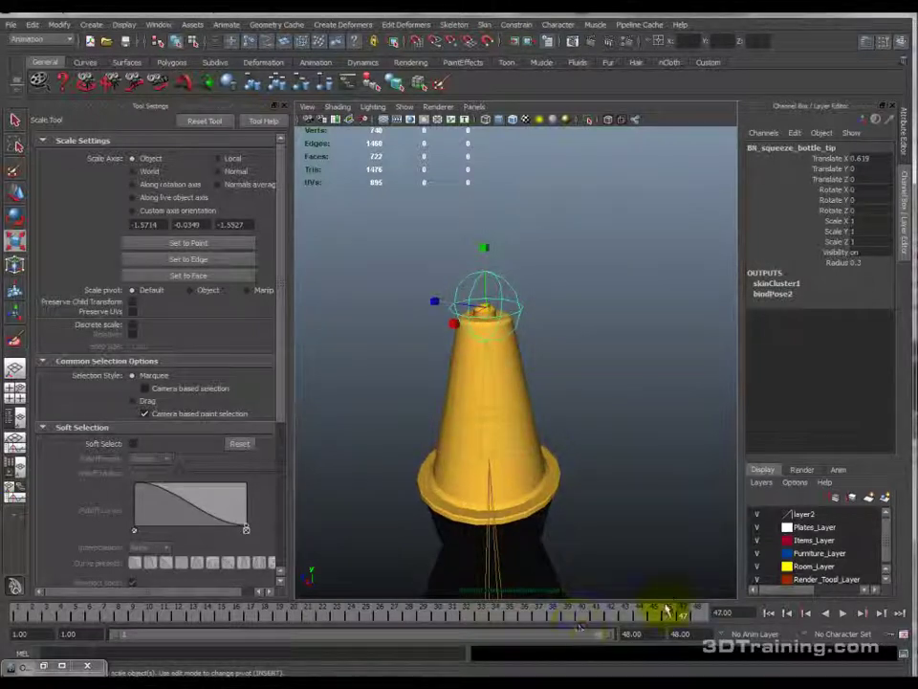
{"action": "left_click_drag", "start_coordinate": [687, 612], "coordinate": [16, 615]}
{"action": "key", "text": "s"}
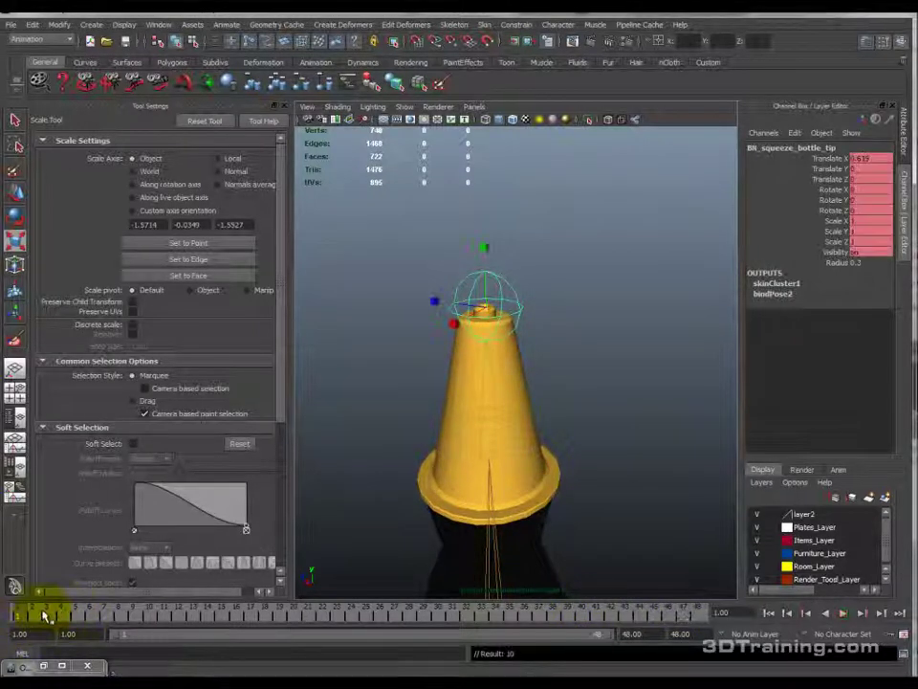
Step: Scale the tip joint to about 1.268 in X, Y and Z at frame 24
{"action": "left_click", "coordinate": [356, 615]}
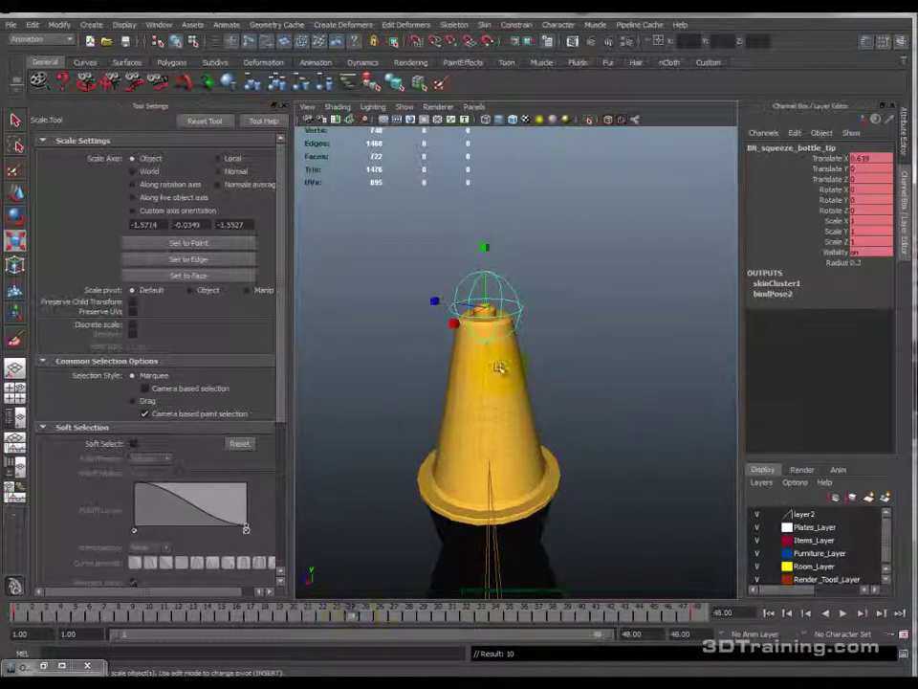
{"action": "middle_click_drag", "start_coordinate": [522, 367], "coordinate": [666, 349]}
{"action": "left_click_drag", "start_coordinate": [838, 222], "coordinate": [836, 242]}
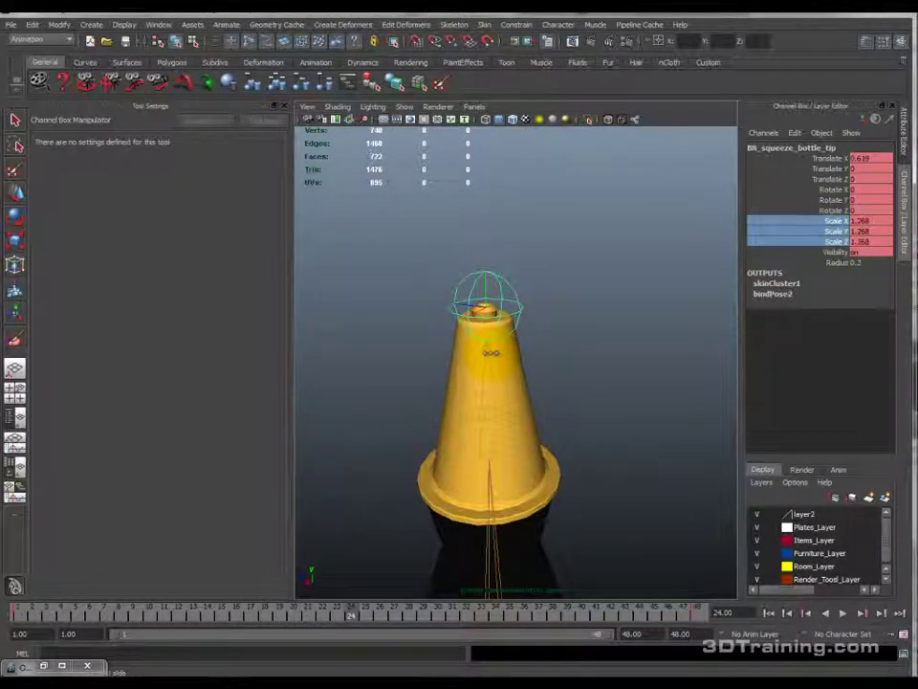
Step: Play back the animation to examine how the bottle and nozzle deform, and return to frame 1
{"action": "scroll", "coordinate": [531, 490], "scroll_direction": "down", "scroll_amount": 6}
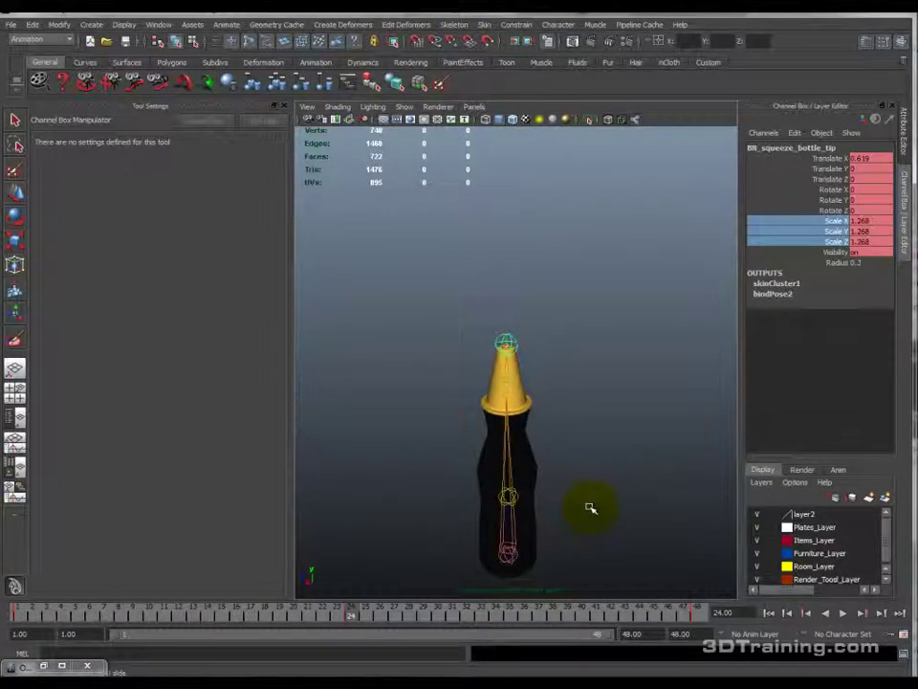
{"action": "left_click", "coordinate": [578, 512]}
{"action": "scroll", "coordinate": [575, 513], "scroll_direction": "up", "scroll_amount": 3}
{"action": "key", "text": "alt+v"}
{"action": "left_click", "coordinate": [843, 612]}
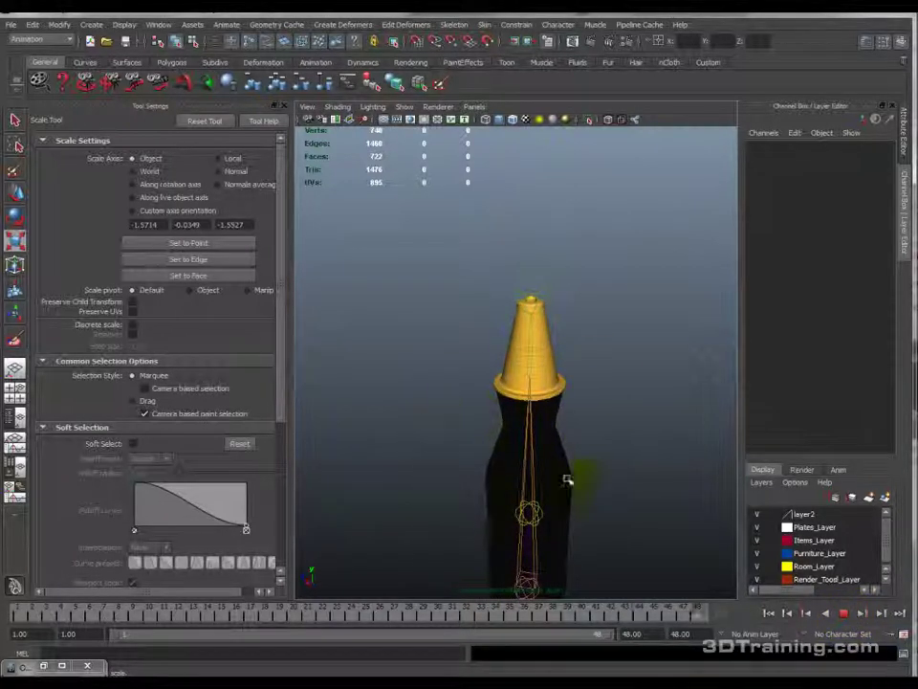
{"action": "left_click", "coordinate": [843, 614]}
{"action": "left_click", "coordinate": [5, 615]}
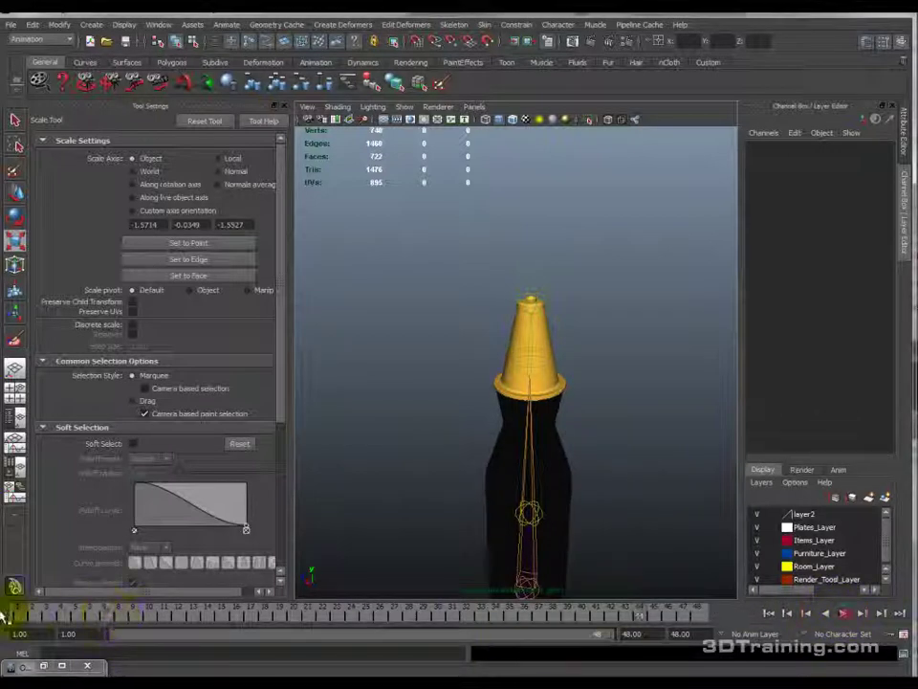
{"action": "left_click", "coordinate": [843, 613]}
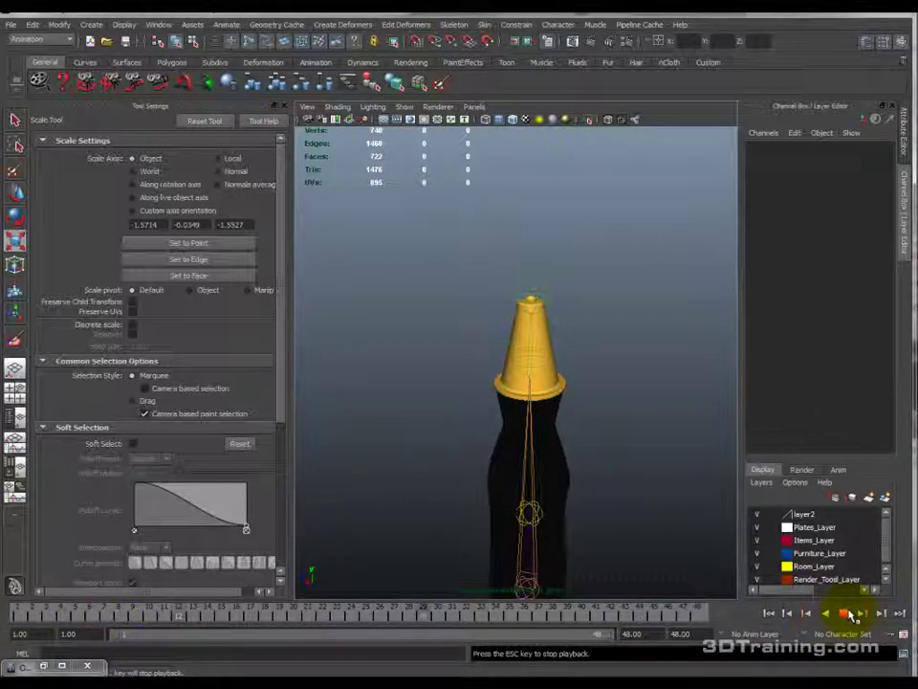
{"action": "left_click", "coordinate": [848, 614]}
{"action": "left_click", "coordinate": [11, 613]}
Step: Delete the animation keys from the BN_squeeze_bottle_tip and BN_squeeze_bottle_squeeze joints
{"action": "left_click", "coordinate": [34, 25]}
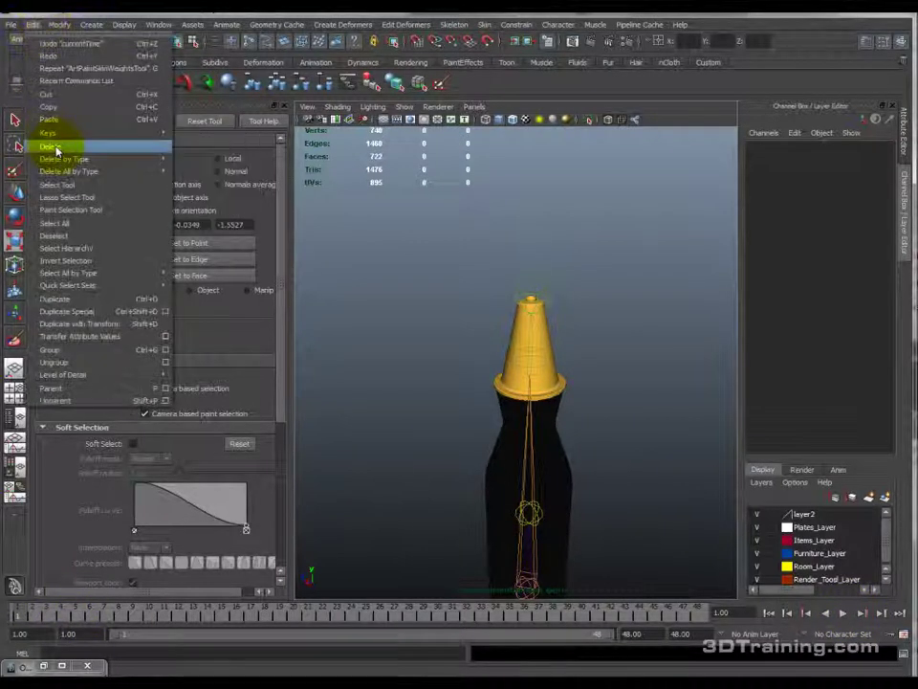
{"action": "mouse_move", "coordinate": [92, 133]}
{"action": "left_click", "coordinate": [208, 177]}
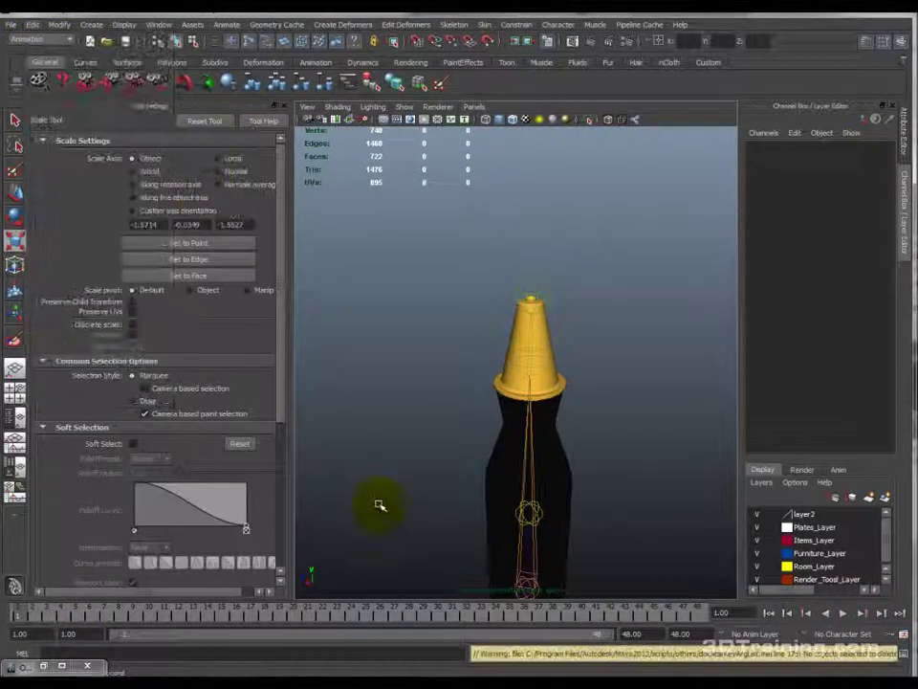
{"action": "left_click", "coordinate": [532, 287]}
{"action": "left_click", "coordinate": [536, 513]}
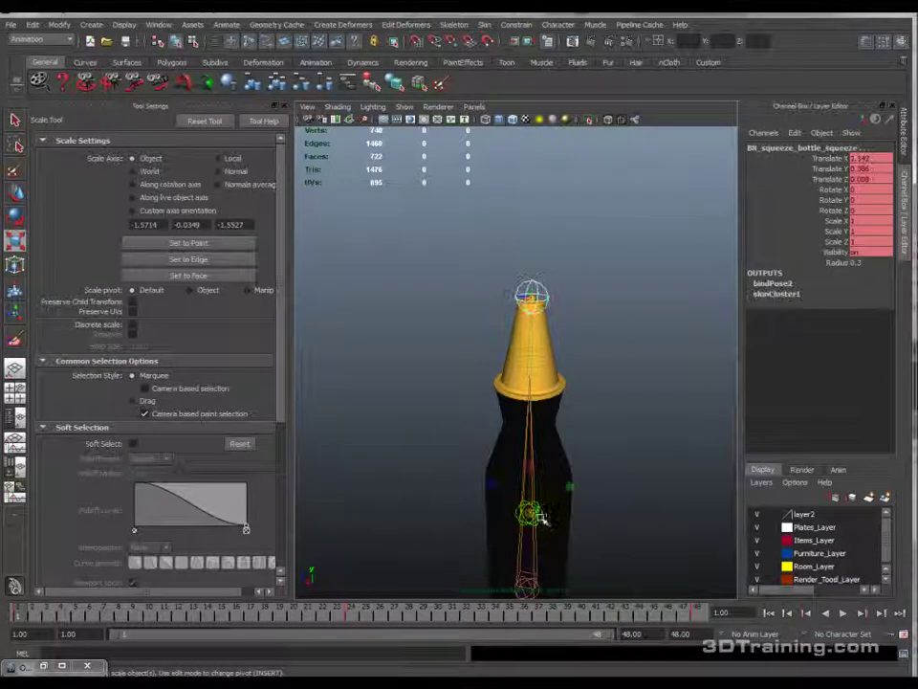
{"action": "left_click", "coordinate": [34, 24]}
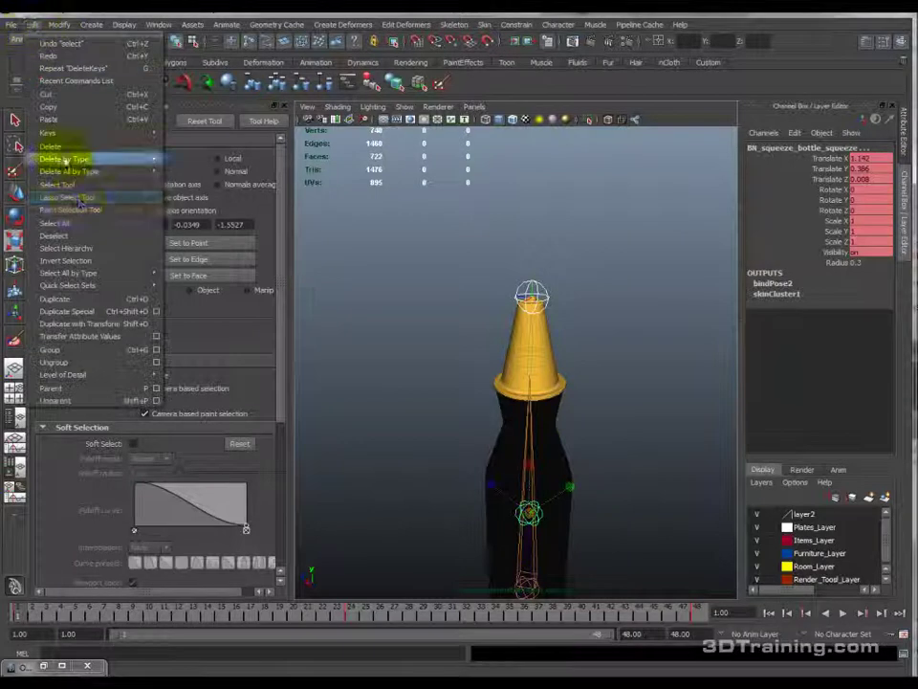
{"action": "mouse_move", "coordinate": [71, 134]}
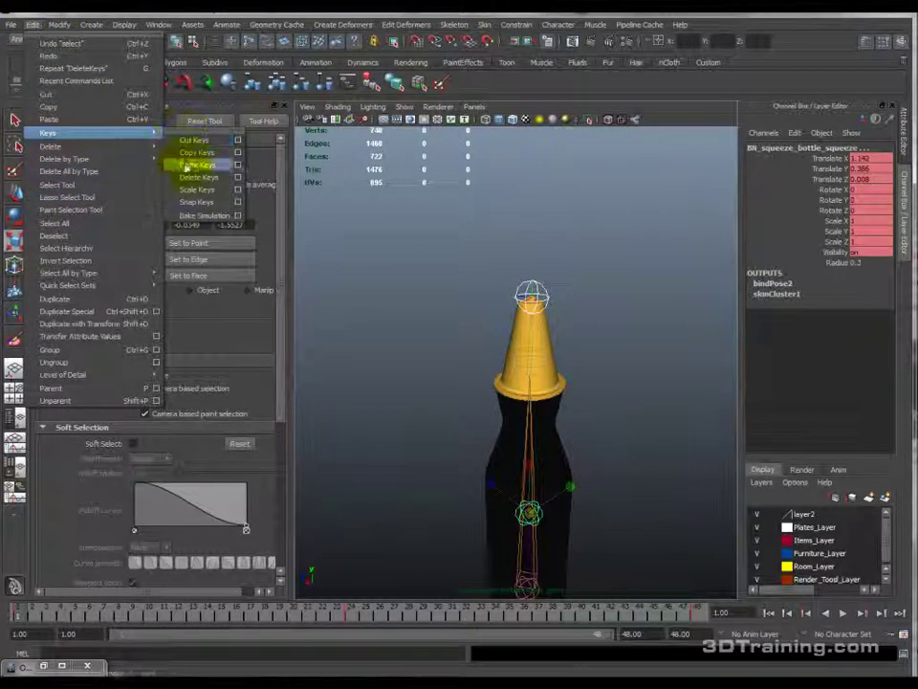
{"action": "left_click", "coordinate": [183, 175]}
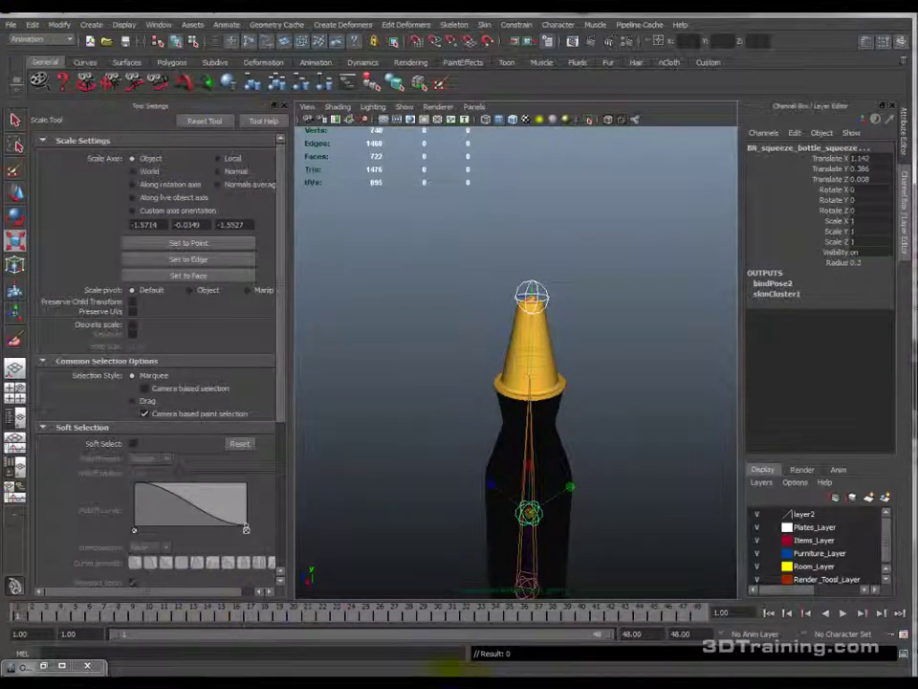
Step: Extend the playback range to frame 100
{"action": "type", "text": "1"}
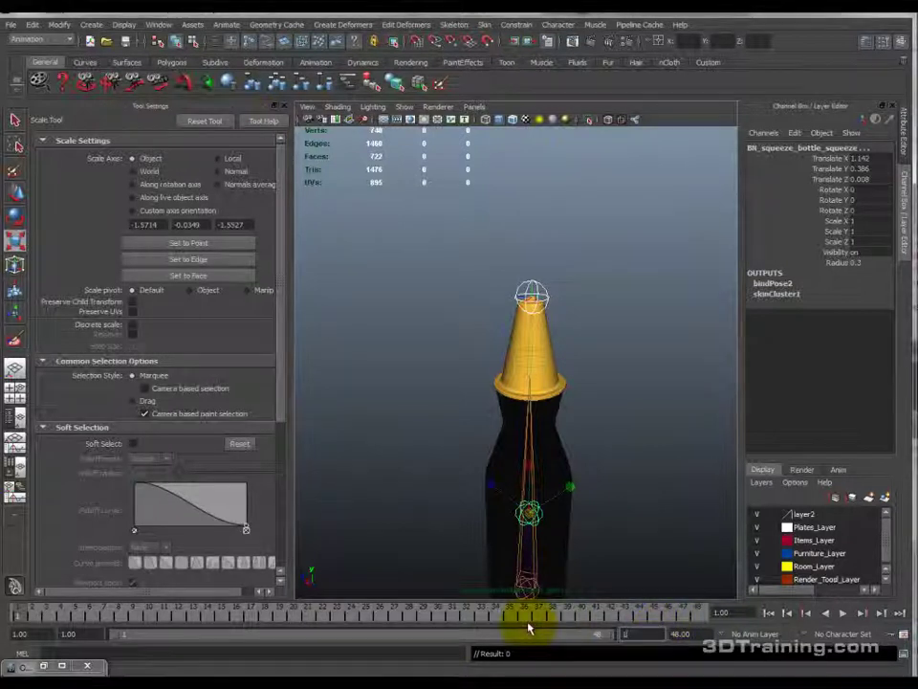
{"action": "type", "text": "00"}
{"action": "key", "text": "Return"}
Step: Select the BN_squeeze_bottle_object joint in the hierarchy, key it at frames 1 and 100, and go to frame 50
{"action": "scroll", "coordinate": [563, 500], "scroll_direction": "down", "scroll_amount": 5}
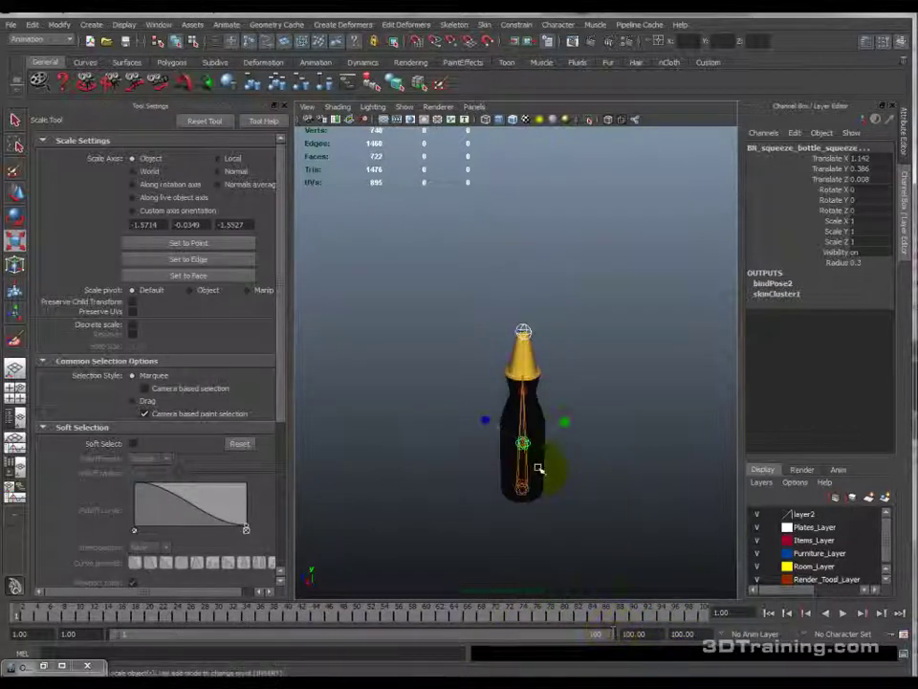
{"action": "left_click_drag", "start_coordinate": [563, 500], "coordinate": [574, 493], "text": "alt"}
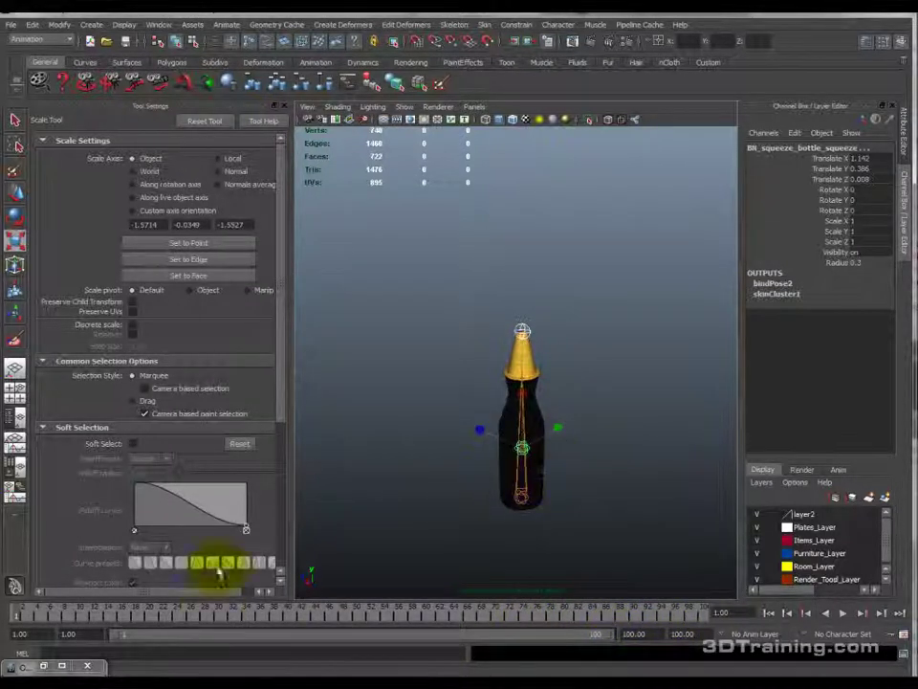
{"action": "left_click", "coordinate": [43, 665]}
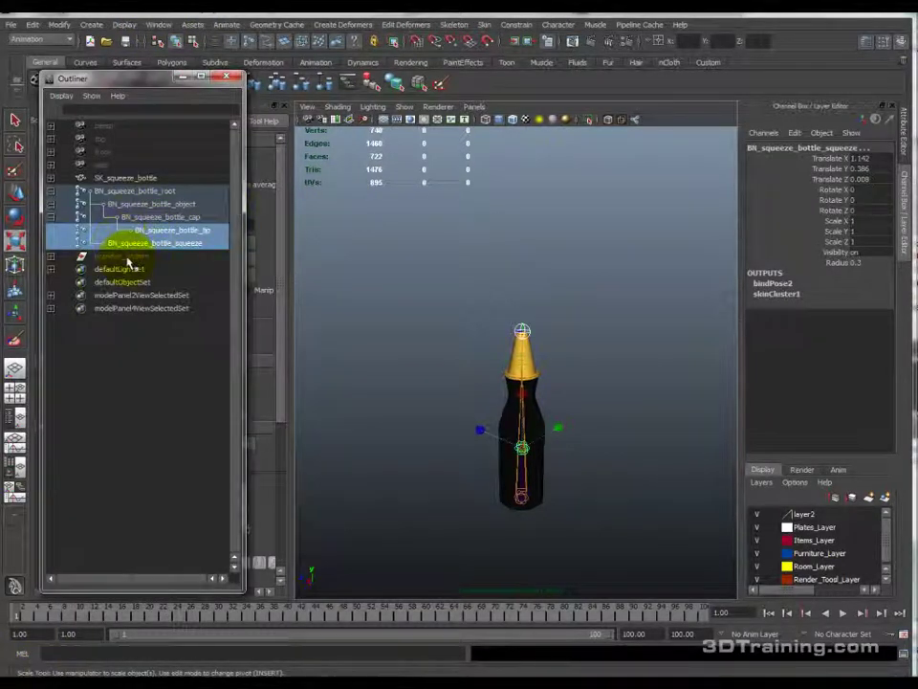
{"action": "left_click", "coordinate": [158, 203]}
{"action": "key", "text": "w"}
{"action": "scroll", "coordinate": [473, 417], "scroll_direction": "down", "scroll_amount": 4}
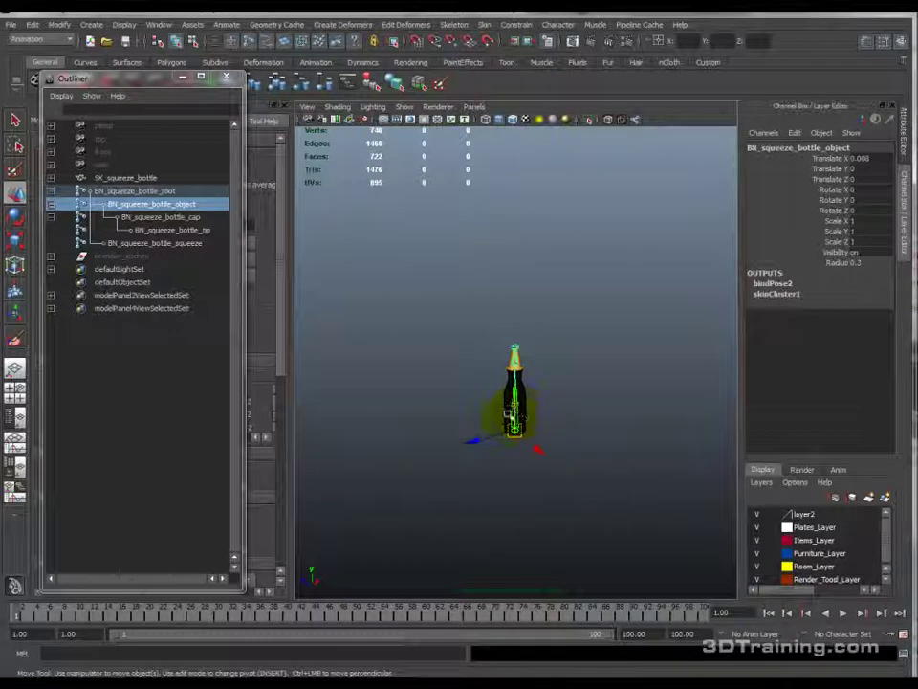
{"action": "key", "text": "s"}
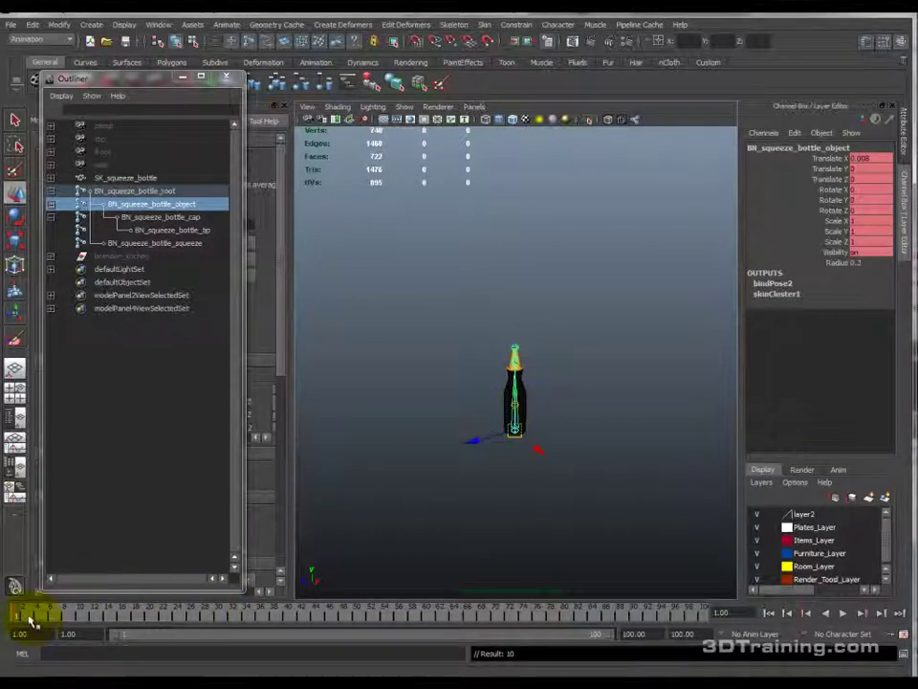
{"action": "key", "text": "alt+v"}
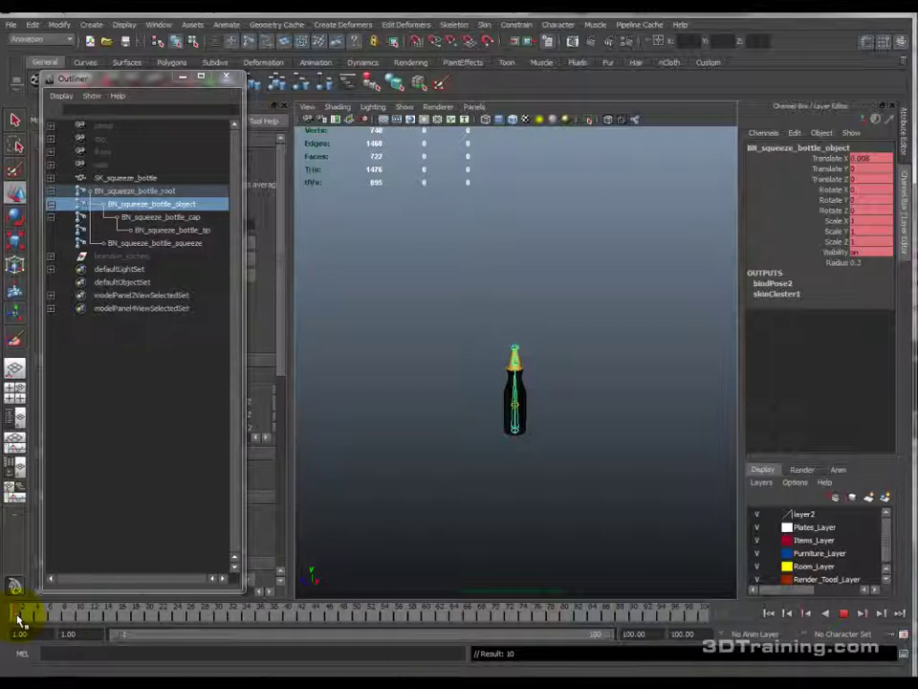
{"action": "left_click_drag", "start_coordinate": [17, 620], "coordinate": [371, 617]}
Step: Try moving the BN_squeeze_bottle_object joint straight up at frame 50 to see how the bottle follows
{"action": "key", "text": "w"}
{"action": "left_click", "coordinate": [511, 363]}
{"action": "left_click_drag", "start_coordinate": [520, 386], "coordinate": [524, 217]}
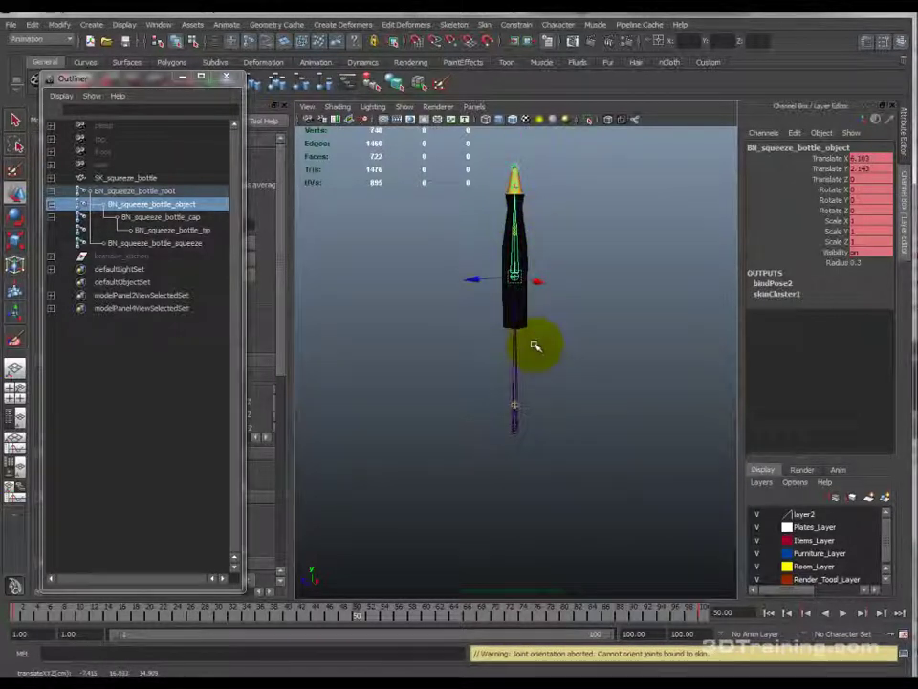
{"action": "left_click", "coordinate": [209, 265]}
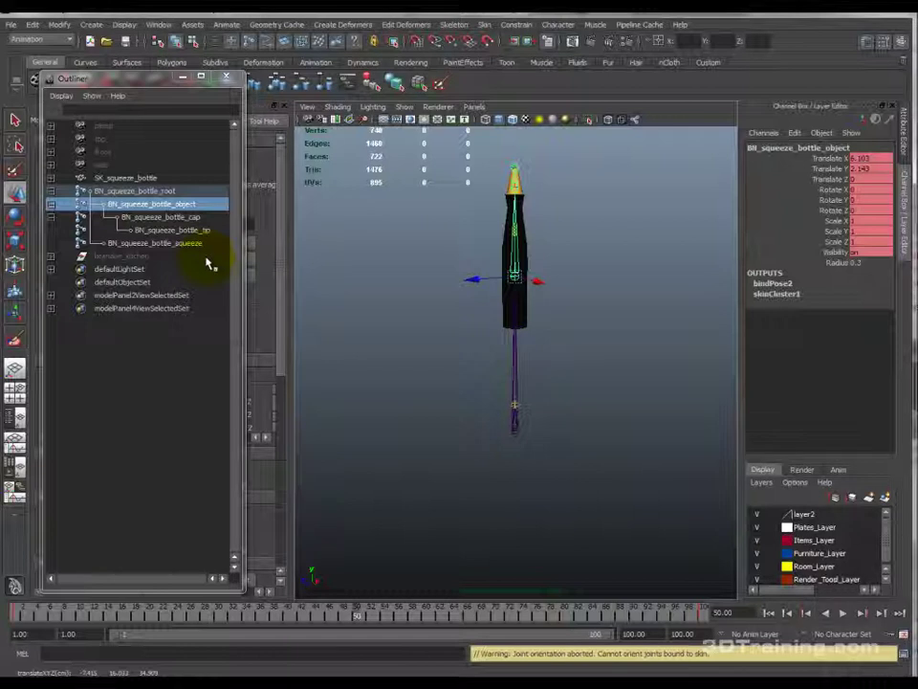
Step: Try raising the BN_squeeze_bottle_squeeze joint separately, and undo the moves of both joints
{"action": "left_click", "coordinate": [153, 243]}
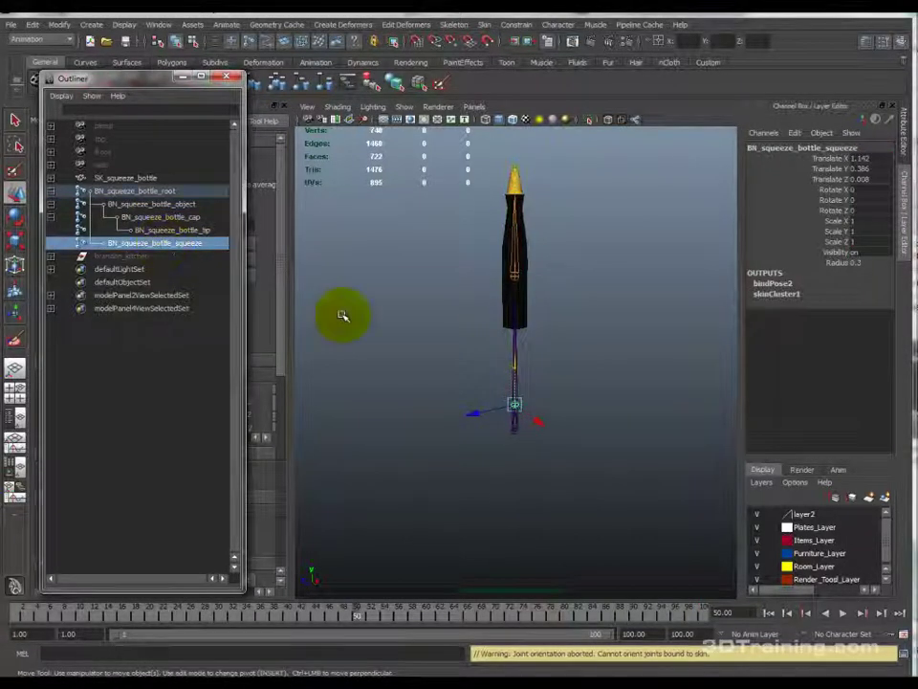
{"action": "left_click_drag", "start_coordinate": [518, 369], "coordinate": [521, 273]}
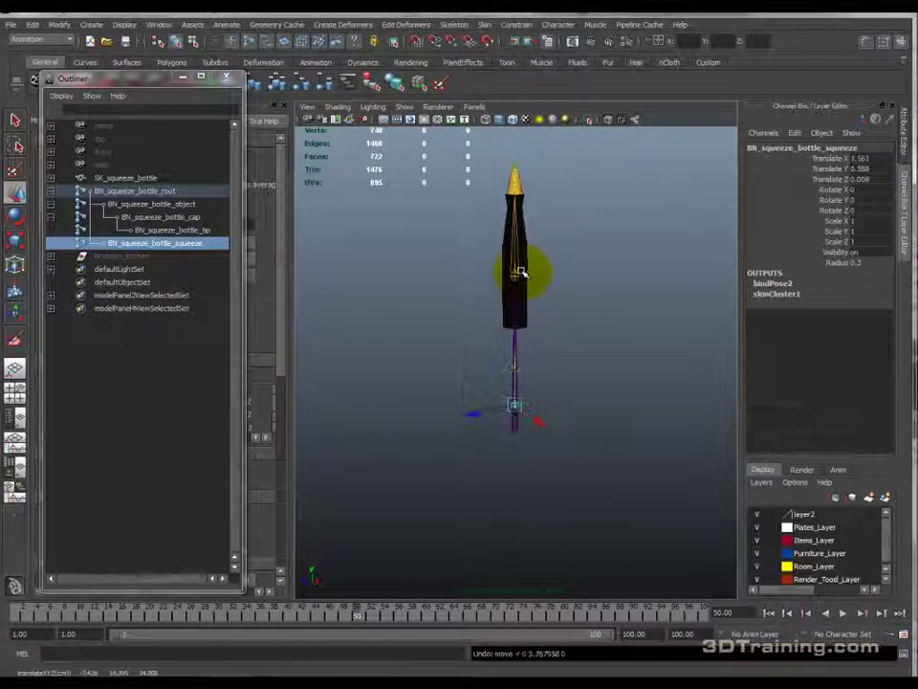
{"action": "key", "text": "ctrl+z"}
{"action": "key", "text": "ctrl+z"}
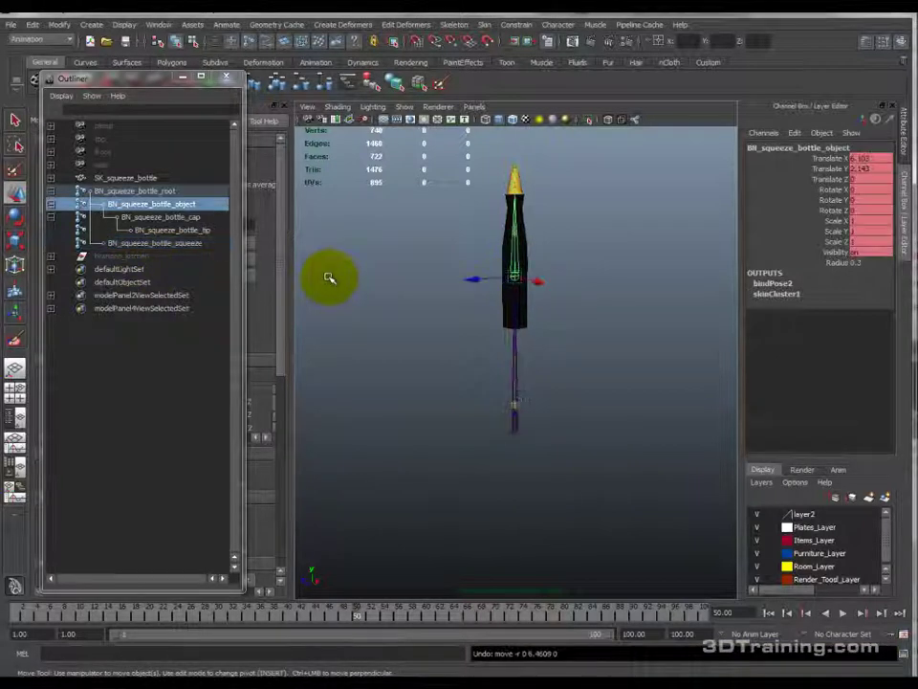
{"action": "key", "text": "ctrl+z"}
Step: Try raising the BN_squeeze_bottle_object joint again without the squeeze joint, and undo the move
{"action": "left_click", "coordinate": [205, 203]}
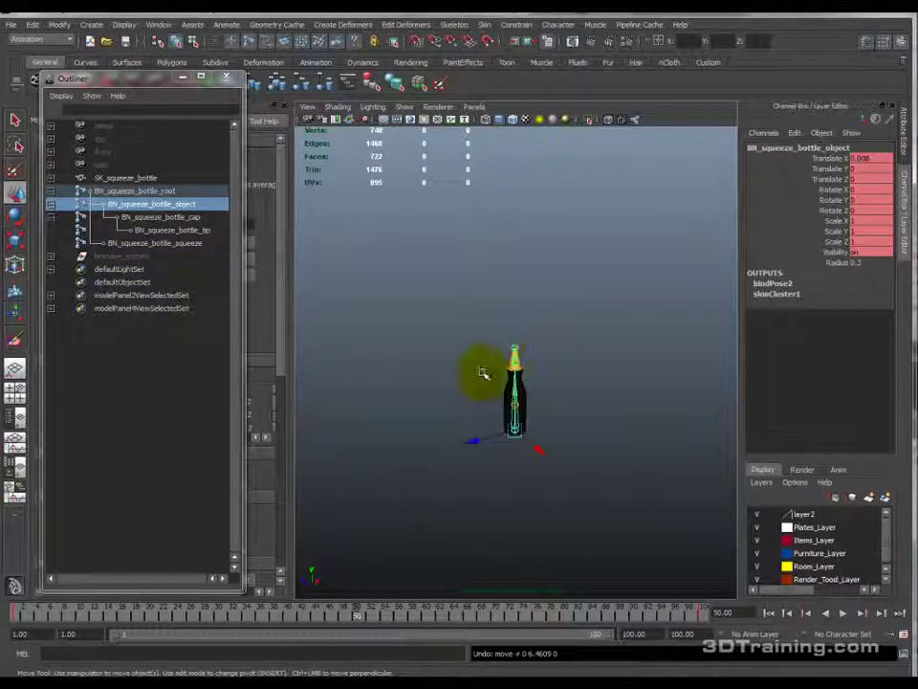
{"action": "left_click_drag", "start_coordinate": [511, 375], "coordinate": [522, 188]}
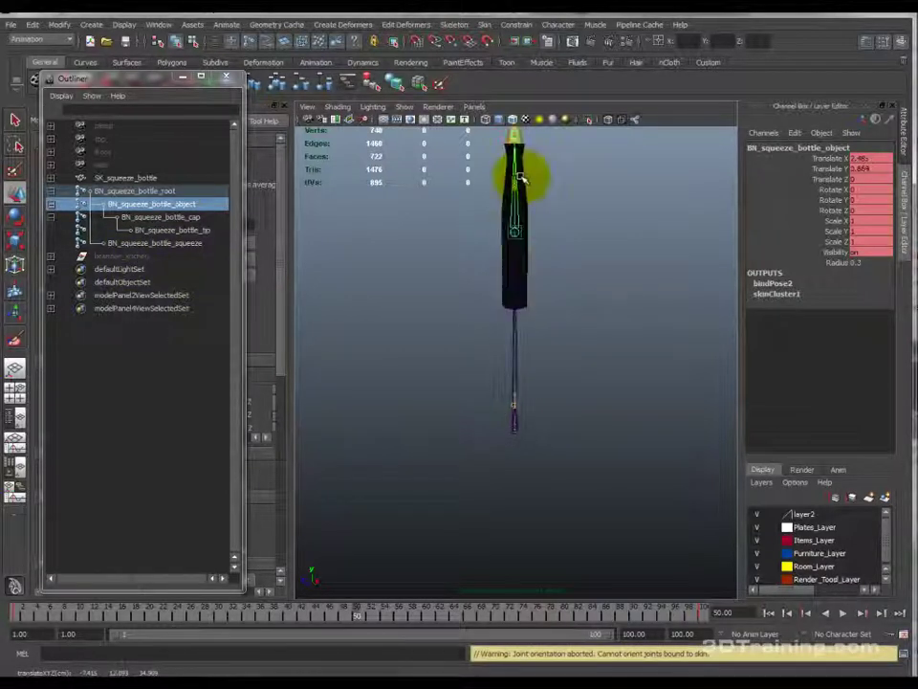
{"action": "key", "text": "ctrl+z"}
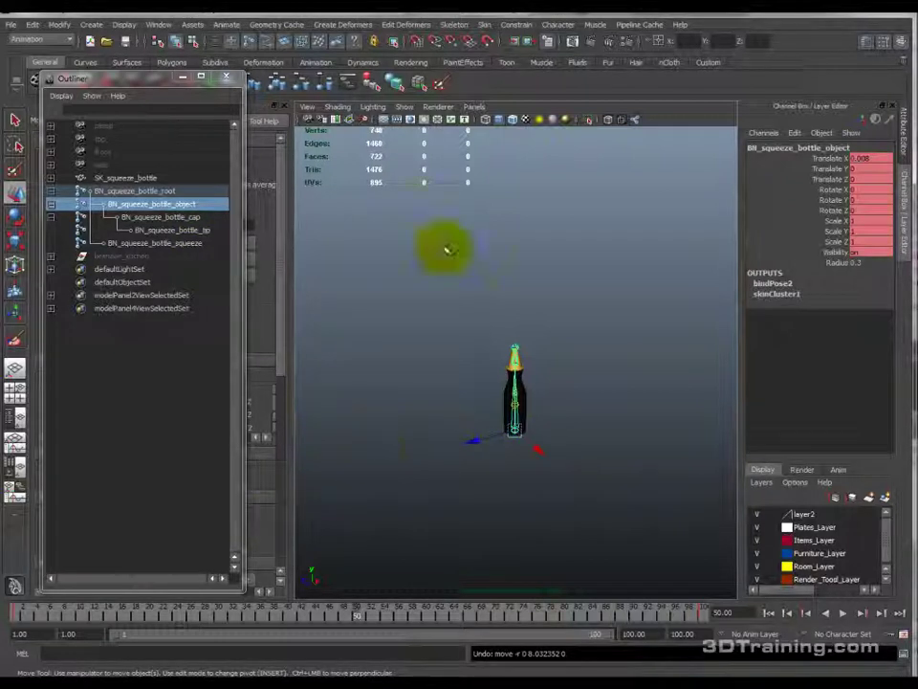
{"action": "key", "text": "Down"}
{"action": "key", "text": "ctrl+z"}
Step: Move the object joint diagonally upward at frame 50, rotate it about 153 degrees in Y, and key the pose
{"action": "left_click_drag", "start_coordinate": [519, 387], "coordinate": [314, 293]}
{"action": "key", "text": "e"}
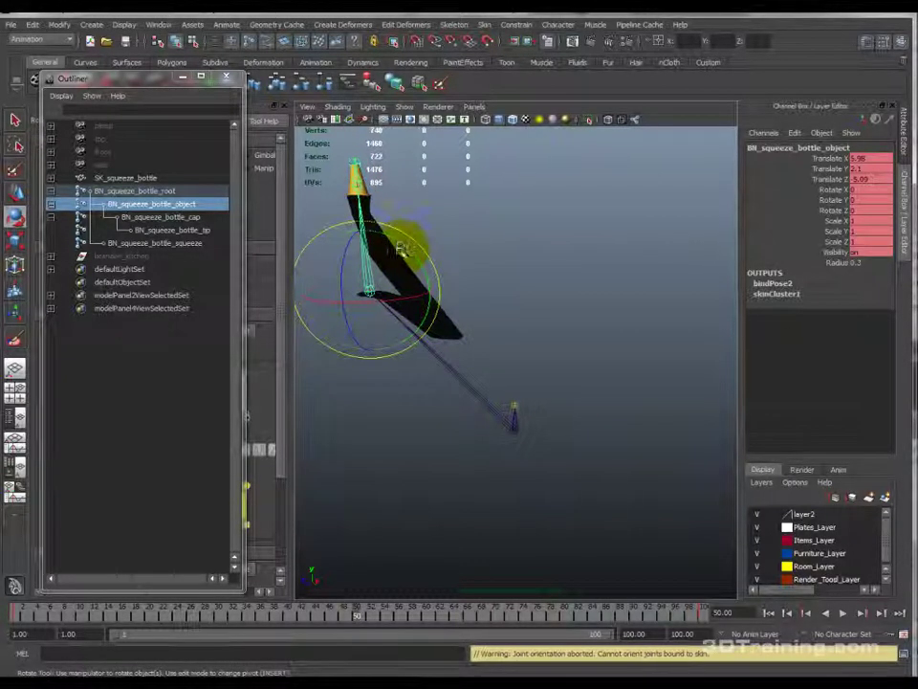
{"action": "left_click_drag", "start_coordinate": [405, 247], "coordinate": [264, 165]}
{"action": "middle_click_drag", "start_coordinate": [477, 339], "coordinate": [524, 353], "text": "alt"}
{"action": "left_click_drag", "start_coordinate": [478, 286], "coordinate": [386, 220]}
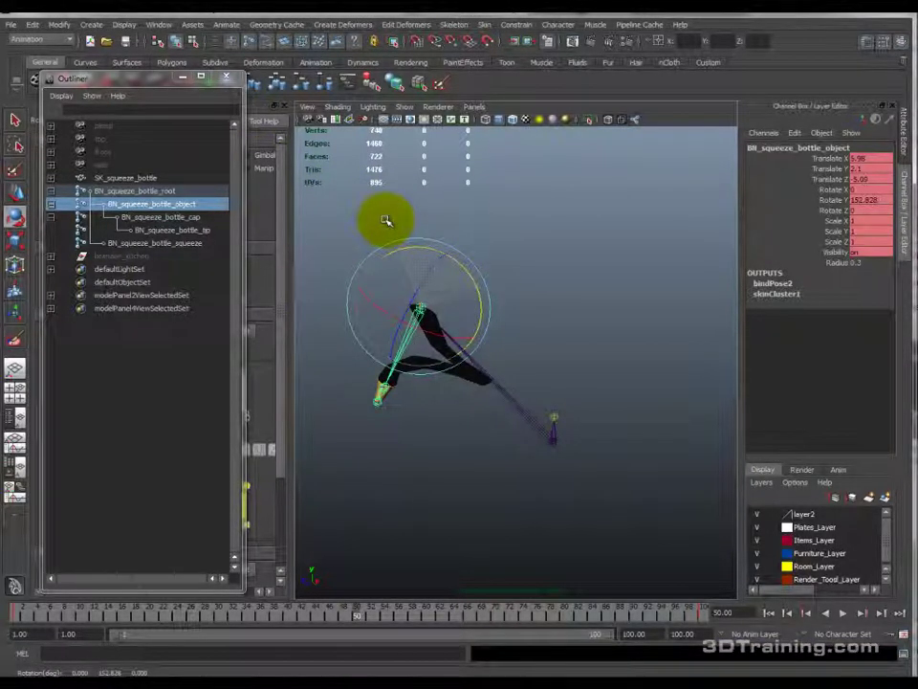
{"action": "key", "text": "s"}
Step: Scrub through the timeline to examine the object joint's motion and return to frame 1
{"action": "left_click_drag", "start_coordinate": [355, 615], "coordinate": [280, 608]}
{"action": "key", "text": "e"}
{"action": "left_click_drag", "start_coordinate": [656, 616], "coordinate": [8, 609]}
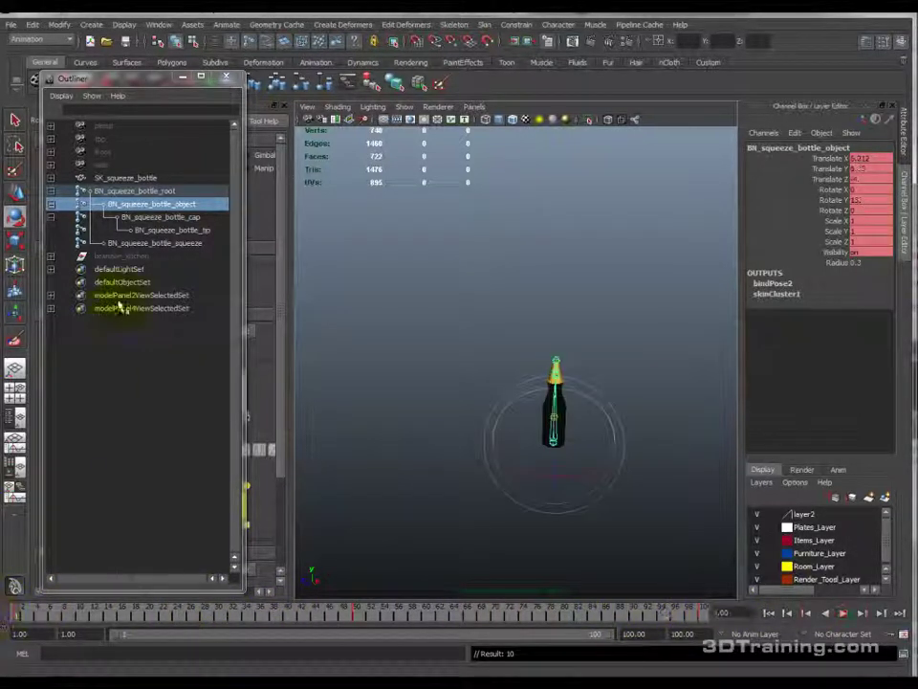
Step: Parent-constrain the BN_squeeze_bottle_squeeze joint to BN_squeeze_bottle_object with maintain offset on, all translate and rotate axes, and weight 1
{"action": "left_click", "coordinate": [192, 245]}
{"action": "left_click", "coordinate": [517, 25]}
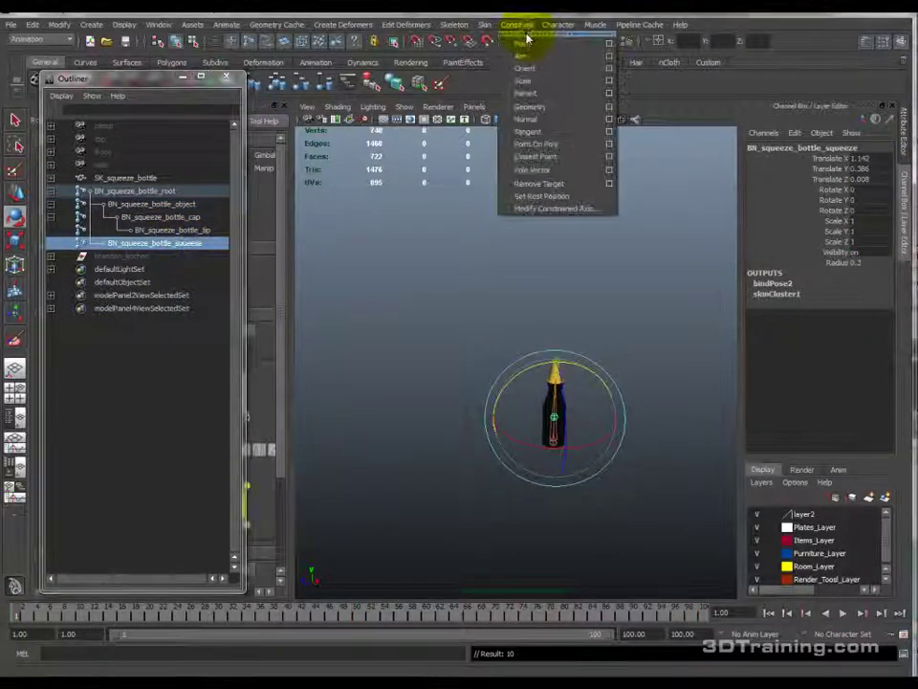
{"action": "left_click", "coordinate": [524, 32]}
{"action": "left_click_drag", "start_coordinate": [524, 29], "coordinate": [776, 172]}
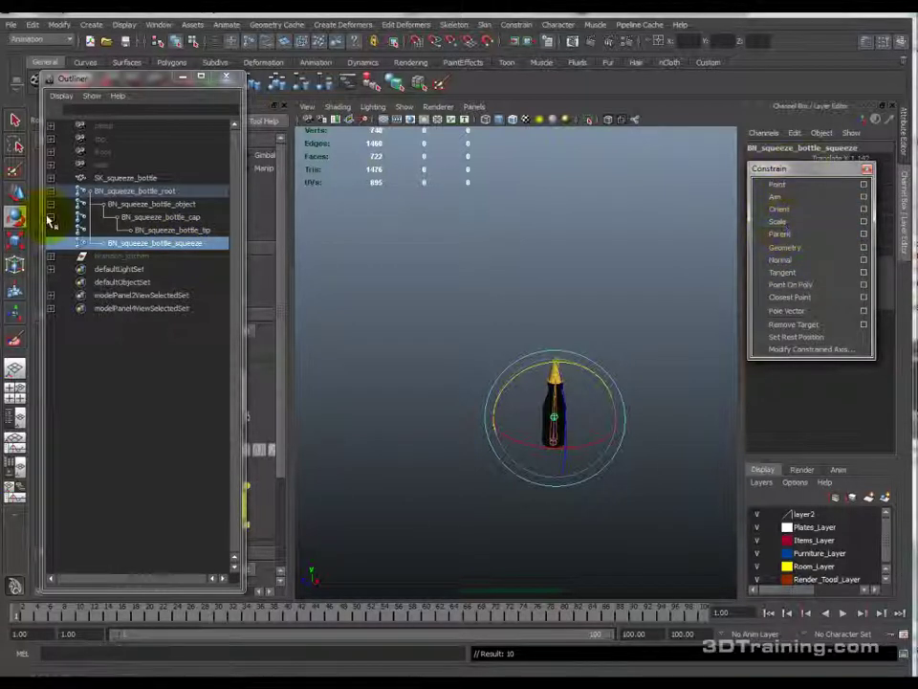
{"action": "left_click", "coordinate": [153, 204]}
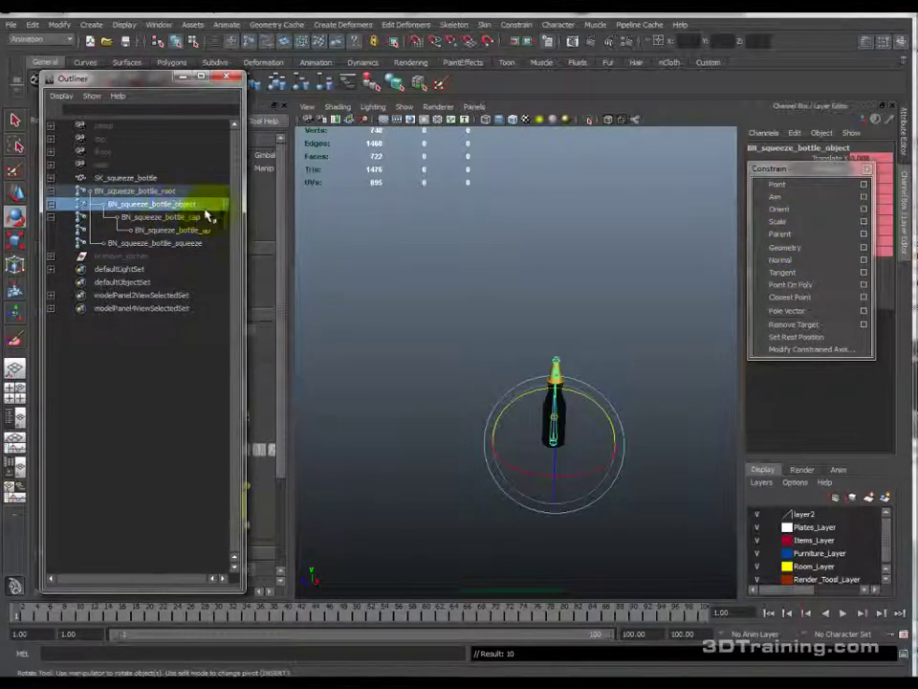
{"action": "left_click", "coordinate": [192, 243], "text": "ctrl"}
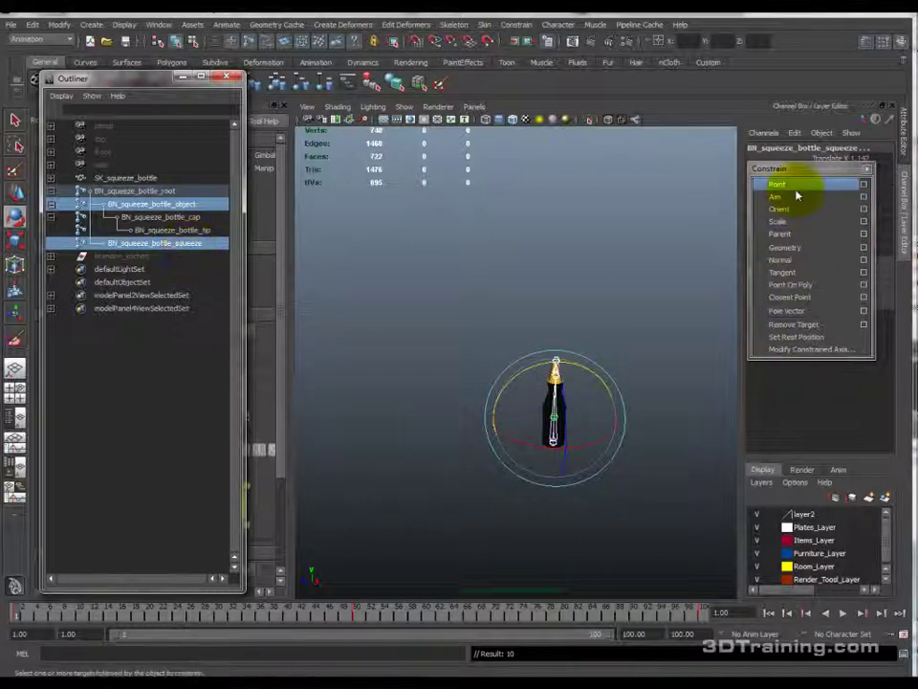
{"action": "left_click", "coordinate": [866, 237]}
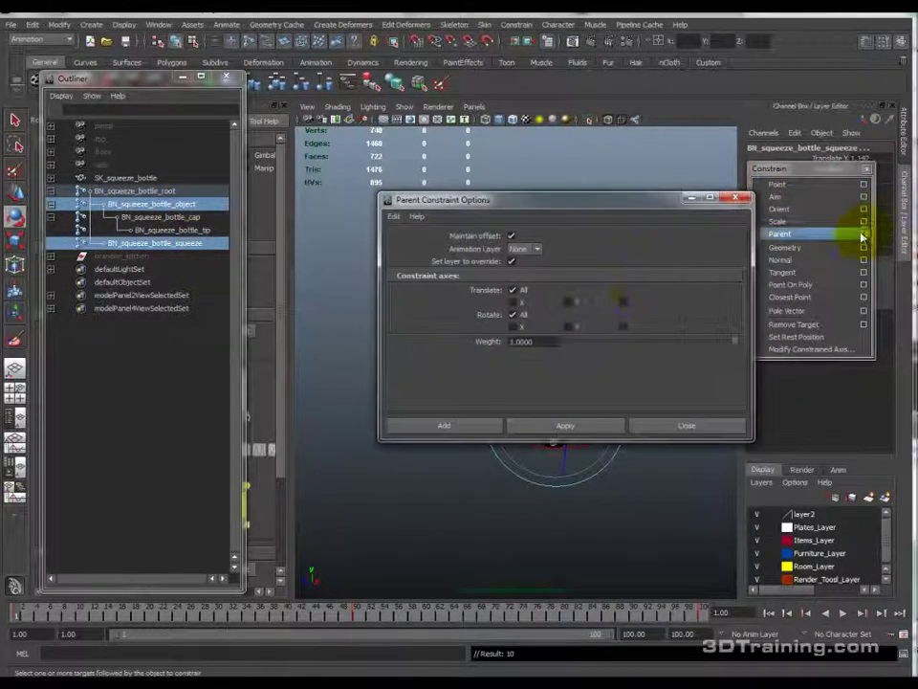
{"action": "left_click", "coordinate": [461, 429]}
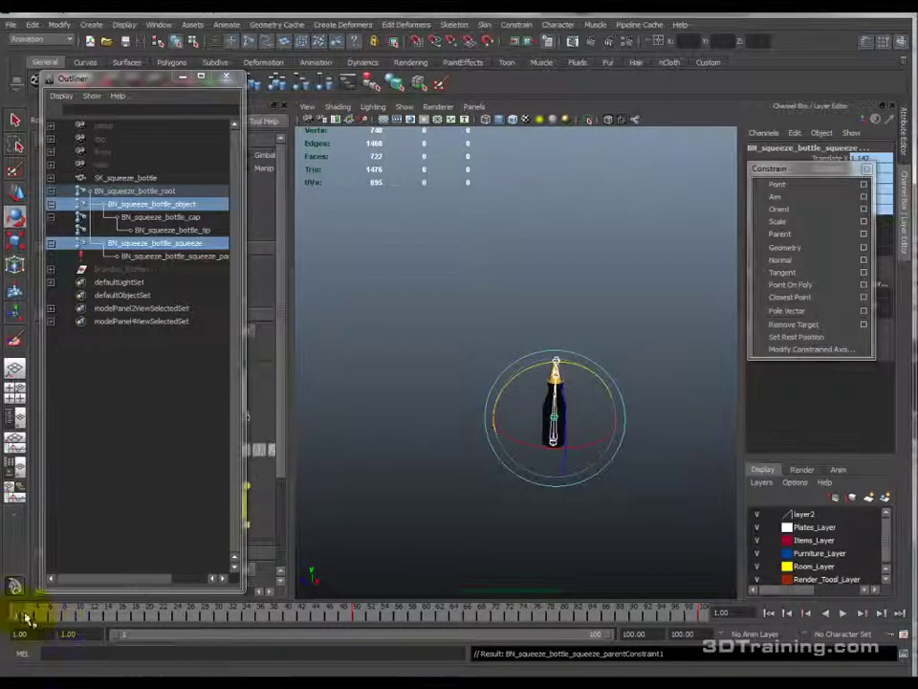
Step: Scrub between frames 1 and 50 to check how the constrained squeeze joint follows the object joint, examining both joints and the constraint
{"action": "left_click_drag", "start_coordinate": [50, 614], "coordinate": [20, 615]}
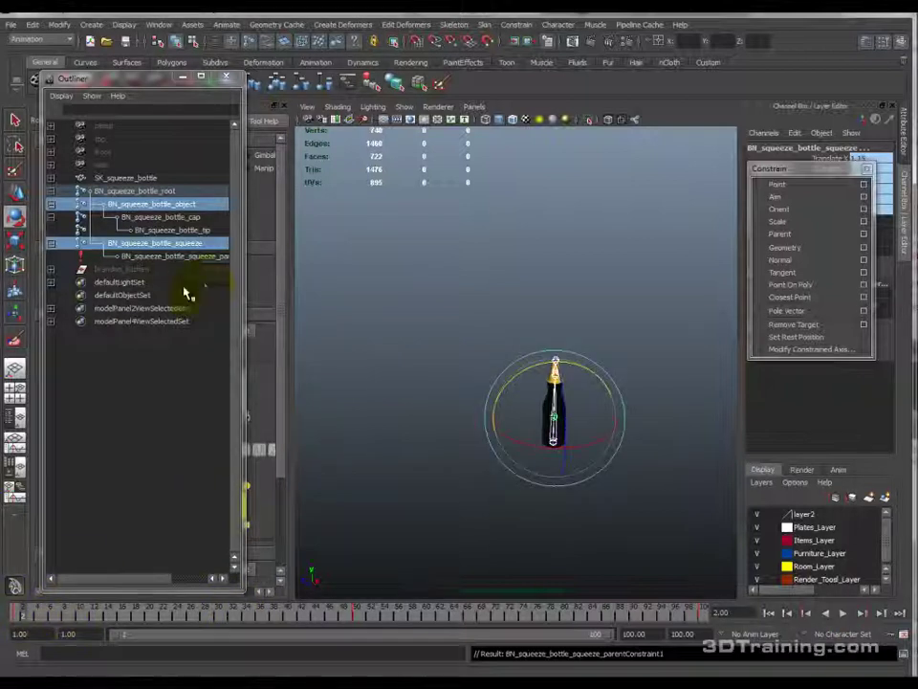
{"action": "left_click", "coordinate": [174, 256]}
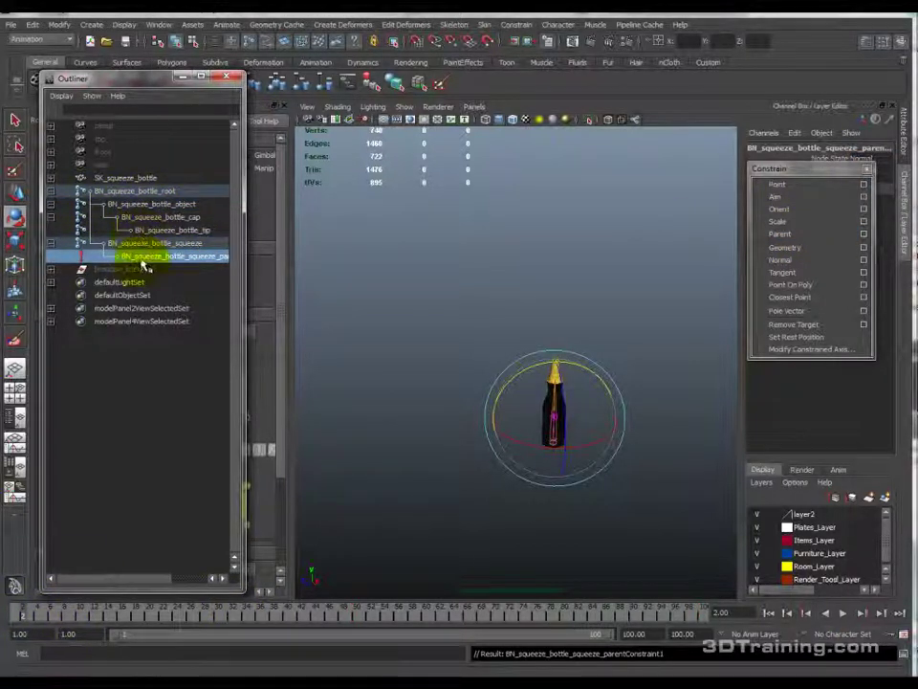
{"action": "left_click", "coordinate": [184, 244]}
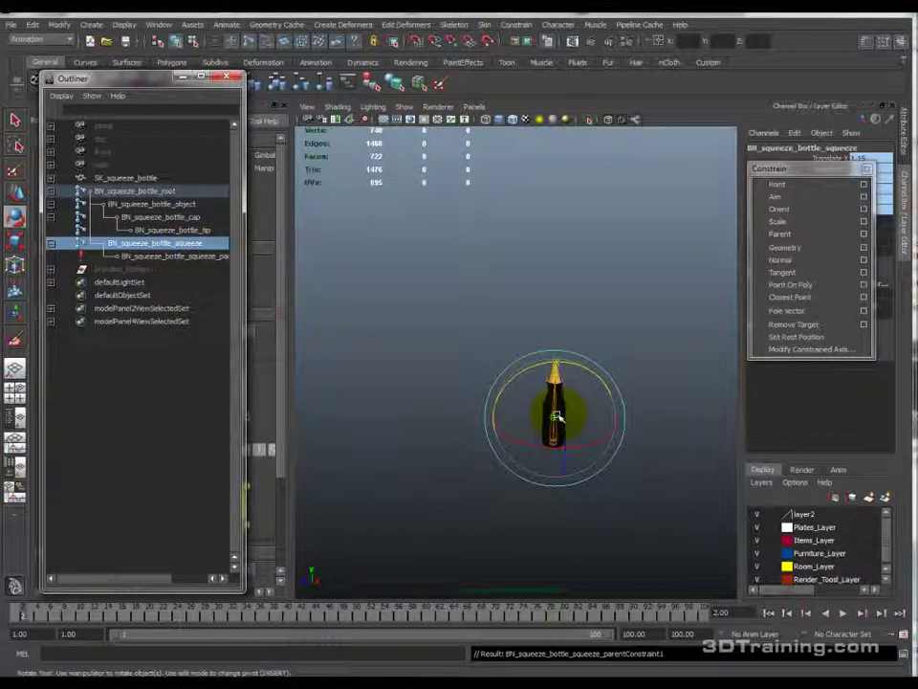
{"action": "left_click", "coordinate": [191, 205]}
{"action": "mouse_move", "coordinate": [16, 608]}
{"action": "left_mouse_down"}
{"action": "mouse_move", "coordinate": [491, 611]}
{"action": "mouse_move", "coordinate": [86, 614]}
{"action": "mouse_move", "coordinate": [411, 608]}
{"action": "mouse_move", "coordinate": [16, 590]}
{"action": "left_mouse_up"}
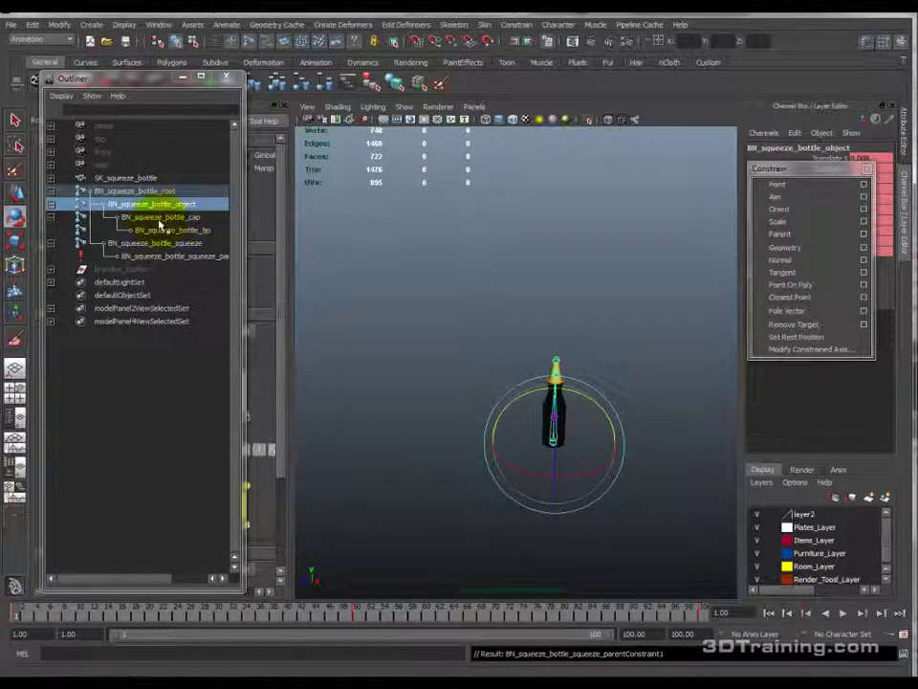
{"action": "mouse_move", "coordinate": [43, 610]}
{"action": "left_mouse_down"}
{"action": "mouse_move", "coordinate": [361, 624]}
{"action": "mouse_move", "coordinate": [574, 611]}
{"action": "mouse_move", "coordinate": [90, 620]}
{"action": "mouse_move", "coordinate": [8, 607]}
{"action": "mouse_move", "coordinate": [354, 632]}
{"action": "mouse_move", "coordinate": [379, 620]}
{"action": "mouse_move", "coordinate": [717, 615]}
{"action": "mouse_move", "coordinate": [359, 620]}
{"action": "left_mouse_up"}
{"action": "left_click", "coordinate": [197, 204]}
{"action": "left_click", "coordinate": [214, 206]}
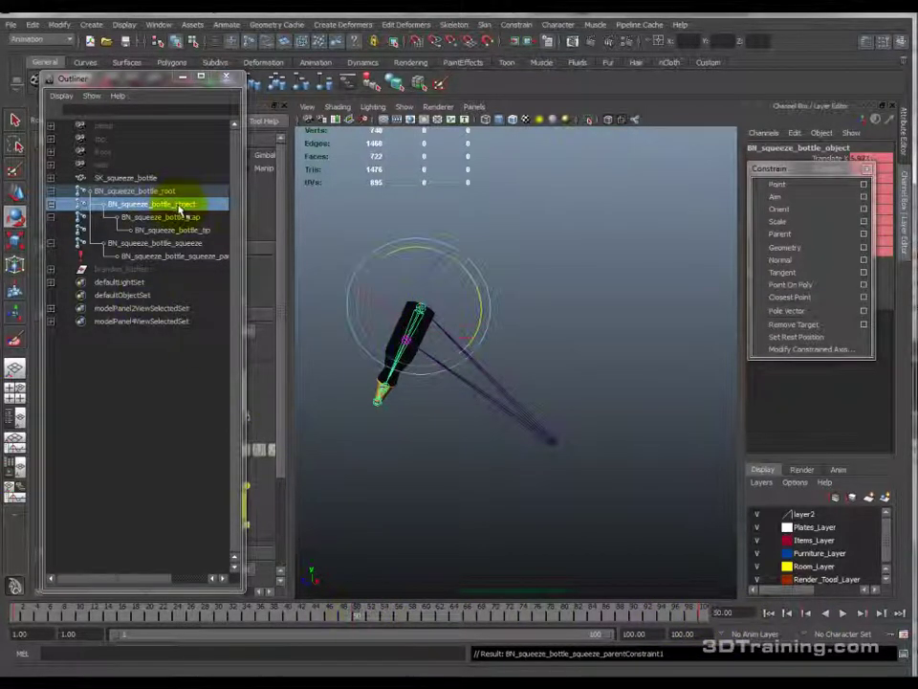
Step: Try deleting the squeeze joint's parent constraint, scrub the timeline around frame 50, and undo the deletion
{"action": "left_click_drag", "start_coordinate": [244, 211], "coordinate": [303, 234]}
{"action": "left_click", "coordinate": [247, 258]}
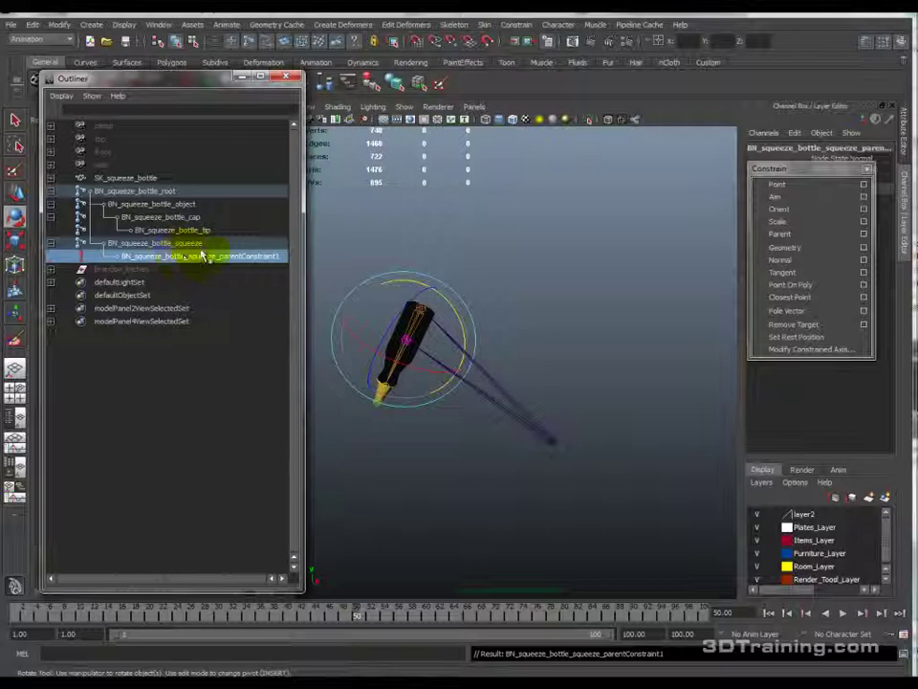
{"action": "key", "text": "Delete"}
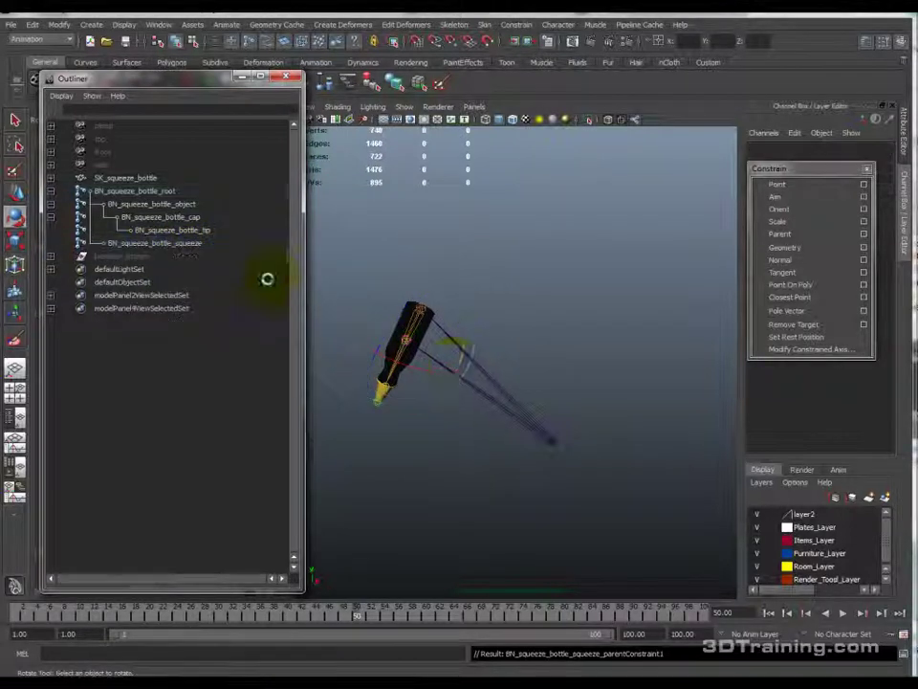
{"action": "left_click_drag", "start_coordinate": [173, 615], "coordinate": [359, 621]}
{"action": "key", "text": "ctrl+z"}
Step: Copy the BN_squeeze_bottle_object joint's key at frame 50 and paste it at frame 70
{"action": "left_click", "coordinate": [220, 265]}
{"action": "left_click", "coordinate": [182, 203]}
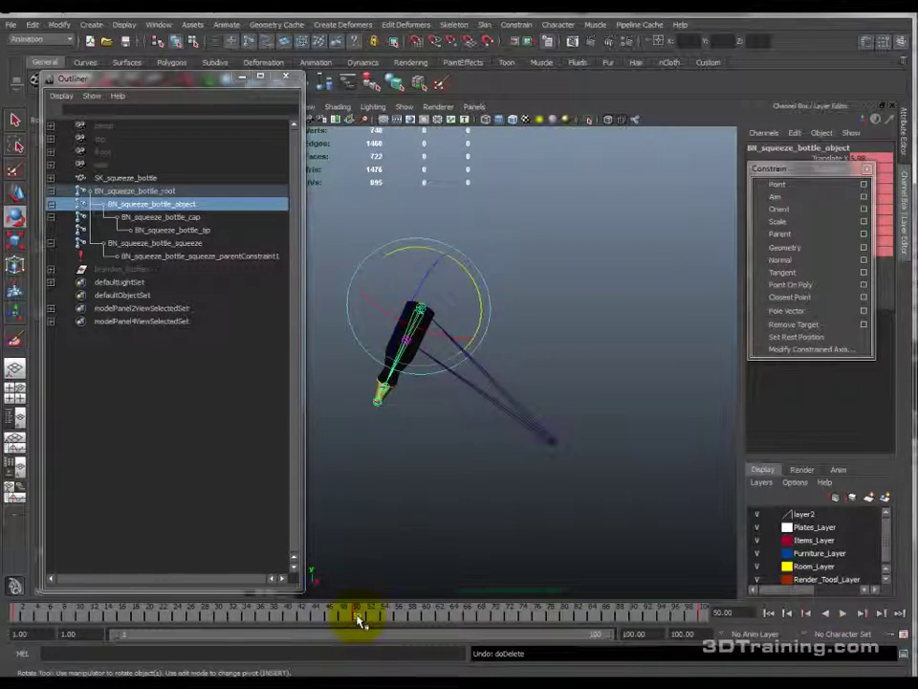
{"action": "right_click_drag", "start_coordinate": [359, 622], "coordinate": [390, 463]}
{"action": "left_click_drag", "start_coordinate": [359, 615], "coordinate": [497, 621]}
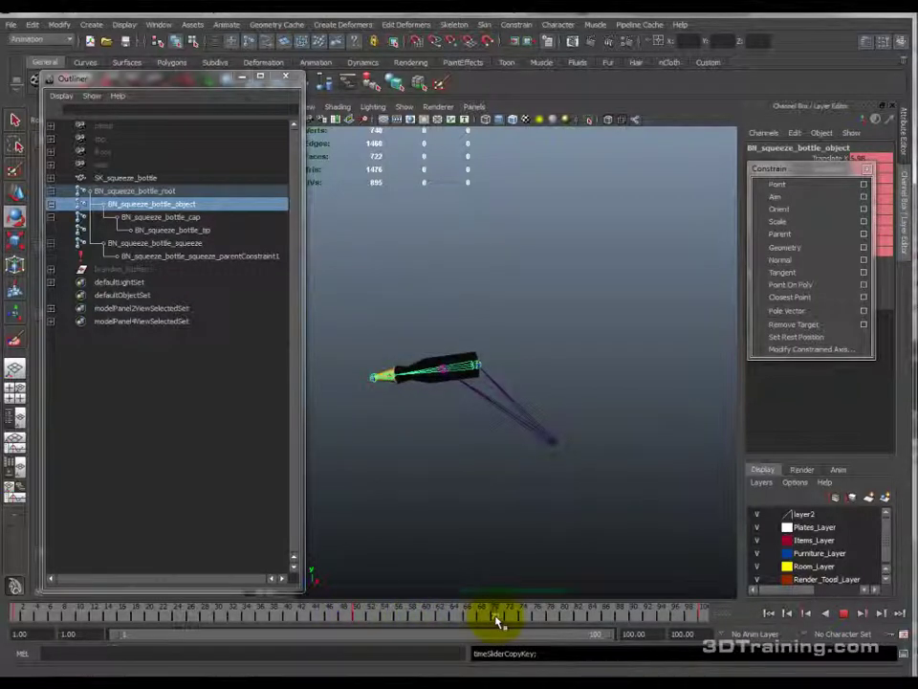
{"action": "right_click_drag", "start_coordinate": [498, 621], "coordinate": [650, 493]}
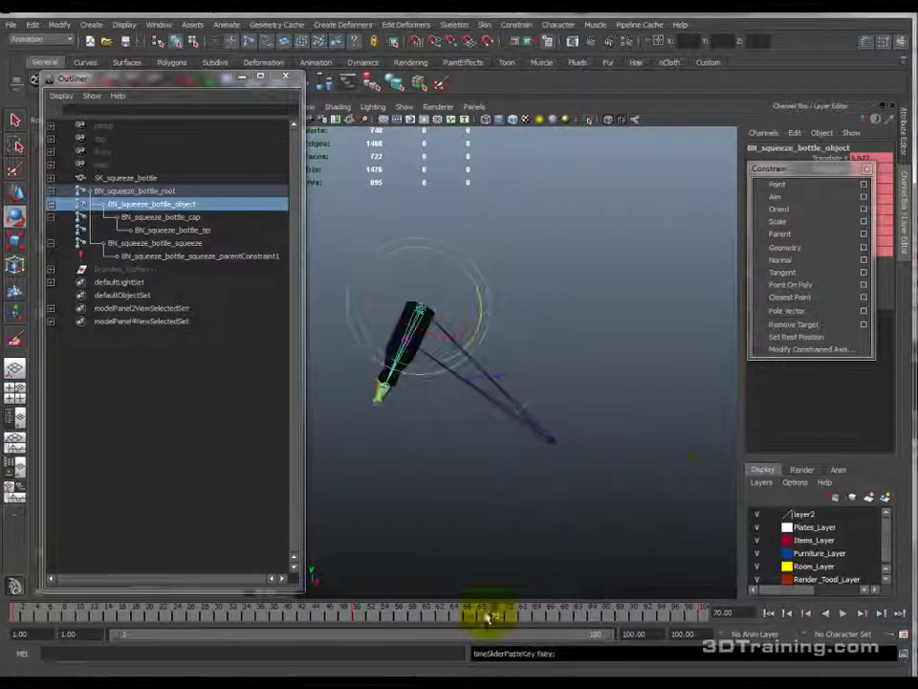
Step: Scrub and play the animation to check the object joint's hold between frames 50 and 70
{"action": "left_click_drag", "start_coordinate": [492, 617], "coordinate": [433, 622]}
{"action": "mouse_move", "coordinate": [374, 620]}
{"action": "left_mouse_down"}
{"action": "mouse_move", "coordinate": [433, 621]}
{"action": "mouse_move", "coordinate": [15, 612]}
{"action": "mouse_move", "coordinate": [160, 627]}
{"action": "mouse_move", "coordinate": [378, 624]}
{"action": "left_mouse_up"}
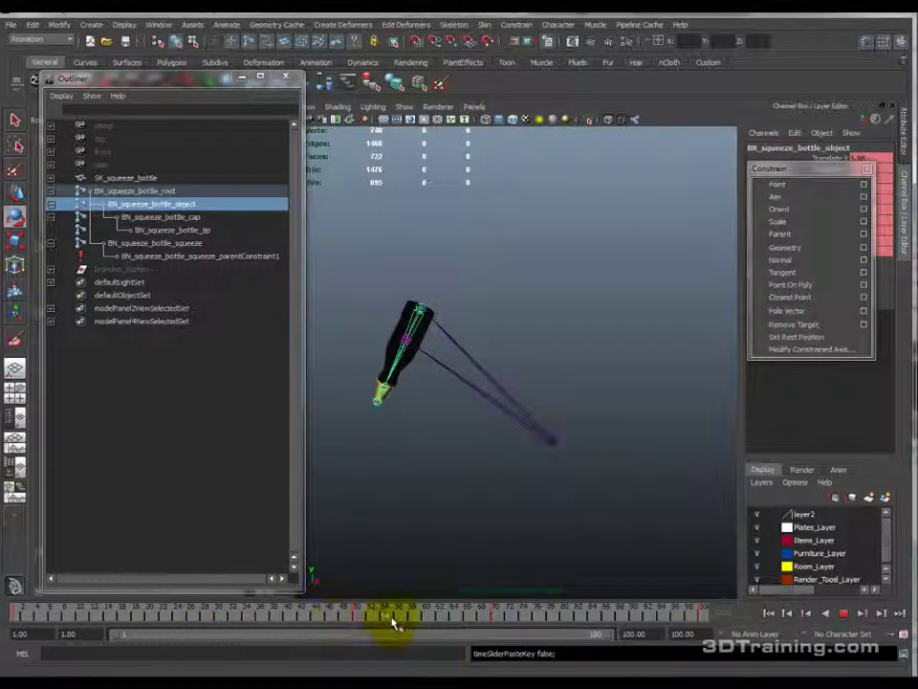
{"action": "left_click_drag", "start_coordinate": [459, 620], "coordinate": [706, 613]}
{"action": "left_click", "coordinate": [845, 617]}
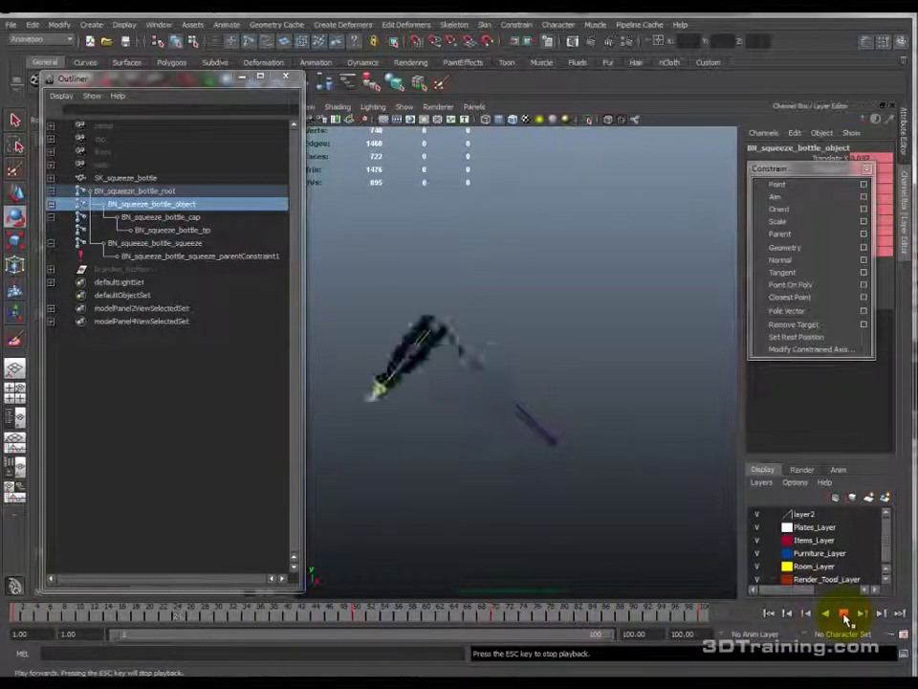
Step: Try keying all channels of the squeeze joint at frames 50 and 70, scrub past them, and undo the keys
{"action": "left_click_drag", "start_coordinate": [506, 615], "coordinate": [356, 615]}
{"action": "left_click", "coordinate": [195, 243]}
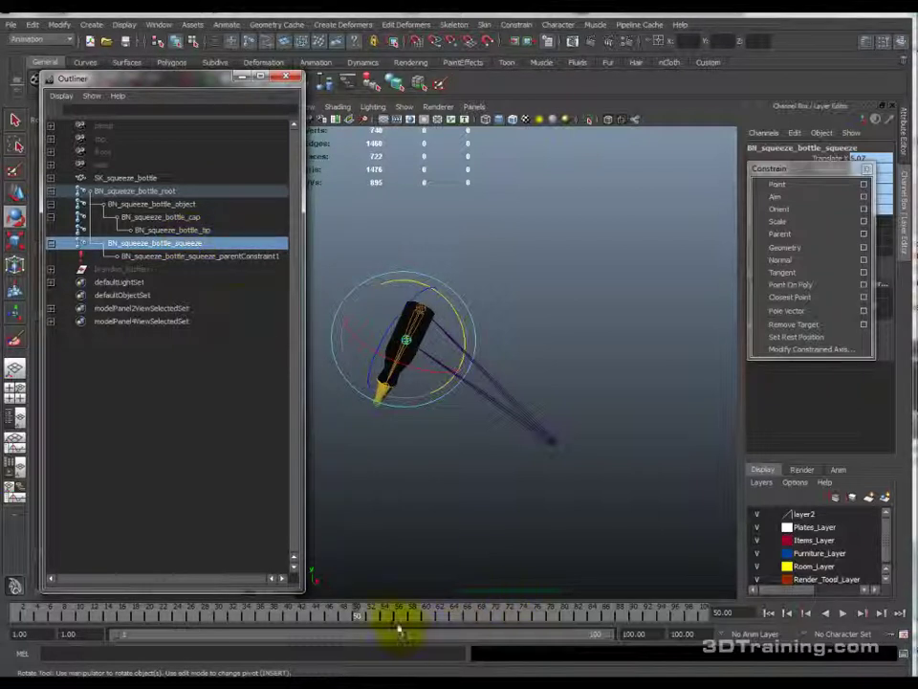
{"action": "left_click_drag", "start_coordinate": [361, 622], "coordinate": [572, 624]}
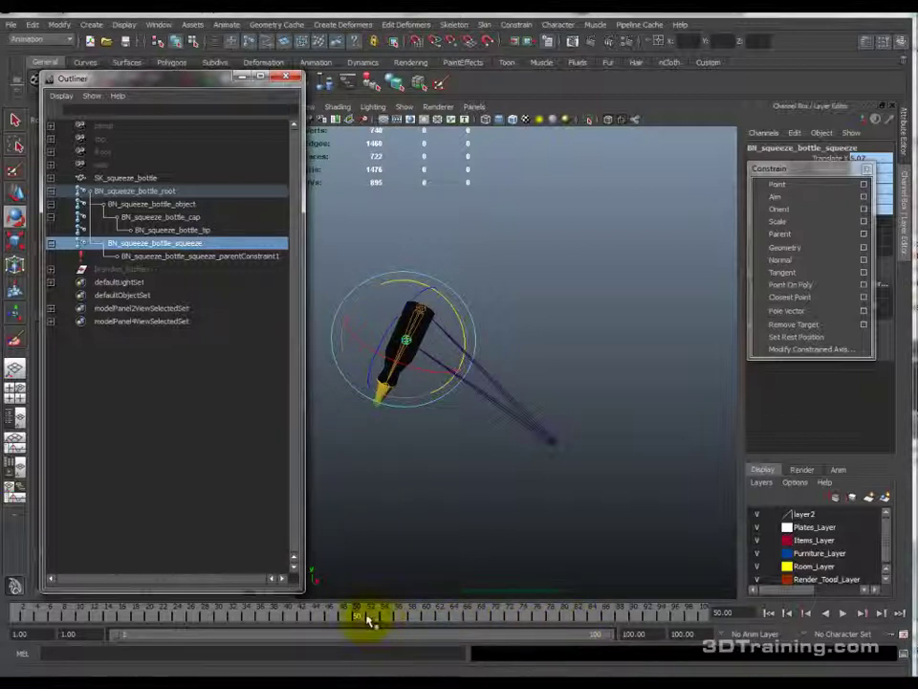
{"action": "mouse_move", "coordinate": [478, 638]}
{"action": "left_mouse_down"}
{"action": "mouse_move", "coordinate": [399, 623]}
{"action": "mouse_move", "coordinate": [493, 619]}
{"action": "left_mouse_up"}
{"action": "key", "text": "s"}
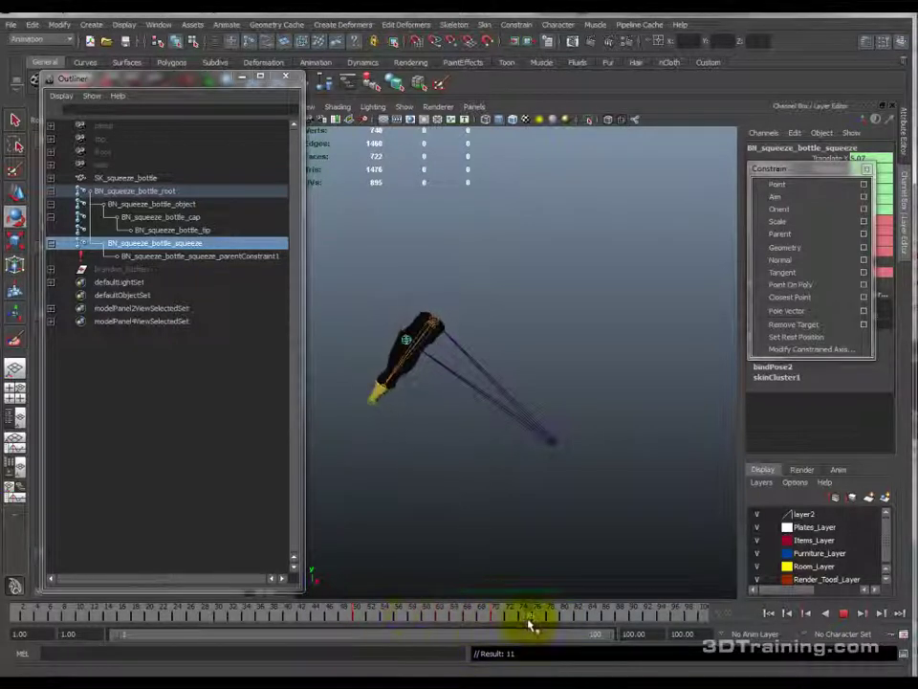
{"action": "mouse_move", "coordinate": [669, 624]}
{"action": "left_mouse_down"}
{"action": "mouse_move", "coordinate": [163, 621]}
{"action": "mouse_move", "coordinate": [631, 643]}
{"action": "mouse_move", "coordinate": [546, 617]}
{"action": "mouse_move", "coordinate": [301, 615]}
{"action": "mouse_move", "coordinate": [594, 622]}
{"action": "mouse_move", "coordinate": [529, 620]}
{"action": "left_mouse_up"}
{"action": "key", "text": "e"}
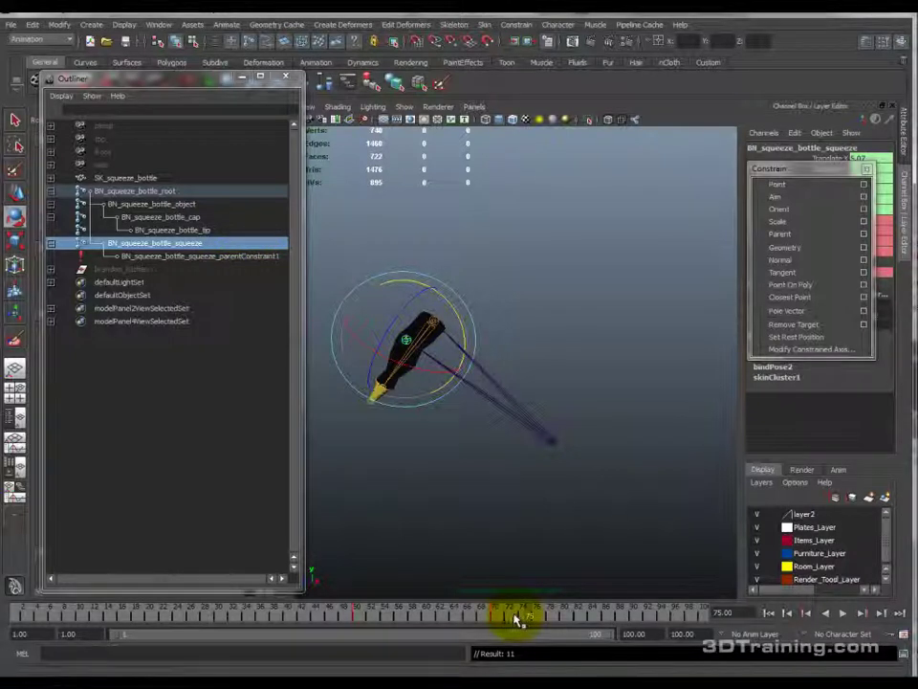
{"action": "key", "text": "ctrl+z"}
Step: Key only Scale X, Y and Z of the squeeze joint at frame 50 and again at frame 70
{"action": "left_click_drag", "start_coordinate": [496, 615], "coordinate": [357, 612]}
{"action": "left_click_drag", "start_coordinate": [799, 172], "coordinate": [683, 278]}
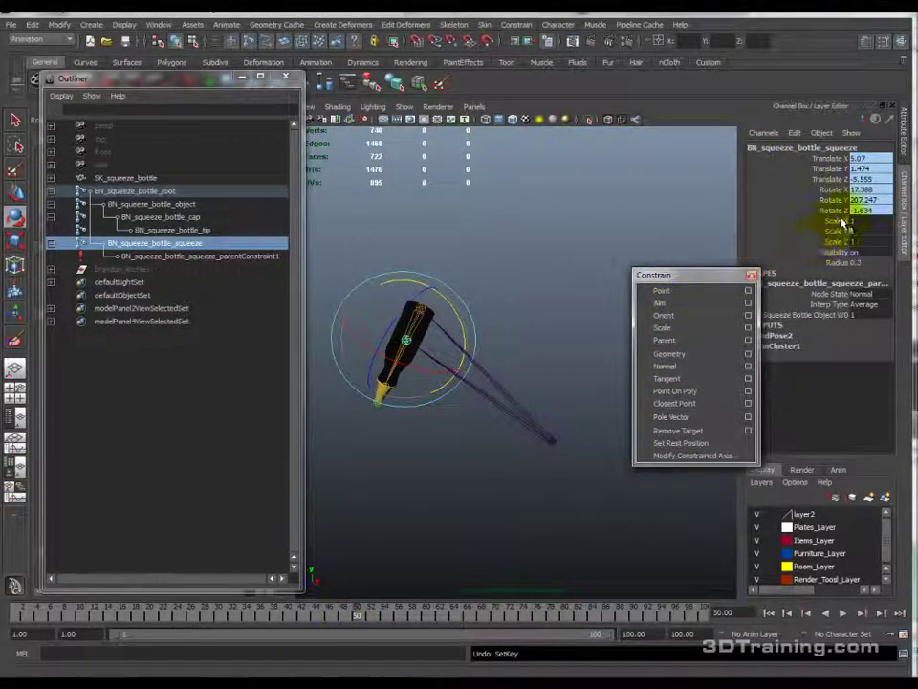
{"action": "left_click_drag", "start_coordinate": [832, 220], "coordinate": [836, 244]}
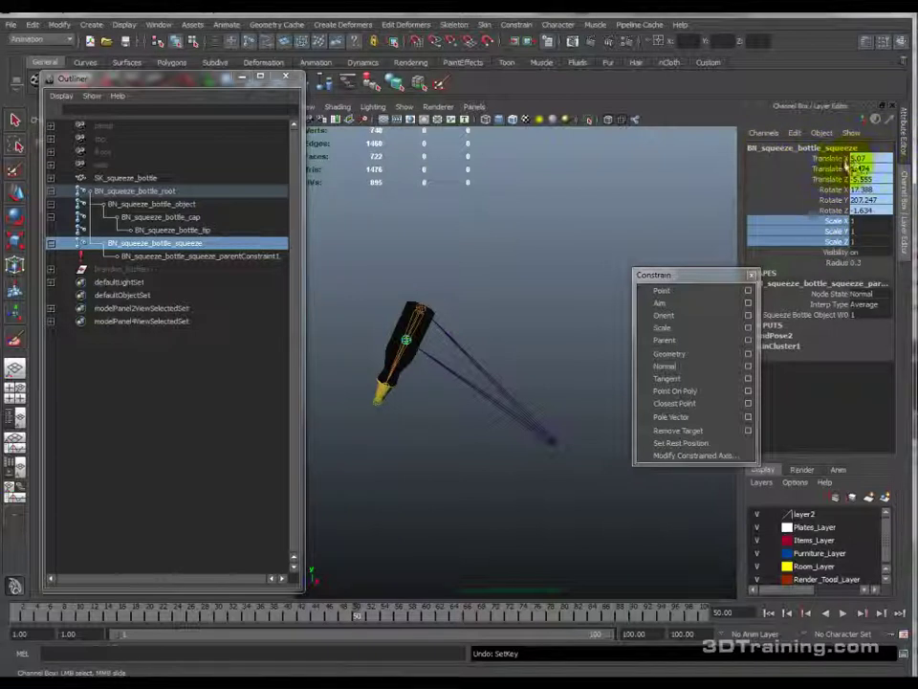
{"action": "right_click", "coordinate": [844, 225]}
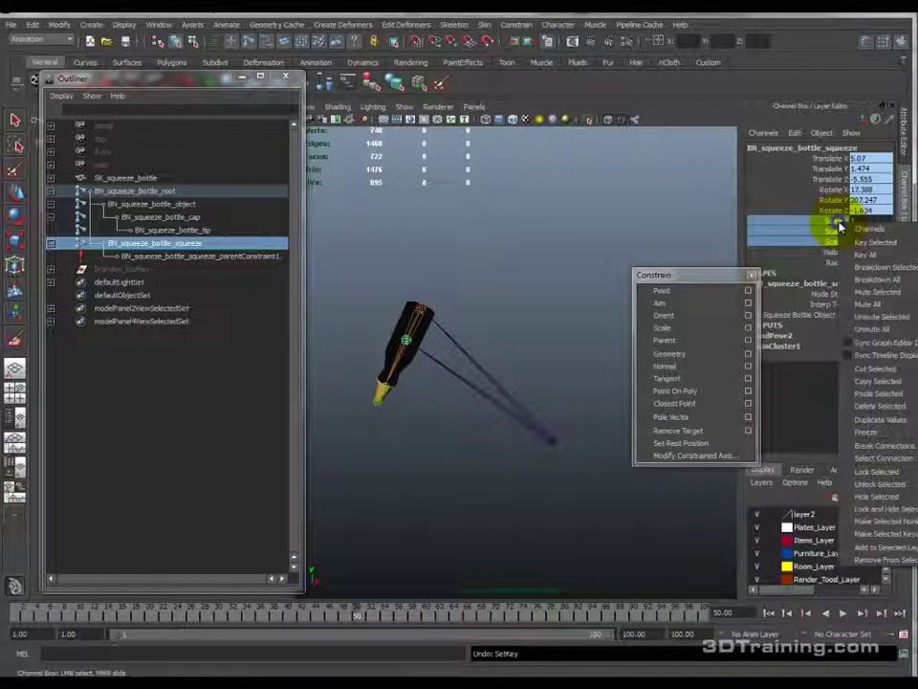
{"action": "left_click", "coordinate": [889, 249]}
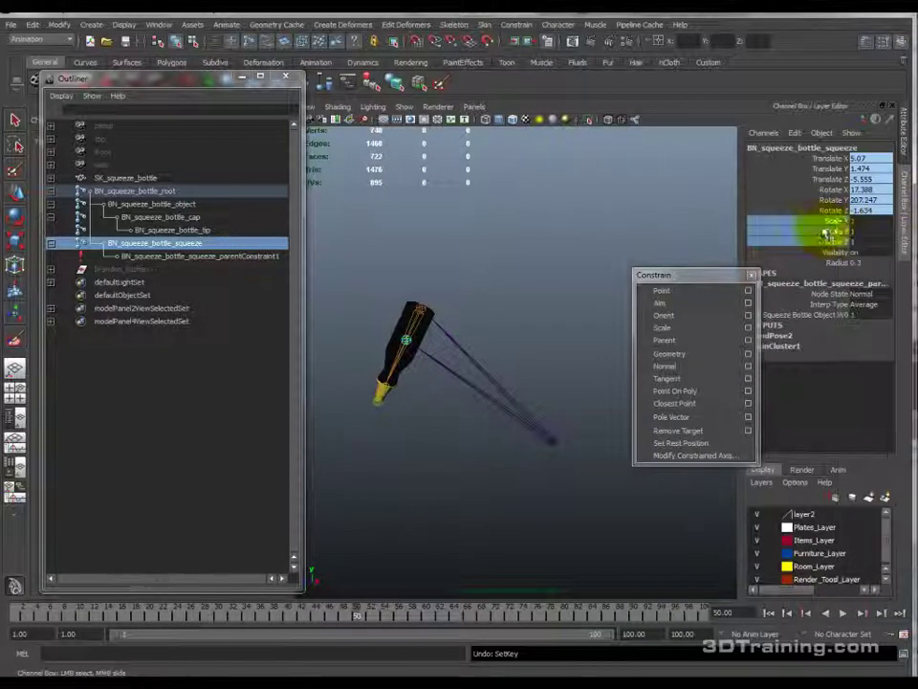
{"action": "right_click", "coordinate": [835, 235]}
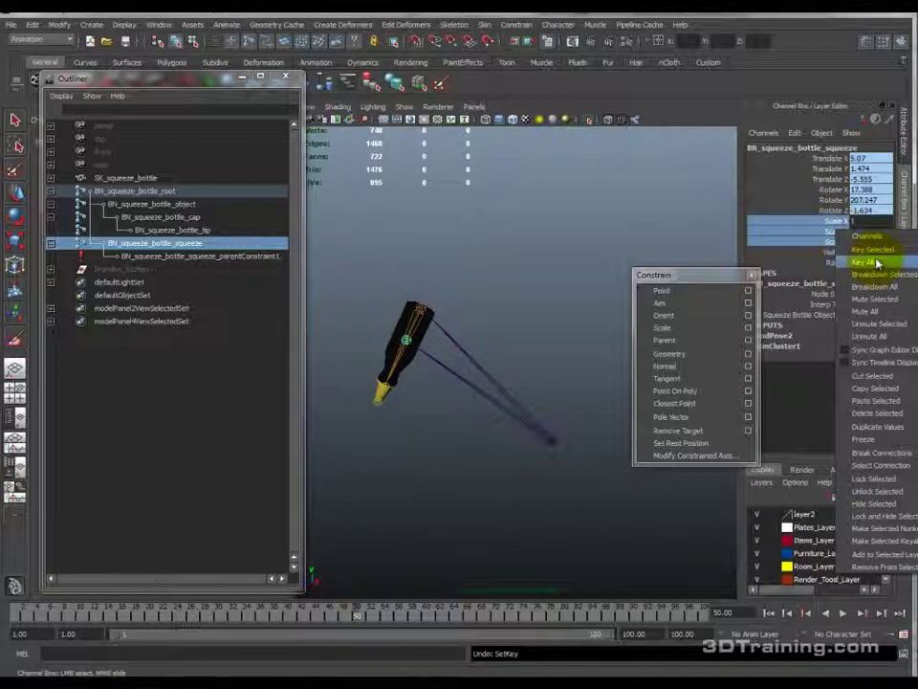
{"action": "left_click", "coordinate": [873, 250]}
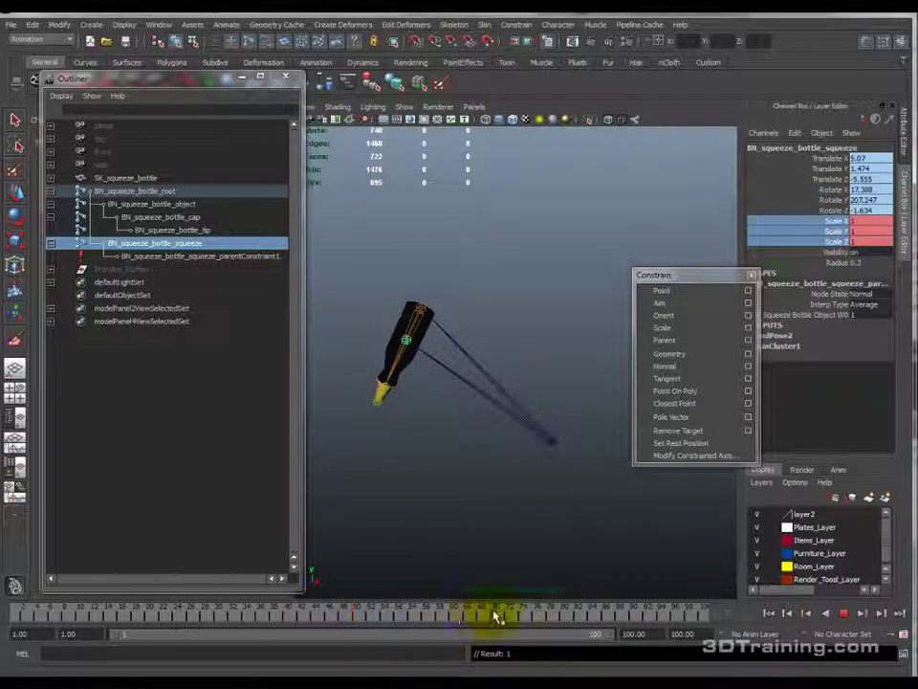
{"action": "right_click", "coordinate": [840, 242]}
{"action": "left_click", "coordinate": [879, 260]}
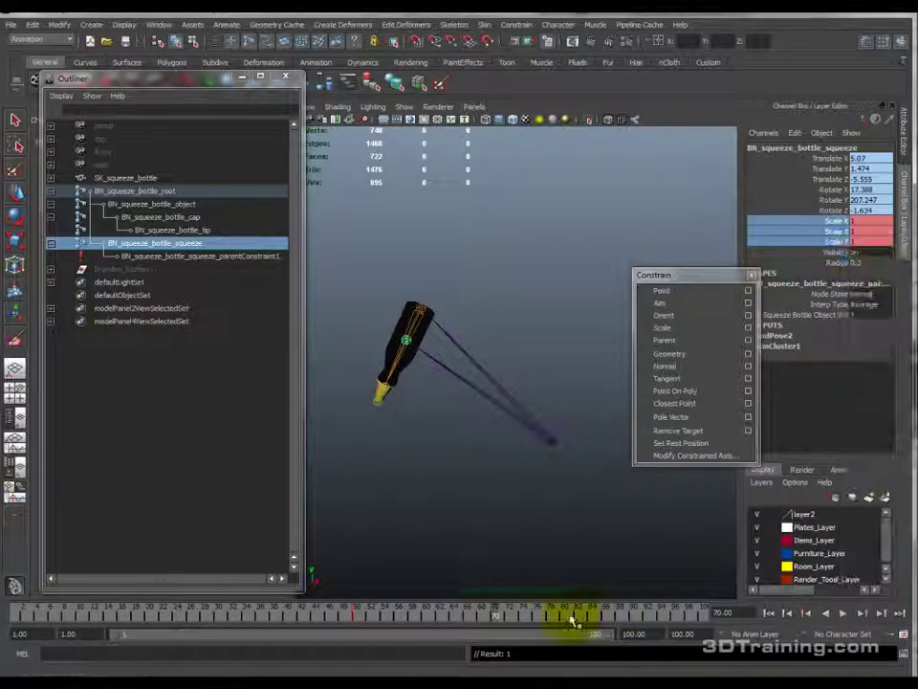
Step: Scrub and play the timeline to check the squeeze joint's motion with only its scale channels keyed
{"action": "left_click_drag", "start_coordinate": [407, 618], "coordinate": [585, 620]}
{"action": "left_click_drag", "start_coordinate": [182, 608], "coordinate": [365, 608]}
{"action": "left_click", "coordinate": [842, 613]}
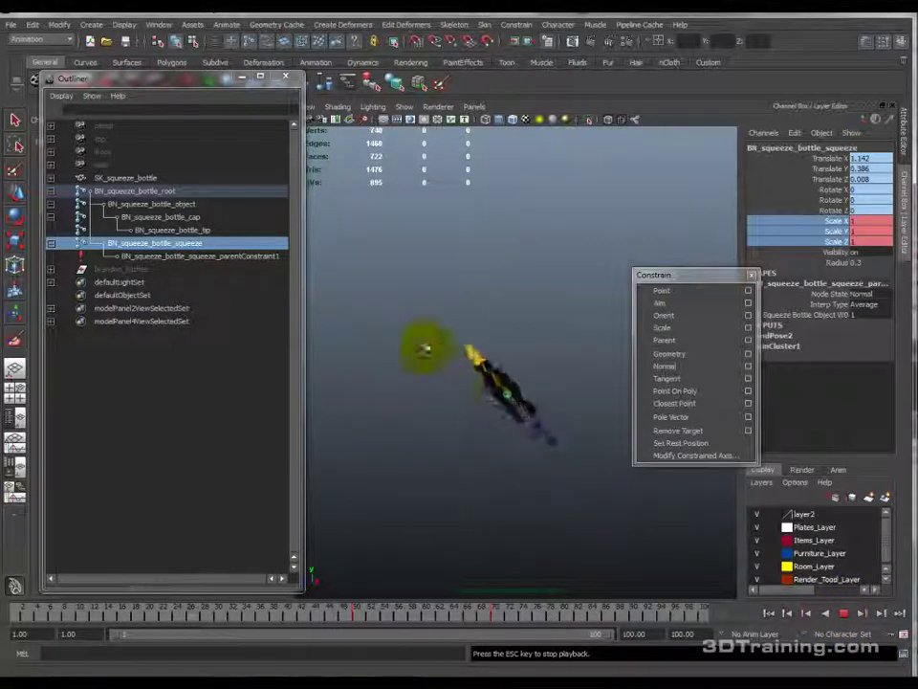
{"action": "left_click", "coordinate": [841, 613]}
Step: Set the squeeze joint's Scale X, Y and Z to 0.5 at frame 60 and key those three channels
{"action": "mouse_move", "coordinate": [381, 611]}
{"action": "left_mouse_down"}
{"action": "mouse_move", "coordinate": [358, 614]}
{"action": "mouse_move", "coordinate": [492, 615]}
{"action": "mouse_move", "coordinate": [246, 611]}
{"action": "mouse_move", "coordinate": [549, 615]}
{"action": "mouse_move", "coordinate": [411, 615]}
{"action": "mouse_move", "coordinate": [427, 614]}
{"action": "left_mouse_up"}
{"action": "mouse_move", "coordinate": [419, 396]}
{"action": "middle_mouse_down"}
{"action": "mouse_move", "coordinate": [435, 396]}
{"action": "mouse_move", "coordinate": [421, 395]}
{"action": "middle_mouse_up"}
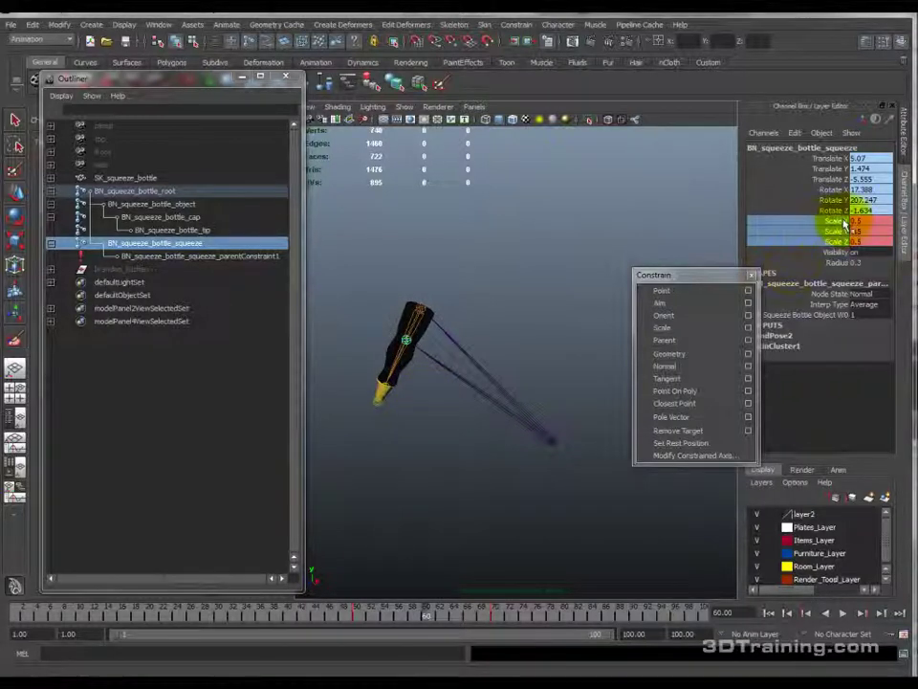
{"action": "left_click", "coordinate": [864, 235]}
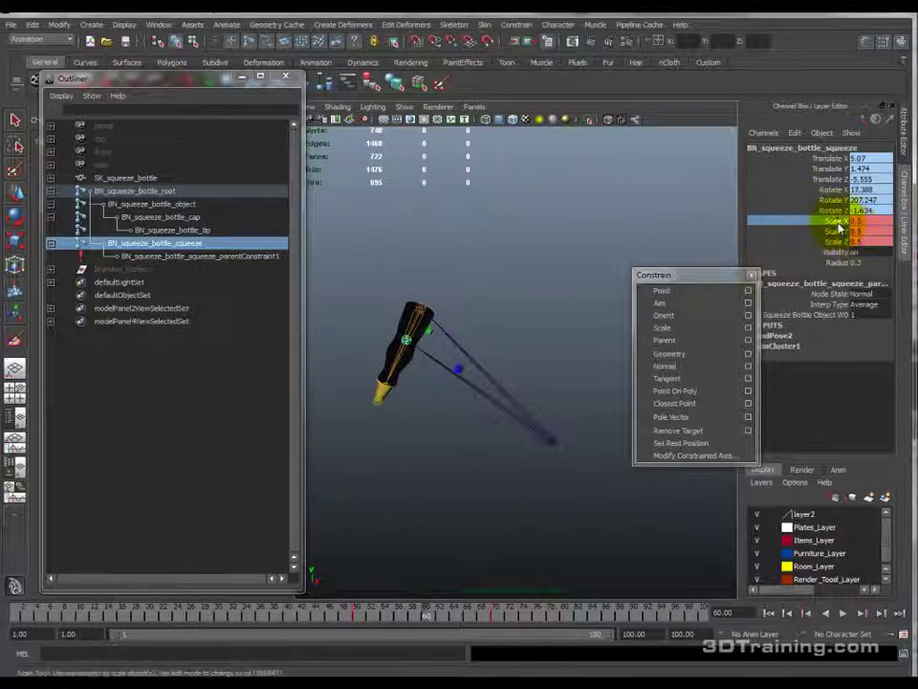
{"action": "right_click", "coordinate": [841, 243]}
{"action": "left_click", "coordinate": [865, 260]}
Step: Scrub back to frame 23 and play the animation up close to examine the bottle squeezing while it moves
{"action": "left_click_drag", "start_coordinate": [389, 612], "coordinate": [182, 609]}
{"action": "left_click", "coordinate": [171, 608]}
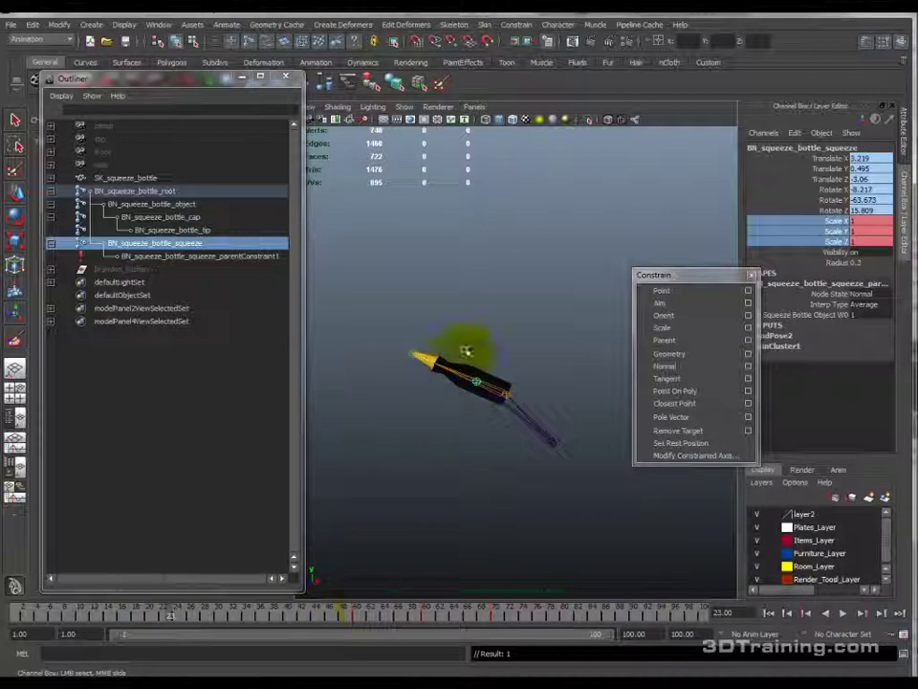
{"action": "right_click_drag", "start_coordinate": [451, 360], "coordinate": [492, 412], "text": "alt"}
{"action": "middle_click_drag", "start_coordinate": [492, 412], "coordinate": [507, 413], "text": "alt"}
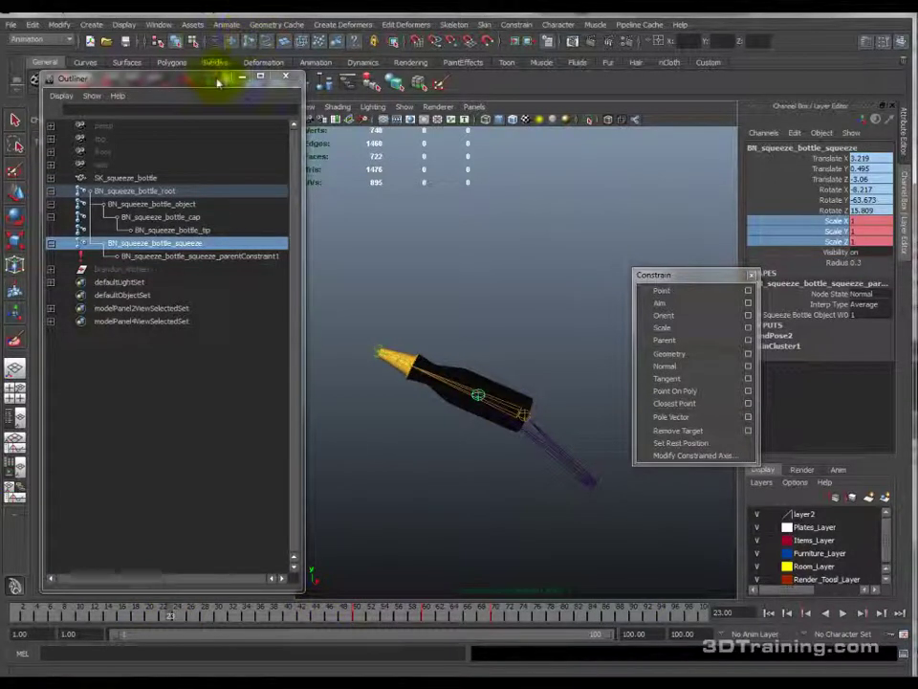
{"action": "left_click_drag", "start_coordinate": [215, 77], "coordinate": [177, 79]}
{"action": "left_click", "coordinate": [842, 612]}
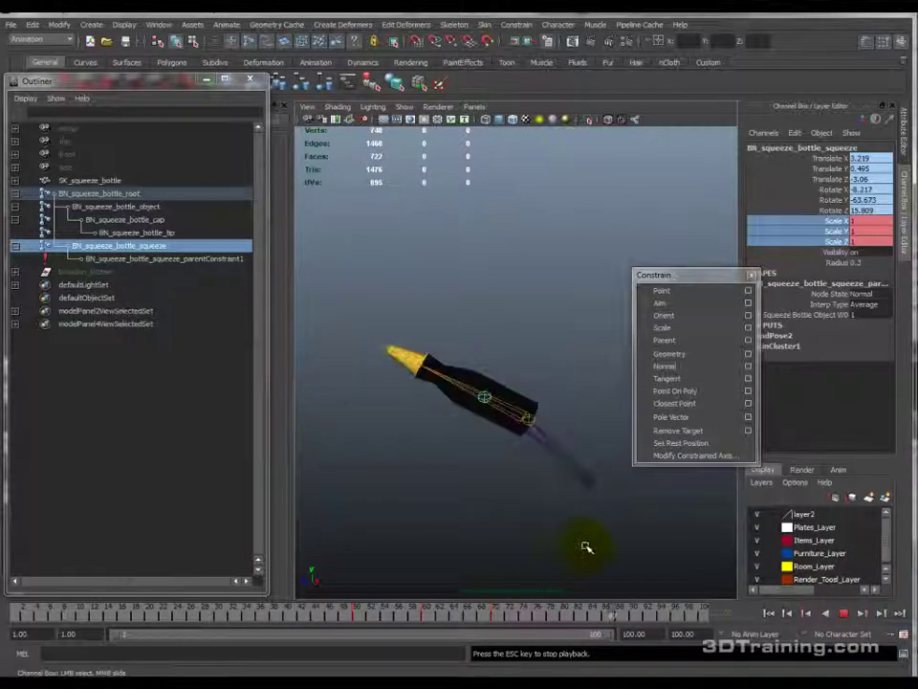
Step: Key only Scale X, Y and Z of the BN_squeeze_bottle_tip joint at frame 50 and again at frame 70
{"action": "left_click", "coordinate": [846, 615]}
{"action": "left_click", "coordinate": [381, 617]}
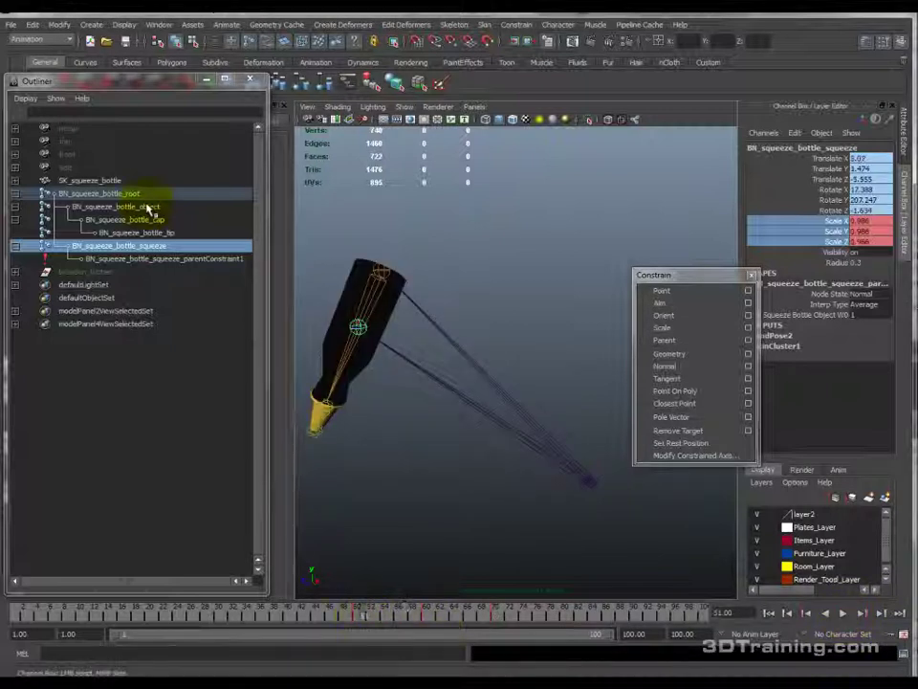
{"action": "left_click", "coordinate": [172, 233]}
{"action": "left_click_drag", "start_coordinate": [380, 612], "coordinate": [359, 615]}
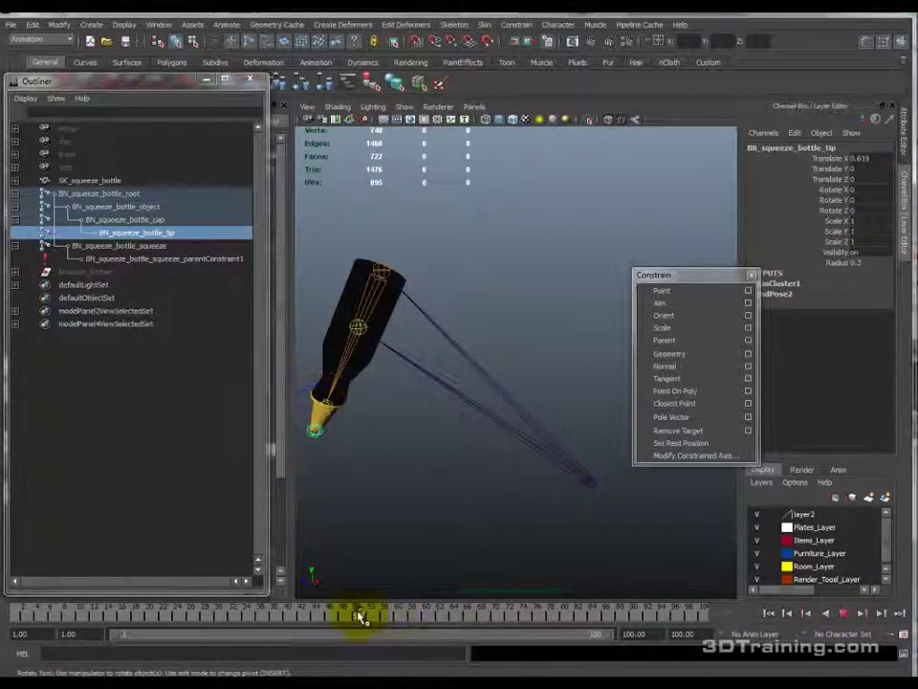
{"action": "left_click_drag", "start_coordinate": [834, 221], "coordinate": [836, 242]}
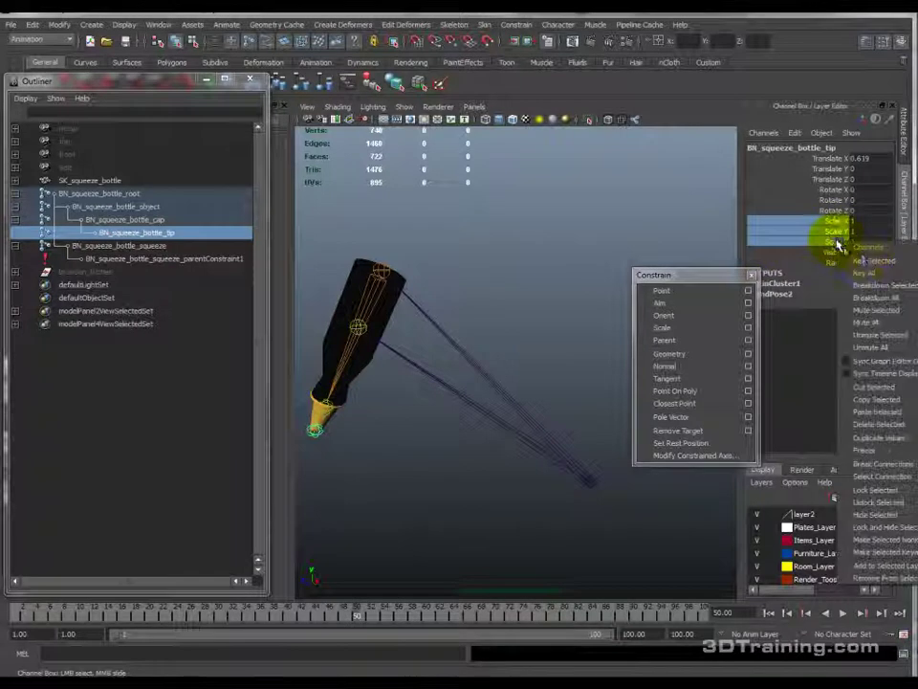
{"action": "right_click", "coordinate": [841, 244]}
{"action": "left_click", "coordinate": [865, 250]}
{"action": "left_click_drag", "start_coordinate": [420, 615], "coordinate": [498, 615]}
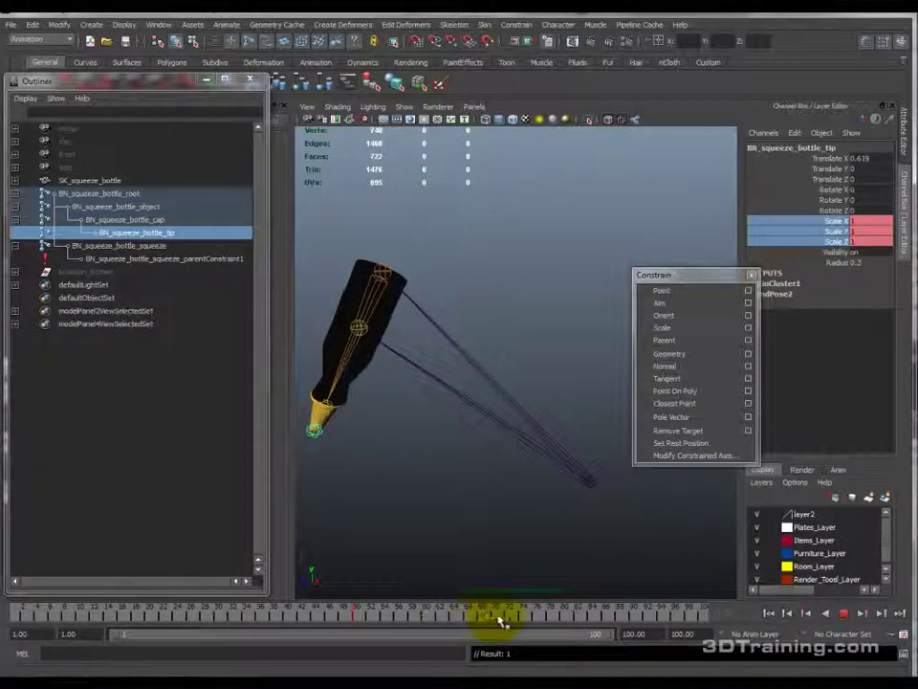
{"action": "right_click", "coordinate": [815, 235]}
{"action": "left_click", "coordinate": [842, 247]}
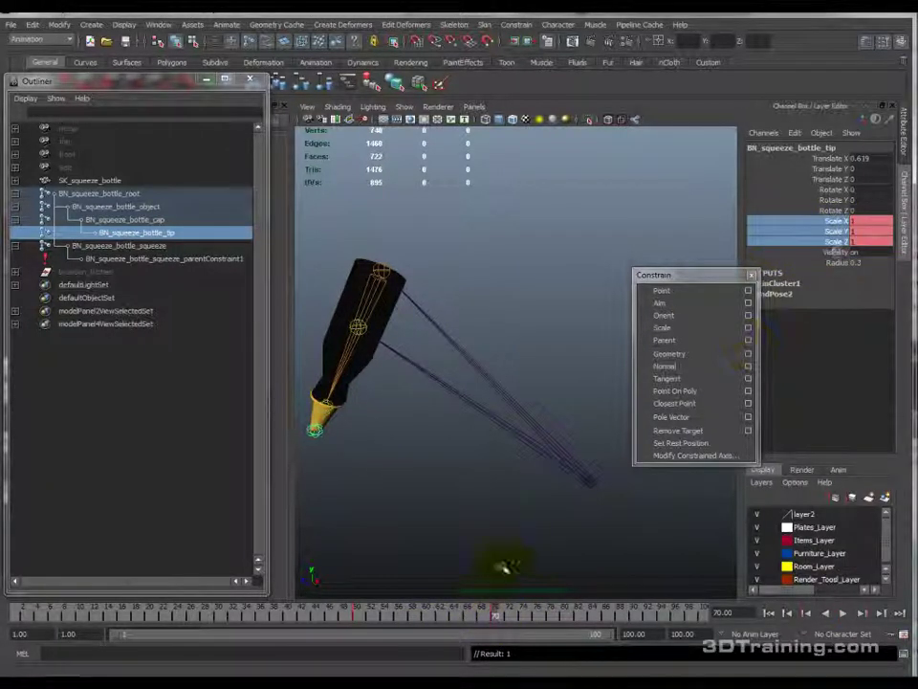
Step: Set the tip joint's Scale X, Y and Z to 3 at frame 60 and key those three channels
{"action": "left_click", "coordinate": [429, 617]}
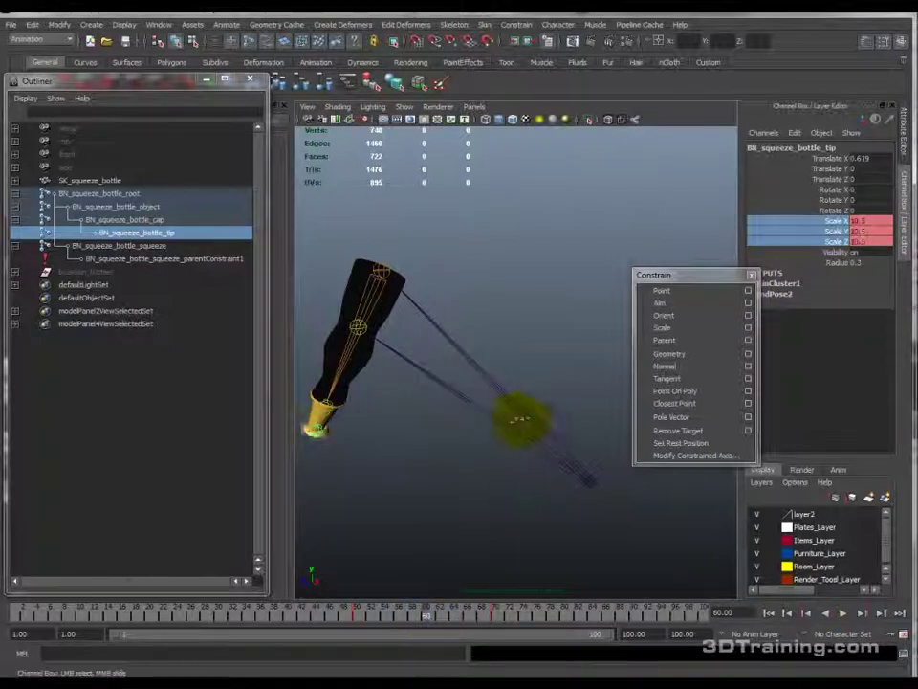
{"action": "left_click_drag", "start_coordinate": [406, 422], "coordinate": [448, 415], "text": "alt"}
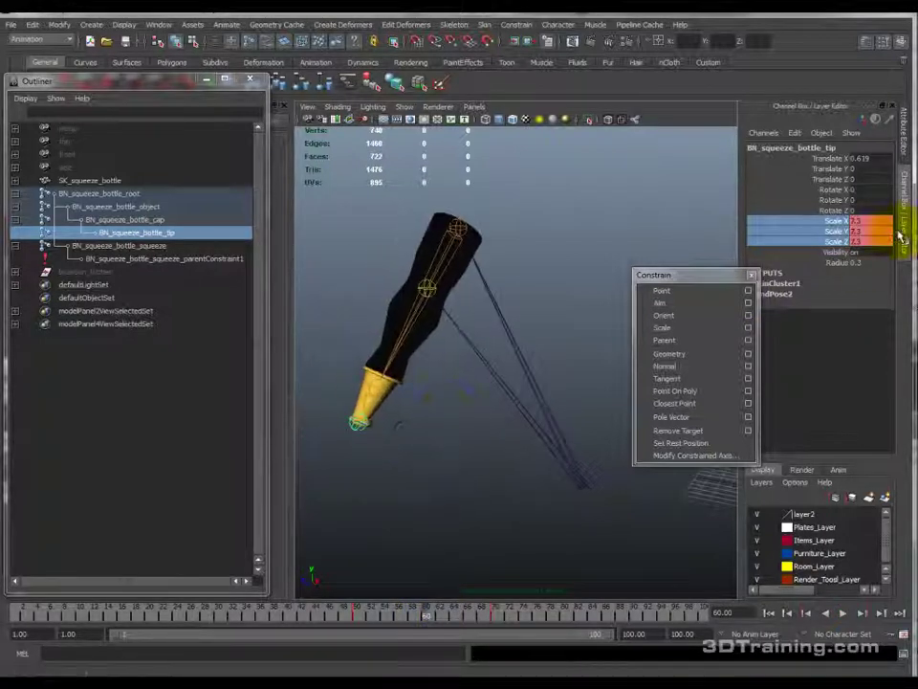
{"action": "left_click_drag", "start_coordinate": [875, 221], "coordinate": [865, 241]}
{"action": "type", "text": "3"}
{"action": "key", "text": "Return"}
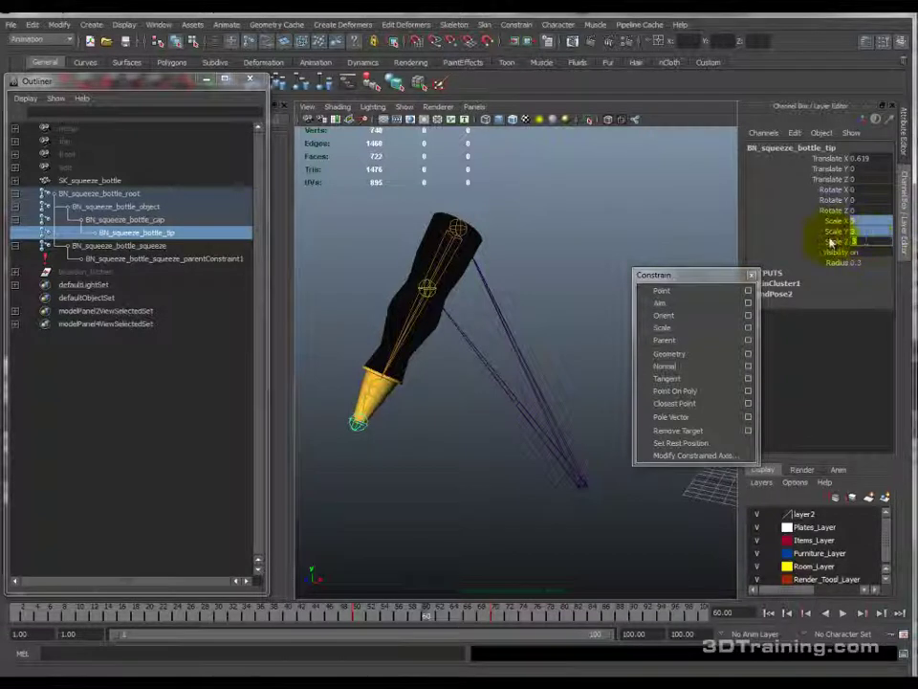
{"action": "right_click", "coordinate": [830, 240]}
{"action": "left_click", "coordinate": [854, 258]}
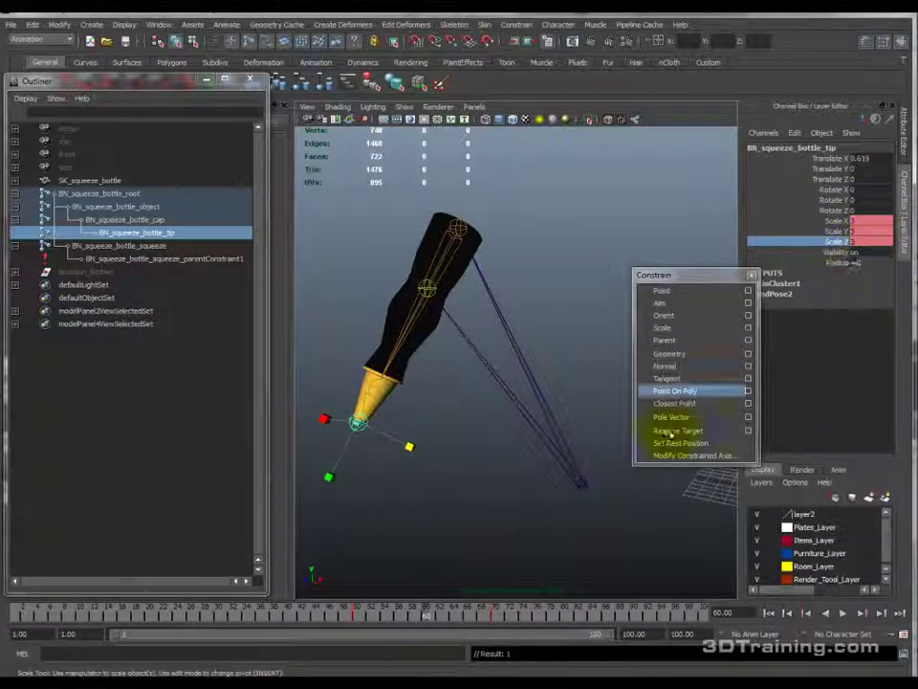
Step: Hide the joints in the viewport and play the animation to check the squeeze and tip scaling, finishing at frame 100
{"action": "left_click_drag", "start_coordinate": [379, 611], "coordinate": [316, 614]}
{"action": "left_click", "coordinate": [840, 612]}
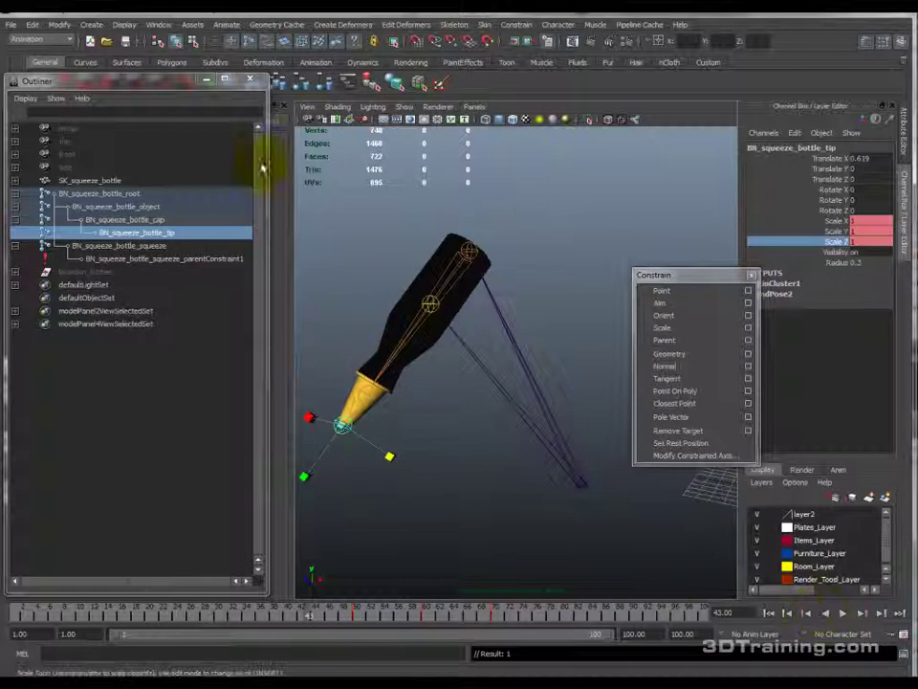
{"action": "left_click", "coordinate": [404, 107]}
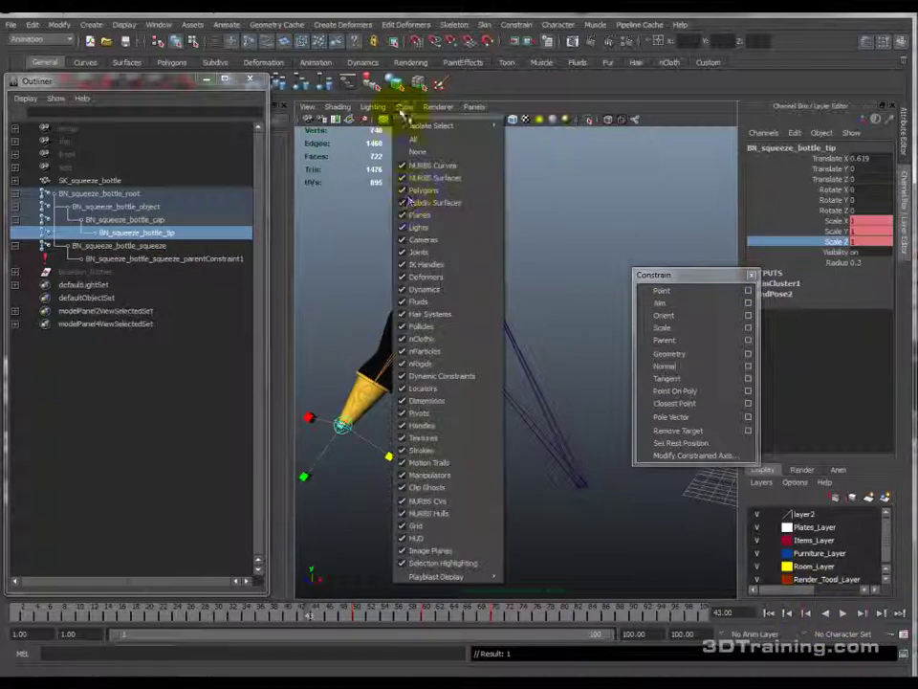
{"action": "left_click", "coordinate": [417, 253]}
{"action": "left_click", "coordinate": [842, 612]}
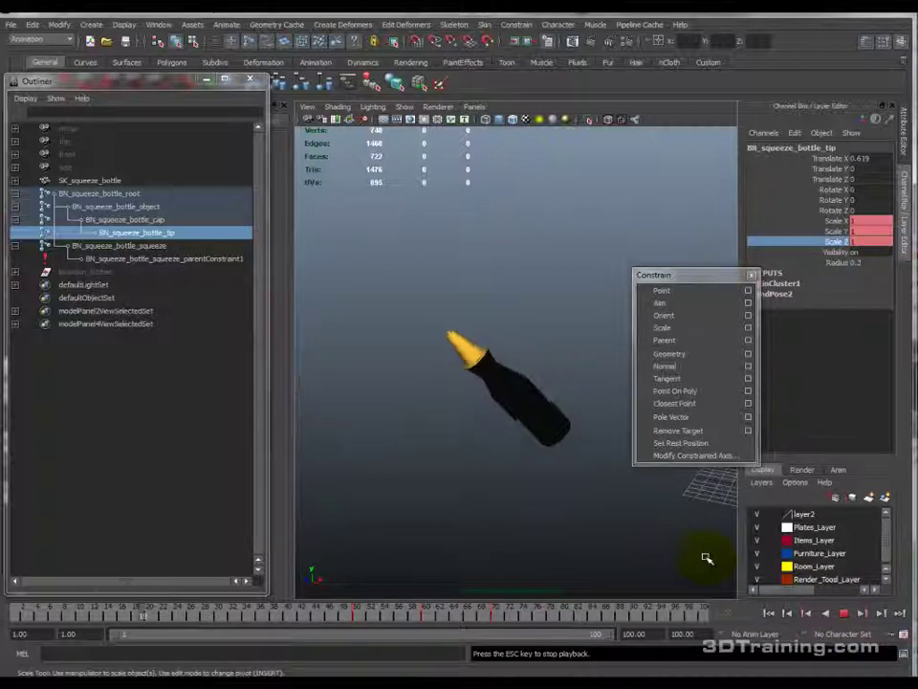
{"action": "left_click", "coordinate": [840, 612]}
{"action": "left_click", "coordinate": [380, 617]}
{"action": "left_click_drag", "start_coordinate": [381, 622], "coordinate": [785, 617]}
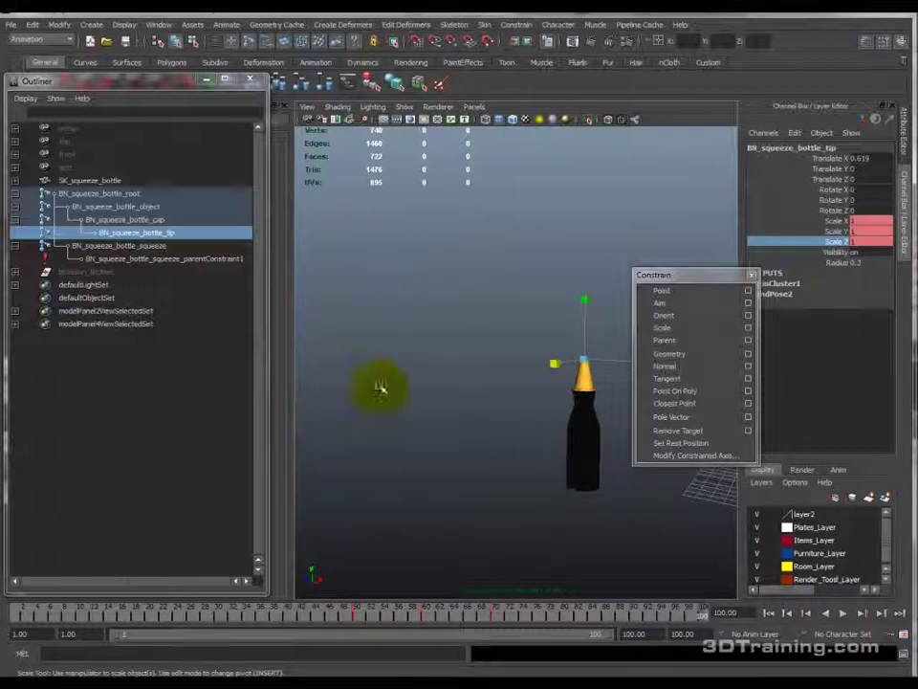
Step: Select the object joint and the squeeze joint and review the Parent Constraint options without applying them
{"action": "left_click", "coordinate": [212, 260]}
{"action": "key", "text": "e"}
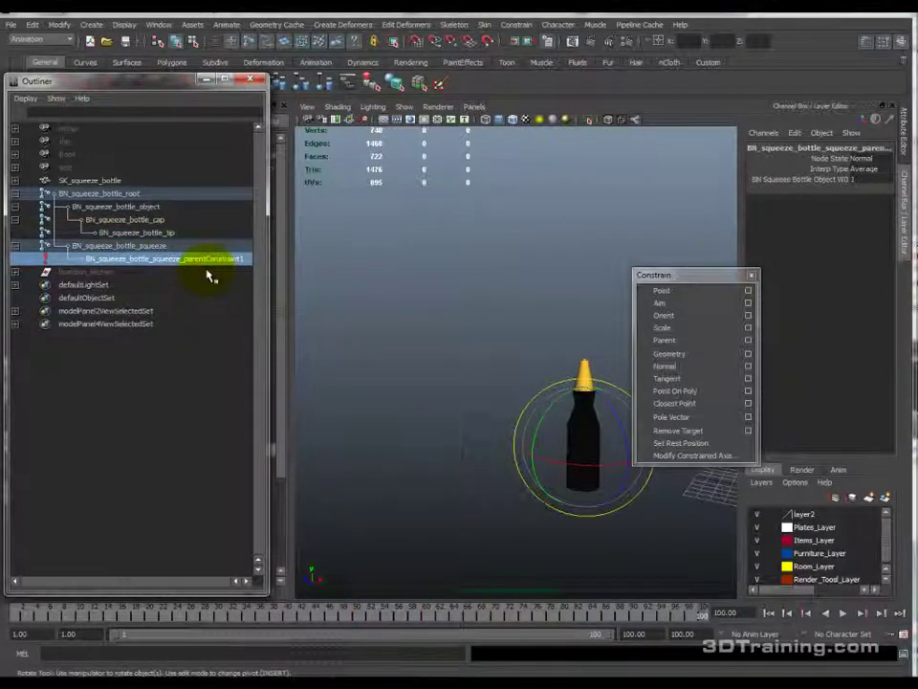
{"action": "left_click", "coordinate": [148, 206]}
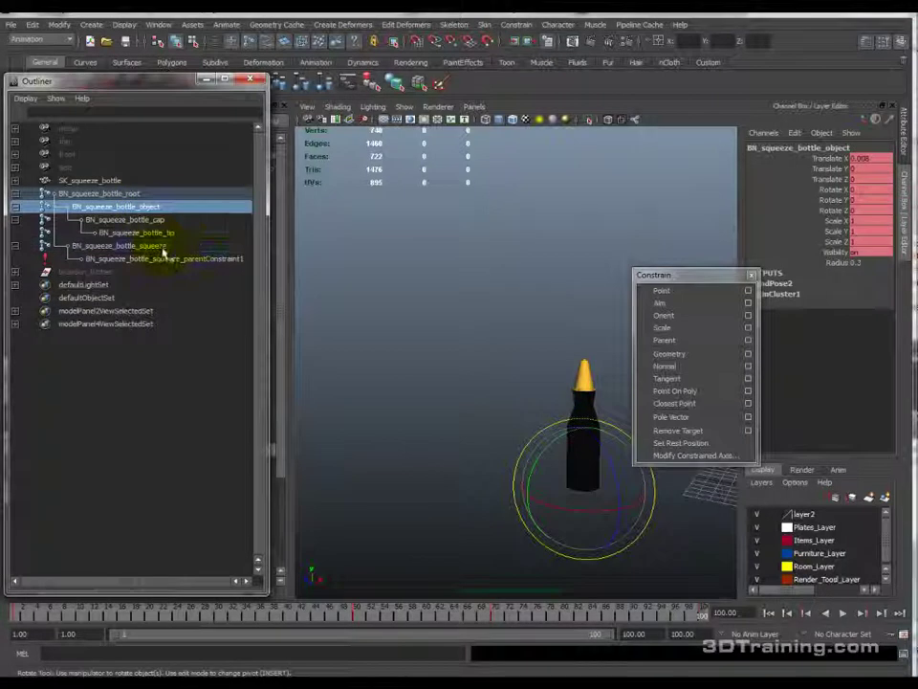
{"action": "left_click", "coordinate": [164, 246], "text": "ctrl"}
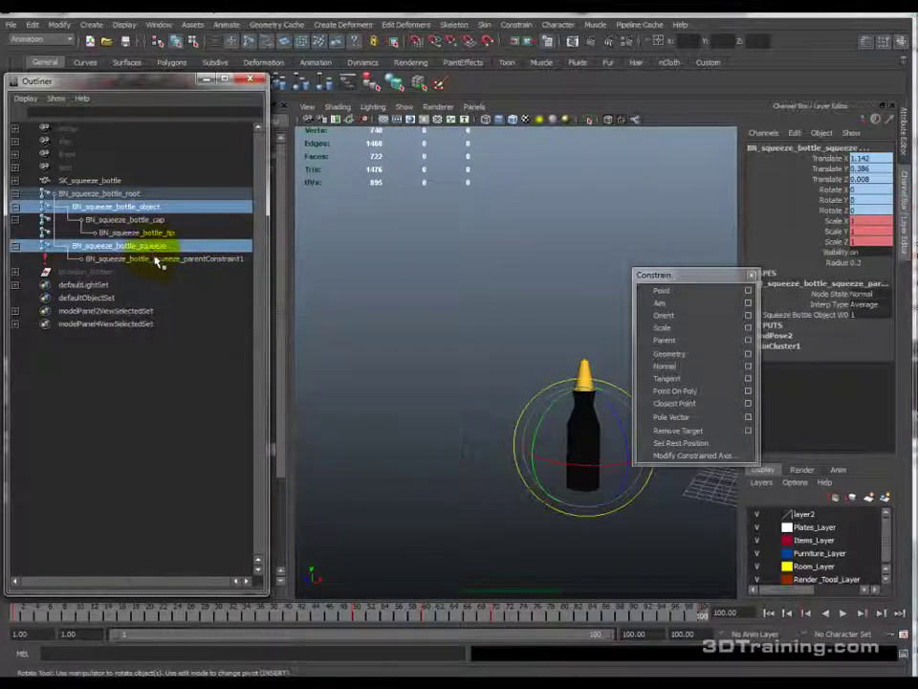
{"action": "left_click", "coordinate": [517, 26]}
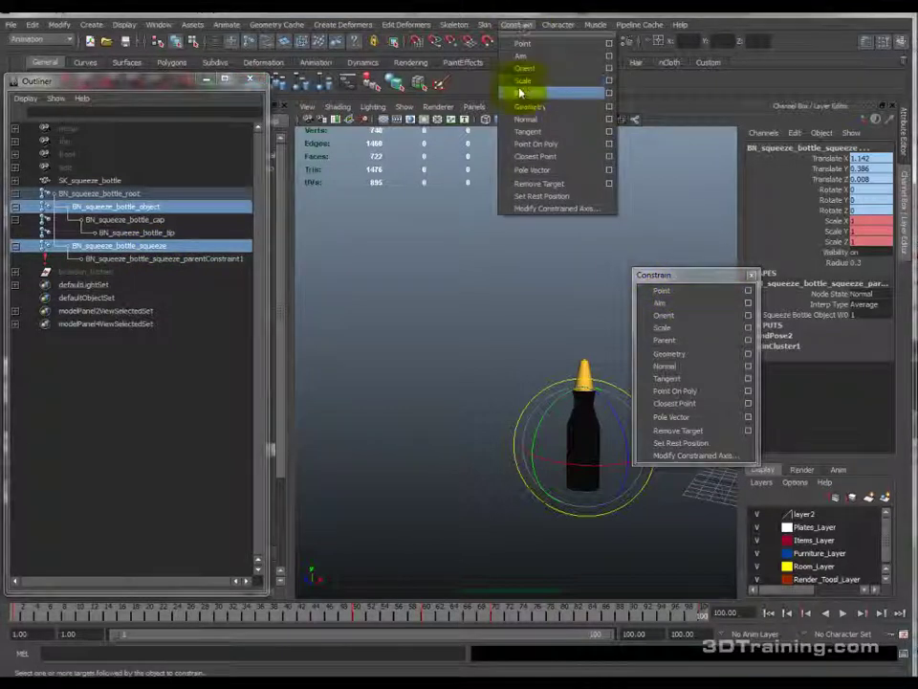
{"action": "left_click", "coordinate": [605, 95]}
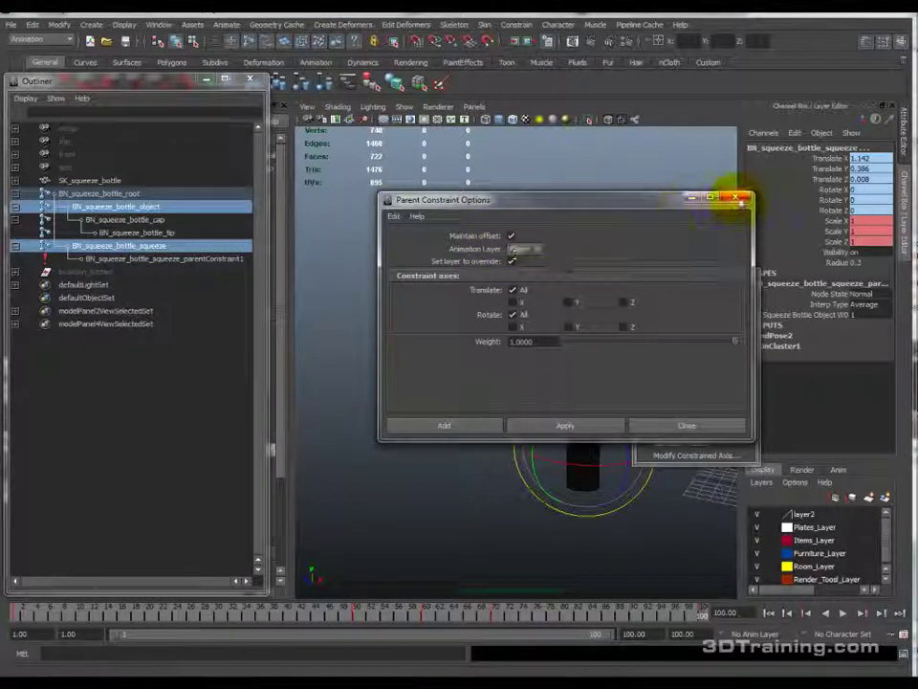
{"action": "left_click", "coordinate": [742, 201]}
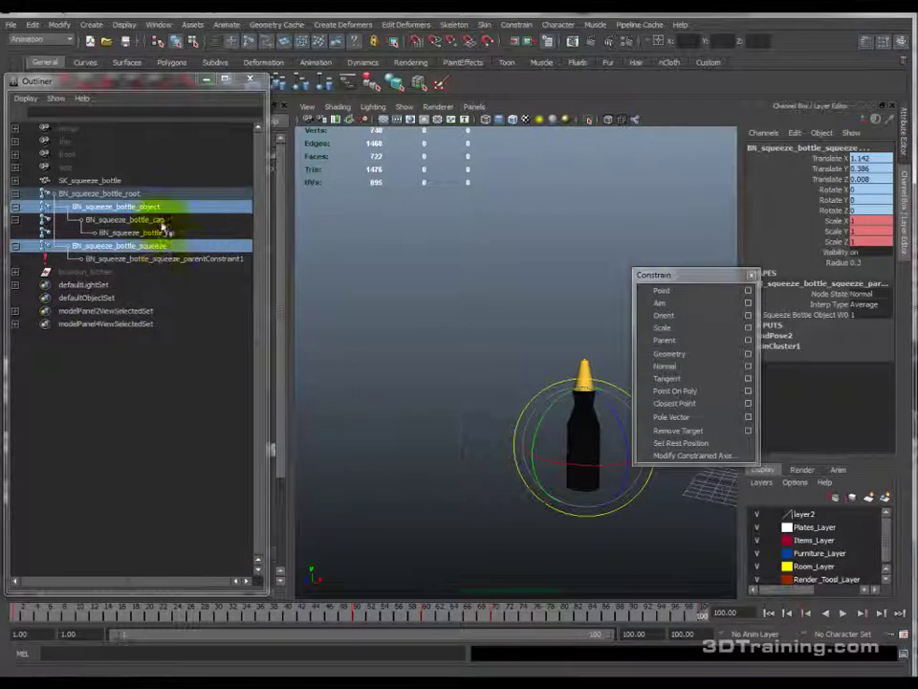
Step: Show the joints in the viewport again and turn off Maintain offset in the Parent Constraint options, closing them without applying
{"action": "left_click", "coordinate": [405, 108]}
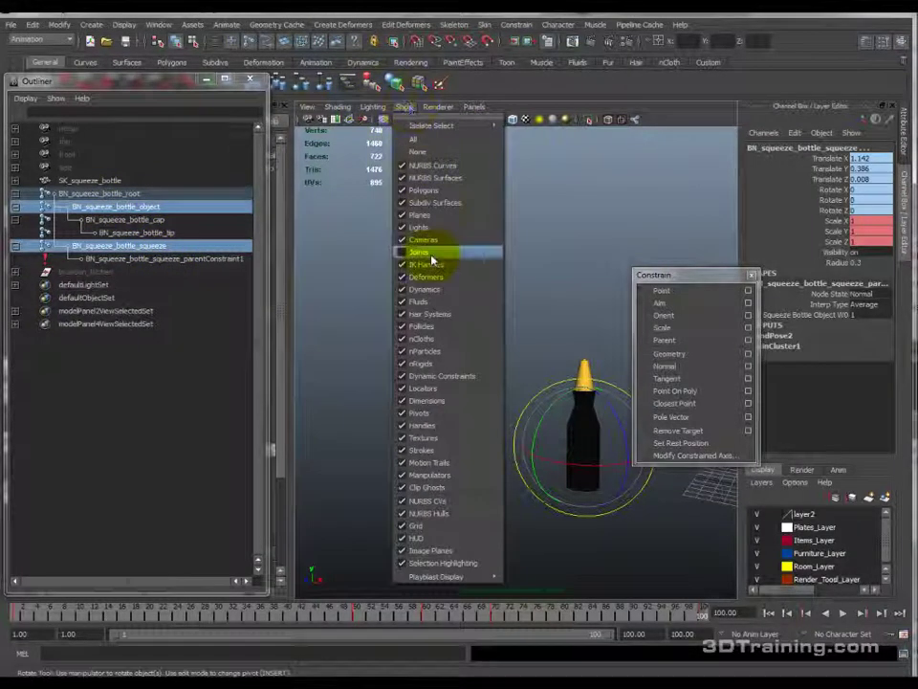
{"action": "left_click", "coordinate": [430, 252]}
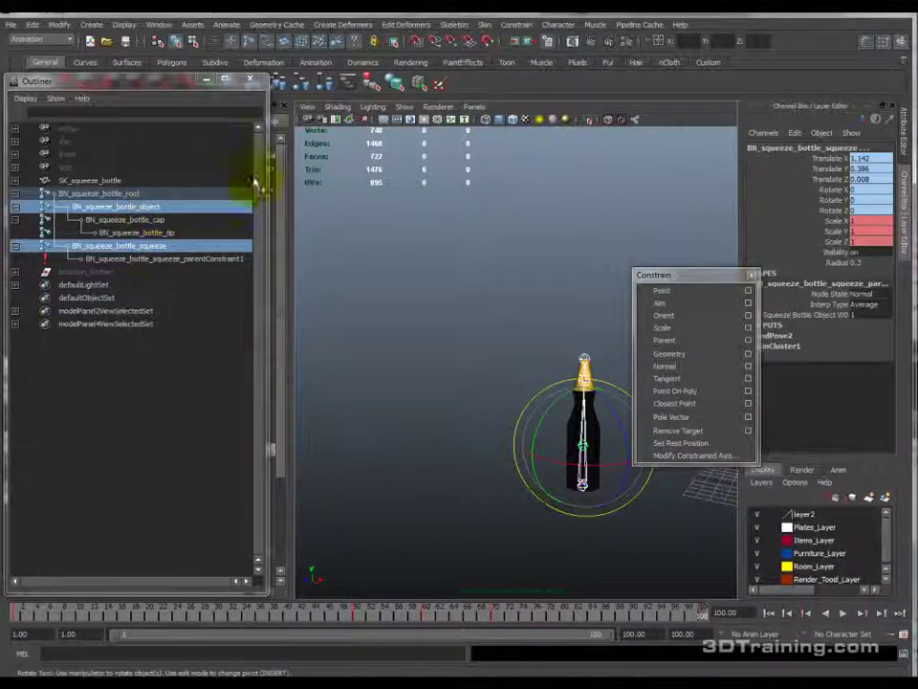
{"action": "left_click", "coordinate": [747, 341]}
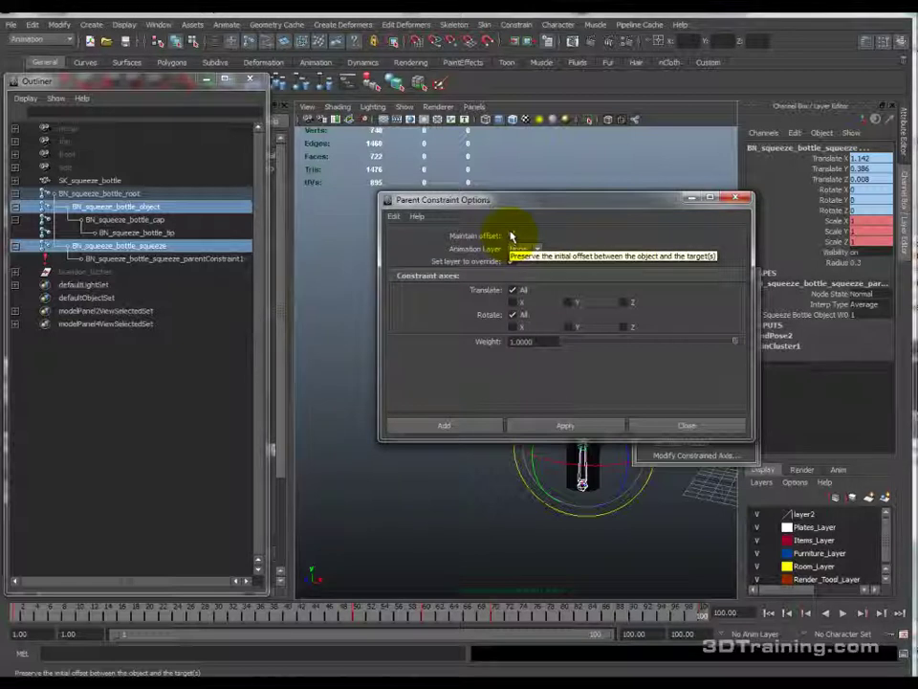
{"action": "left_click", "coordinate": [512, 236]}
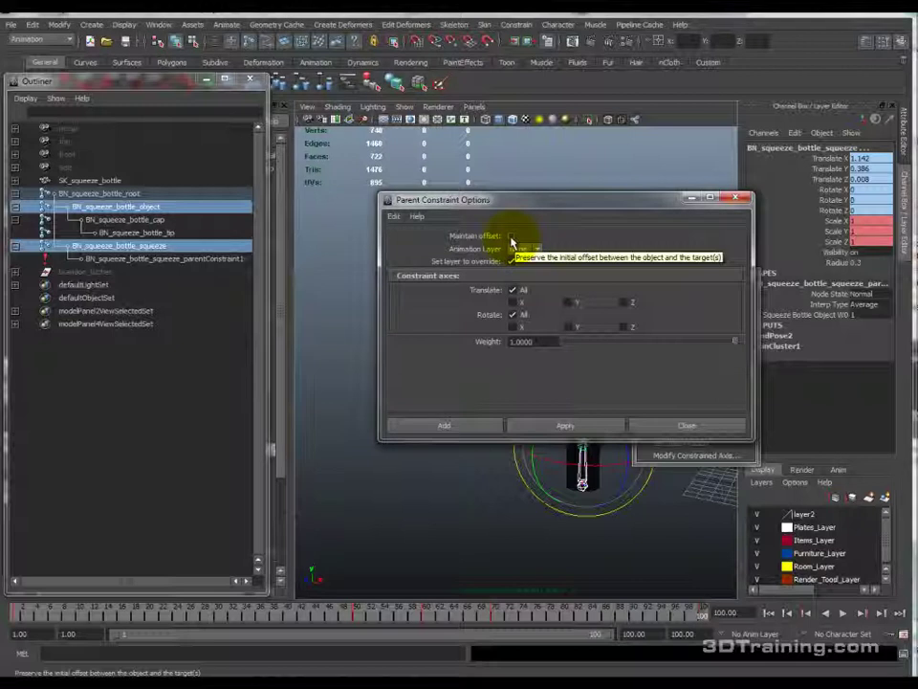
{"action": "left_click", "coordinate": [735, 199]}
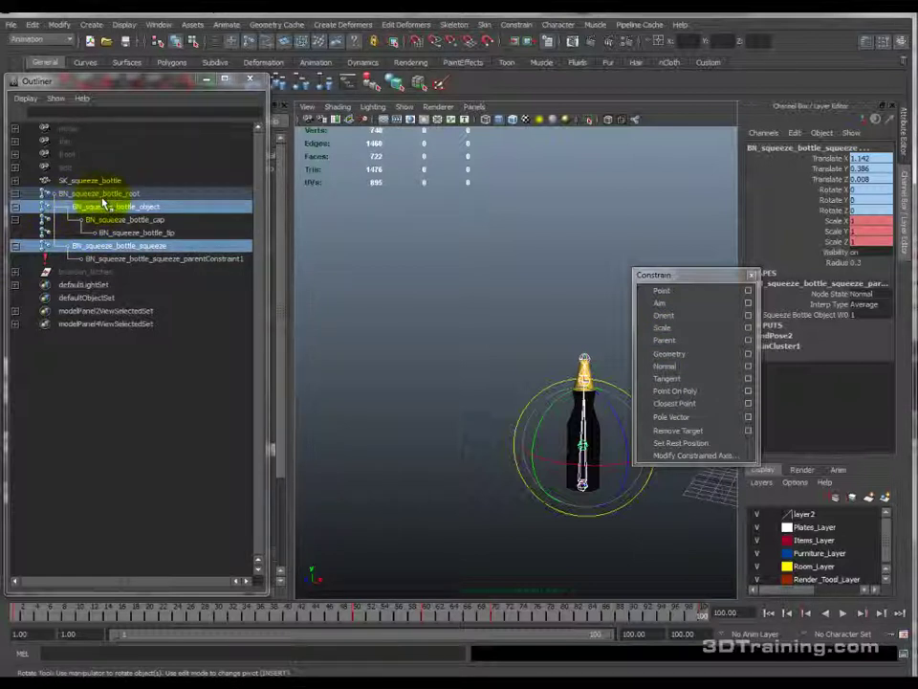
Step: Select the squeeze joint's parent constraint and examine the constrained joint up close in the viewport
{"action": "left_click", "coordinate": [169, 262]}
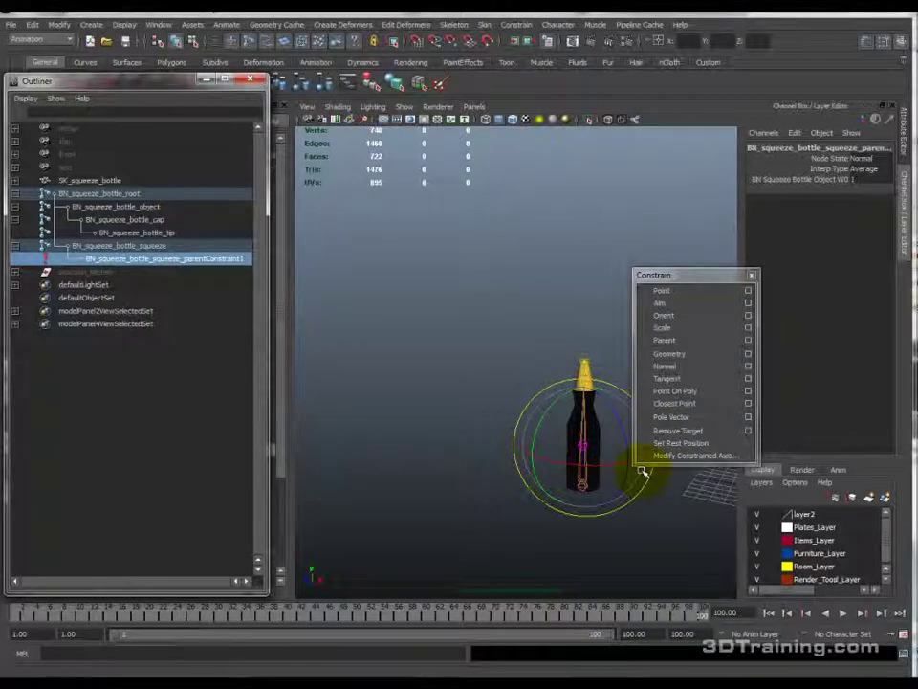
{"action": "scroll", "coordinate": [644, 471], "scroll_direction": "up", "scroll_amount": 3}
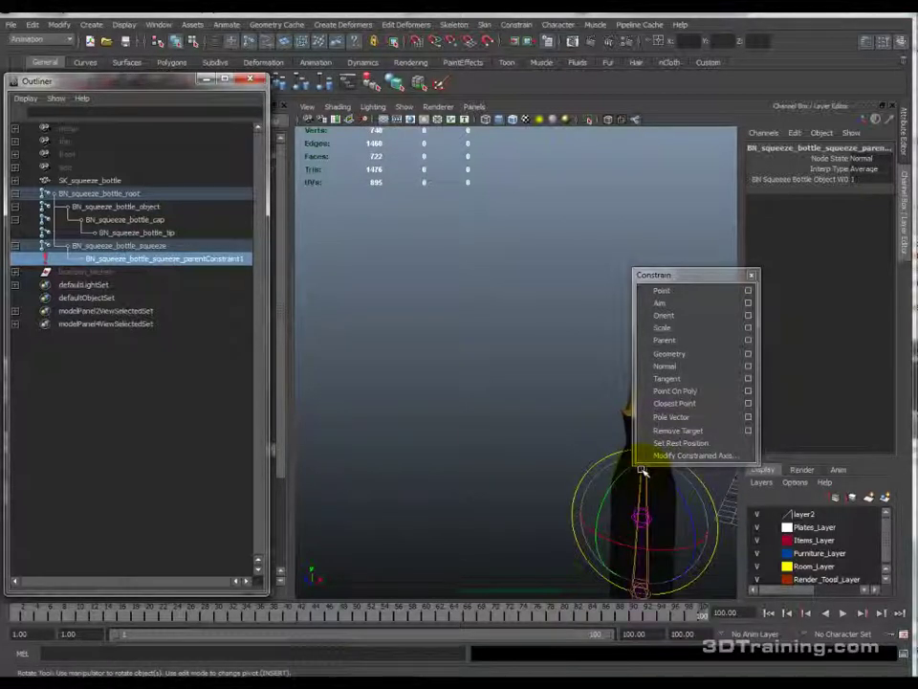